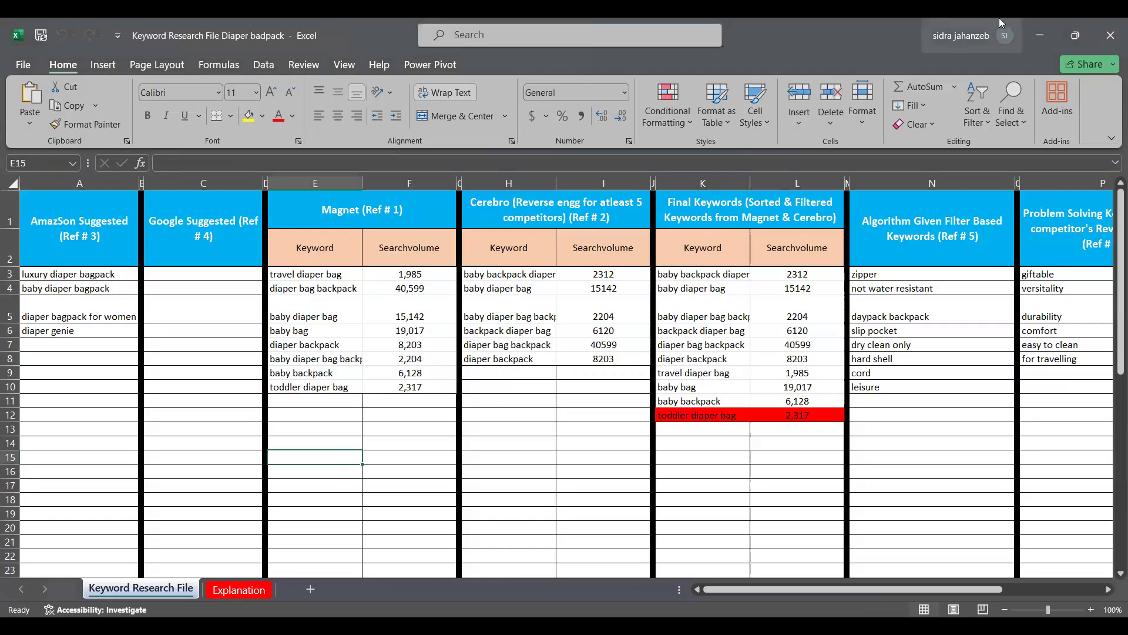
- Review the diaper bag keyword research columns through the problem-solving keywords, and close the workbook
{"action": "scroll", "coordinate": [945, 293], "scroll_direction": "right", "scroll_amount": 2}
{"action": "scroll", "coordinate": [945, 293], "scroll_direction": "right", "scroll_amount": 5}
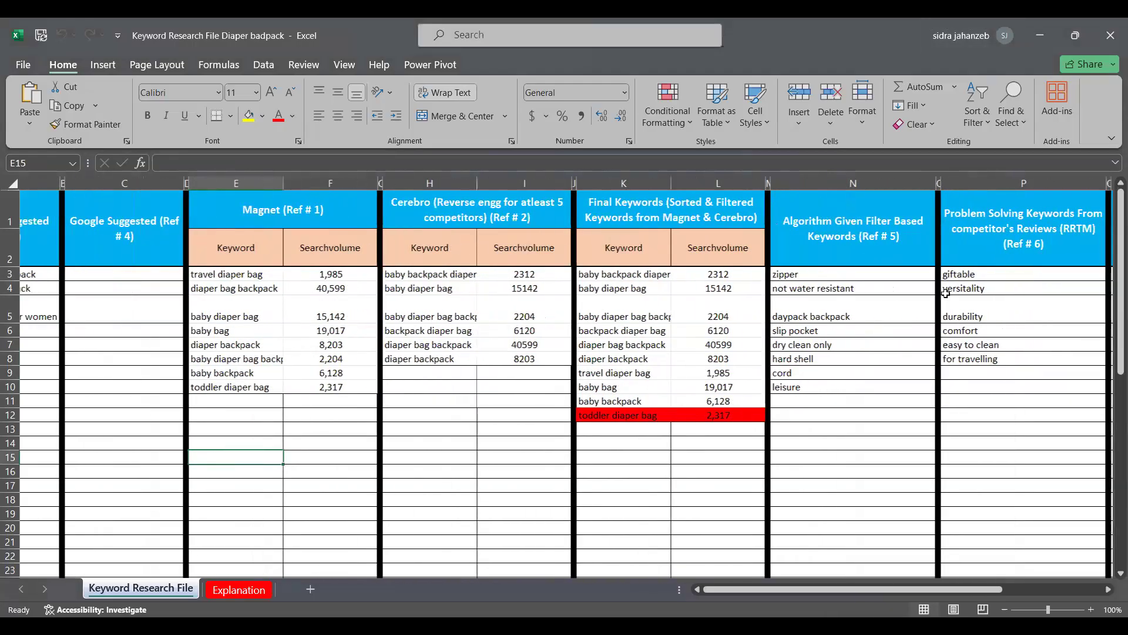
{"action": "scroll", "coordinate": [933, 343], "scroll_direction": "left", "scroll_amount": 7}
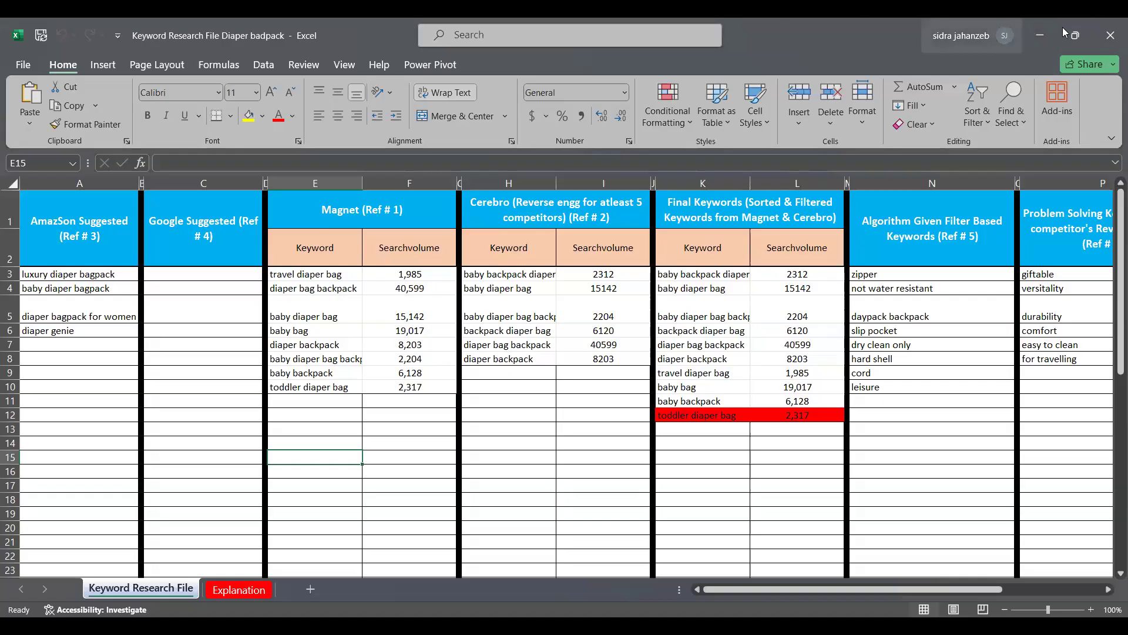
{"action": "left_click", "coordinate": [1107, 34]}
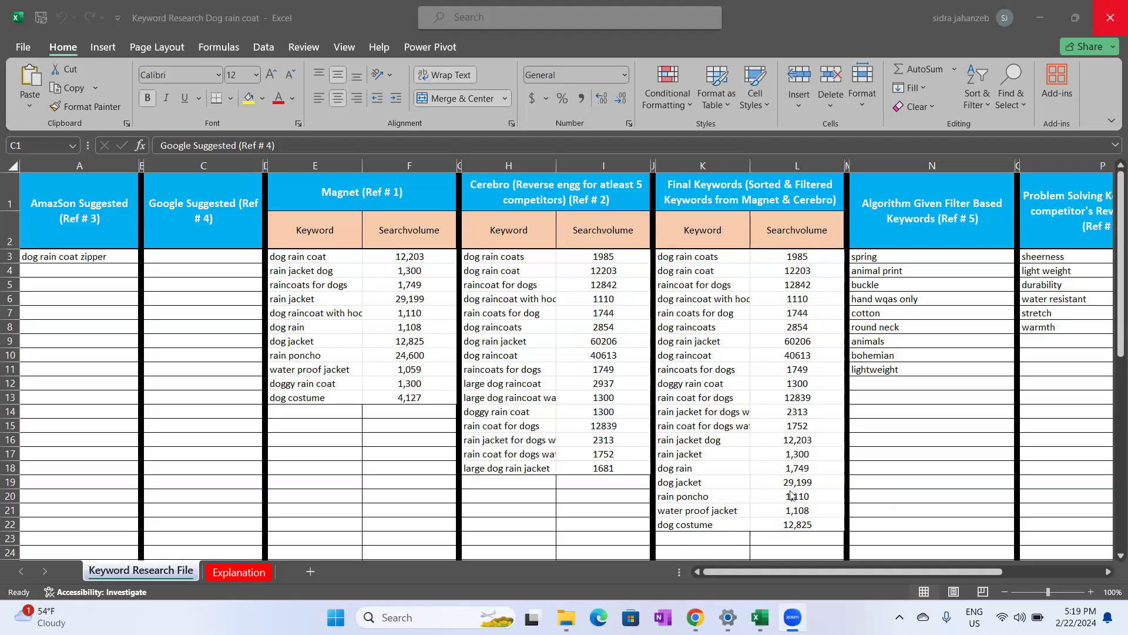
- Examine the dog rain coat keyword columns through the BY FEATURE keywords, and minimize the open workbooks
{"action": "key", "text": "ctrl+space"}
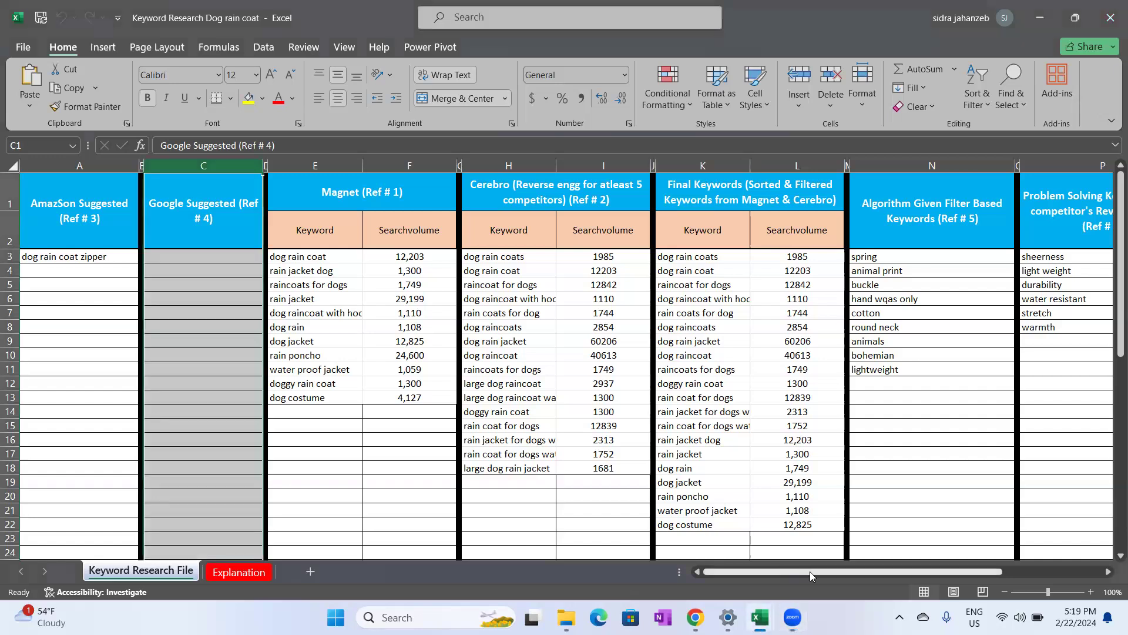
{"action": "left_click_drag", "start_coordinate": [833, 570], "coordinate": [877, 576]}
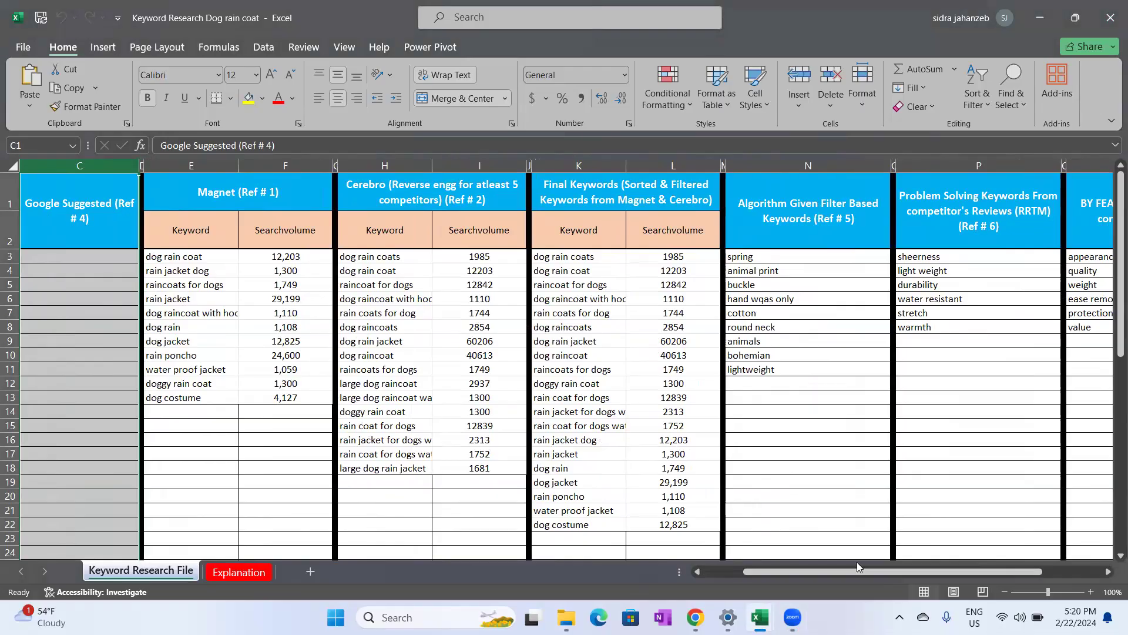
{"action": "left_click_drag", "start_coordinate": [810, 573], "coordinate": [815, 571]}
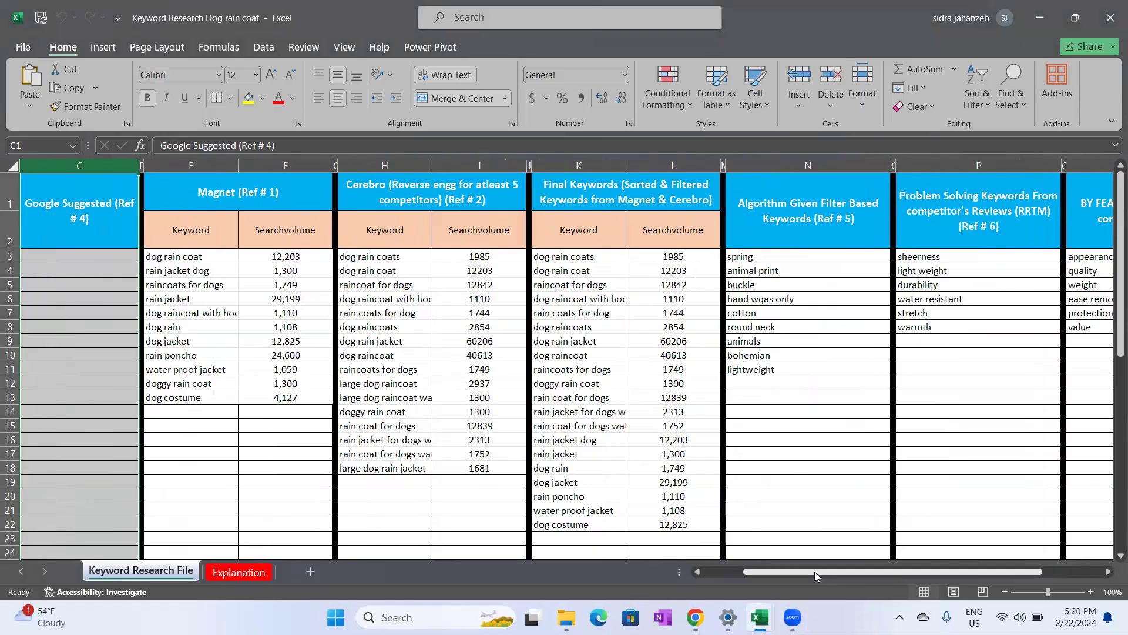
{"action": "left_click_drag", "start_coordinate": [815, 572], "coordinate": [873, 565]}
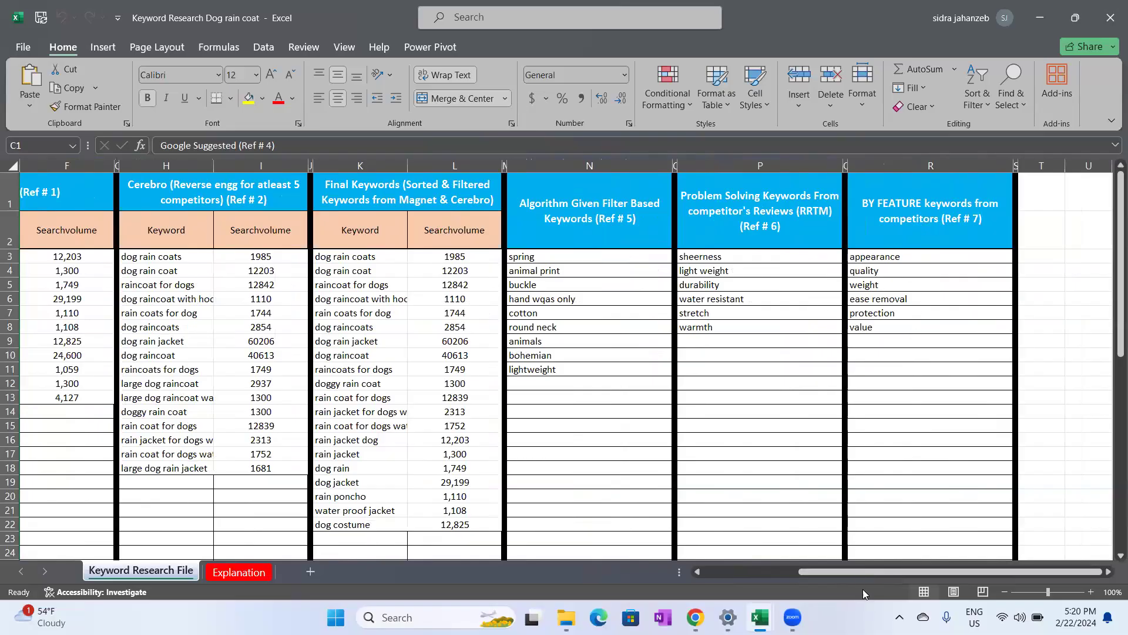
{"action": "left_click_drag", "start_coordinate": [855, 573], "coordinate": [799, 584]}
{"action": "left_click_drag", "start_coordinate": [794, 586], "coordinate": [795, 586]}
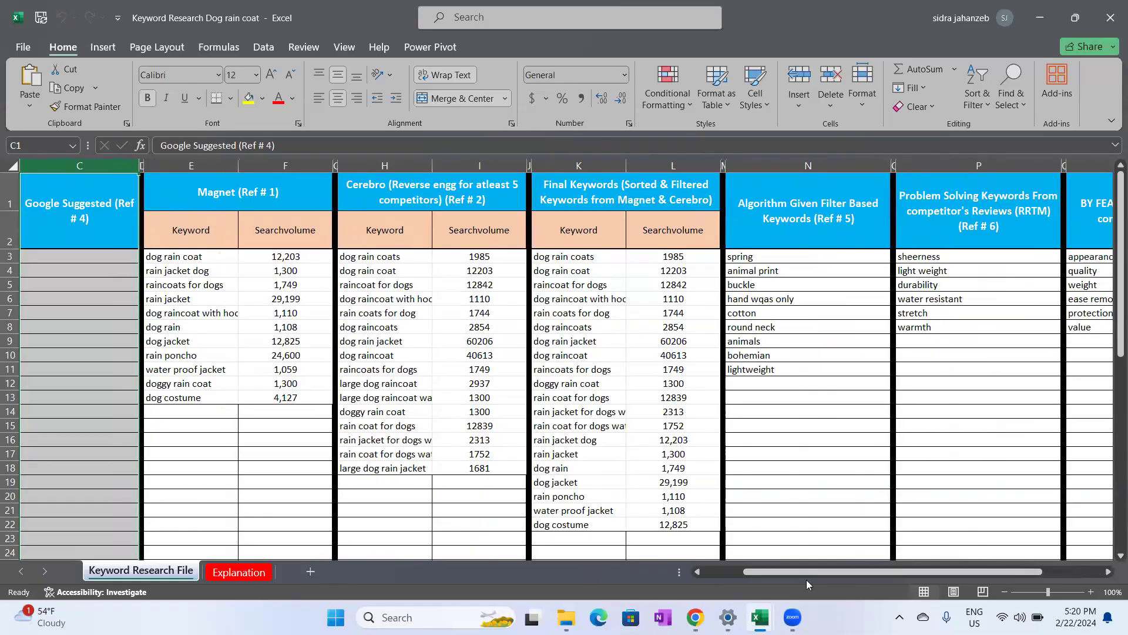
{"action": "left_click", "coordinate": [1038, 12]}
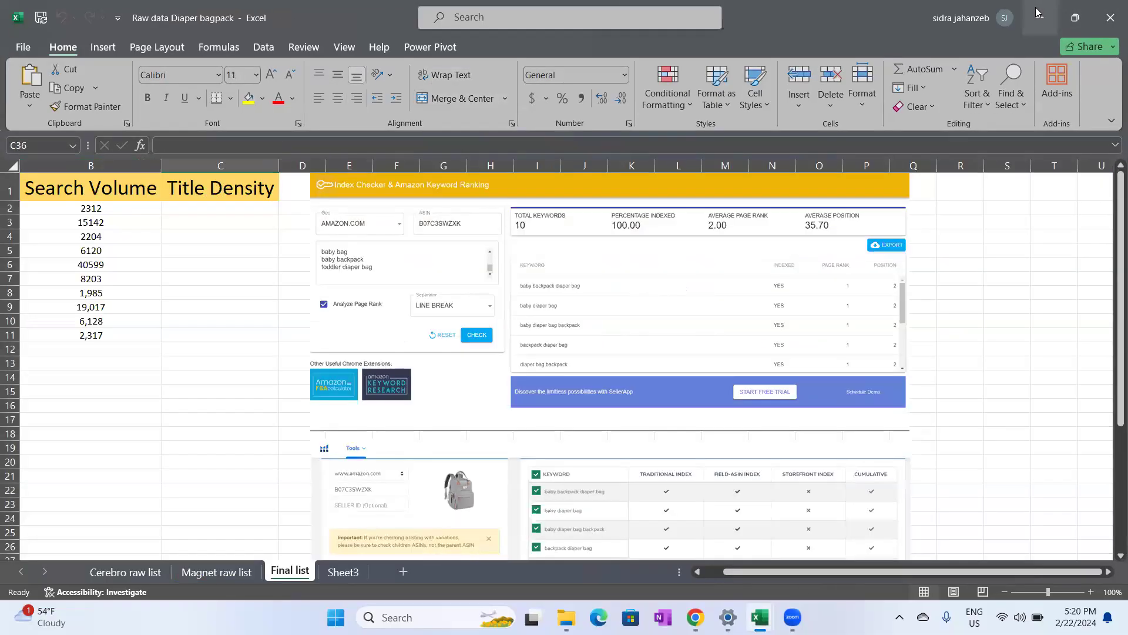
{"action": "left_click", "coordinate": [1038, 13]}
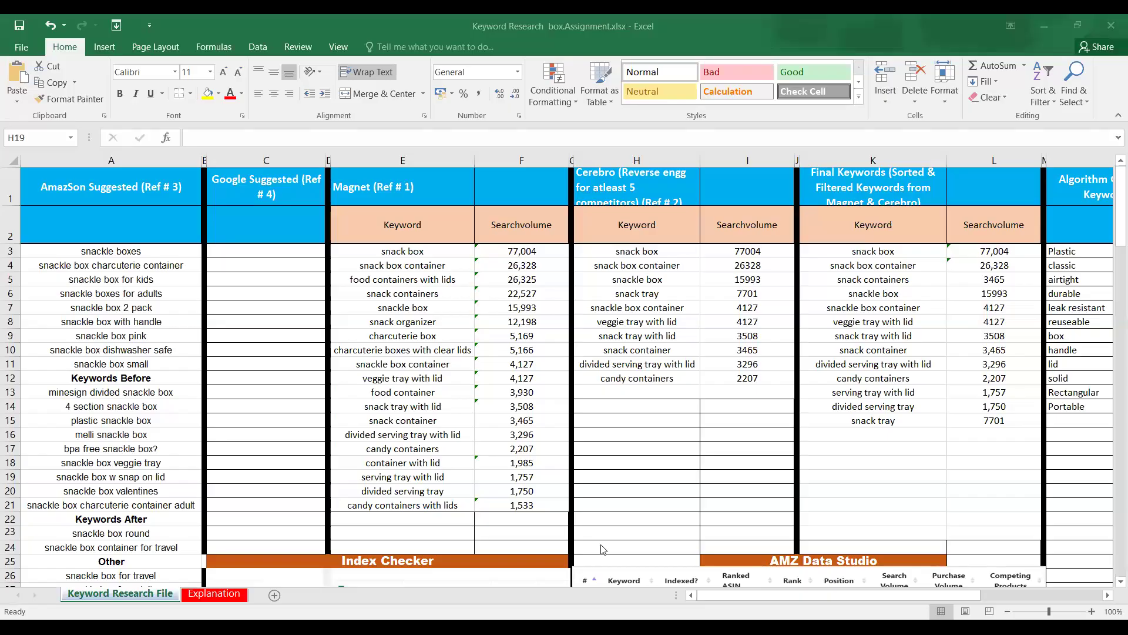
- Examine the snack box workbook's Amazon suggested, Magnet, Cerebro, final and algorithm-based keyword columns
{"action": "left_click", "coordinate": [624, 484]}
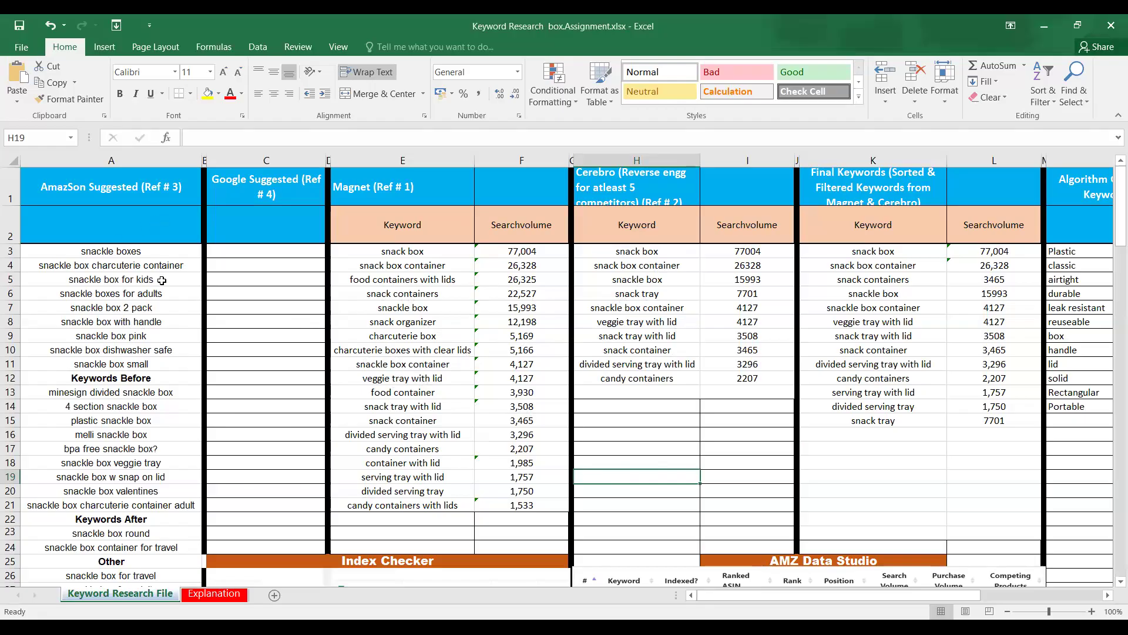
{"action": "scroll", "coordinate": [135, 357], "scroll_direction": "down", "scroll_amount": 1}
{"action": "scroll", "coordinate": [139, 355], "scroll_direction": "up", "scroll_amount": 1}
{"action": "scroll", "coordinate": [1001, 598], "scroll_direction": "right", "scroll_amount": 2}
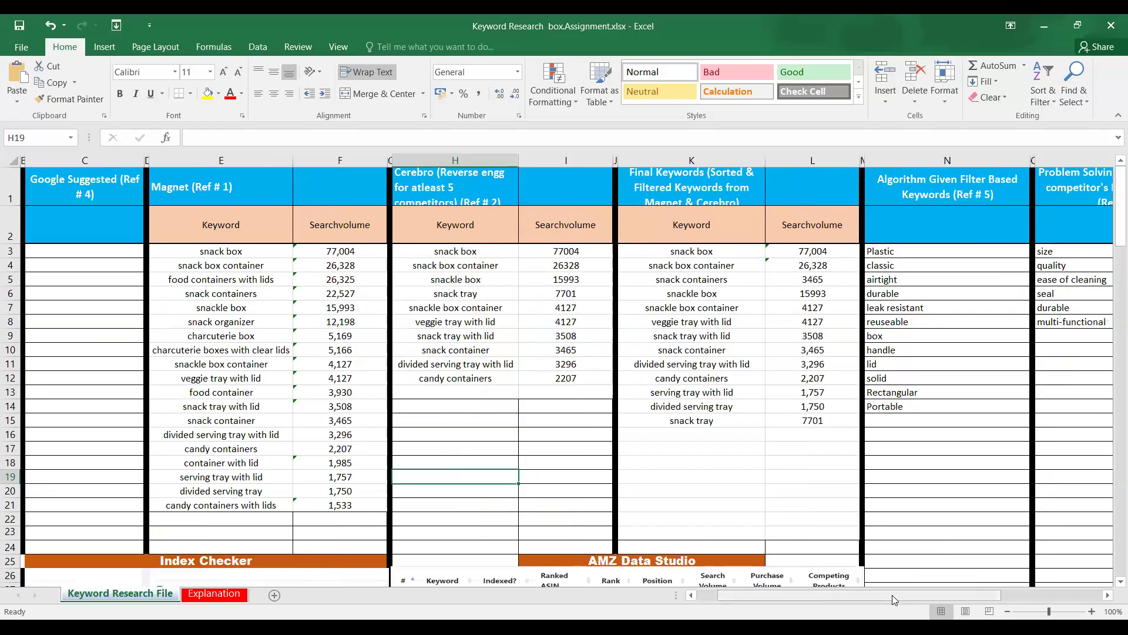
{"action": "left_click_drag", "start_coordinate": [872, 596], "coordinate": [822, 599]}
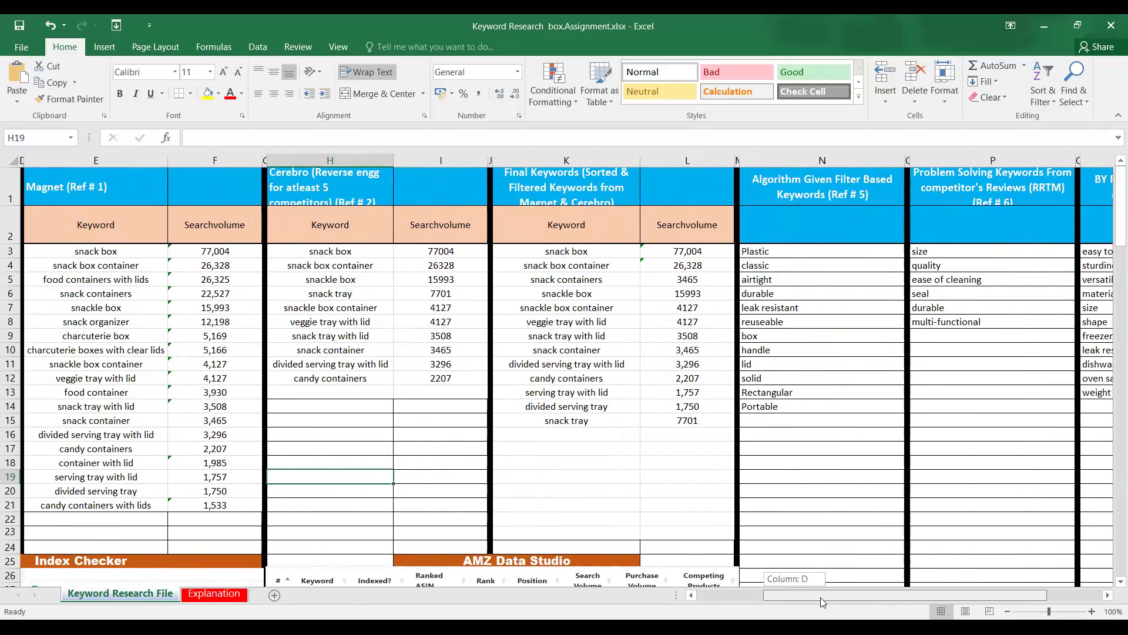
{"action": "left_click_drag", "start_coordinate": [823, 597], "coordinate": [779, 598]}
- Inspect the Index Checker and AMZ Data Studio results beneath the snack box keyword lists
{"action": "scroll", "coordinate": [896, 561], "scroll_direction": "down", "scroll_amount": 4}
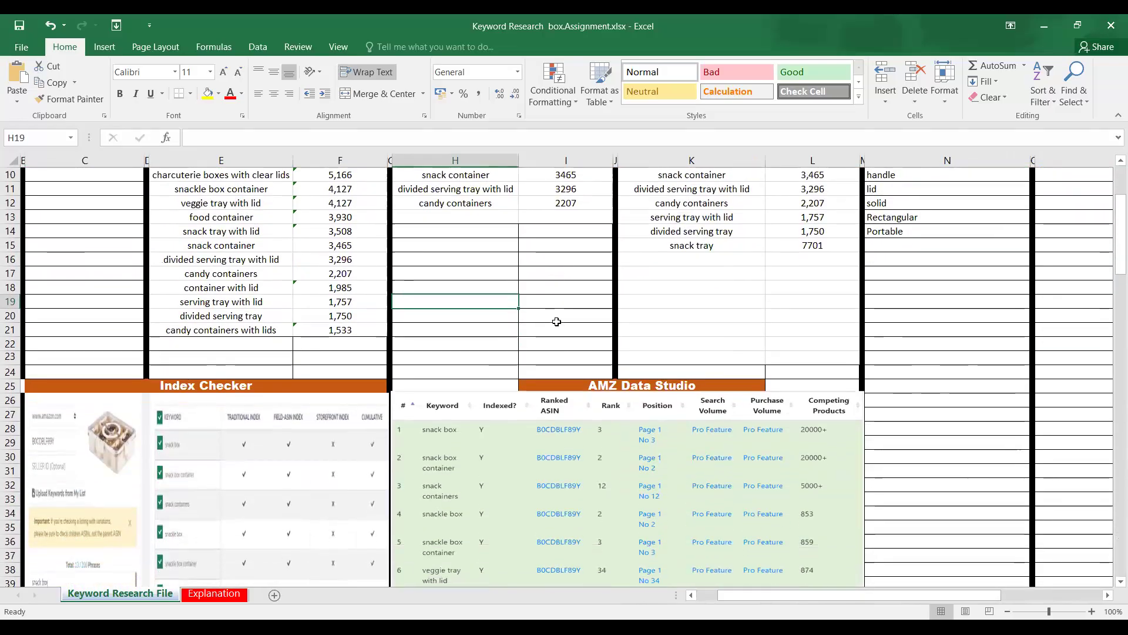
{"action": "left_click_drag", "start_coordinate": [881, 592], "coordinate": [847, 594]}
{"action": "scroll", "coordinate": [660, 313], "scroll_direction": "up", "scroll_amount": 3}
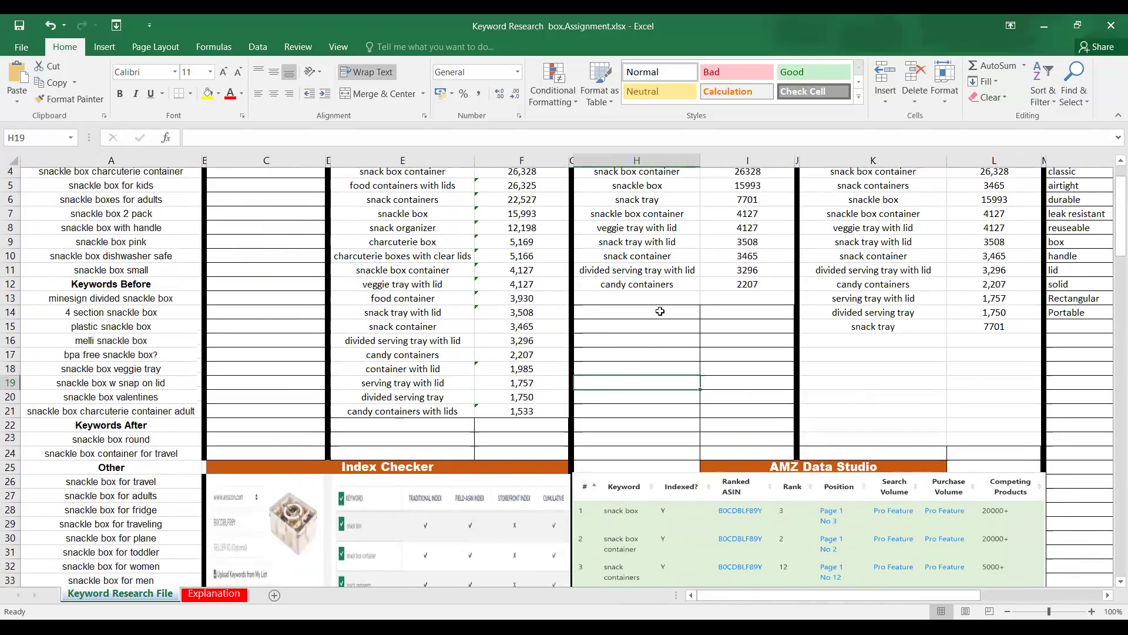
{"action": "scroll", "coordinate": [661, 317], "scroll_direction": "down", "scroll_amount": 2}
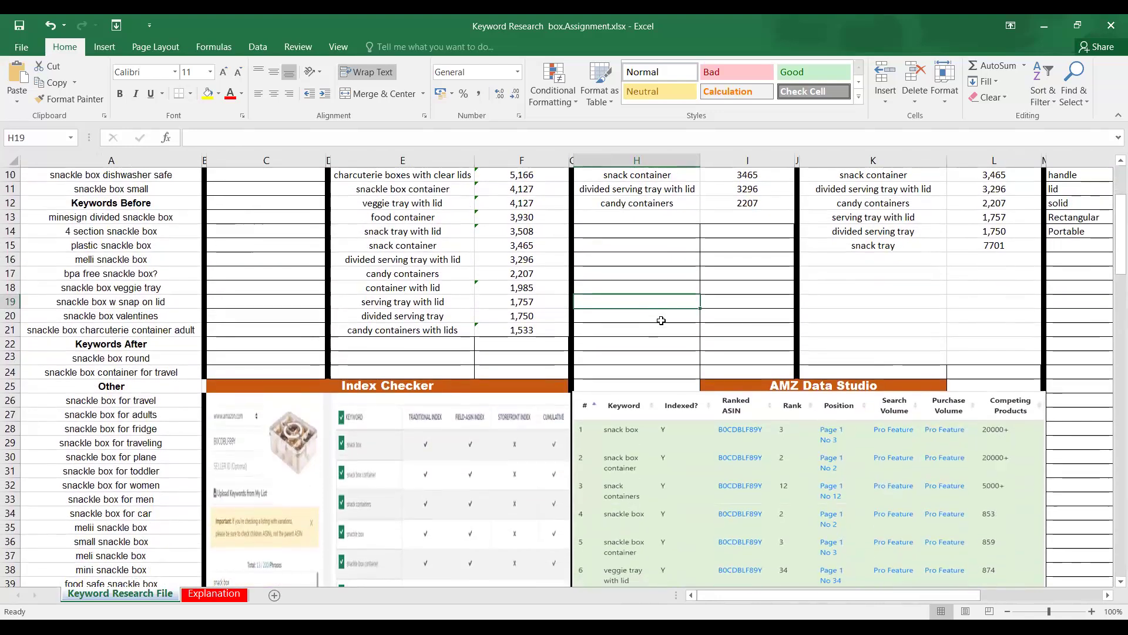
{"action": "scroll", "coordinate": [664, 319], "scroll_direction": "up", "scroll_amount": 2}
{"action": "scroll", "coordinate": [663, 319], "scroll_direction": "up", "scroll_amount": 1}
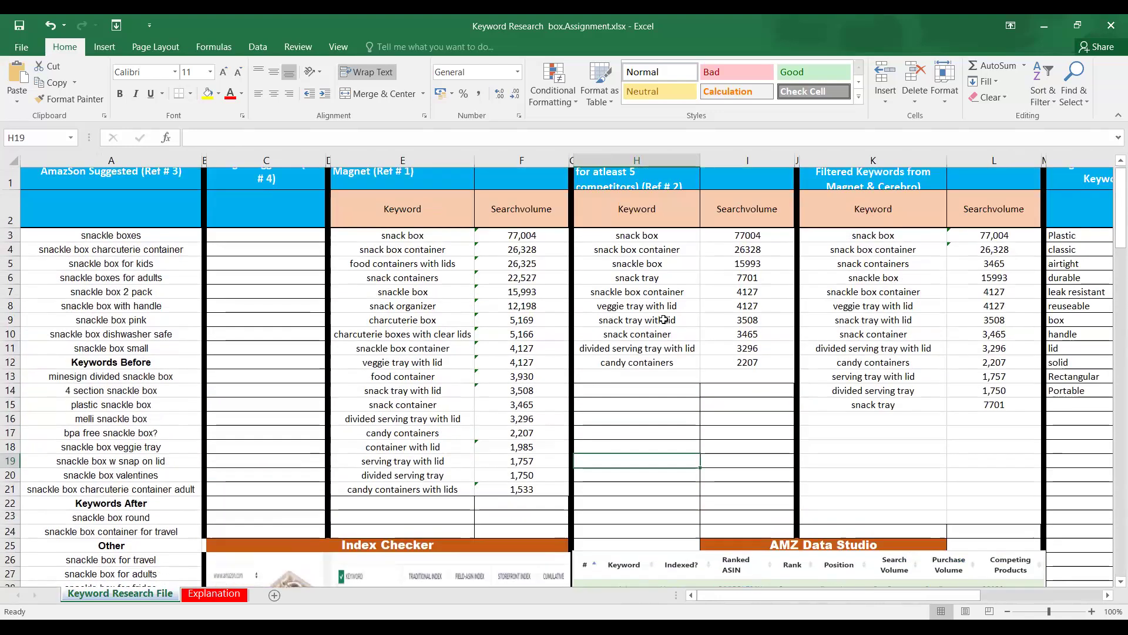
{"action": "scroll", "coordinate": [664, 320], "scroll_direction": "down", "scroll_amount": 6}
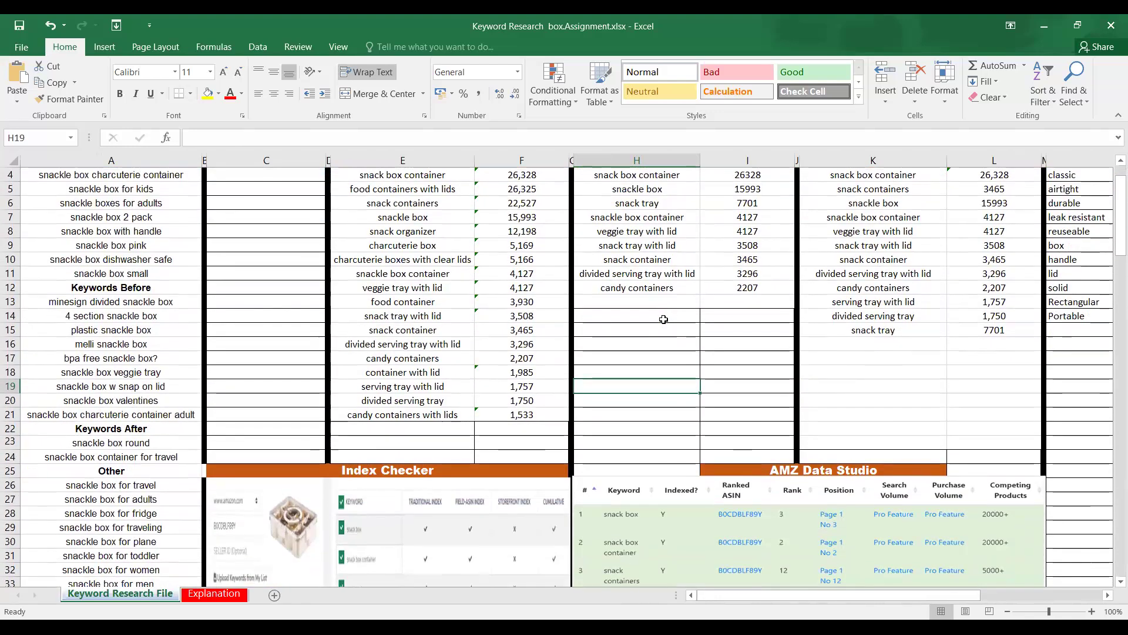
{"action": "scroll", "coordinate": [664, 320], "scroll_direction": "down", "scroll_amount": 3}
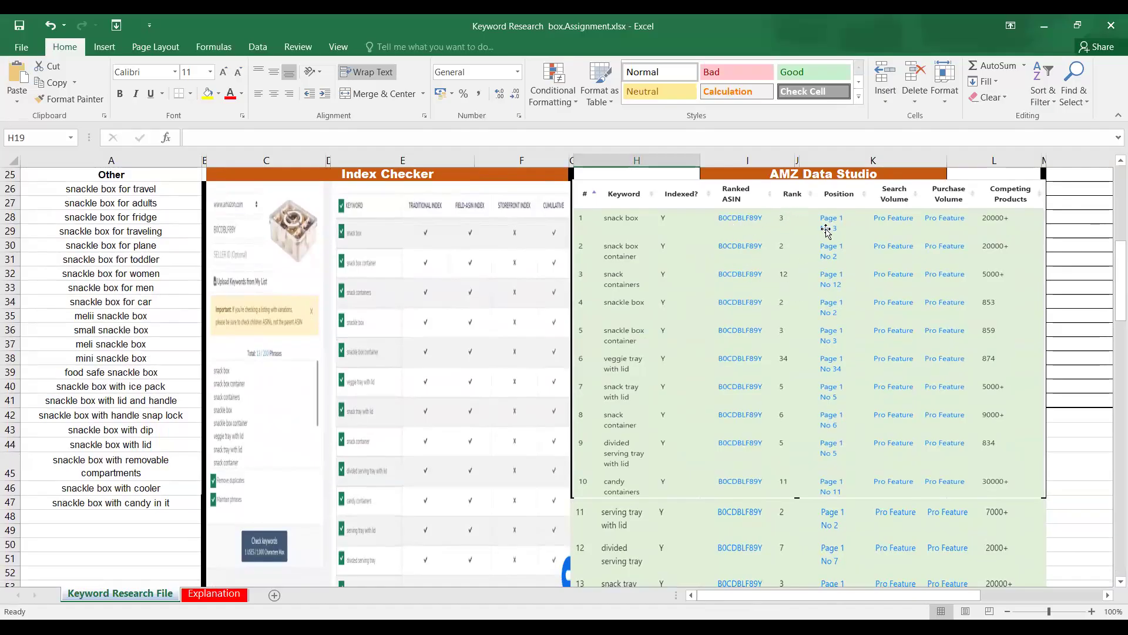
{"action": "scroll", "coordinate": [821, 334], "scroll_direction": "down", "scroll_amount": 1}
{"action": "scroll", "coordinate": [821, 333], "scroll_direction": "down", "scroll_amount": 1}
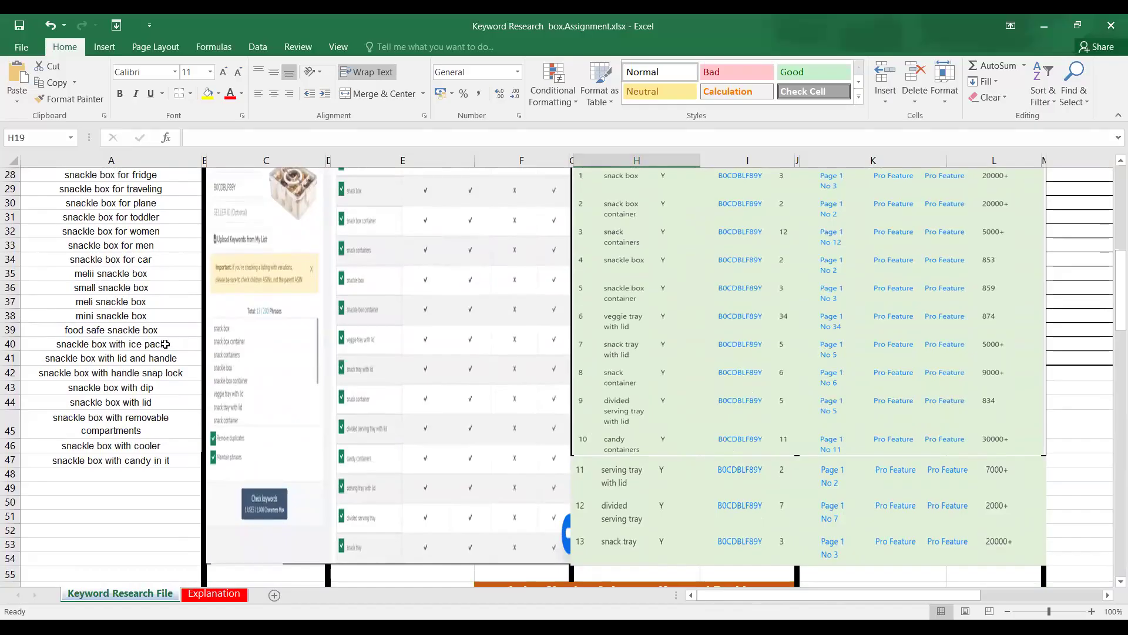
- Read the Amazon suggested keywords in column A, covering the Keywords Before, Keywords After and Other groups
{"action": "scroll", "coordinate": [165, 338], "scroll_direction": "up", "scroll_amount": 8}
{"action": "scroll", "coordinate": [119, 277], "scroll_direction": "down", "scroll_amount": 1}
{"action": "scroll", "coordinate": [120, 291], "scroll_direction": "up", "scroll_amount": 1}
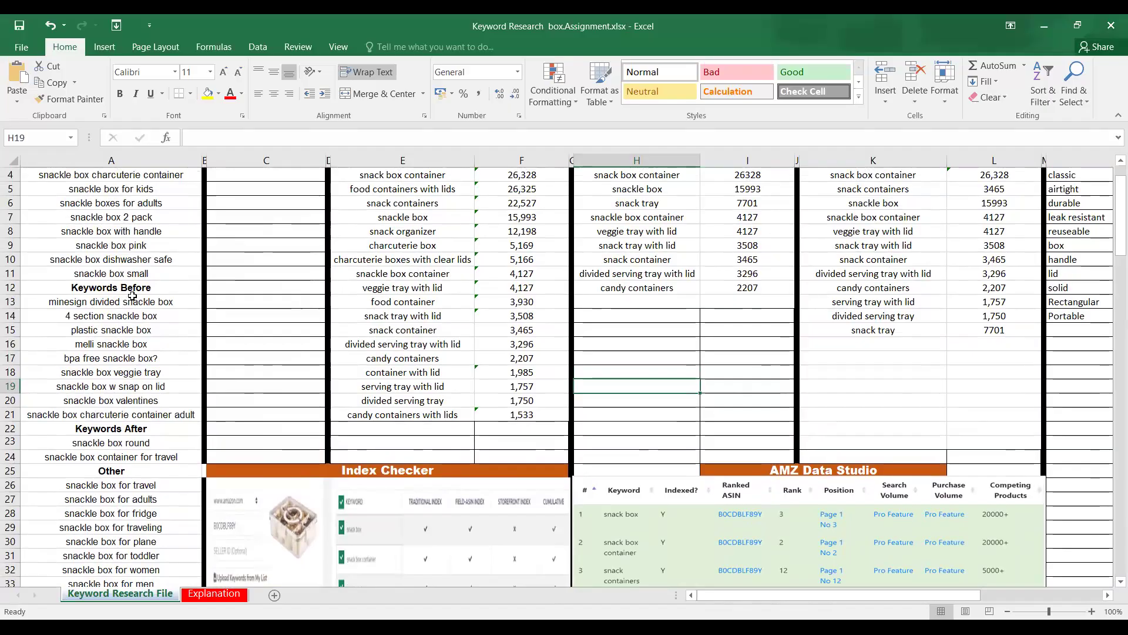
{"action": "scroll", "coordinate": [141, 382], "scroll_direction": "down", "scroll_amount": 1}
{"action": "scroll", "coordinate": [142, 383], "scroll_direction": "down", "scroll_amount": 5}
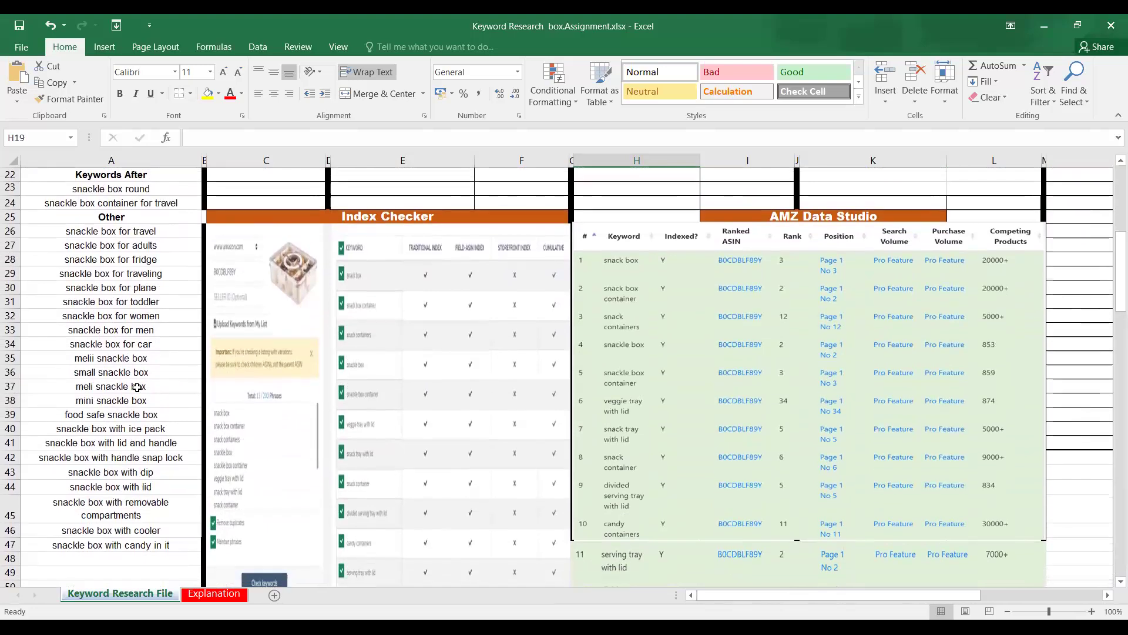
{"action": "scroll", "coordinate": [138, 288], "scroll_direction": "down", "scroll_amount": 1}
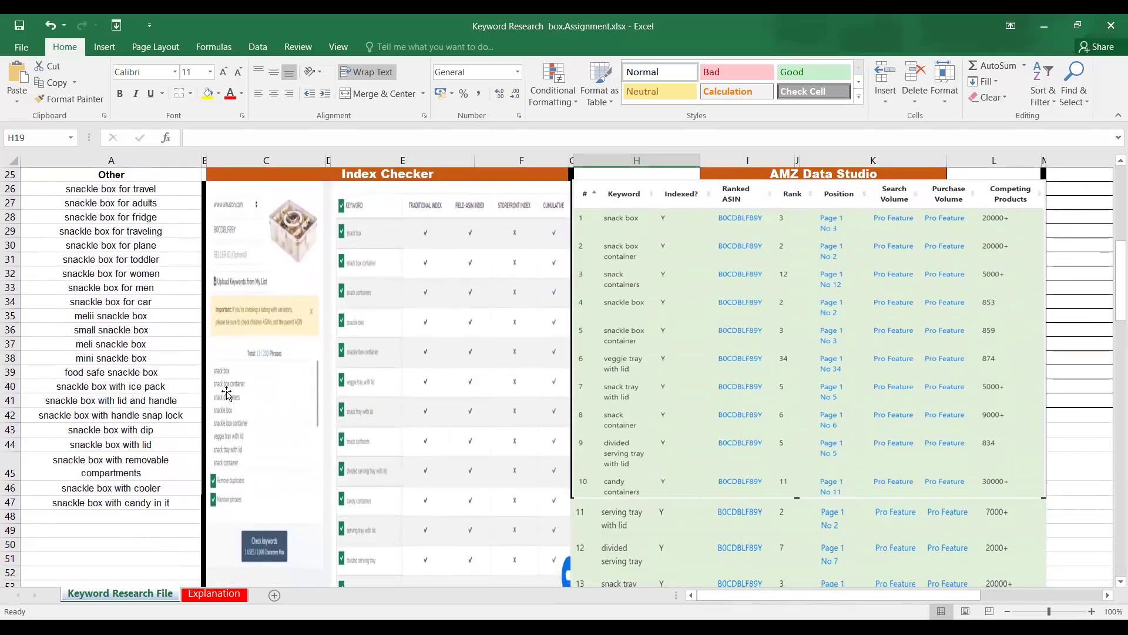
- Review the Index Checker & Amazon Keyword Ranking summary and its keyword table
{"action": "scroll", "coordinate": [432, 467], "scroll_direction": "down", "scroll_amount": 7}
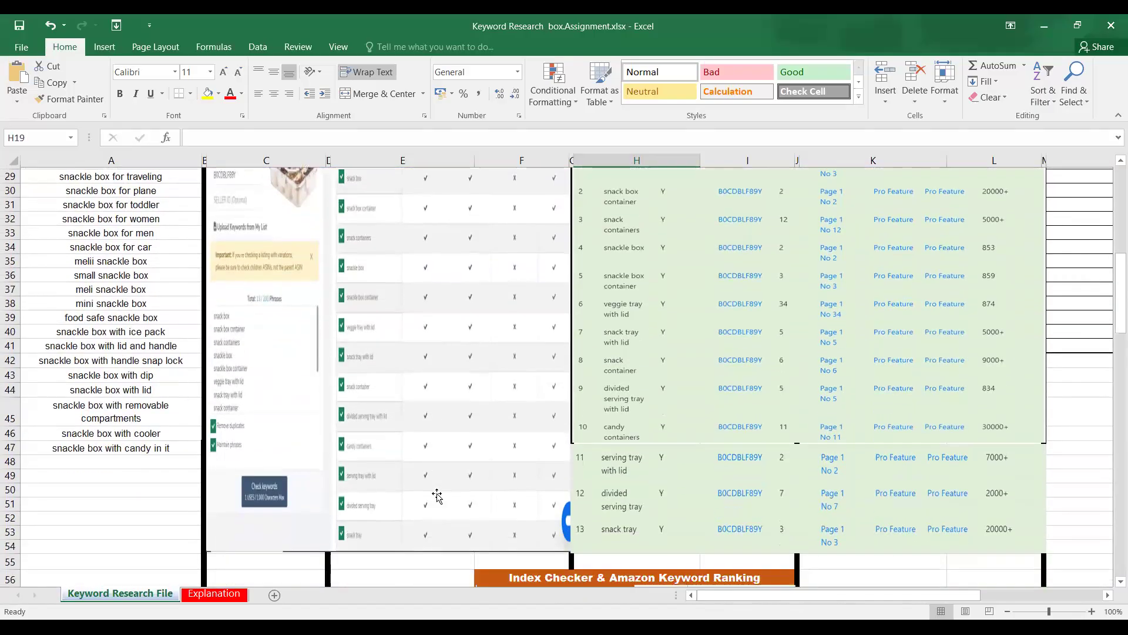
{"action": "scroll", "coordinate": [635, 421], "scroll_direction": "down", "scroll_amount": 1}
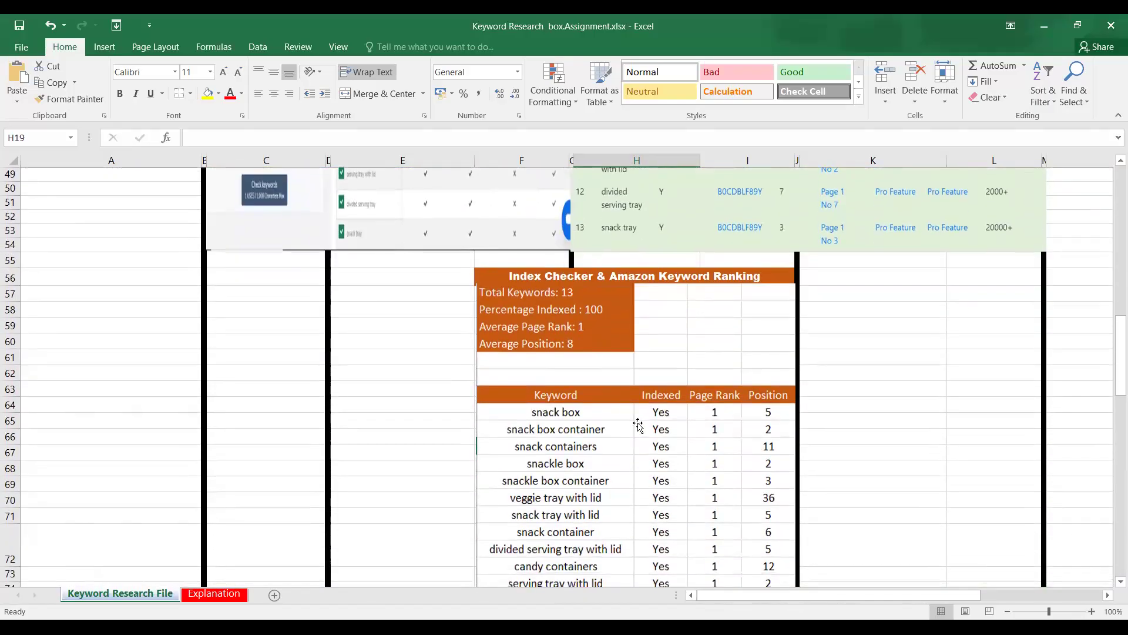
{"action": "scroll", "coordinate": [763, 441], "scroll_direction": "down", "scroll_amount": 2}
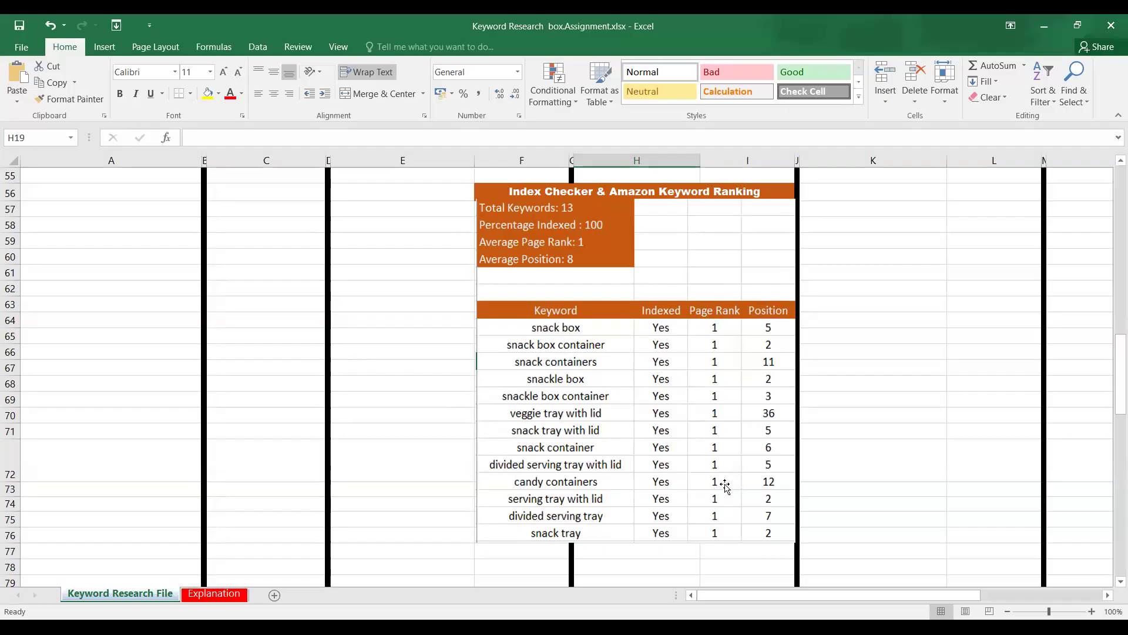
- Examine the algorithm-based, problem-solving and BY FEATURE keyword columns of the snack box sheet
{"action": "scroll", "coordinate": [725, 486], "scroll_direction": "up", "scroll_amount": 18}
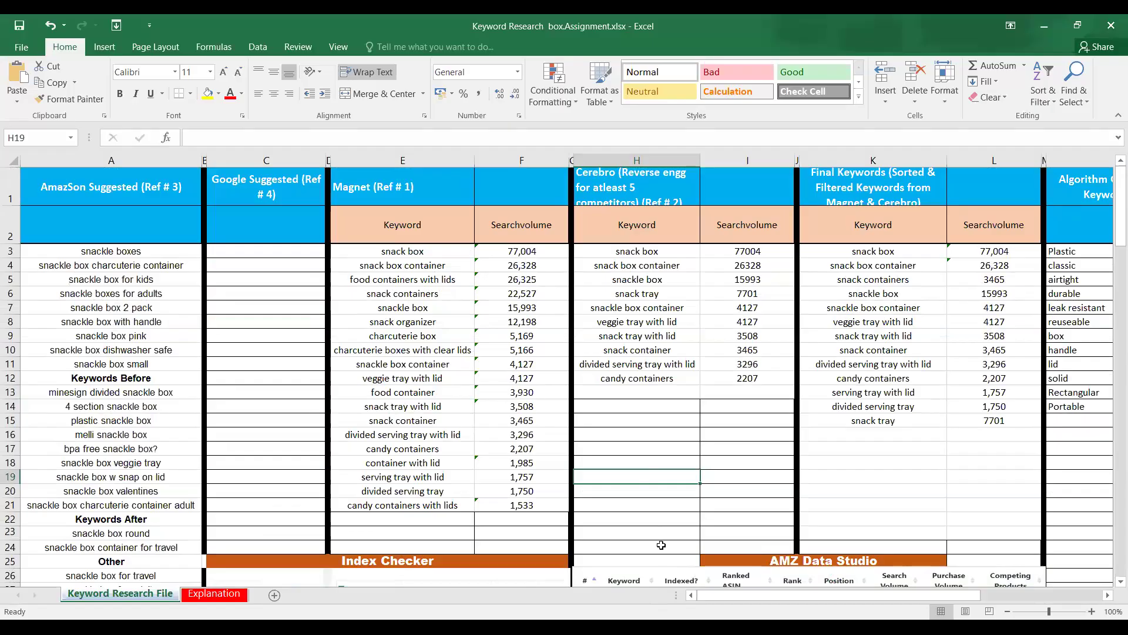
{"action": "left_click_drag", "start_coordinate": [992, 598], "coordinate": [1099, 589]}
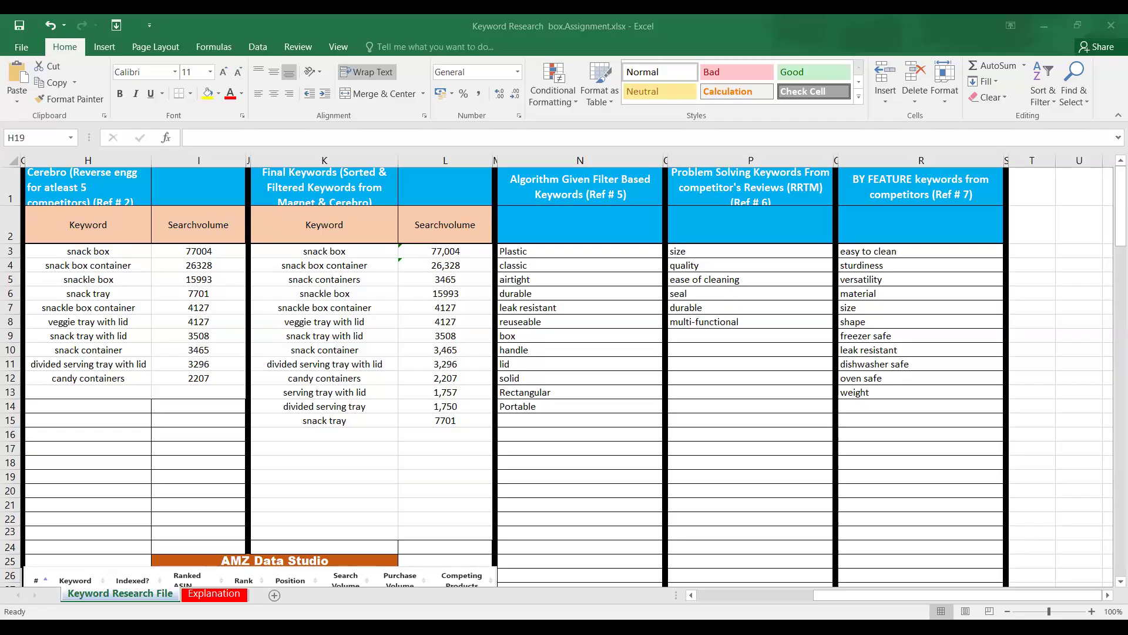
{"action": "left_click", "coordinate": [1012, 596]}
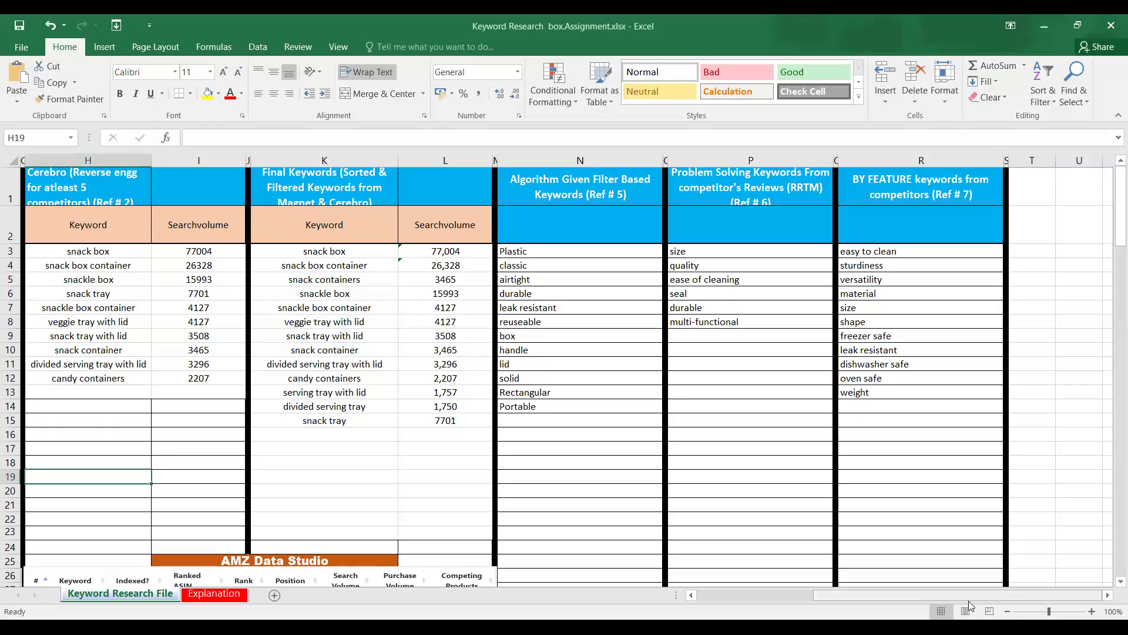
{"action": "scroll", "coordinate": [969, 601], "scroll_direction": "left", "scroll_amount": 2}
{"action": "left_click_drag", "start_coordinate": [950, 598], "coordinate": [930, 597]}
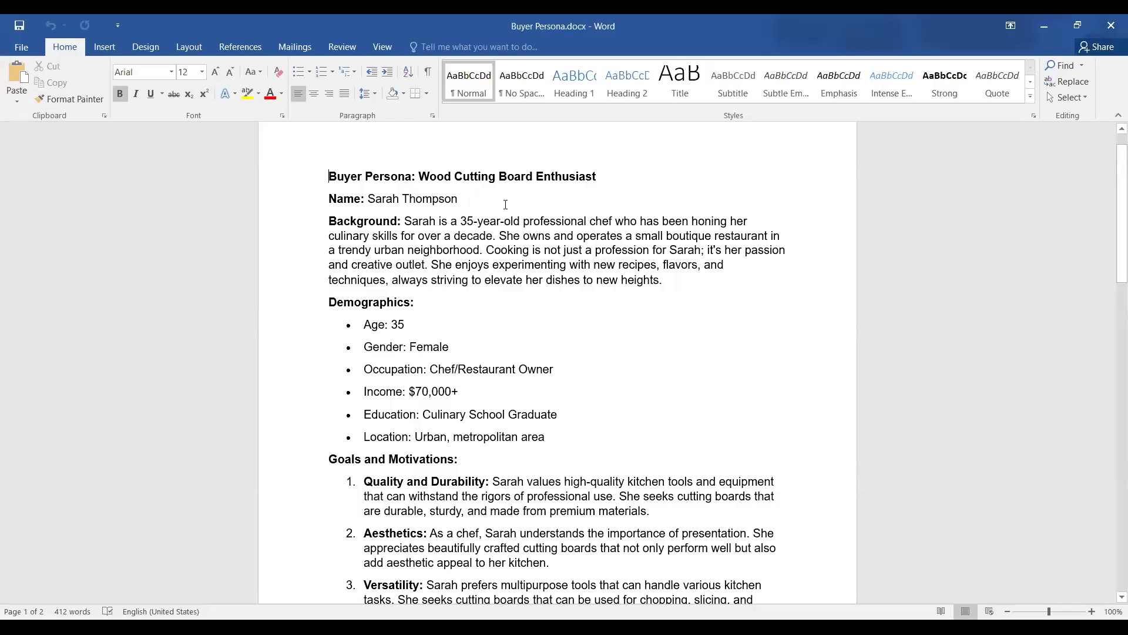
- Read the background, demographics, and goals and motivations in the wood cutting board buyer persona document in Word
{"action": "scroll", "coordinate": [529, 234], "scroll_direction": "down", "scroll_amount": 1}
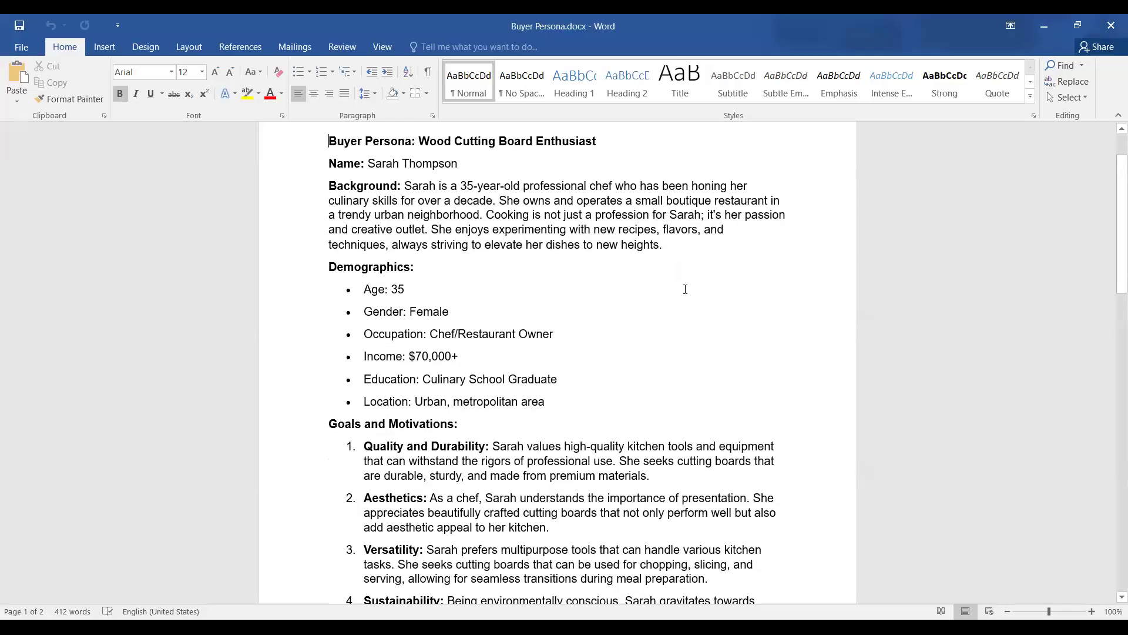
{"action": "scroll", "coordinate": [587, 253], "scroll_direction": "down", "scroll_amount": 1}
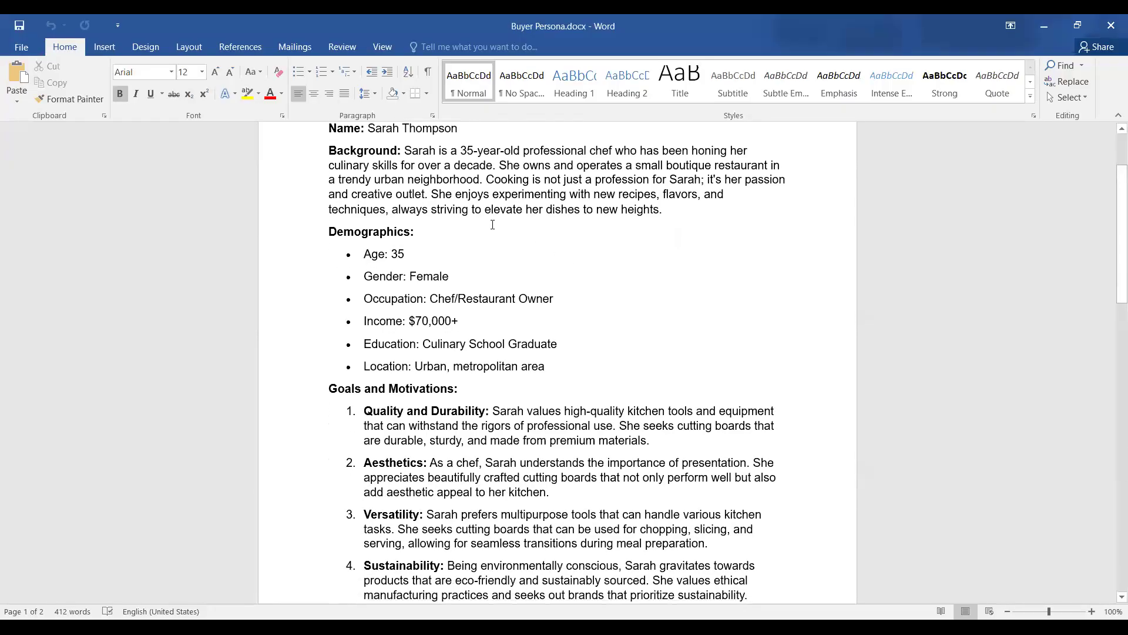
{"action": "scroll", "coordinate": [492, 224], "scroll_direction": "up", "scroll_amount": 1}
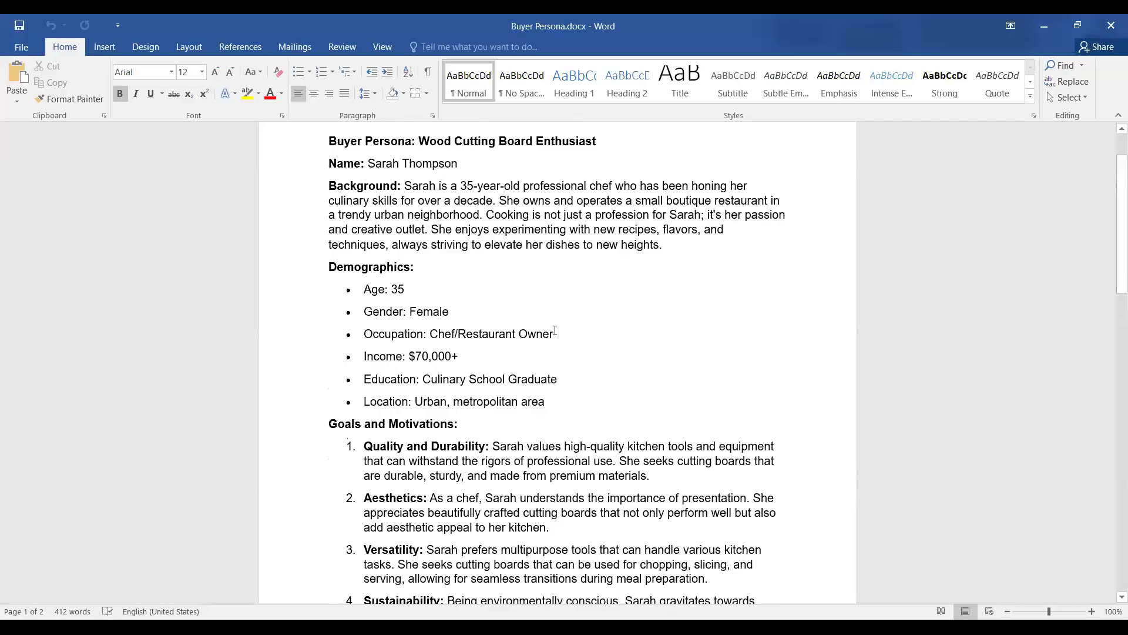
{"action": "scroll", "coordinate": [552, 330], "scroll_direction": "down", "scroll_amount": 1}
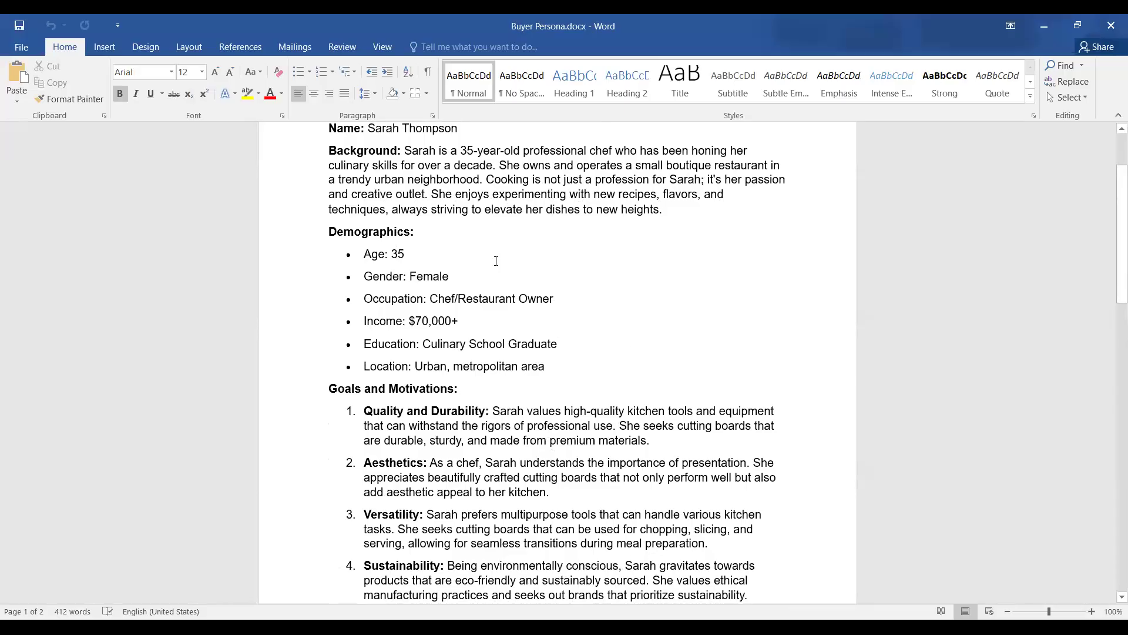
{"action": "scroll", "coordinate": [453, 317], "scroll_direction": "down", "scroll_amount": 3}
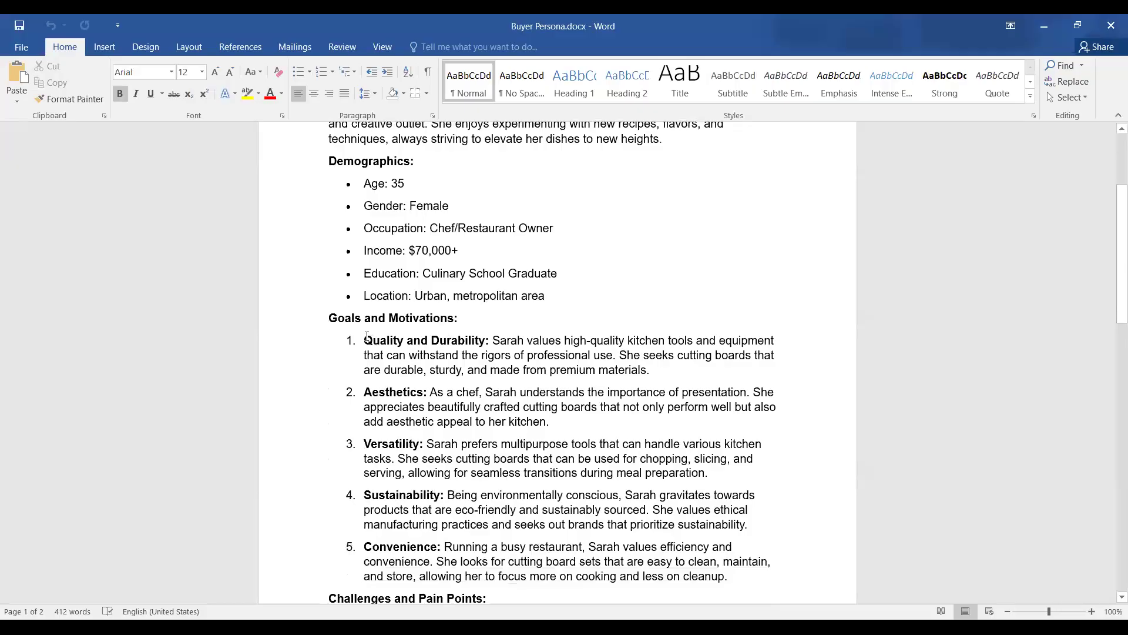
- Read the Challenges and Pain Points and the Key Takeaways sections of the buyer persona document
{"action": "scroll", "coordinate": [569, 399], "scroll_direction": "down", "scroll_amount": 10}
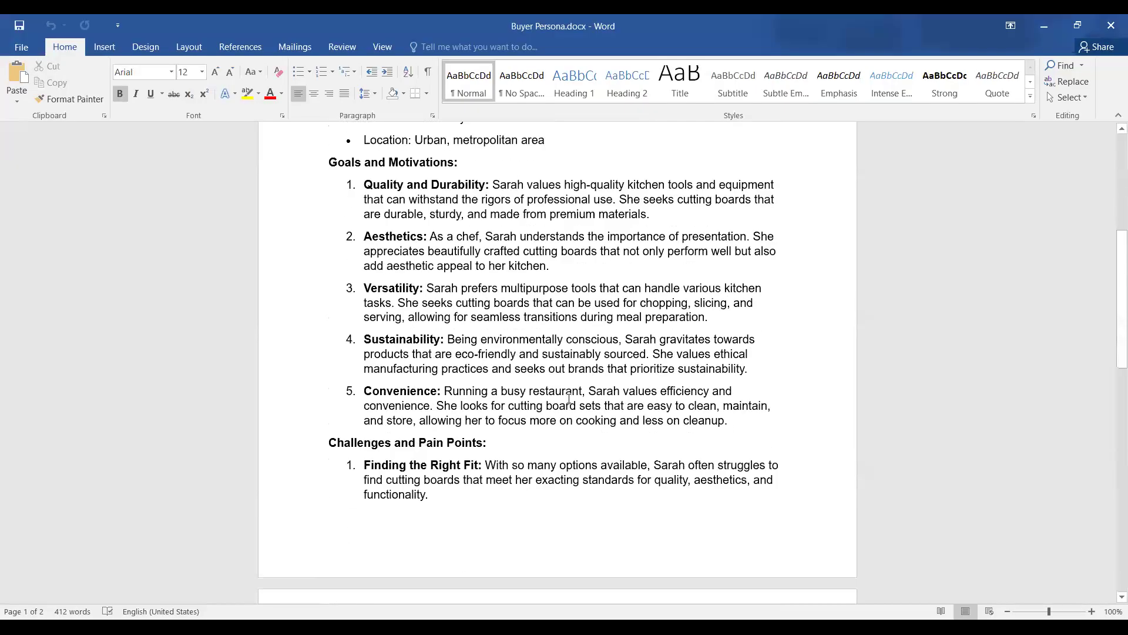
{"action": "scroll", "coordinate": [569, 398], "scroll_direction": "down", "scroll_amount": 6}
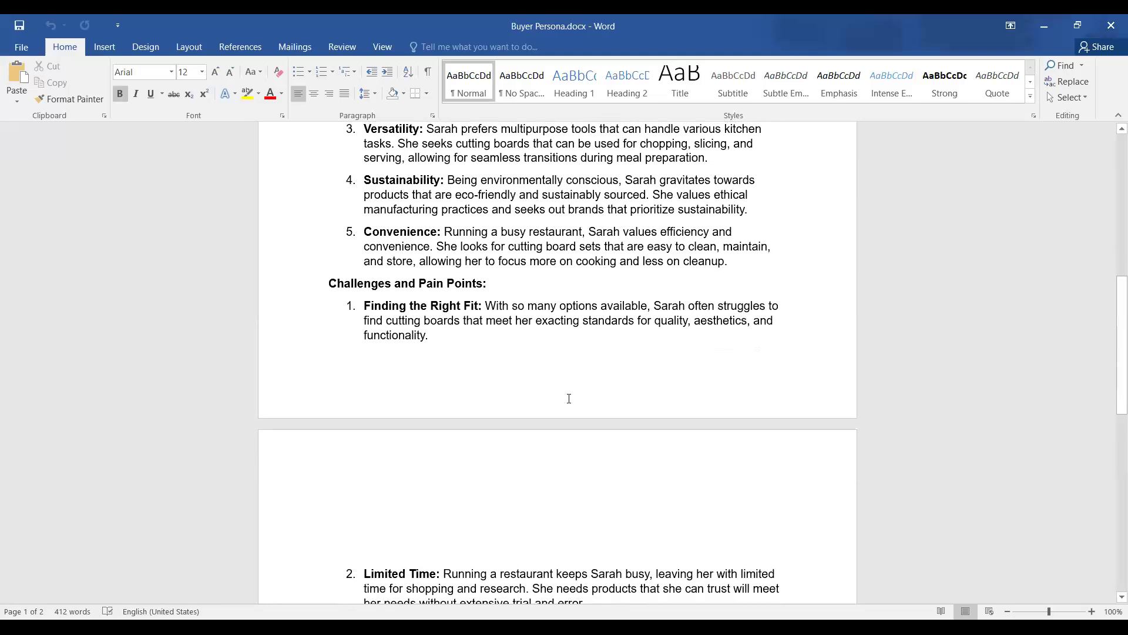
{"action": "scroll", "coordinate": [569, 399], "scroll_direction": "down", "scroll_amount": 6}
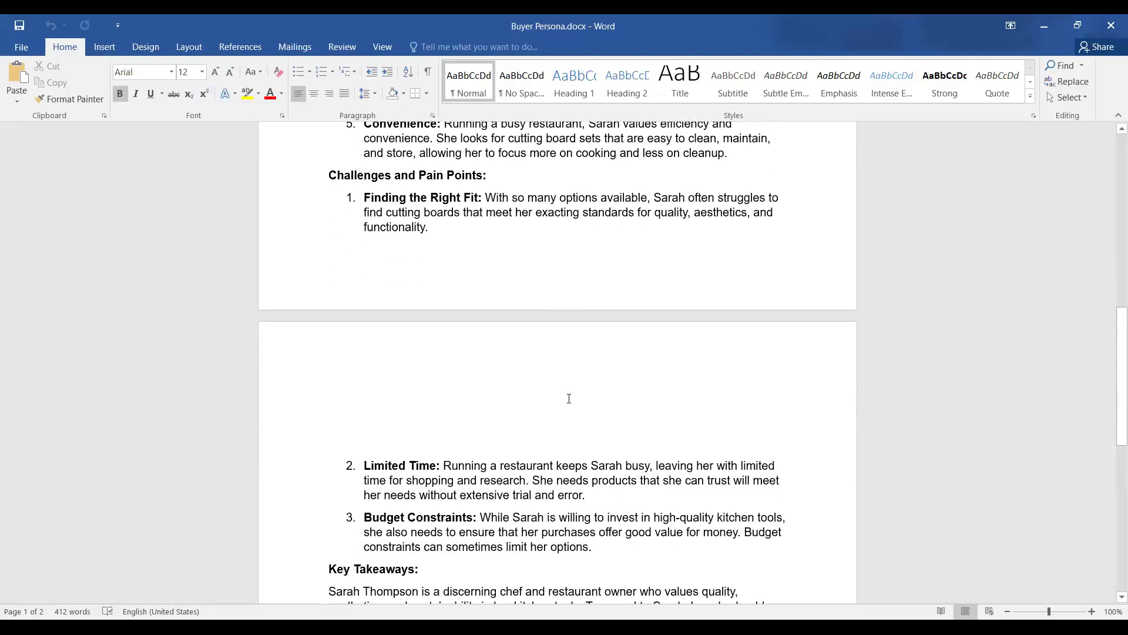
{"action": "scroll", "coordinate": [569, 400], "scroll_direction": "down", "scroll_amount": 3}
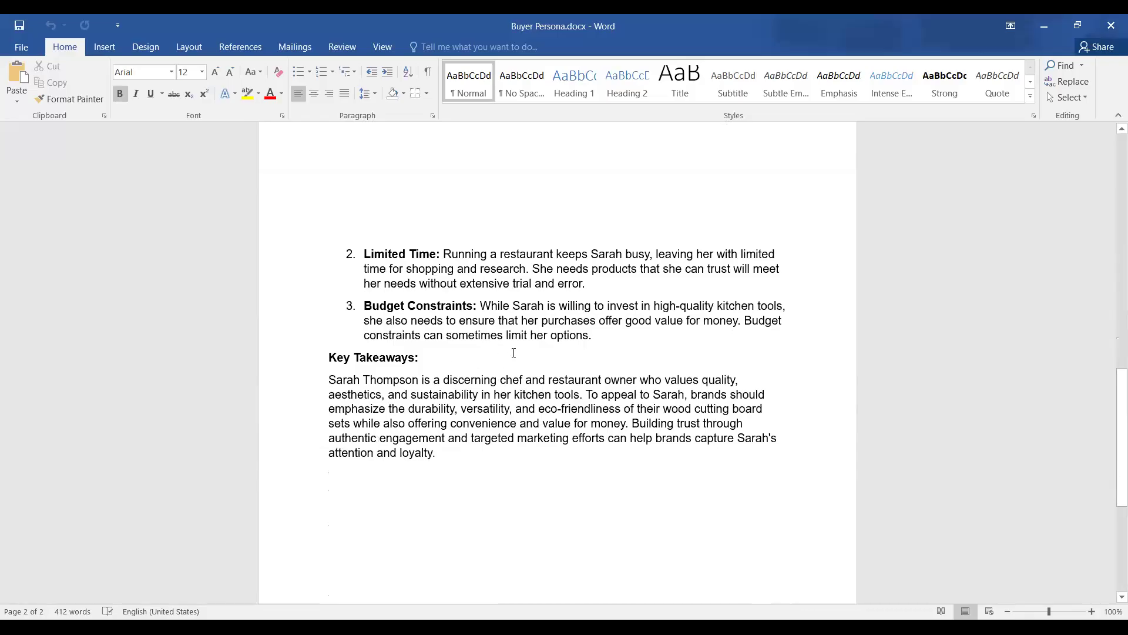
{"action": "scroll", "coordinate": [523, 347], "scroll_direction": "up", "scroll_amount": 7}
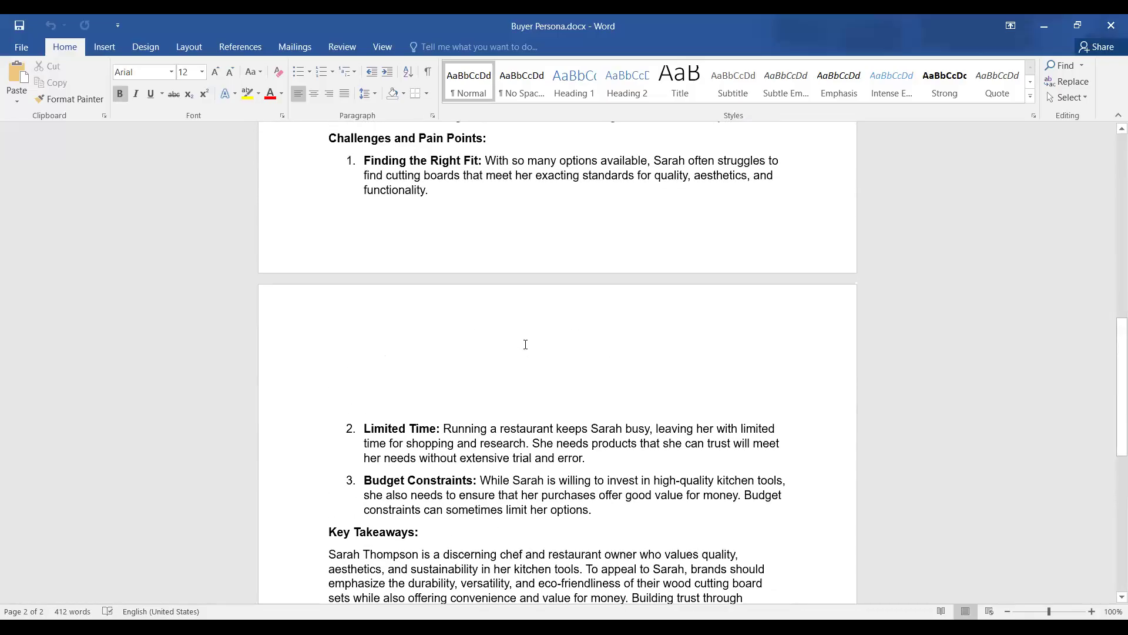
{"action": "scroll", "coordinate": [563, 354], "scroll_direction": "up", "scroll_amount": 4}
{"action": "scroll", "coordinate": [564, 354], "scroll_direction": "down", "scroll_amount": 3}
{"action": "scroll", "coordinate": [564, 354], "scroll_direction": "down", "scroll_amount": 7}
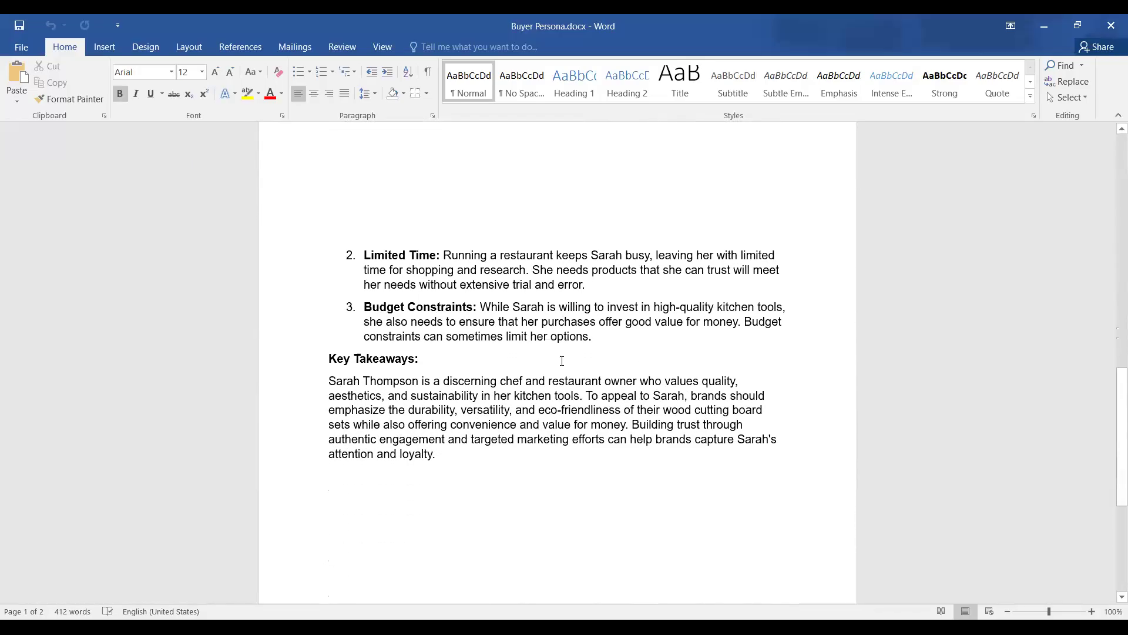
{"action": "scroll", "coordinate": [586, 414], "scroll_direction": "up", "scroll_amount": 7}
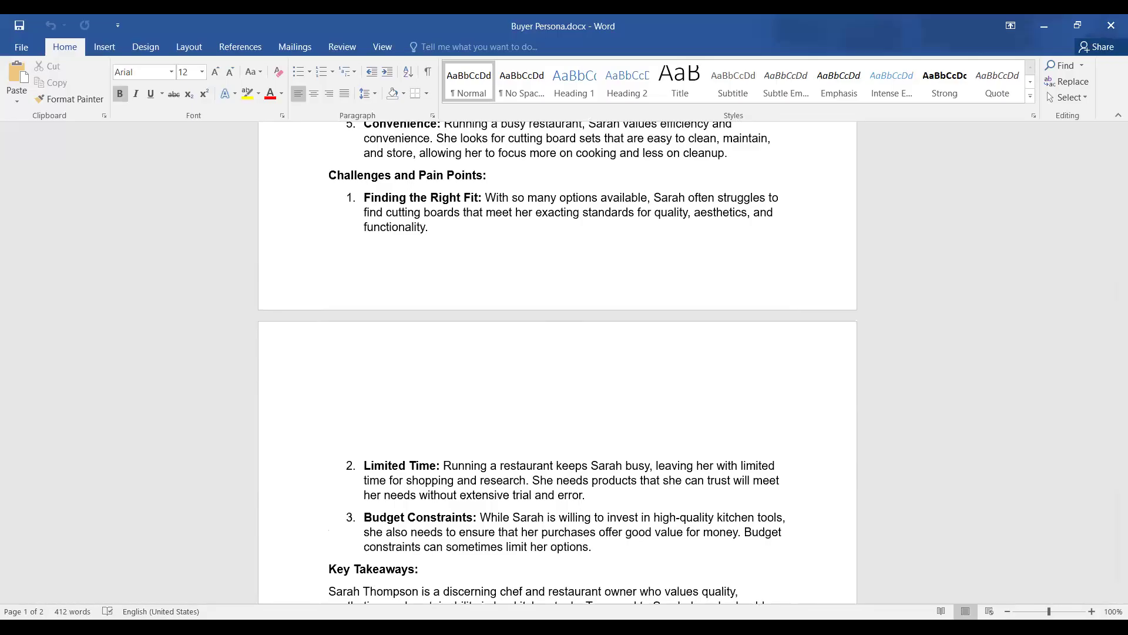
- Review the persona from the beginning of the document, covering the background, demographics, and goals and motivations
{"action": "scroll", "coordinate": [625, 414], "scroll_direction": "up", "scroll_amount": 15}
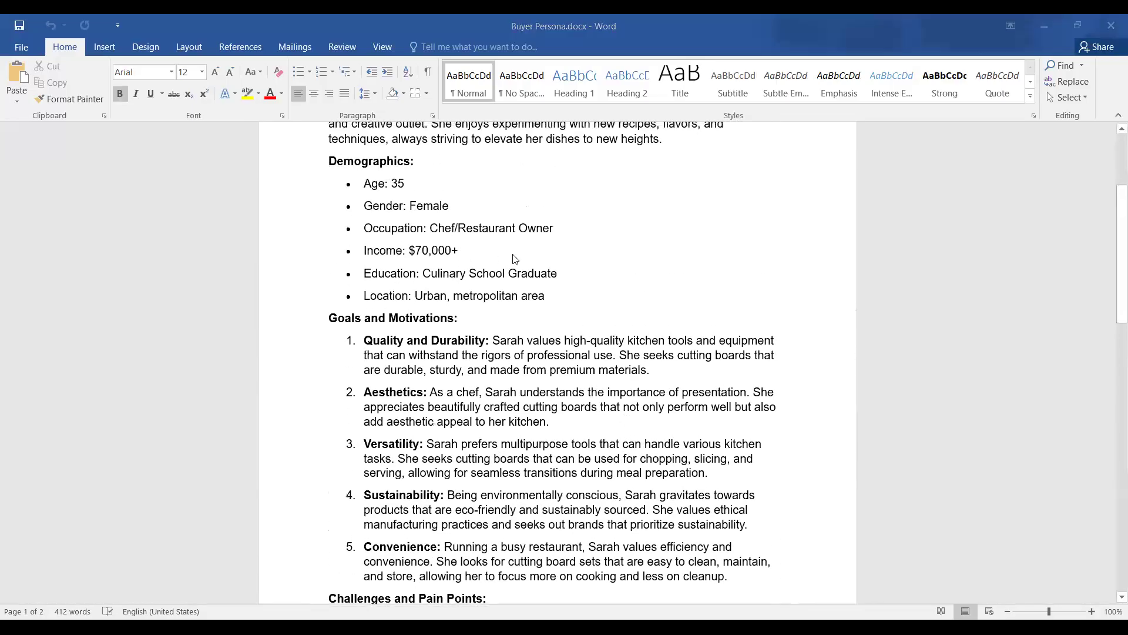
{"action": "scroll", "coordinate": [514, 260], "scroll_direction": "up", "scroll_amount": 5}
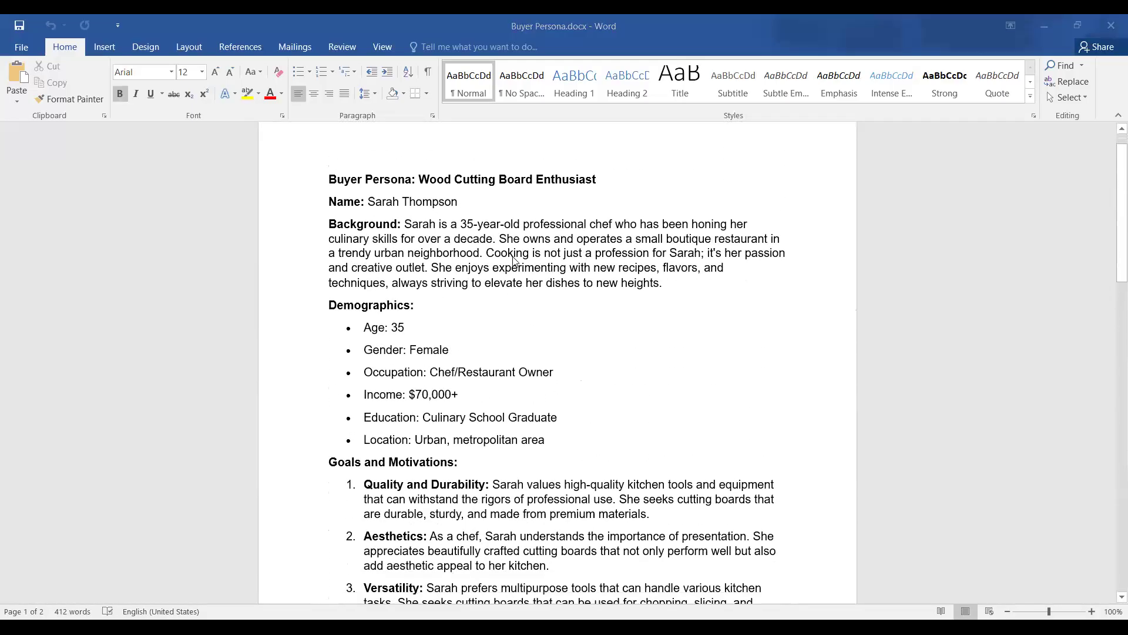
{"action": "scroll", "coordinate": [515, 260], "scroll_direction": "down", "scroll_amount": 1}
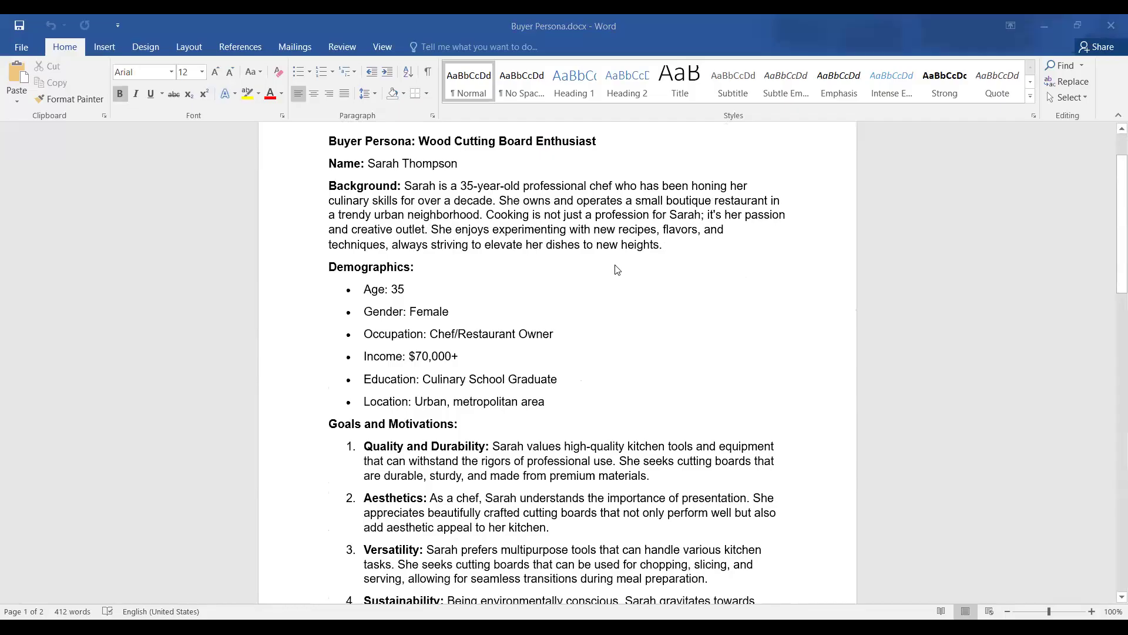
{"action": "scroll", "coordinate": [618, 269], "scroll_direction": "down", "scroll_amount": 2}
{"action": "scroll", "coordinate": [615, 305], "scroll_direction": "down", "scroll_amount": 1}
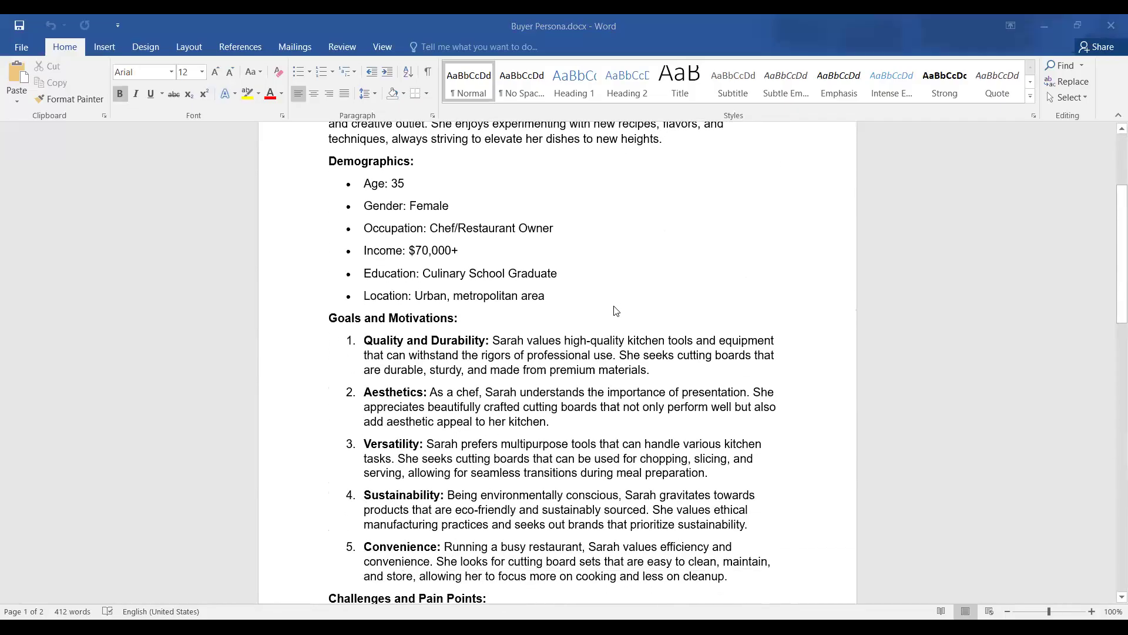
{"action": "scroll", "coordinate": [616, 311], "scroll_direction": "down", "scroll_amount": 1}
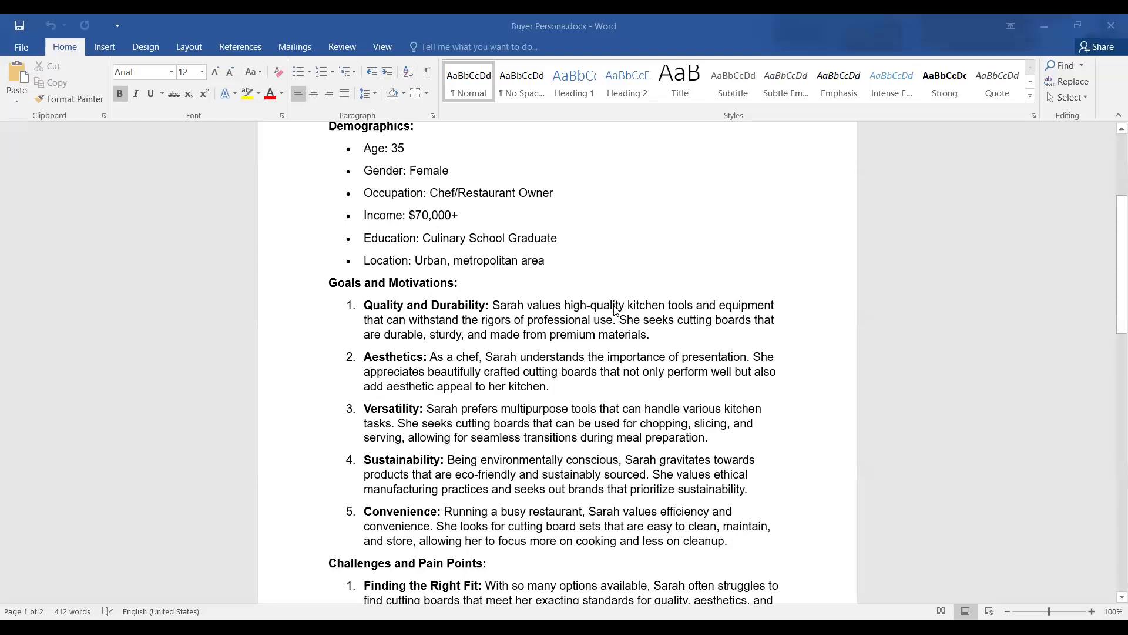
{"action": "scroll", "coordinate": [616, 312], "scroll_direction": "down", "scroll_amount": 1}
{"action": "scroll", "coordinate": [615, 315], "scroll_direction": "up", "scroll_amount": 1}
{"action": "scroll", "coordinate": [611, 352], "scroll_direction": "down", "scroll_amount": 2}
{"action": "scroll", "coordinate": [608, 372], "scroll_direction": "down", "scroll_amount": 10}
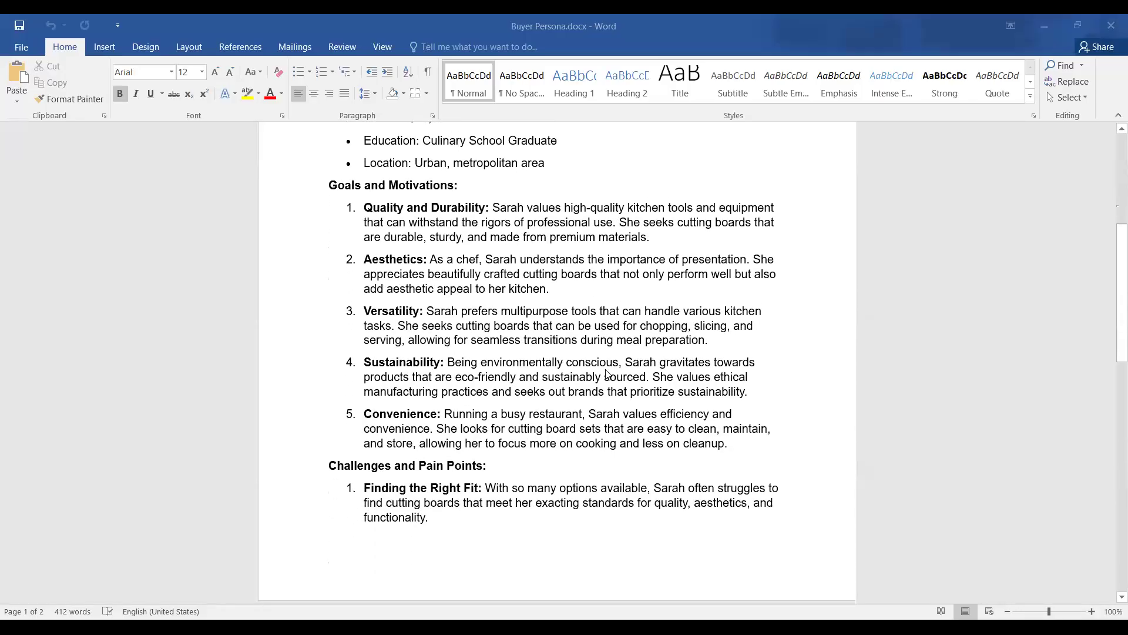
- Examine the Limited Time and Budget Constraints pain points and the Key Takeaways paragraph on page 2
{"action": "scroll", "coordinate": [608, 374], "scroll_direction": "down", "scroll_amount": 6}
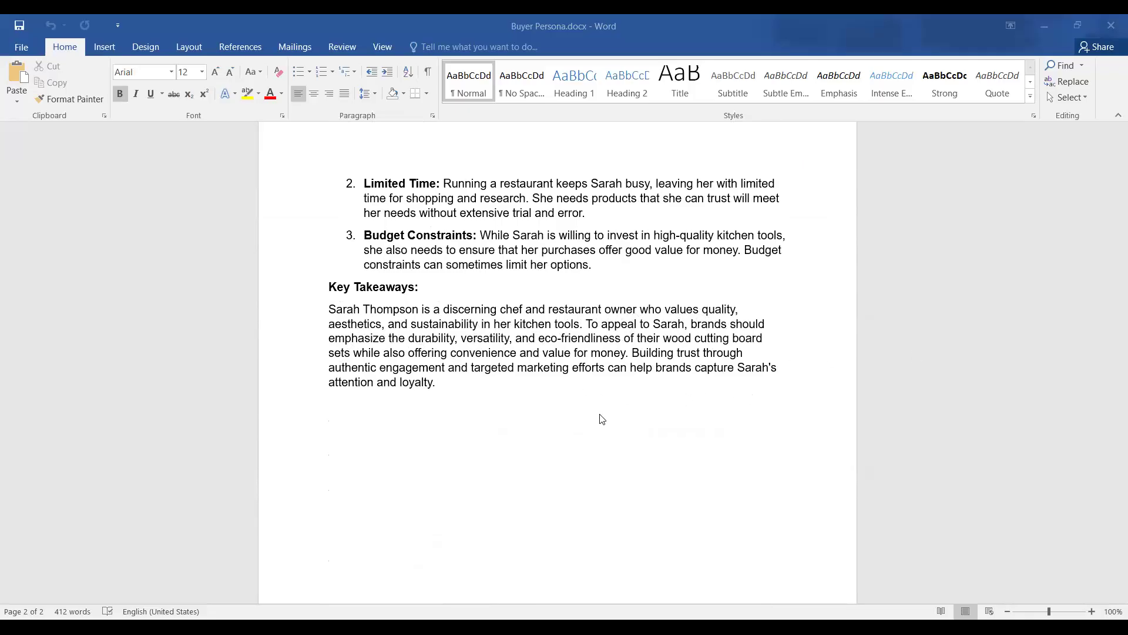
{"action": "scroll", "coordinate": [602, 417], "scroll_direction": "up", "scroll_amount": 1}
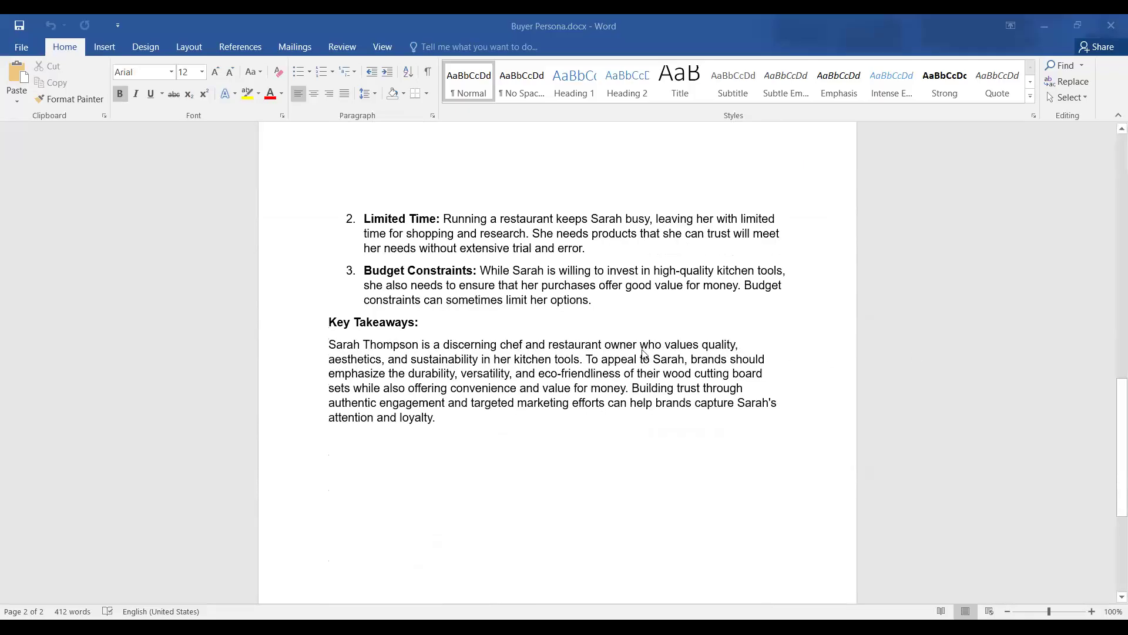
{"action": "scroll", "coordinate": [590, 353], "scroll_direction": "up", "scroll_amount": 2}
{"action": "scroll", "coordinate": [590, 353], "scroll_direction": "down", "scroll_amount": 1}
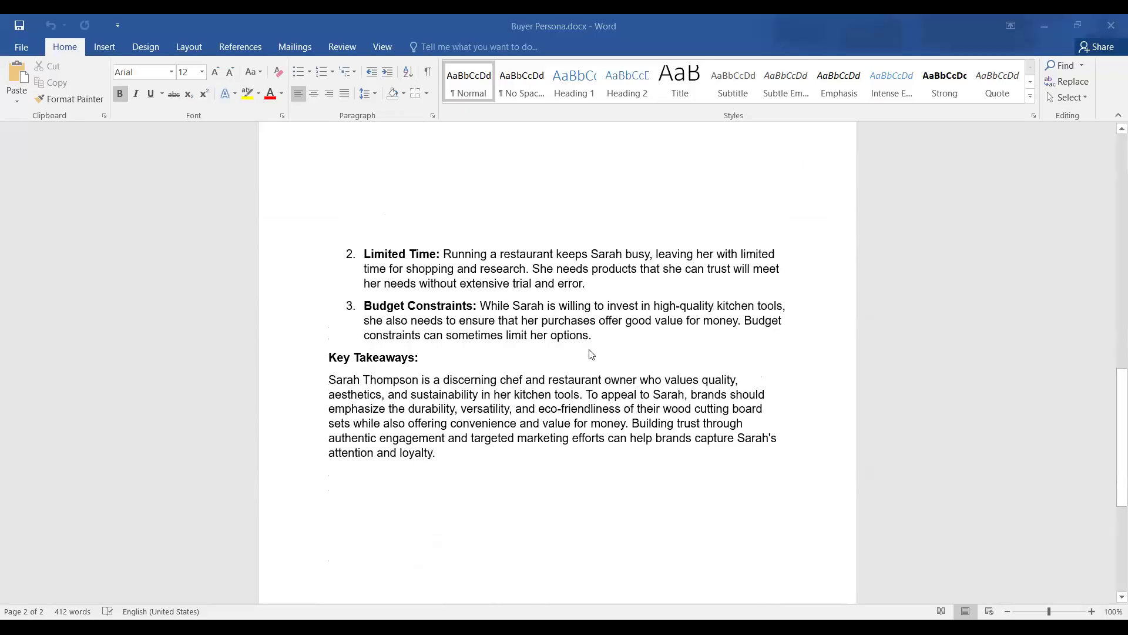
{"action": "scroll", "coordinate": [591, 353], "scroll_direction": "up", "scroll_amount": 5}
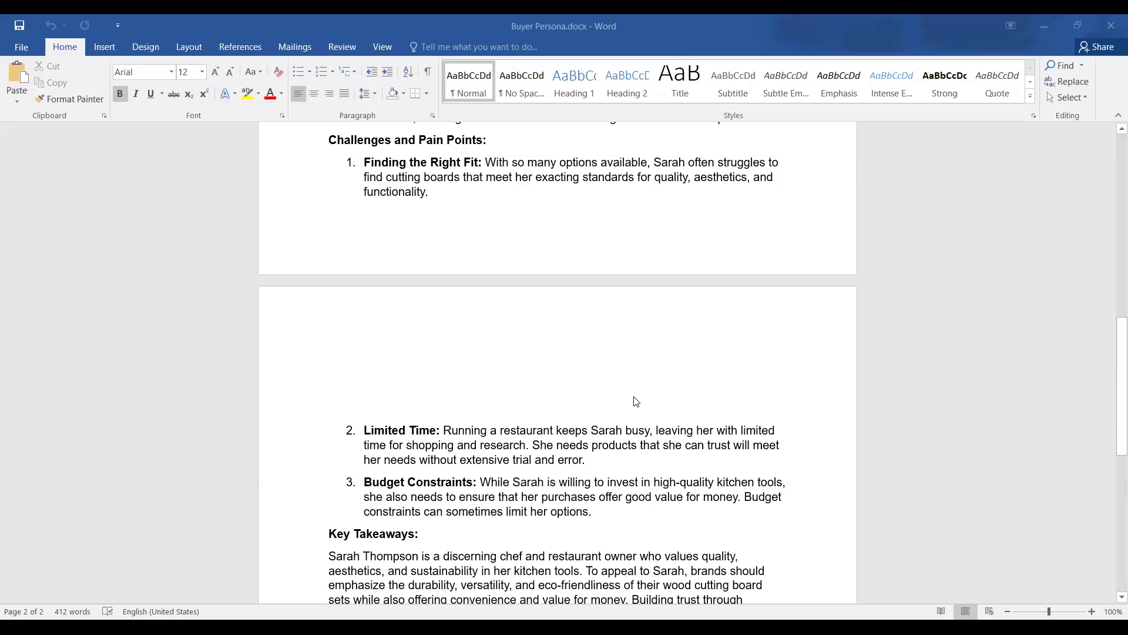
{"action": "scroll", "coordinate": [590, 320], "scroll_direction": "up", "scroll_amount": 1}
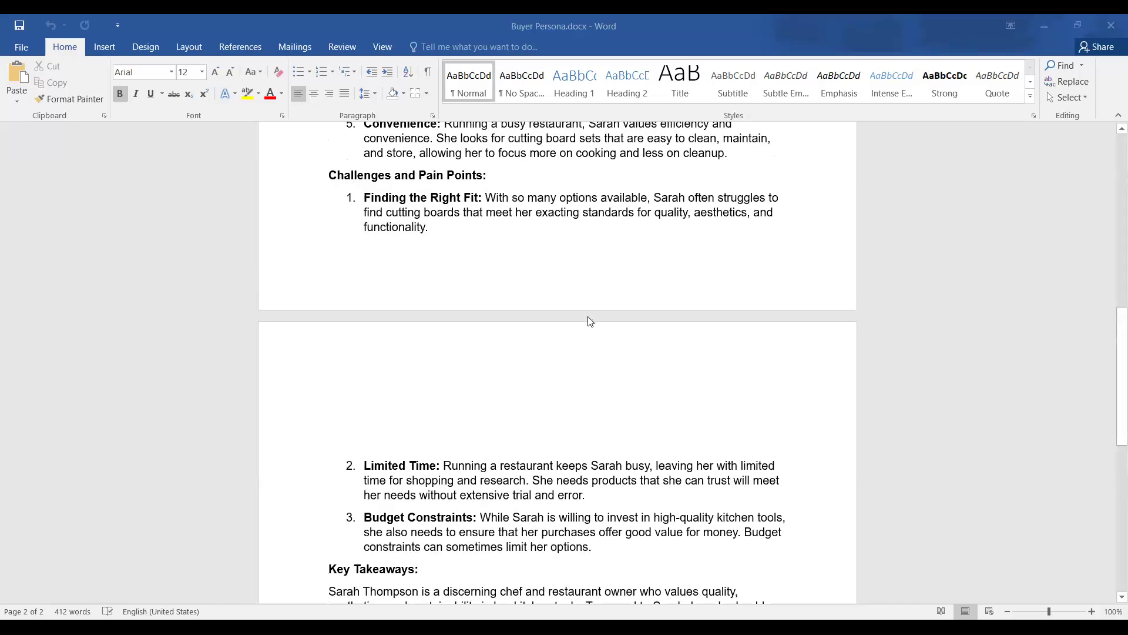
{"action": "scroll", "coordinate": [590, 321], "scroll_direction": "up", "scroll_amount": 1}
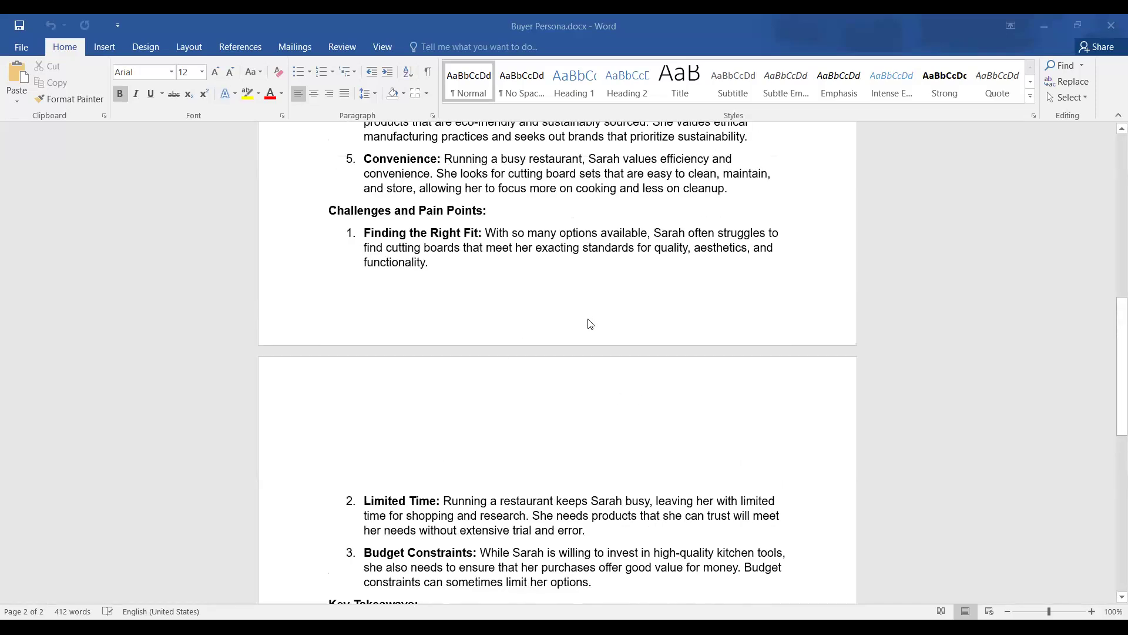
{"action": "scroll", "coordinate": [590, 324], "scroll_direction": "up", "scroll_amount": 6}
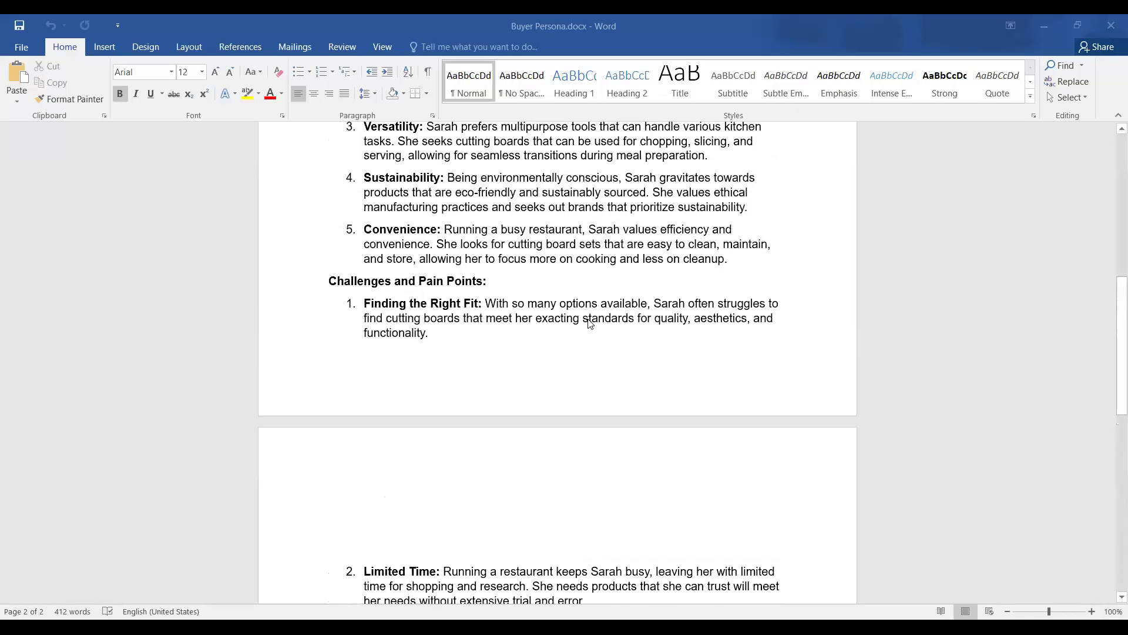
{"action": "scroll", "coordinate": [481, 251], "scroll_direction": "up", "scroll_amount": 5}
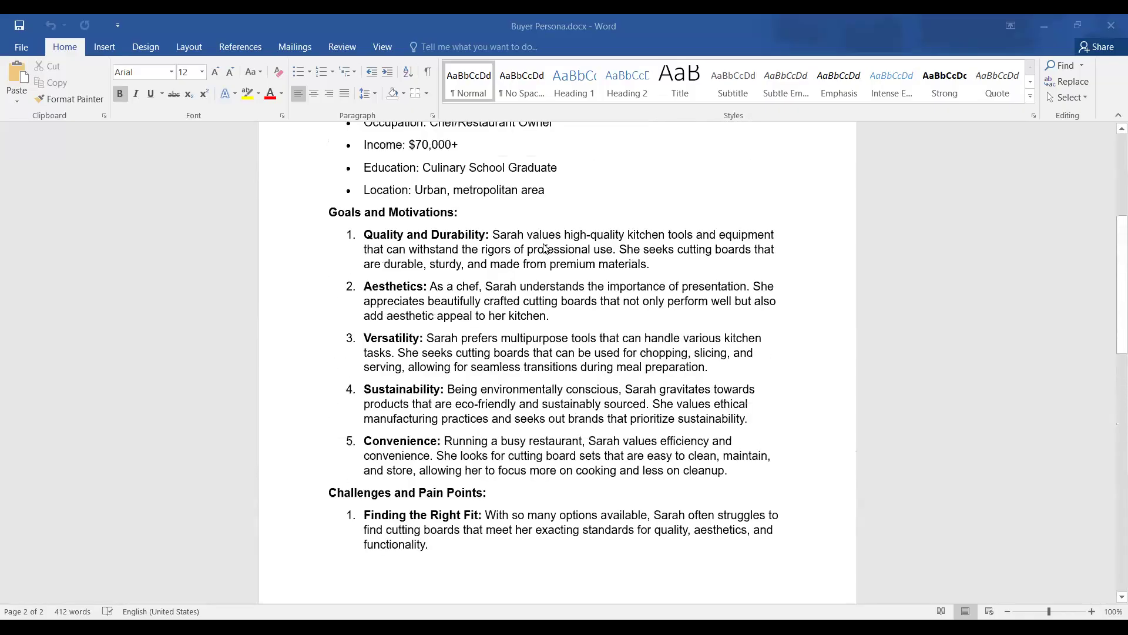
- Reread the Background and Demographics sections together with the Quality and Durability and Aesthetics goals
{"action": "scroll", "coordinate": [612, 305], "scroll_direction": "up", "scroll_amount": 3}
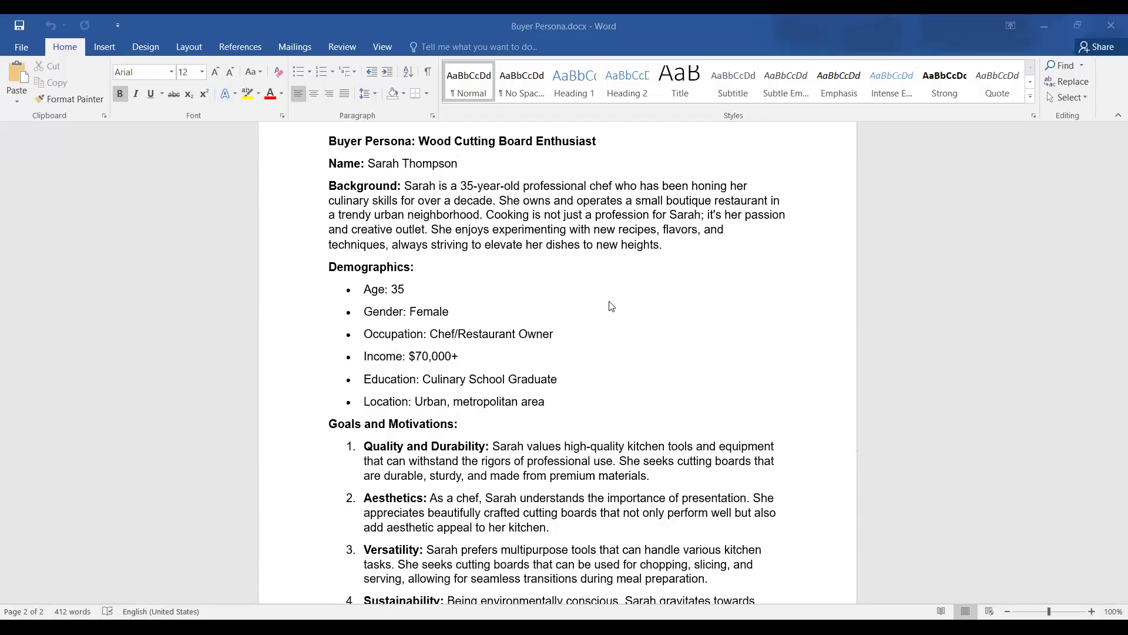
{"action": "scroll", "coordinate": [612, 306], "scroll_direction": "down", "scroll_amount": 1}
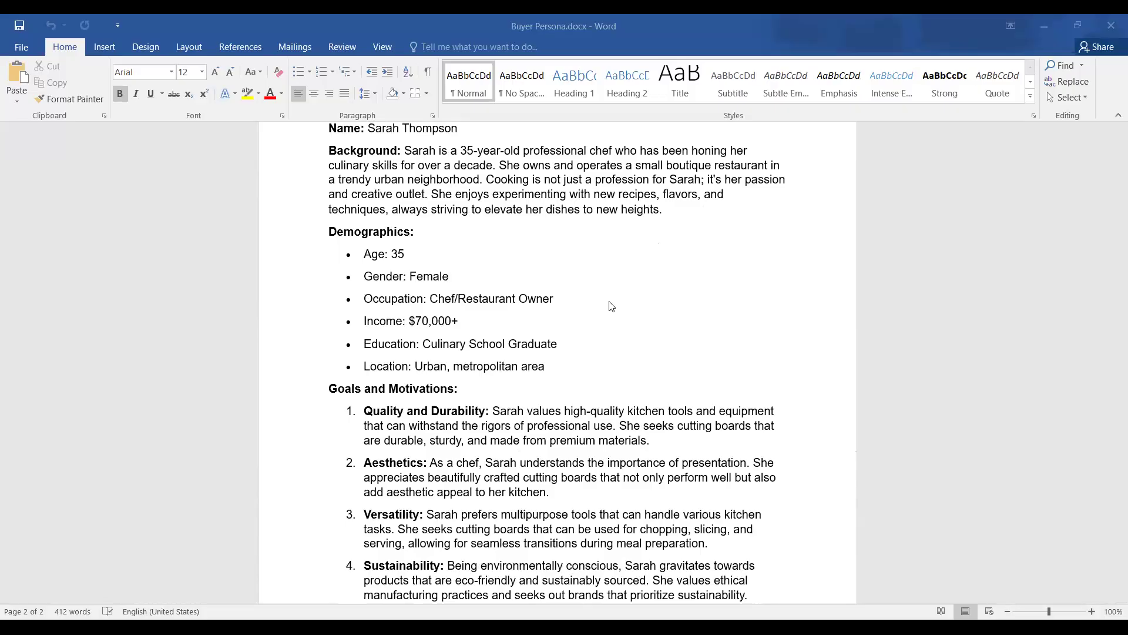
{"action": "scroll", "coordinate": [612, 306], "scroll_direction": "up", "scroll_amount": 1}
{"action": "scroll", "coordinate": [612, 306], "scroll_direction": "down", "scroll_amount": 2}
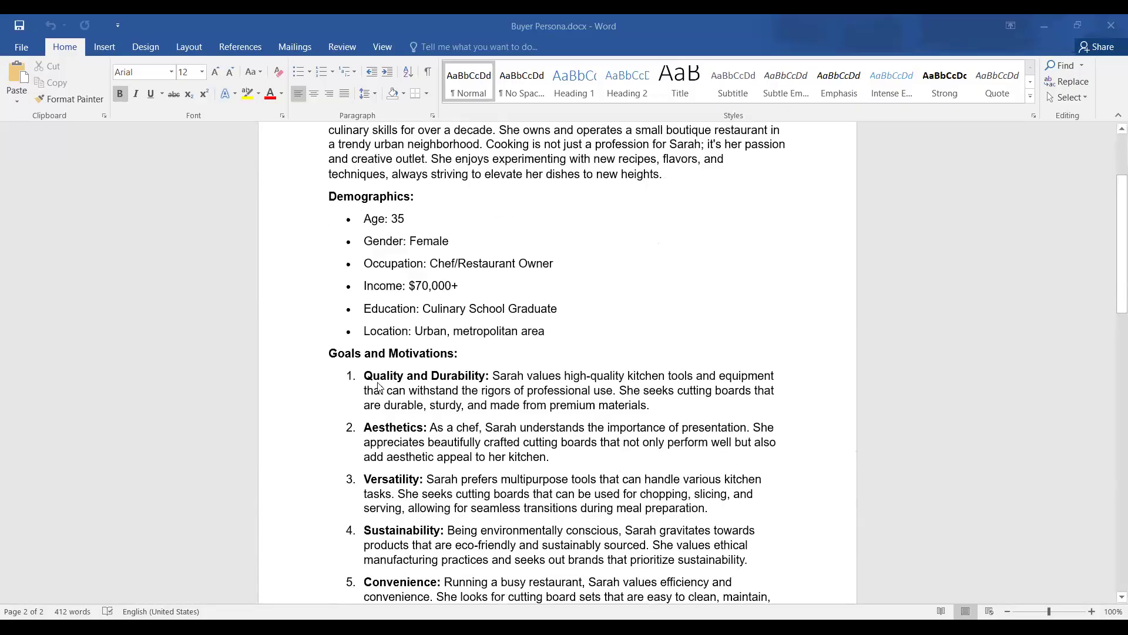
{"action": "scroll", "coordinate": [377, 389], "scroll_direction": "down", "scroll_amount": 2}
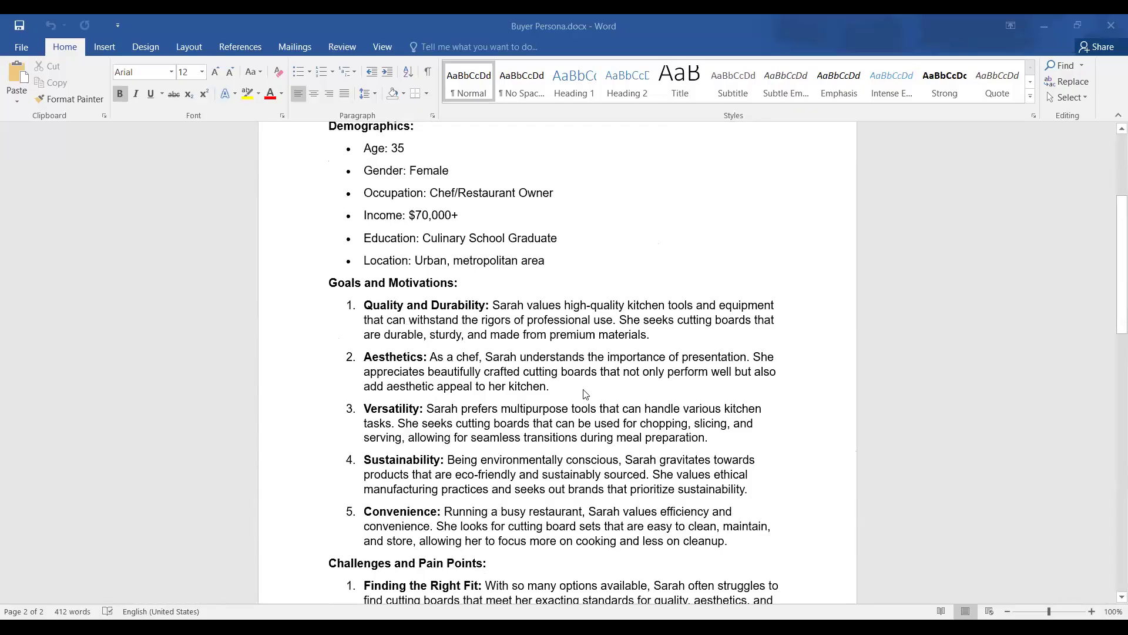
{"action": "scroll", "coordinate": [586, 392], "scroll_direction": "down", "scroll_amount": 1}
{"action": "scroll", "coordinate": [585, 392], "scroll_direction": "up", "scroll_amount": 2}
{"action": "scroll", "coordinate": [585, 395], "scroll_direction": "up", "scroll_amount": 1}
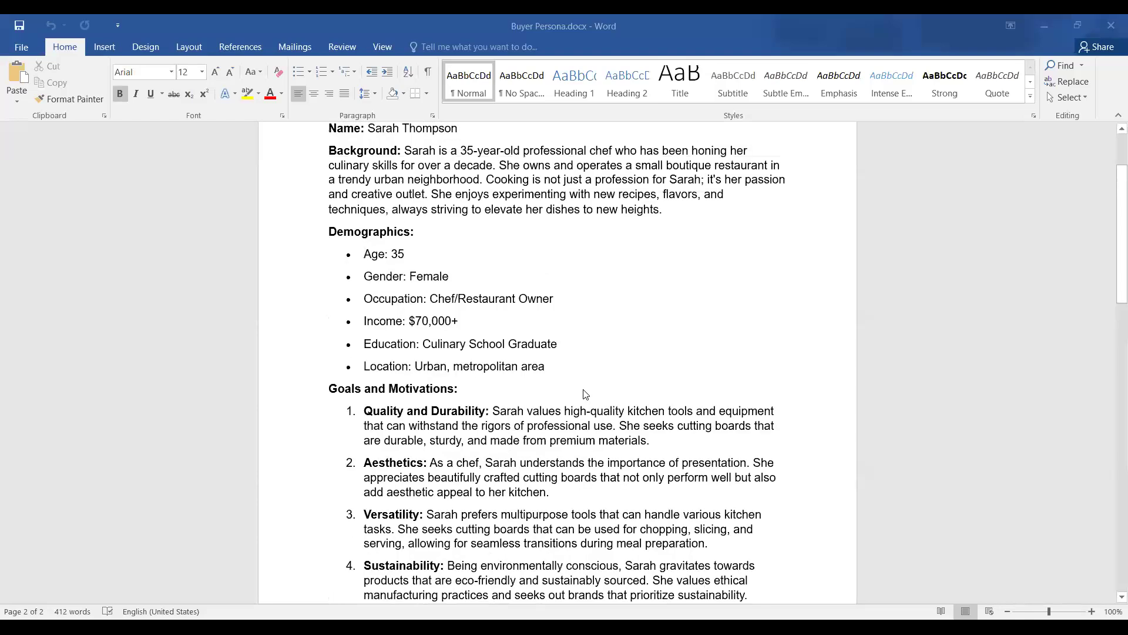
{"action": "scroll", "coordinate": [586, 395], "scroll_direction": "up", "scroll_amount": 1}
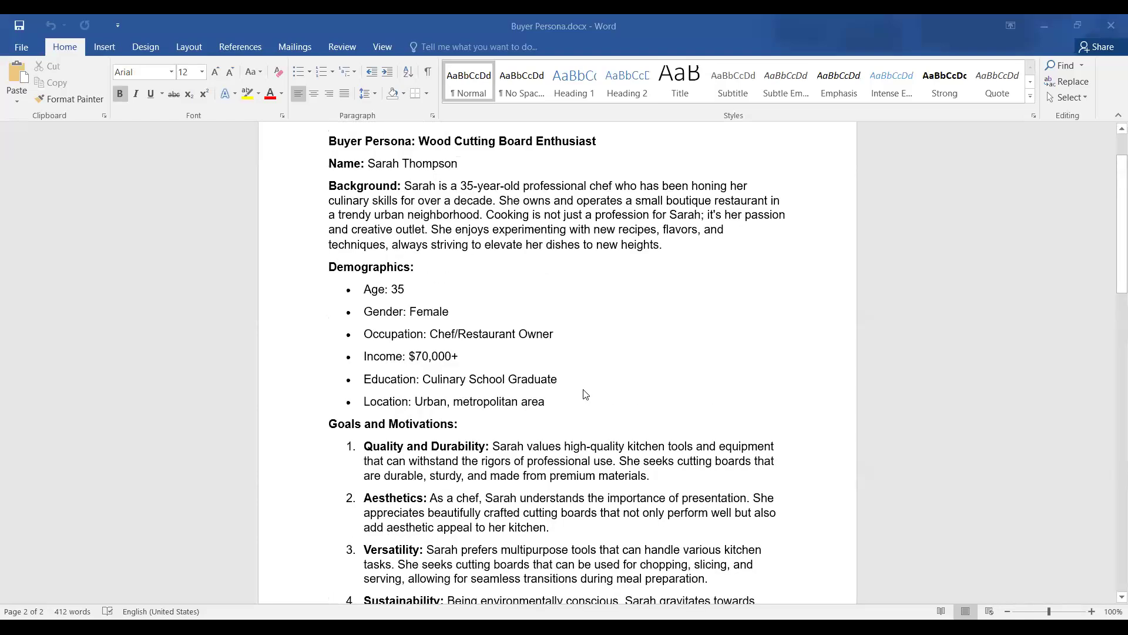
{"action": "scroll", "coordinate": [586, 395], "scroll_direction": "down", "scroll_amount": 1}
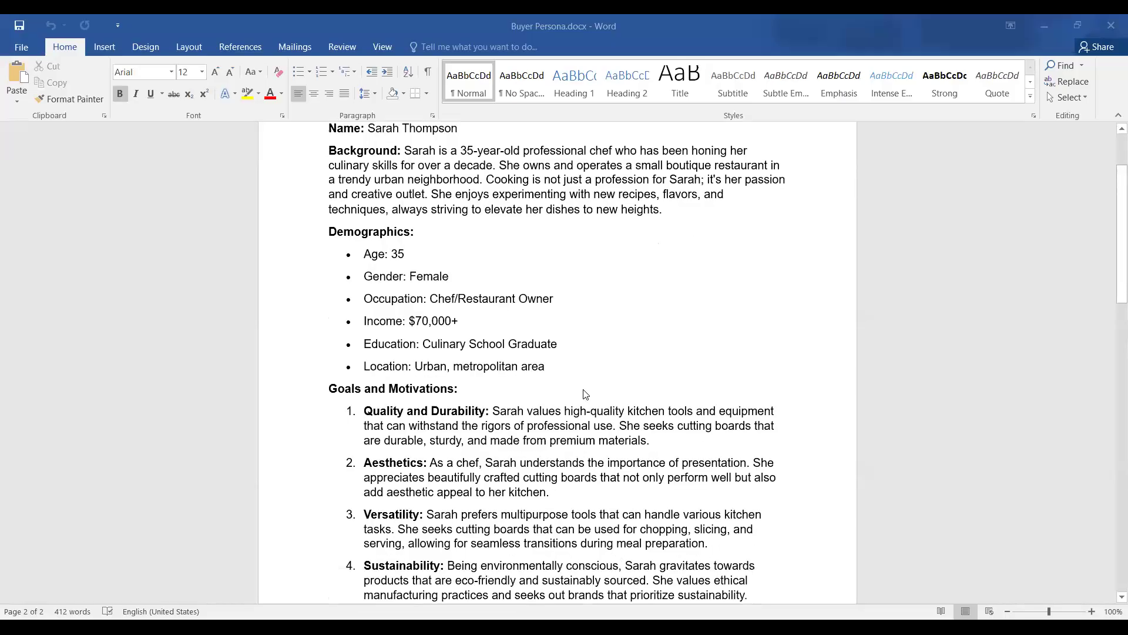
{"action": "scroll", "coordinate": [610, 374], "scroll_direction": "down", "scroll_amount": 1}
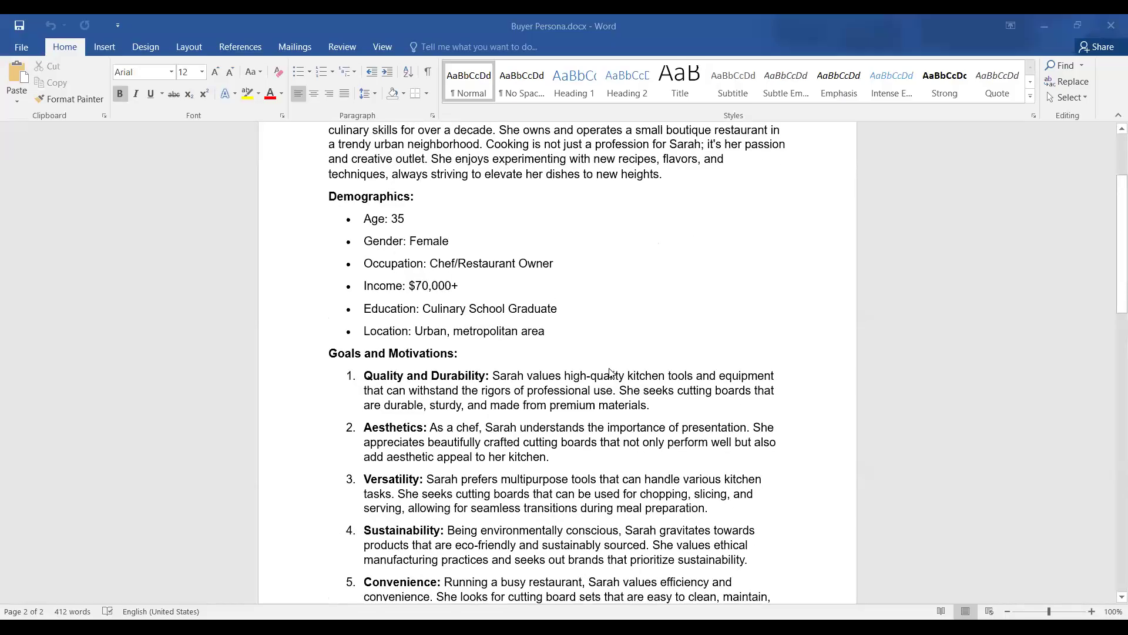
{"action": "scroll", "coordinate": [610, 374], "scroll_direction": "down", "scroll_amount": 1}
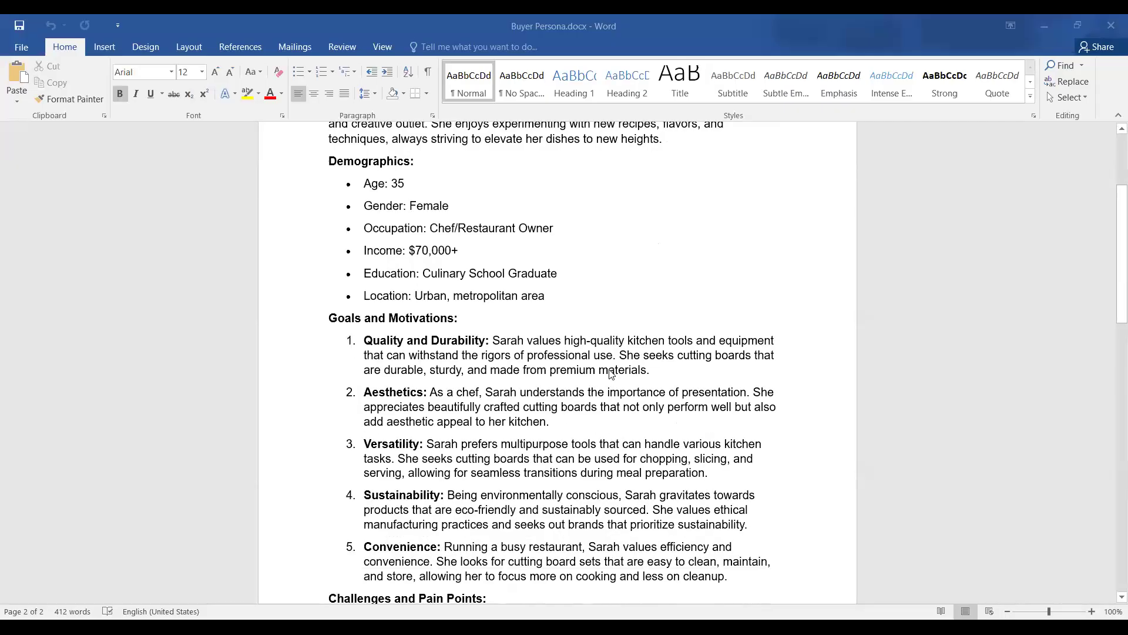
- Go over the Versatility, Sustainability and Convenience goals and the Finding the Right Fit challenge on page 1
{"action": "scroll", "coordinate": [610, 374], "scroll_direction": "down", "scroll_amount": 3}
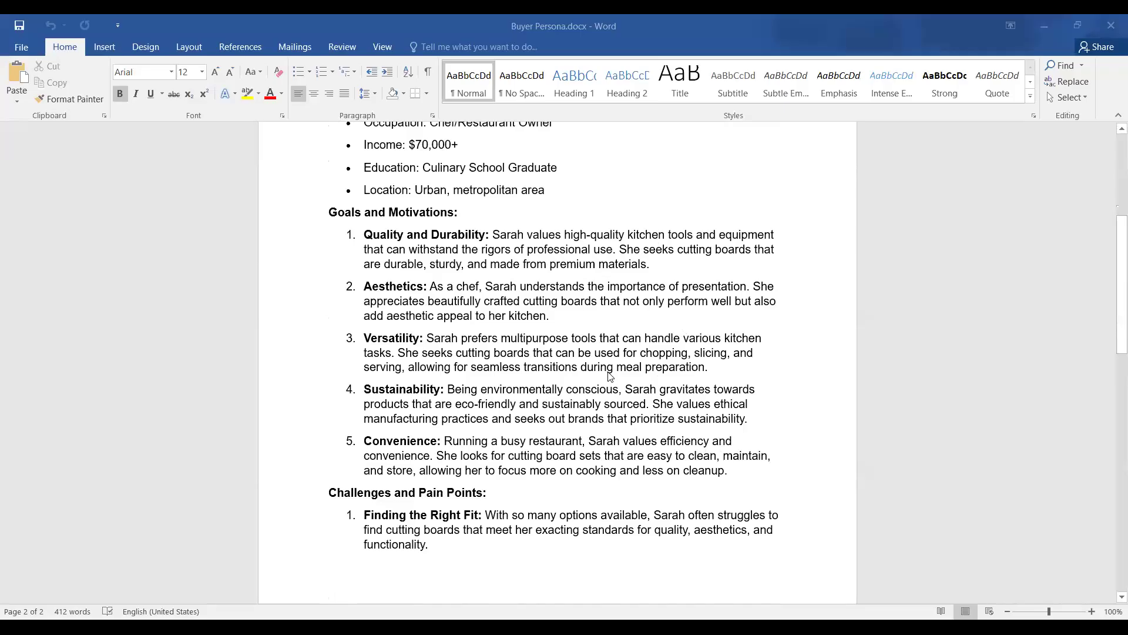
{"action": "scroll", "coordinate": [609, 375], "scroll_direction": "down", "scroll_amount": 2}
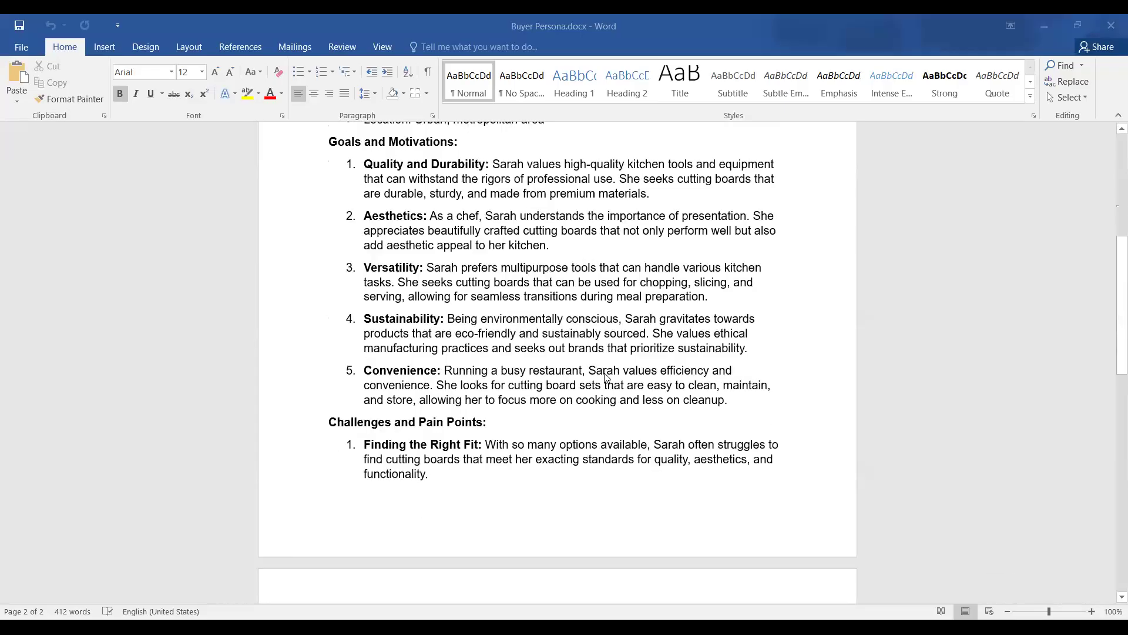
{"action": "scroll", "coordinate": [606, 378], "scroll_direction": "down", "scroll_amount": 1}
{"action": "scroll", "coordinate": [512, 403], "scroll_direction": "down", "scroll_amount": 1}
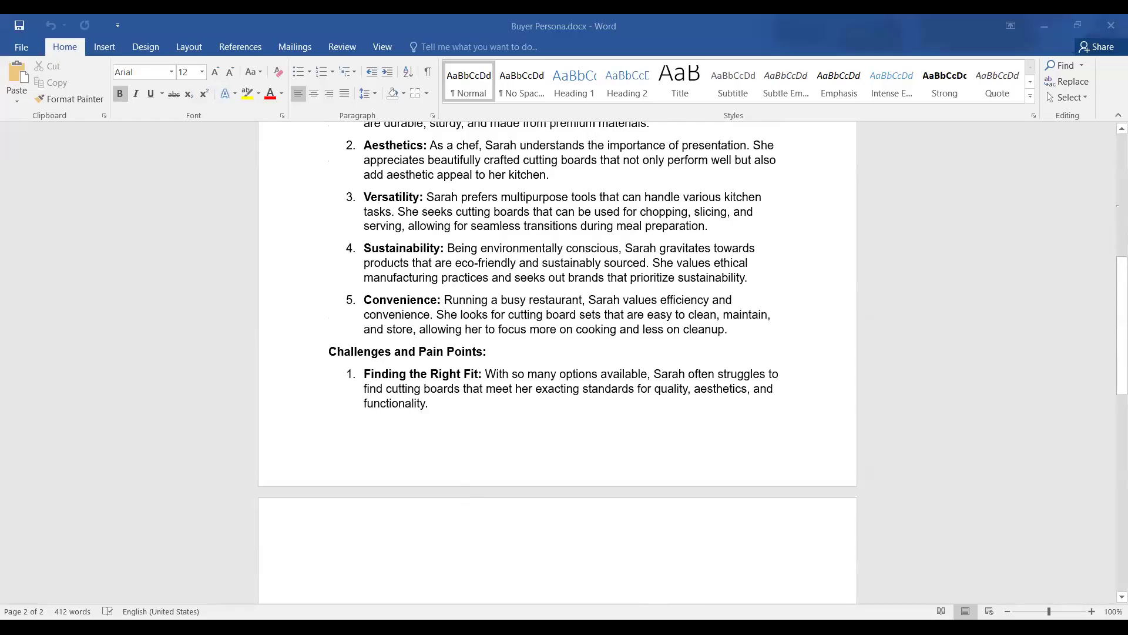
{"action": "scroll", "coordinate": [617, 365], "scroll_direction": "down", "scroll_amount": 2}
{"action": "scroll", "coordinate": [616, 373], "scroll_direction": "up", "scroll_amount": 5}
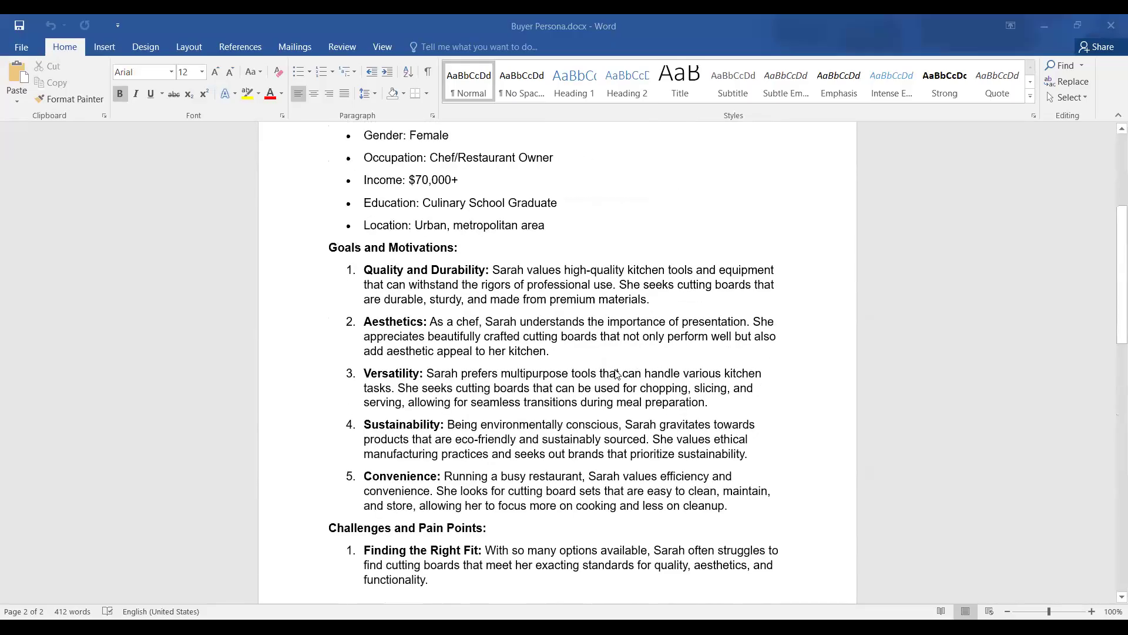
{"action": "scroll", "coordinate": [617, 374], "scroll_direction": "up", "scroll_amount": 3}
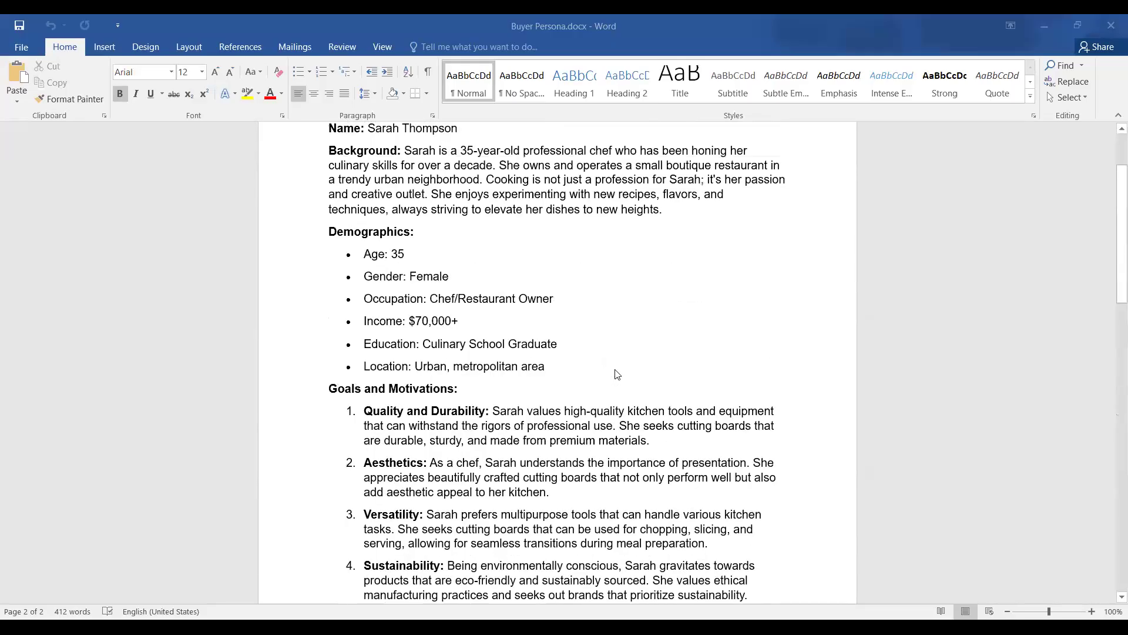
- Return to the start of the buyer persona and review the Background and Demographics sections
{"action": "scroll", "coordinate": [617, 374], "scroll_direction": "up", "scroll_amount": 1}
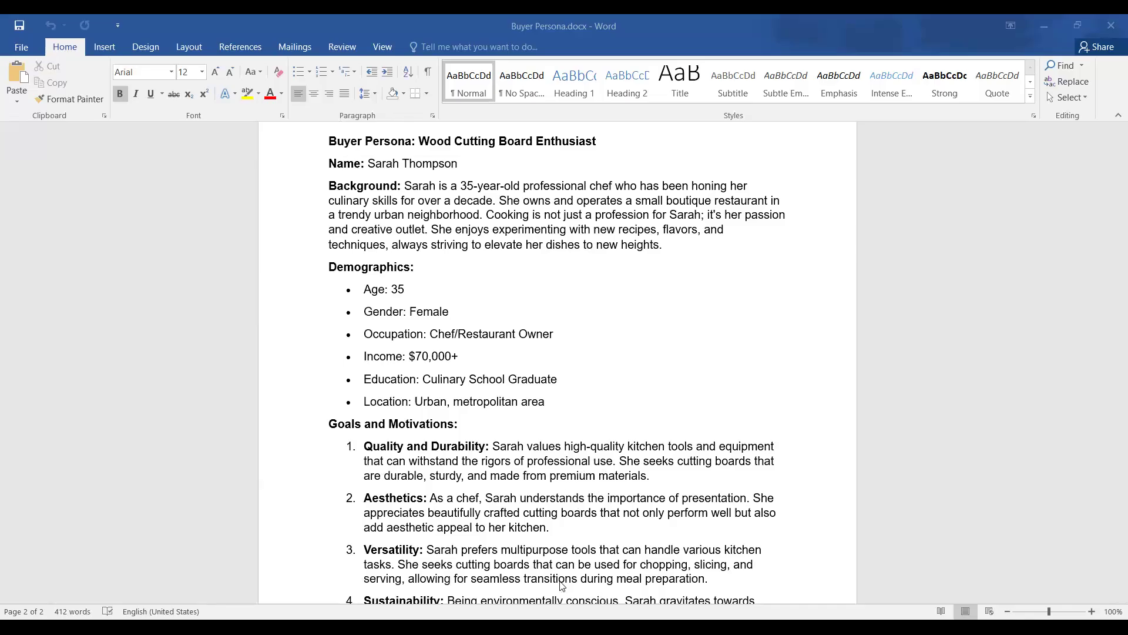
{"action": "scroll", "coordinate": [558, 599], "scroll_direction": "up", "scroll_amount": 1}
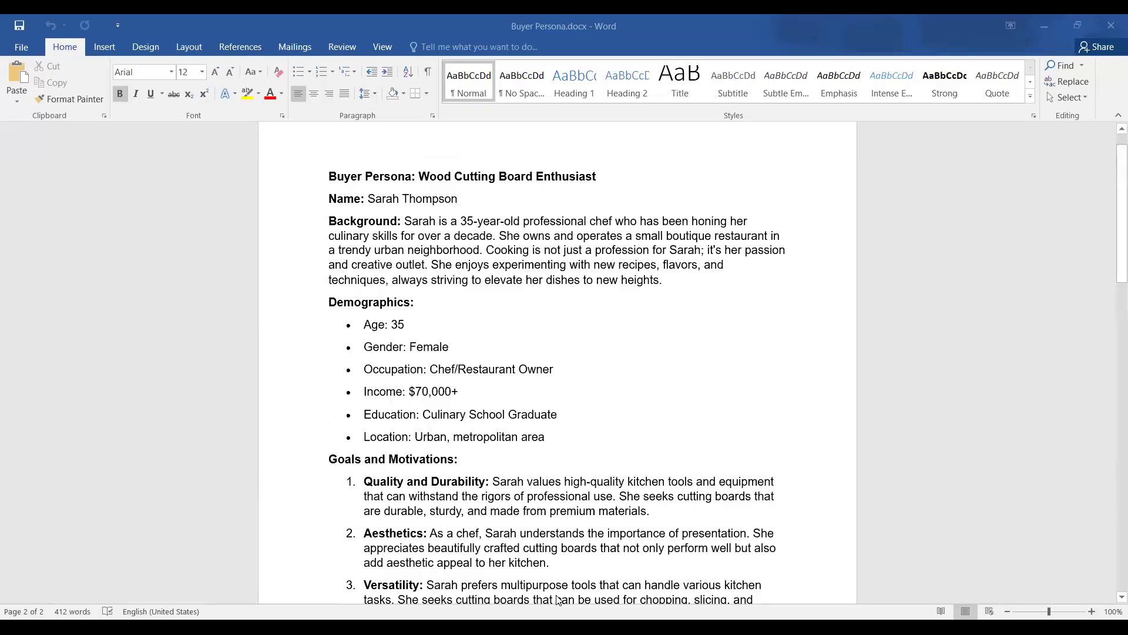
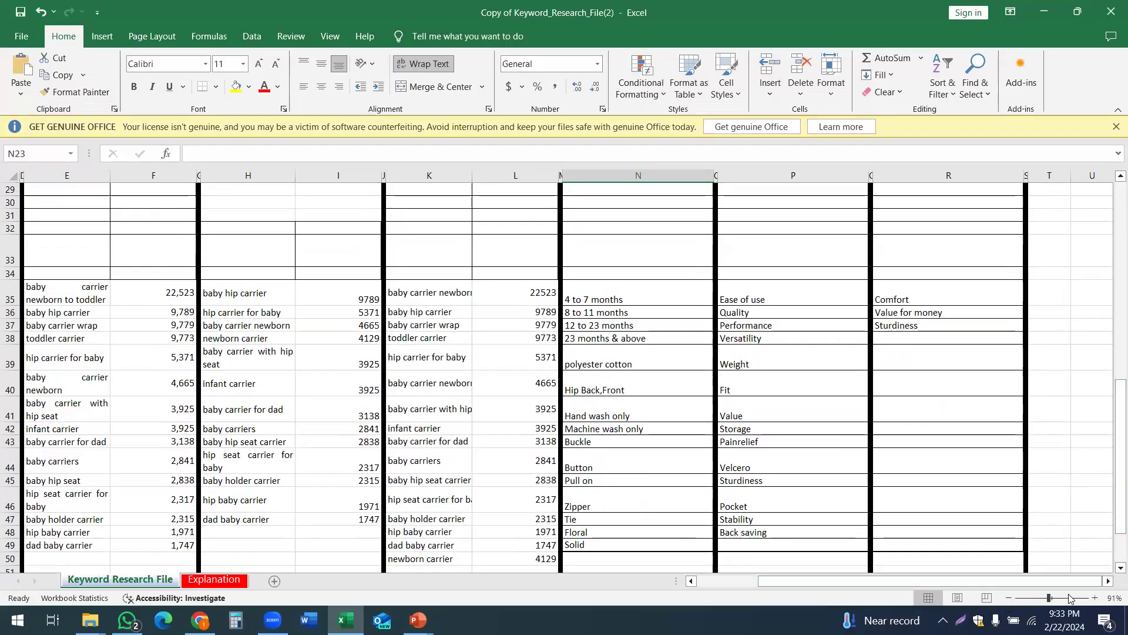
- Compare the garlic mincer keyword lists with the baby carrier lists from row 35 in the Keyword Research File sheet
{"action": "left_click_drag", "start_coordinate": [1110, 444], "coordinate": [1111, 226]}
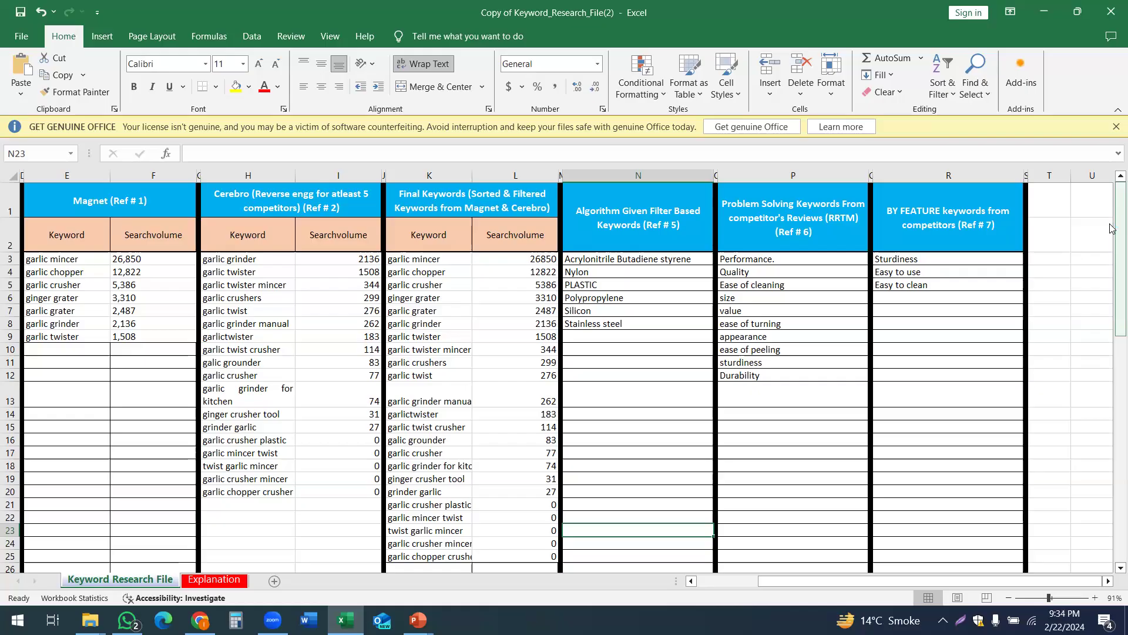
{"action": "left_click_drag", "start_coordinate": [1110, 228], "coordinate": [1111, 446]}
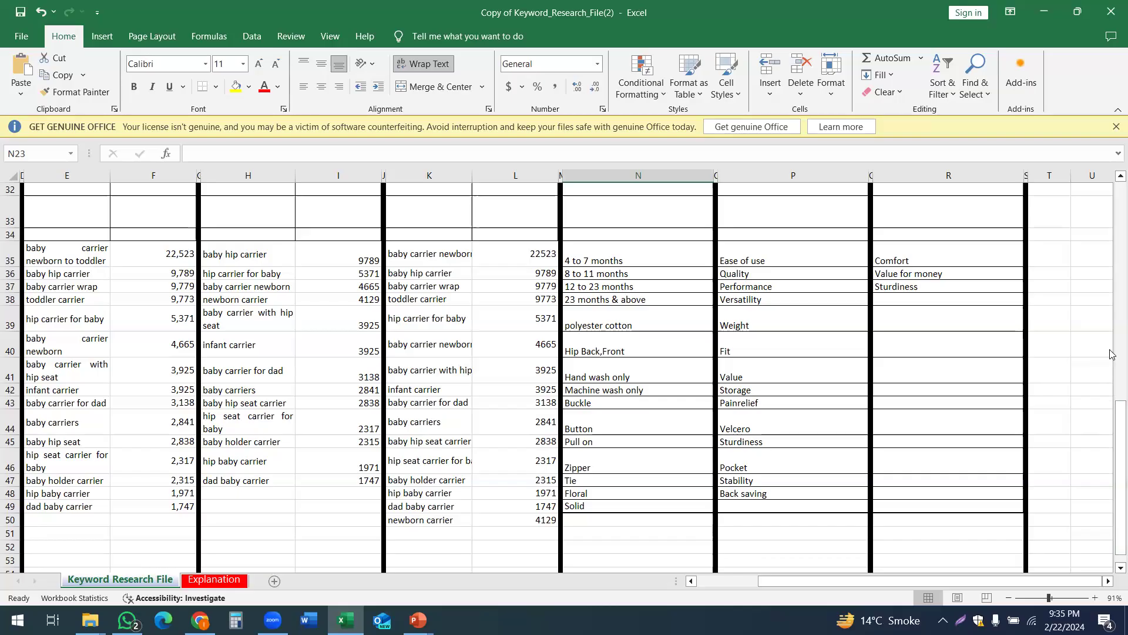
{"action": "scroll", "coordinate": [1112, 354], "scroll_direction": "up", "scroll_amount": 10}
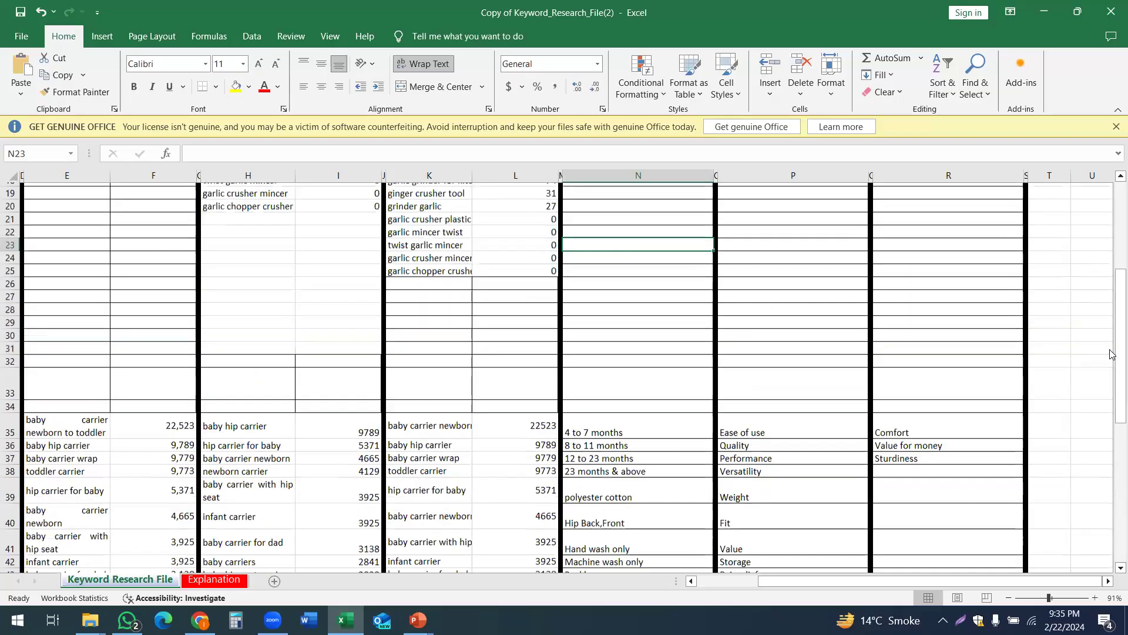
{"action": "left_click_drag", "start_coordinate": [1113, 327], "coordinate": [1111, 535]}
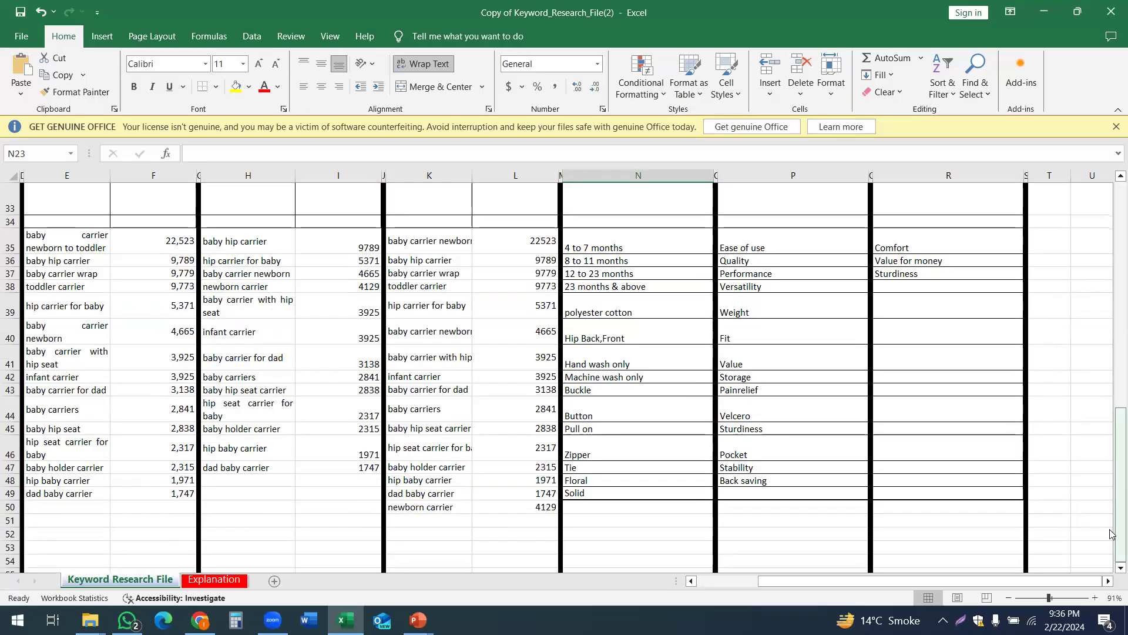
{"action": "left_click_drag", "start_coordinate": [1111, 533], "coordinate": [1110, 292]}
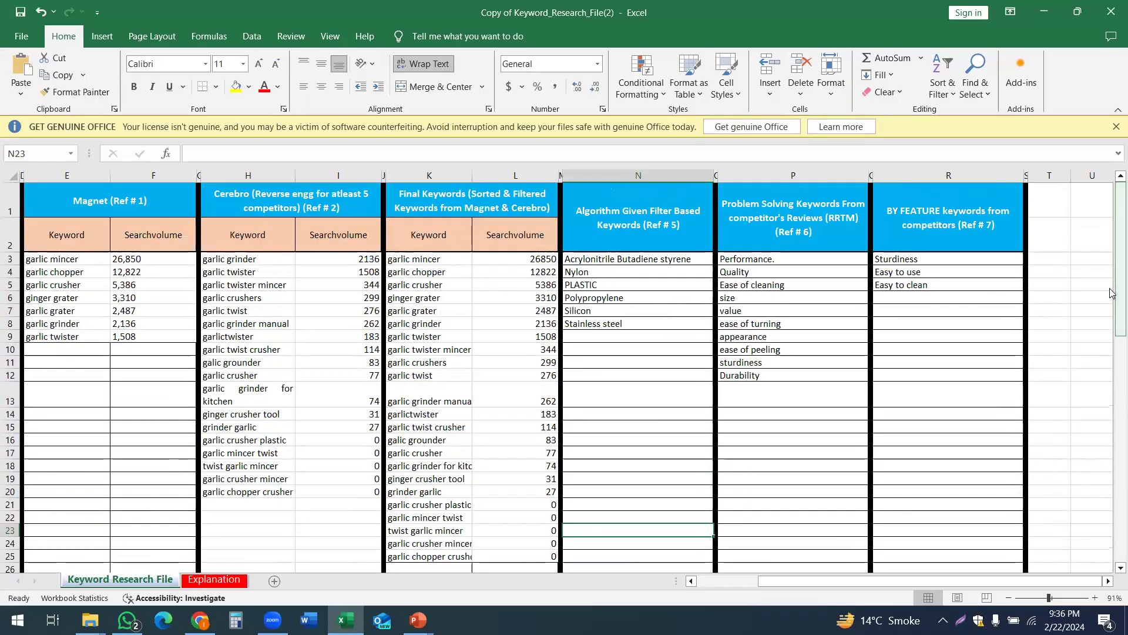
{"action": "left_click_drag", "start_coordinate": [1110, 293], "coordinate": [1111, 503]}
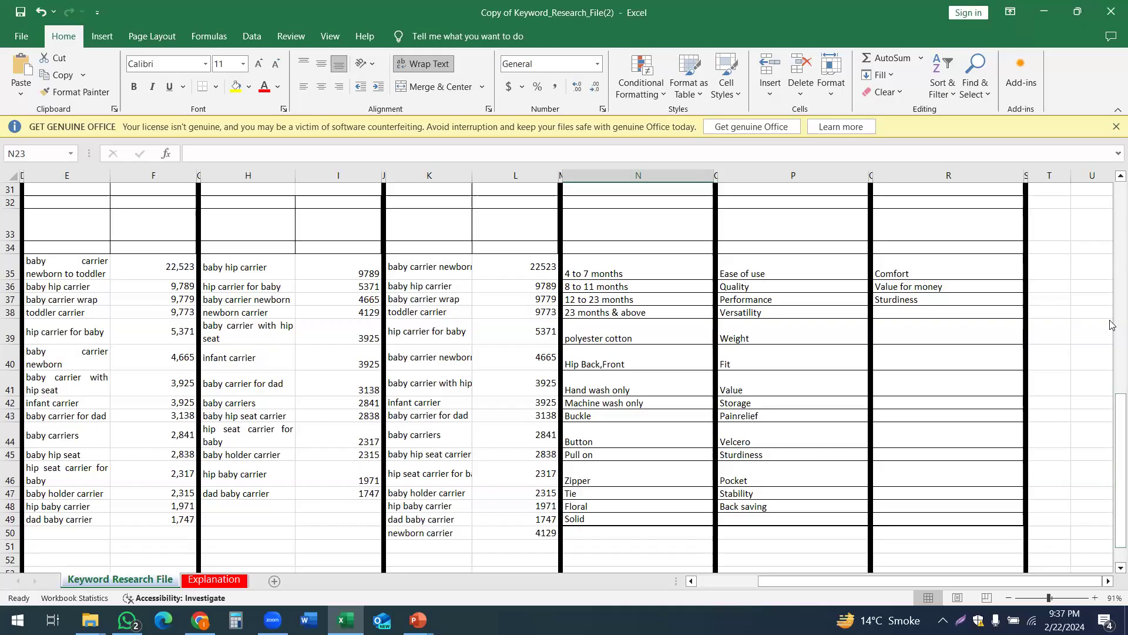
- Close the keyword research workbook and the browser, and open the Baby Hip Carrier workbook from the assignment baby hip carrier folder
{"action": "left_click", "coordinate": [1111, 13]}
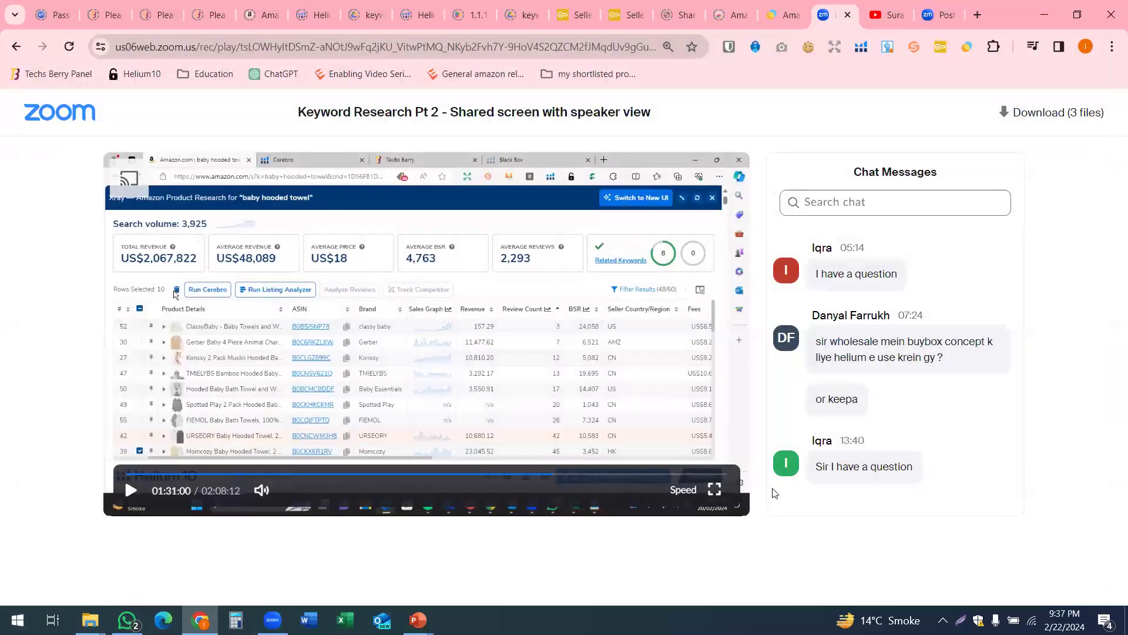
{"action": "left_click", "coordinate": [1111, 16]}
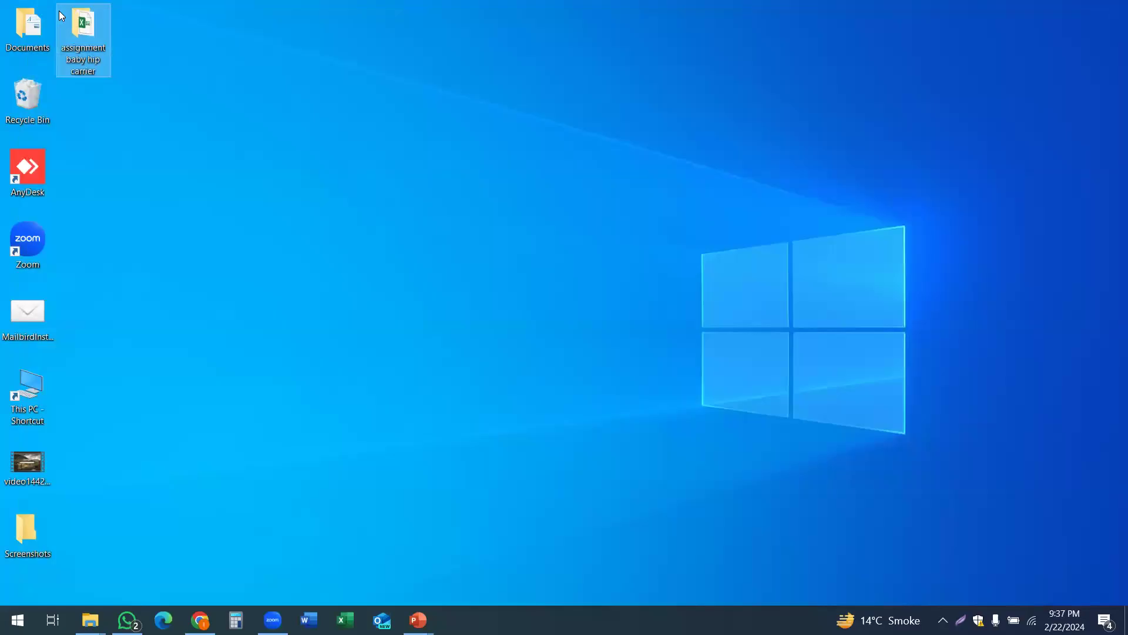
{"action": "double_click", "coordinate": [86, 30]}
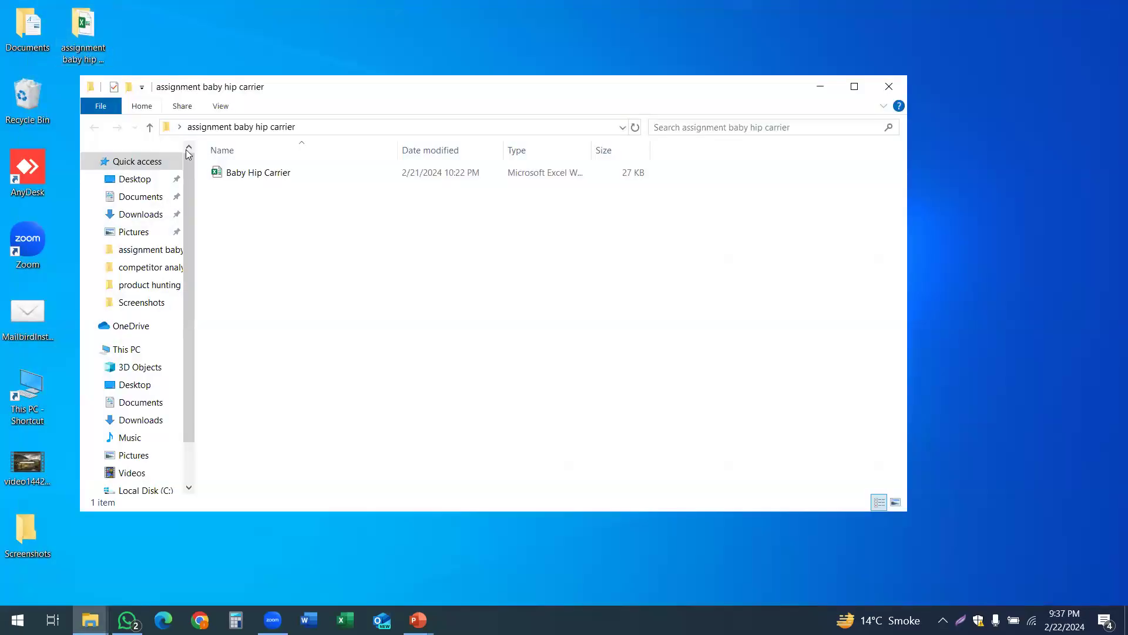
{"action": "double_click", "coordinate": [252, 176]}
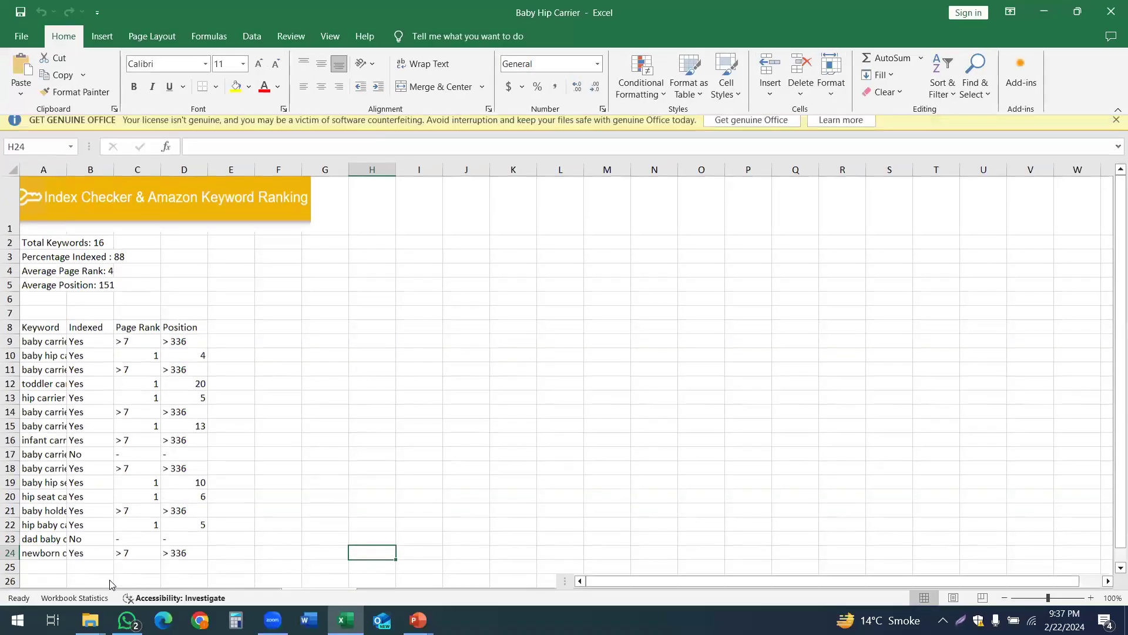
- Examine the keyword indexing and ranking results on the AMZ Data Studio, Keyword Index Checker and Index Cheker sheets
{"action": "left_click", "coordinate": [110, 580]}
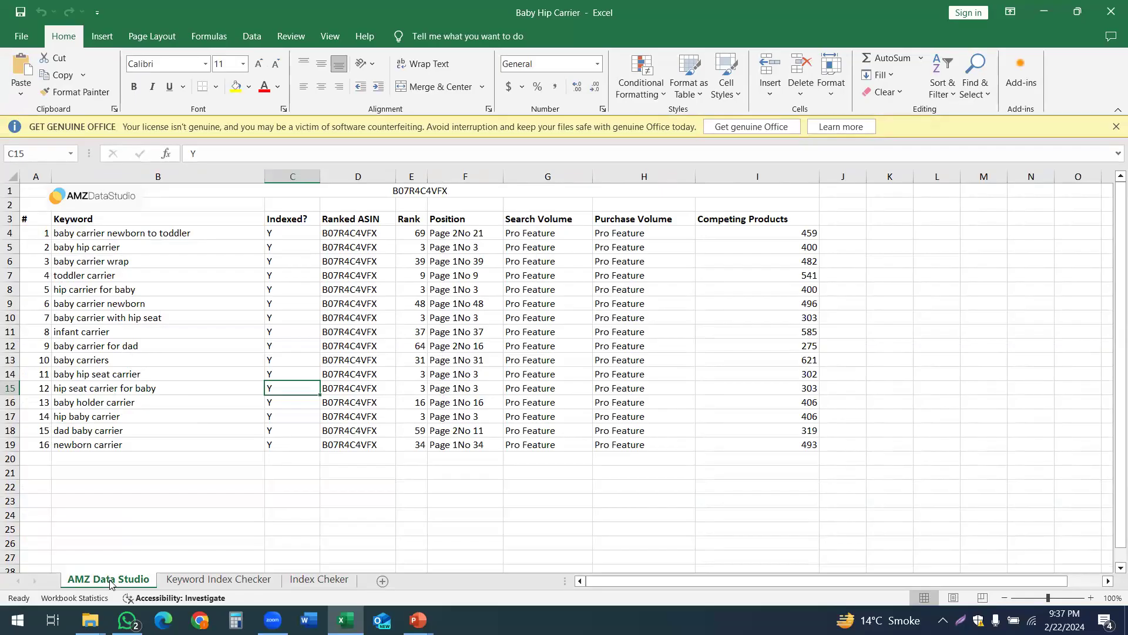
{"action": "left_click", "coordinate": [216, 580]}
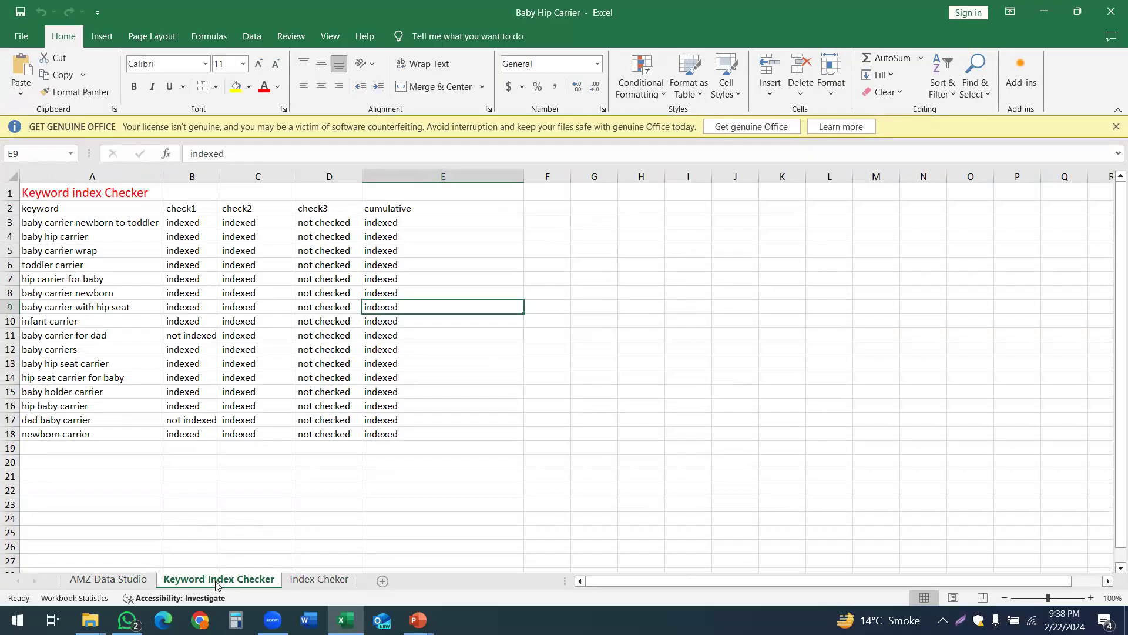
{"action": "left_click", "coordinate": [126, 579]}
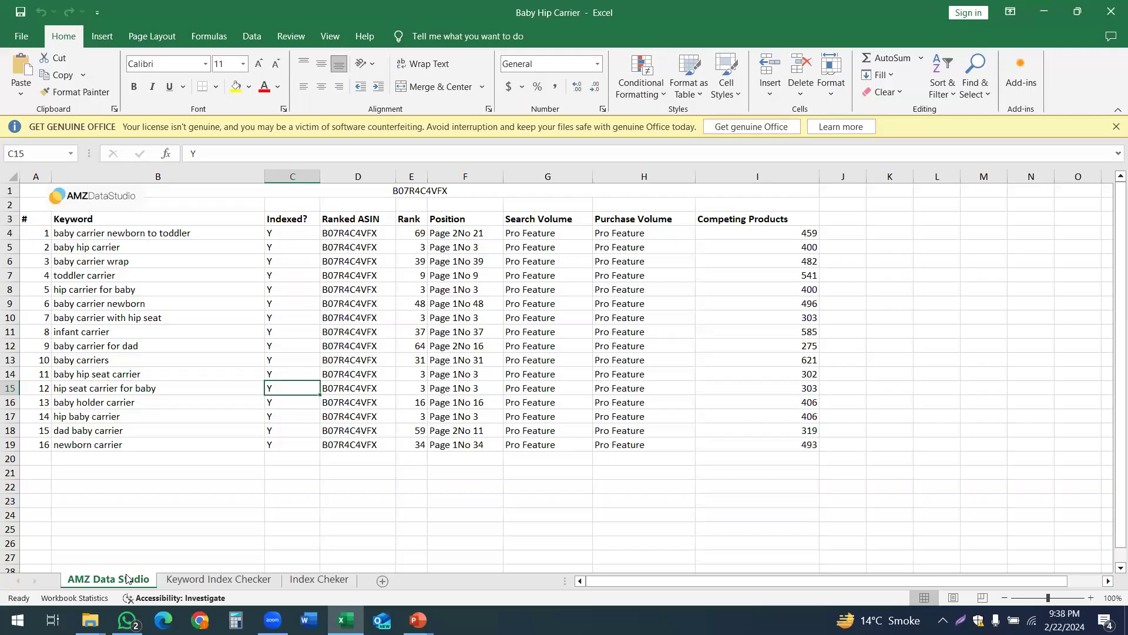
{"action": "left_click", "coordinate": [203, 581]}
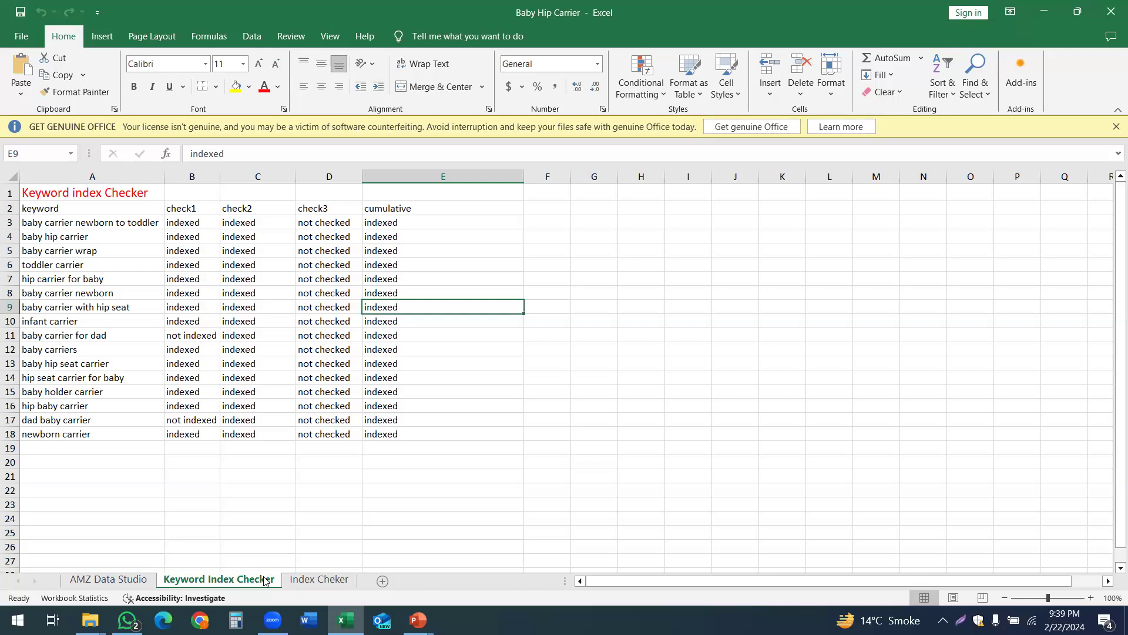
{"action": "left_click", "coordinate": [307, 581]}
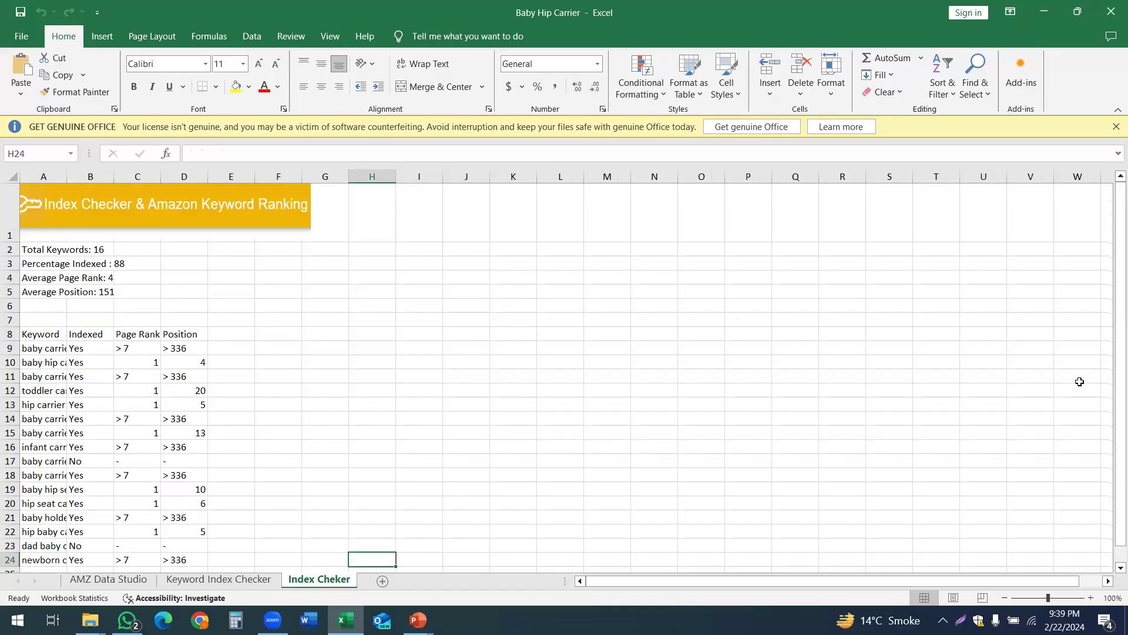
{"action": "left_click_drag", "start_coordinate": [1111, 371], "coordinate": [1111, 411]}
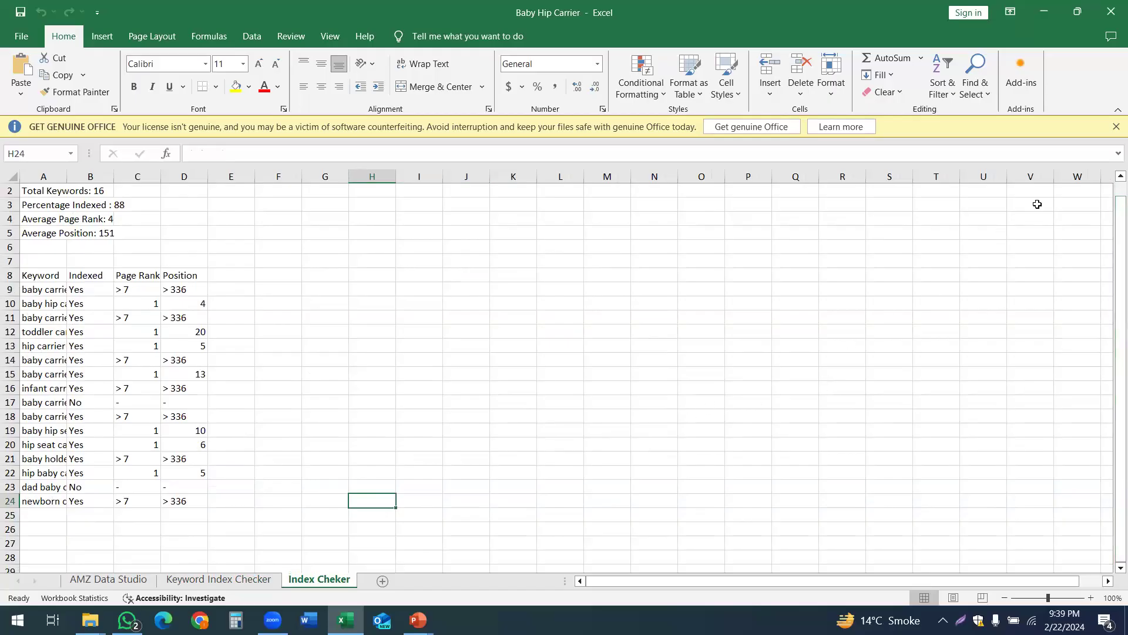
- Close the Baby Hip Carrier workbook and its folder, and switch to Zoom
{"action": "left_click", "coordinate": [1110, 19]}
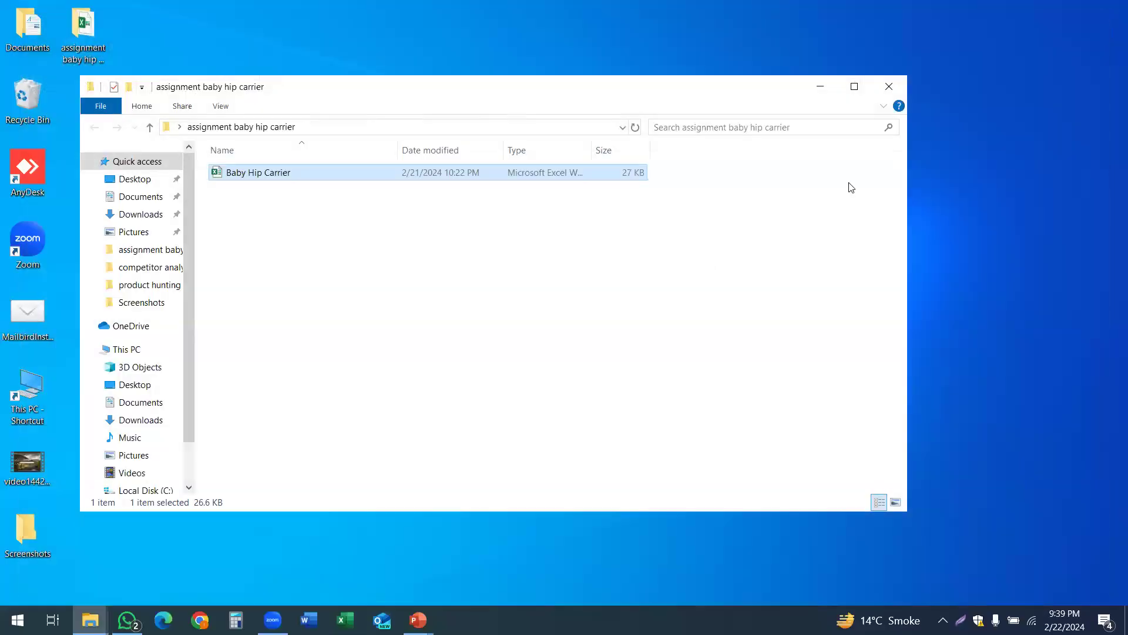
{"action": "left_click", "coordinate": [890, 89]}
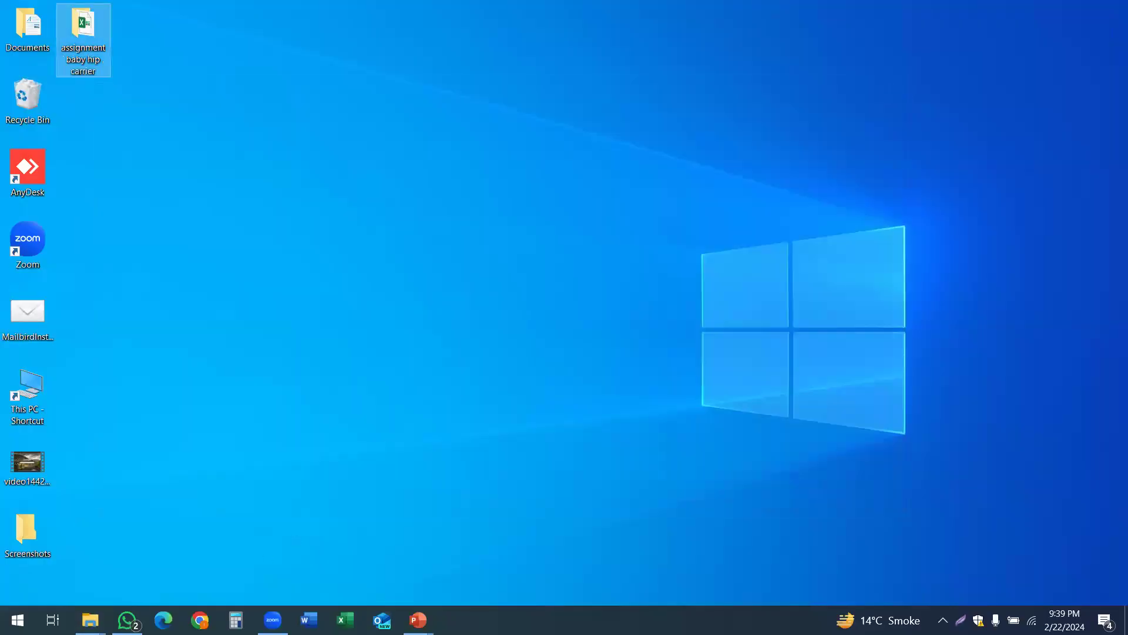
{"action": "left_click", "coordinate": [273, 620]}
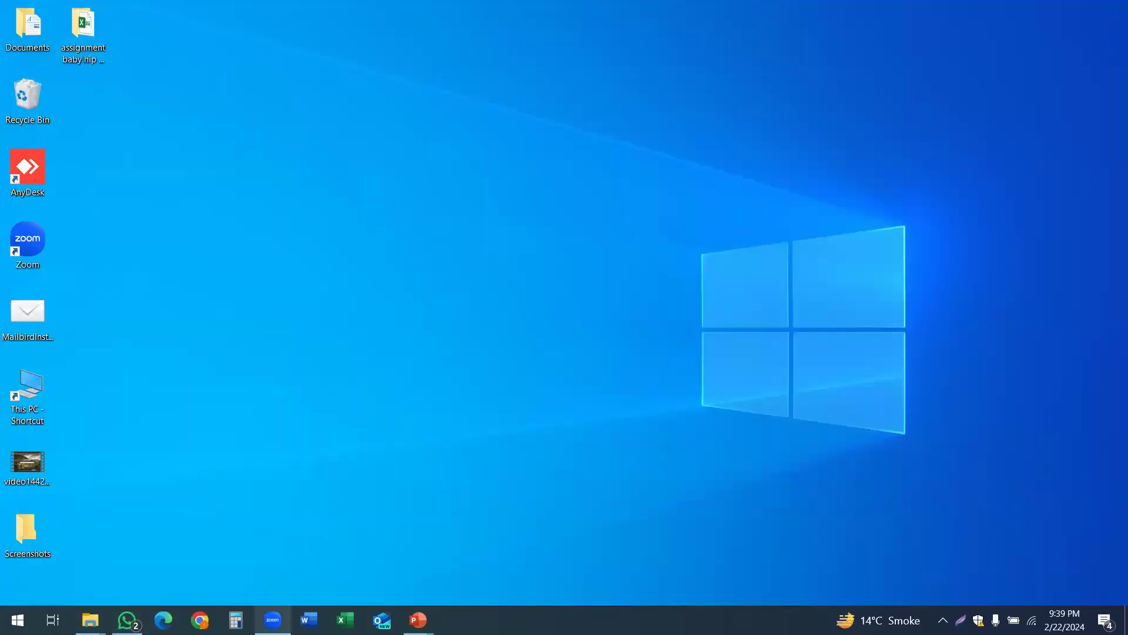
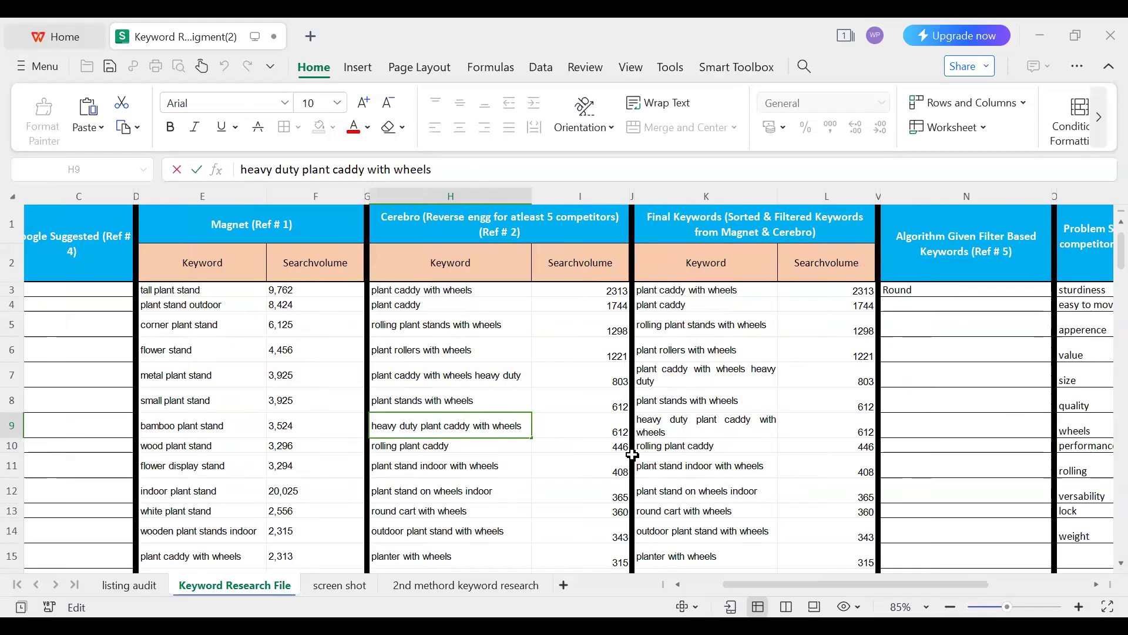
- Examine the plant stand keywords in the Amazon Suggested, Magnet, Cerebro and Final Keywords columns, including the Magnet search volumes
{"action": "scroll", "coordinate": [633, 454], "scroll_direction": "left", "scroll_amount": 2}
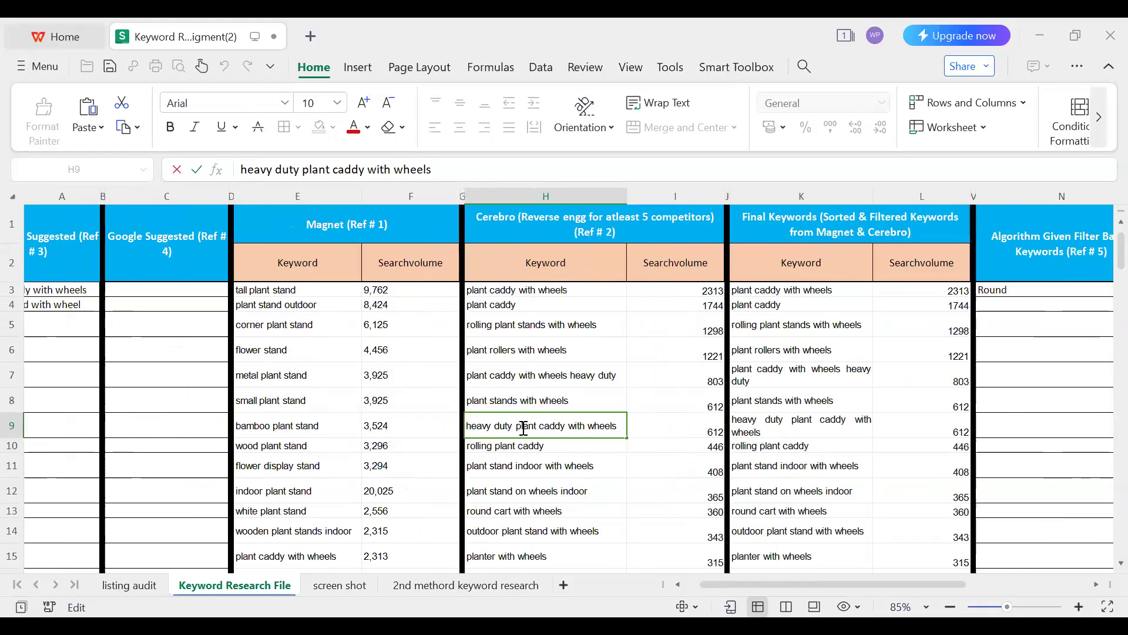
{"action": "scroll", "coordinate": [523, 427], "scroll_direction": "left", "scroll_amount": 1}
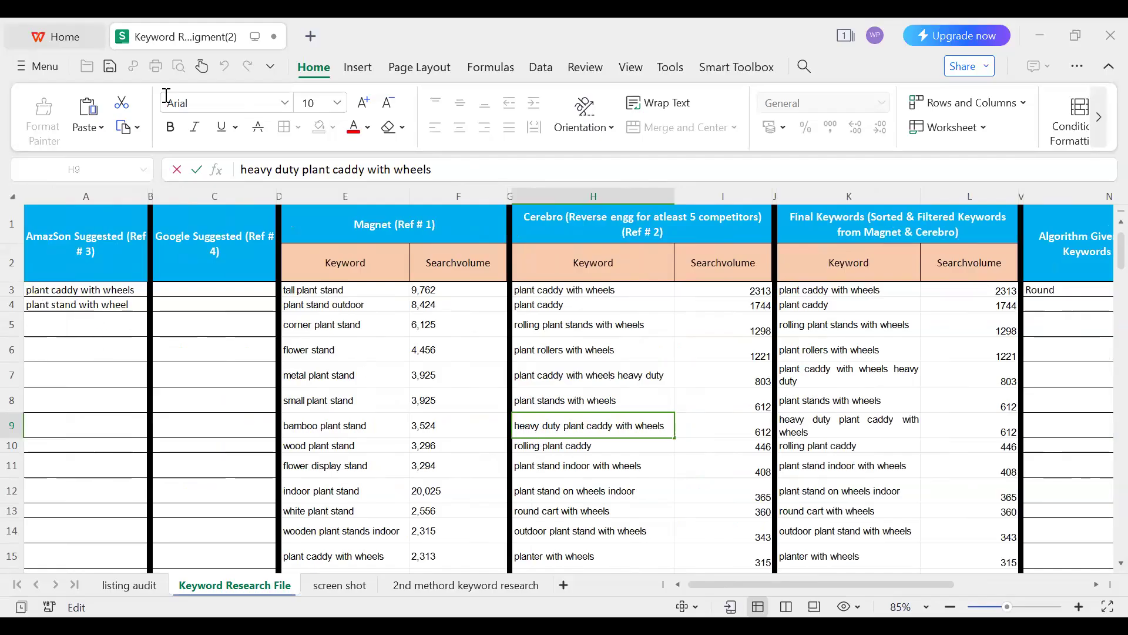
{"action": "left_click", "coordinate": [101, 338]}
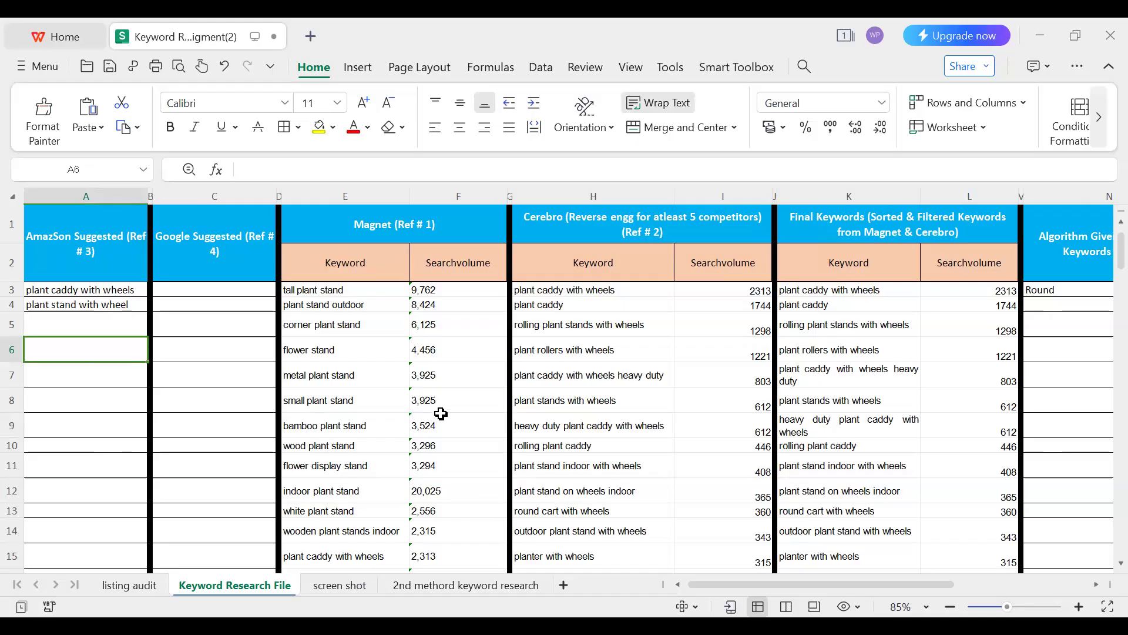
{"action": "left_click", "coordinate": [459, 263]}
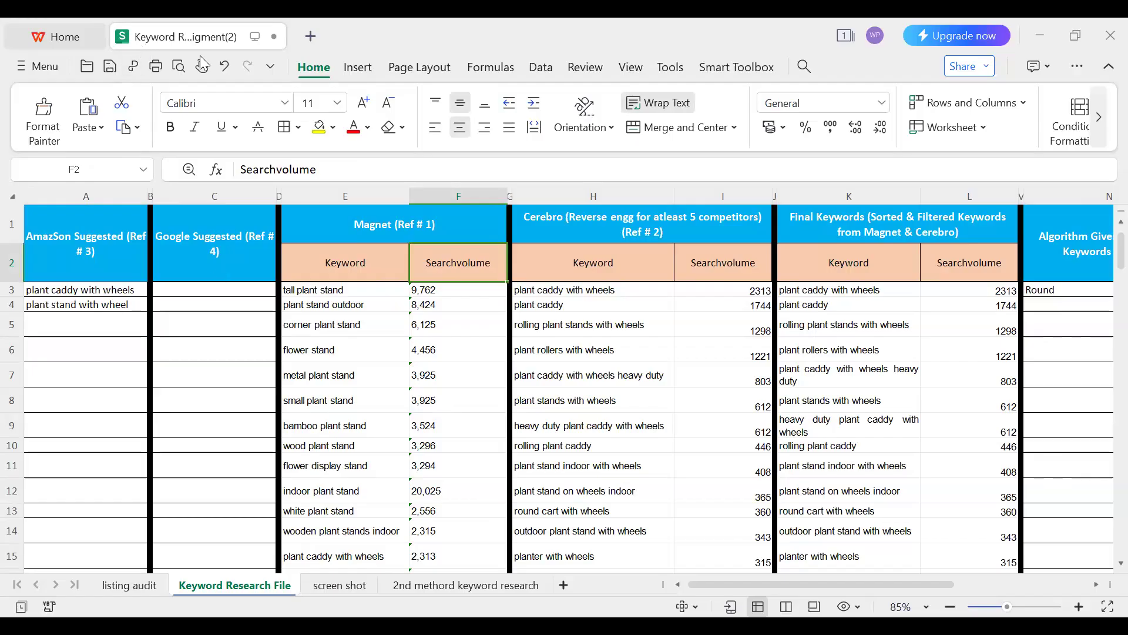
{"action": "double_click", "coordinate": [359, 309]}
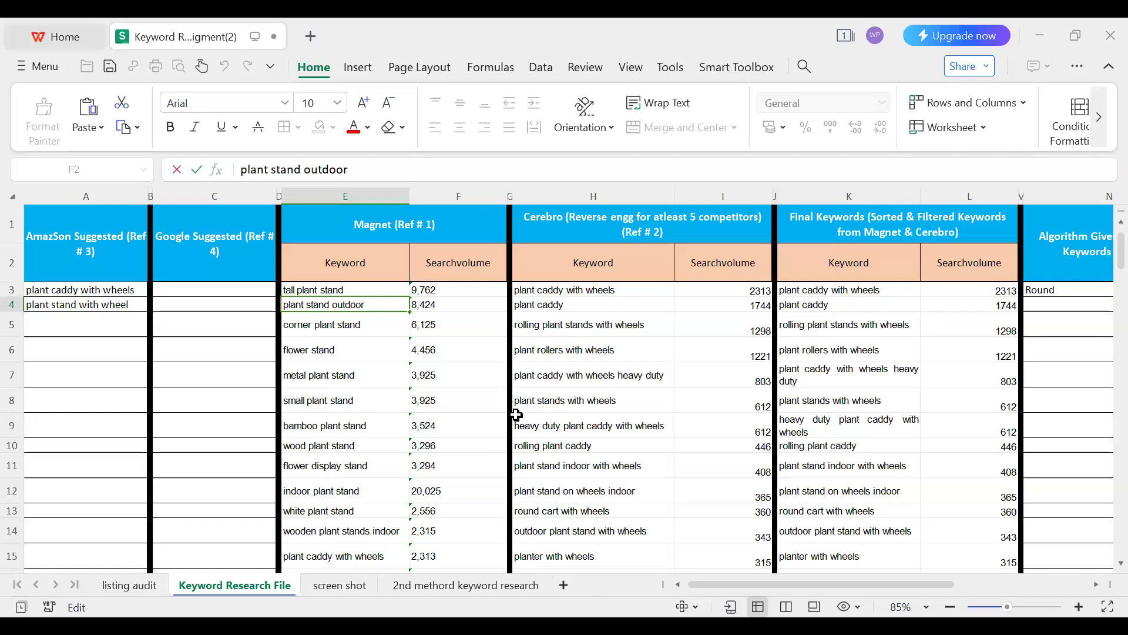
{"action": "left_click", "coordinate": [458, 290]}
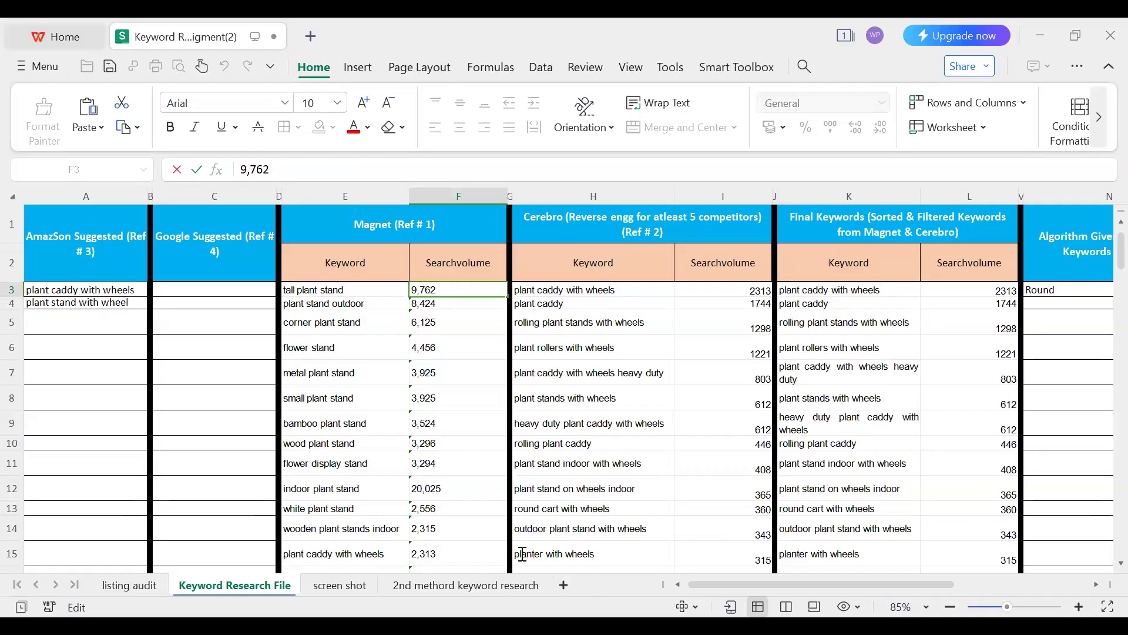
{"action": "left_click", "coordinate": [422, 233]}
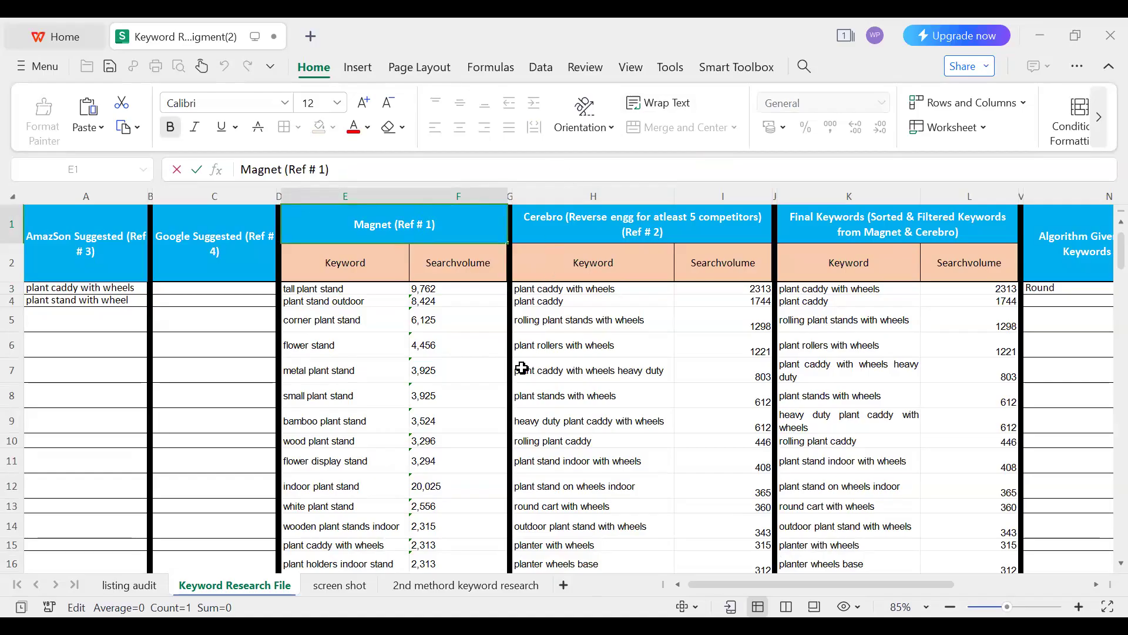
{"action": "scroll", "coordinate": [521, 372], "scroll_direction": "right", "scroll_amount": 1}
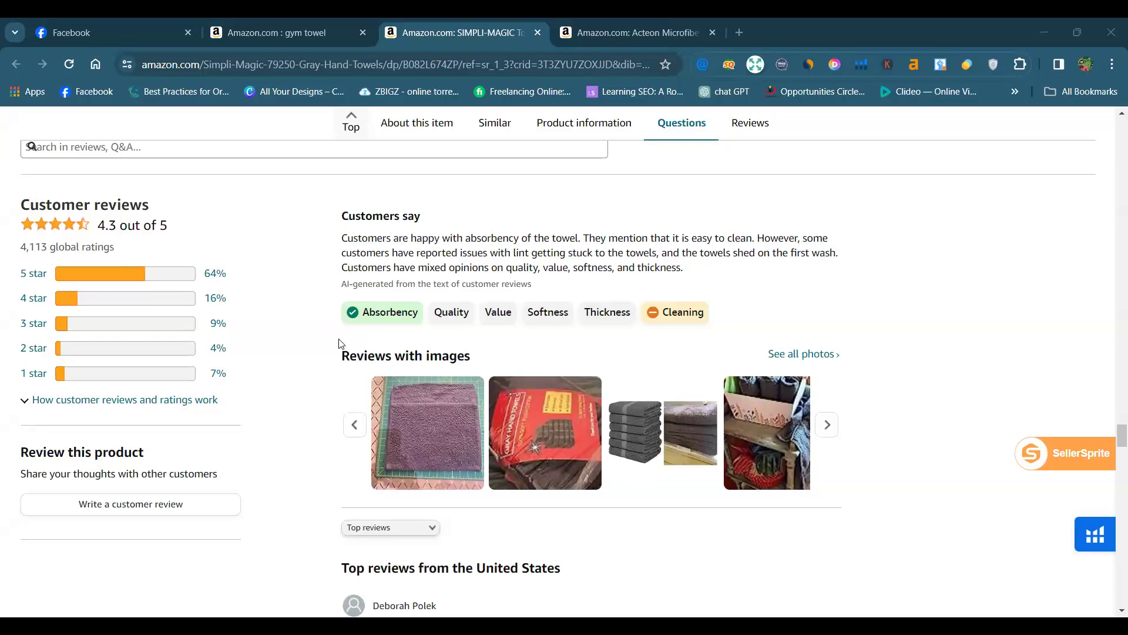
- Read the Customers say summary for the SIMPLI-MAGIC hand towels and the review details on Cleaning
{"action": "scroll", "coordinate": [339, 344], "scroll_direction": "up", "scroll_amount": 1}
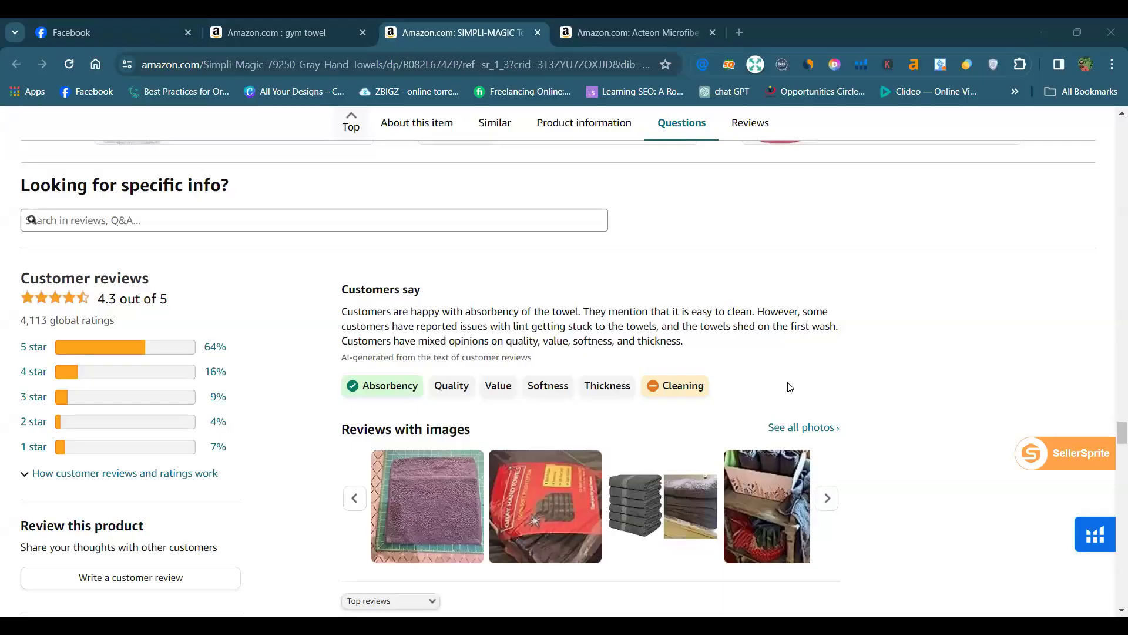
{"action": "scroll", "coordinate": [784, 388], "scroll_direction": "down", "scroll_amount": 1}
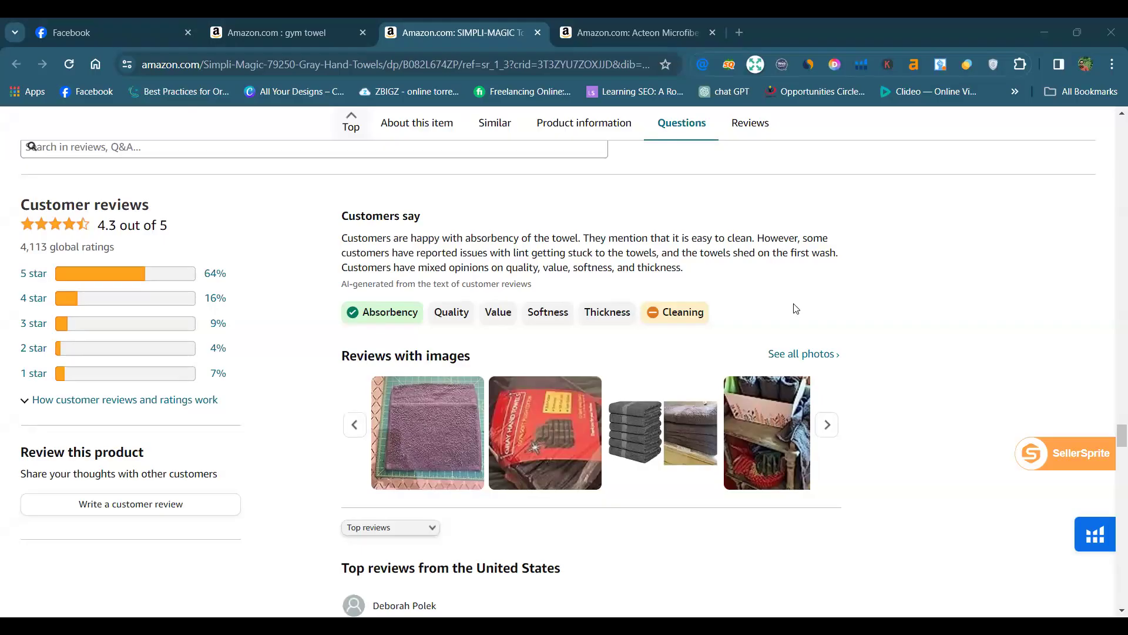
{"action": "left_click", "coordinate": [665, 318]}
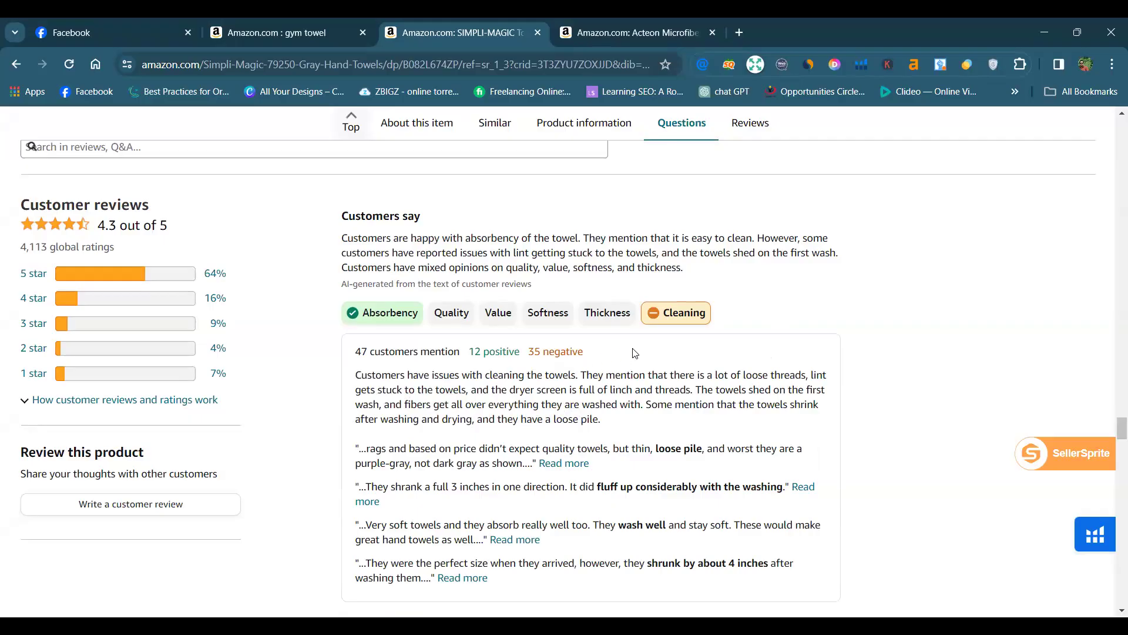
{"action": "left_click", "coordinate": [658, 320]}
{"action": "left_click", "coordinate": [655, 314]}
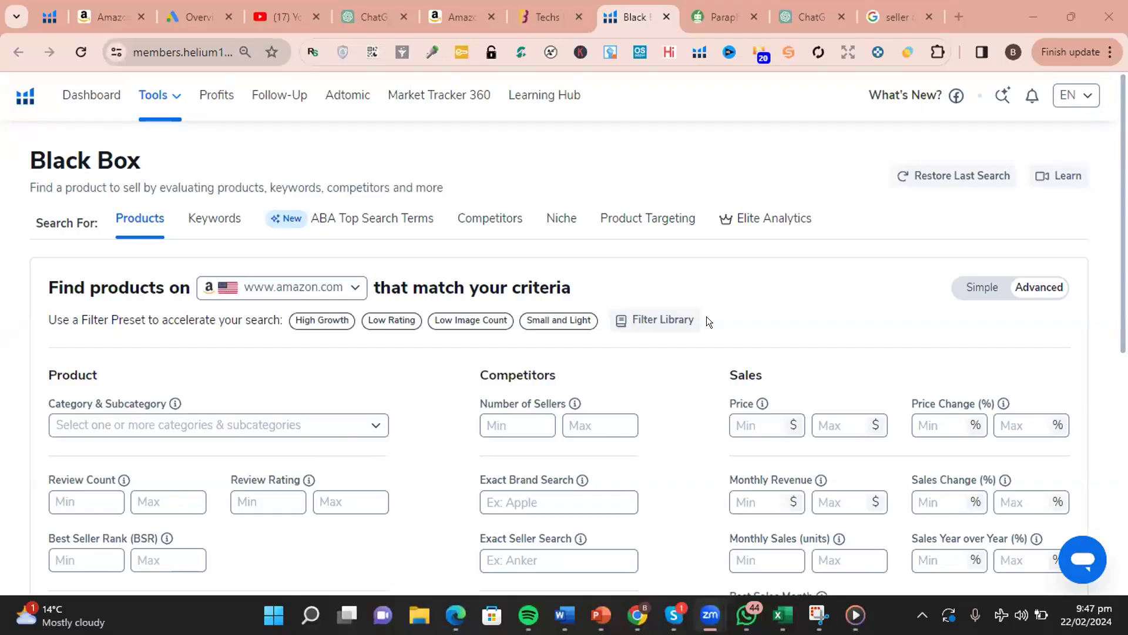
- Leave the Black Box product search and open the Magnet keyword research tool
{"action": "scroll", "coordinate": [724, 298], "scroll_direction": "down", "scroll_amount": 3}
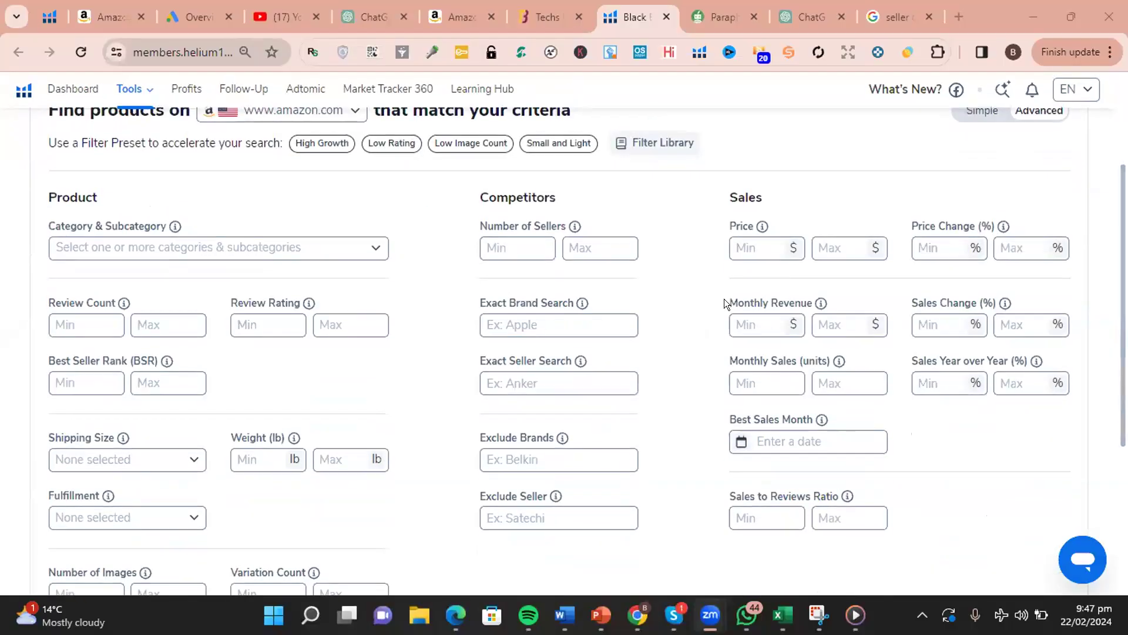
{"action": "scroll", "coordinate": [724, 298], "scroll_direction": "up", "scroll_amount": 3}
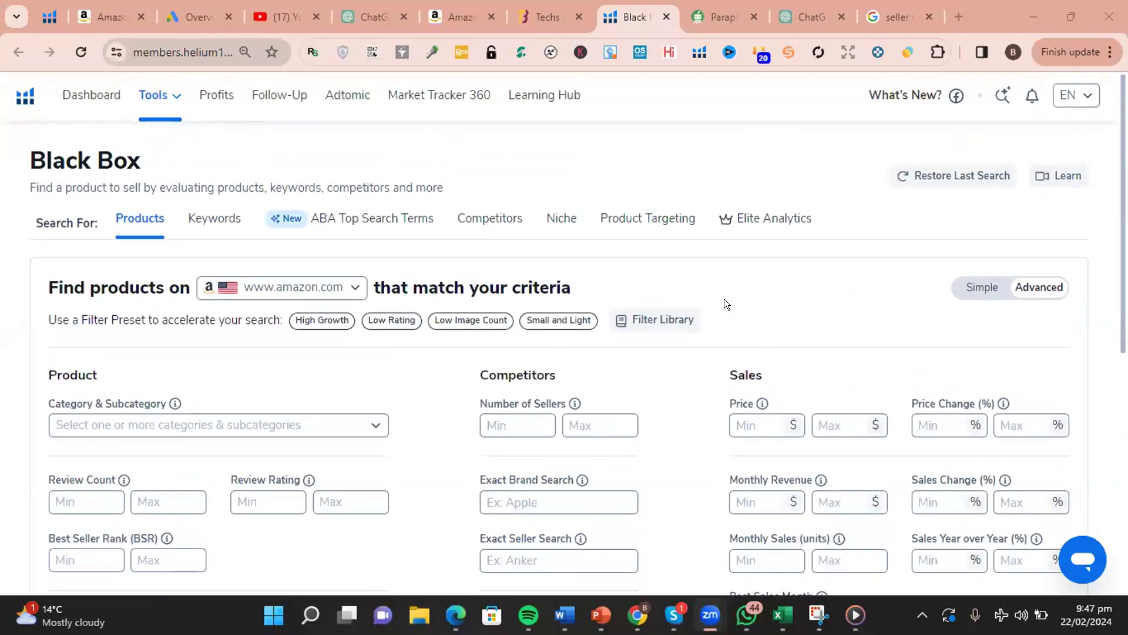
{"action": "left_click", "coordinate": [171, 100]}
{"action": "left_click", "coordinate": [331, 418]}
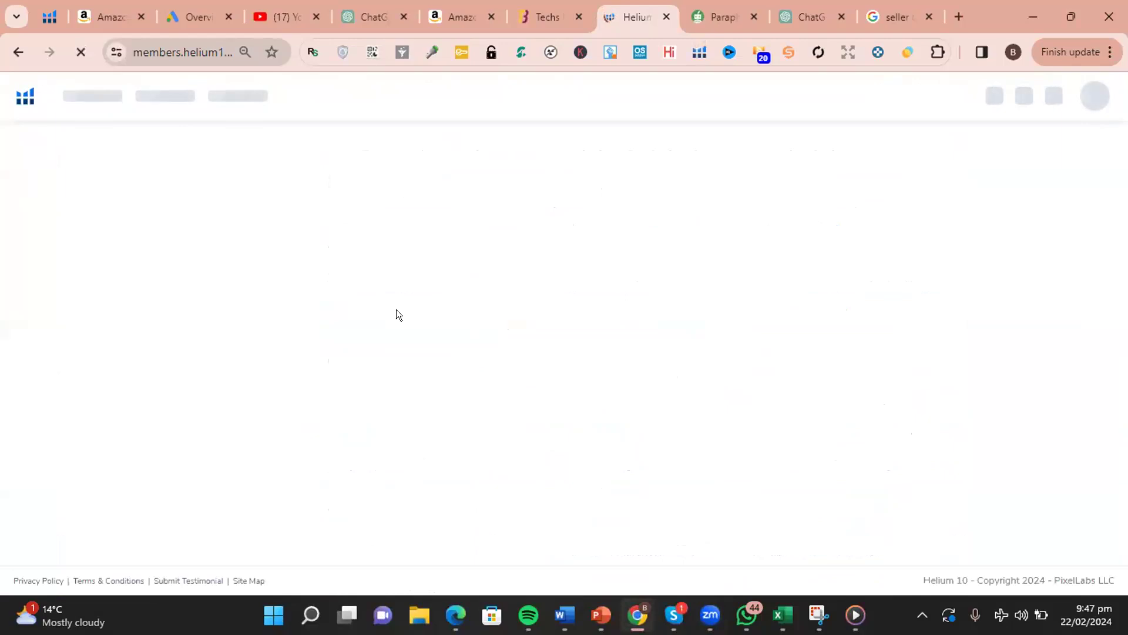
- Enter "potato ricer" as the Magnet keyword for the US marketplace and run a new search for related keywords
{"action": "left_click", "coordinate": [321, 273]}
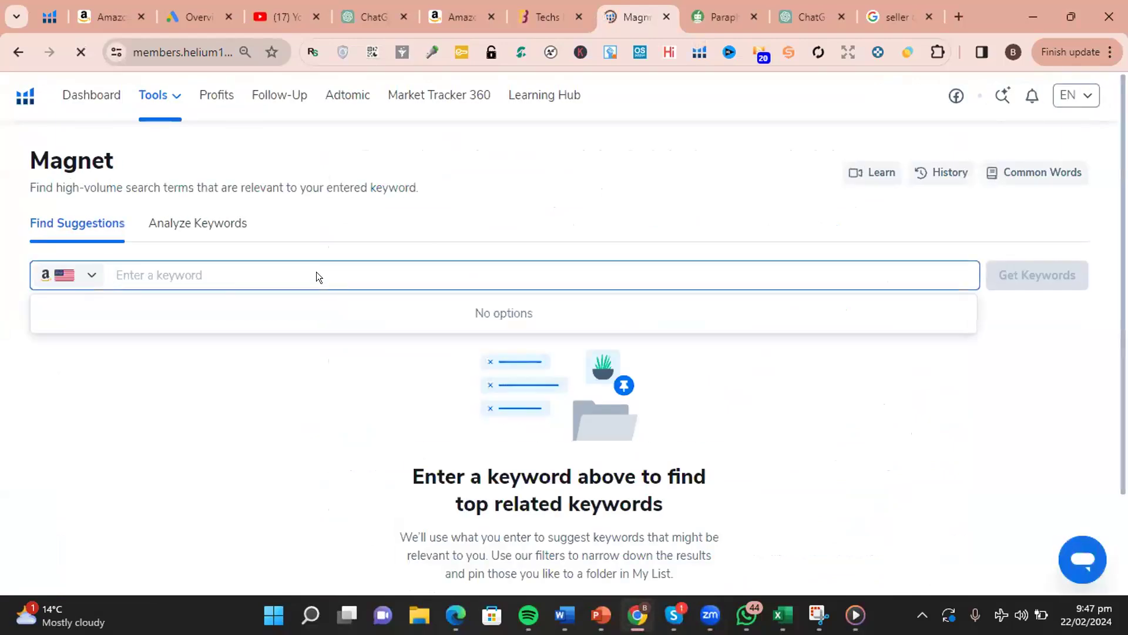
{"action": "type", "text": "po"}
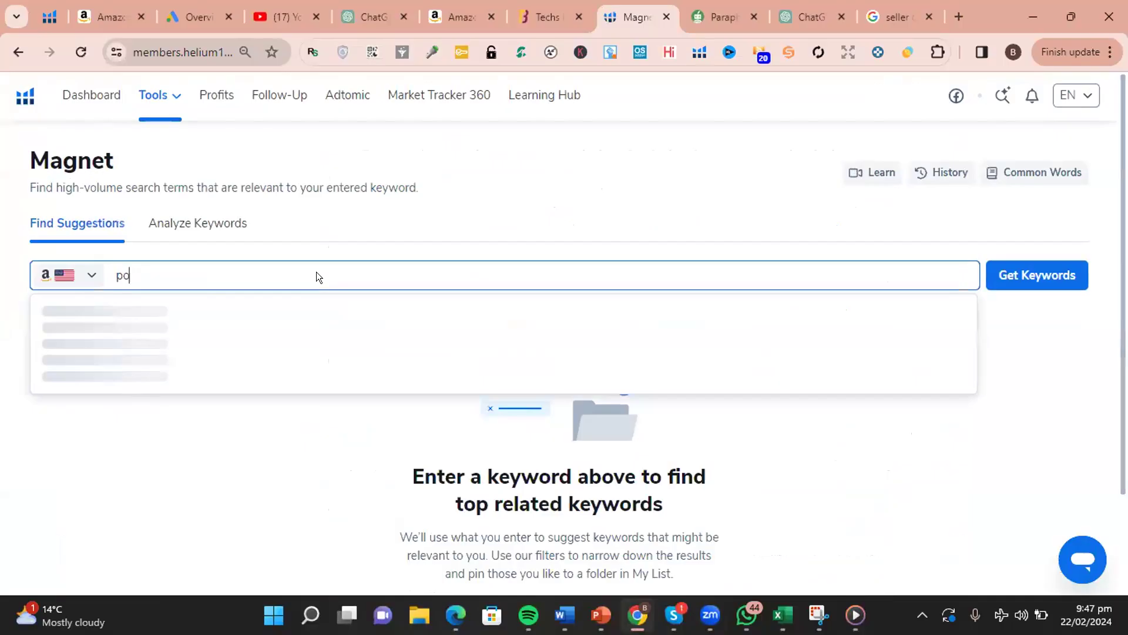
{"action": "type", "text": "t"}
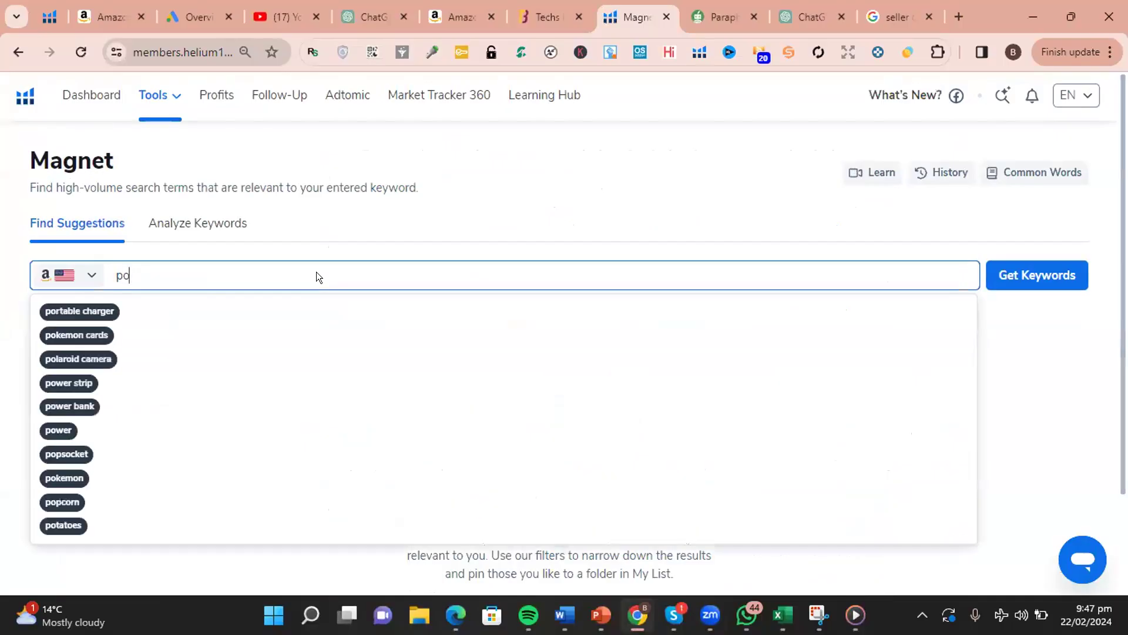
{"action": "type", "text": "at"}
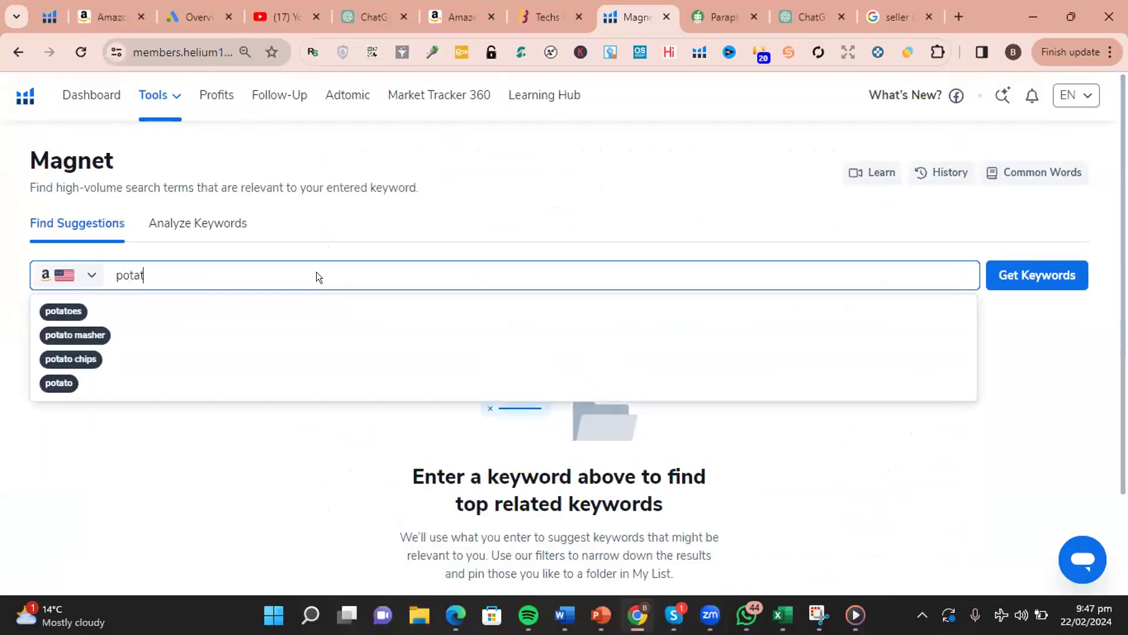
{"action": "type", "text": "o riser"}
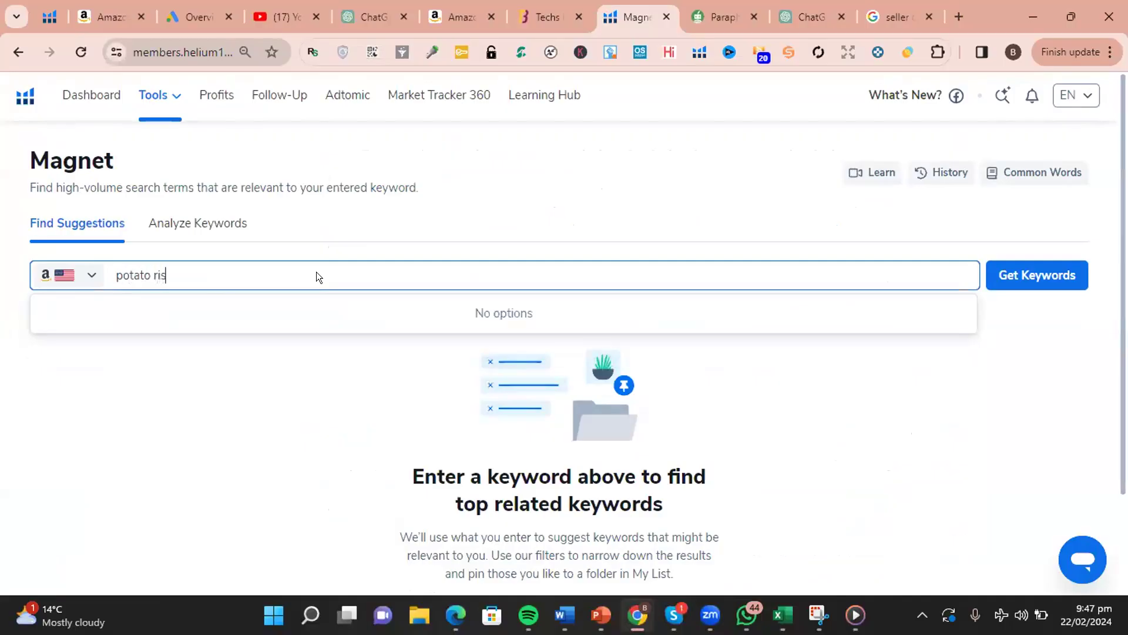
{"action": "key", "text": "BackSpace"}
{"action": "key", "text": "BackSpace"}
{"action": "key", "text": "BackSpace"}
{"action": "key", "text": "BackSpace"}
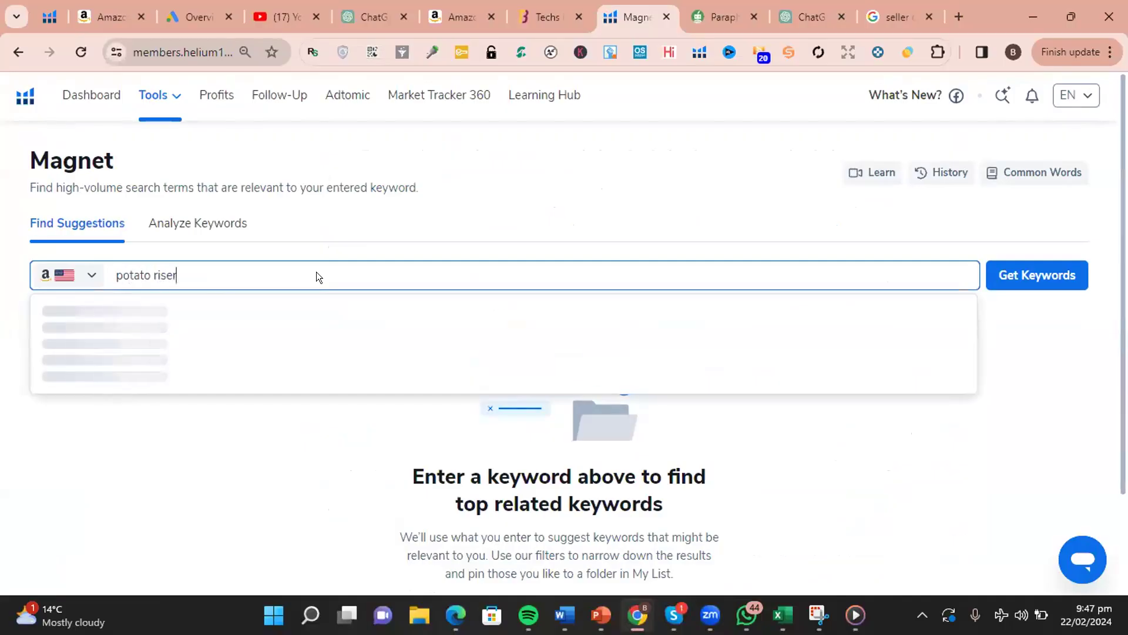
{"action": "type", "text": "ic"}
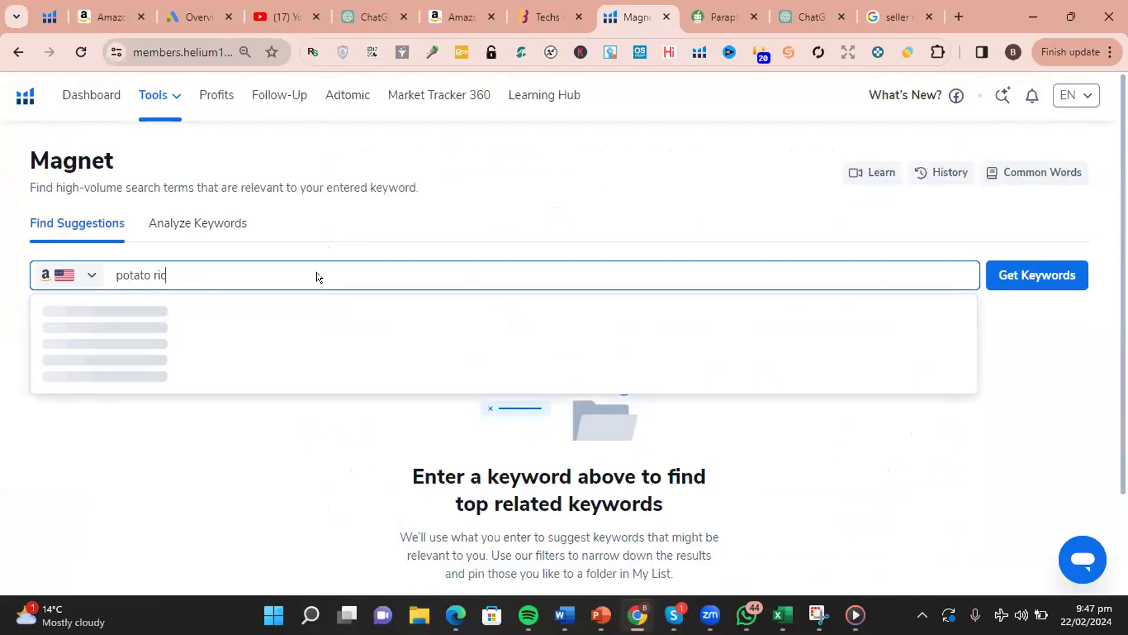
{"action": "type", "text": "er"}
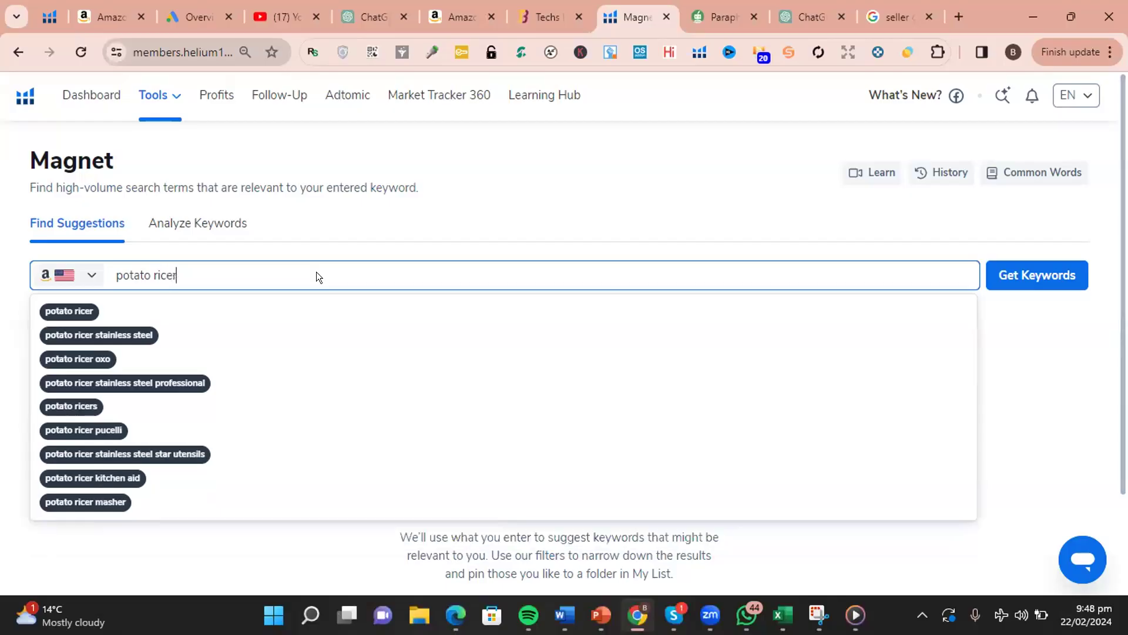
{"action": "key", "text": "Return"}
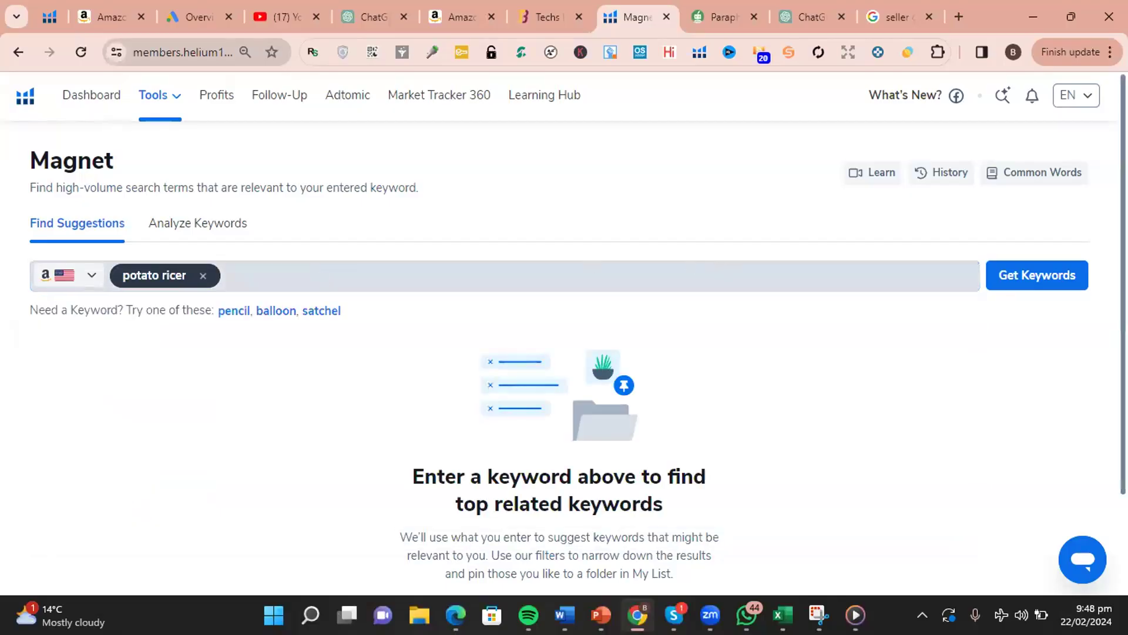
{"action": "left_click", "coordinate": [1038, 276]}
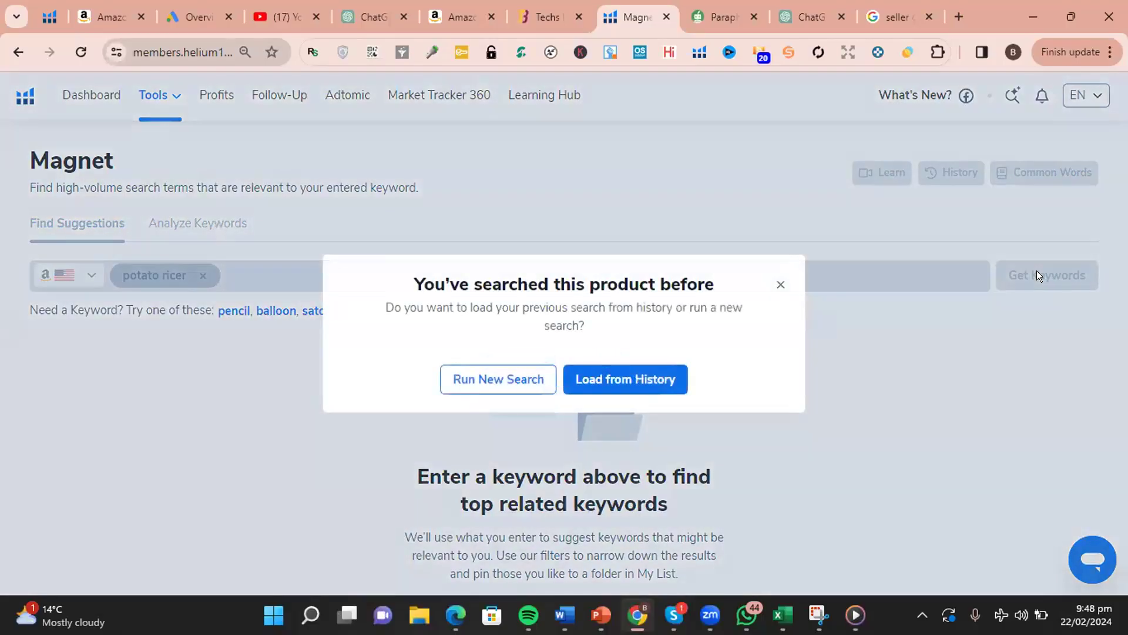
{"action": "left_click", "coordinate": [533, 380]}
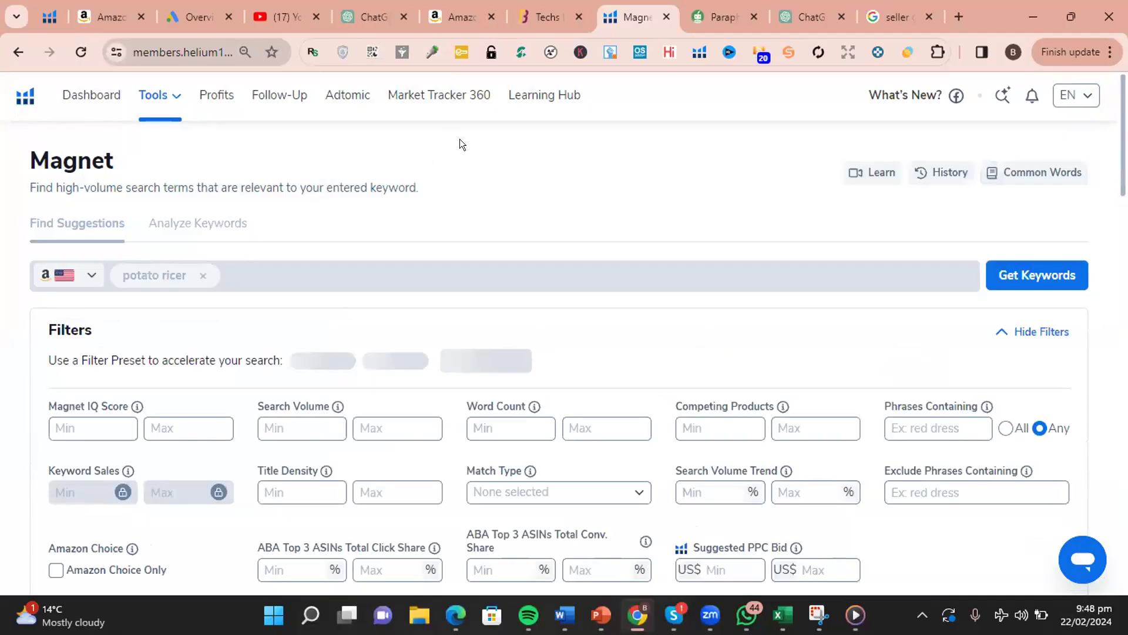
- Filter the potato ricer keywords to a minimum search volume of 200 and look over the filtered list
{"action": "scroll", "coordinate": [551, 141], "scroll_direction": "down", "scroll_amount": 10}
{"action": "scroll", "coordinate": [551, 150], "scroll_direction": "up", "scroll_amount": 3}
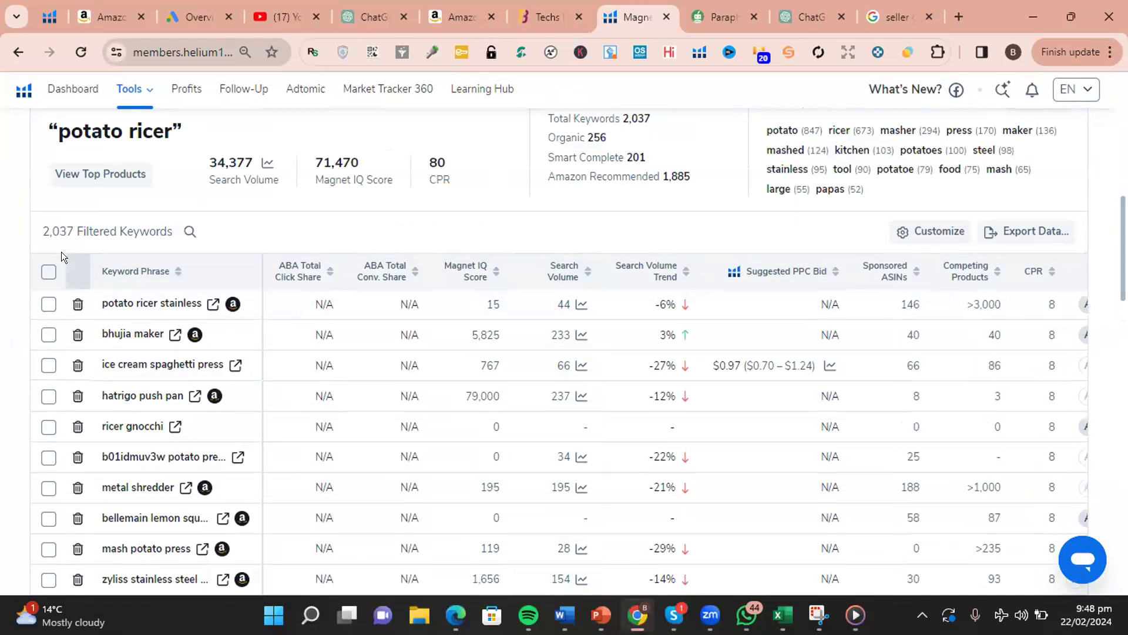
{"action": "scroll", "coordinate": [133, 339], "scroll_direction": "down", "scroll_amount": 5}
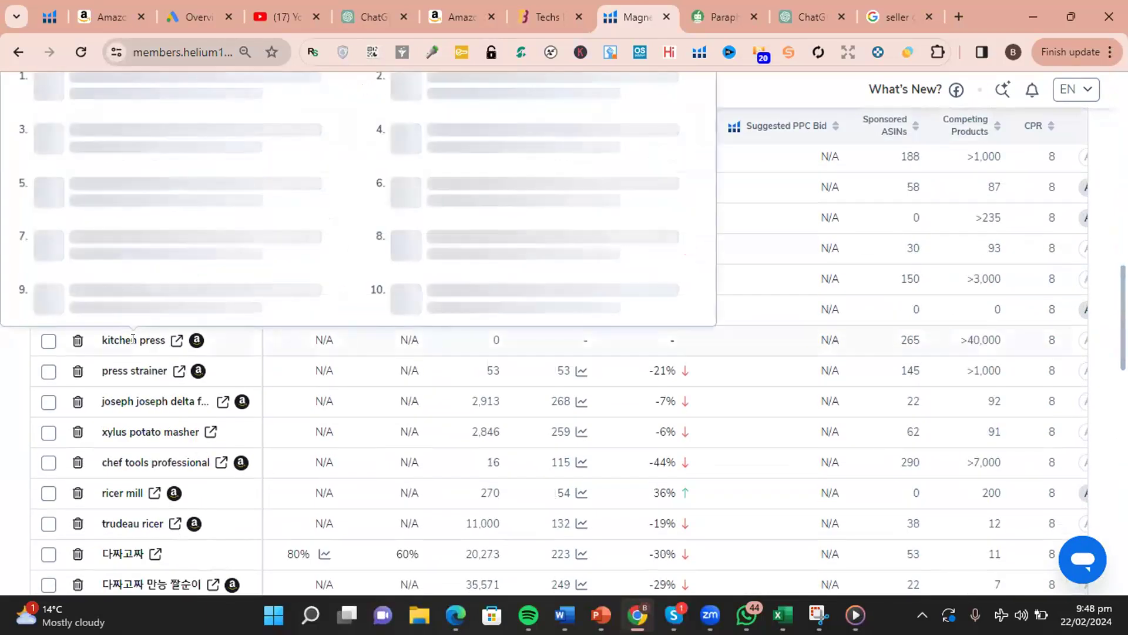
{"action": "scroll", "coordinate": [133, 339], "scroll_direction": "up", "scroll_amount": 5}
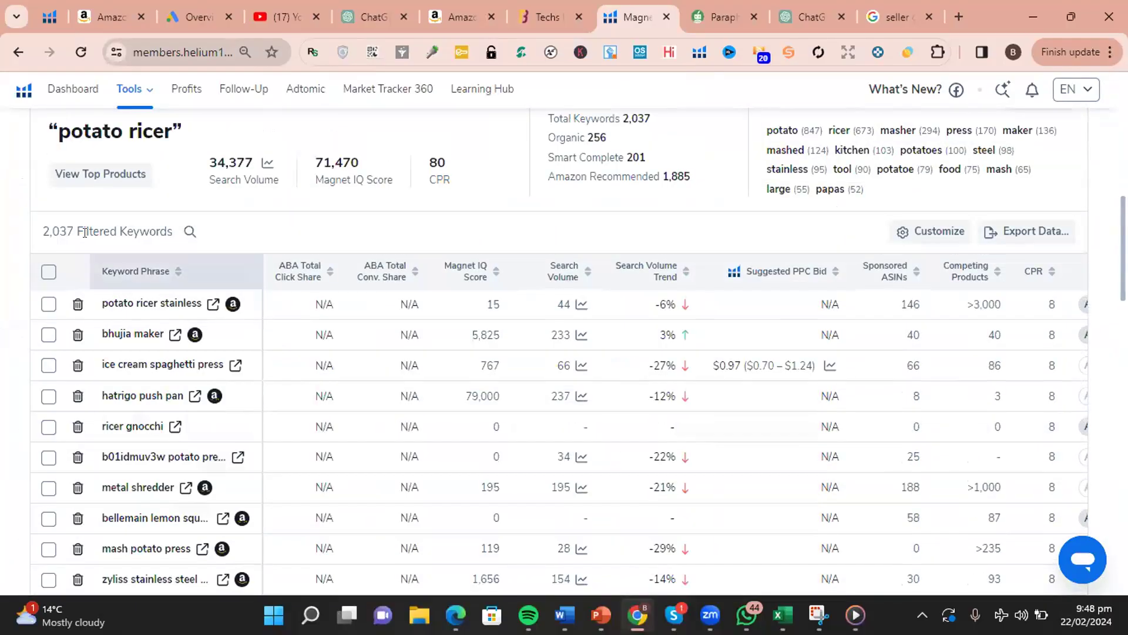
{"action": "scroll", "coordinate": [563, 218], "scroll_direction": "up", "scroll_amount": 7}
{"action": "scroll", "coordinate": [140, 273], "scroll_direction": "down", "scroll_amount": 1}
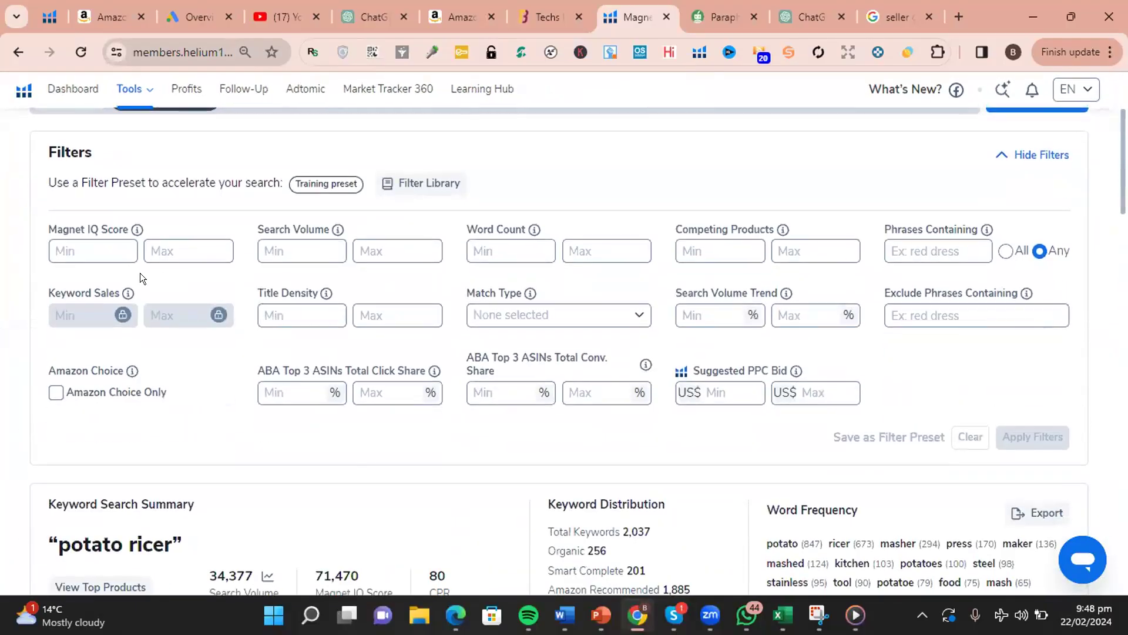
{"action": "left_click", "coordinate": [299, 248]}
{"action": "type", "text": "200"}
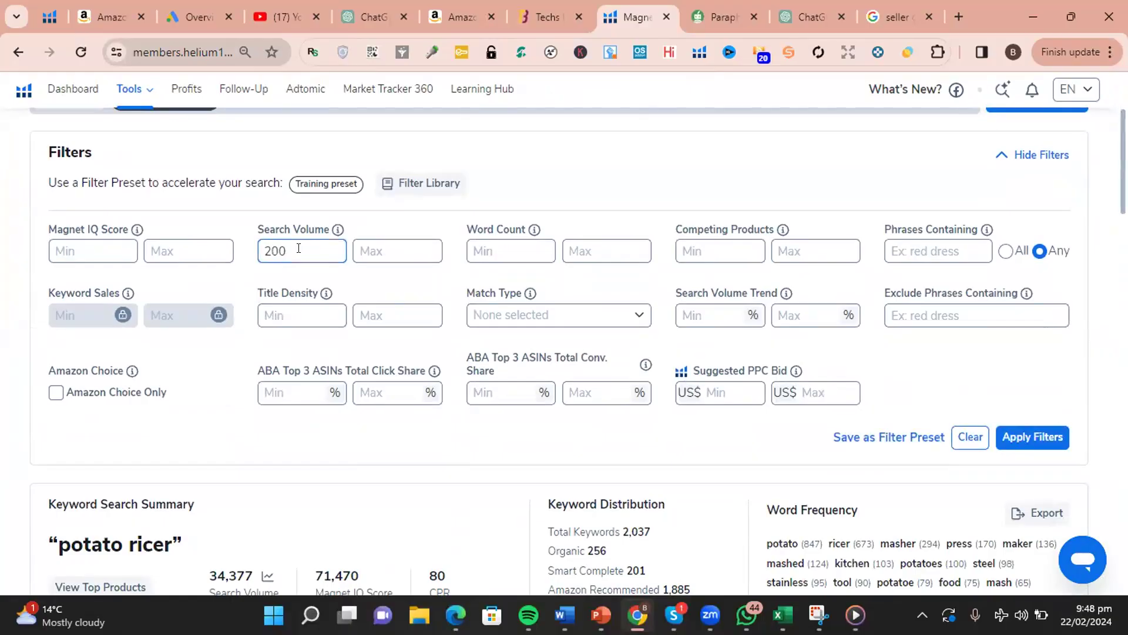
{"action": "left_click", "coordinate": [1065, 449]}
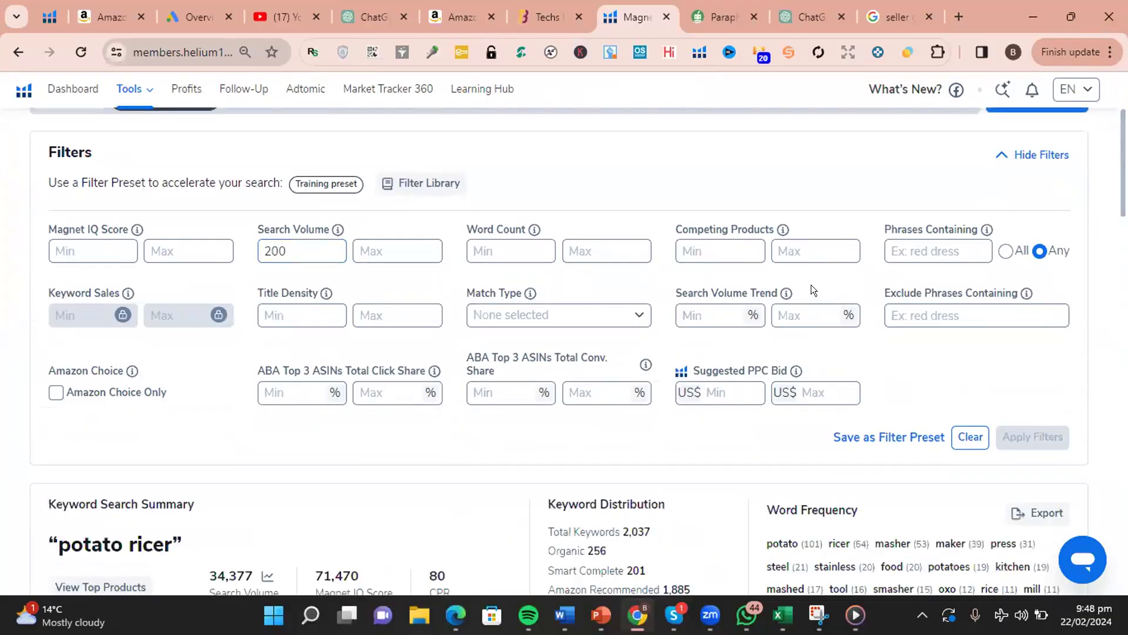
{"action": "scroll", "coordinate": [811, 284], "scroll_direction": "down", "scroll_amount": 7}
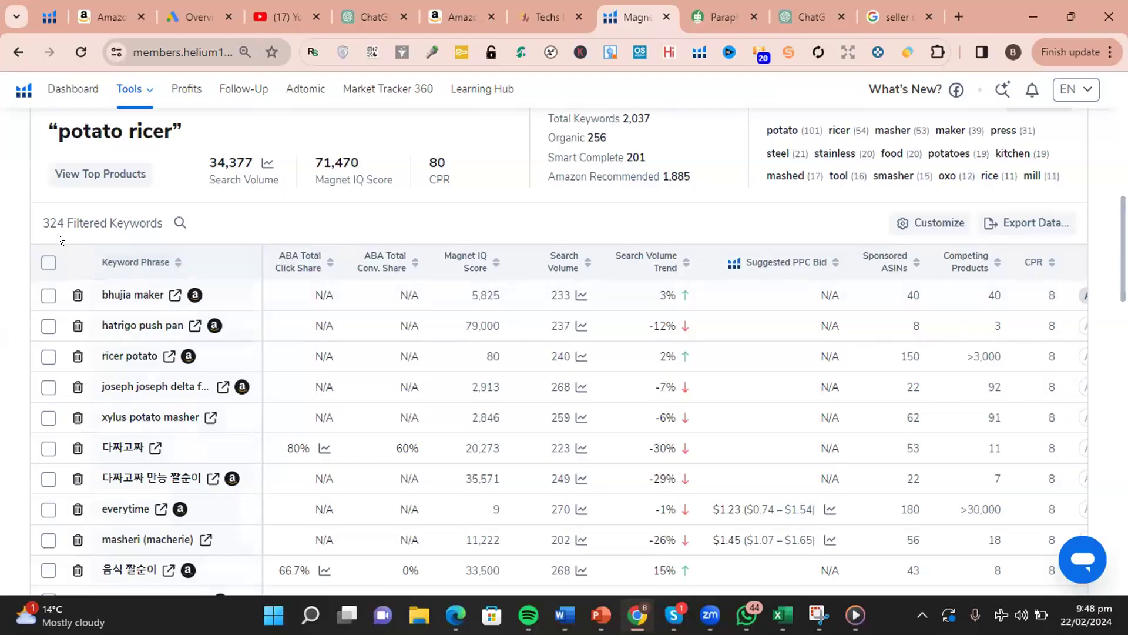
{"action": "scroll", "coordinate": [233, 251], "scroll_direction": "down", "scroll_amount": 4}
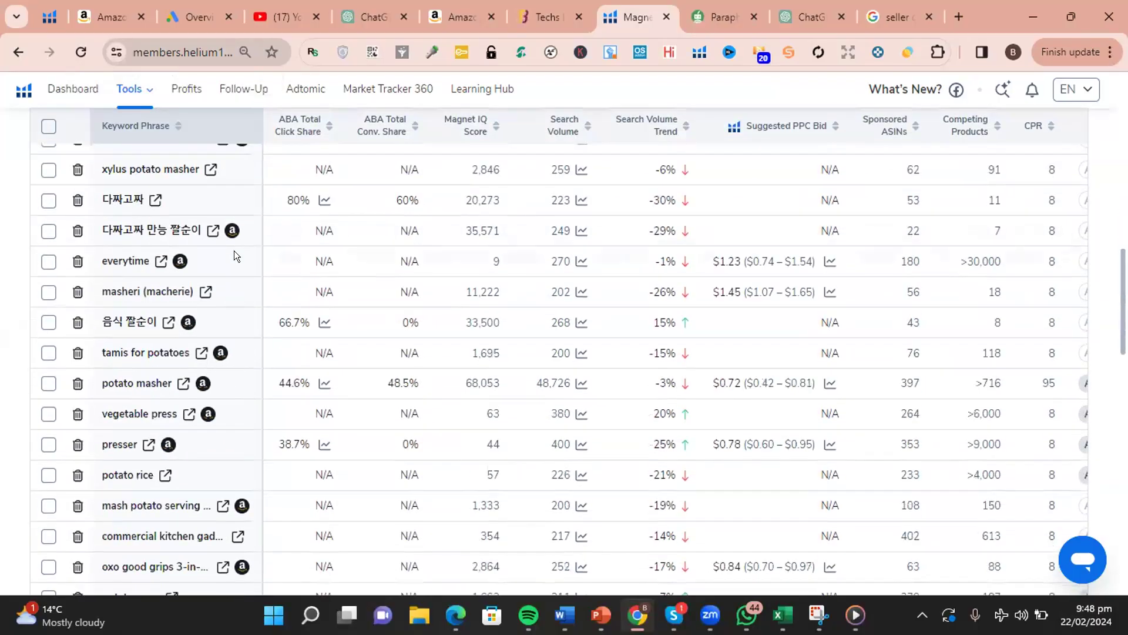
- Set the minimum search volume to 300 and rerun the potato ricer search as a new search
{"action": "scroll", "coordinate": [536, 288], "scroll_direction": "up", "scroll_amount": 11}
{"action": "left_click_drag", "start_coordinate": [299, 431], "coordinate": [249, 435]}
{"action": "type", "text": "300"}
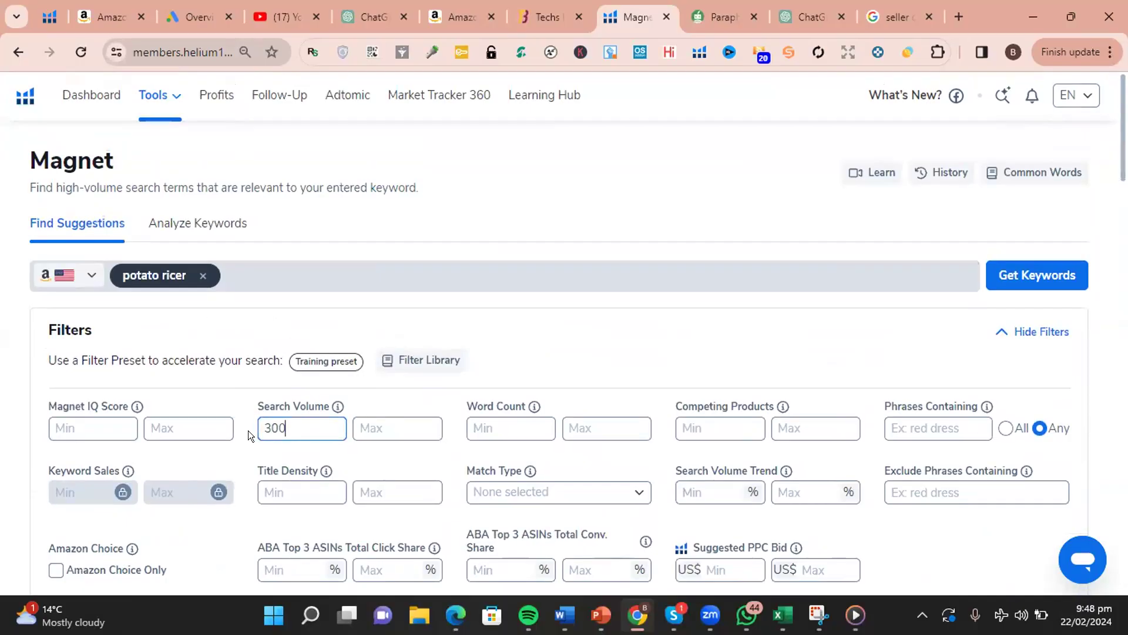
{"action": "left_click", "coordinate": [1017, 273]}
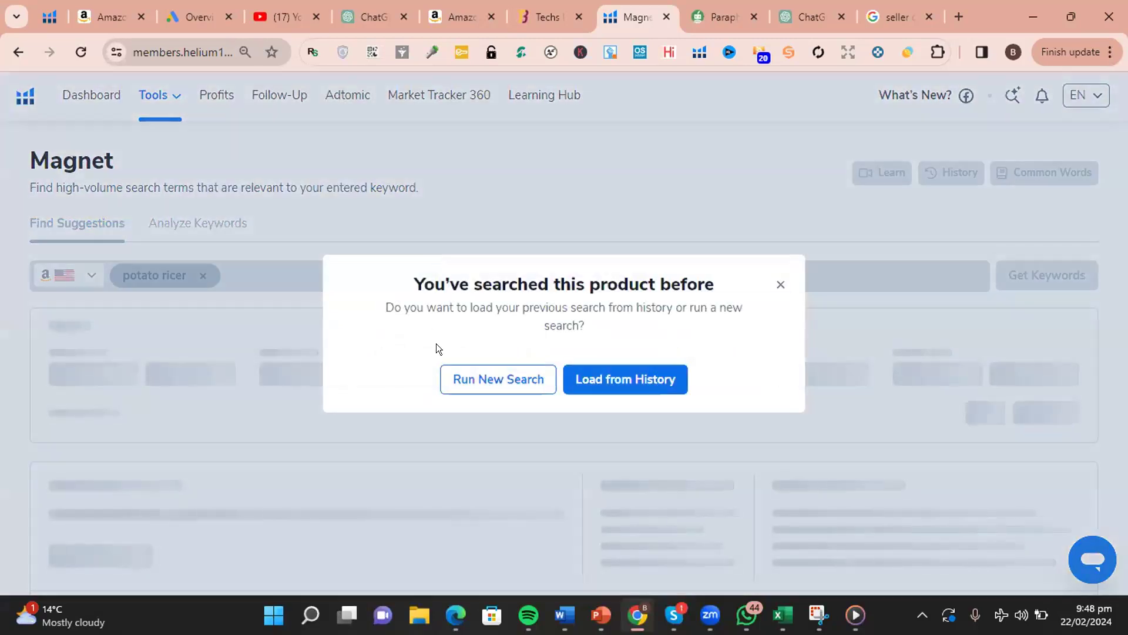
{"action": "left_click", "coordinate": [462, 388]}
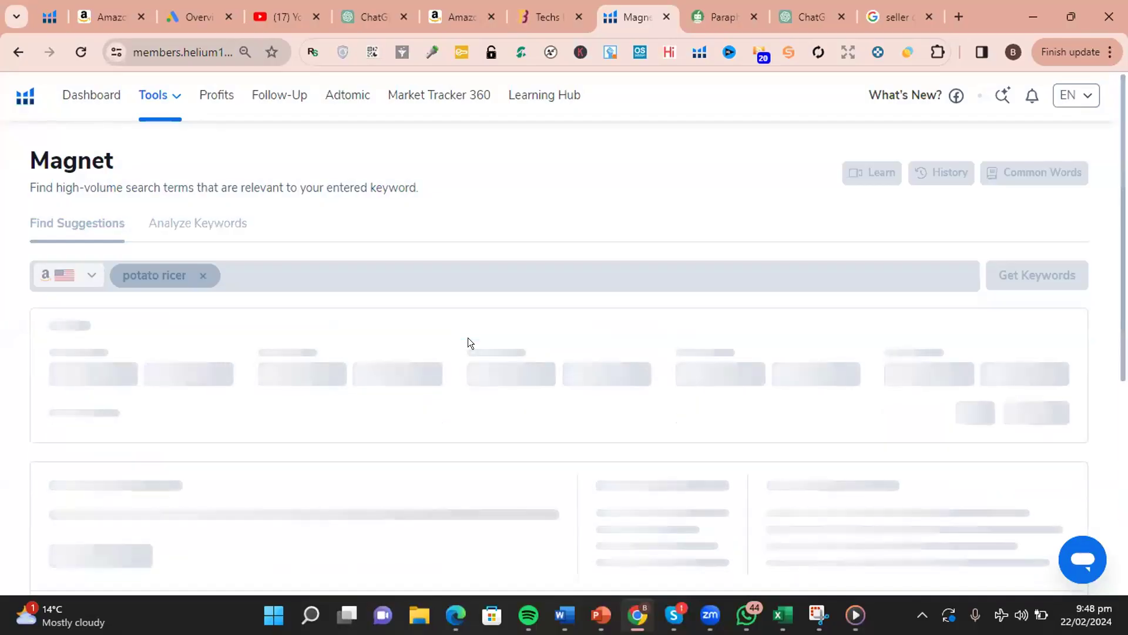
{"action": "scroll", "coordinate": [467, 338], "scroll_direction": "down", "scroll_amount": 4}
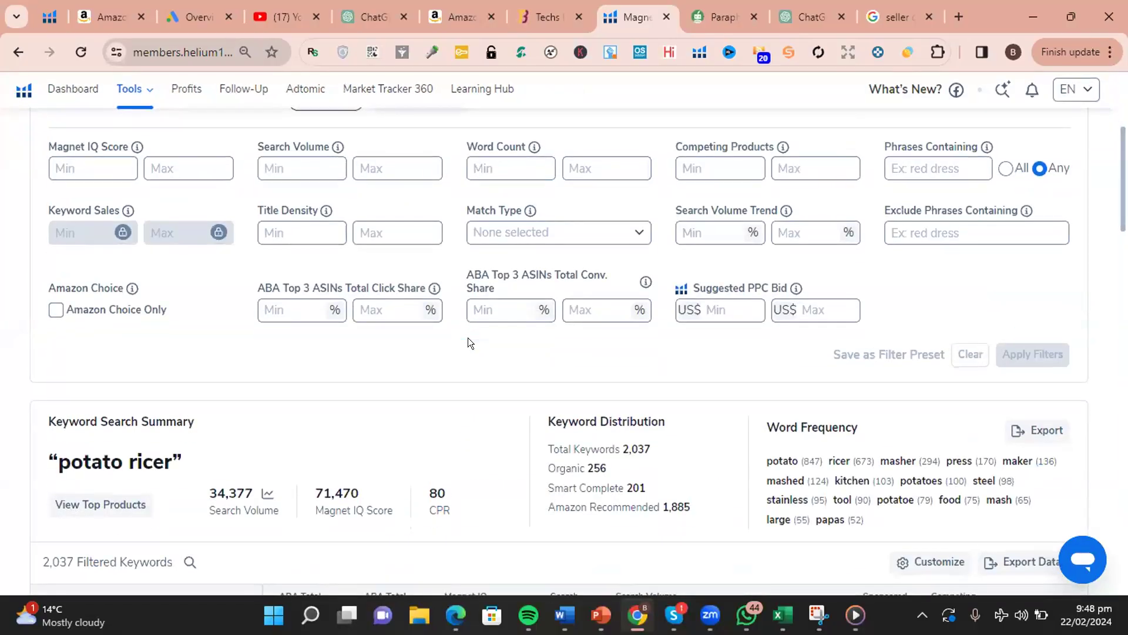
{"action": "scroll", "coordinate": [468, 341], "scroll_direction": "down", "scroll_amount": 3}
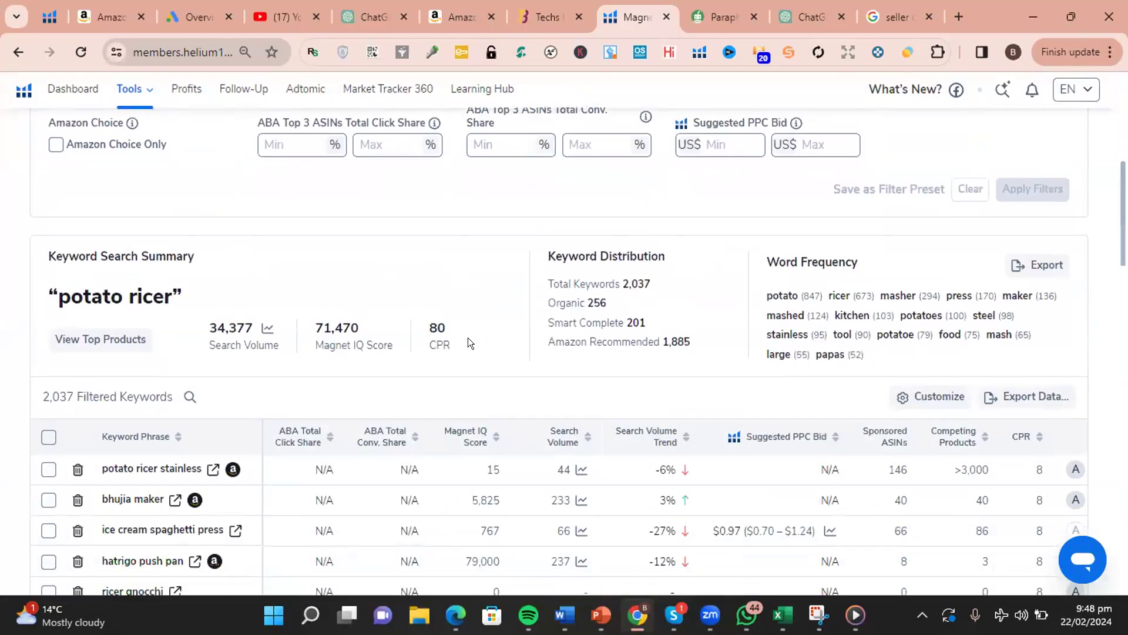
- Filter the potato ricer keywords to a minimum search volume of 500 and look through the filtered list
{"action": "scroll", "coordinate": [468, 338], "scroll_direction": "up", "scroll_amount": 5}
{"action": "left_click", "coordinate": [262, 336]}
{"action": "type", "text": "500"}
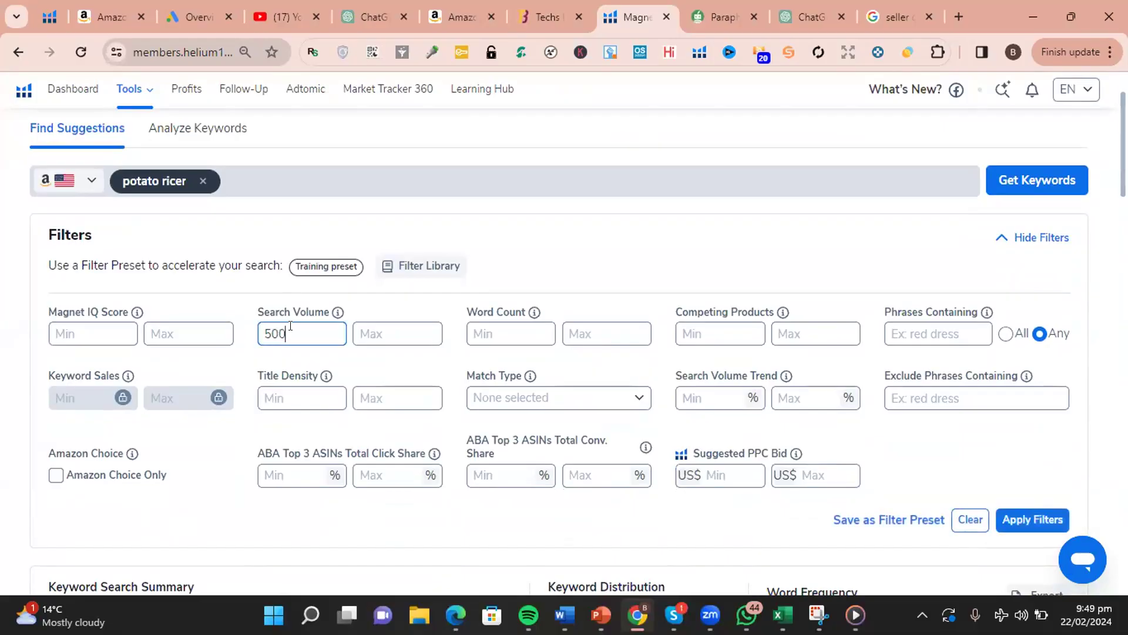
{"action": "left_click", "coordinate": [1050, 519]}
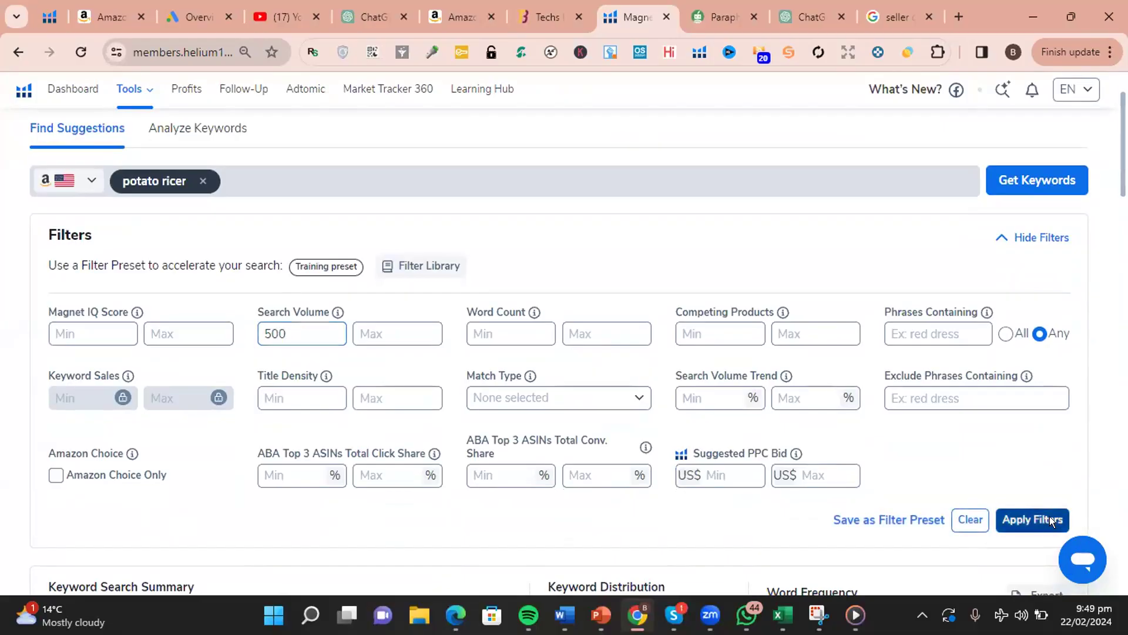
{"action": "scroll", "coordinate": [415, 248], "scroll_direction": "down", "scroll_amount": 5}
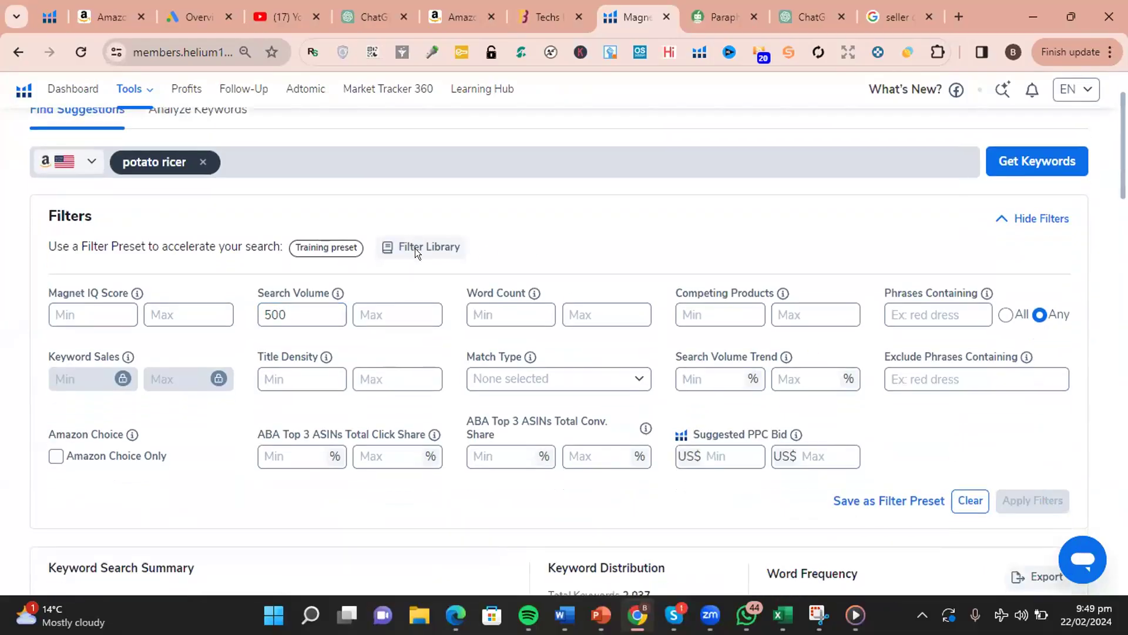
{"action": "scroll", "coordinate": [415, 248], "scroll_direction": "down", "scroll_amount": 2}
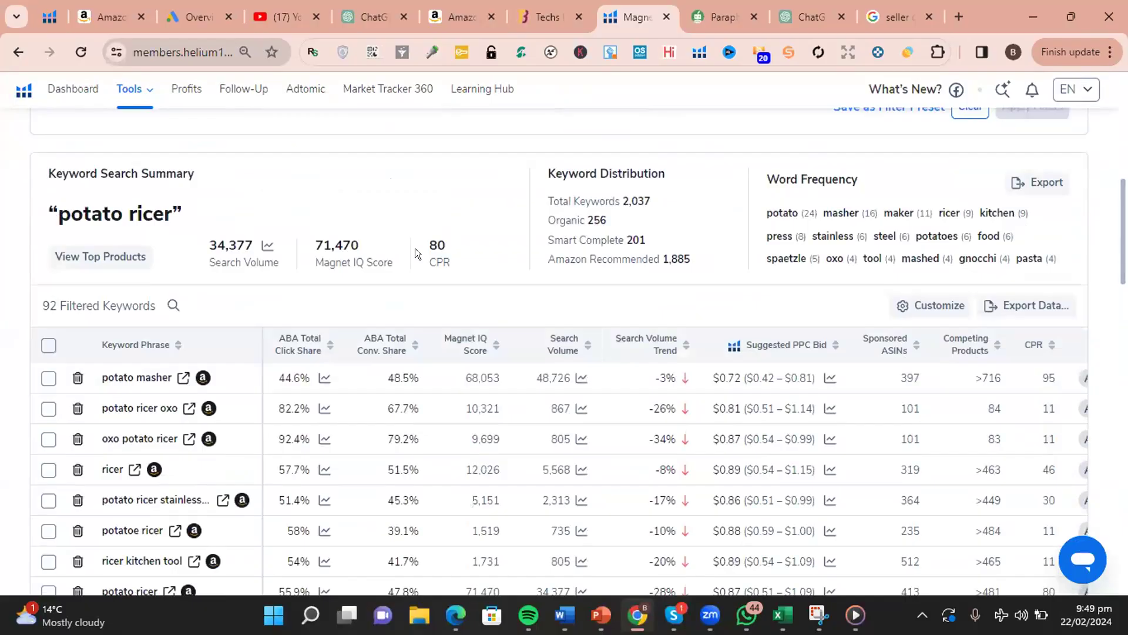
{"action": "scroll", "coordinate": [415, 248], "scroll_direction": "down", "scroll_amount": 1}
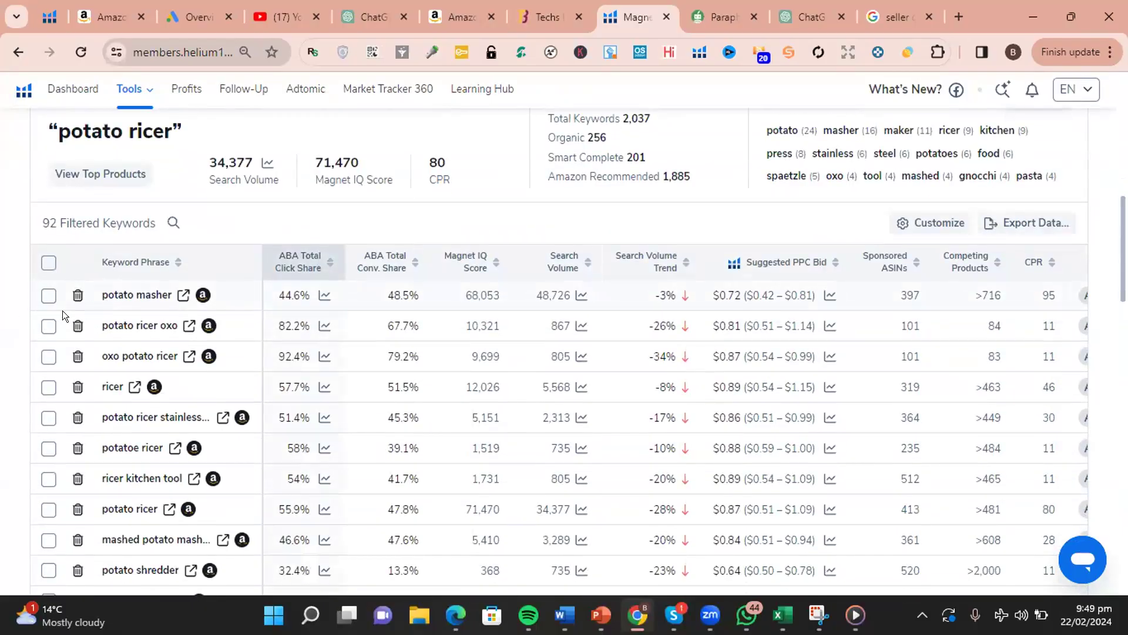
{"action": "scroll", "coordinate": [140, 323], "scroll_direction": "down", "scroll_amount": 5}
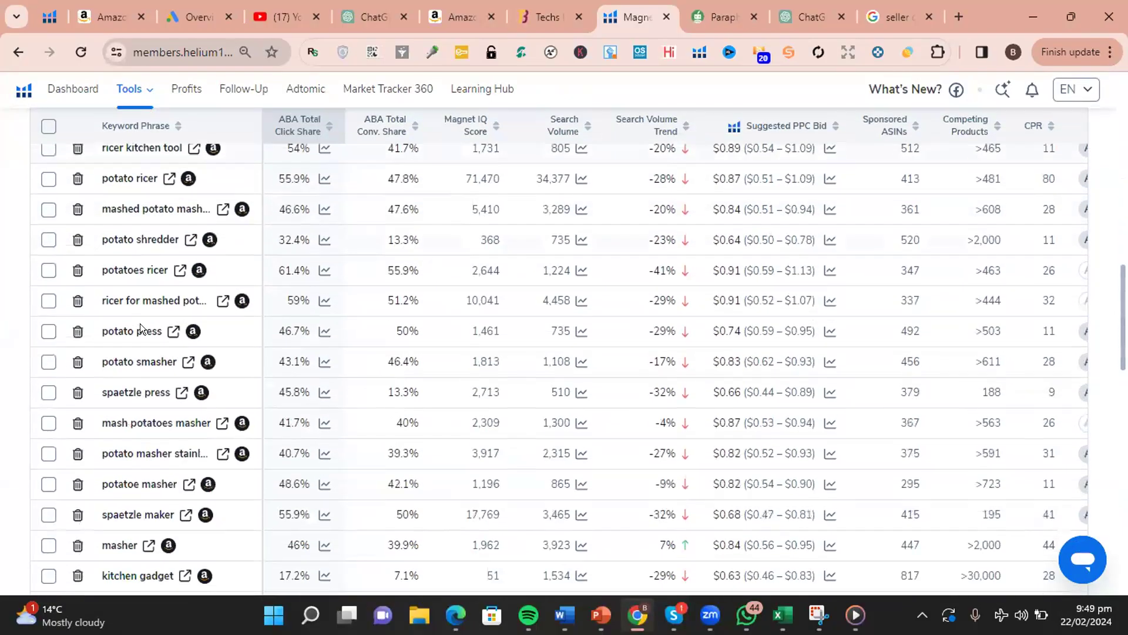
{"action": "scroll", "coordinate": [146, 327], "scroll_direction": "down", "scroll_amount": 1}
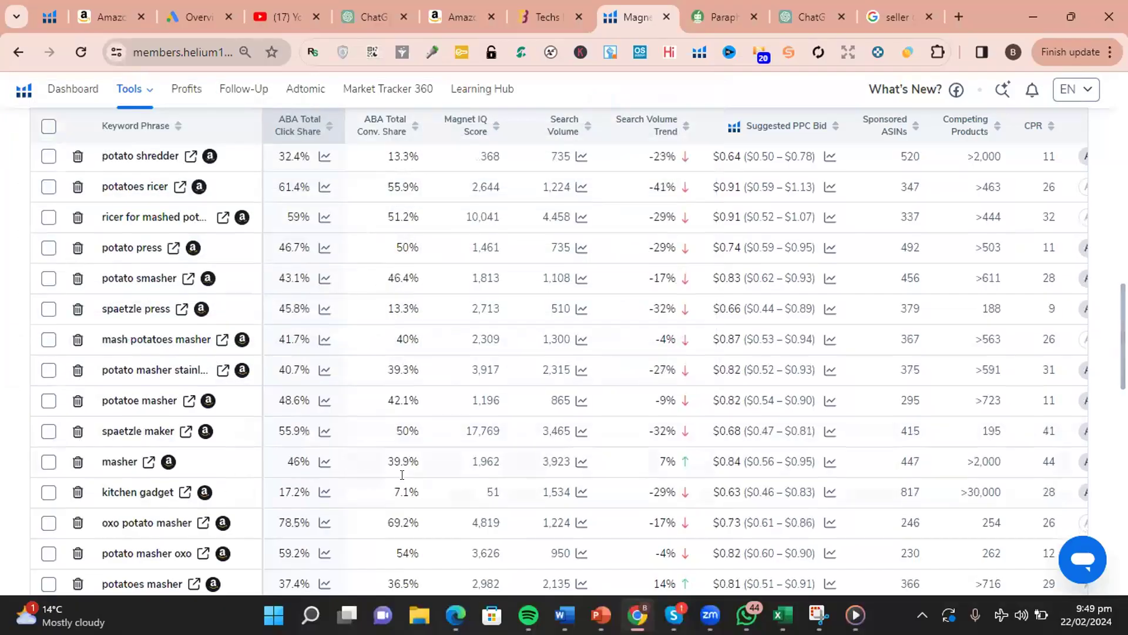
{"action": "scroll", "coordinate": [402, 475], "scroll_direction": "down", "scroll_amount": 8}
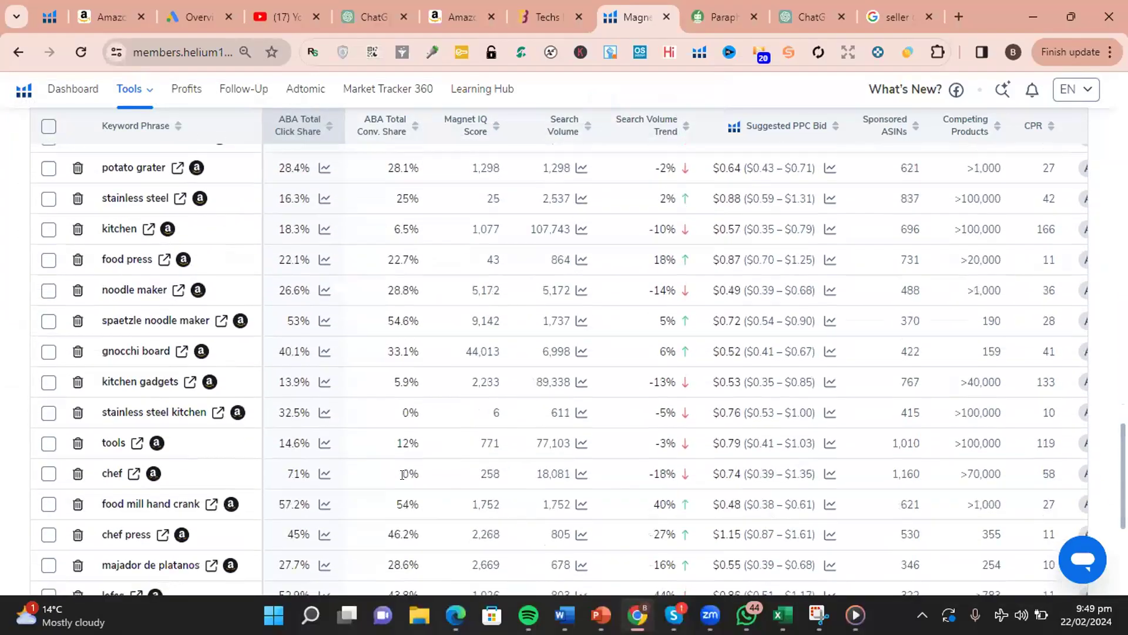
- Sort the filtered potato ricer keywords by search volume from highest to lowest
{"action": "scroll", "coordinate": [397, 475], "scroll_direction": "up", "scroll_amount": 9}
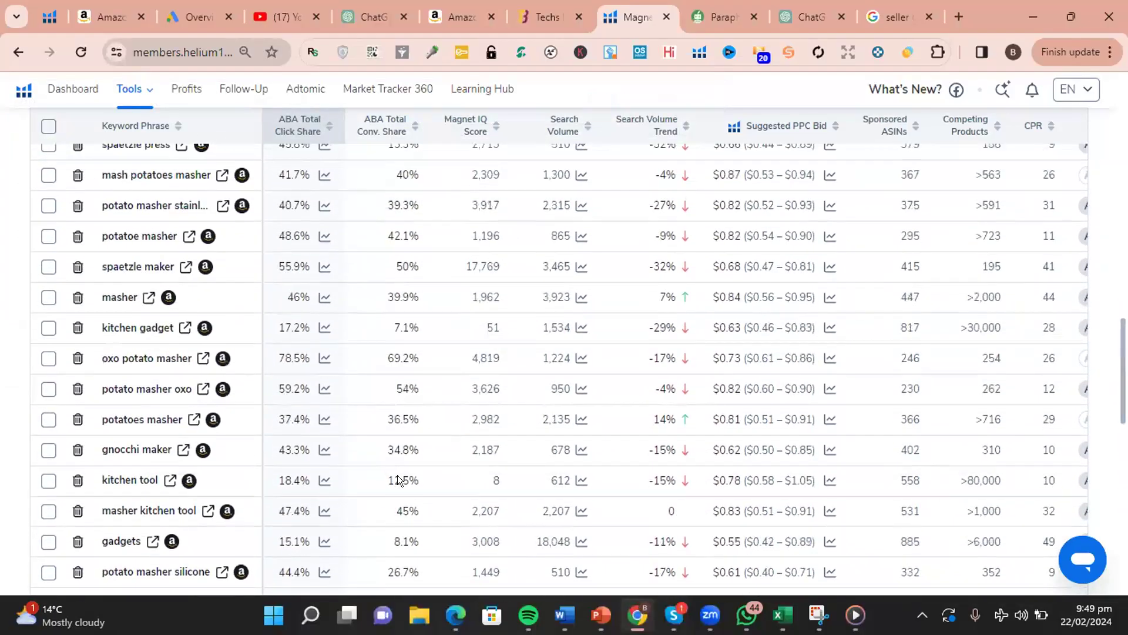
{"action": "scroll", "coordinate": [402, 475], "scroll_direction": "up", "scroll_amount": 4}
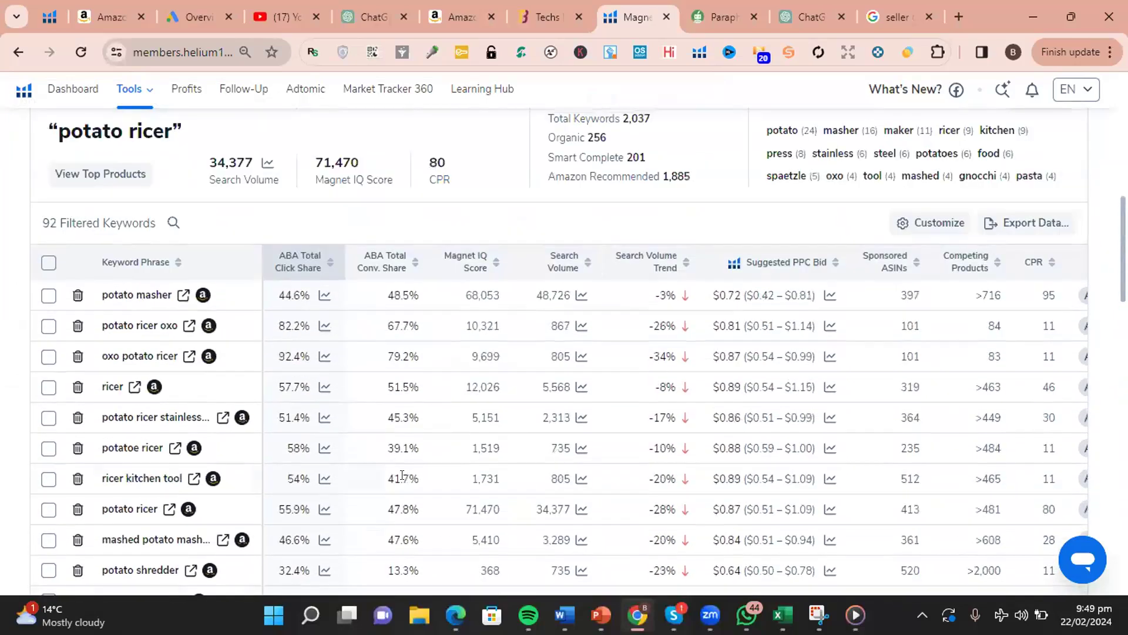
{"action": "left_click", "coordinate": [578, 260]}
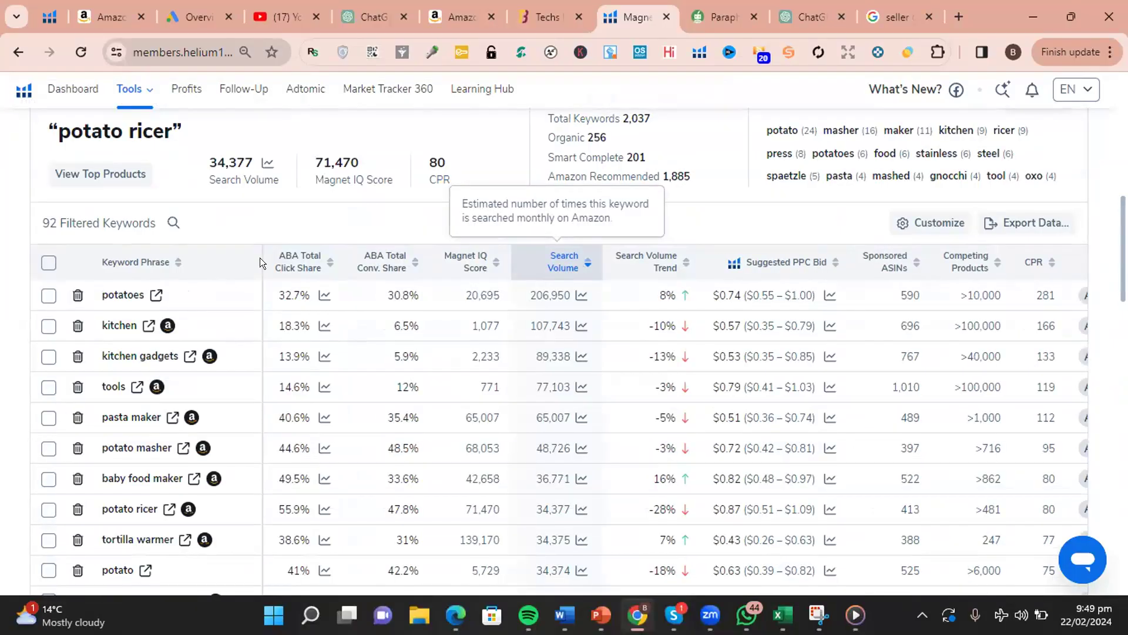
{"action": "left_click", "coordinate": [126, 293]}
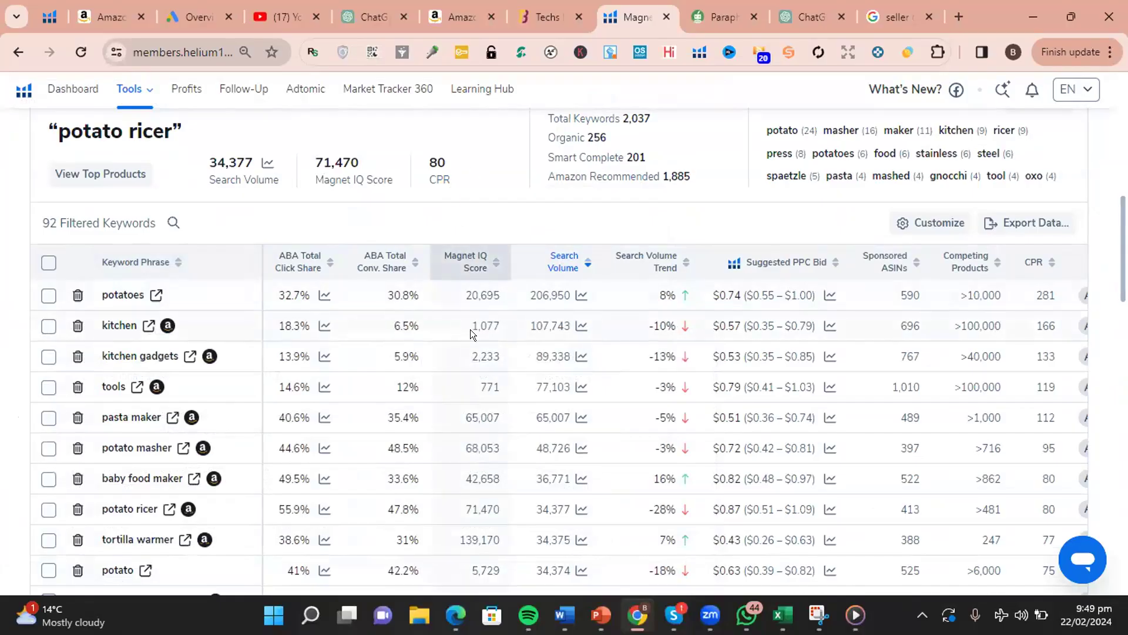
- Read through the keywords sorted by search volume and judge how relevant they are to the potato ricer
{"action": "scroll", "coordinate": [470, 329], "scroll_direction": "up", "scroll_amount": 7}
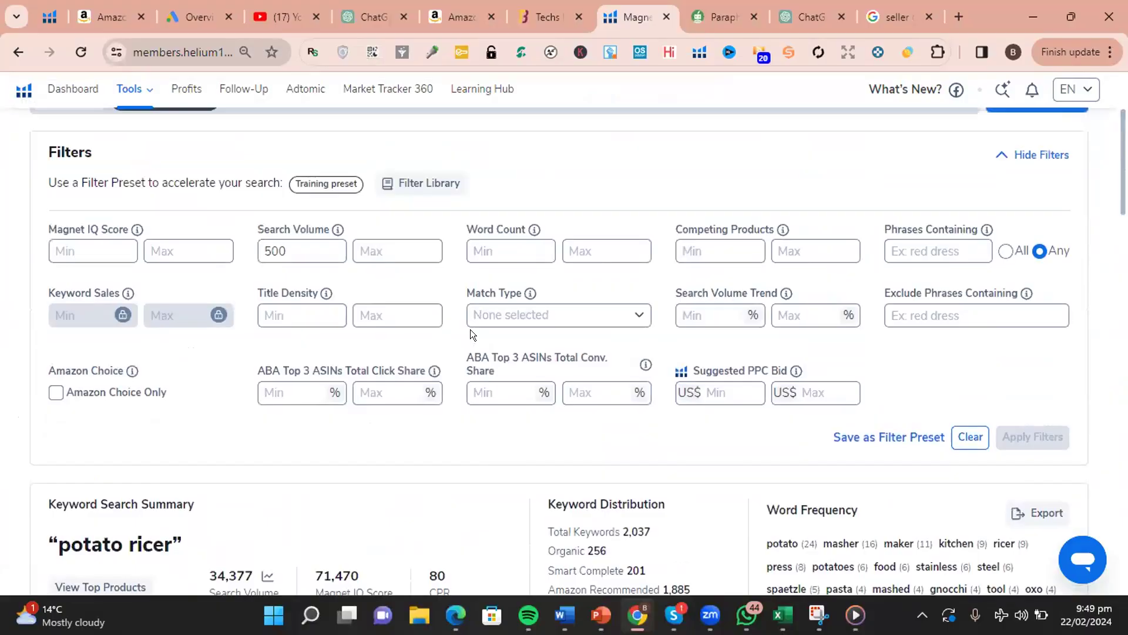
{"action": "scroll", "coordinate": [470, 329], "scroll_direction": "up", "scroll_amount": 1}
{"action": "left_click", "coordinate": [917, 330]}
{"action": "scroll", "coordinate": [924, 350], "scroll_direction": "up", "scroll_amount": 2}
{"action": "scroll", "coordinate": [924, 351], "scroll_direction": "down", "scroll_amount": 15}
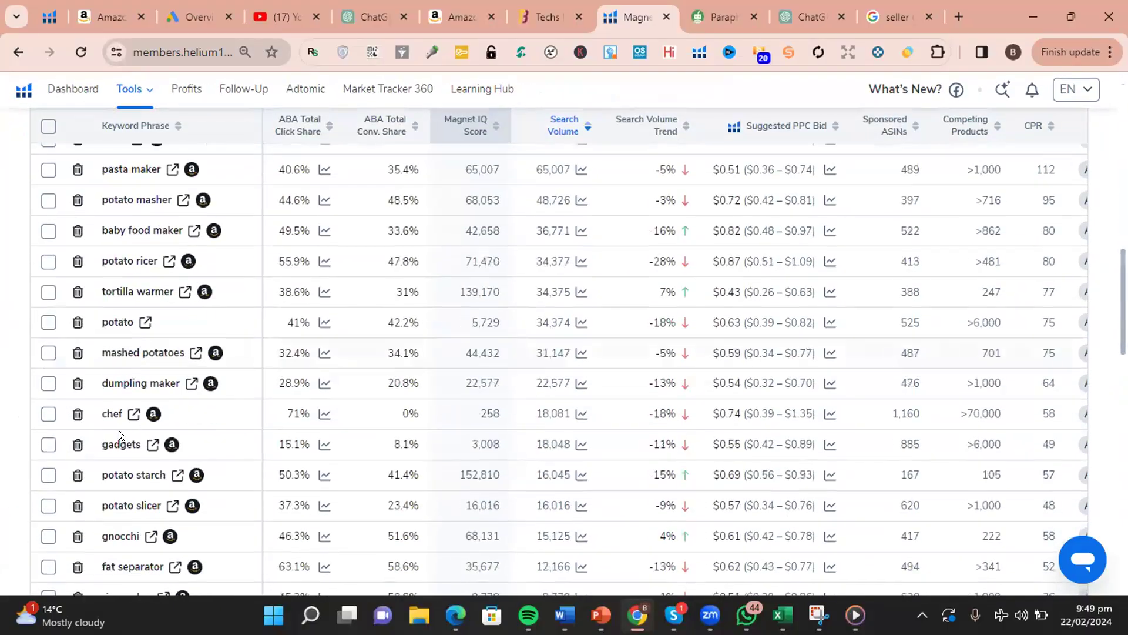
{"action": "scroll", "coordinate": [172, 405], "scroll_direction": "down", "scroll_amount": 3}
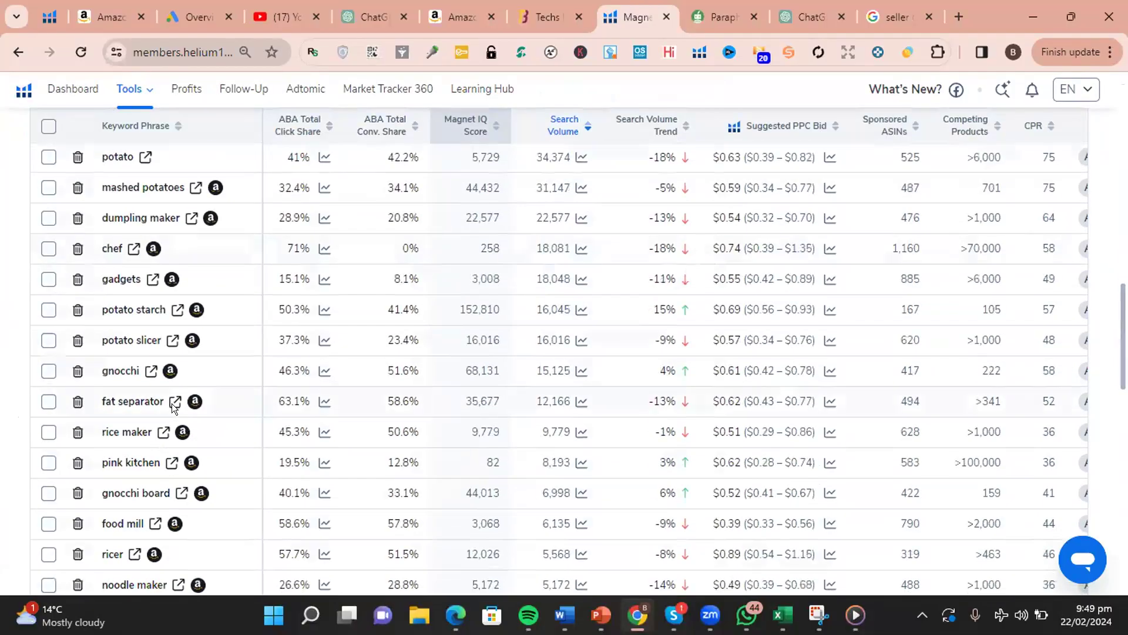
{"action": "scroll", "coordinate": [210, 364], "scroll_direction": "down", "scroll_amount": 2}
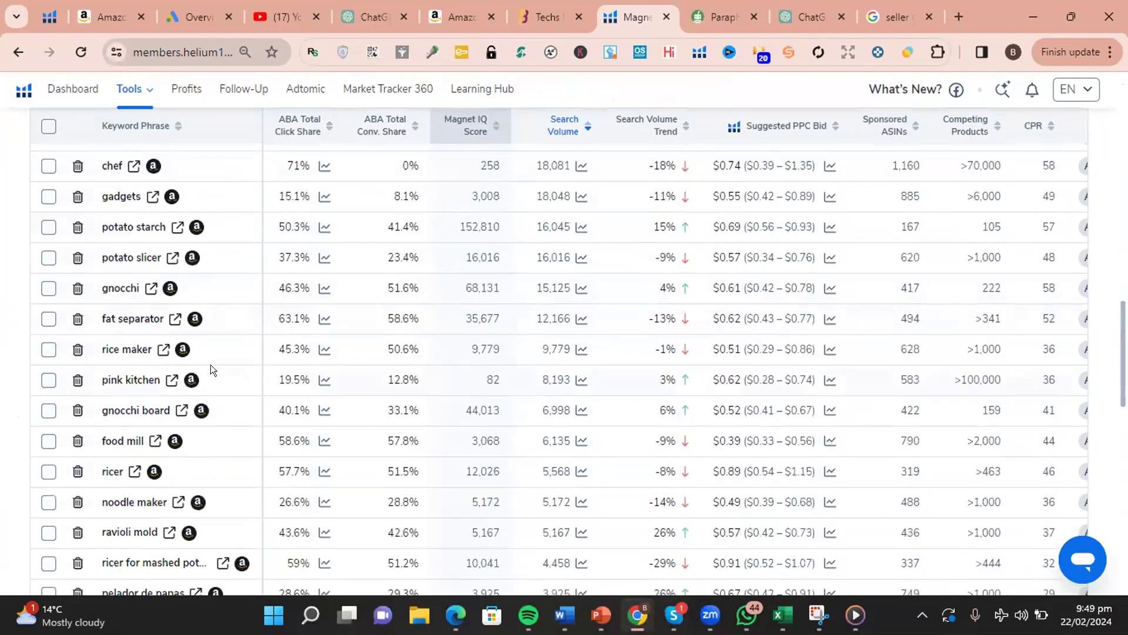
{"action": "scroll", "coordinate": [210, 364], "scroll_direction": "down", "scroll_amount": 3}
{"action": "scroll", "coordinate": [210, 364], "scroll_direction": "up", "scroll_amount": 10}
{"action": "scroll", "coordinate": [210, 365], "scroll_direction": "up", "scroll_amount": 10}
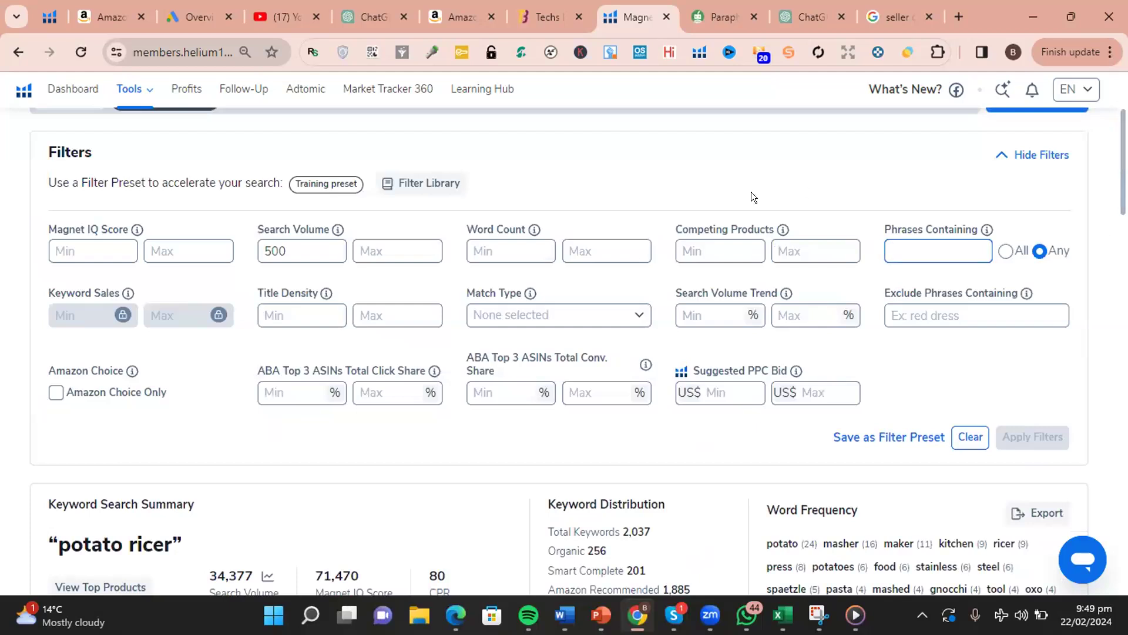
- Try filtering the keywords to phrases containing "potato ricer maker" while keeping the minimum search volume
{"action": "type", "text": "po"}
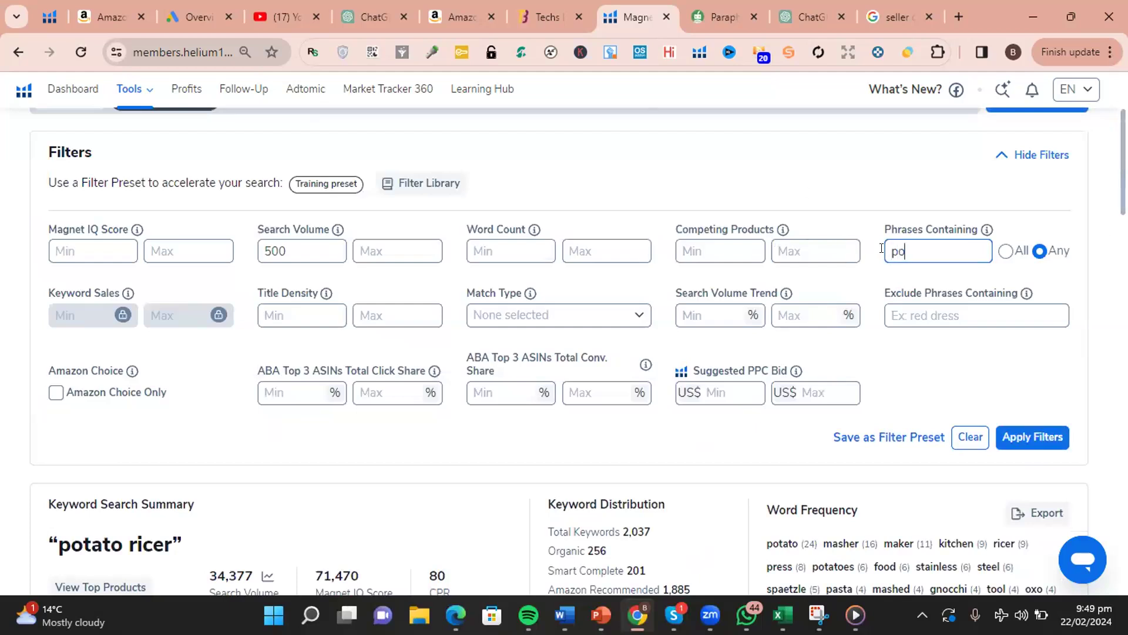
{"action": "type", "text": "tato ricer maker"}
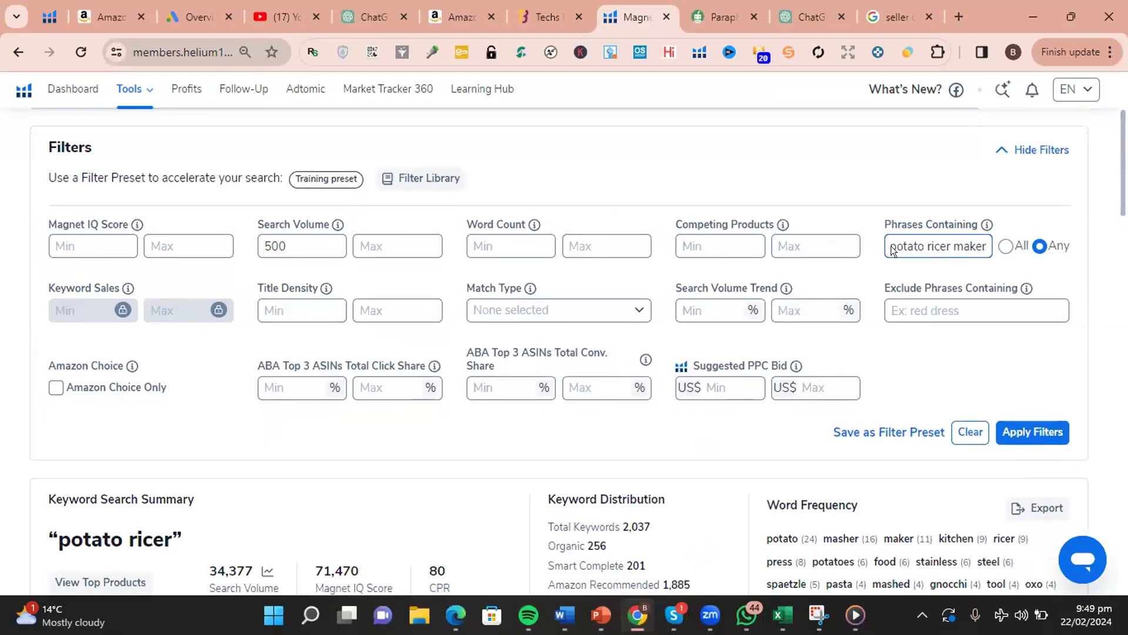
{"action": "scroll", "coordinate": [891, 246], "scroll_direction": "down", "scroll_amount": 11}
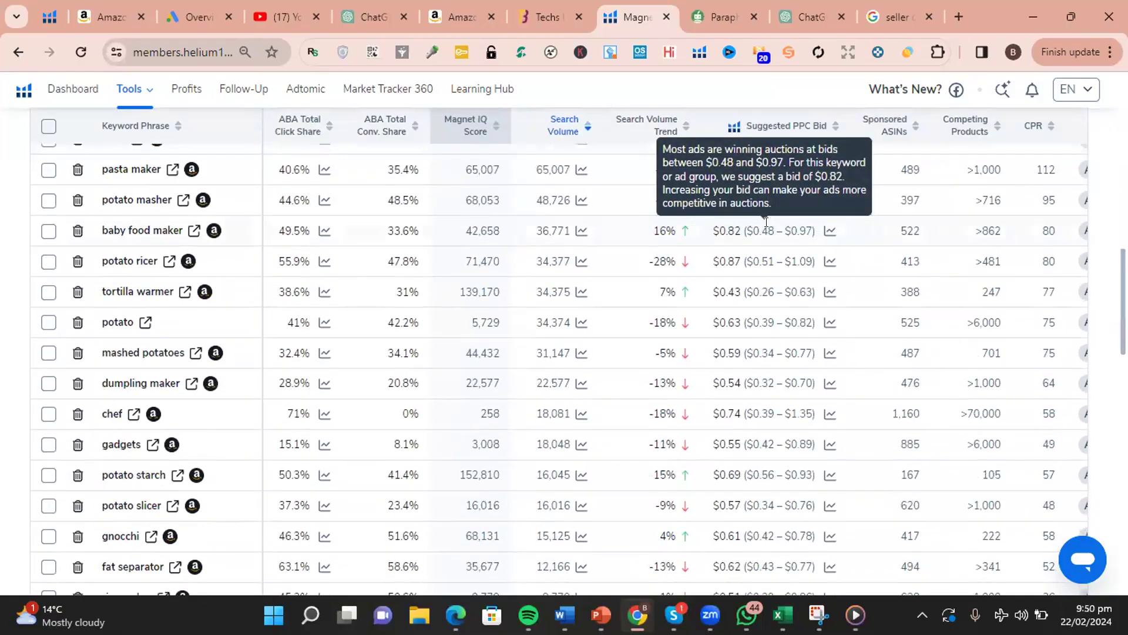
{"action": "scroll", "coordinate": [765, 222], "scroll_direction": "down", "scroll_amount": 4}
{"action": "scroll", "coordinate": [236, 309], "scroll_direction": "down", "scroll_amount": 3}
{"action": "scroll", "coordinate": [237, 309], "scroll_direction": "down", "scroll_amount": 4}
{"action": "scroll", "coordinate": [907, 304], "scroll_direction": "up", "scroll_amount": 15}
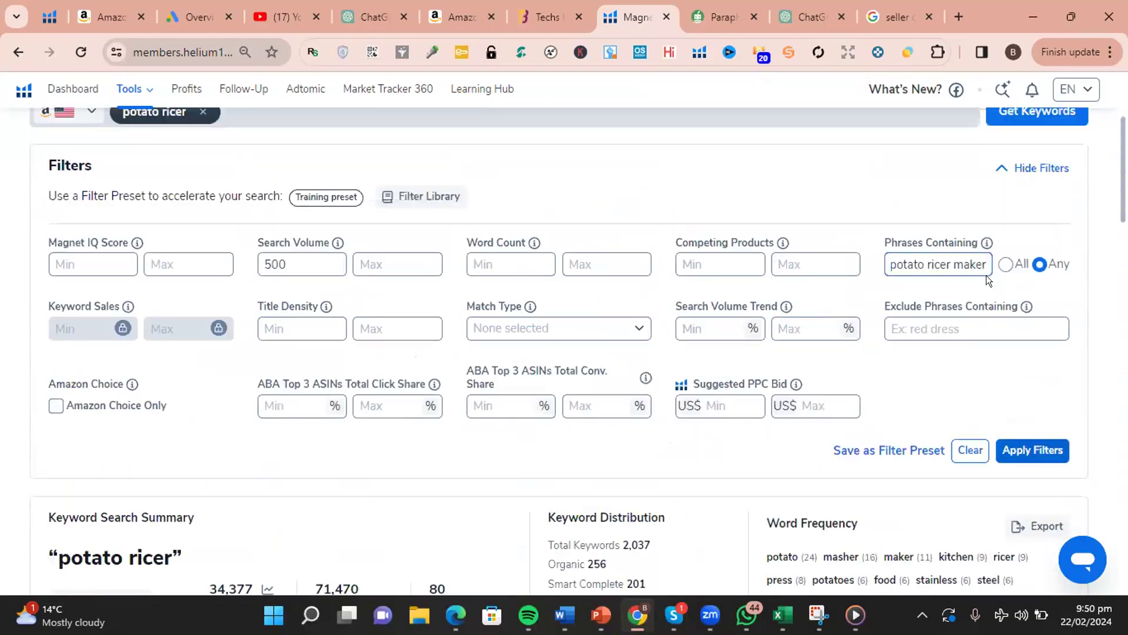
{"action": "scroll", "coordinate": [986, 275], "scroll_direction": "up", "scroll_amount": 3}
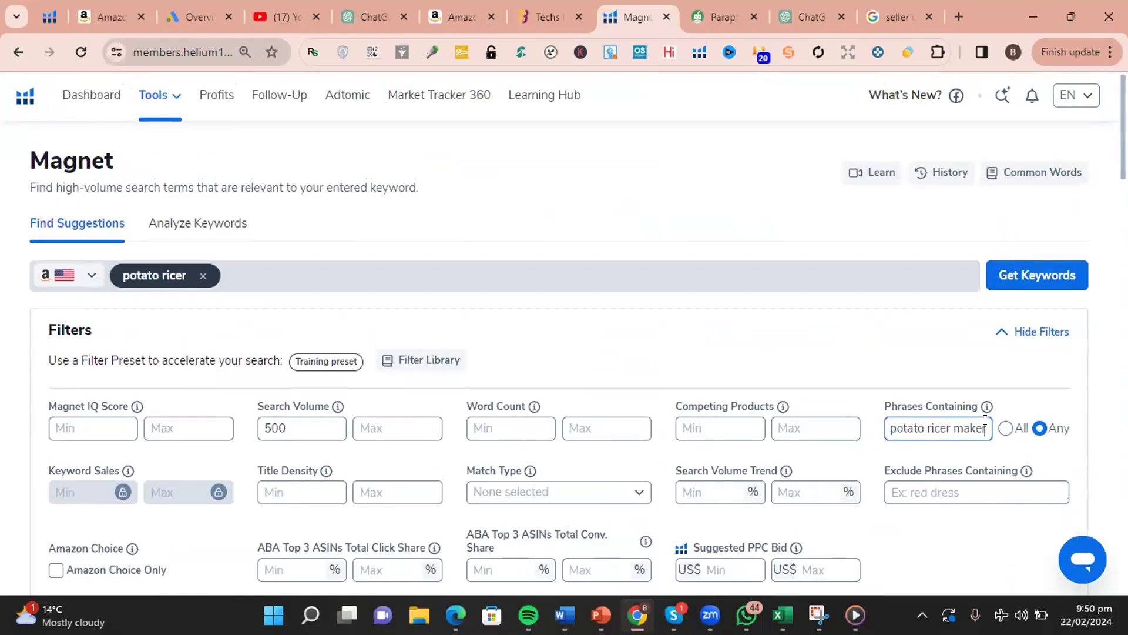
{"action": "scroll", "coordinate": [965, 397], "scroll_direction": "down", "scroll_amount": 6}
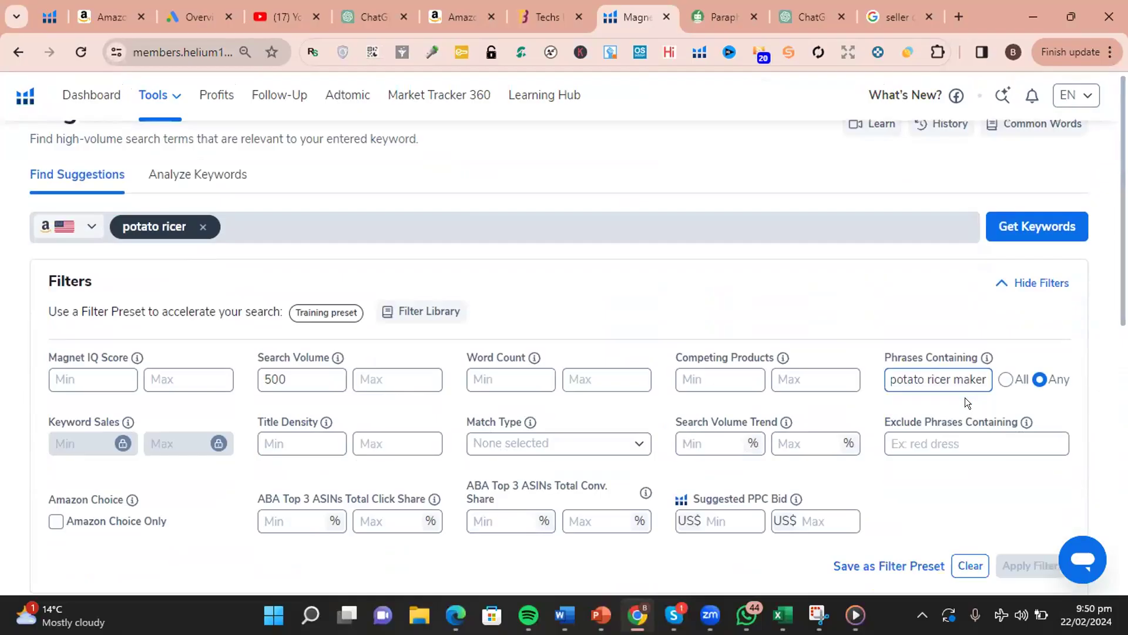
{"action": "scroll", "coordinate": [825, 300], "scroll_direction": "down", "scroll_amount": 2}
{"action": "scroll", "coordinate": [825, 300], "scroll_direction": "up", "scroll_amount": 8}
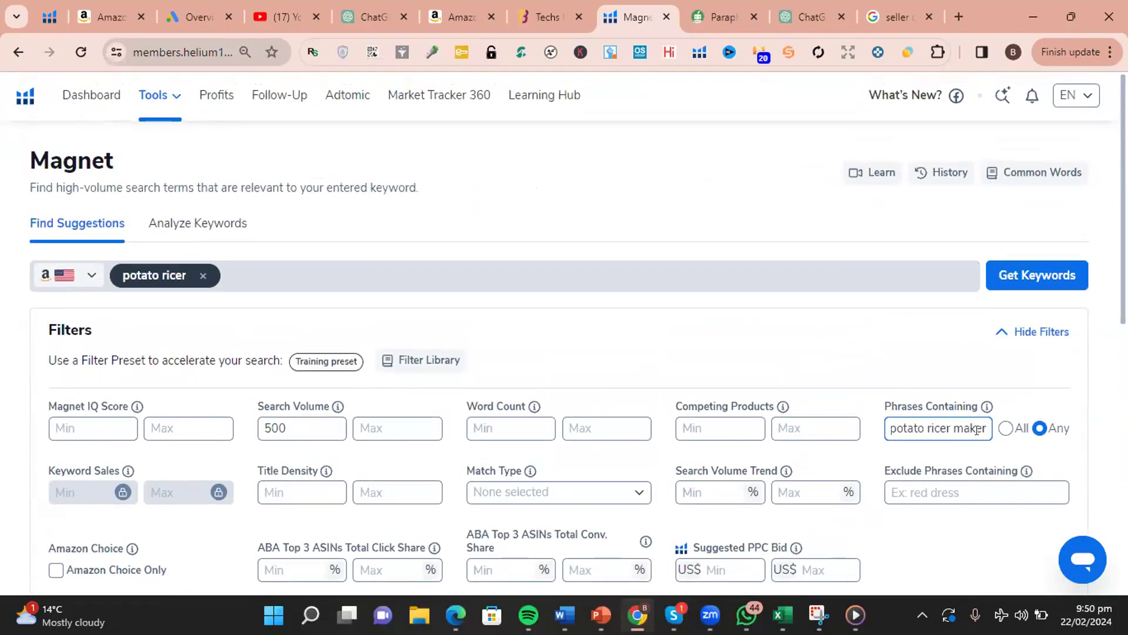
- Clear the phrases-containing filter and reapply the remaining filters to the keyword list
{"action": "left_click_drag", "start_coordinate": [979, 429], "coordinate": [859, 423]}
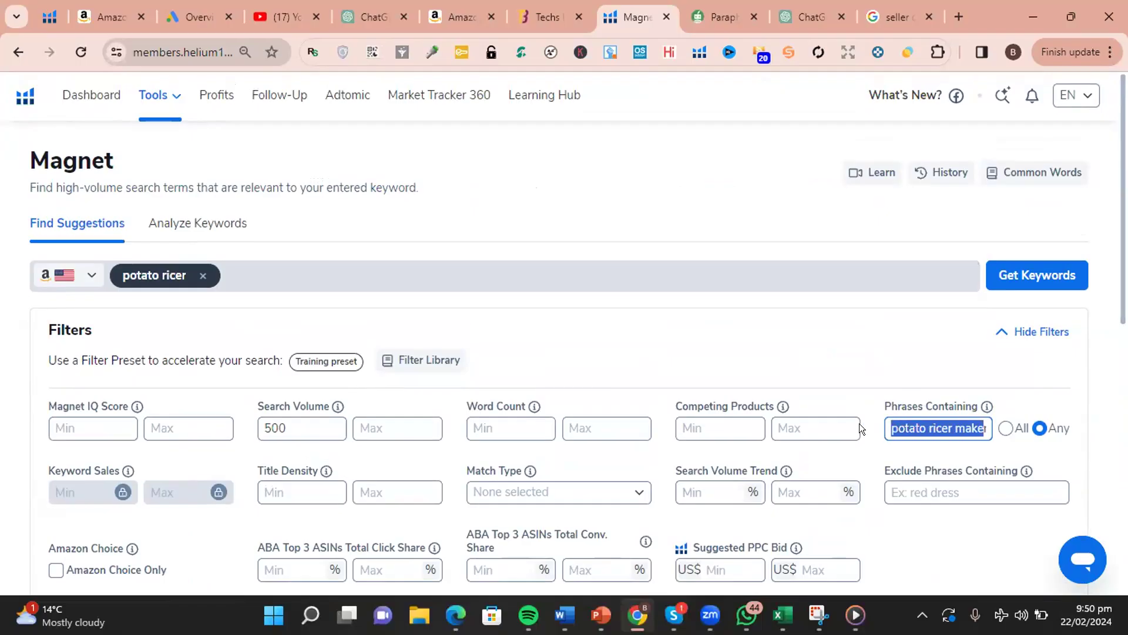
{"action": "type", "text": "r"}
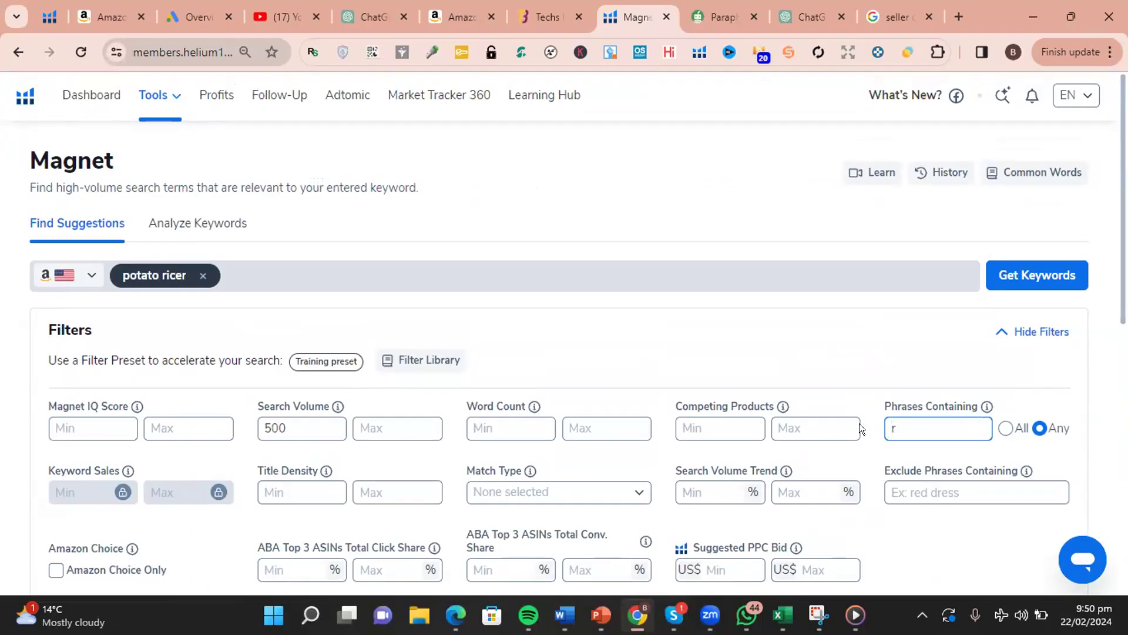
{"action": "scroll", "coordinate": [899, 400], "scroll_direction": "down", "scroll_amount": 5}
{"action": "left_click", "coordinate": [1028, 265]}
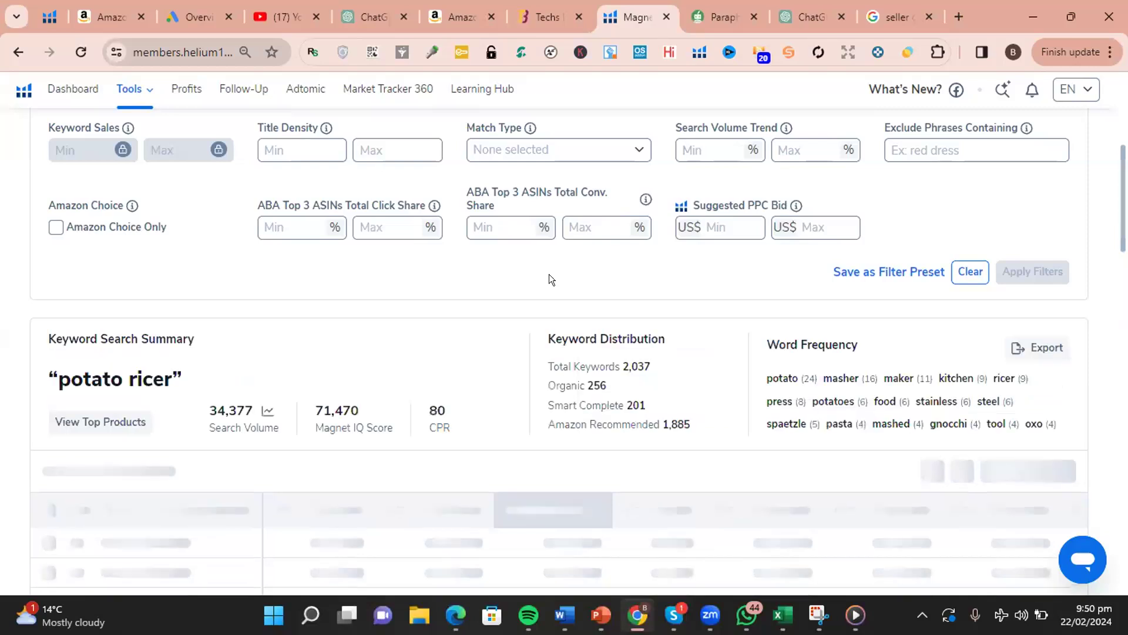
- Examine the highest-volume keywords in the filtered list for terms that match the potato ricer product
{"action": "scroll", "coordinate": [549, 273], "scroll_direction": "down", "scroll_amount": 4}
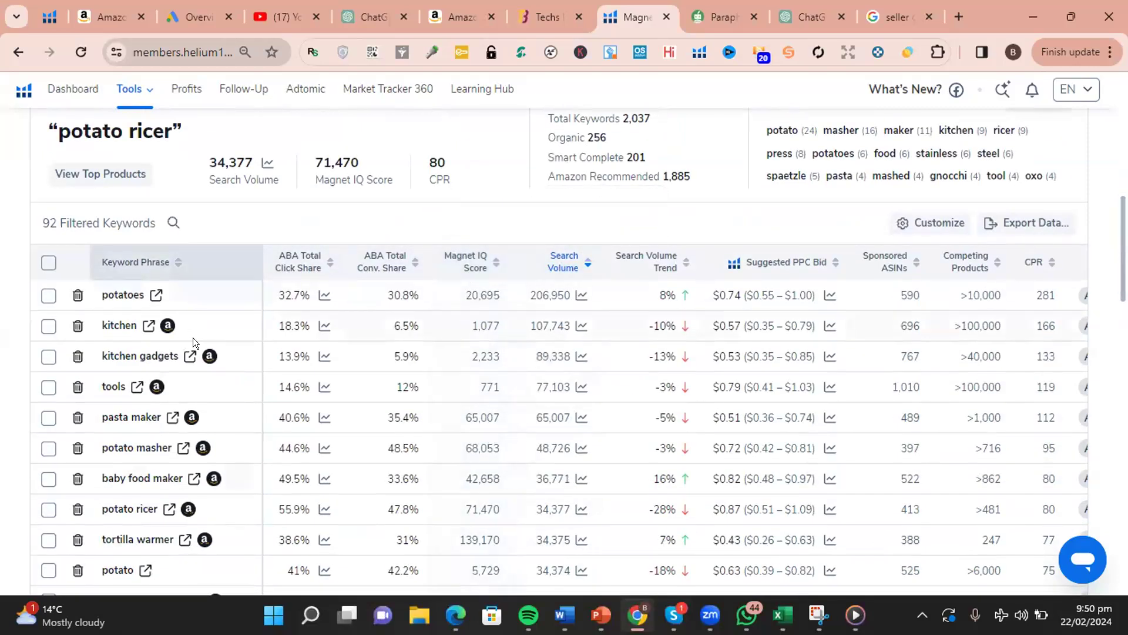
{"action": "scroll", "coordinate": [193, 339], "scroll_direction": "down", "scroll_amount": 3}
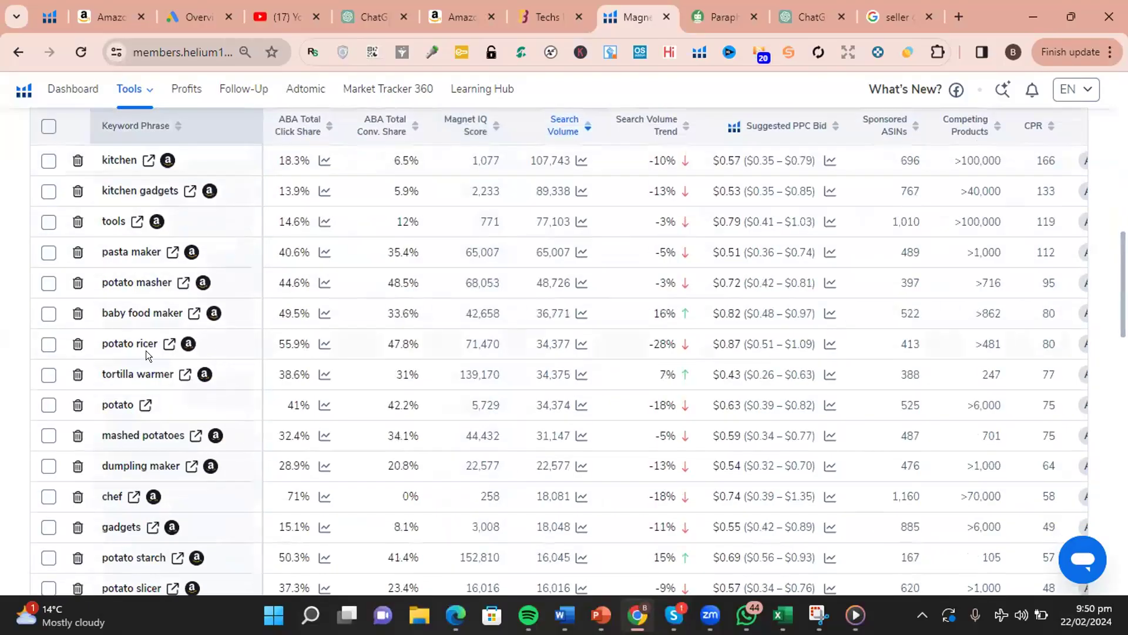
{"action": "mouse_move", "coordinate": [190, 351]}
{"action": "scroll", "coordinate": [190, 353], "scroll_direction": "down", "scroll_amount": 2}
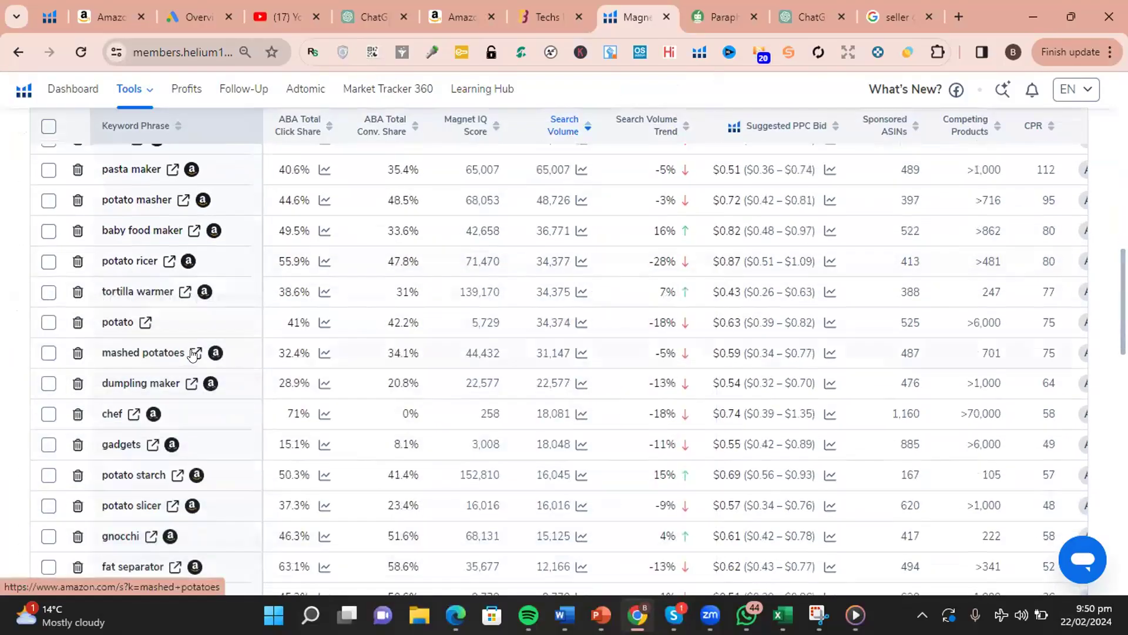
{"action": "scroll", "coordinate": [219, 329], "scroll_direction": "down", "scroll_amount": 3}
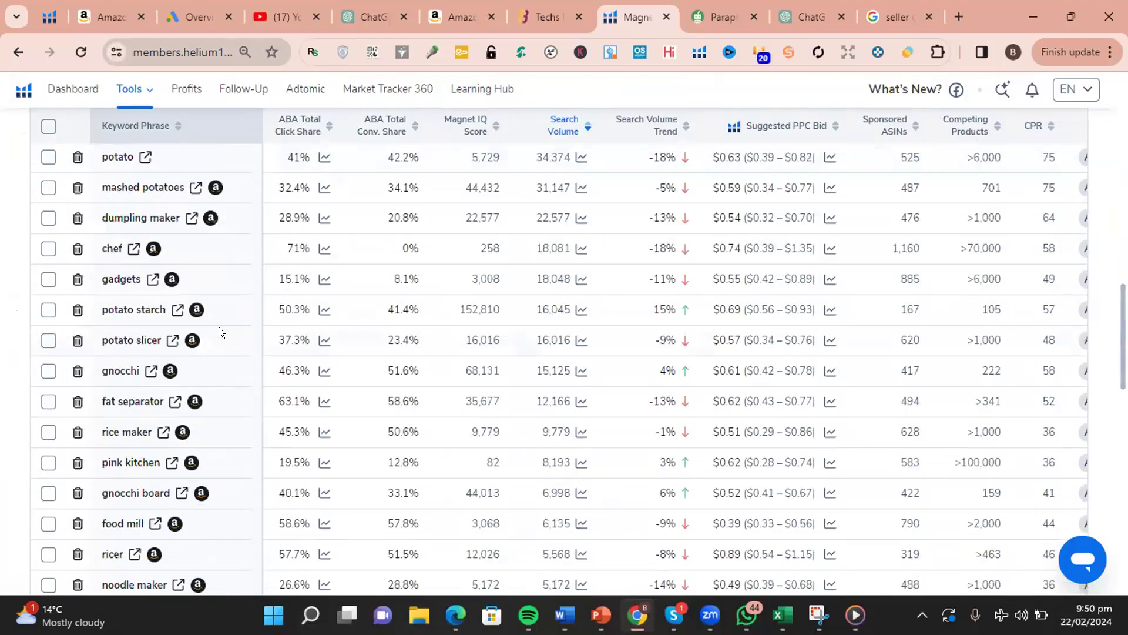
{"action": "scroll", "coordinate": [205, 342], "scroll_direction": "up", "scroll_amount": 10}
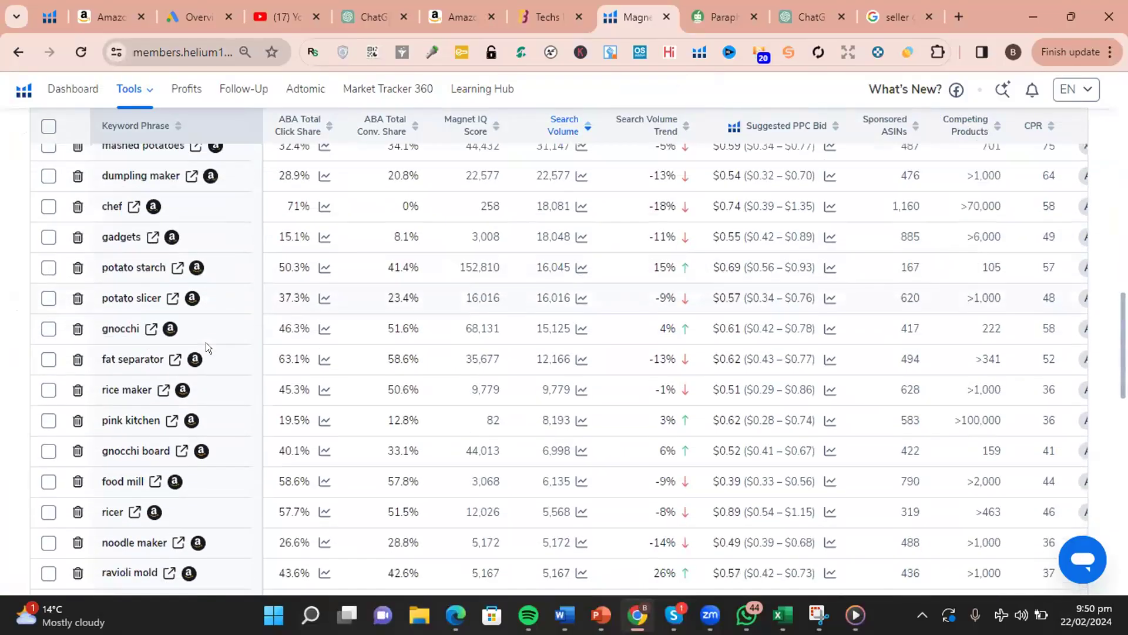
{"action": "scroll", "coordinate": [223, 337], "scroll_direction": "up", "scroll_amount": 2}
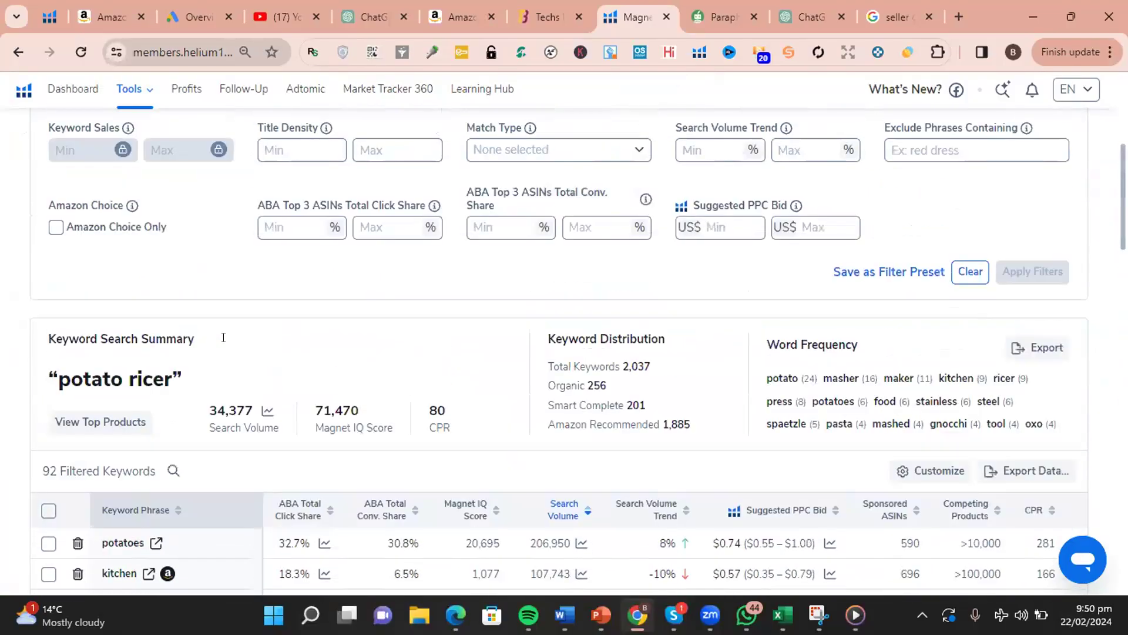
{"action": "scroll", "coordinate": [604, 251], "scroll_direction": "up", "scroll_amount": 6}
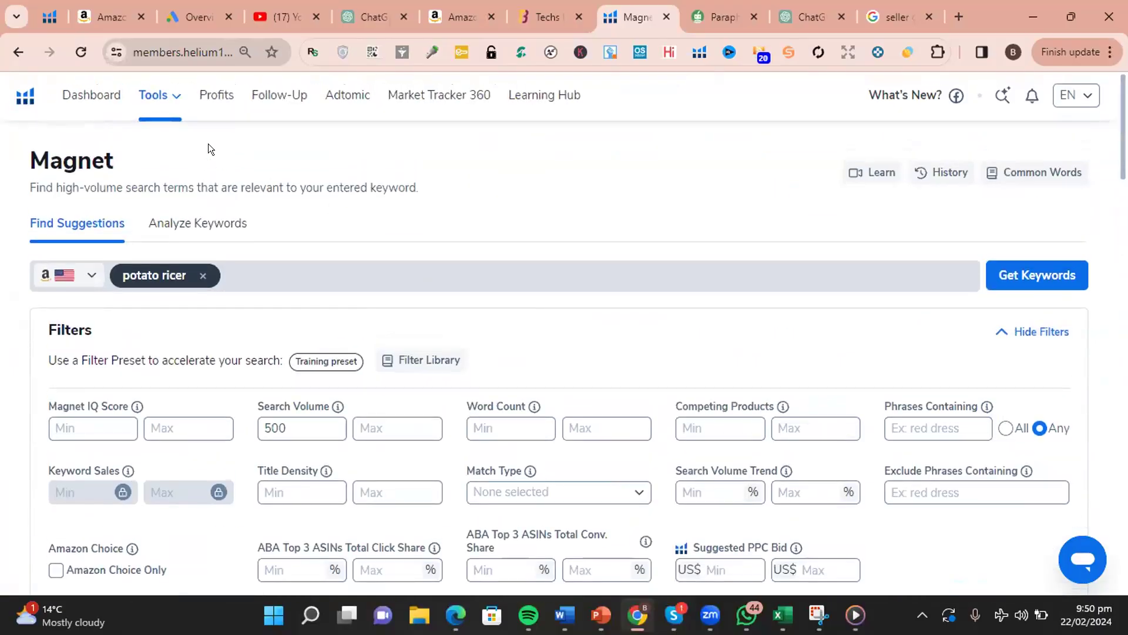
- Open the Cerebro reverse product lookup tool
{"action": "left_click", "coordinate": [168, 96]}
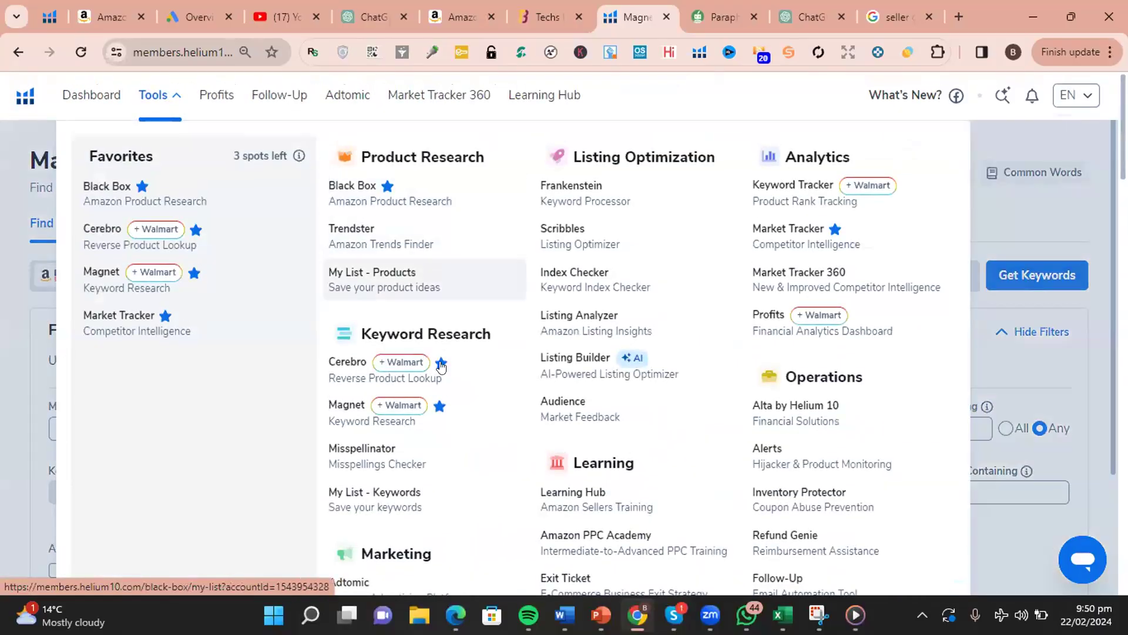
{"action": "left_click", "coordinate": [351, 381]}
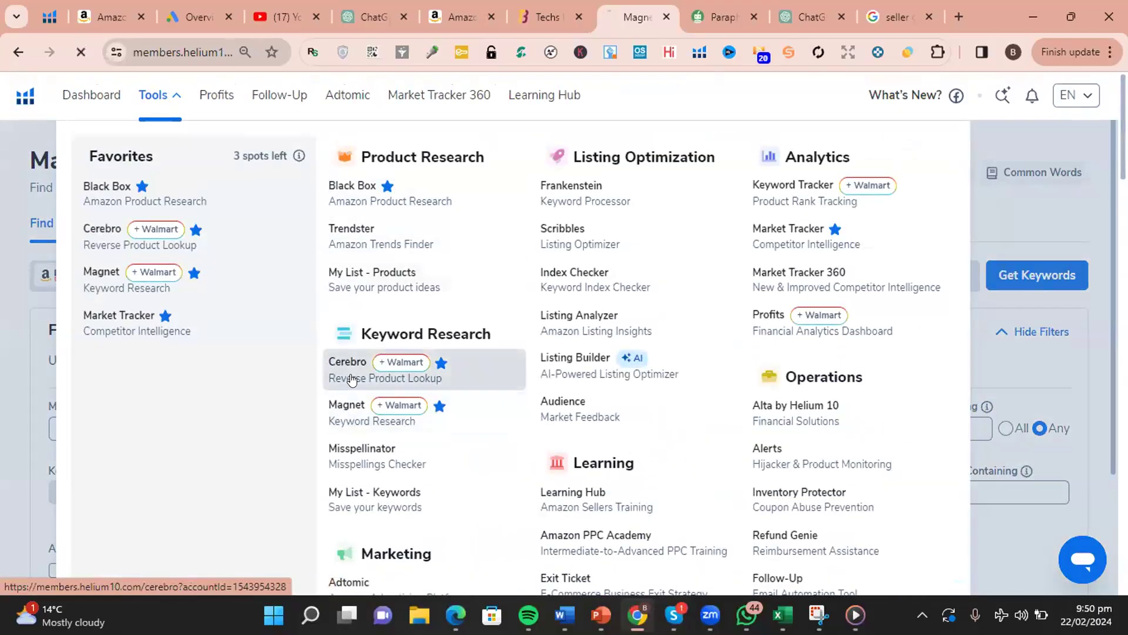
- Open amazon.com in a new browser tab, search for "potato ricer" and look over the listed products
{"action": "left_click", "coordinate": [468, 8]}
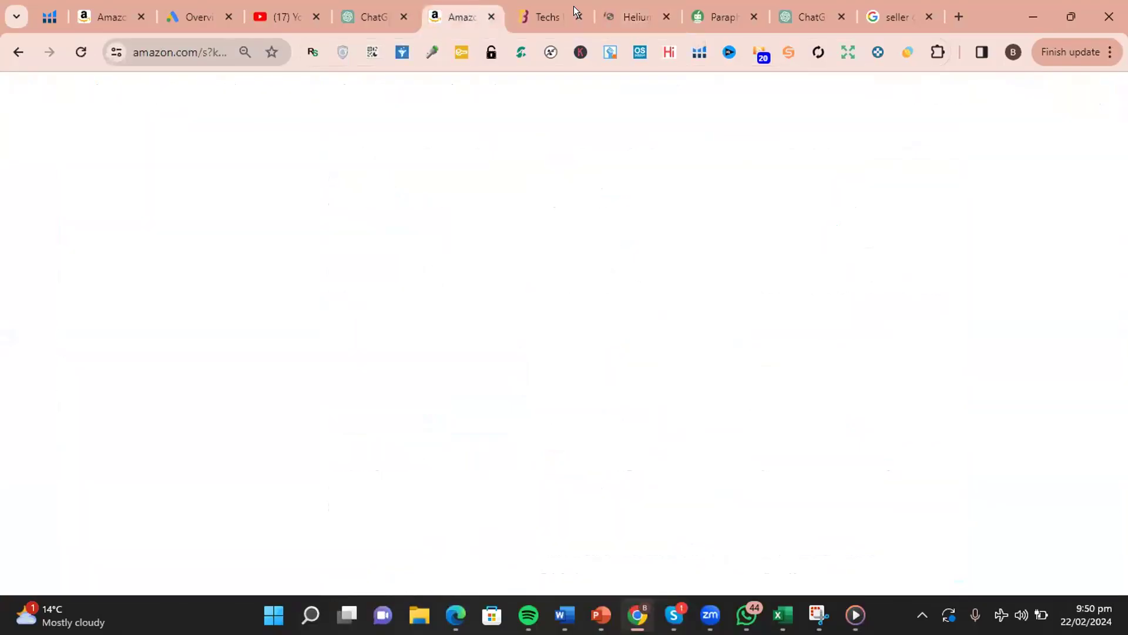
{"action": "left_click", "coordinate": [961, 12]}
{"action": "type", "text": "amazon.com"}
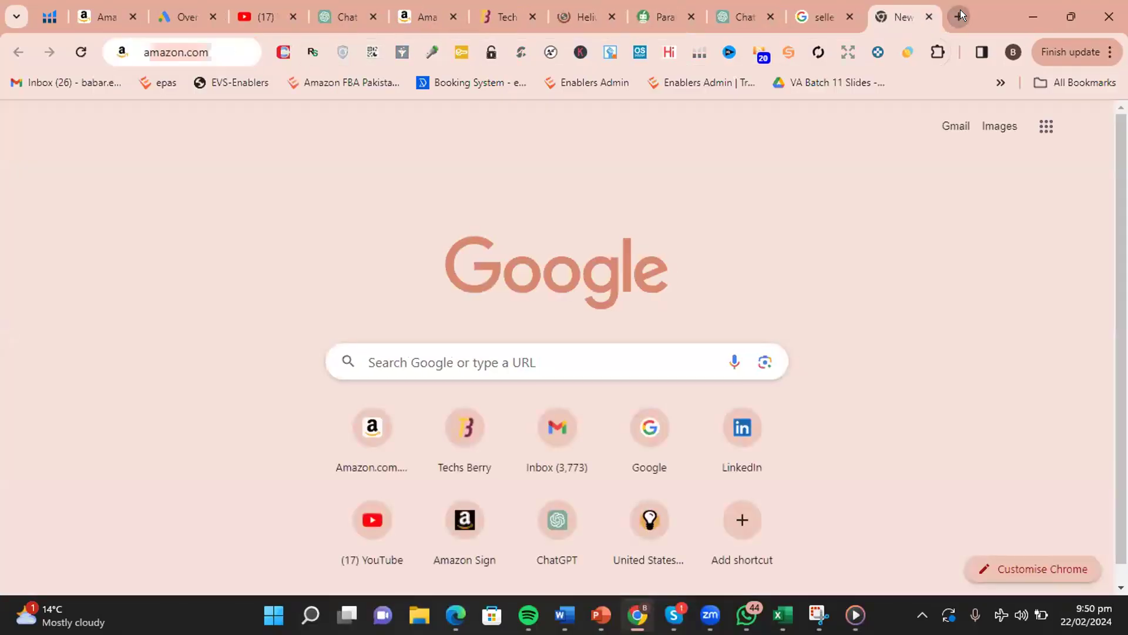
{"action": "key", "text": "Return"}
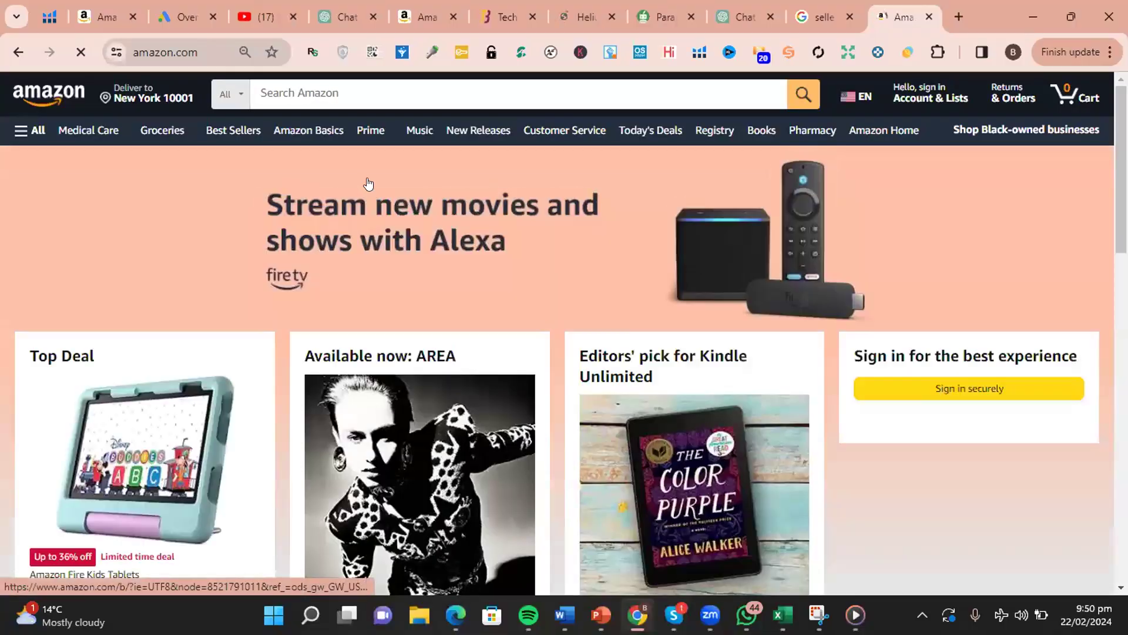
{"action": "left_click", "coordinate": [328, 92]}
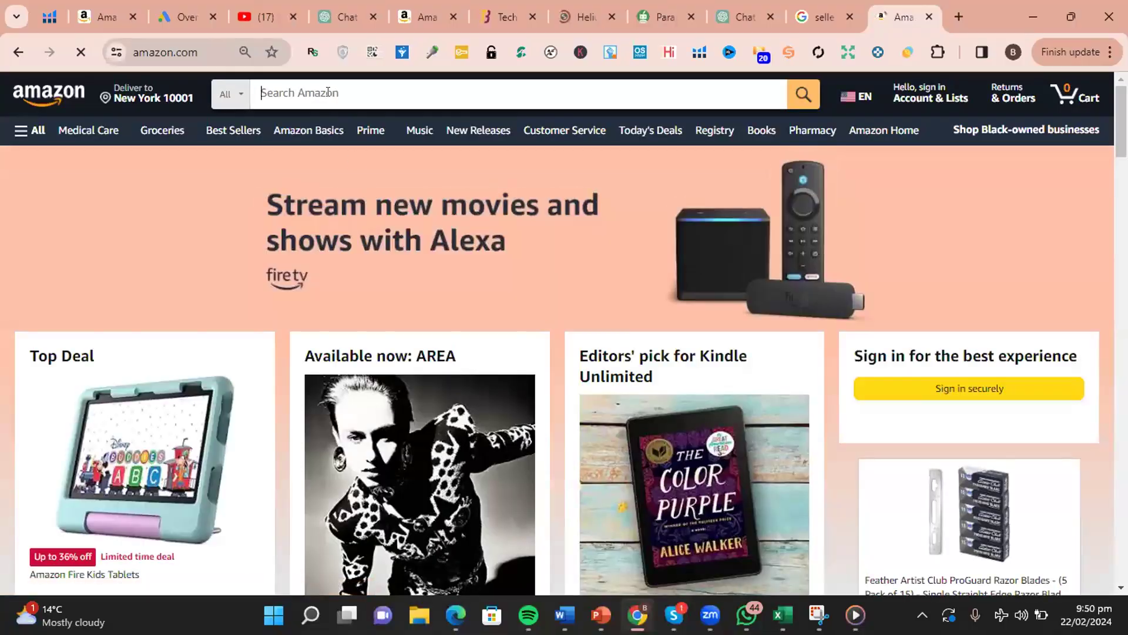
{"action": "type", "text": "potato ricer"}
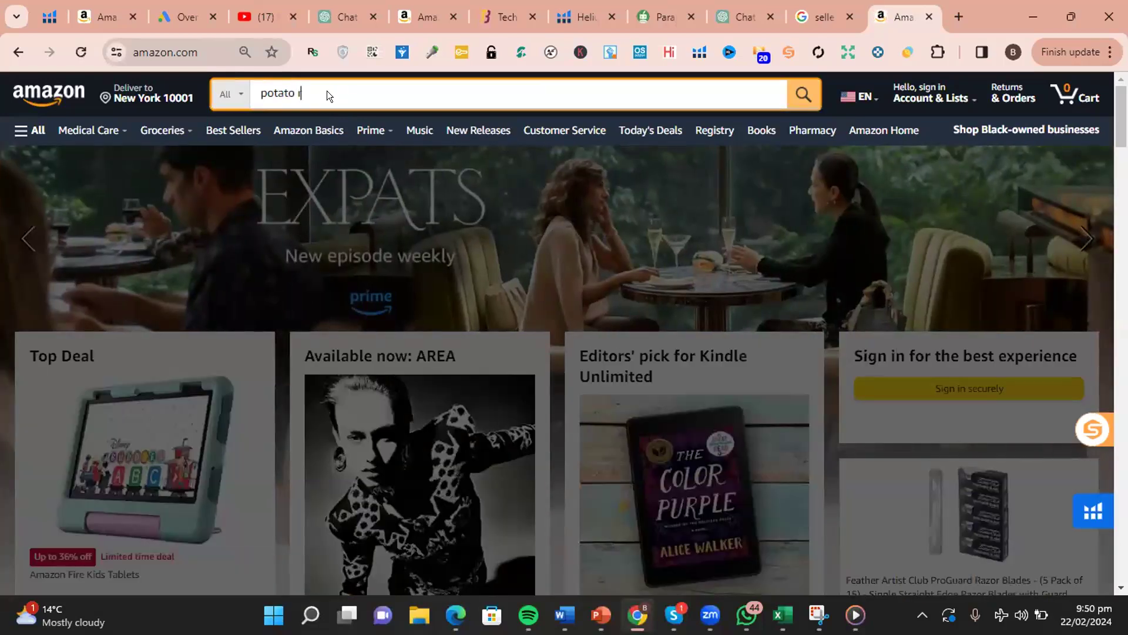
{"action": "key", "text": "Return"}
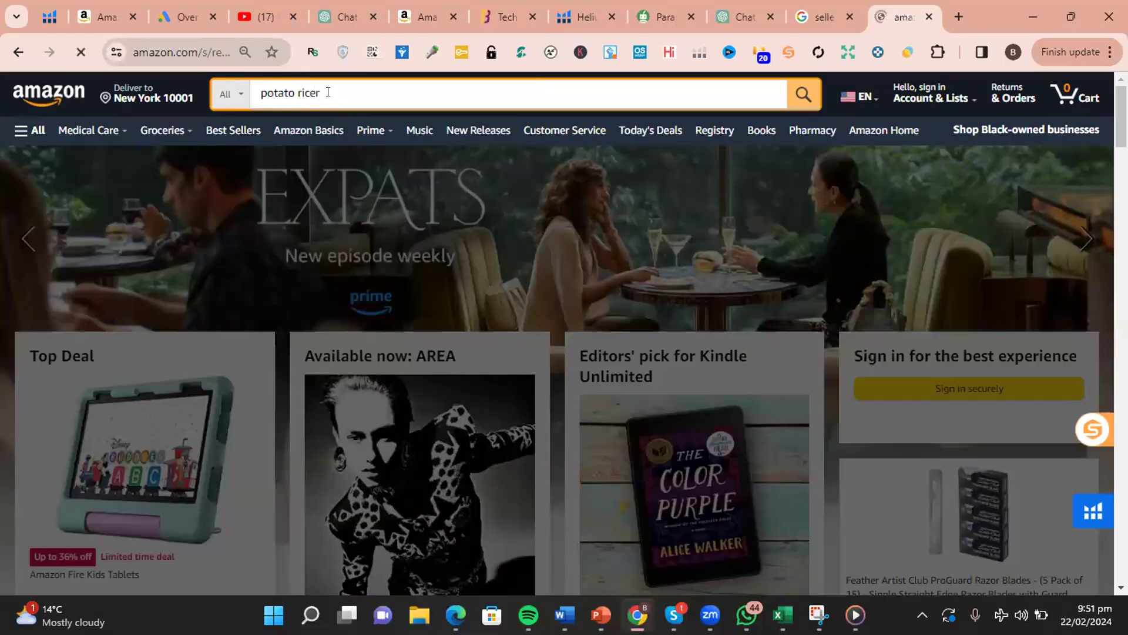
{"action": "scroll", "coordinate": [627, 336], "scroll_direction": "down", "scroll_amount": 7}
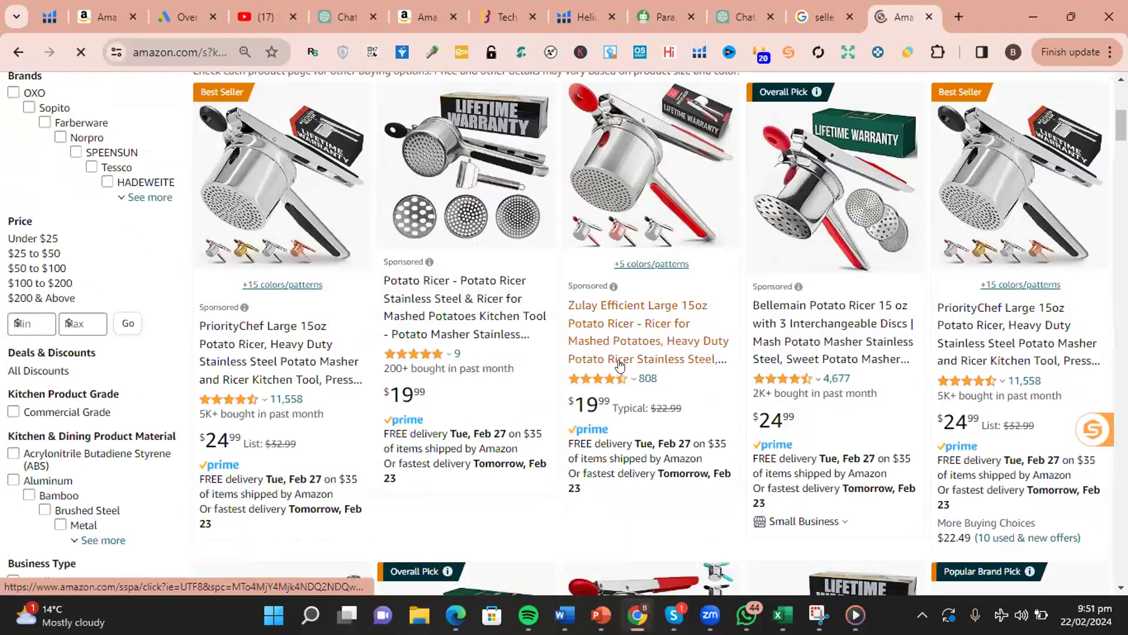
- Open the first PriorityChef potato ricer listing and copy its ASIN, B00MUEHPGQ, from the page address
{"action": "scroll", "coordinate": [619, 364], "scroll_direction": "up", "scroll_amount": 3}
{"action": "scroll", "coordinate": [250, 243], "scroll_direction": "down", "scroll_amount": 10}
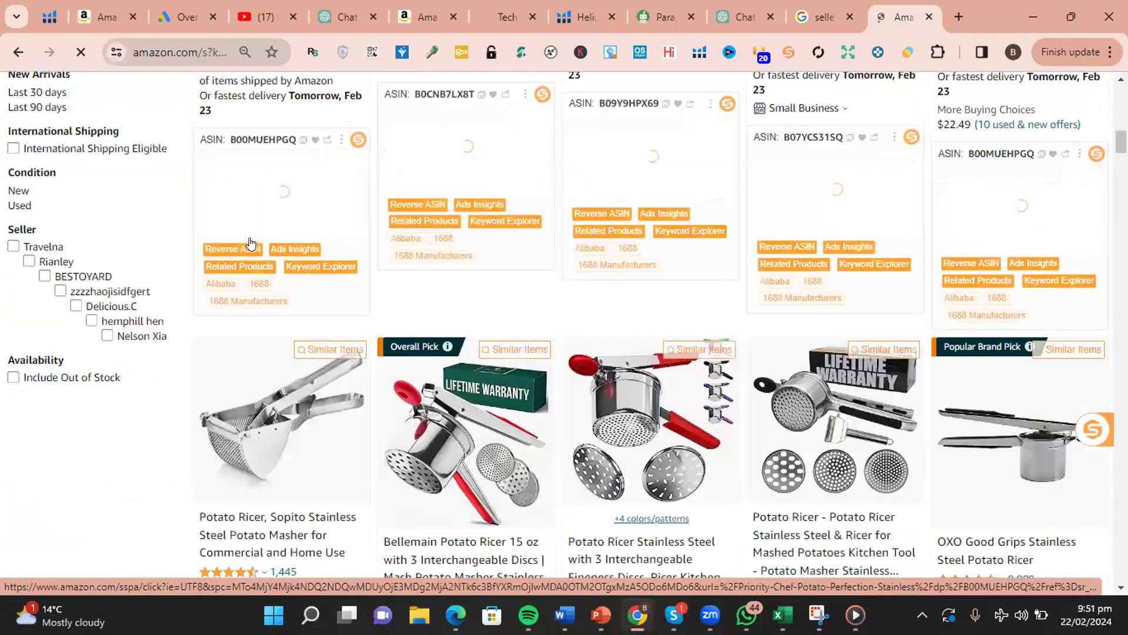
{"action": "left_click", "coordinate": [281, 232]}
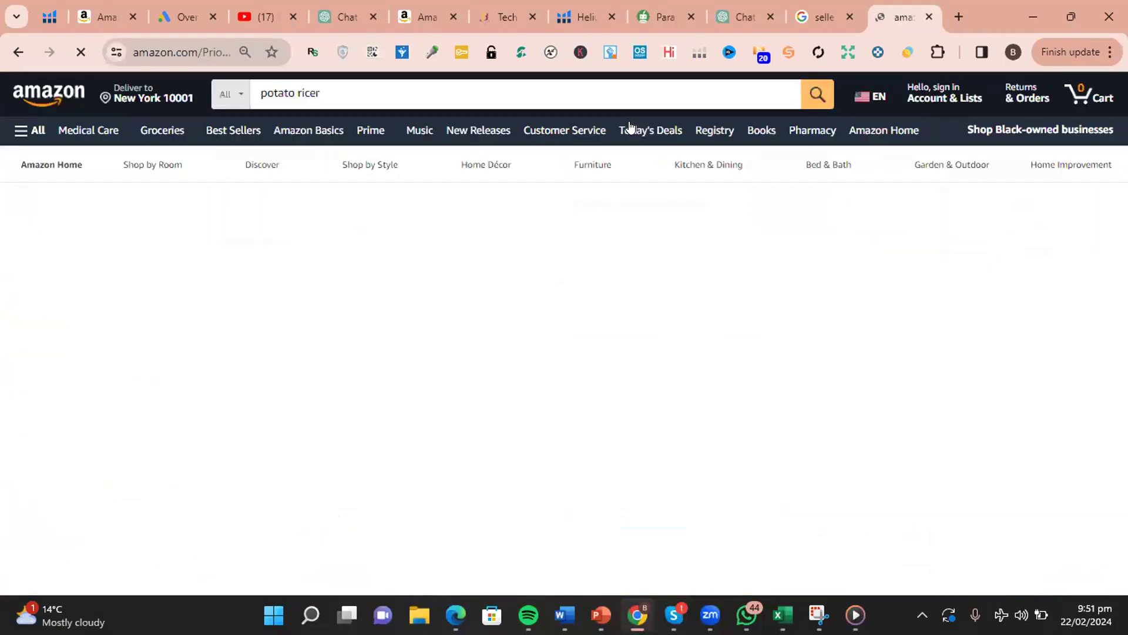
{"action": "left_click_drag", "start_coordinate": [203, 53], "coordinate": [243, 53]}
{"action": "left_click", "coordinate": [180, 52]}
{"action": "left_click", "coordinate": [185, 49]}
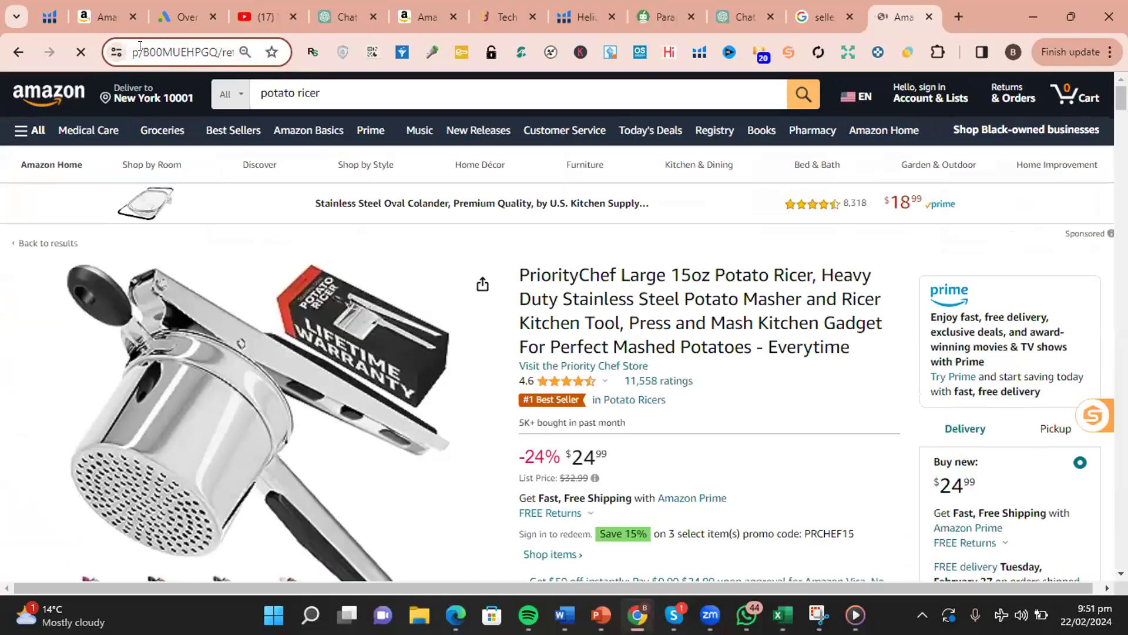
{"action": "left_click_drag", "start_coordinate": [143, 52], "coordinate": [218, 52]}
{"action": "key", "text": "ctrl+c"}
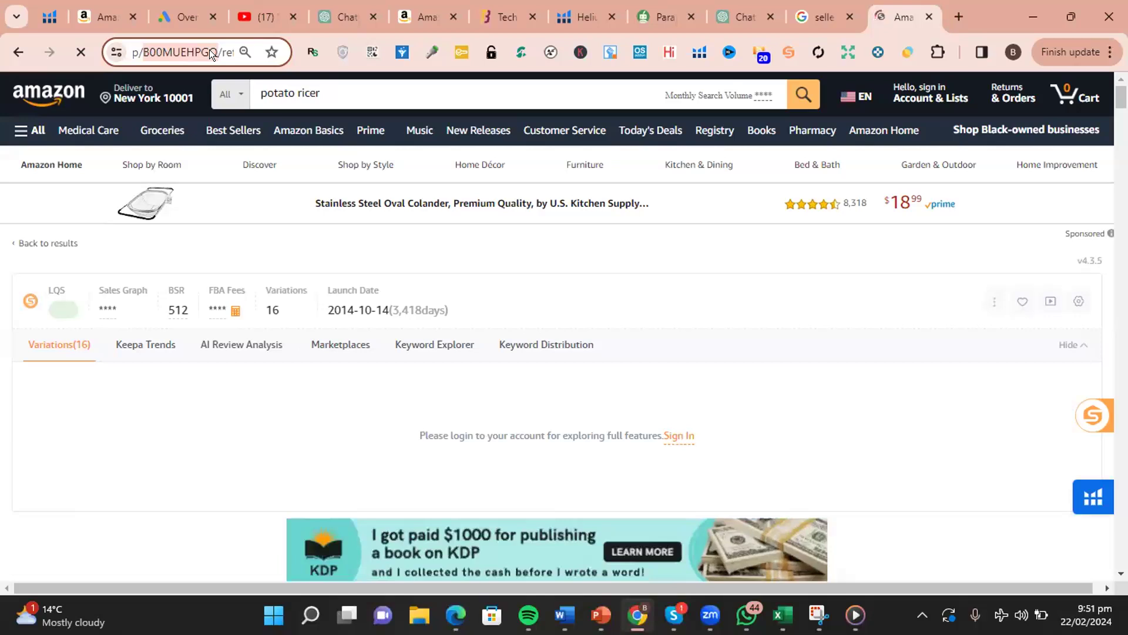
- Switch to Helium 10 Cerebro and run a new keyword search for the copied ASIN B00MUEHPGQ
{"action": "left_click", "coordinate": [576, 15]}
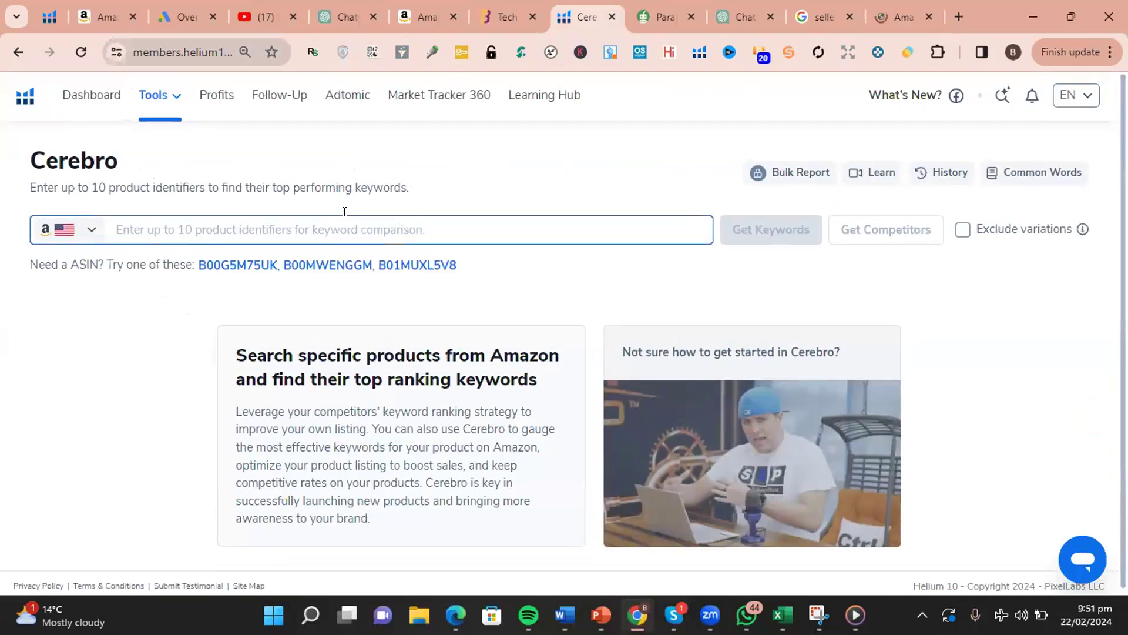
{"action": "key", "text": "ctrl+v"}
{"action": "left_click", "coordinate": [773, 222]}
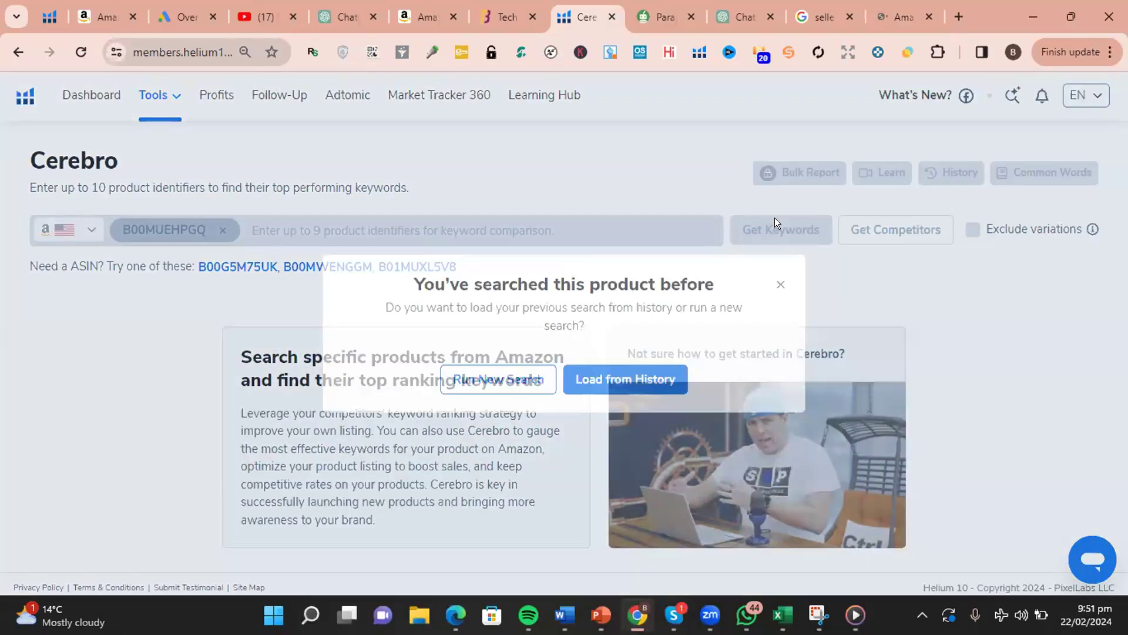
{"action": "left_click", "coordinate": [487, 365]}
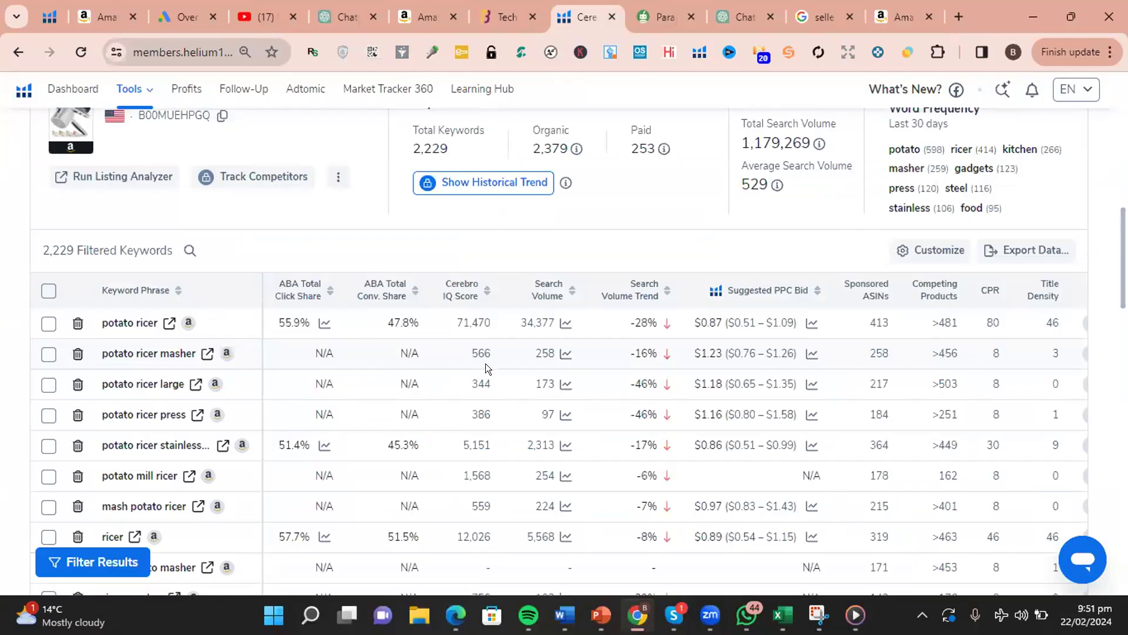
- Set the minimum search volume filter to 500 for the Cerebro keyword results
{"action": "scroll", "coordinate": [485, 366], "scroll_direction": "down", "scroll_amount": 3}
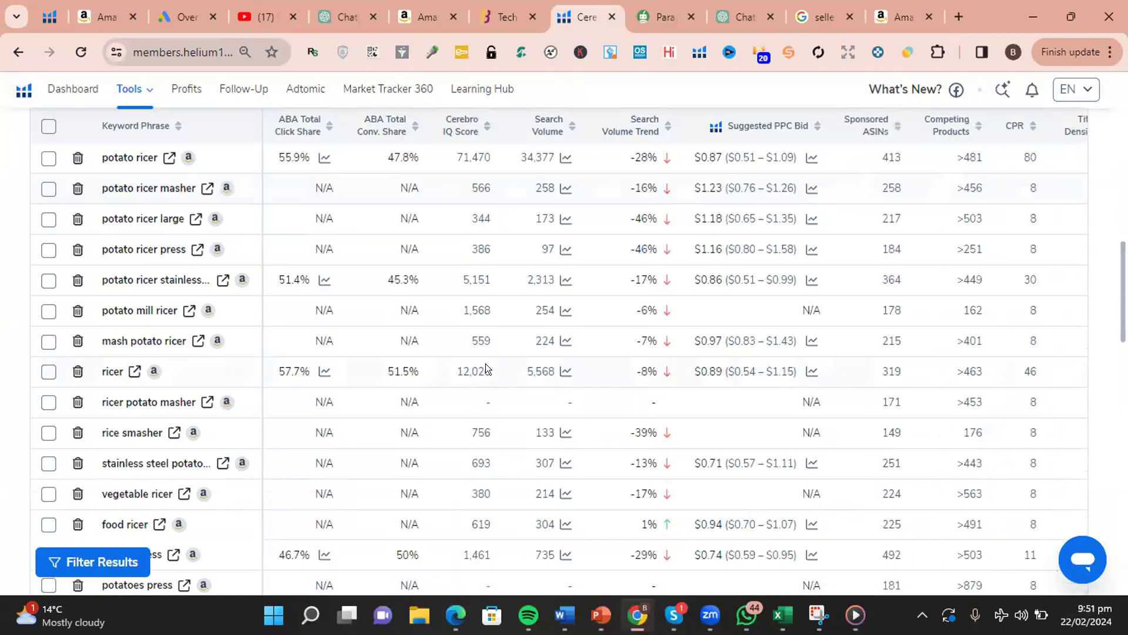
{"action": "scroll", "coordinate": [485, 367], "scroll_direction": "up", "scroll_amount": 10}
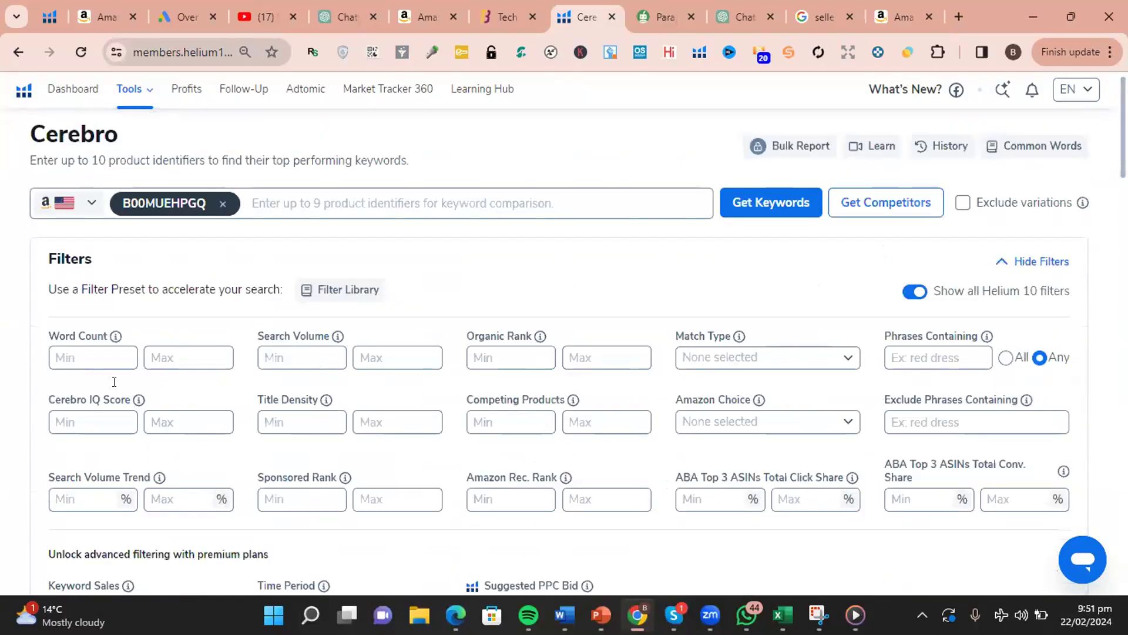
{"action": "left_click", "coordinate": [303, 379]}
{"action": "type", "text": "500"}
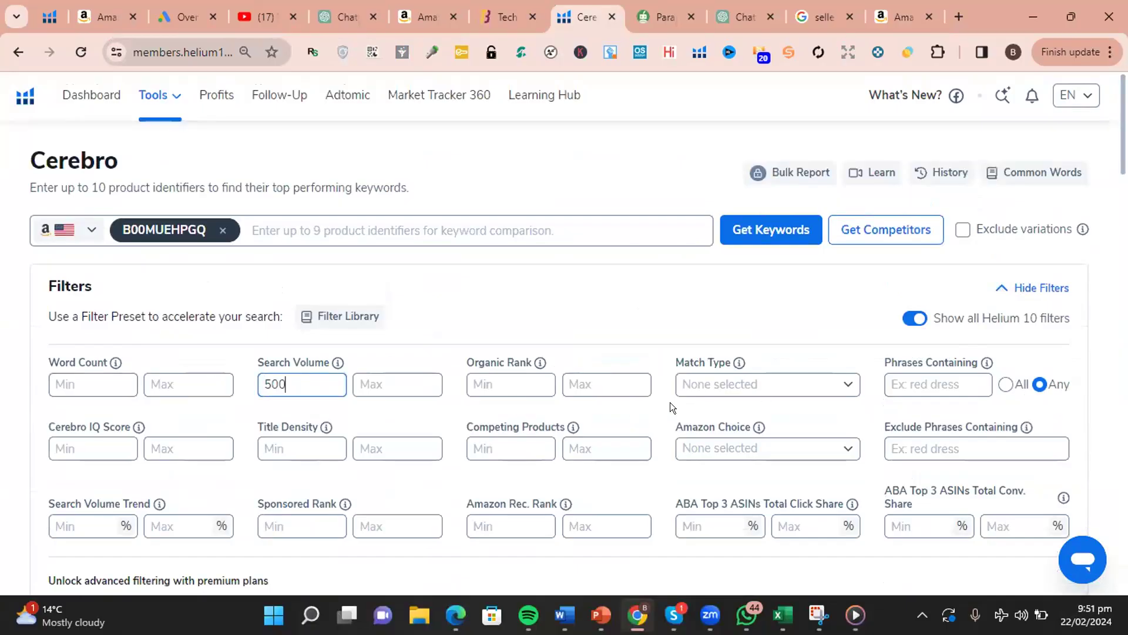
- Set the organic rank filter from 1 to 48 and apply the filters to the keyword results
{"action": "scroll", "coordinate": [511, 315], "scroll_direction": "down", "scroll_amount": 2}
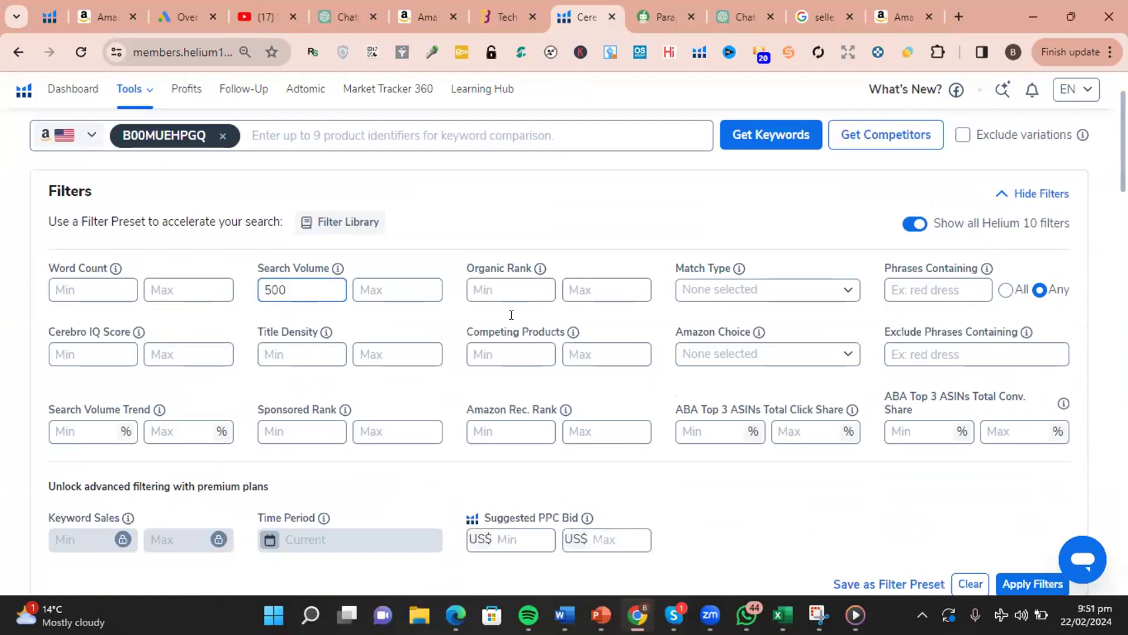
{"action": "left_click", "coordinate": [508, 289]}
{"action": "type", "text": "1"}
{"action": "key", "text": "Tab"}
{"action": "type", "text": "49"}
{"action": "key", "text": "BackSpace"}
{"action": "type", "text": "8"}
{"action": "scroll", "coordinate": [507, 289], "scroll_direction": "down", "scroll_amount": 1}
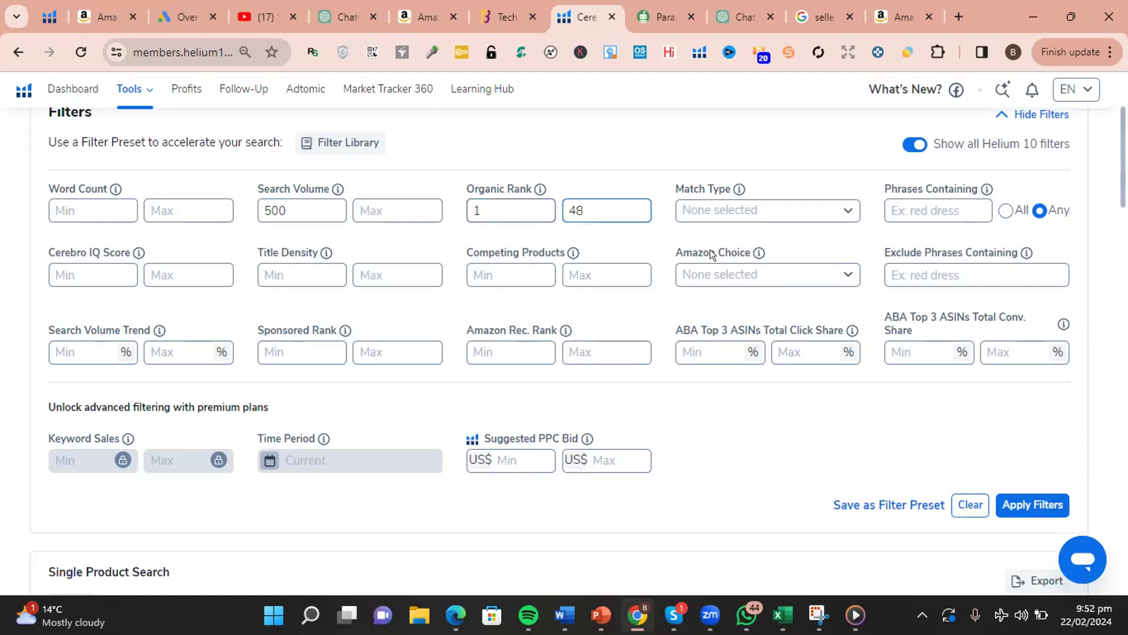
{"action": "scroll", "coordinate": [1106, 197], "scroll_direction": "down", "scroll_amount": 3}
{"action": "left_click", "coordinate": [1022, 252]}
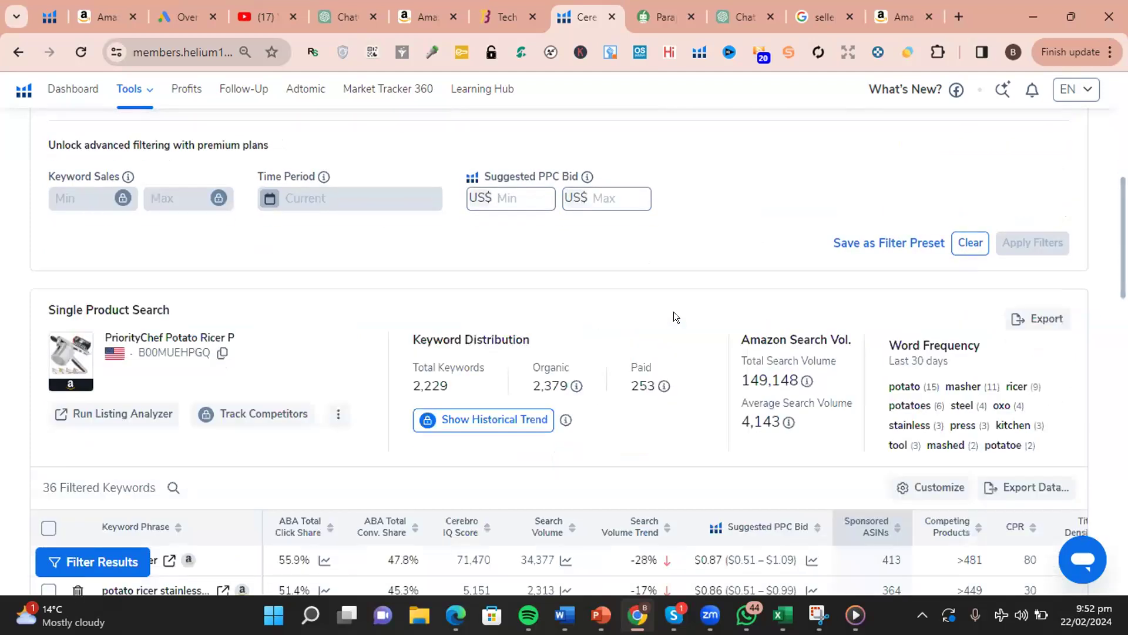
- Examine the filtered keyword list for phrases and search volumes relevant to the potato ricer
{"action": "scroll", "coordinate": [673, 311], "scroll_direction": "down", "scroll_amount": 3}
{"action": "scroll", "coordinate": [674, 312], "scroll_direction": "down", "scroll_amount": 3}
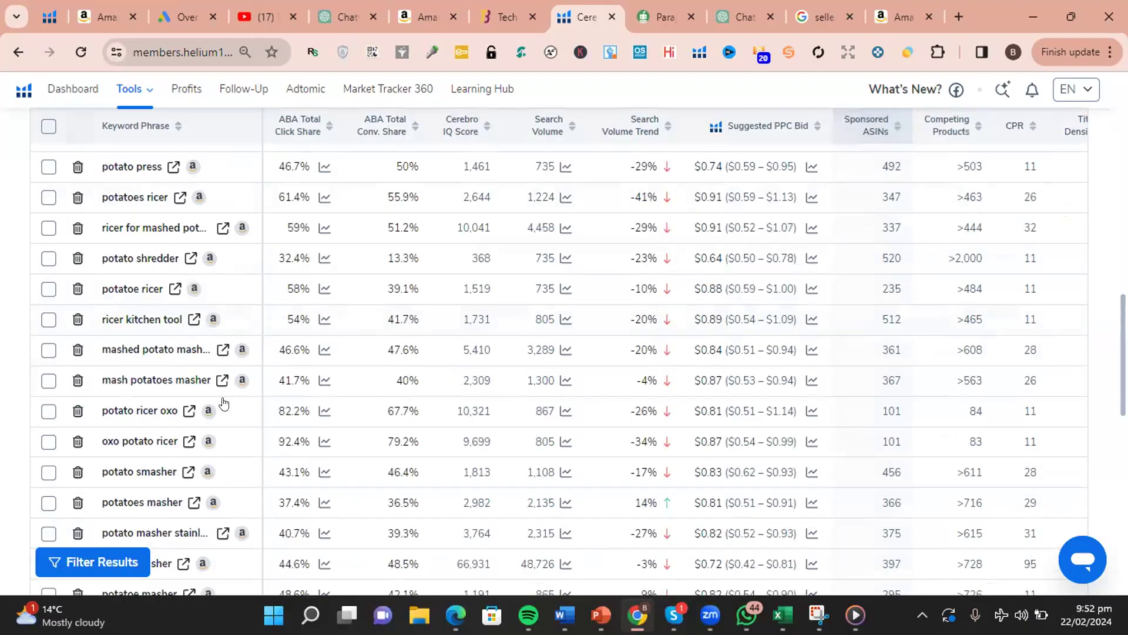
{"action": "scroll", "coordinate": [223, 400], "scroll_direction": "down", "scroll_amount": 3}
{"action": "scroll", "coordinate": [222, 399], "scroll_direction": "up", "scroll_amount": 4}
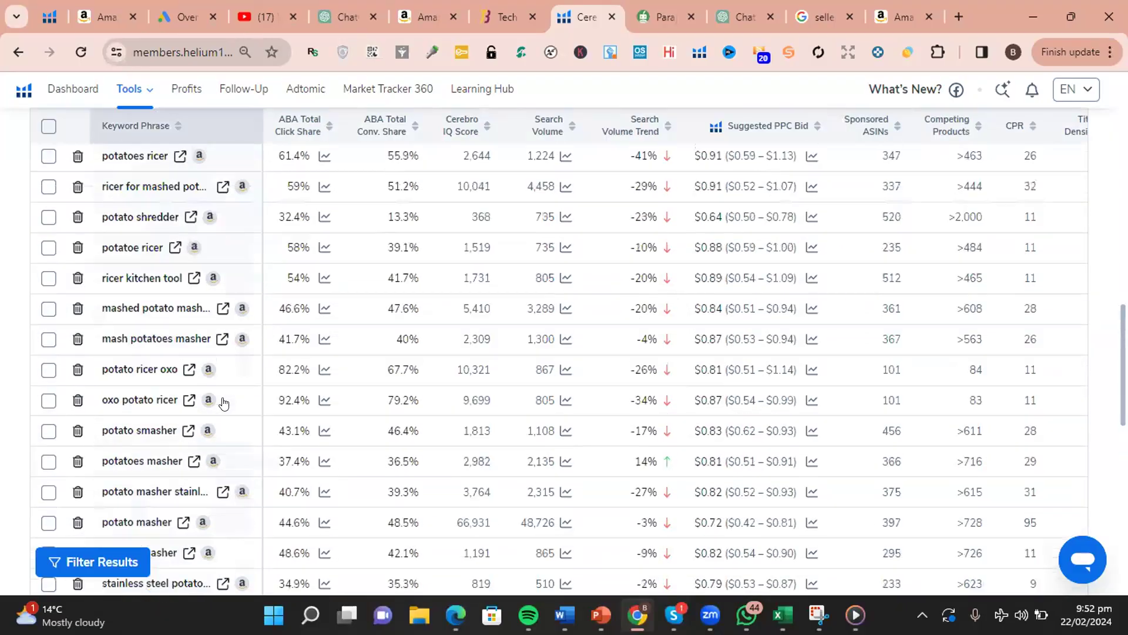
{"action": "scroll", "coordinate": [238, 513], "scroll_direction": "up", "scroll_amount": 10}
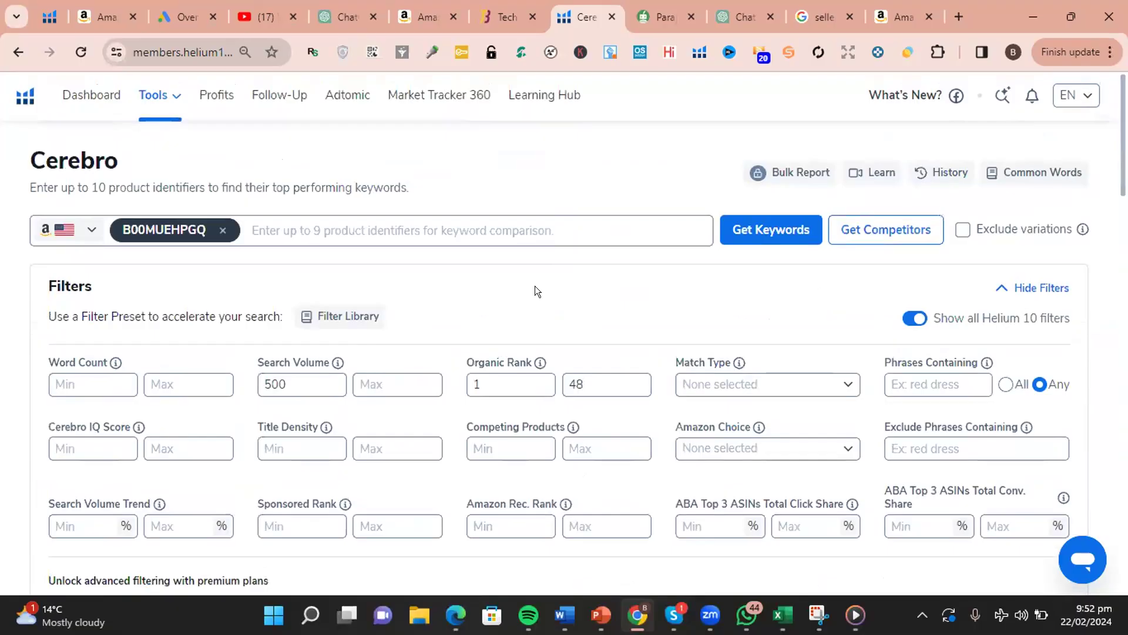
{"action": "scroll", "coordinate": [535, 287], "scroll_direction": "down", "scroll_amount": 10}
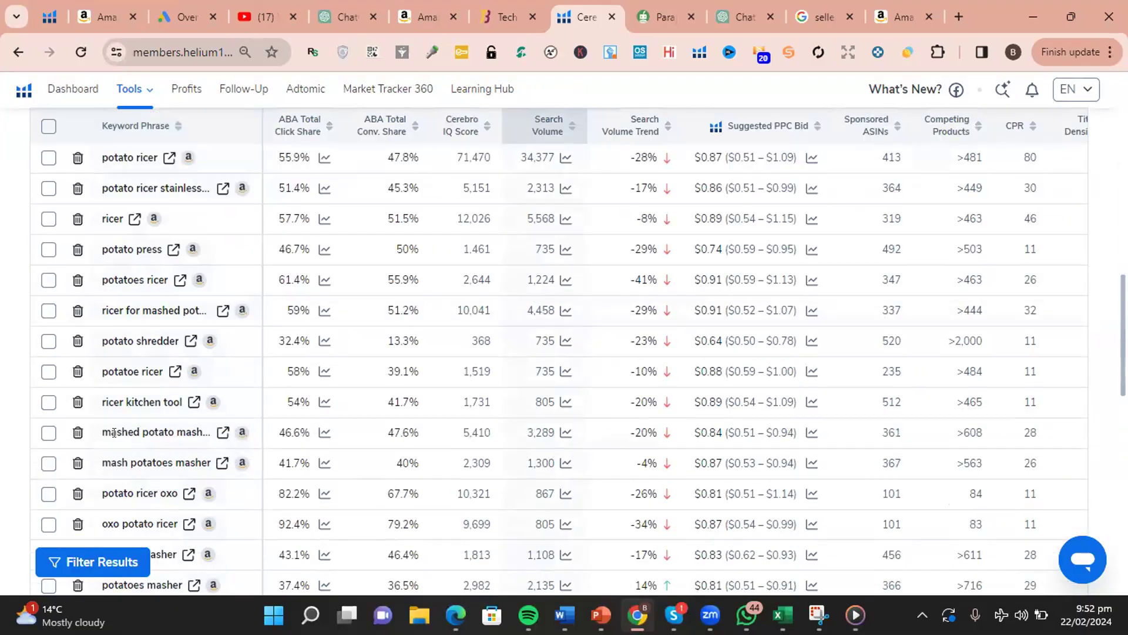
{"action": "mouse_move", "coordinate": [133, 431]}
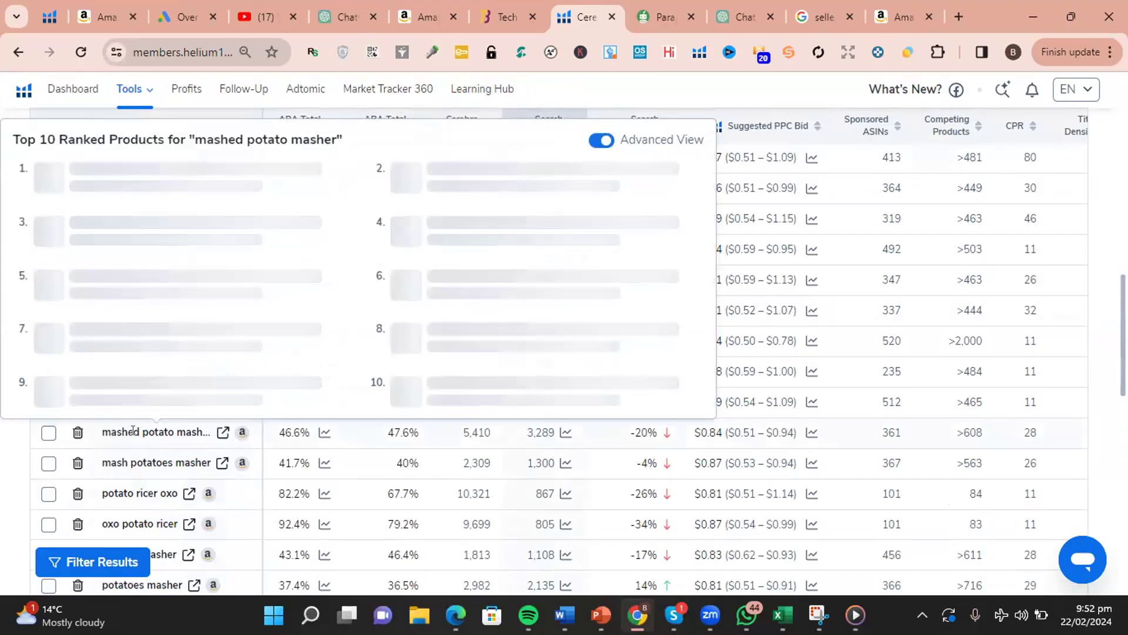
{"action": "scroll", "coordinate": [133, 431], "scroll_direction": "down", "scroll_amount": 1}
{"action": "scroll", "coordinate": [133, 431], "scroll_direction": "down", "scroll_amount": 2}
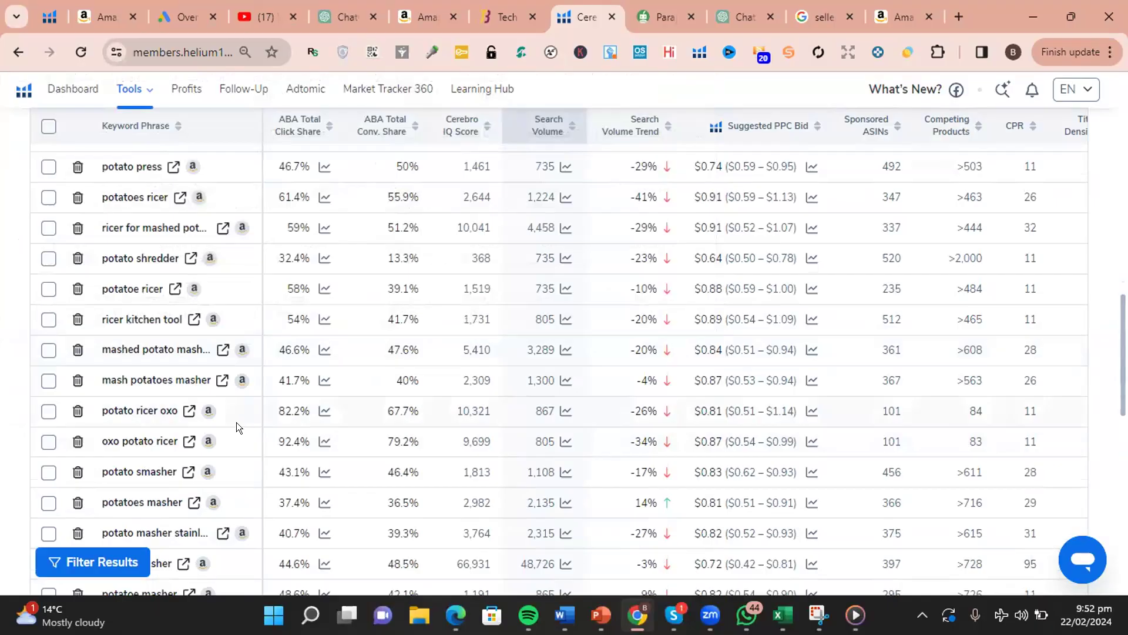
{"action": "scroll", "coordinate": [236, 422], "scroll_direction": "down", "scroll_amount": 3}
{"action": "scroll", "coordinate": [237, 422], "scroll_direction": "down", "scroll_amount": 2}
{"action": "scroll", "coordinate": [236, 422], "scroll_direction": "down", "scroll_amount": 2}
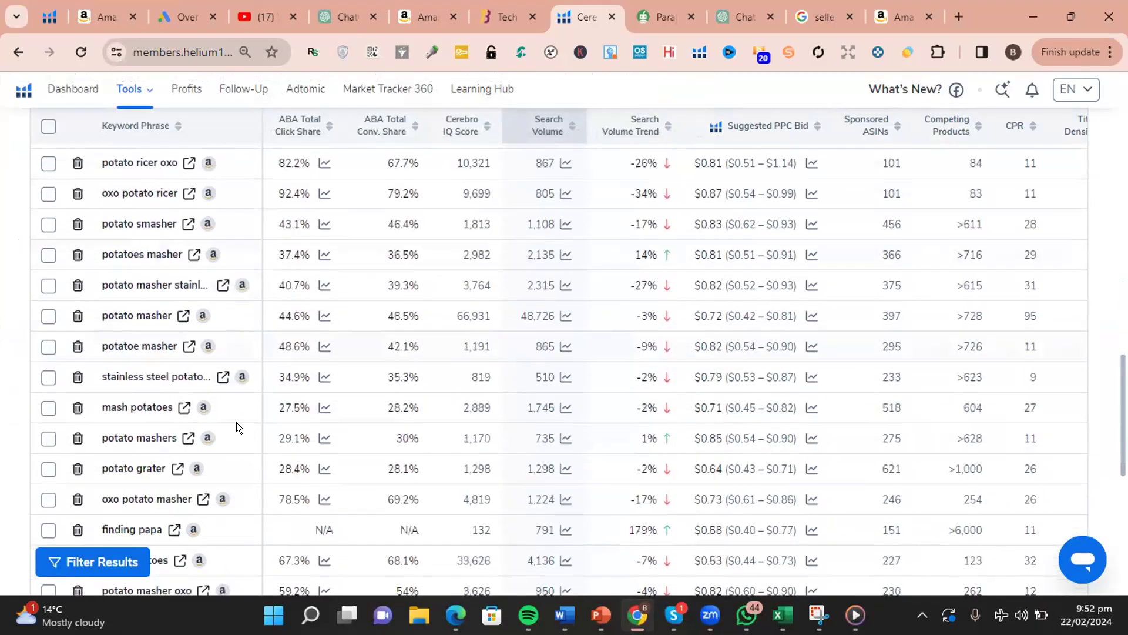
{"action": "scroll", "coordinate": [236, 422], "scroll_direction": "up", "scroll_amount": 5}
{"action": "scroll", "coordinate": [236, 422], "scroll_direction": "down", "scroll_amount": 10}
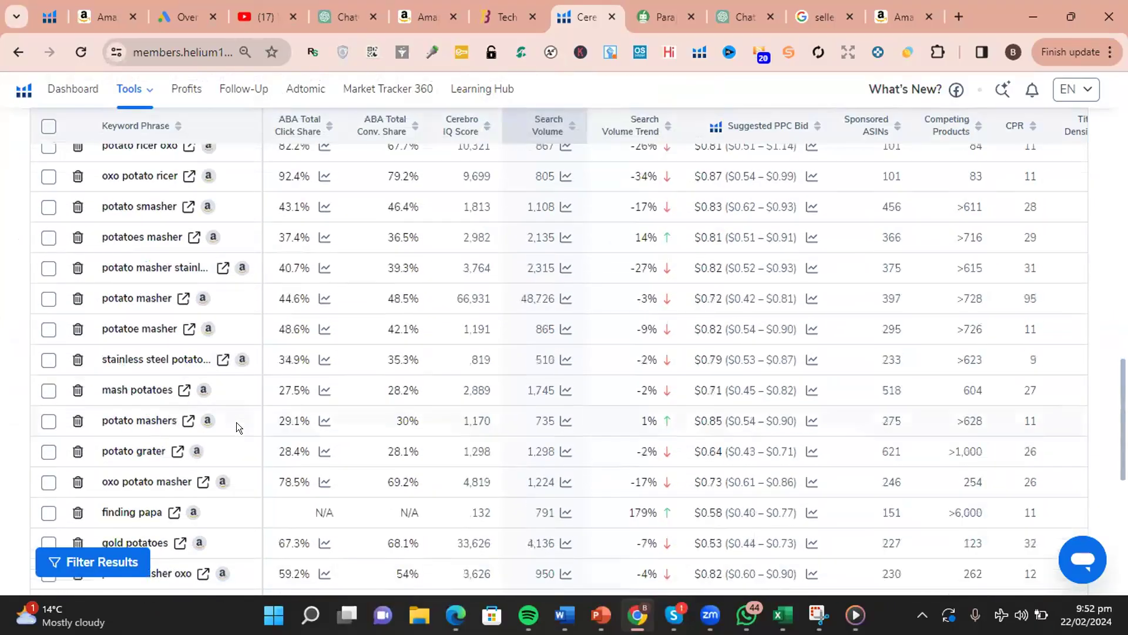
{"action": "scroll", "coordinate": [235, 434], "scroll_direction": "down", "scroll_amount": 2}
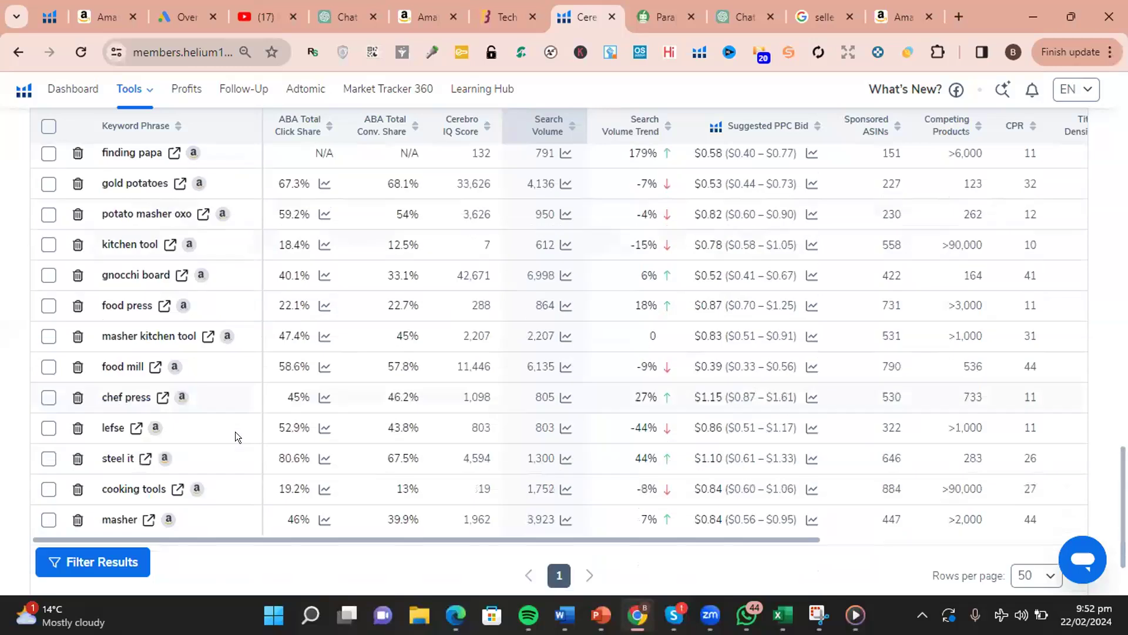
{"action": "scroll", "coordinate": [235, 435], "scroll_direction": "up", "scroll_amount": 10}
{"action": "scroll", "coordinate": [234, 435], "scroll_direction": "up", "scroll_amount": 4}
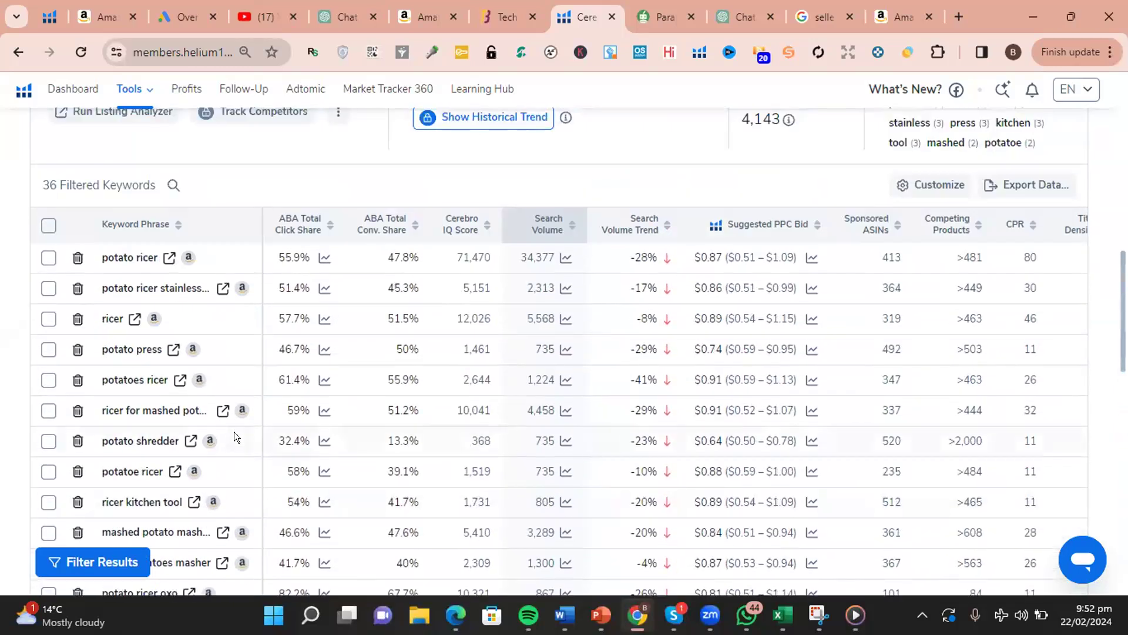
{"action": "scroll", "coordinate": [647, 391], "scroll_direction": "up", "scroll_amount": 15}
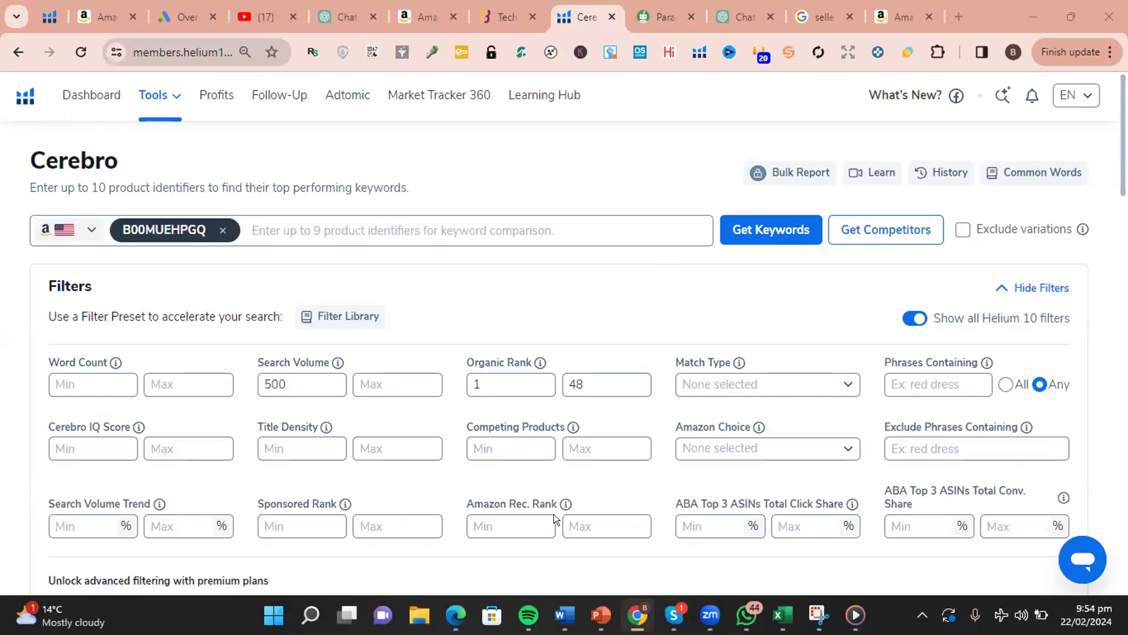
- Switch to the Amazon results for "baby hooded towel" and look over the listed competitor products
{"action": "left_click", "coordinate": [434, 20]}
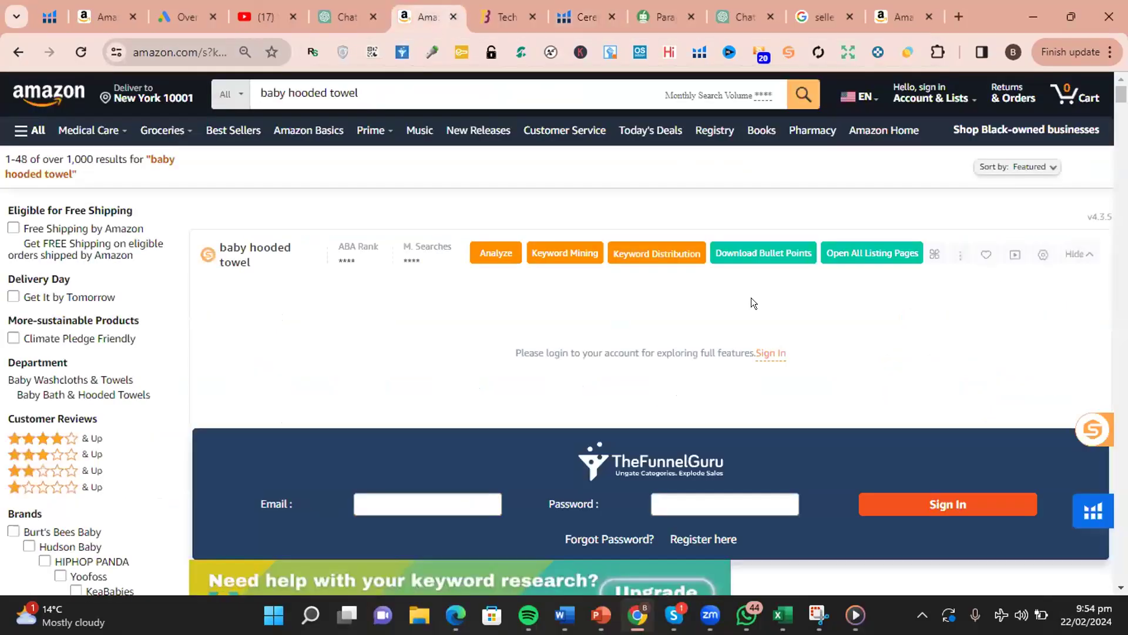
{"action": "scroll", "coordinate": [894, 218], "scroll_direction": "down", "scroll_amount": 7}
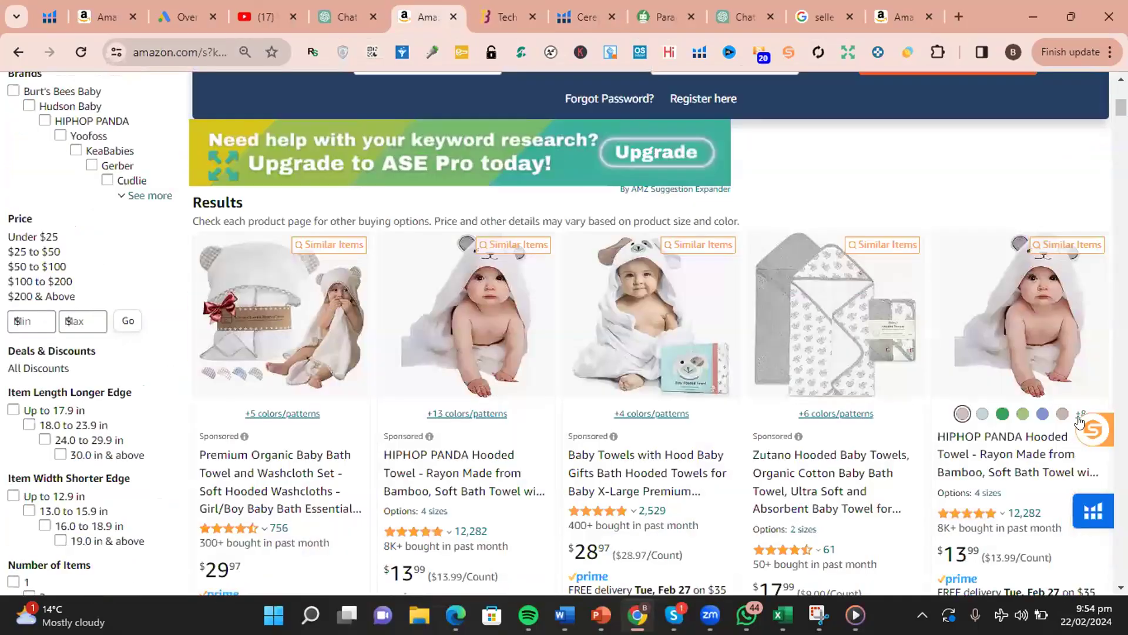
{"action": "scroll", "coordinate": [930, 153], "scroll_direction": "down", "scroll_amount": 1}
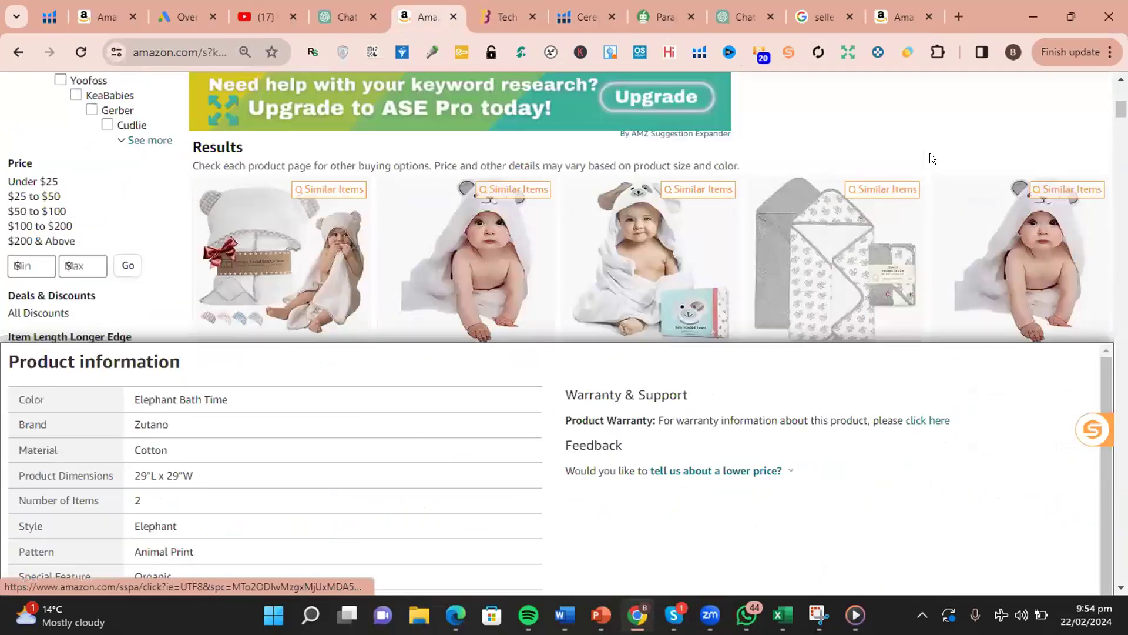
{"action": "scroll", "coordinate": [949, 101], "scroll_direction": "up", "scroll_amount": 3}
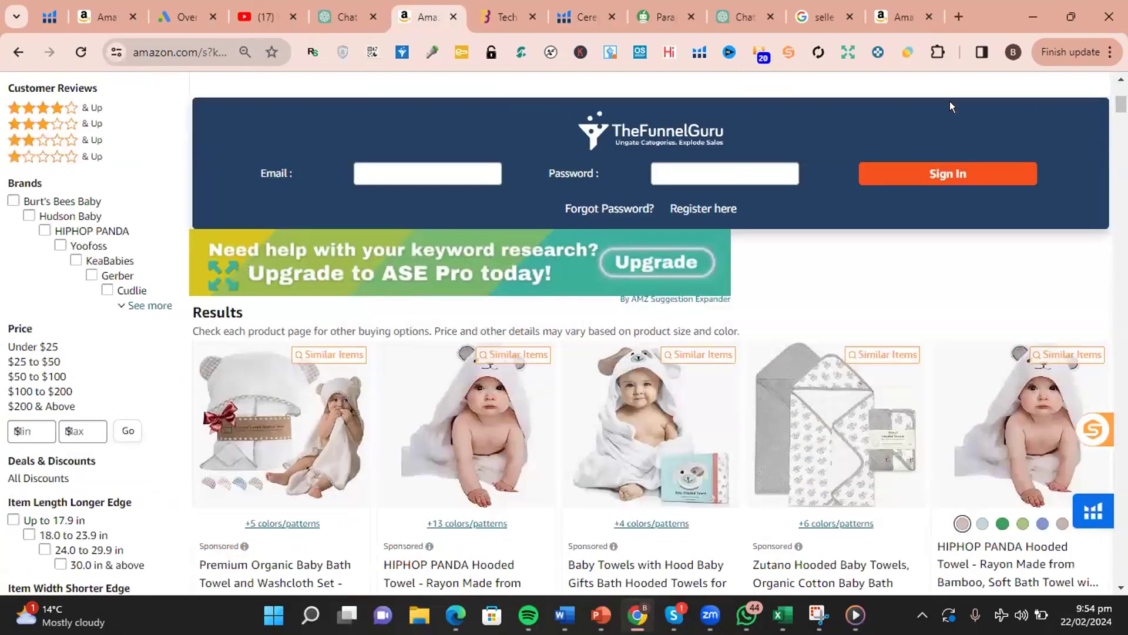
{"action": "scroll", "coordinate": [950, 101], "scroll_direction": "down", "scroll_amount": 3}
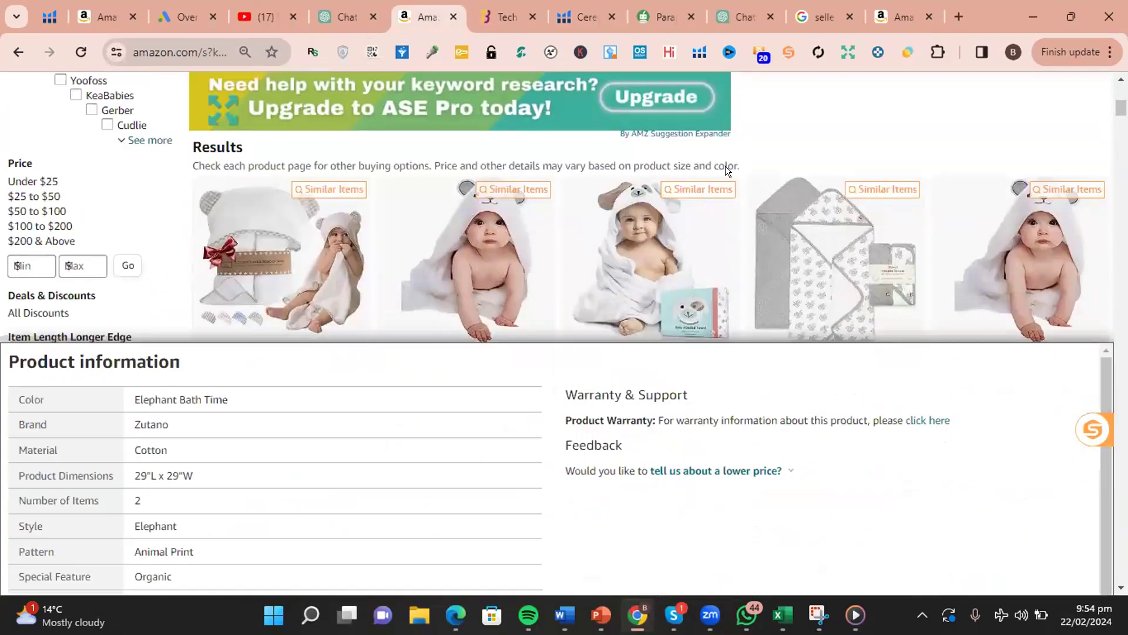
{"action": "scroll", "coordinate": [834, 121], "scroll_direction": "down", "scroll_amount": 4}
{"action": "scroll", "coordinate": [817, 131], "scroll_direction": "up", "scroll_amount": 4}
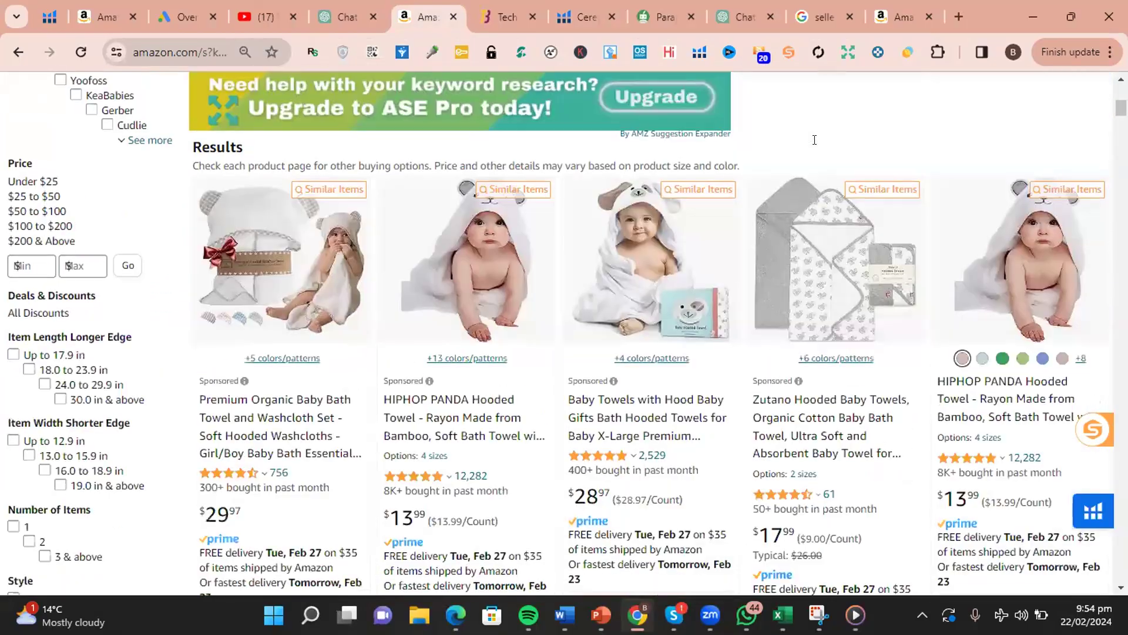
{"action": "scroll", "coordinate": [815, 145], "scroll_direction": "down", "scroll_amount": 6}
{"action": "scroll", "coordinate": [546, 138], "scroll_direction": "down", "scroll_amount": 15}
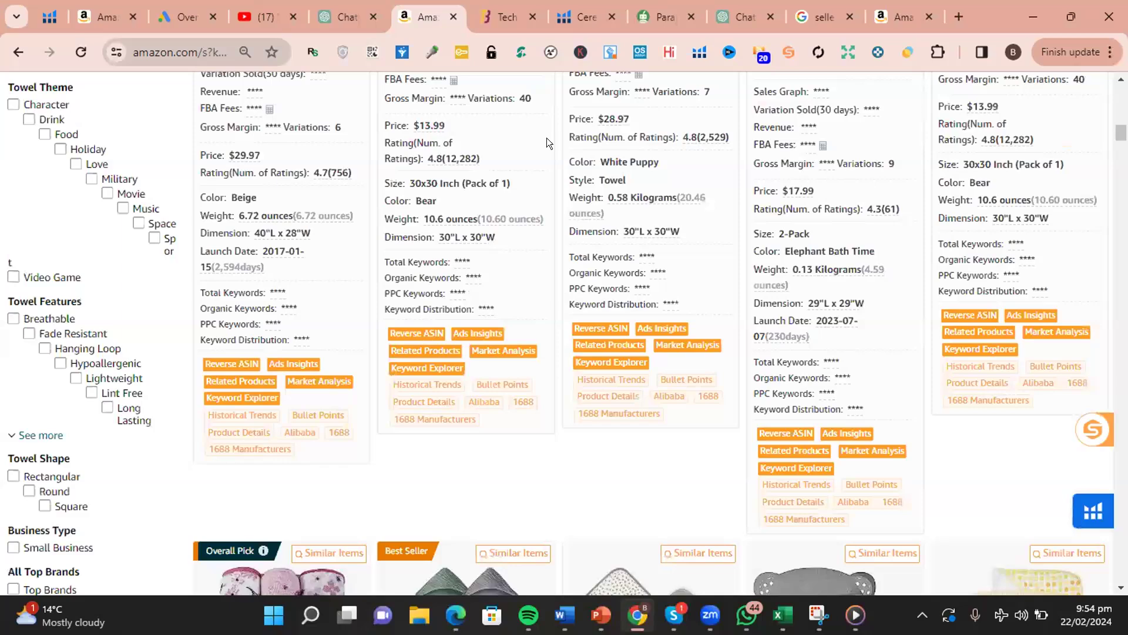
{"action": "scroll", "coordinate": [546, 138], "scroll_direction": "up", "scroll_amount": 1}
{"action": "scroll", "coordinate": [546, 139], "scroll_direction": "down", "scroll_amount": 3}
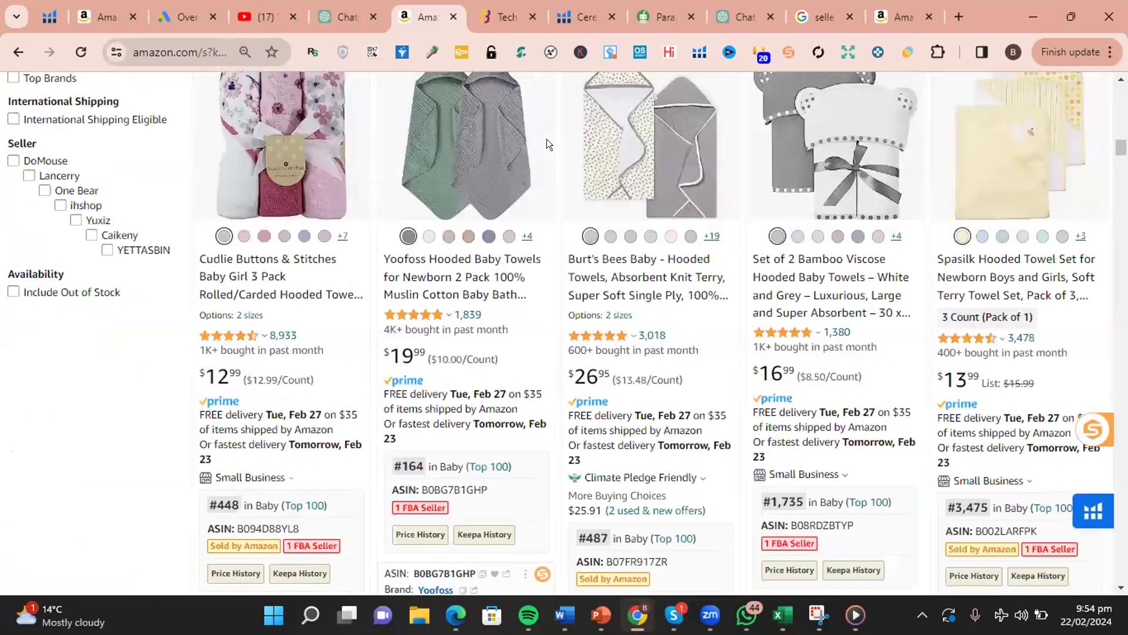
{"action": "scroll", "coordinate": [389, 238], "scroll_direction": "down", "scroll_amount": 3}
{"action": "scroll", "coordinate": [999, 180], "scroll_direction": "up", "scroll_amount": 15}
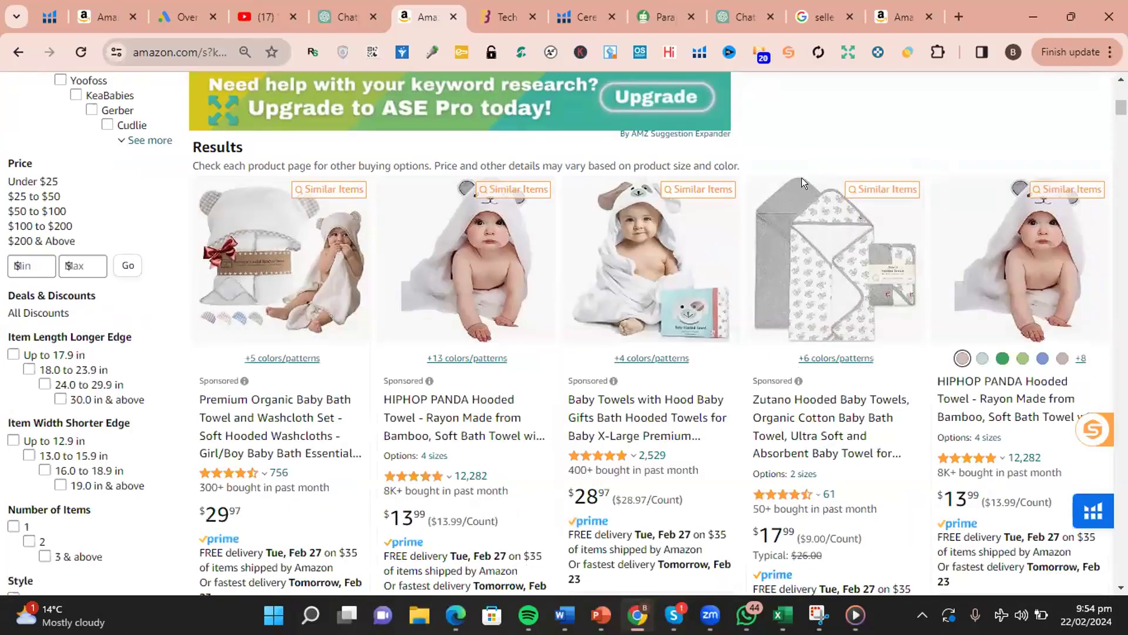
- Open the HIPHOP PANDA bear hooded towel and the FOREVERPURE white puppy towel listings in separate new tabs
{"action": "mouse_move", "coordinate": [509, 243]}
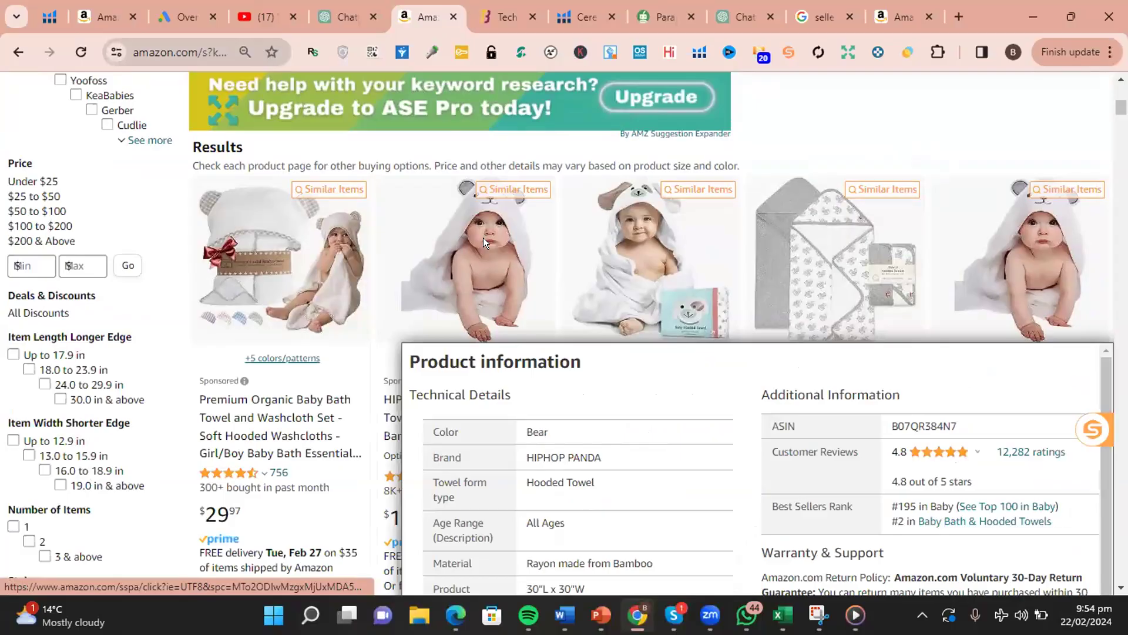
{"action": "right_click", "coordinate": [483, 238]}
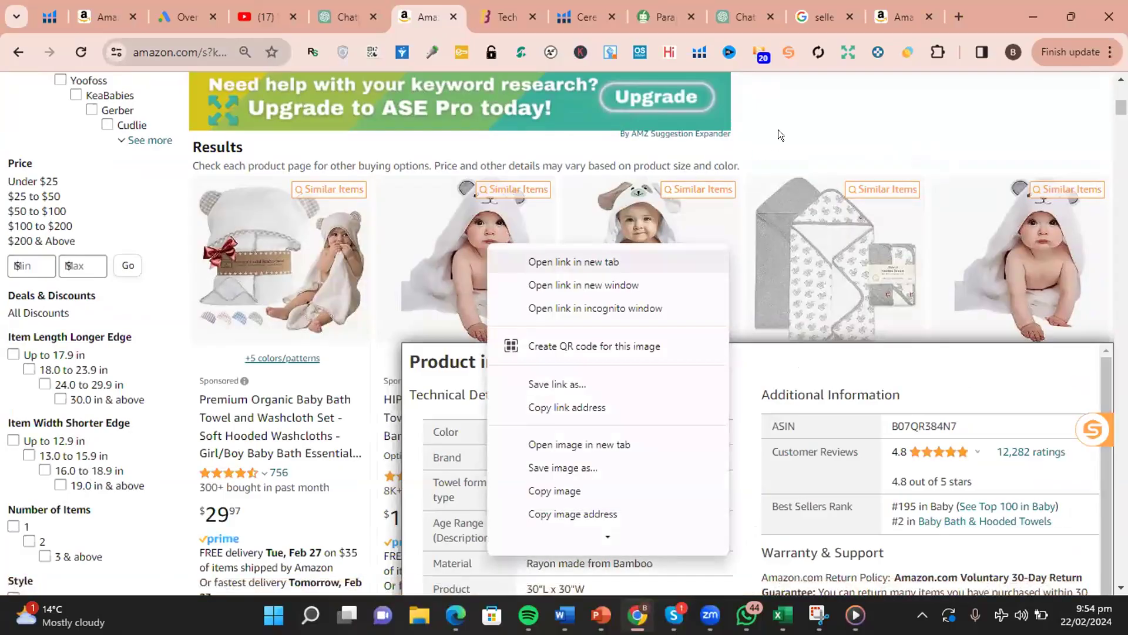
{"action": "left_click", "coordinate": [574, 262]}
{"action": "mouse_move", "coordinate": [652, 249]}
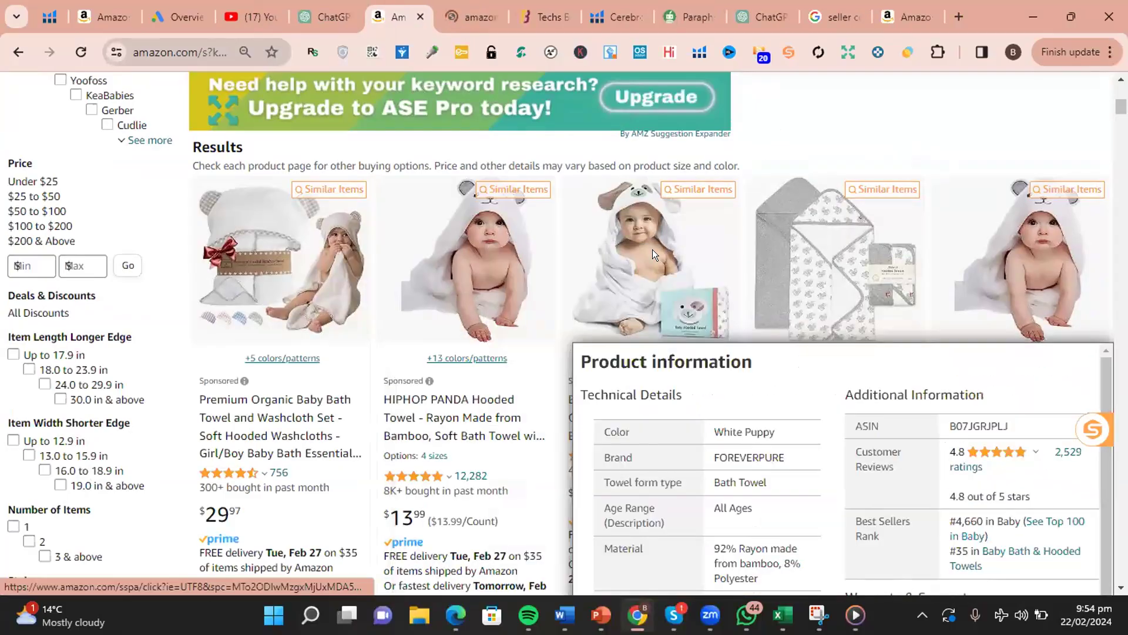
{"action": "right_click", "coordinate": [655, 255]}
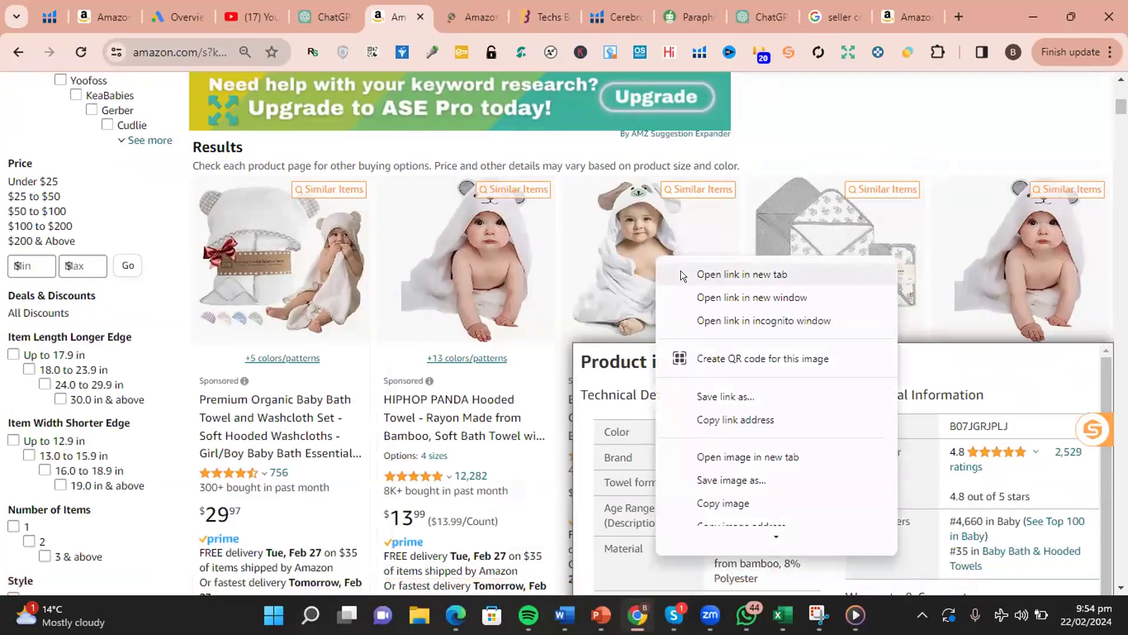
{"action": "left_click", "coordinate": [681, 270]}
- Open the KeaBabies lamb hooded towel listing from the "Trending now" results in a new tab
{"action": "scroll", "coordinate": [781, 117], "scroll_direction": "down", "scroll_amount": 1}
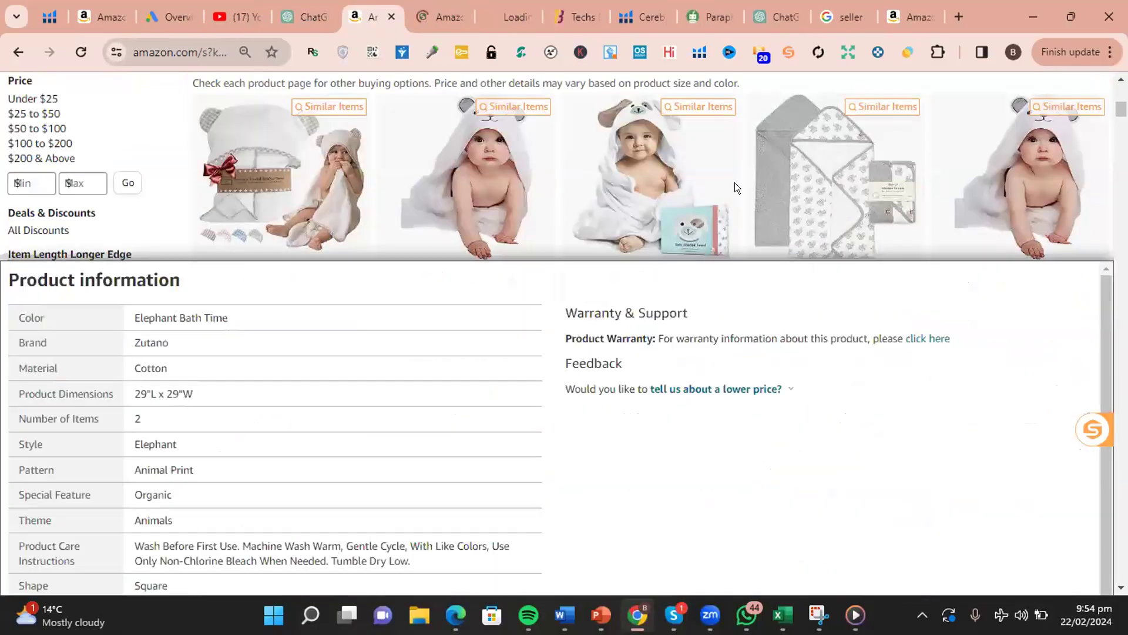
{"action": "scroll", "coordinate": [614, 237], "scroll_direction": "down", "scroll_amount": 1}
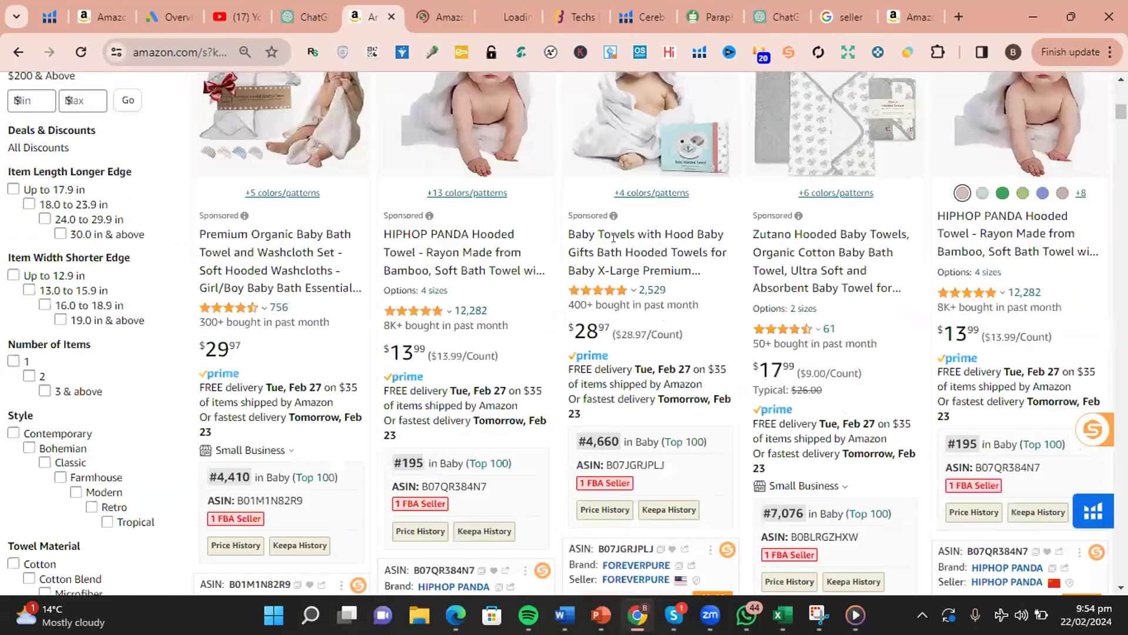
{"action": "scroll", "coordinate": [605, 245], "scroll_direction": "down", "scroll_amount": 1}
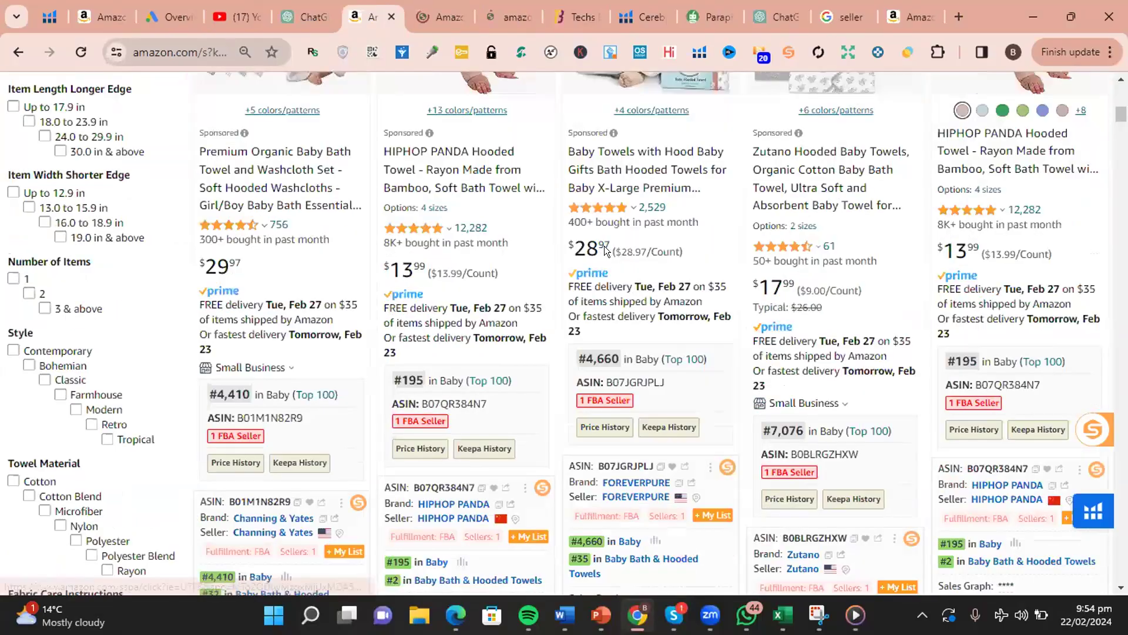
{"action": "scroll", "coordinate": [604, 246], "scroll_direction": "down", "scroll_amount": 5}
{"action": "scroll", "coordinate": [604, 245], "scroll_direction": "down", "scroll_amount": 5}
{"action": "scroll", "coordinate": [601, 246], "scroll_direction": "down", "scroll_amount": 2}
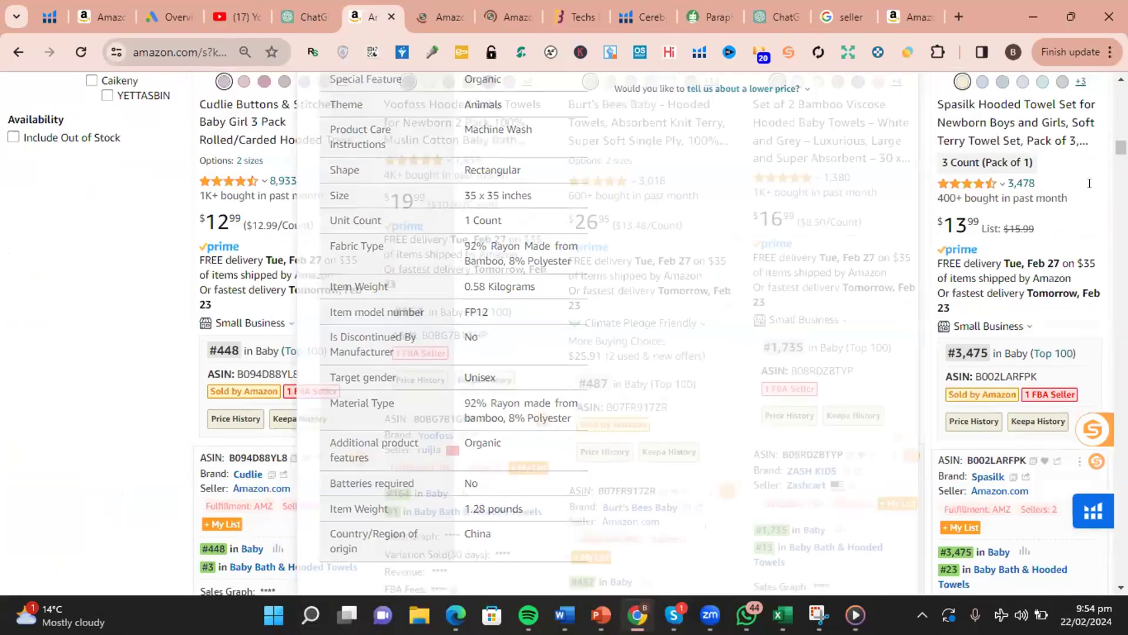
{"action": "scroll", "coordinate": [1090, 184], "scroll_direction": "down", "scroll_amount": 4}
{"action": "scroll", "coordinate": [1084, 188], "scroll_direction": "down", "scroll_amount": 7}
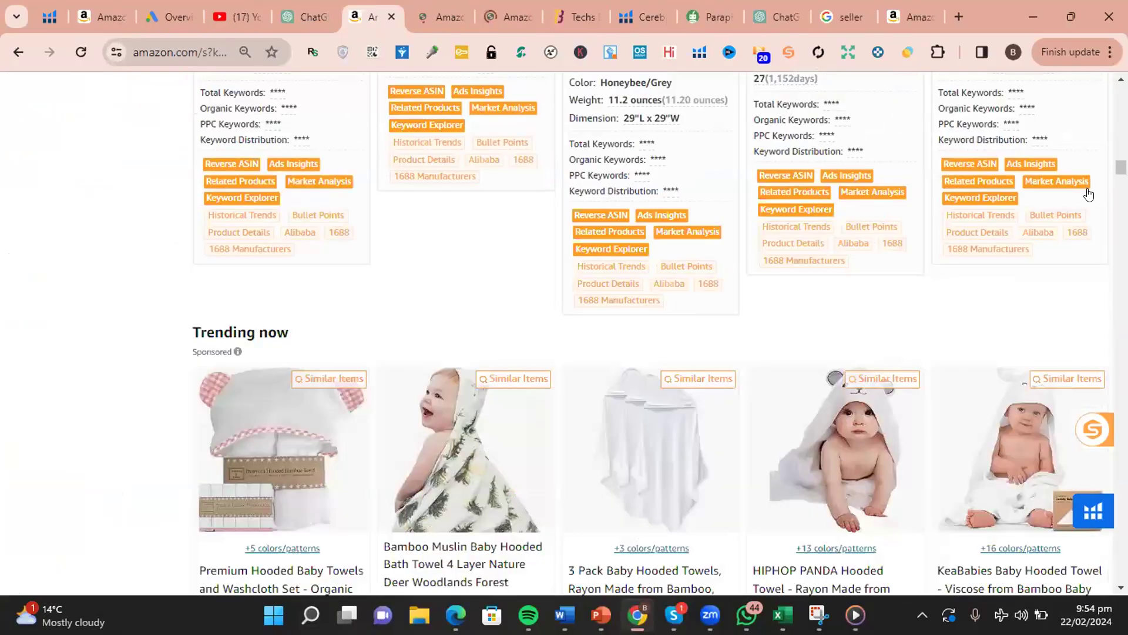
{"action": "mouse_move", "coordinate": [962, 270]}
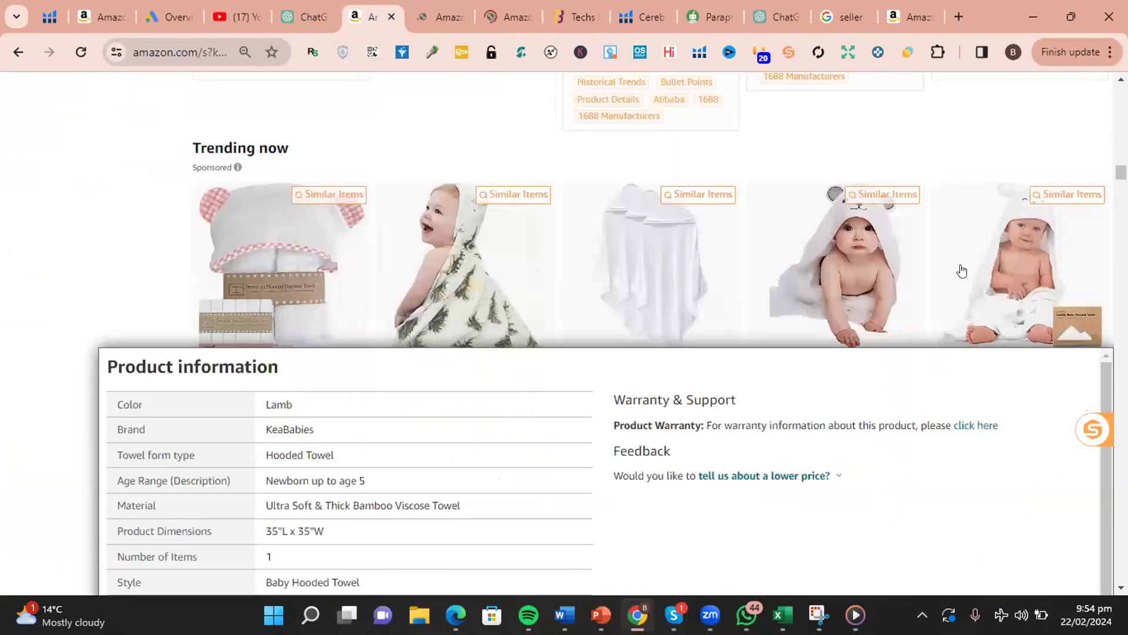
{"action": "right_click", "coordinate": [1001, 266]}
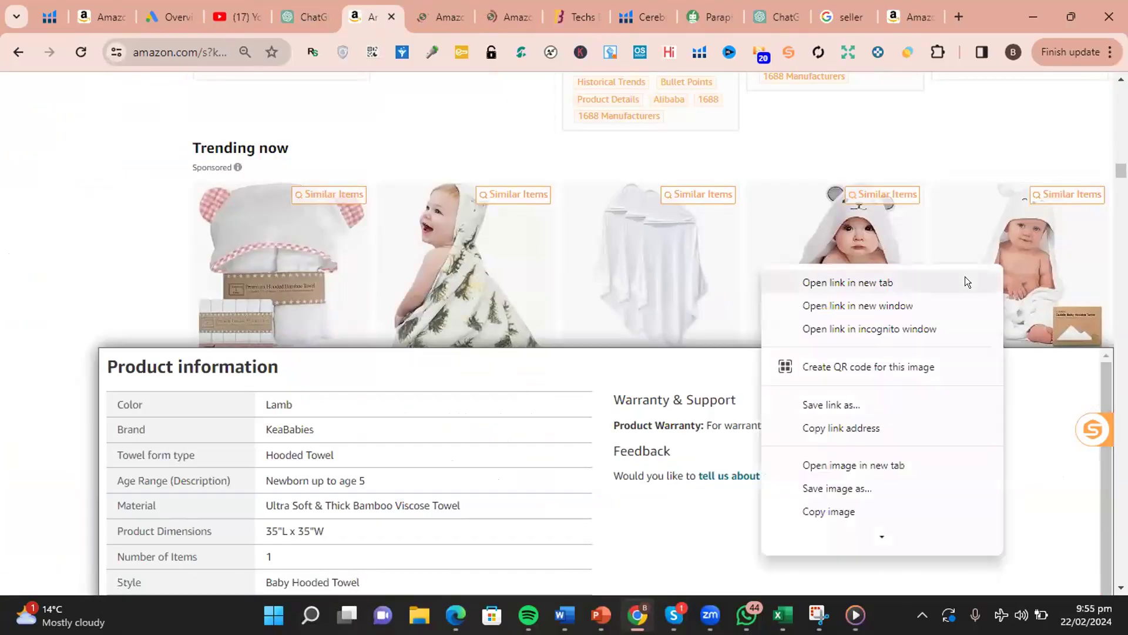
{"action": "left_click", "coordinate": [965, 277]}
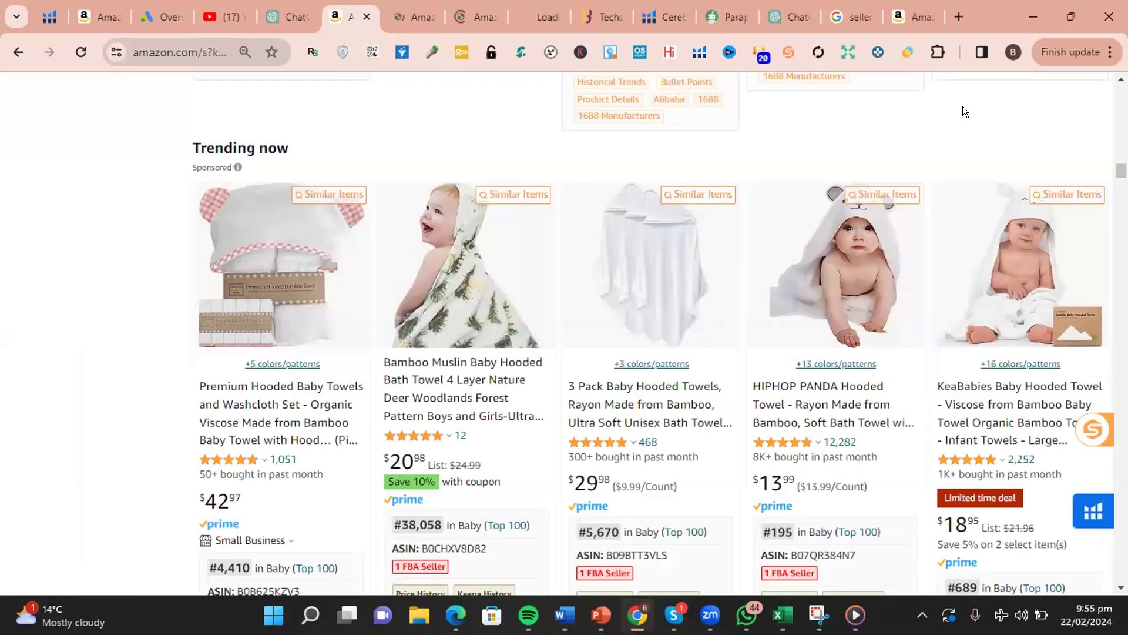
- Check the opened competitor product pages and close the FOREVERPURE baby towel listing
{"action": "scroll", "coordinate": [962, 106], "scroll_direction": "up", "scroll_amount": 3}
{"action": "scroll", "coordinate": [963, 105], "scroll_direction": "up", "scroll_amount": 5}
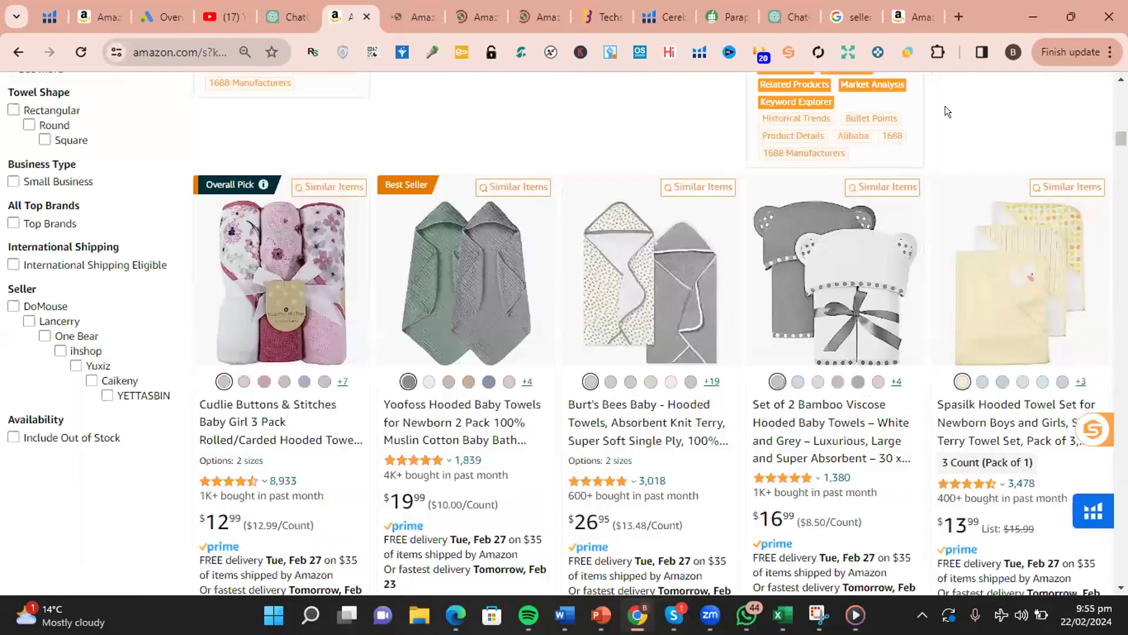
{"action": "left_click", "coordinate": [407, 19]}
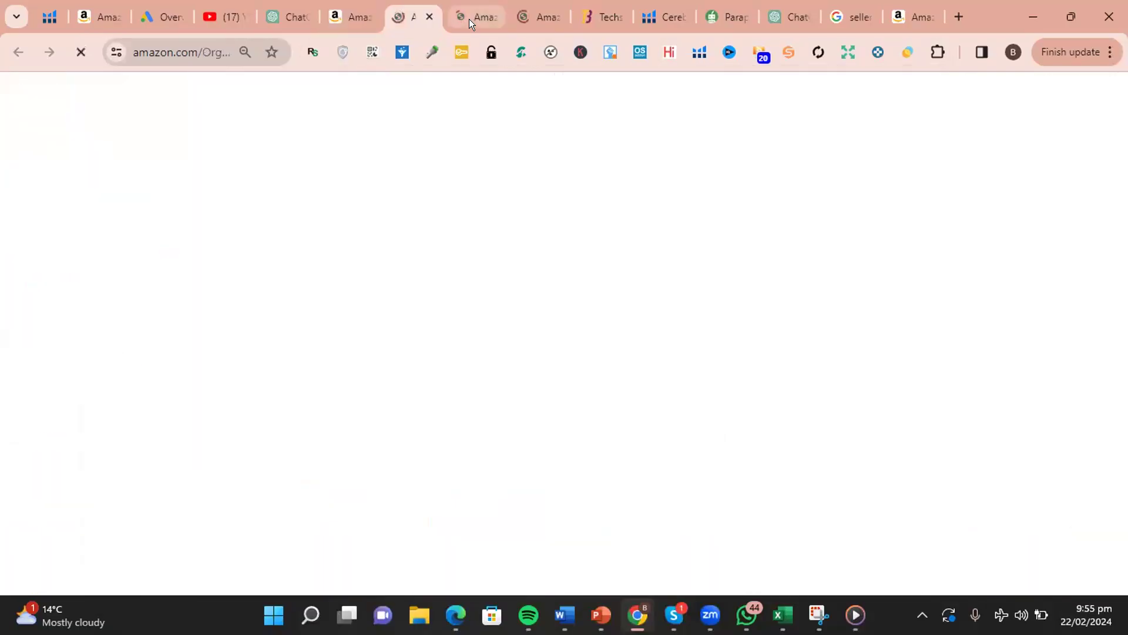
{"action": "left_click", "coordinate": [469, 19]}
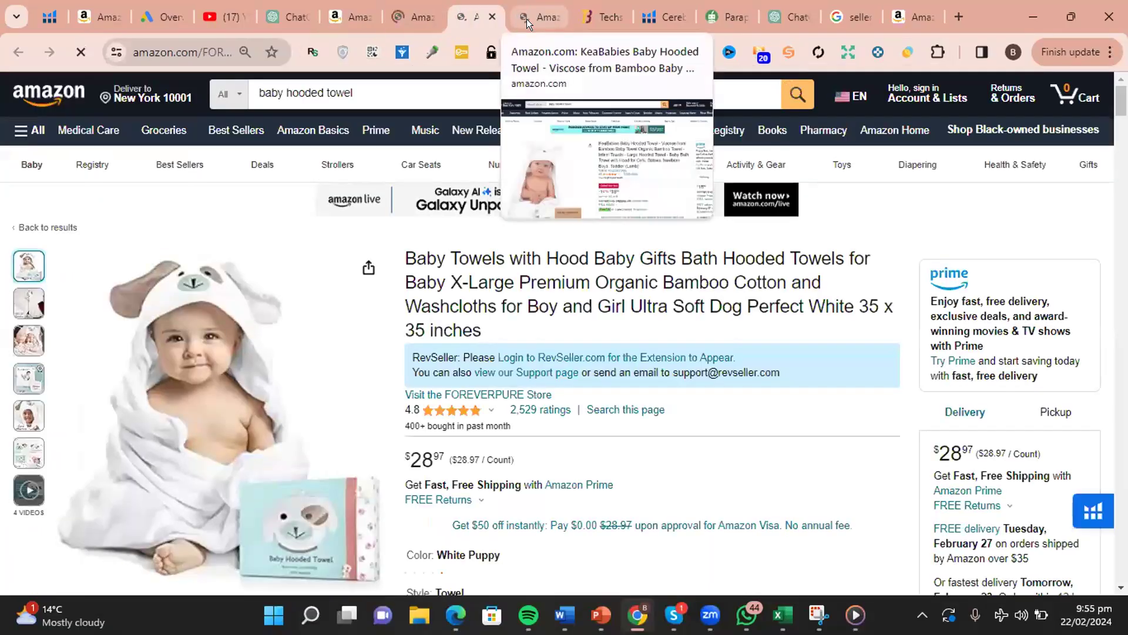
{"action": "left_click", "coordinate": [527, 19]}
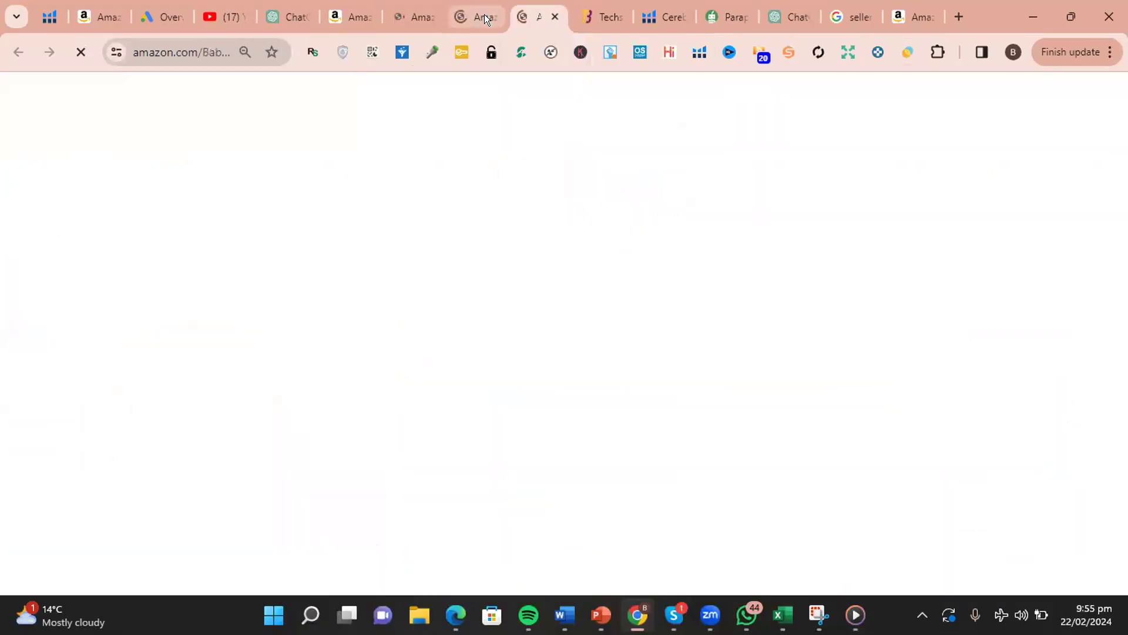
{"action": "left_click", "coordinate": [484, 17]}
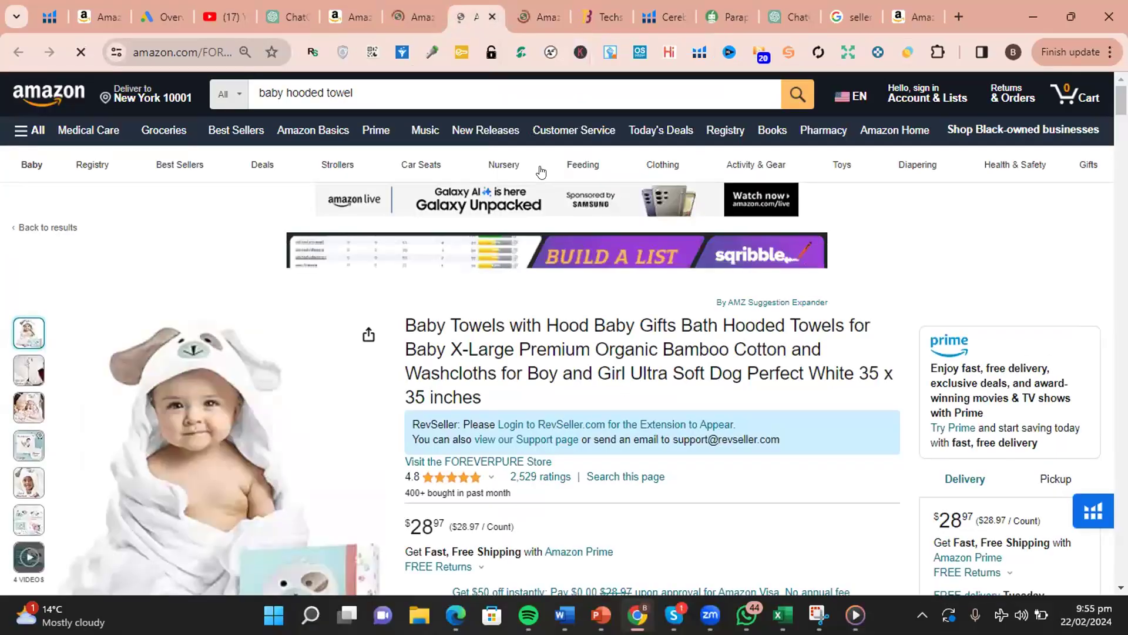
{"action": "left_click", "coordinate": [488, 15]}
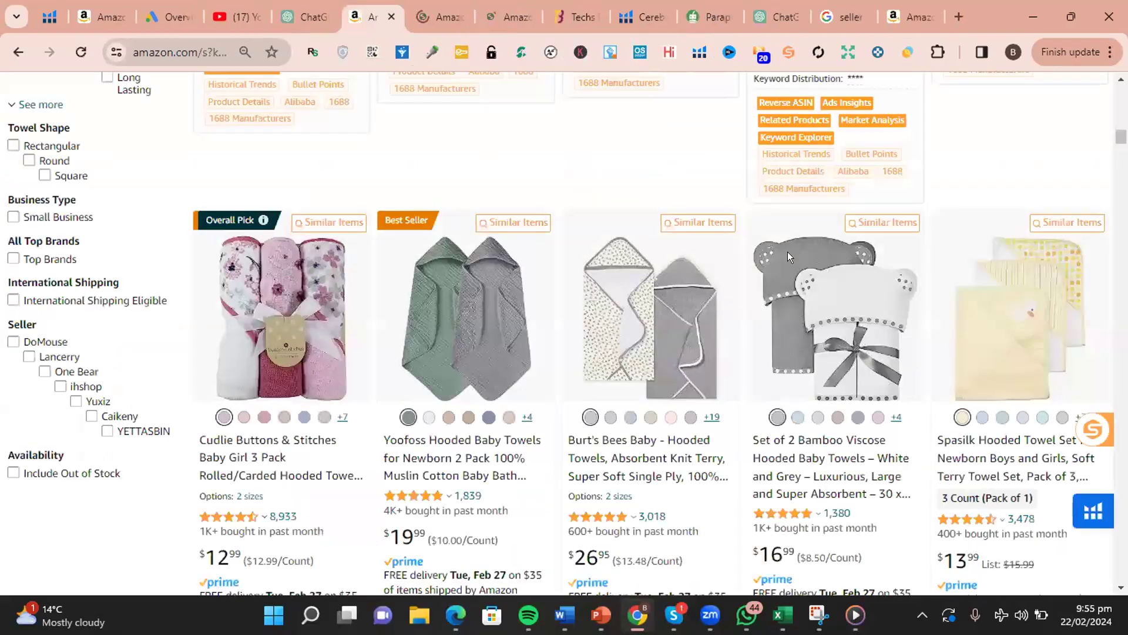
- Browse further through the baby hooded towel search results for other comparable competitor products
{"action": "scroll", "coordinate": [788, 252], "scroll_direction": "down", "scroll_amount": 10}
{"action": "scroll", "coordinate": [788, 259], "scroll_direction": "down", "scroll_amount": 5}
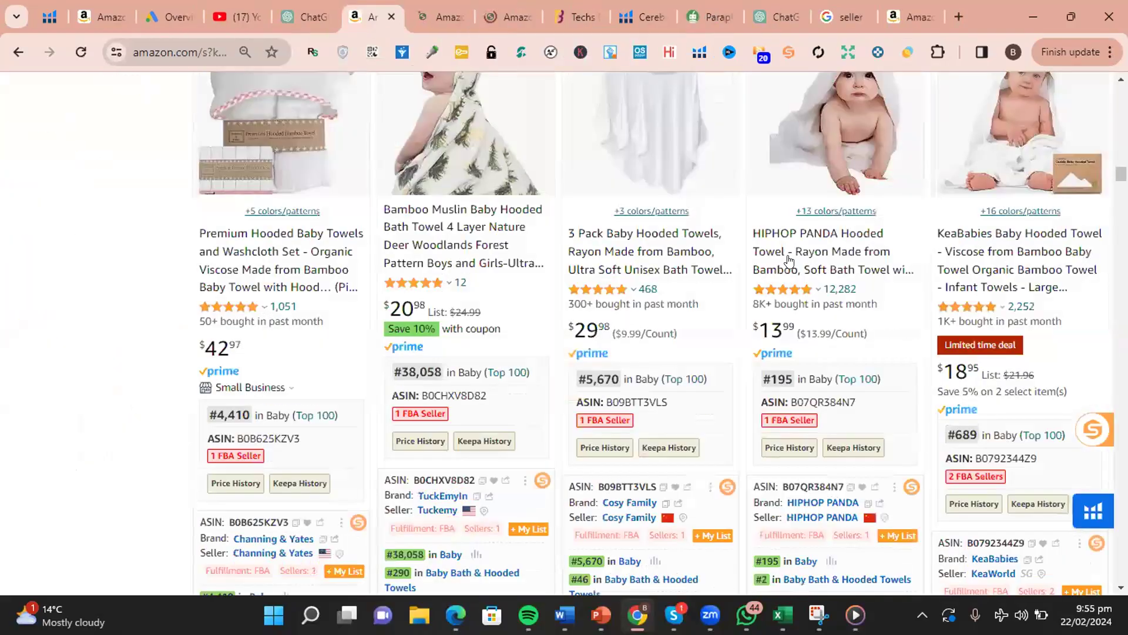
{"action": "scroll", "coordinate": [406, 235], "scroll_direction": "down", "scroll_amount": 5}
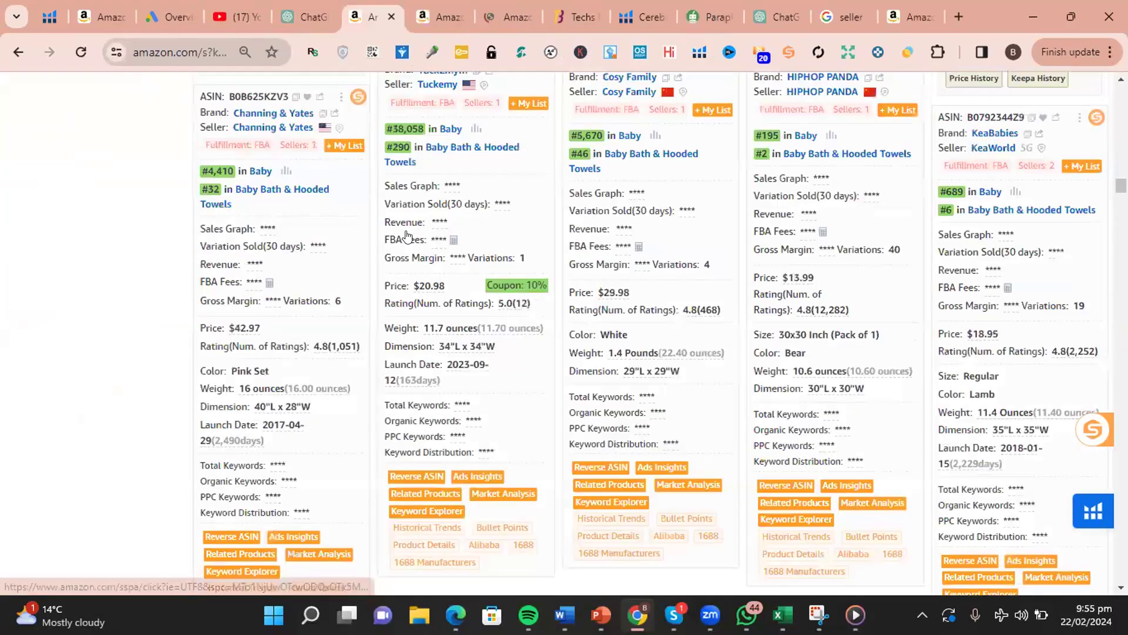
{"action": "scroll", "coordinate": [405, 235], "scroll_direction": "down", "scroll_amount": 8}
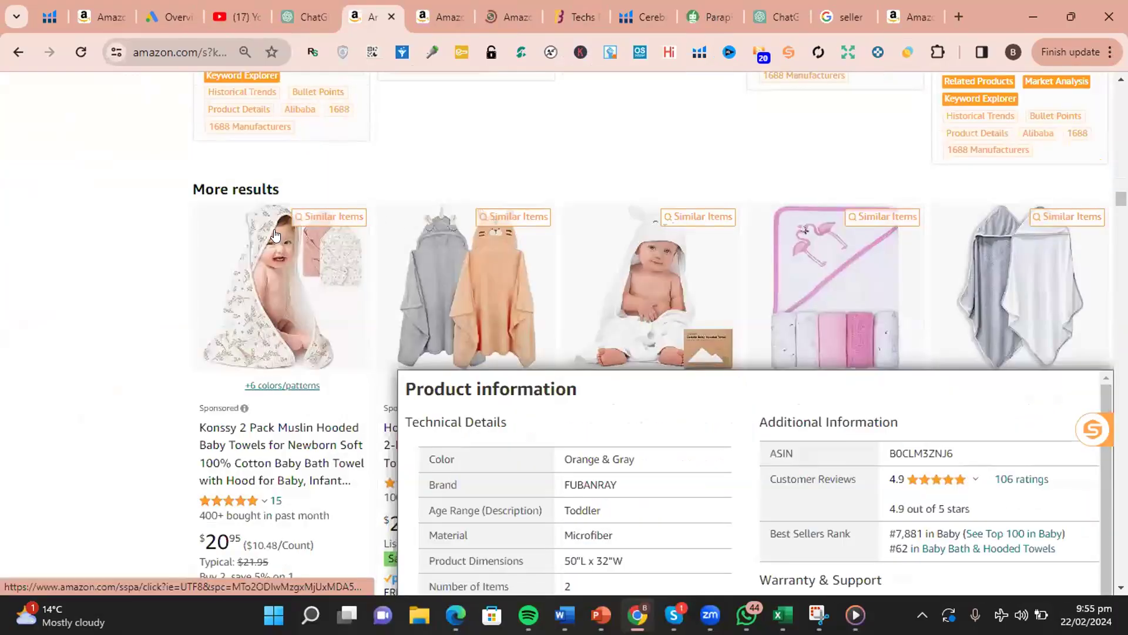
{"action": "scroll", "coordinate": [275, 233], "scroll_direction": "down", "scroll_amount": 4}
{"action": "scroll", "coordinate": [275, 231], "scroll_direction": "down", "scroll_amount": 10}
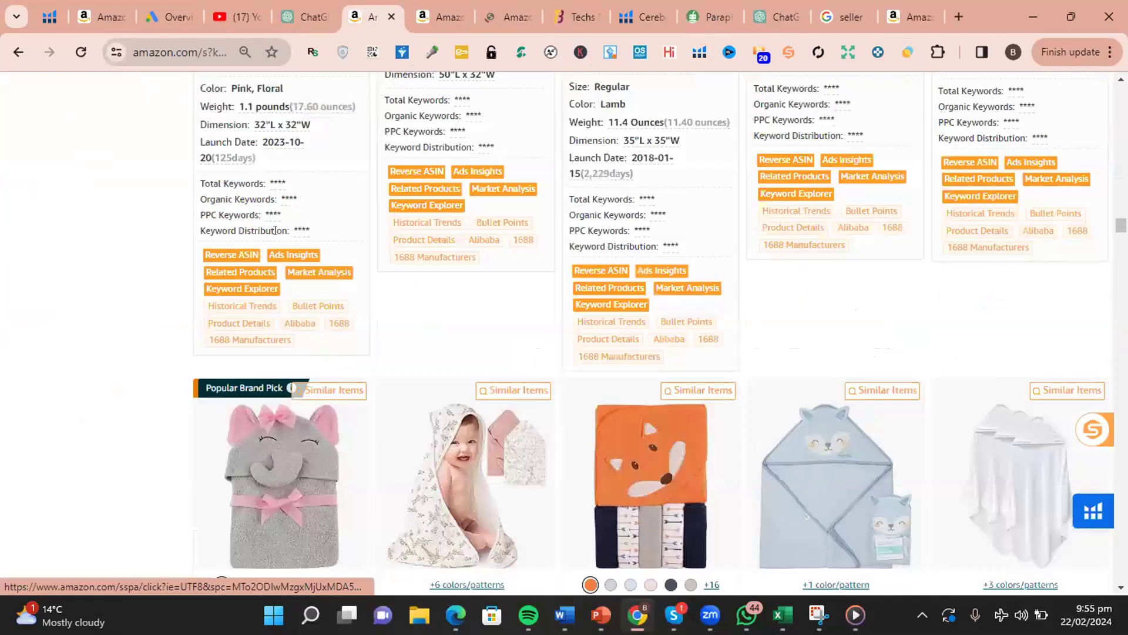
{"action": "scroll", "coordinate": [275, 231], "scroll_direction": "down", "scroll_amount": 10}
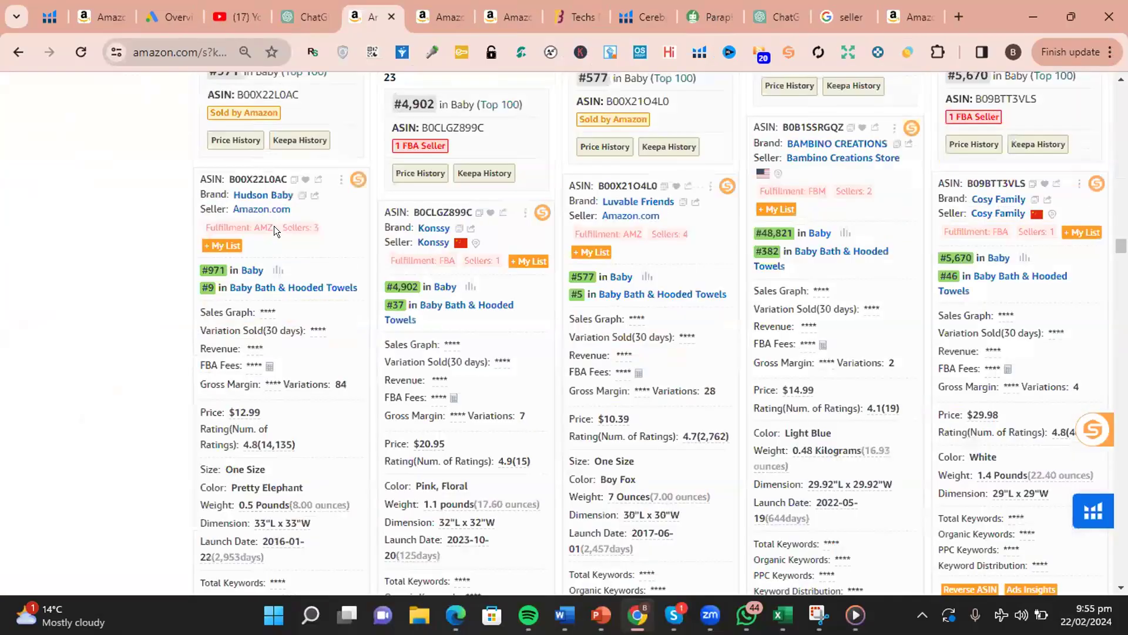
{"action": "scroll", "coordinate": [274, 226], "scroll_direction": "down", "scroll_amount": 8}
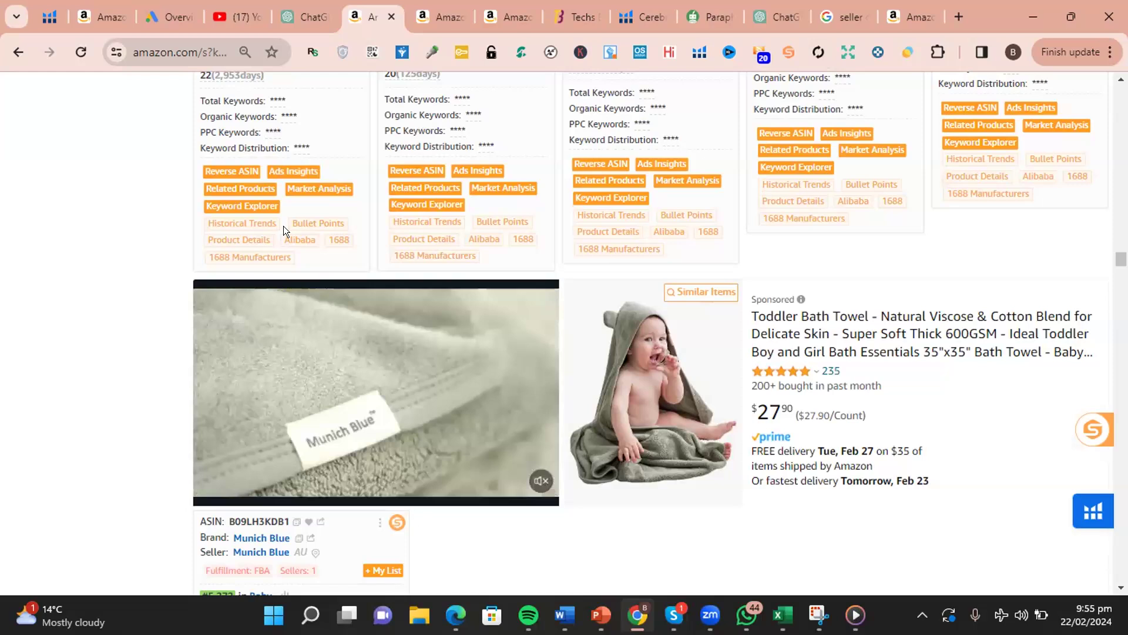
{"action": "scroll", "coordinate": [317, 226], "scroll_direction": "down", "scroll_amount": 8}
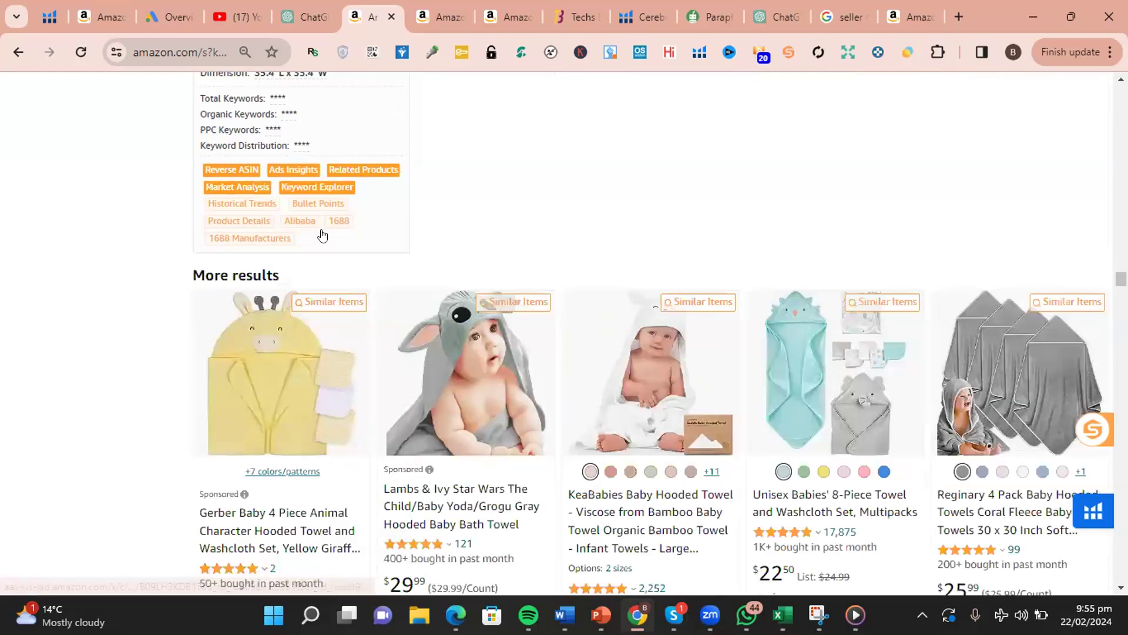
{"action": "scroll", "coordinate": [151, 212], "scroll_direction": "down", "scroll_amount": 3}
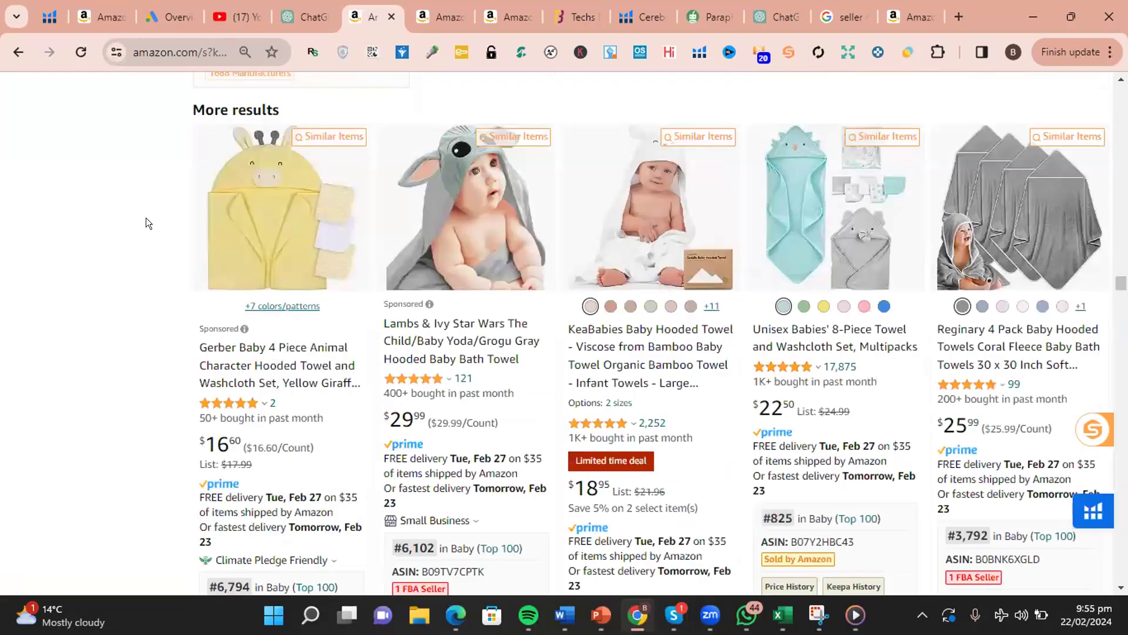
{"action": "scroll", "coordinate": [147, 222], "scroll_direction": "down", "scroll_amount": 8}
{"action": "scroll", "coordinate": [147, 222], "scroll_direction": "down", "scroll_amount": 7}
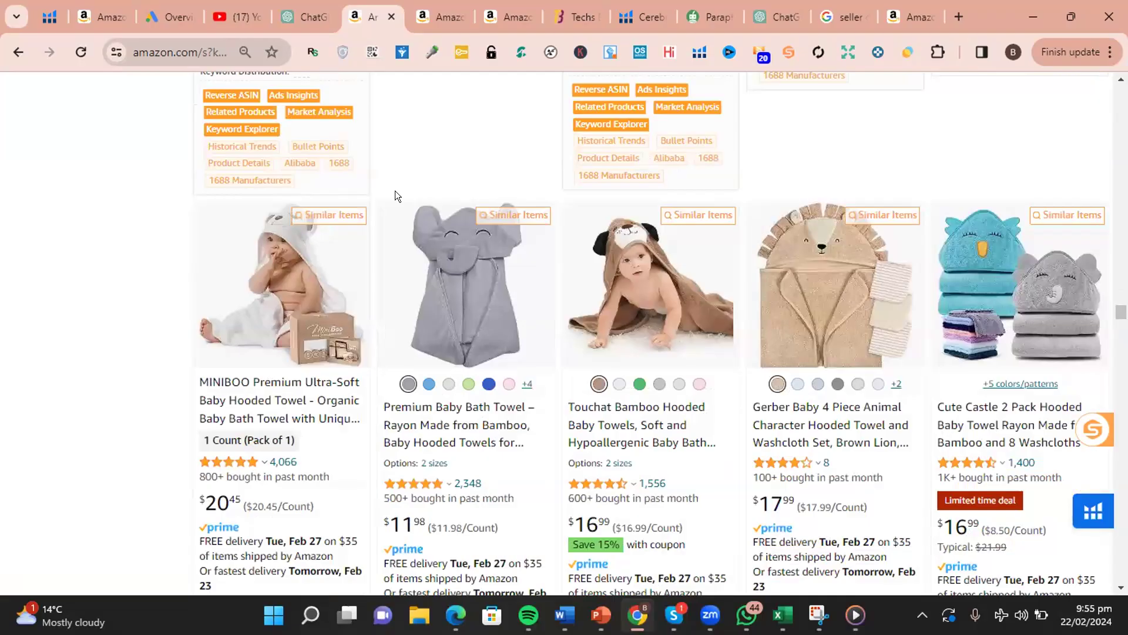
- Compare the opened KeaBabies and HIPHOP PANDA listings with the hooded towels in the search results
{"action": "left_click", "coordinate": [499, 13]}
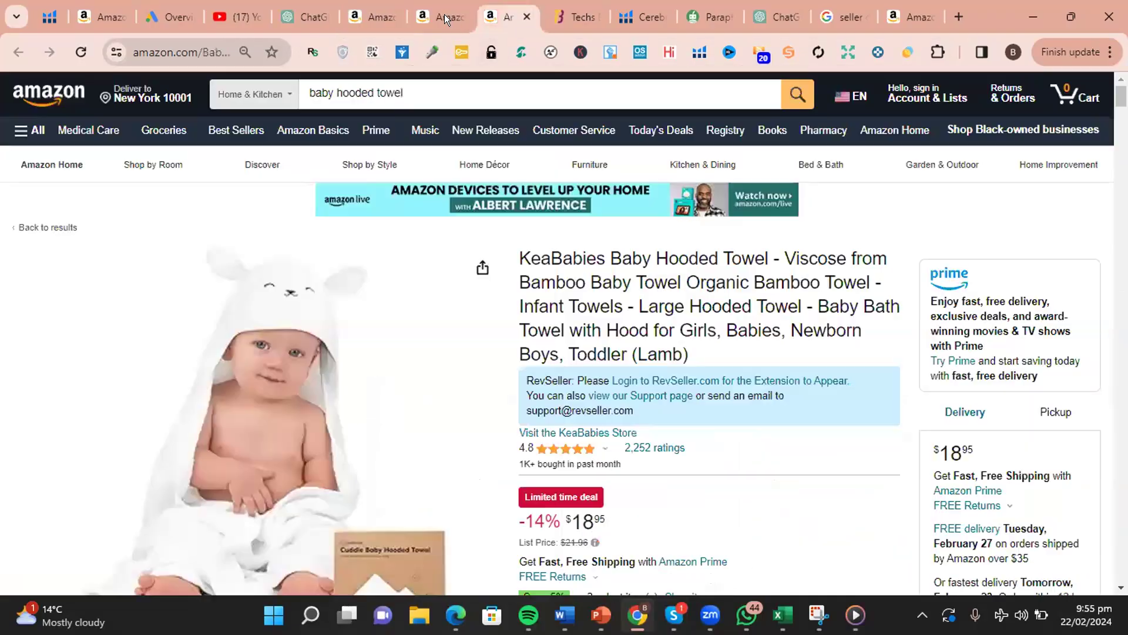
{"action": "left_click", "coordinate": [458, 17]}
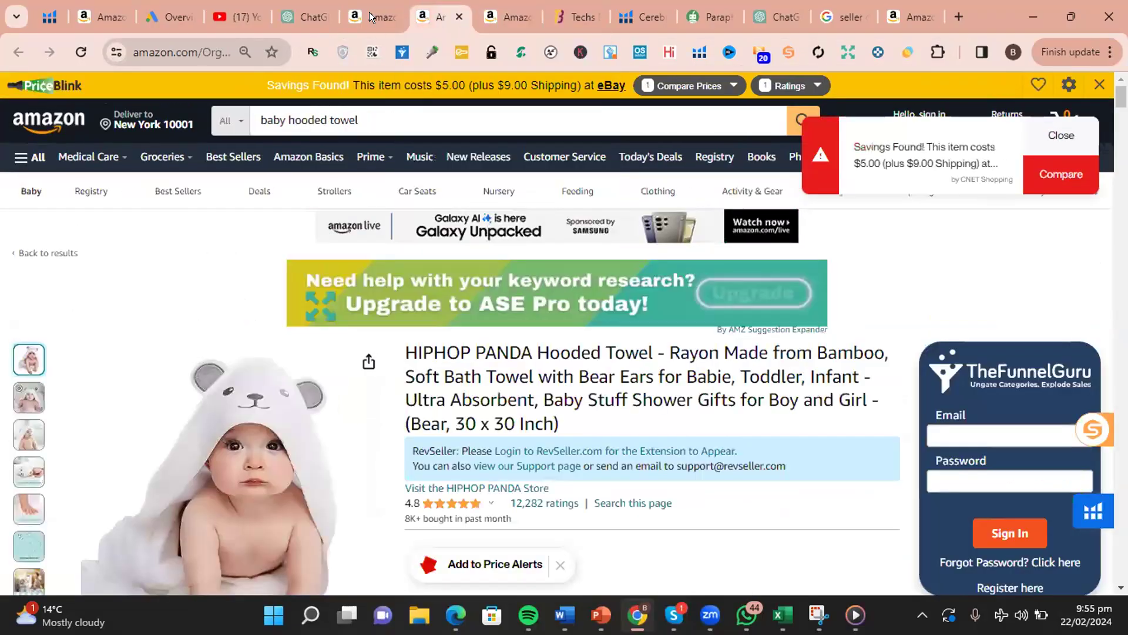
{"action": "left_click", "coordinate": [371, 17]}
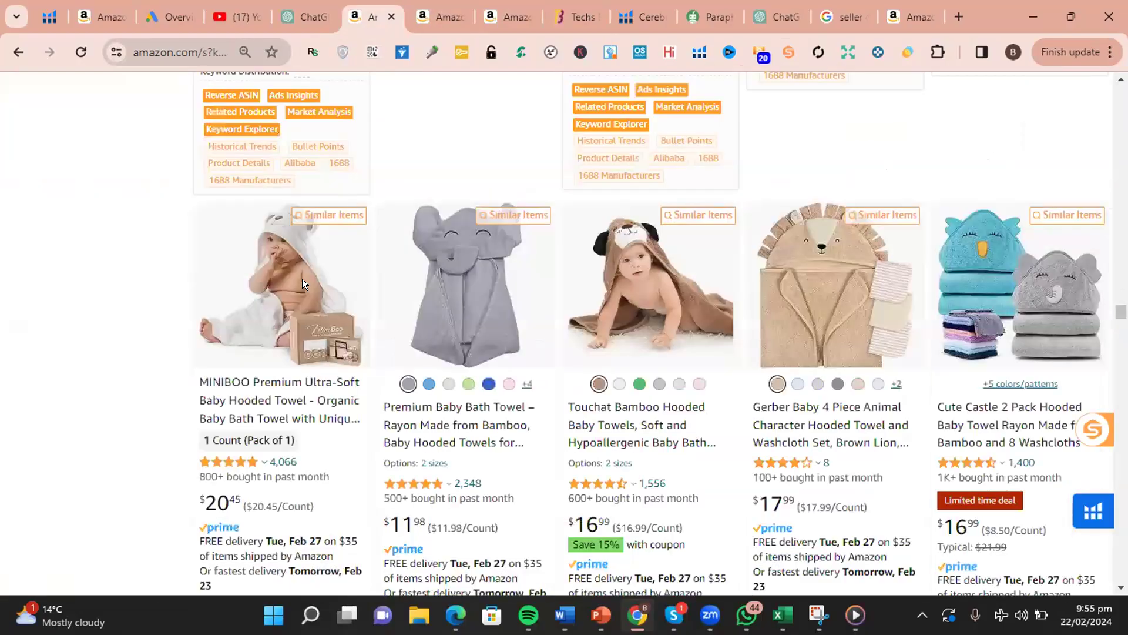
{"action": "left_click", "coordinate": [510, 13]}
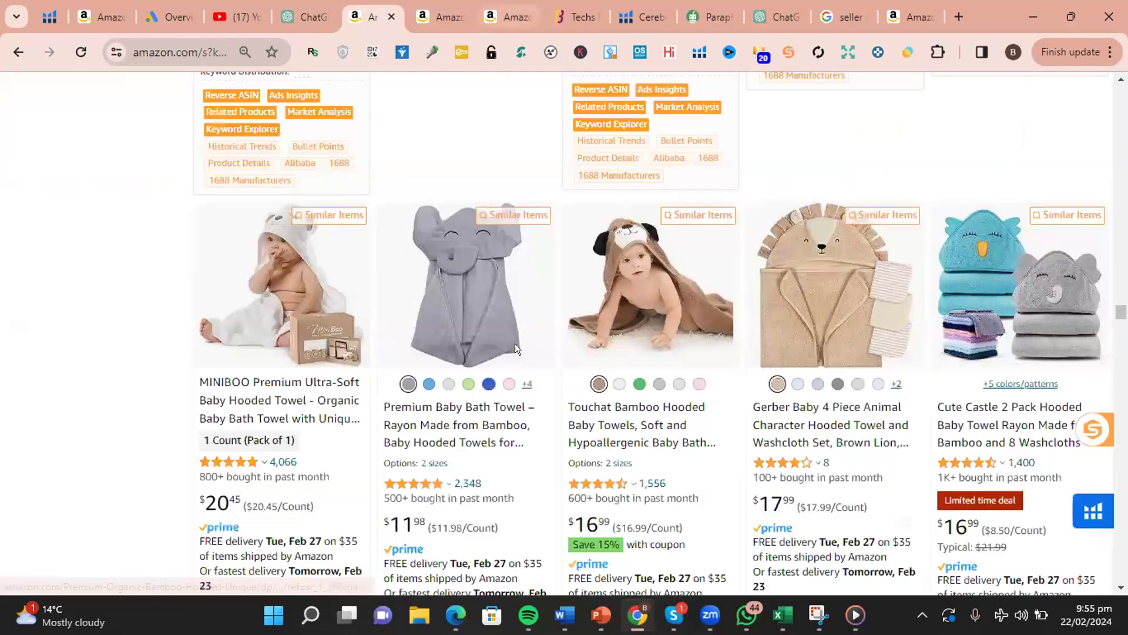
{"action": "scroll", "coordinate": [488, 152], "scroll_direction": "down", "scroll_amount": 5}
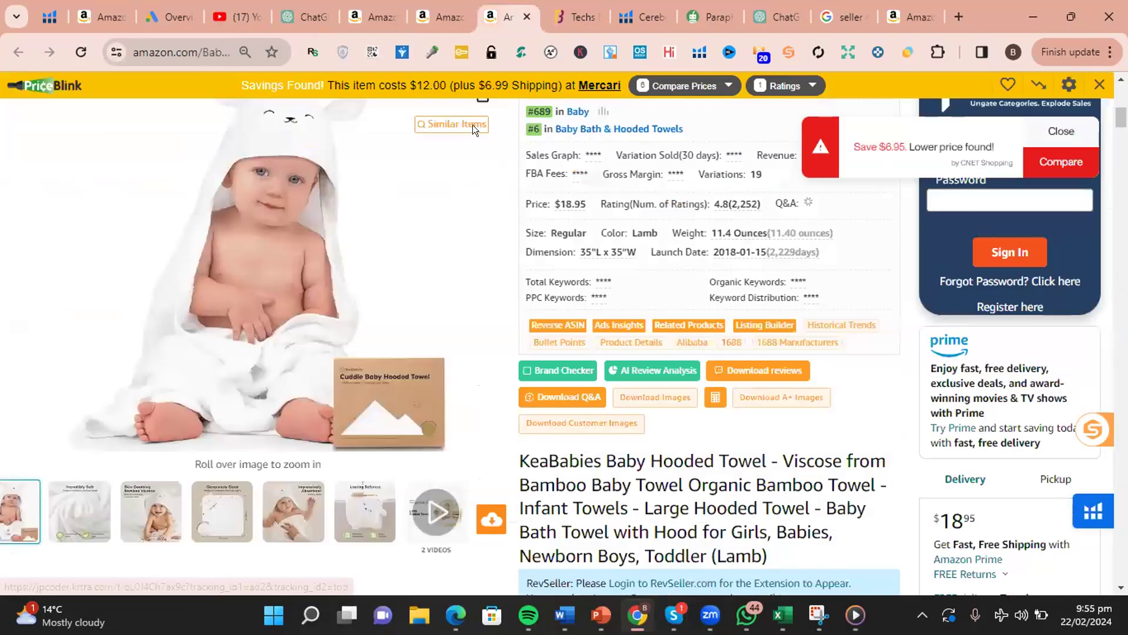
- Recheck the KeaBabies listing against the search results and open the Touchat Bamboo Hooded Baby Towels listing in a new tab
{"action": "left_click", "coordinate": [379, 11]}
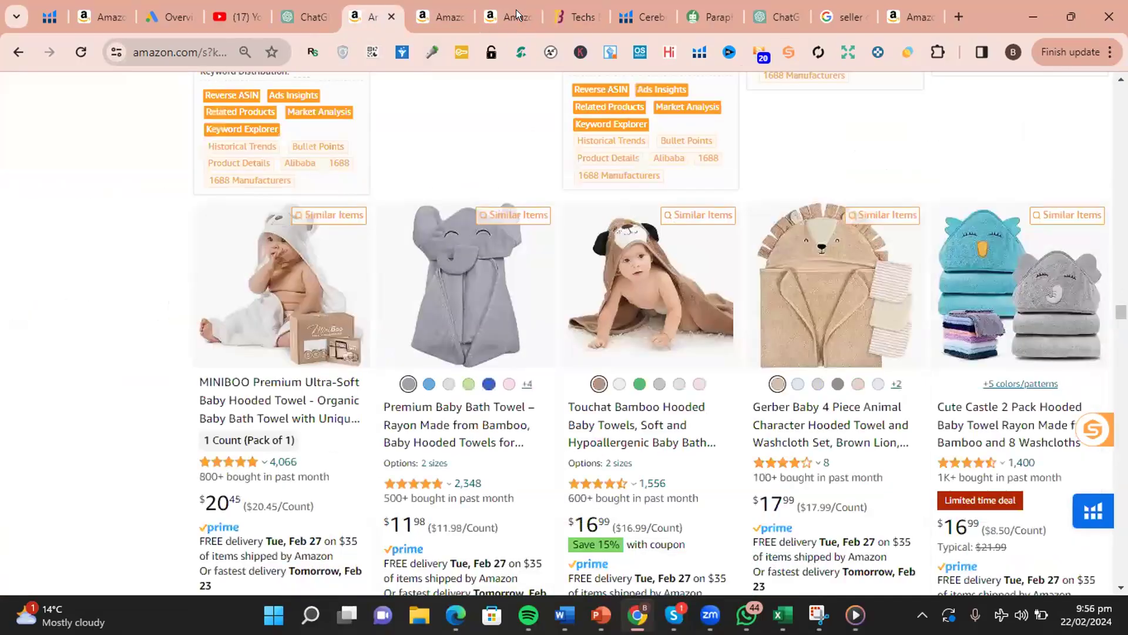
{"action": "left_click", "coordinate": [516, 9]}
{"action": "left_click", "coordinate": [367, 10]}
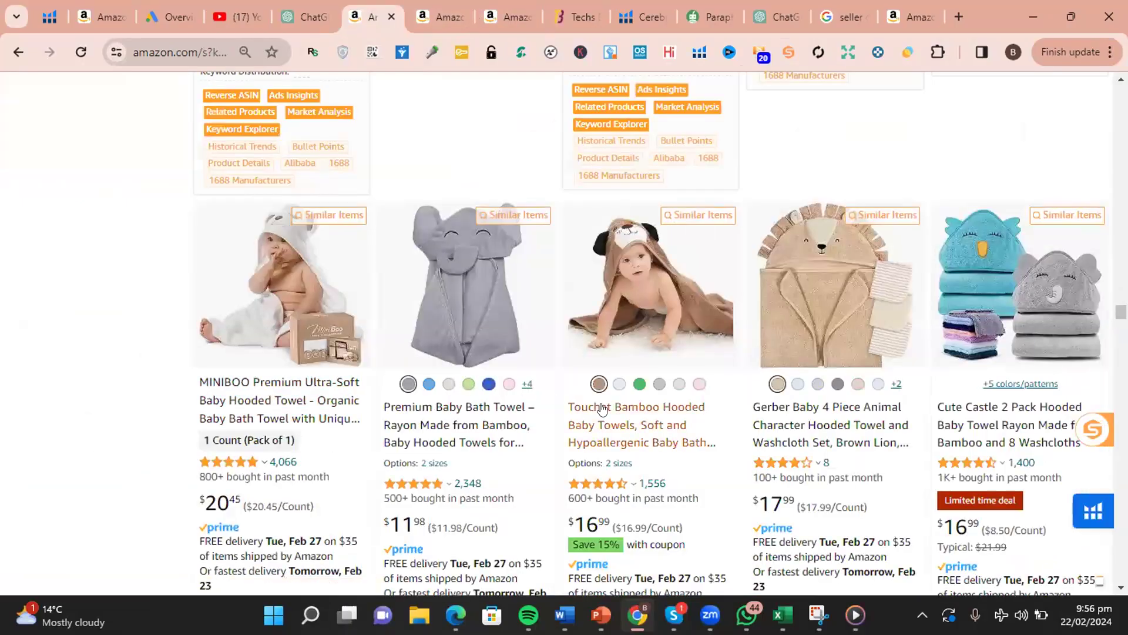
{"action": "left_click", "coordinate": [660, 136]}
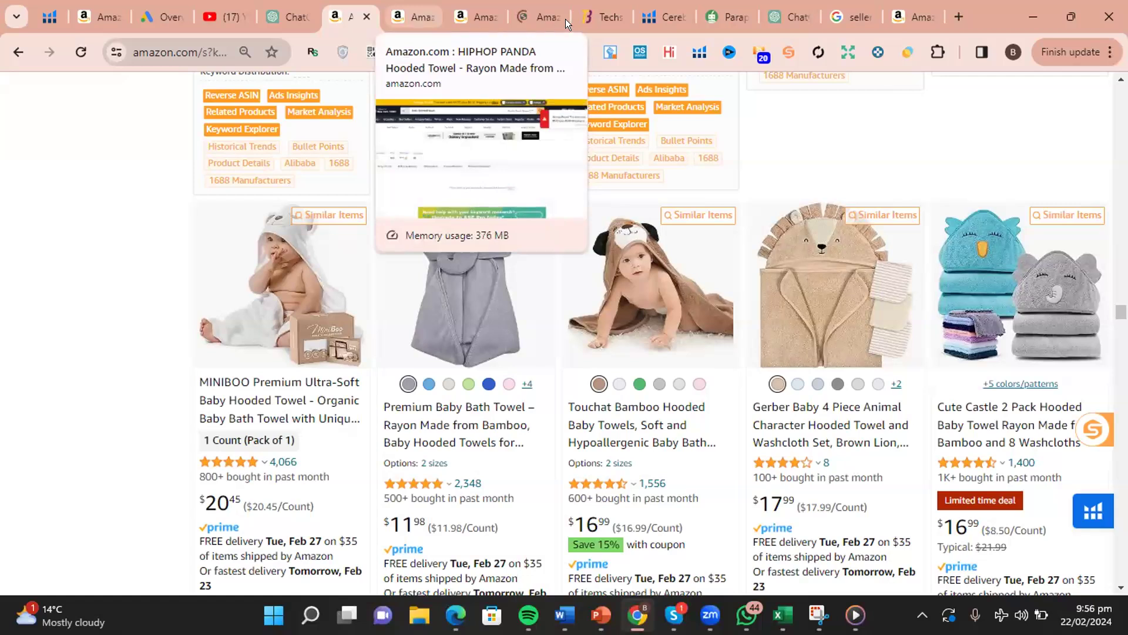
- Switch to the Helium 10 Cerebro page and open Listing Builder
{"action": "left_click", "coordinate": [664, 17]}
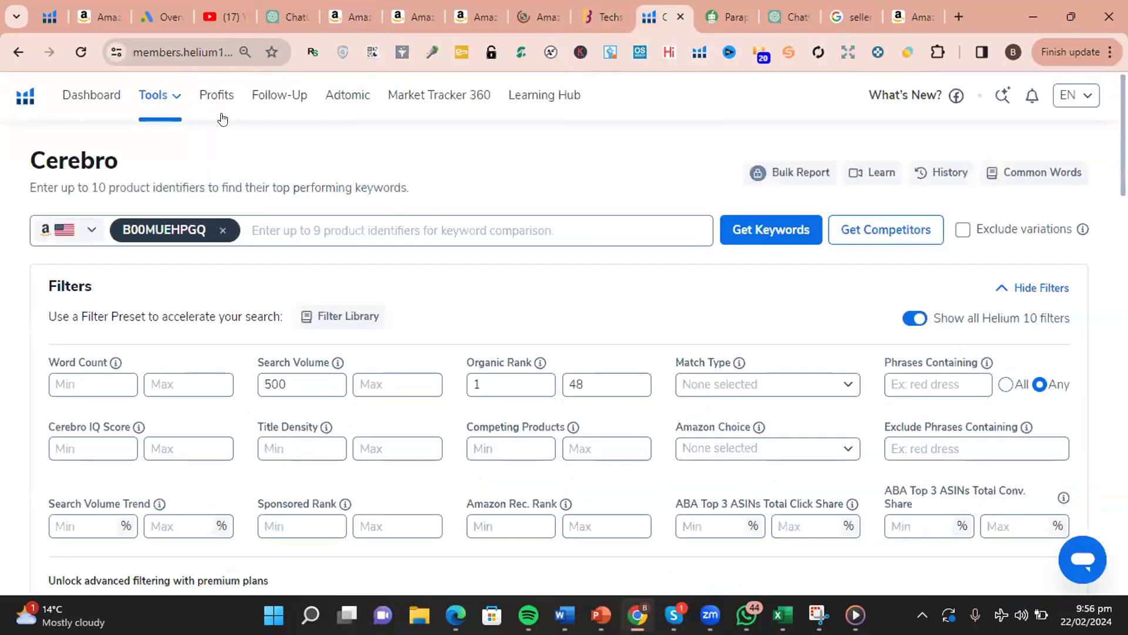
{"action": "left_click", "coordinate": [182, 93]}
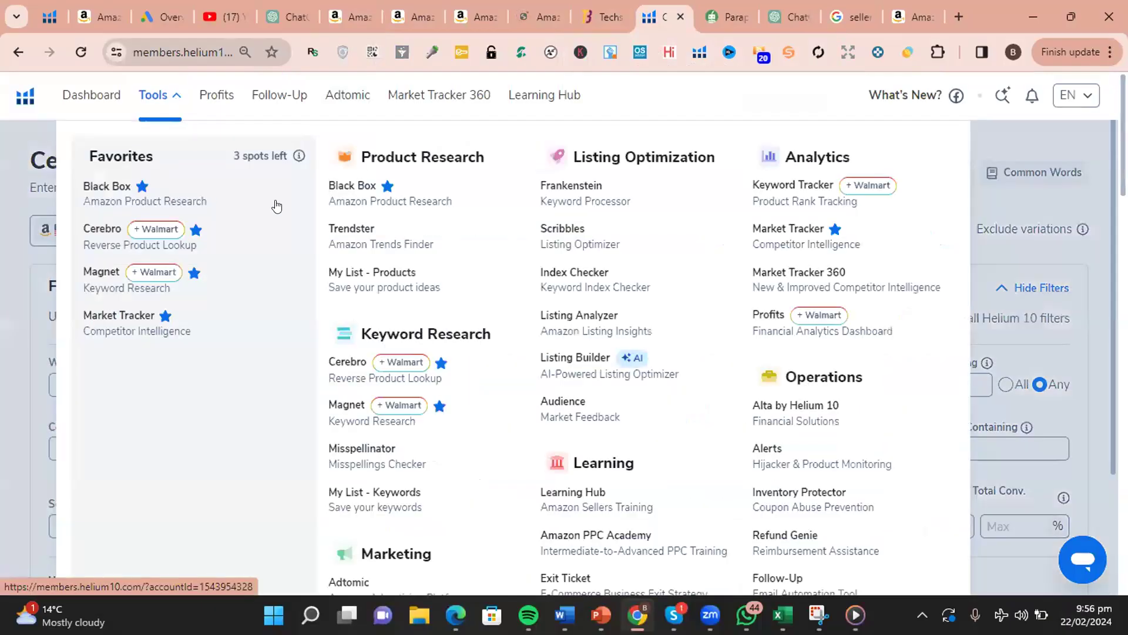
{"action": "left_click", "coordinate": [590, 359]}
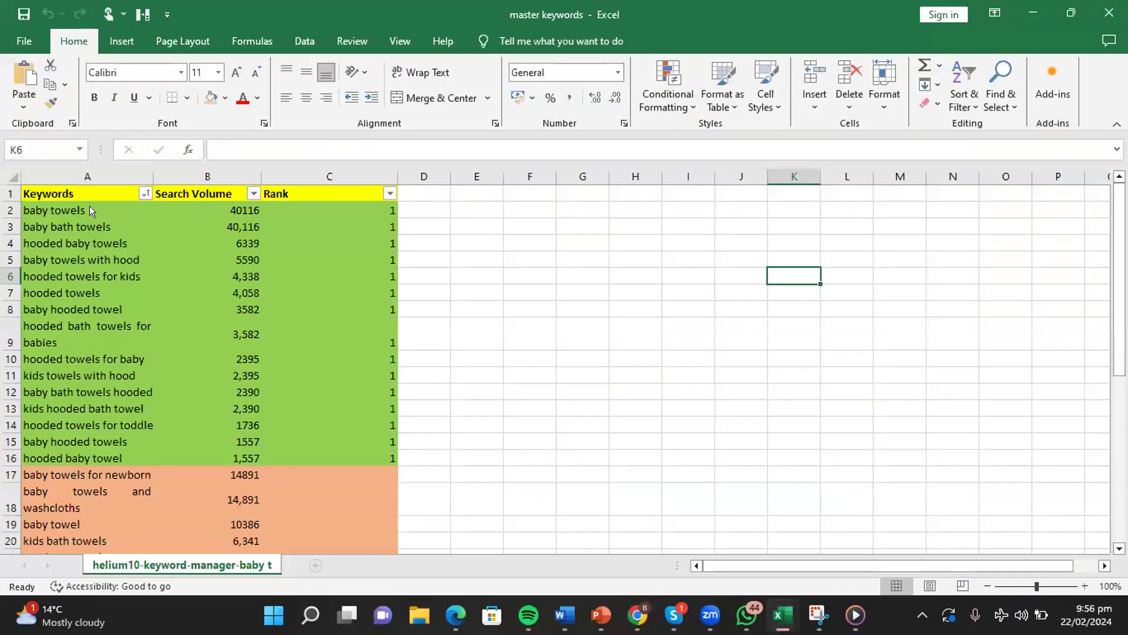
- Copy the green-highlighted baby towel keywords in A2:A16 of the master keywords workbook and return to Chrome
{"action": "left_click", "coordinate": [583, 375]}
{"action": "left_click_drag", "start_coordinate": [86, 447], "coordinate": [97, 336]}
{"action": "right_click", "coordinate": [138, 231]}
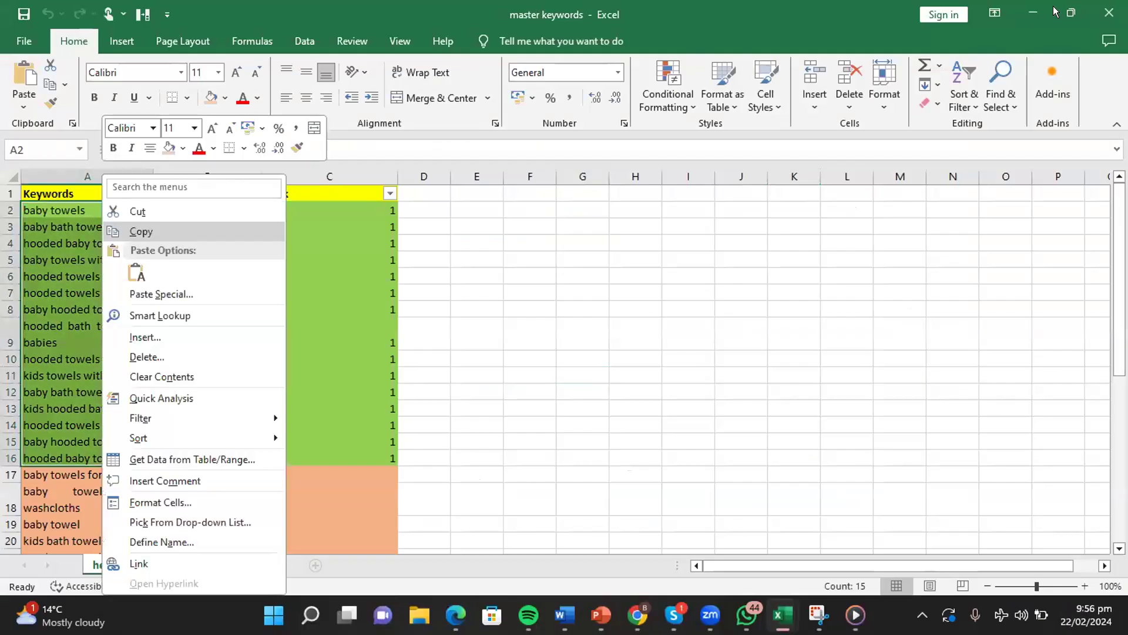
{"action": "key", "text": "c"}
{"action": "key", "text": "alt+Tab"}
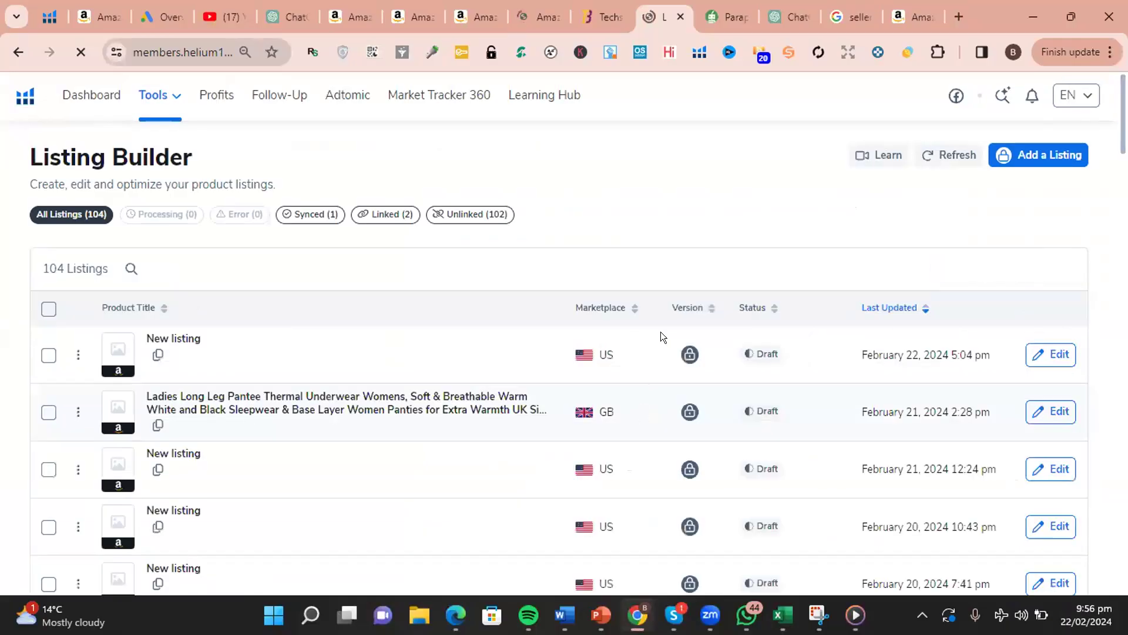
- Open perci.ai in a new tab, review its Starter, Pro and Business pricing plans, and close the tab
{"action": "left_click", "coordinate": [956, 16]}
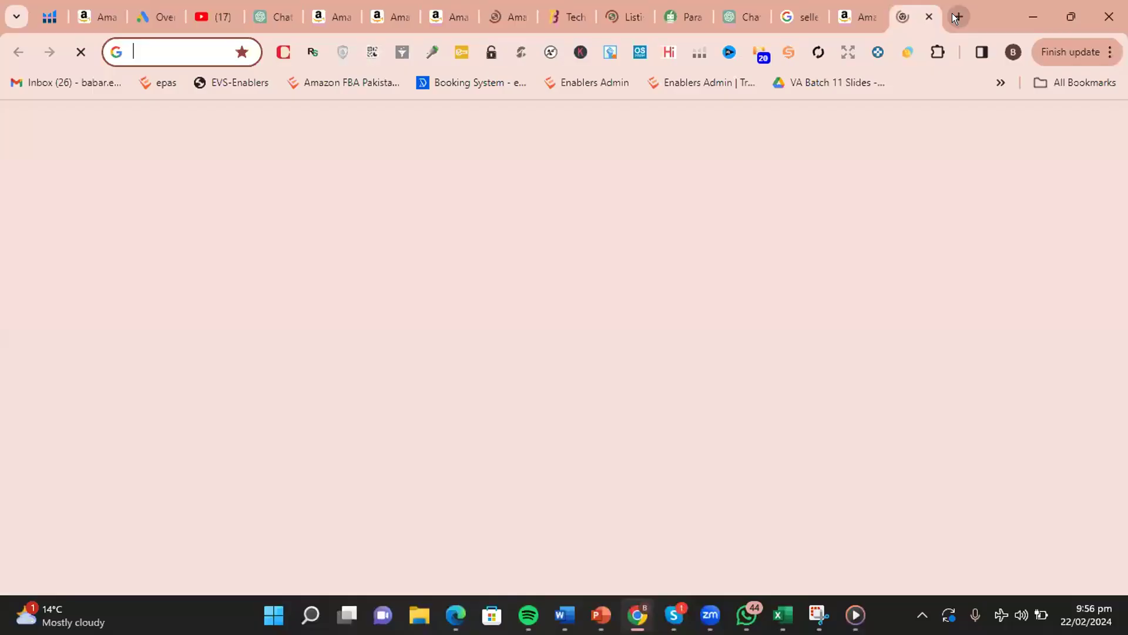
{"action": "type", "text": "perci"}
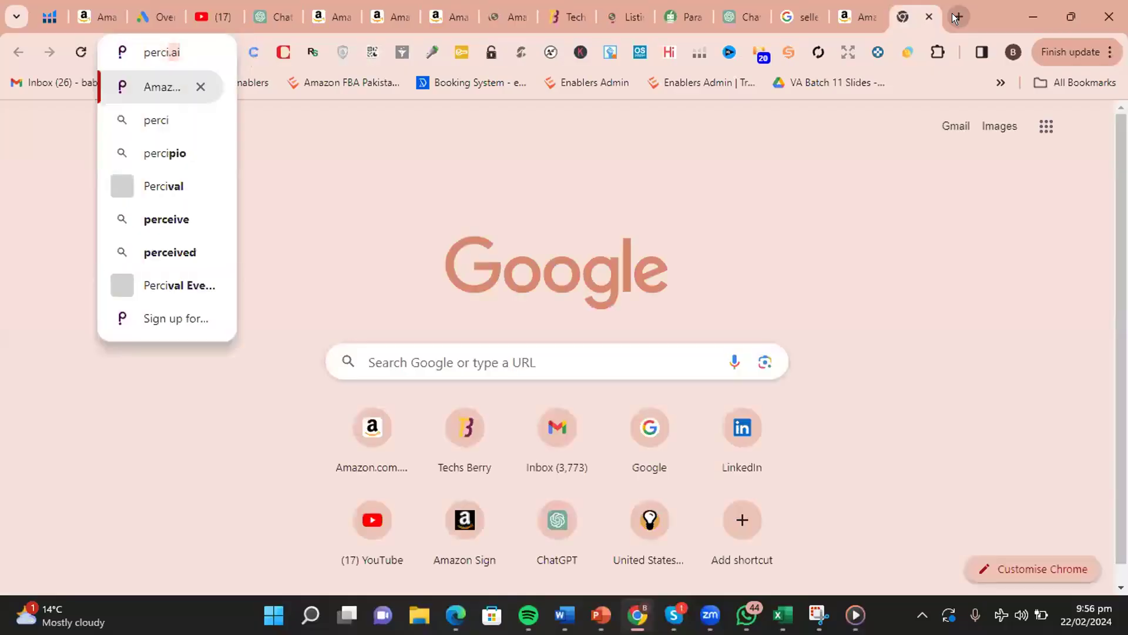
{"action": "key", "text": "Return"}
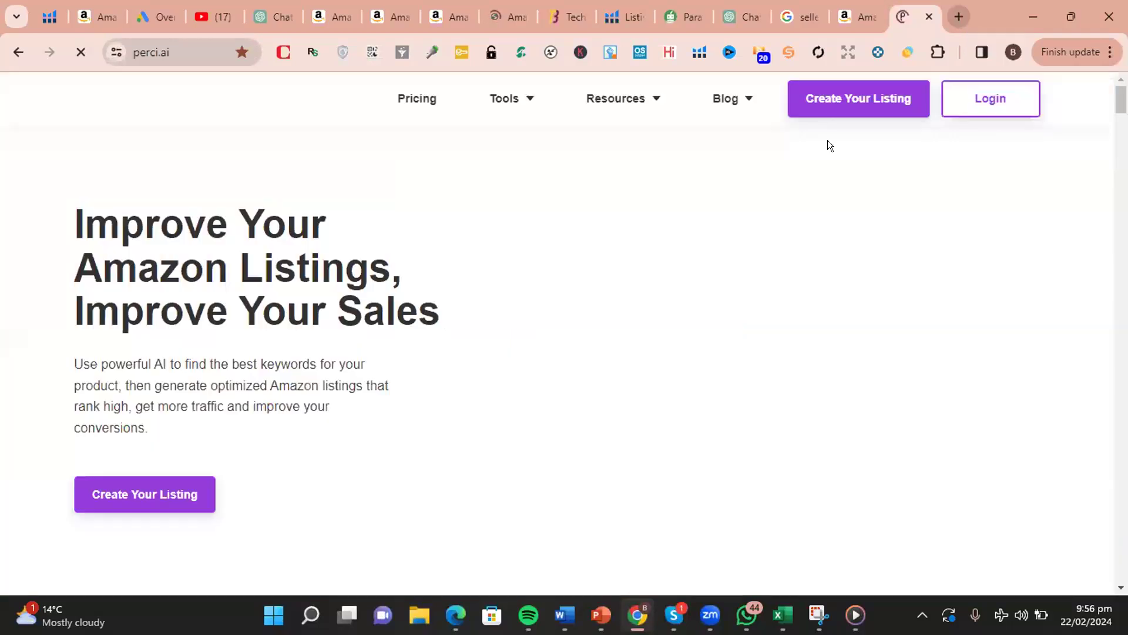
{"action": "left_click", "coordinate": [414, 101]}
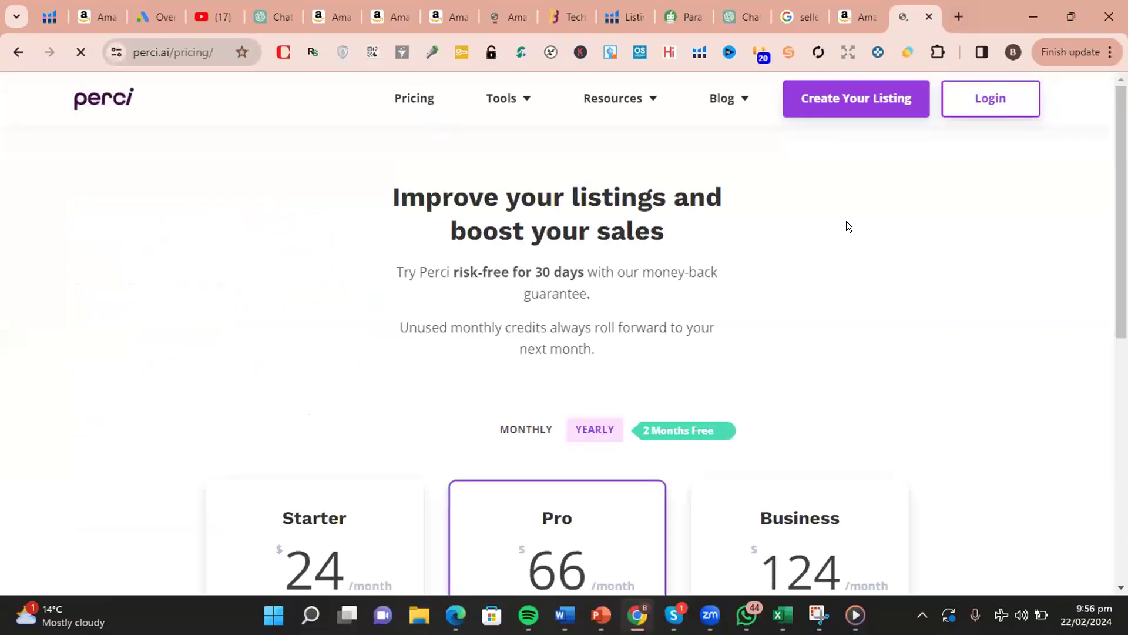
{"action": "scroll", "coordinate": [846, 221], "scroll_direction": "down", "scroll_amount": 3}
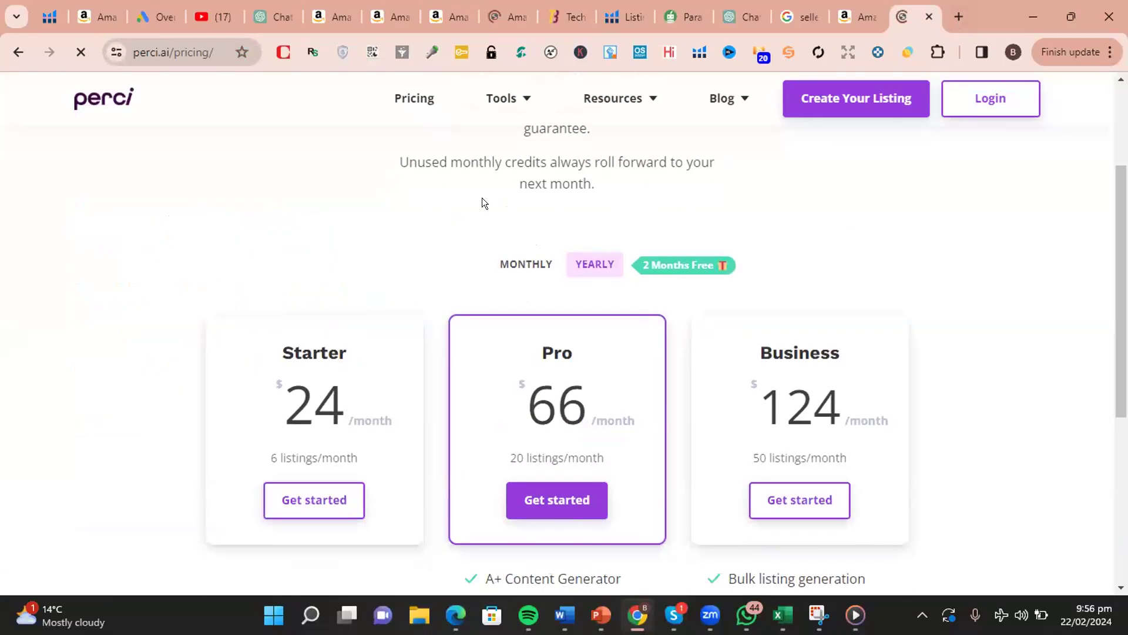
{"action": "scroll", "coordinate": [867, 247], "scroll_direction": "down", "scroll_amount": 3}
{"action": "scroll", "coordinate": [864, 250], "scroll_direction": "down", "scroll_amount": 3}
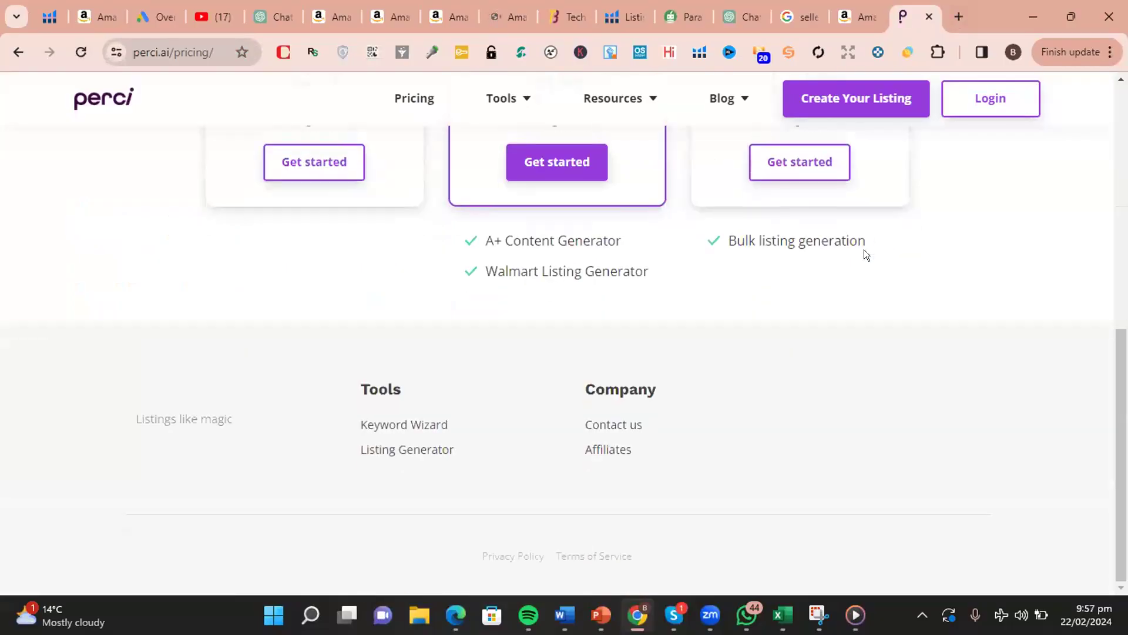
{"action": "scroll", "coordinate": [853, 259], "scroll_direction": "up", "scroll_amount": 8}
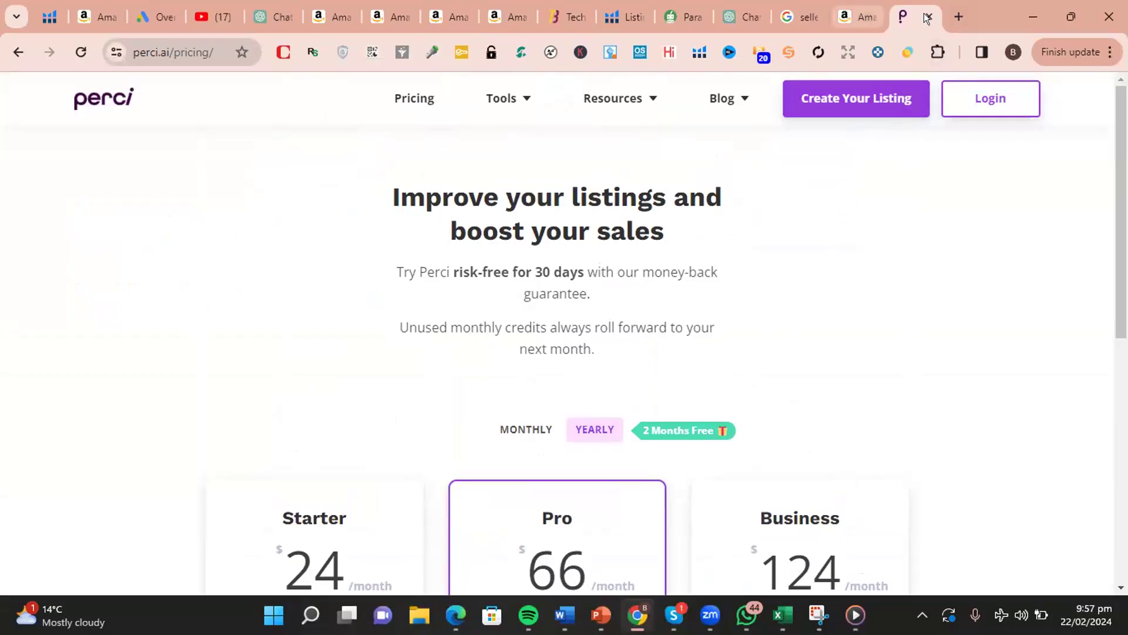
{"action": "key", "text": "ctrl+w"}
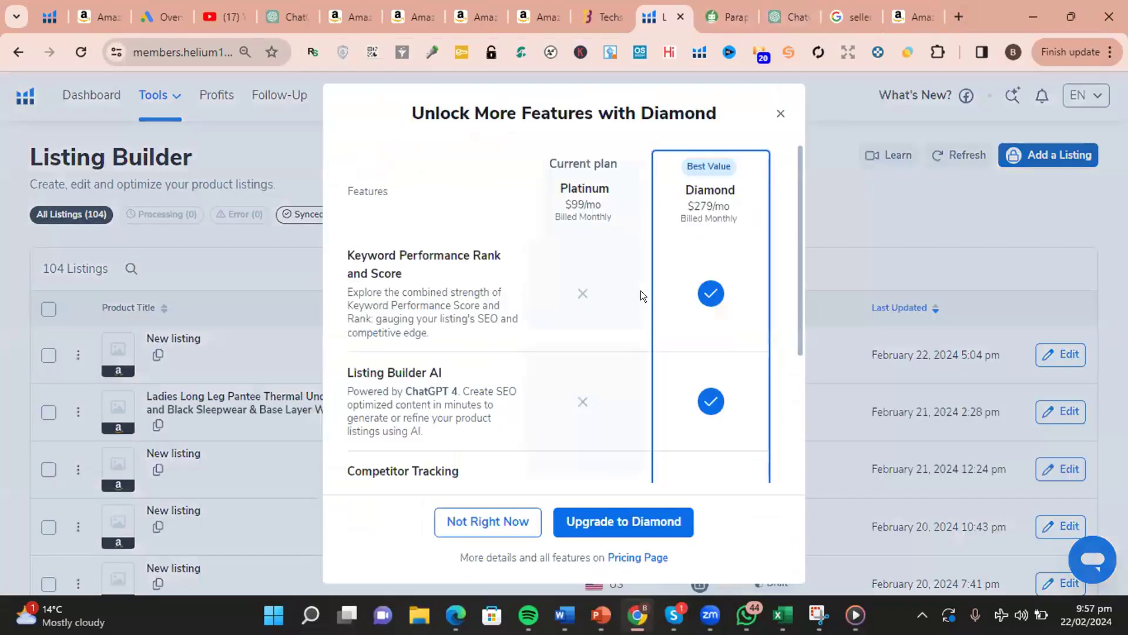
- Try to add a listing in Listing Builder and dismiss the Diamond upgrade offer
{"action": "scroll", "coordinate": [642, 306], "scroll_direction": "down", "scroll_amount": 3}
{"action": "left_click", "coordinate": [488, 522]}
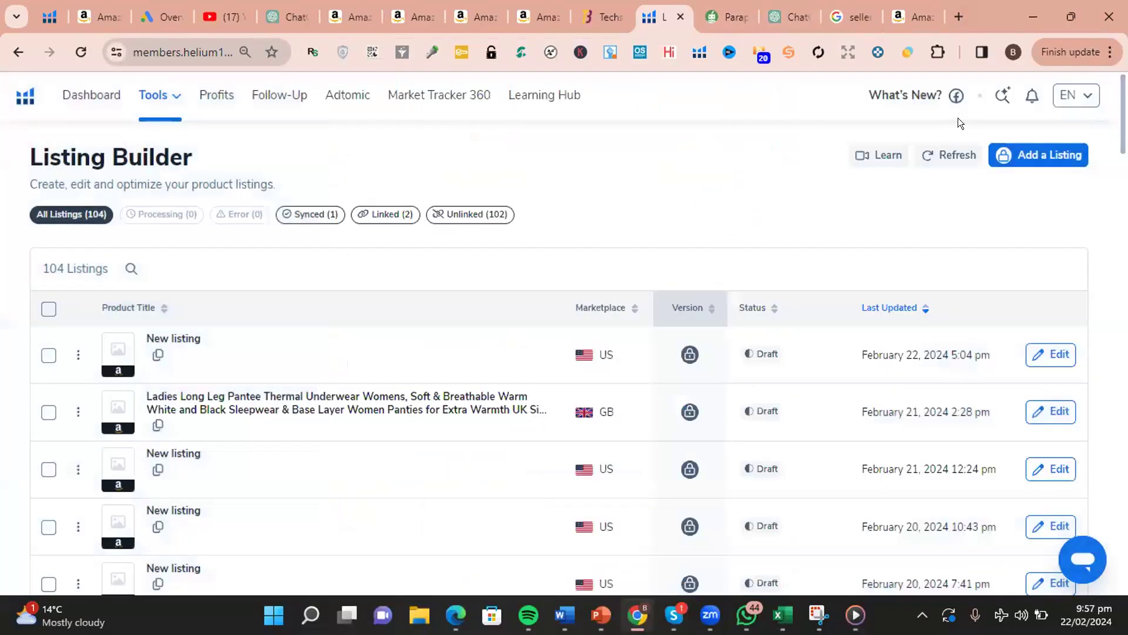
{"action": "left_click", "coordinate": [1038, 143]}
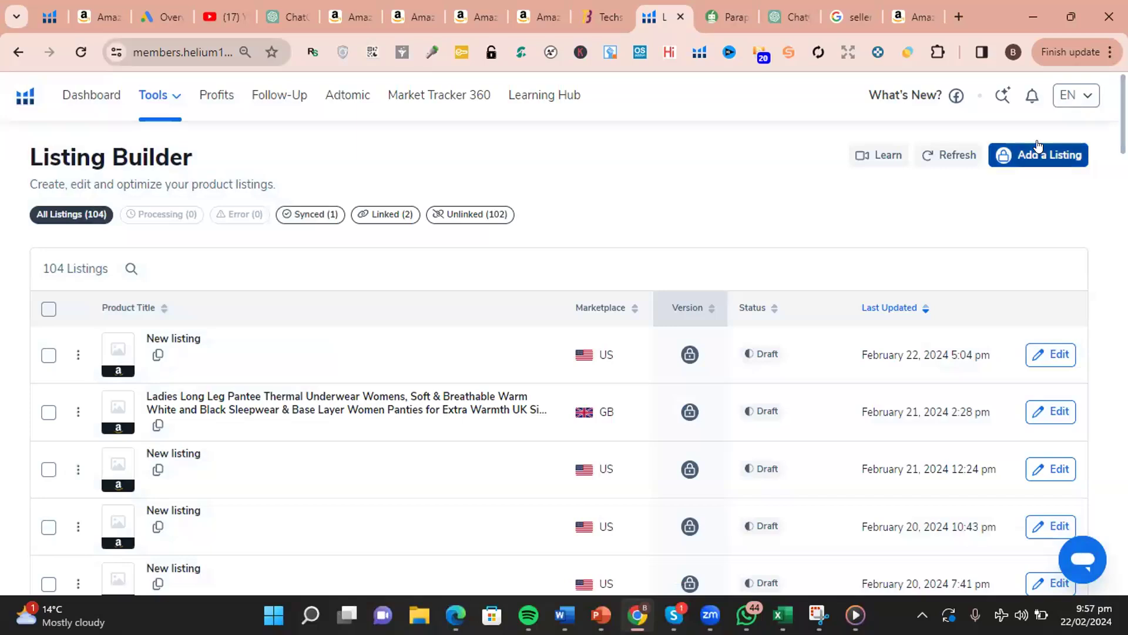
{"action": "scroll", "coordinate": [746, 283], "scroll_direction": "down", "scroll_amount": 4}
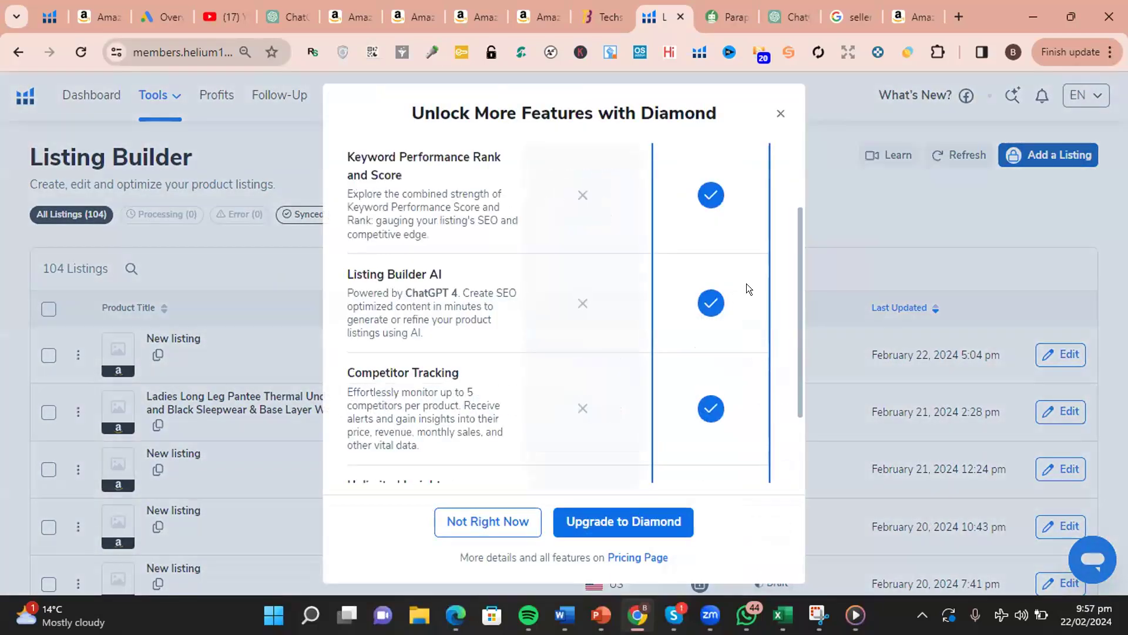
{"action": "left_click", "coordinate": [780, 113]}
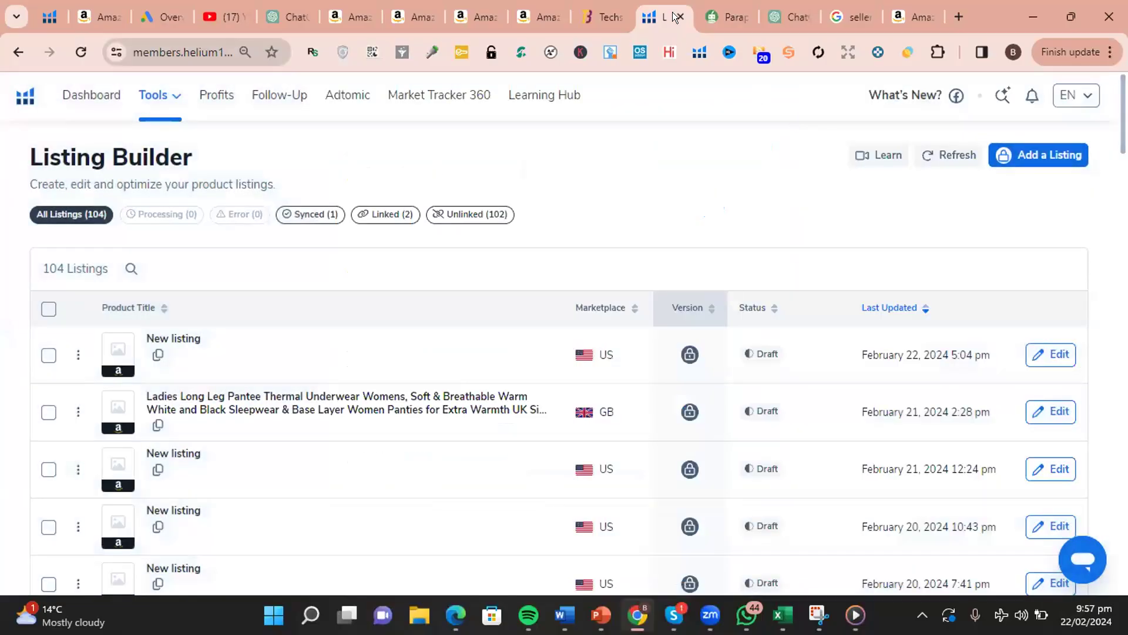
- Reload the Techs Berry dashboard and launch another Helium 10 session from it
{"action": "left_click", "coordinate": [601, 14]}
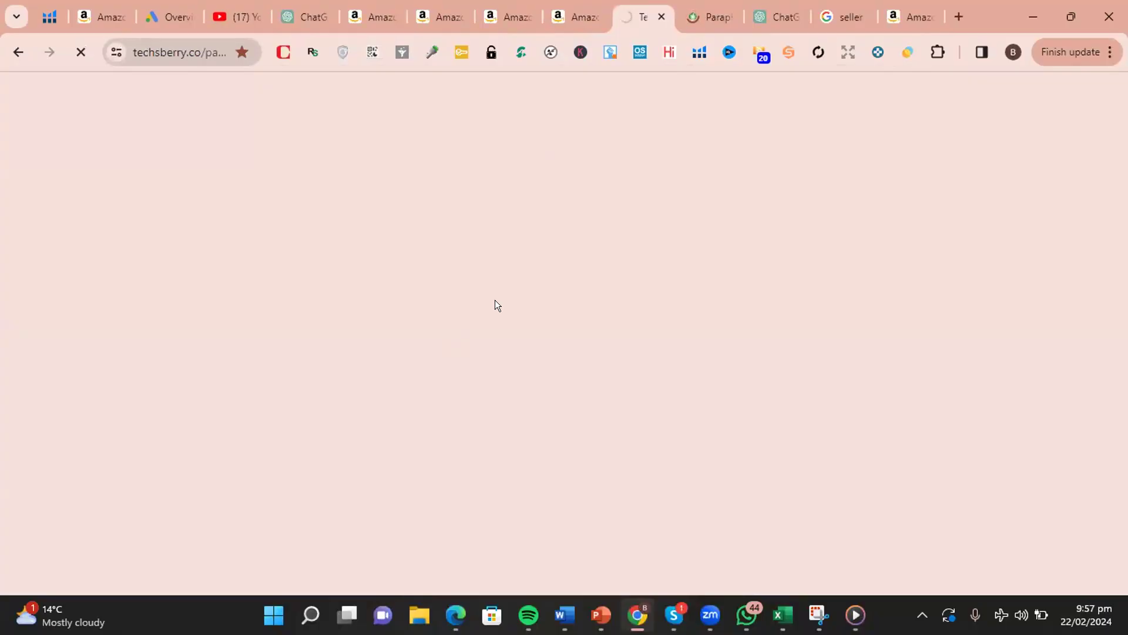
{"action": "left_click", "coordinate": [67, 51]}
{"action": "left_click", "coordinate": [67, 51]}
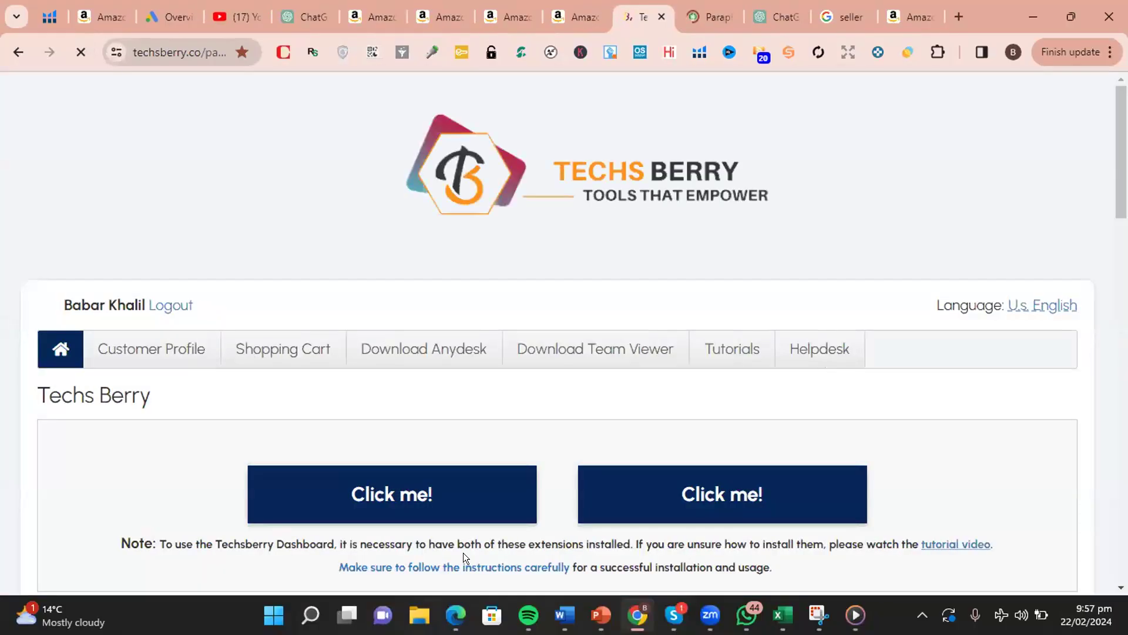
{"action": "scroll", "coordinate": [461, 406], "scroll_direction": "down", "scroll_amount": 8}
{"action": "left_click", "coordinate": [472, 402]}
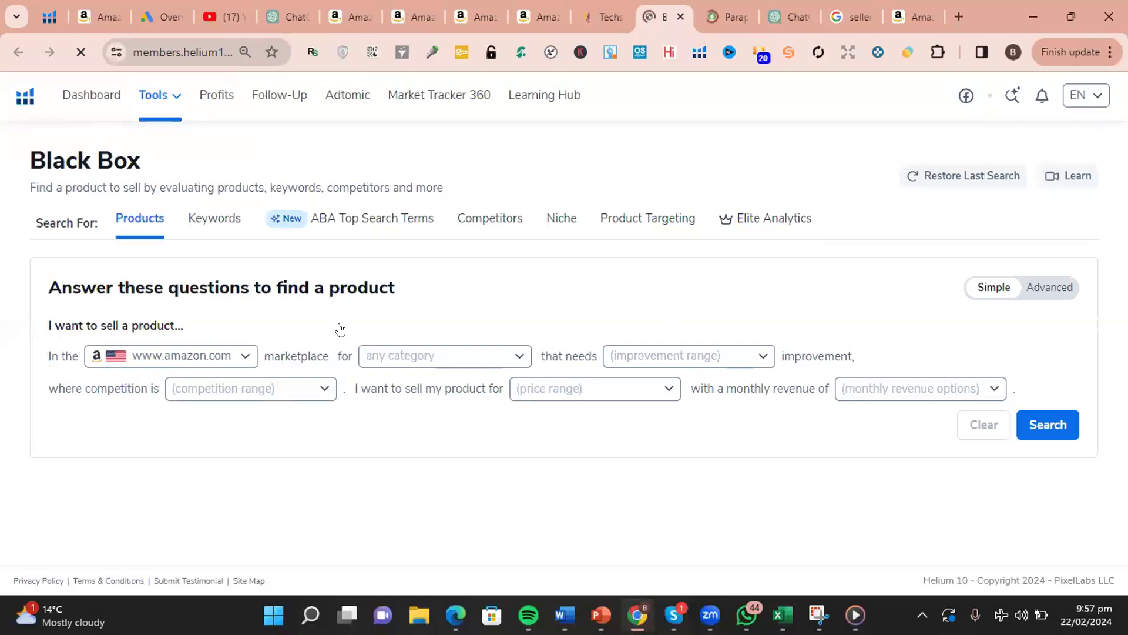
- Open Listing Builder in the new Helium 10 session and start a new listing from scratch
{"action": "left_click", "coordinate": [178, 101]}
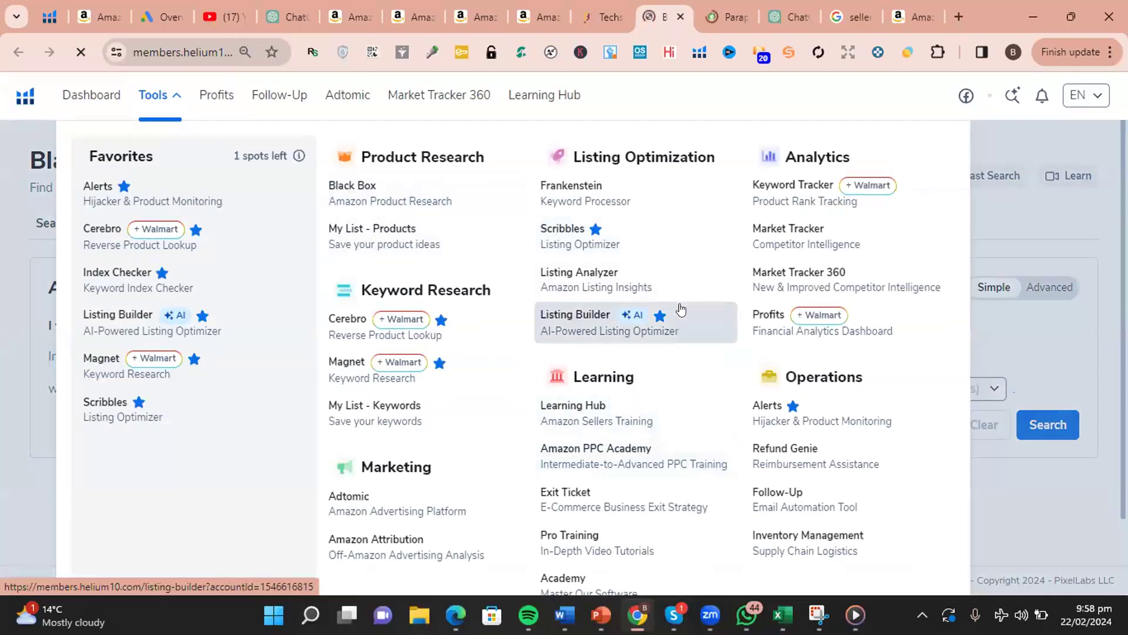
{"action": "left_click", "coordinate": [550, 336]}
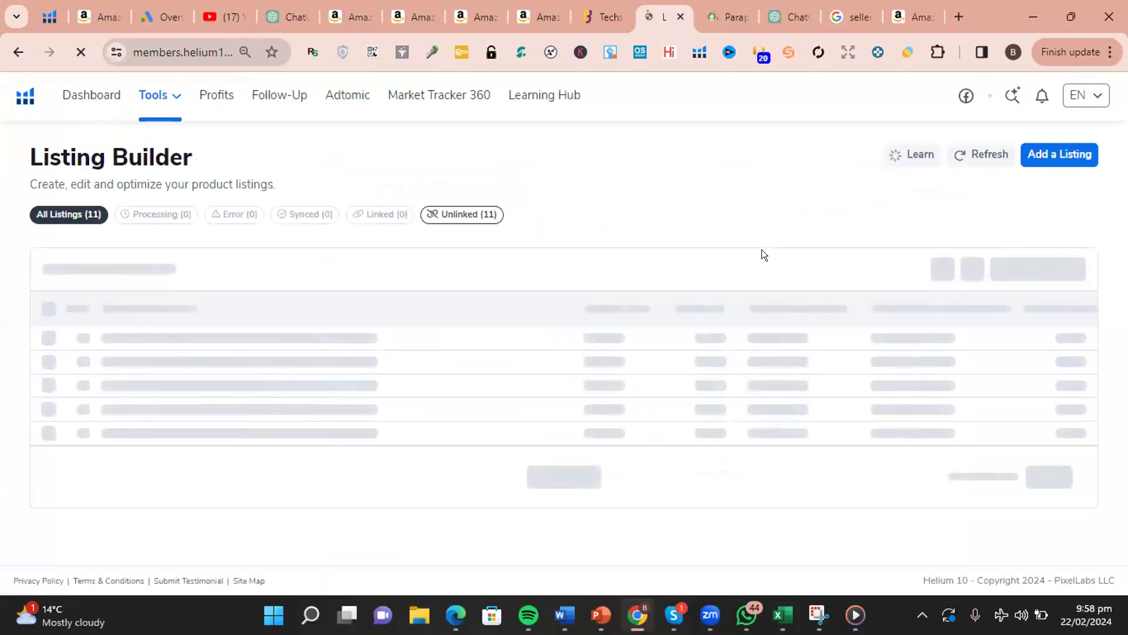
{"action": "left_click", "coordinate": [1060, 155]}
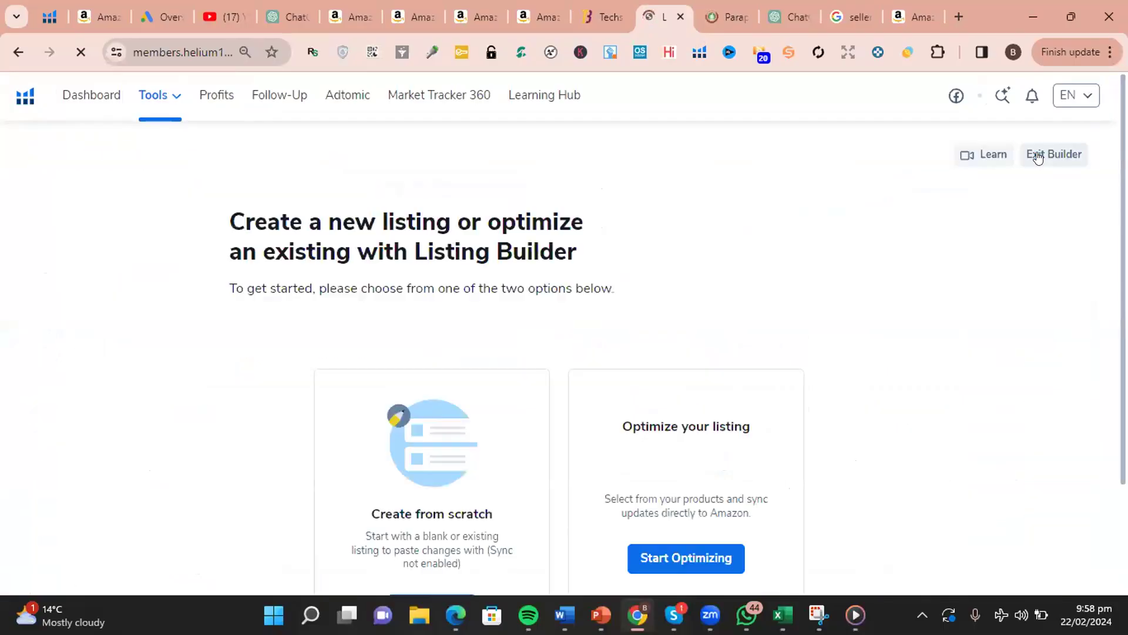
{"action": "left_click", "coordinate": [463, 475]}
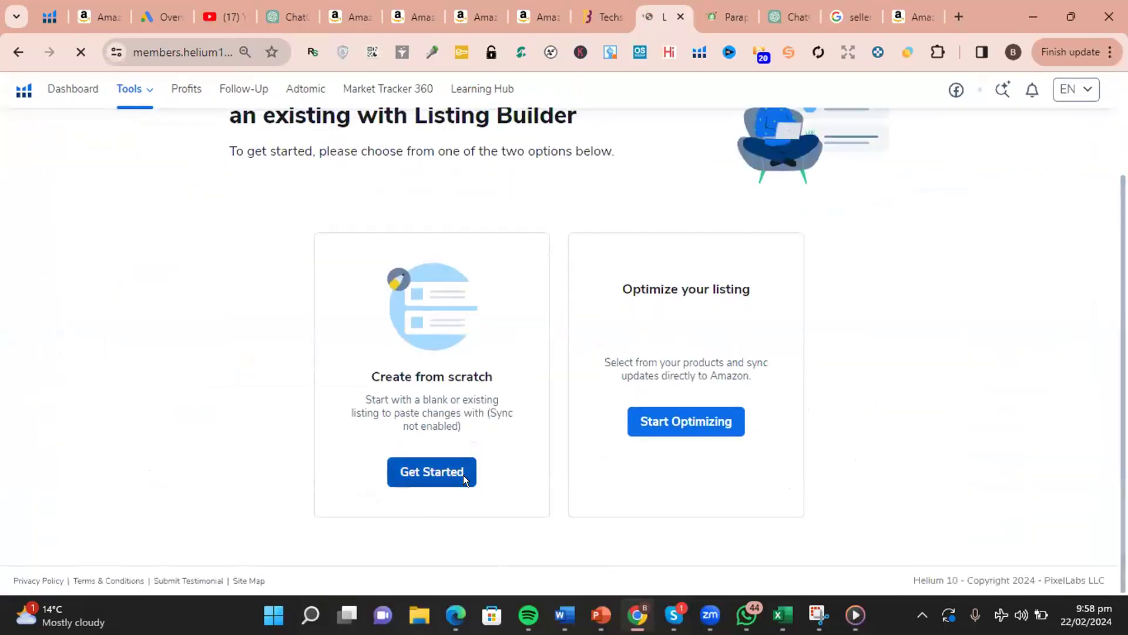
{"action": "left_click", "coordinate": [515, 453]}
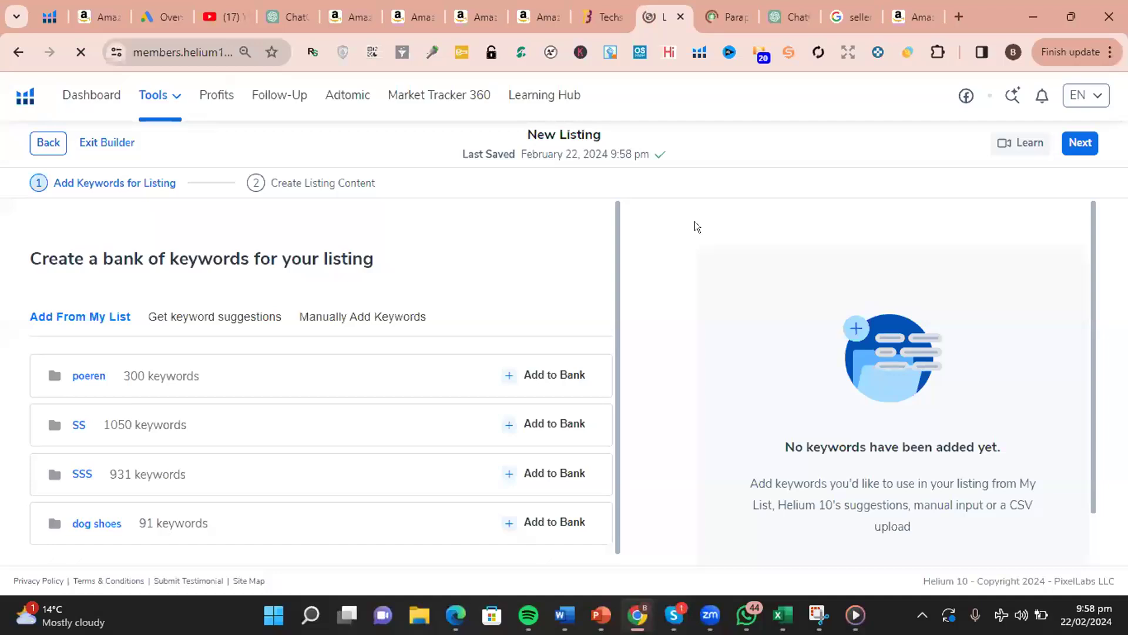
- Skip the saved keyword lists, proceed to Create Listing Content, and paste the copied keywords into the Keyword Bank
{"action": "scroll", "coordinate": [694, 224], "scroll_direction": "down", "scroll_amount": 1}
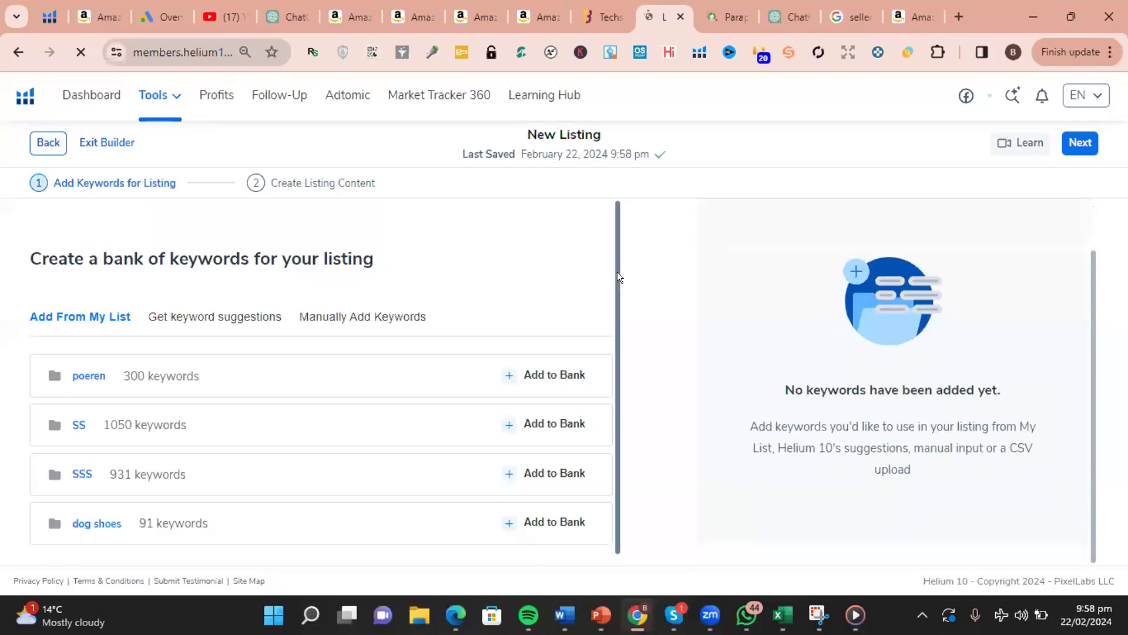
{"action": "scroll", "coordinate": [597, 376], "scroll_direction": "down", "scroll_amount": 1}
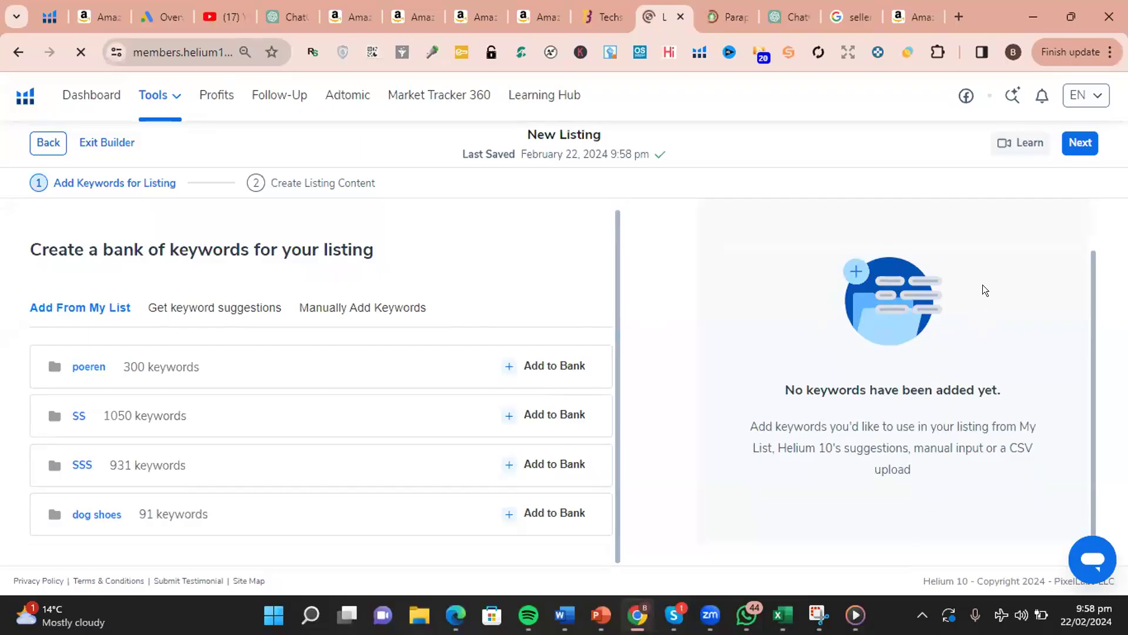
{"action": "left_click", "coordinate": [1080, 143]}
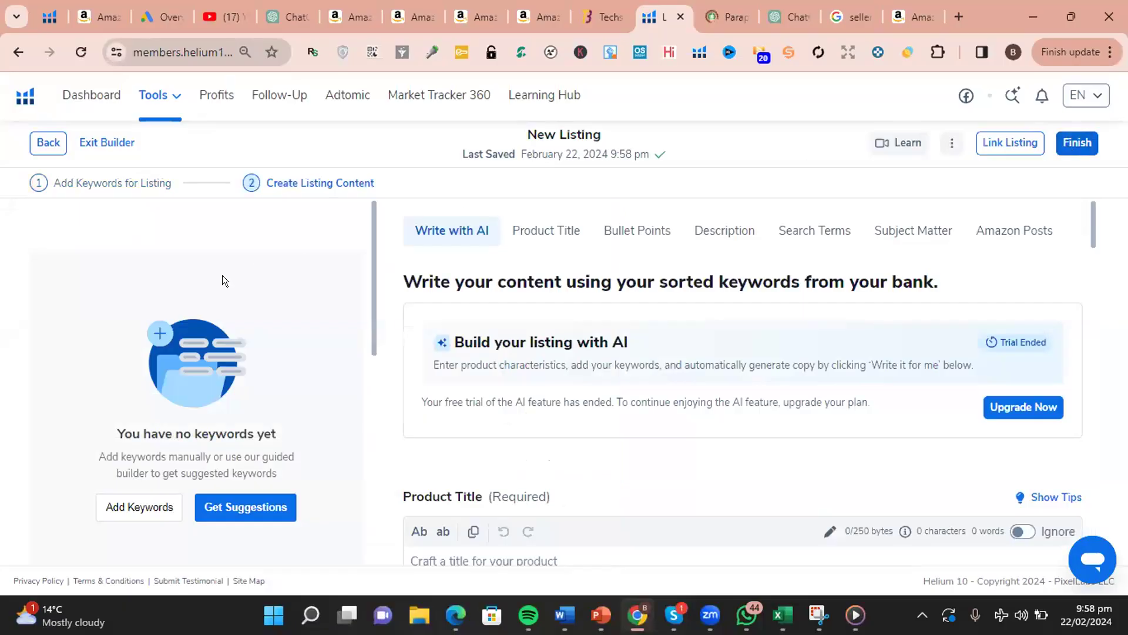
{"action": "left_click", "coordinate": [115, 504]}
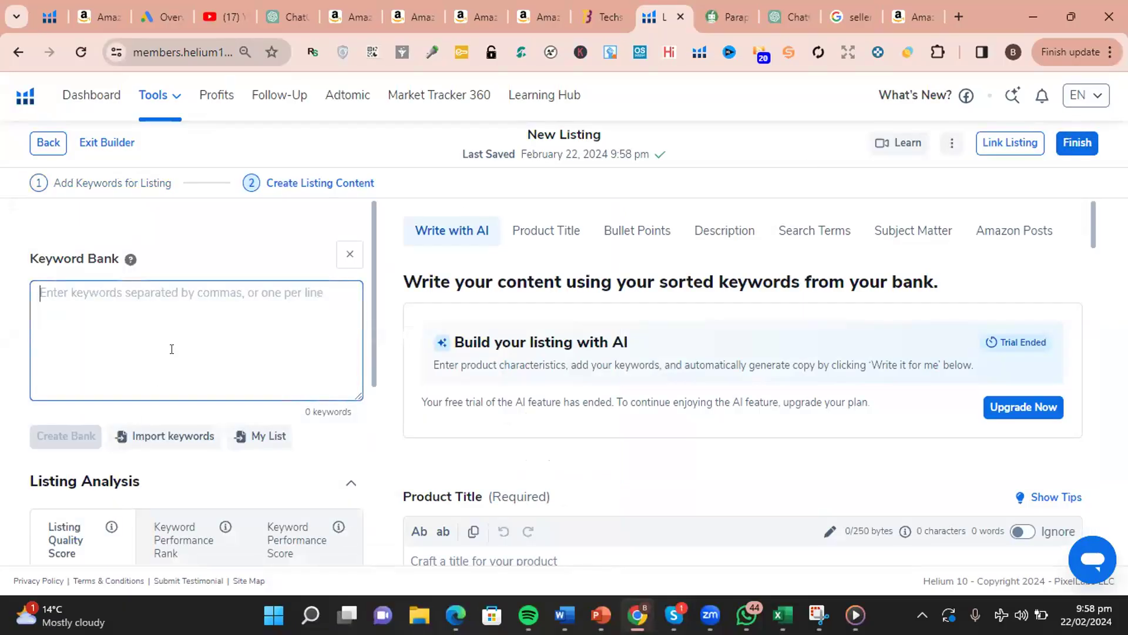
{"action": "key", "text": "ctrl+v"}
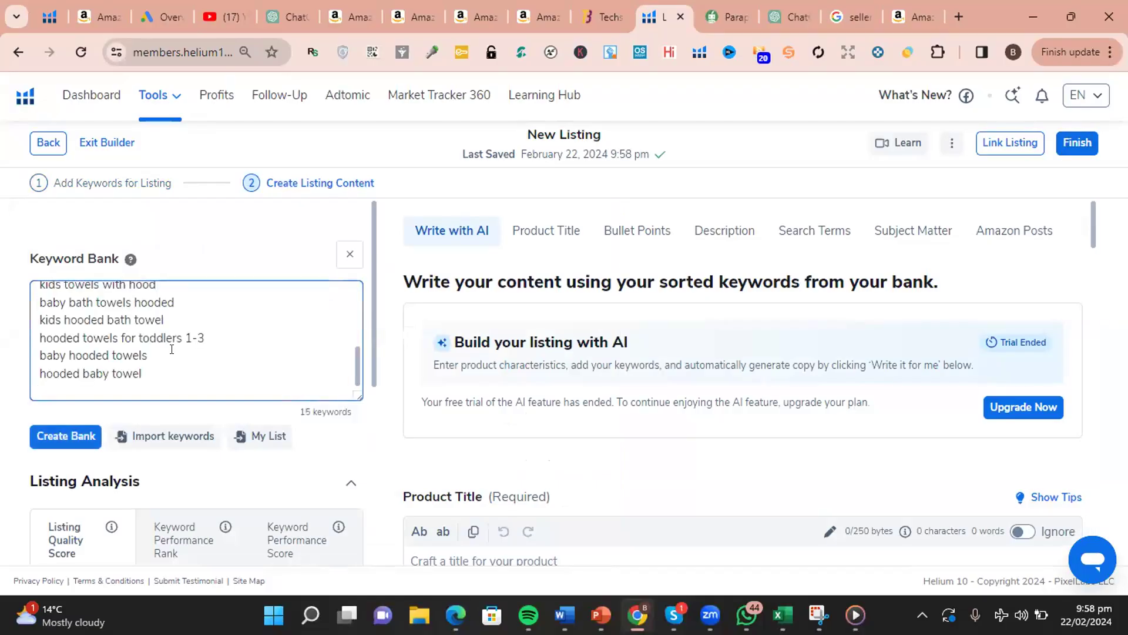
- Remove "1-3" from the keyword "hooded towels for toddlers 1-3" in the Keyword Bank
{"action": "left_click", "coordinate": [219, 336]}
{"action": "key", "text": "BackSpace"}
{"action": "key", "text": "BackSpace"}
{"action": "key", "text": "BackSpace"}
- Review the pasted keywords and the Product Title and Bullet Points sections, and create the keyword bank
{"action": "scroll", "coordinate": [209, 348], "scroll_direction": "up", "scroll_amount": 5}
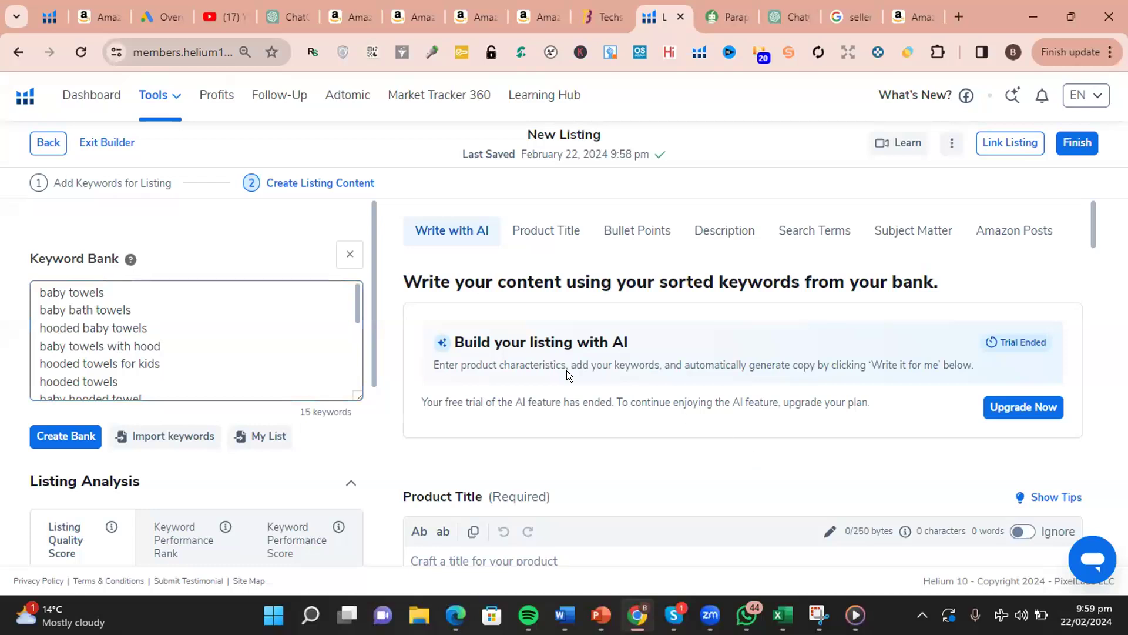
{"action": "left_click", "coordinate": [566, 231]}
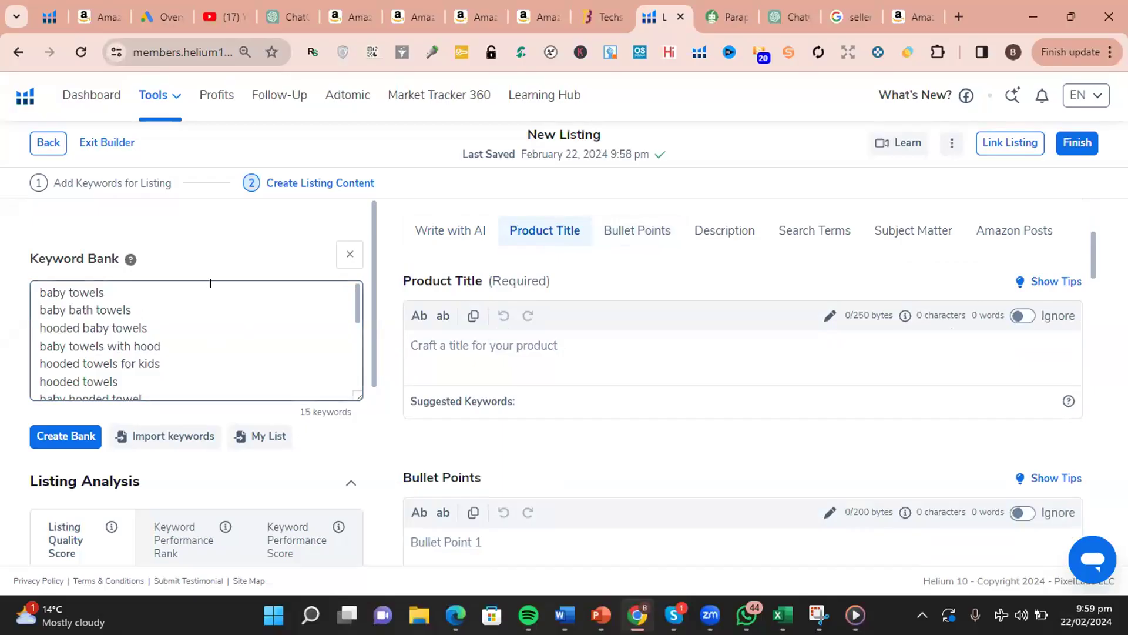
{"action": "scroll", "coordinate": [529, 383], "scroll_direction": "down", "scroll_amount": 3}
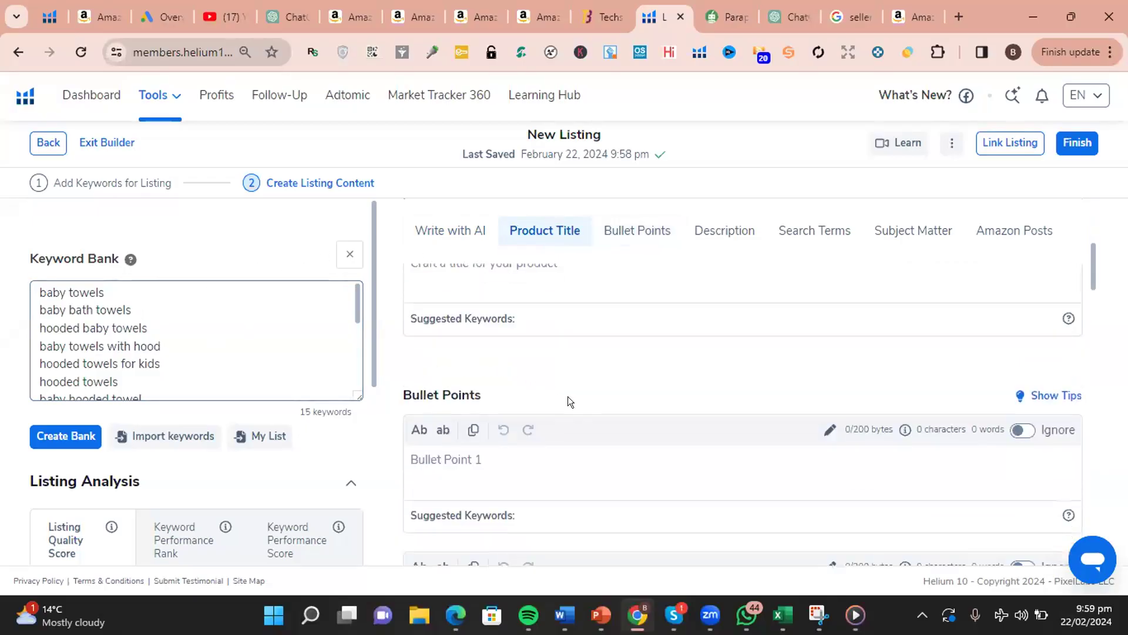
{"action": "scroll", "coordinate": [579, 410], "scroll_direction": "up", "scroll_amount": 5}
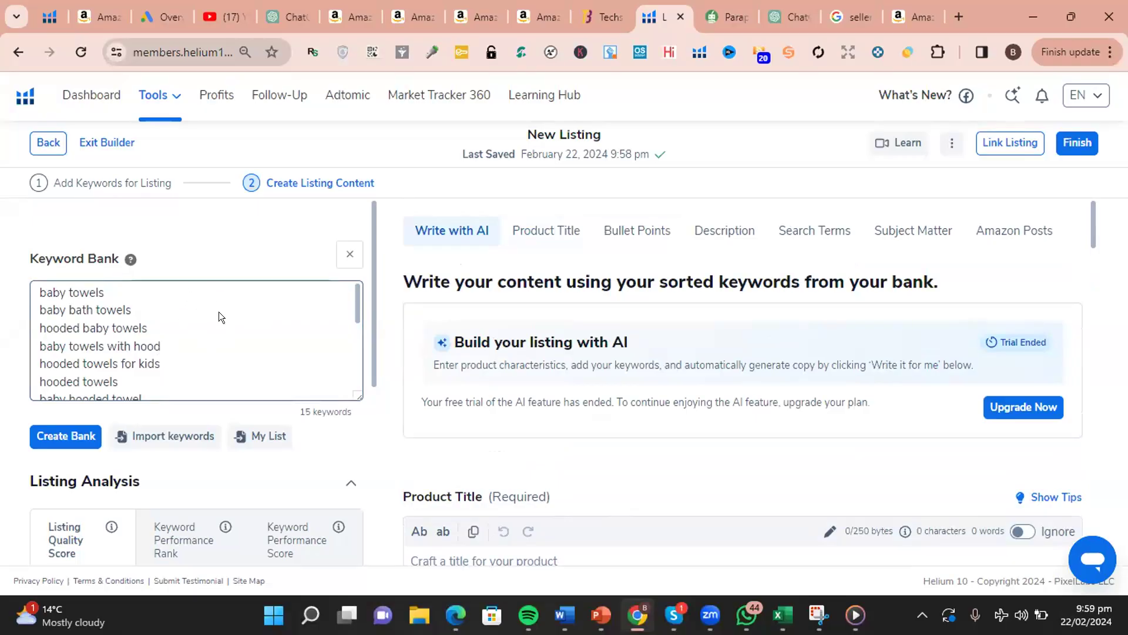
{"action": "left_click", "coordinate": [74, 442]}
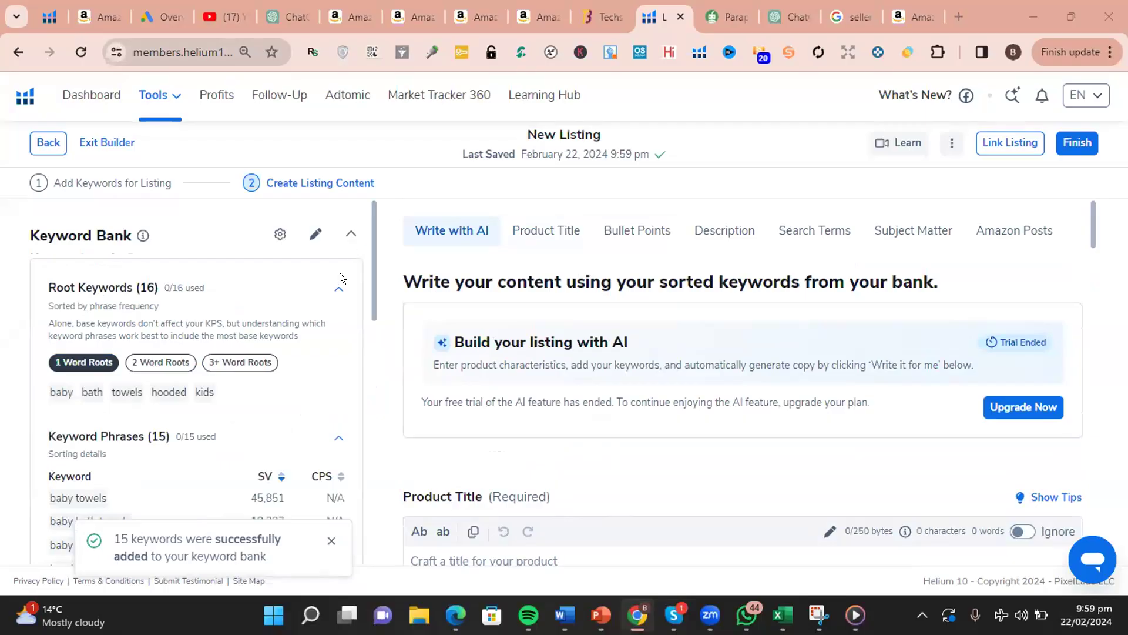
- Dismiss the keyword notification and review the root keywords and keyword phrases with their search volumes in the Keyword Bank
{"action": "left_click", "coordinate": [331, 541]}
{"action": "left_click_drag", "start_coordinate": [369, 261], "coordinate": [368, 284]}
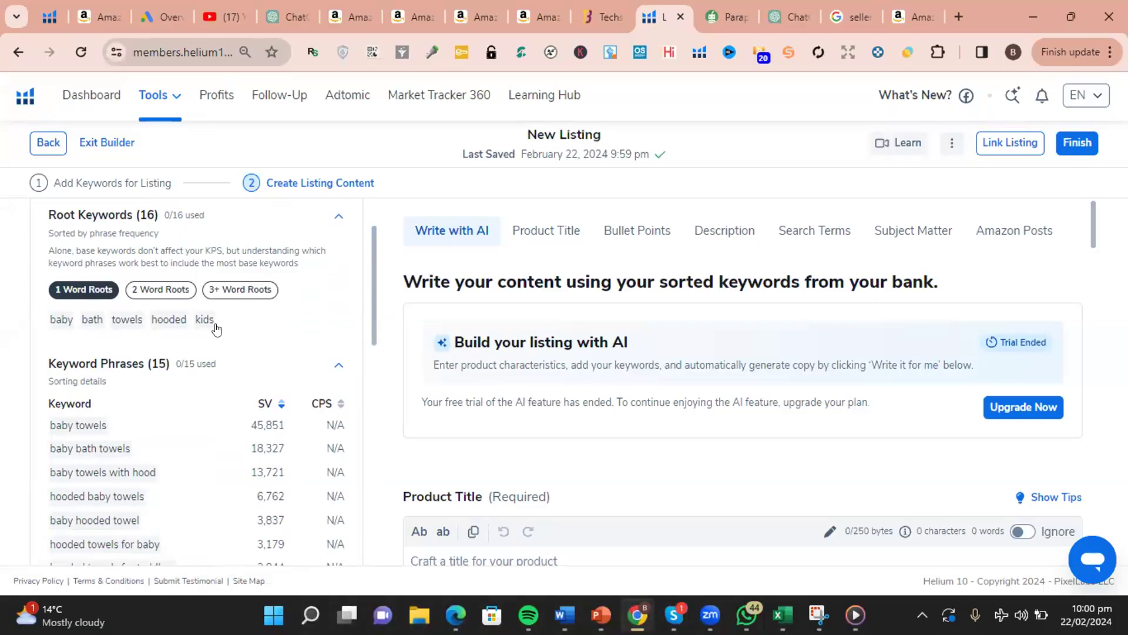
{"action": "scroll", "coordinate": [163, 436], "scroll_direction": "down", "scroll_amount": 4}
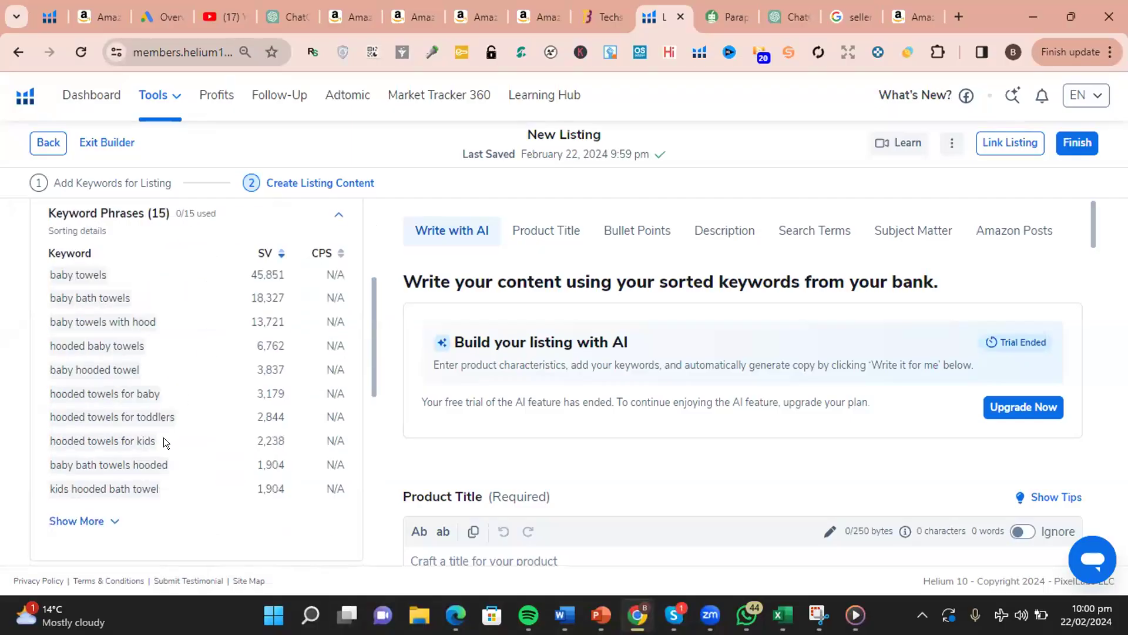
{"action": "scroll", "coordinate": [165, 442], "scroll_direction": "up", "scroll_amount": 5}
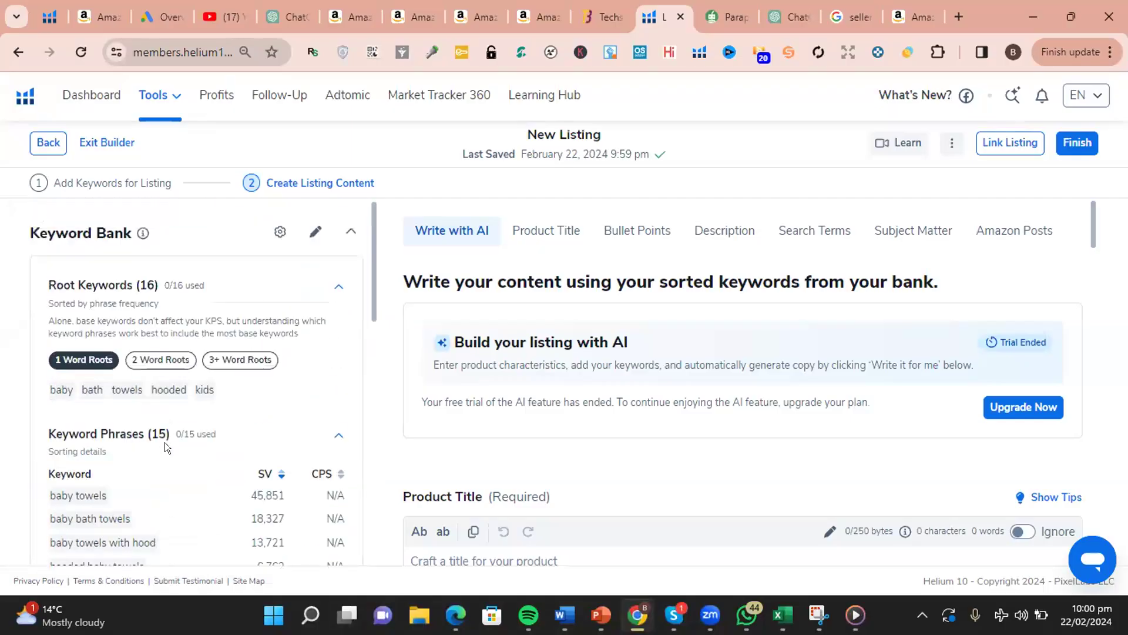
- Examine the suggested keywords under the Product Title, each bullet point and the Description of the listing
{"action": "left_click", "coordinate": [558, 229]}
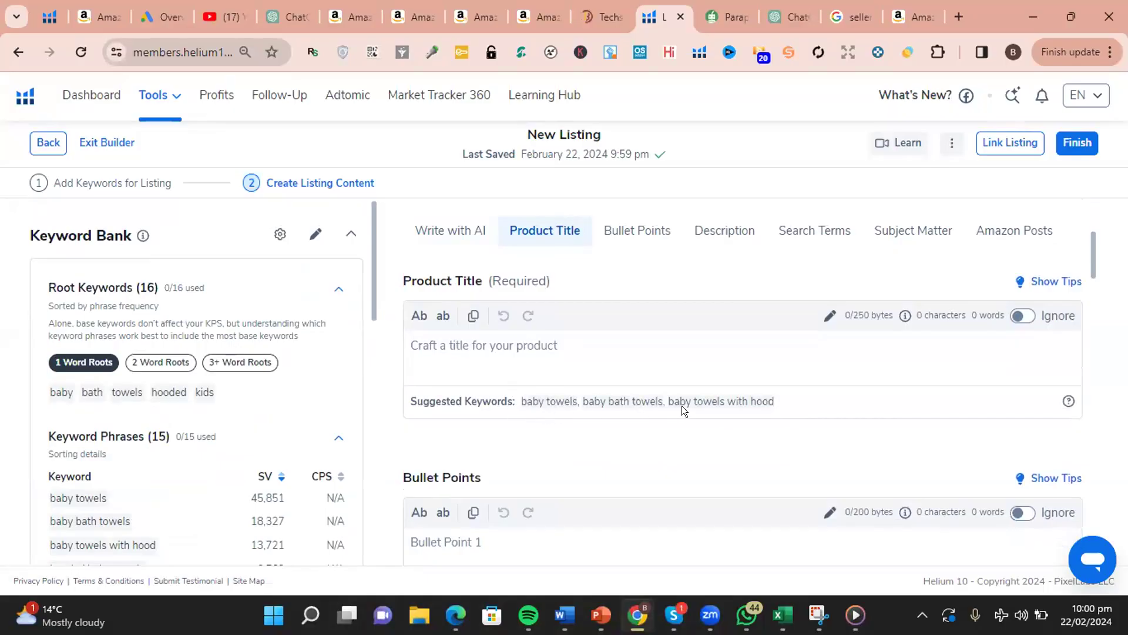
{"action": "left_click_drag", "start_coordinate": [526, 400], "coordinate": [763, 393]}
{"action": "scroll", "coordinate": [763, 392], "scroll_direction": "down", "scroll_amount": 3}
{"action": "scroll", "coordinate": [762, 393], "scroll_direction": "up", "scroll_amount": 1}
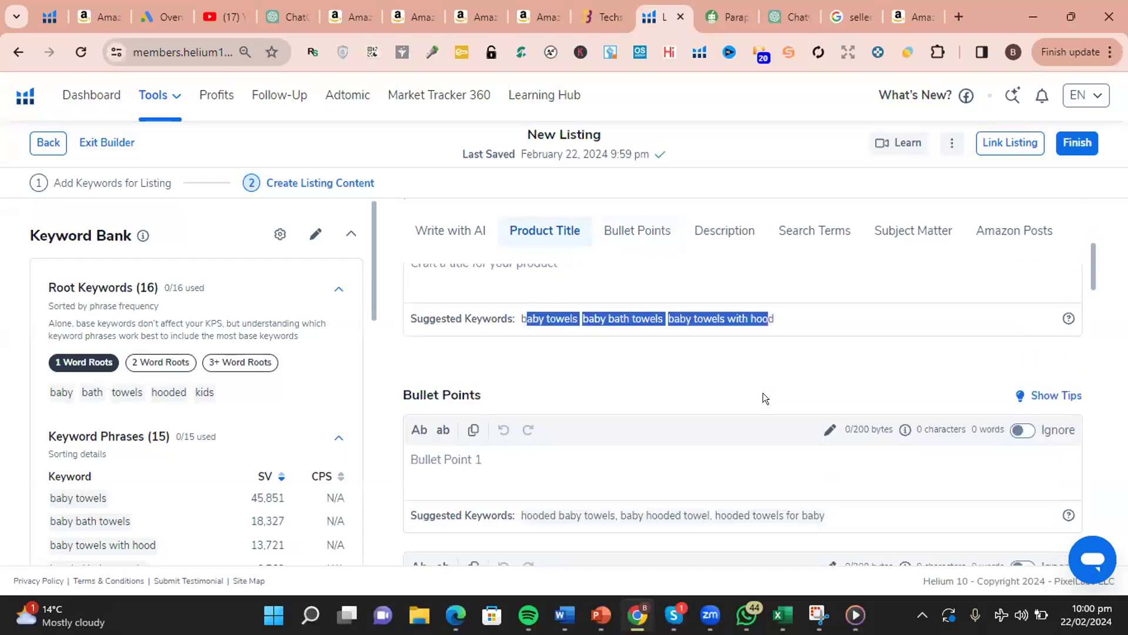
{"action": "scroll", "coordinate": [763, 392], "scroll_direction": "down", "scroll_amount": 3}
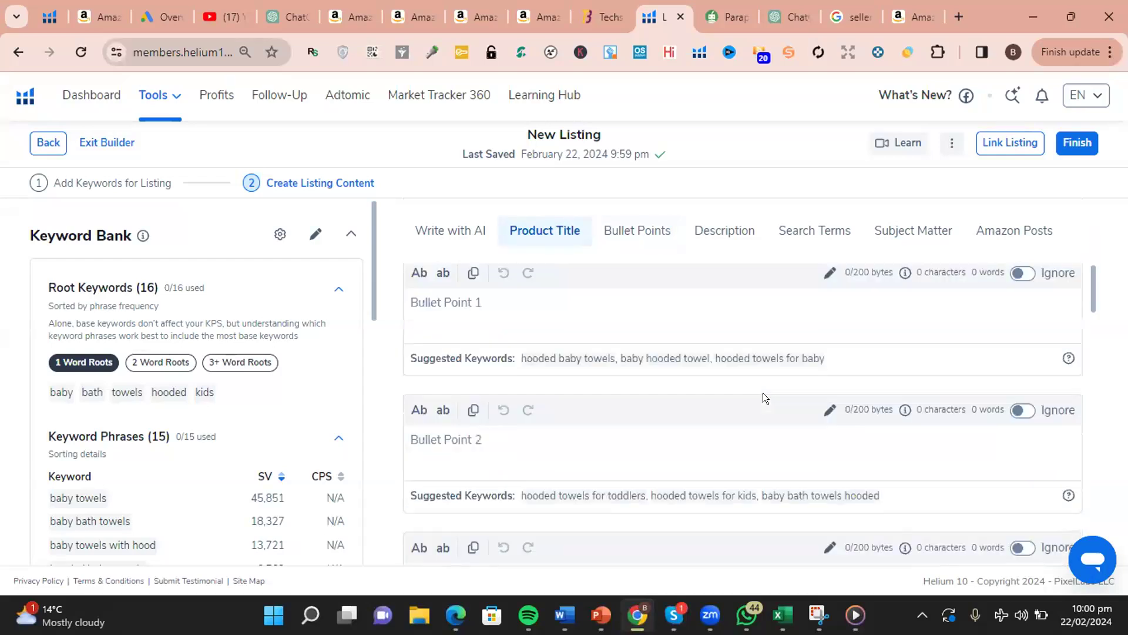
{"action": "left_click_drag", "start_coordinate": [539, 351], "coordinate": [825, 351]}
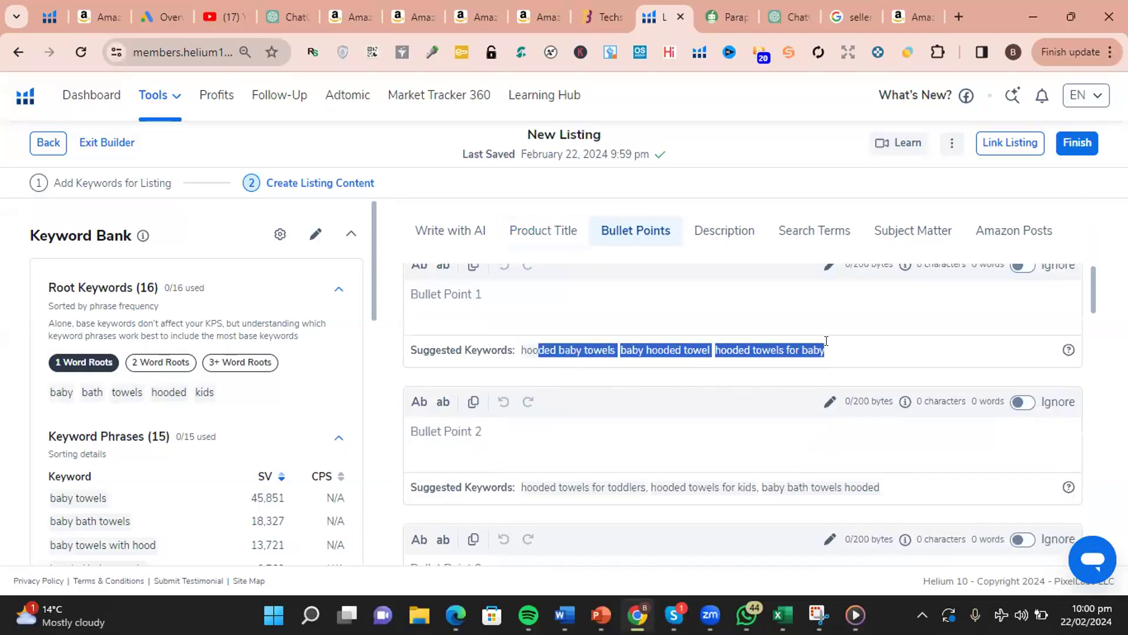
{"action": "scroll", "coordinate": [646, 364], "scroll_direction": "down", "scroll_amount": 2}
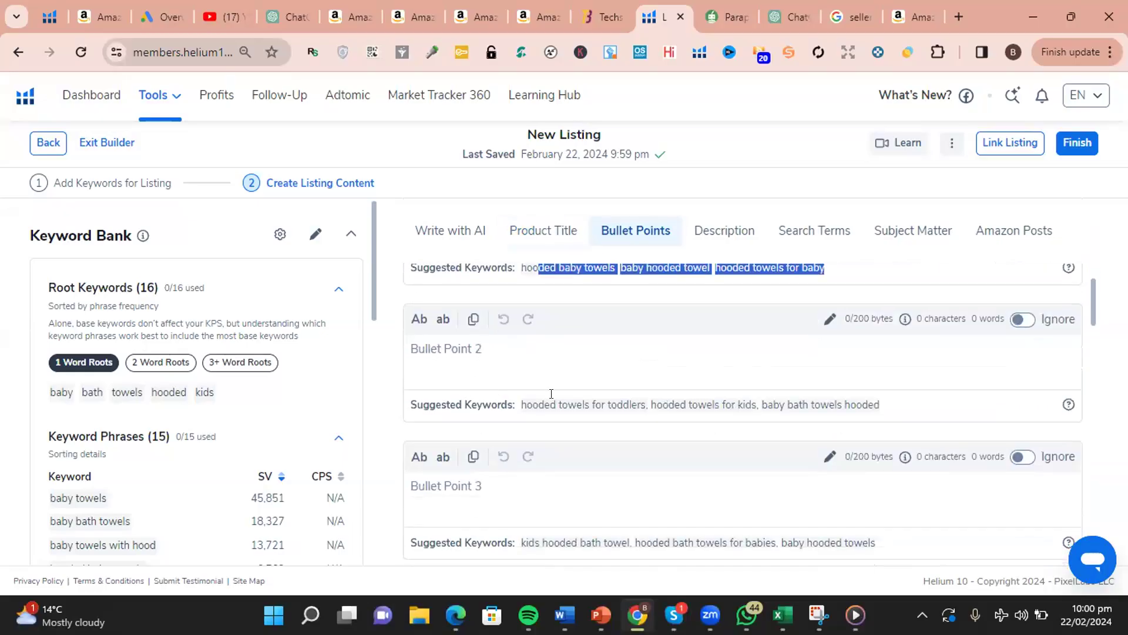
{"action": "scroll", "coordinate": [551, 393], "scroll_direction": "down", "scroll_amount": 3}
{"action": "left_click_drag", "start_coordinate": [566, 376], "coordinate": [816, 378]}
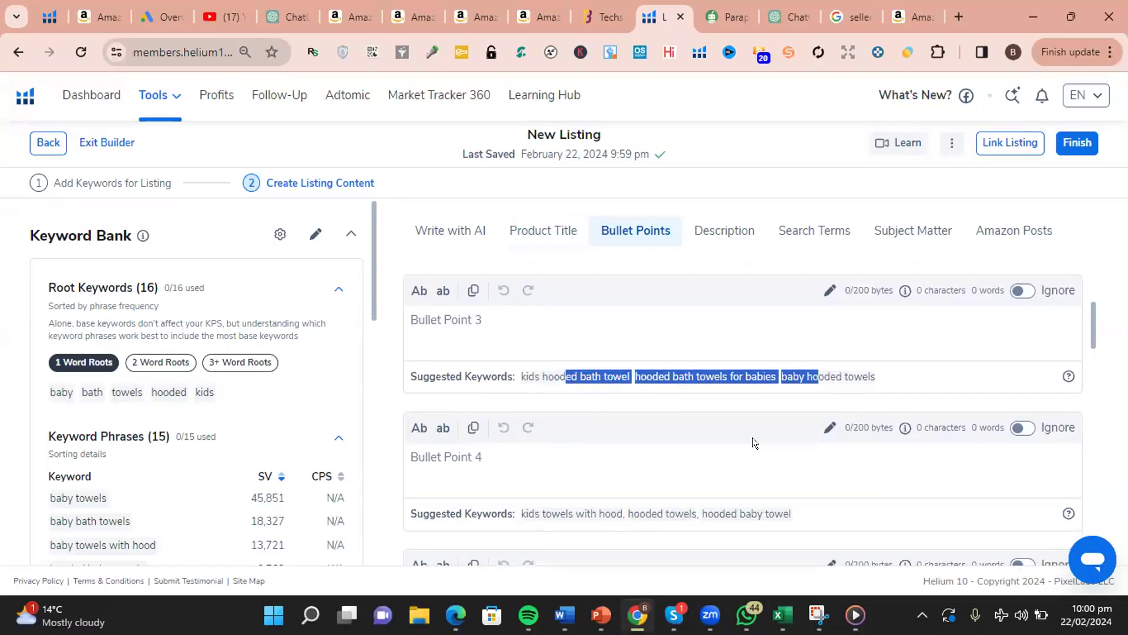
{"action": "scroll", "coordinate": [753, 439], "scroll_direction": "down", "scroll_amount": 4}
{"action": "scroll", "coordinate": [747, 447], "scroll_direction": "down", "scroll_amount": 2}
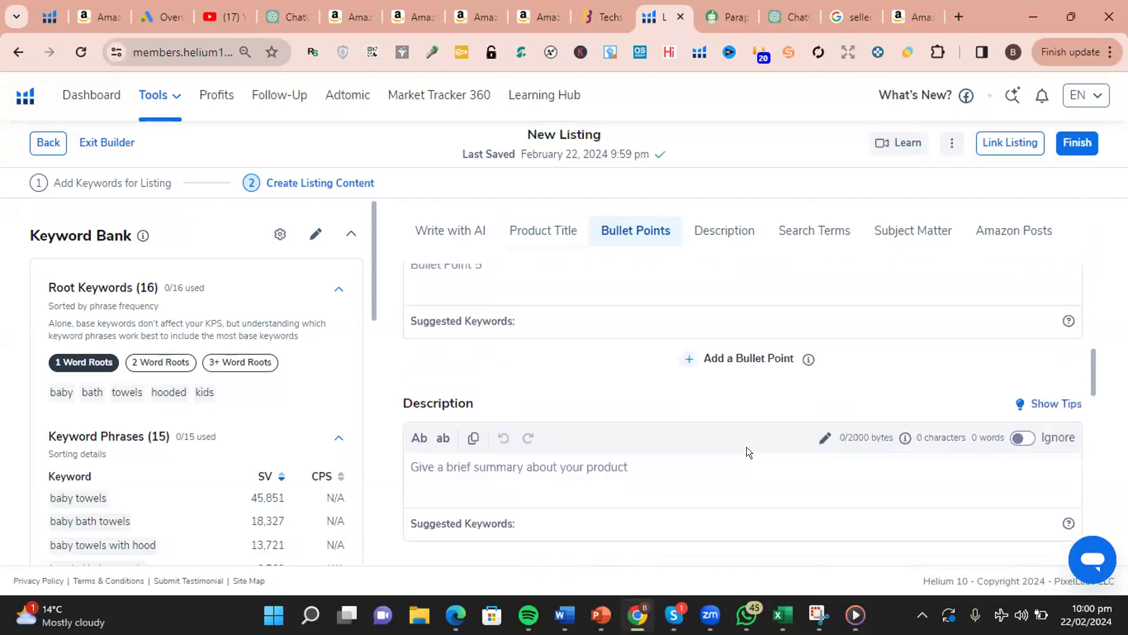
{"action": "scroll", "coordinate": [747, 447], "scroll_direction": "up", "scroll_amount": 3}
{"action": "scroll", "coordinate": [748, 447], "scroll_direction": "up", "scroll_amount": 14}
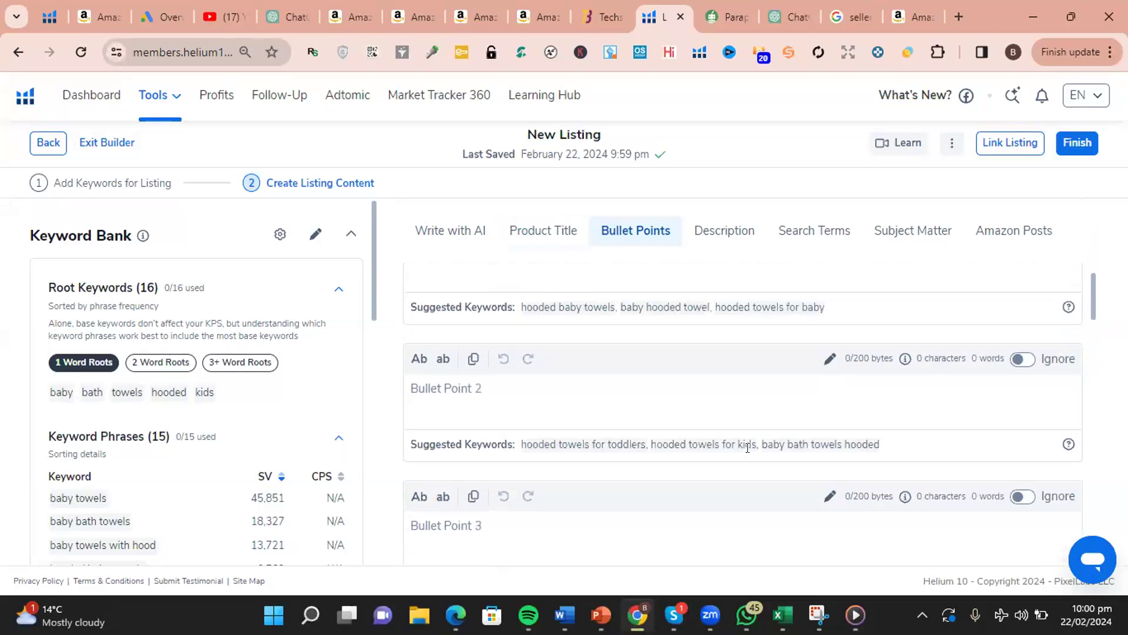
{"action": "scroll", "coordinate": [748, 448], "scroll_direction": "up", "scroll_amount": 1}
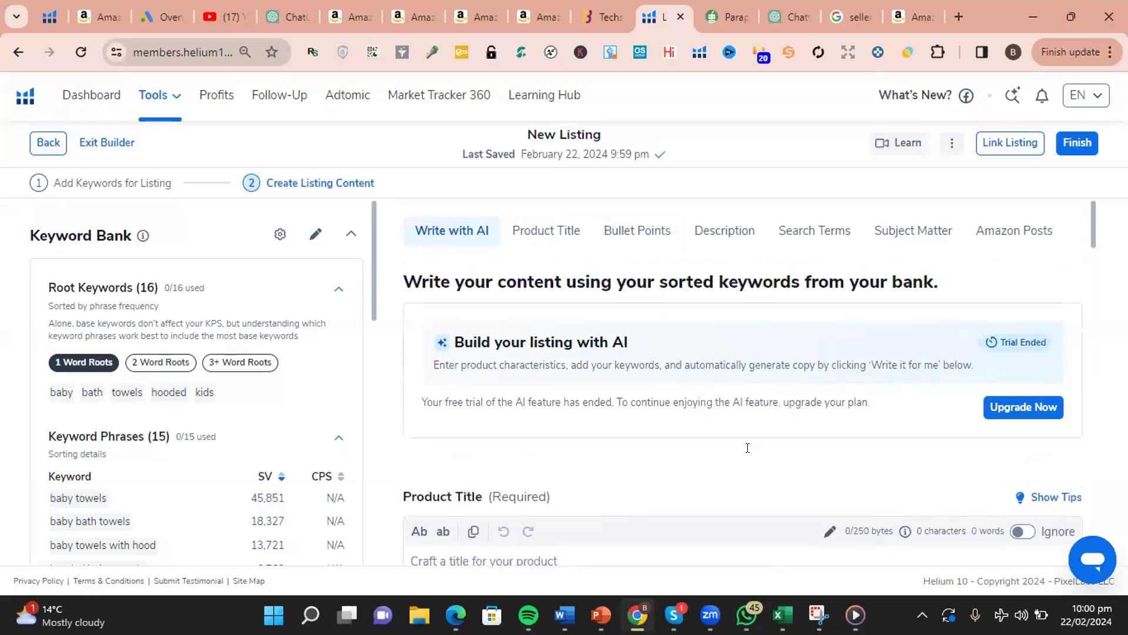
- Compare the Keyword Bank phrases with the keywords suggested for the product title and the first bullet points
{"action": "scroll", "coordinate": [748, 448], "scroll_direction": "down", "scroll_amount": 3}
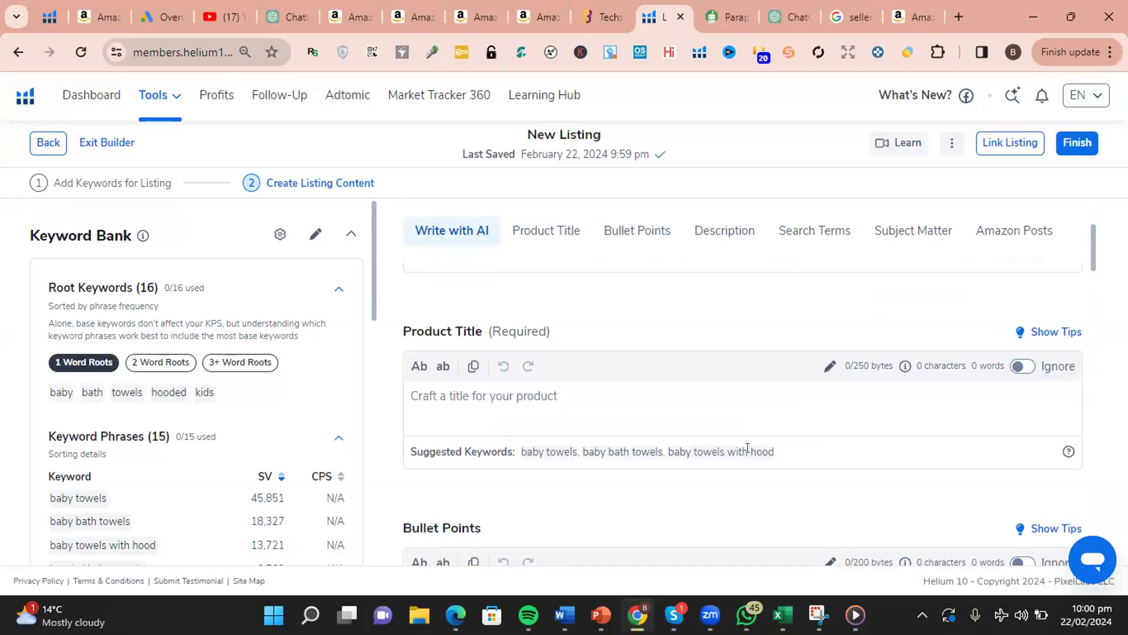
{"action": "scroll", "coordinate": [748, 448], "scroll_direction": "down", "scroll_amount": 4}
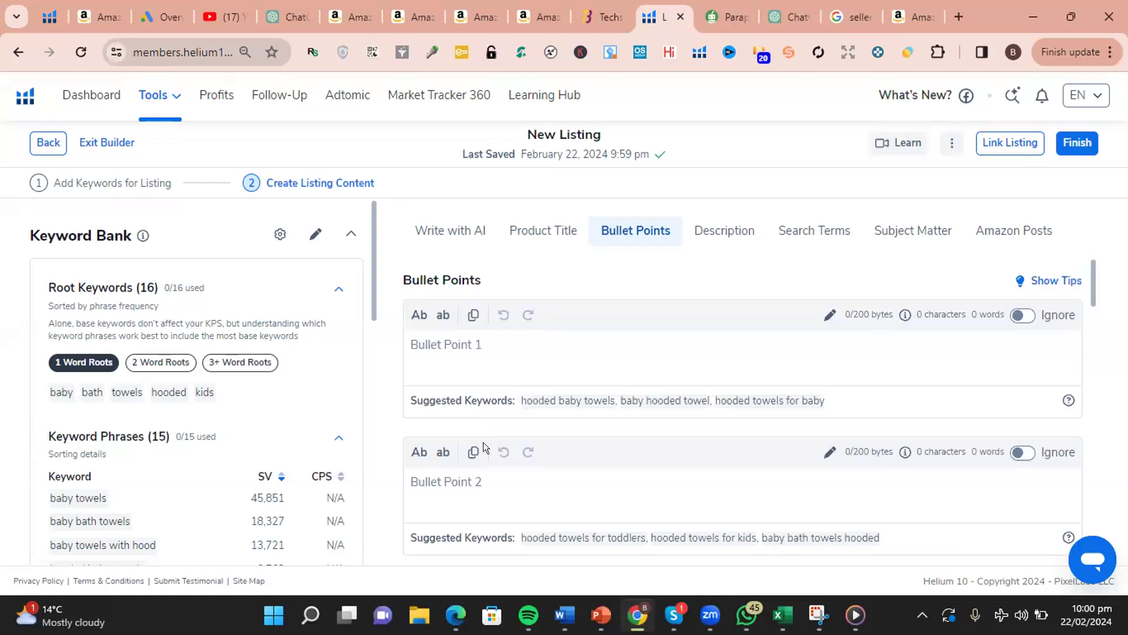
{"action": "scroll", "coordinate": [538, 418], "scroll_direction": "down", "scroll_amount": 1}
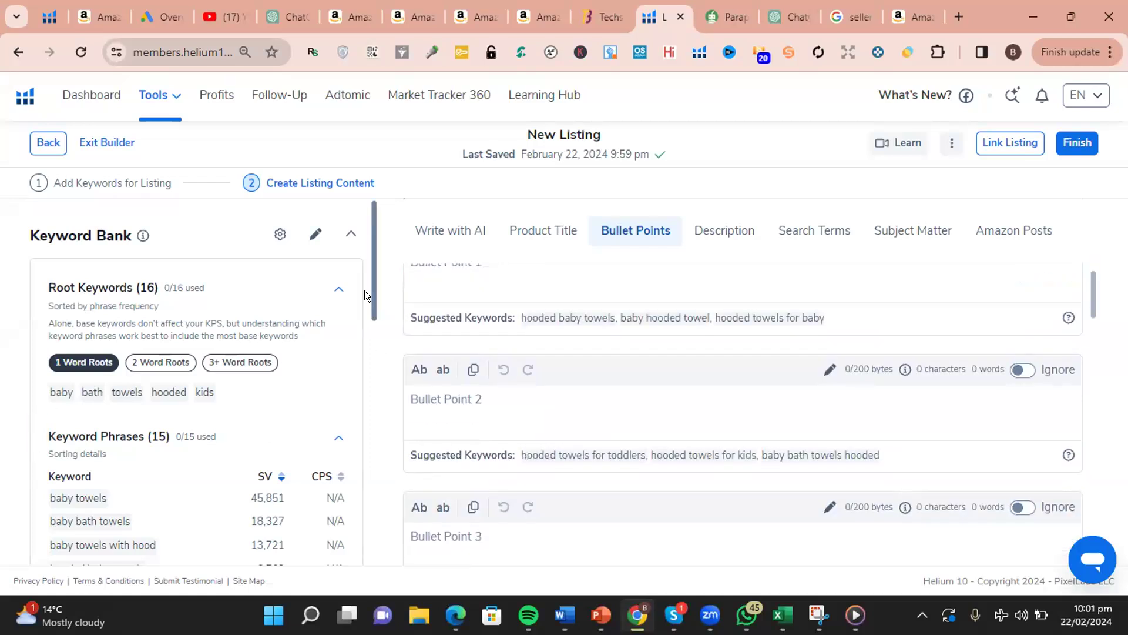
{"action": "scroll", "coordinate": [364, 291], "scroll_direction": "down", "scroll_amount": 3}
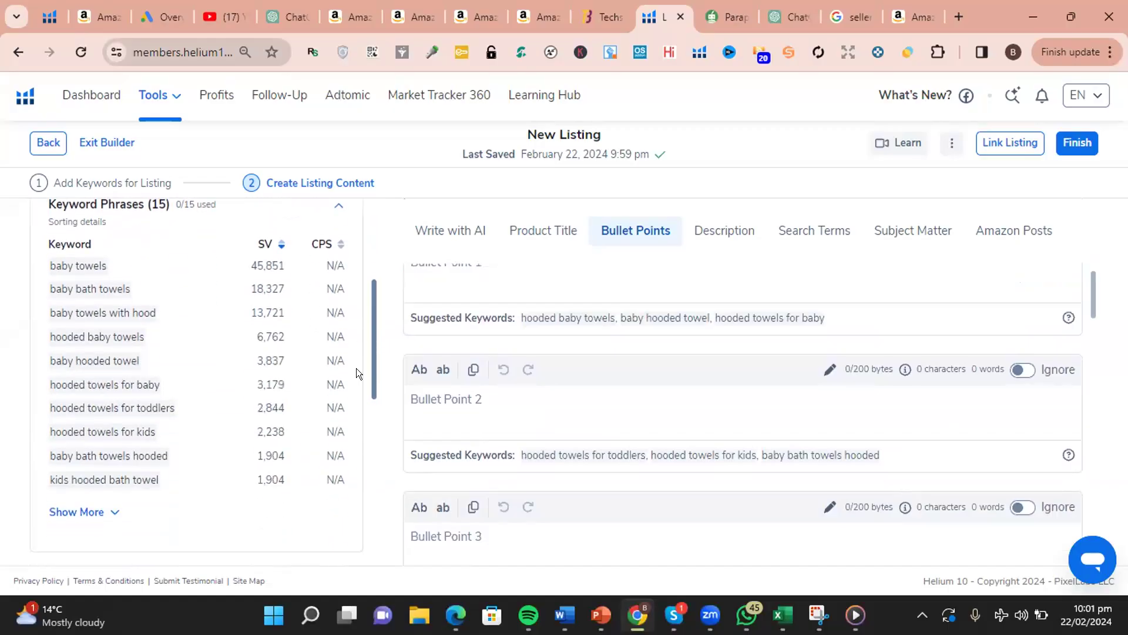
{"action": "left_click_drag", "start_coordinate": [357, 368], "coordinate": [378, 267]}
{"action": "scroll", "coordinate": [672, 406], "scroll_direction": "down", "scroll_amount": 2}
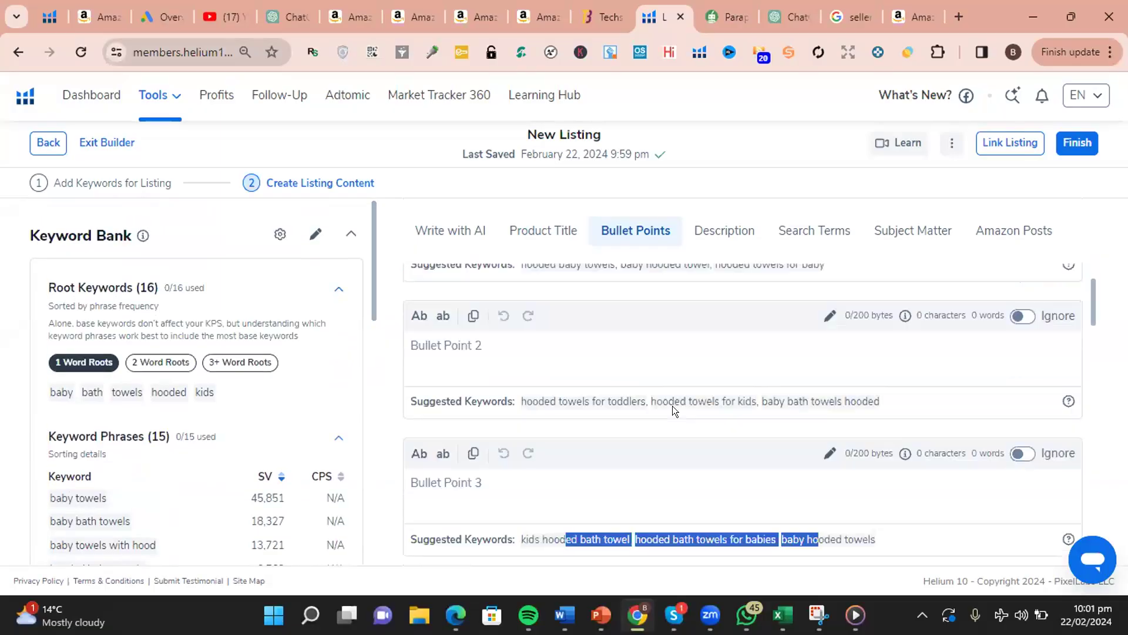
{"action": "scroll", "coordinate": [683, 410], "scroll_direction": "up", "scroll_amount": 6}
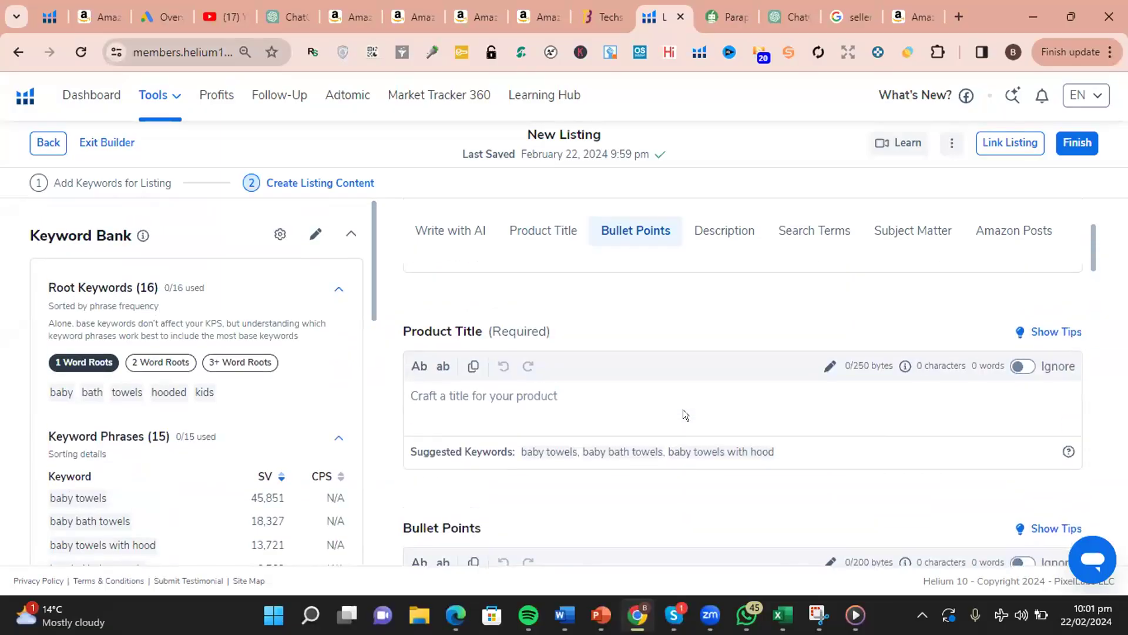
- Copy the HIPHOP PANDA Hooded Towel product title from its Amazon page into the blank Word document and start a new line
{"action": "left_click", "coordinate": [564, 615]}
{"action": "left_click", "coordinate": [563, 614]}
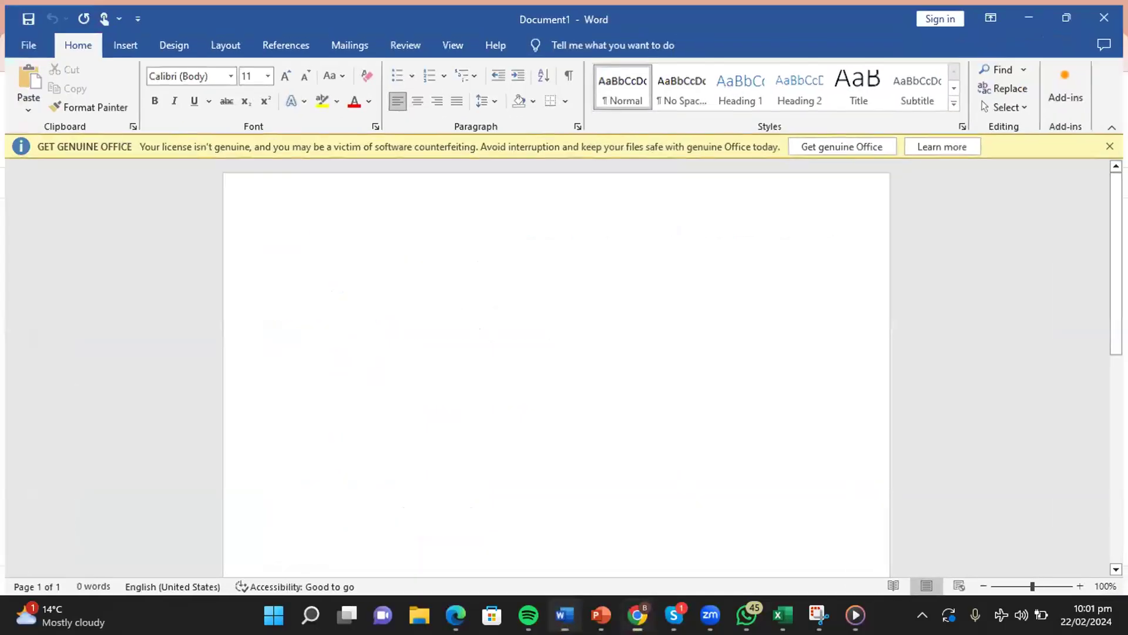
{"action": "left_click", "coordinate": [350, 6]}
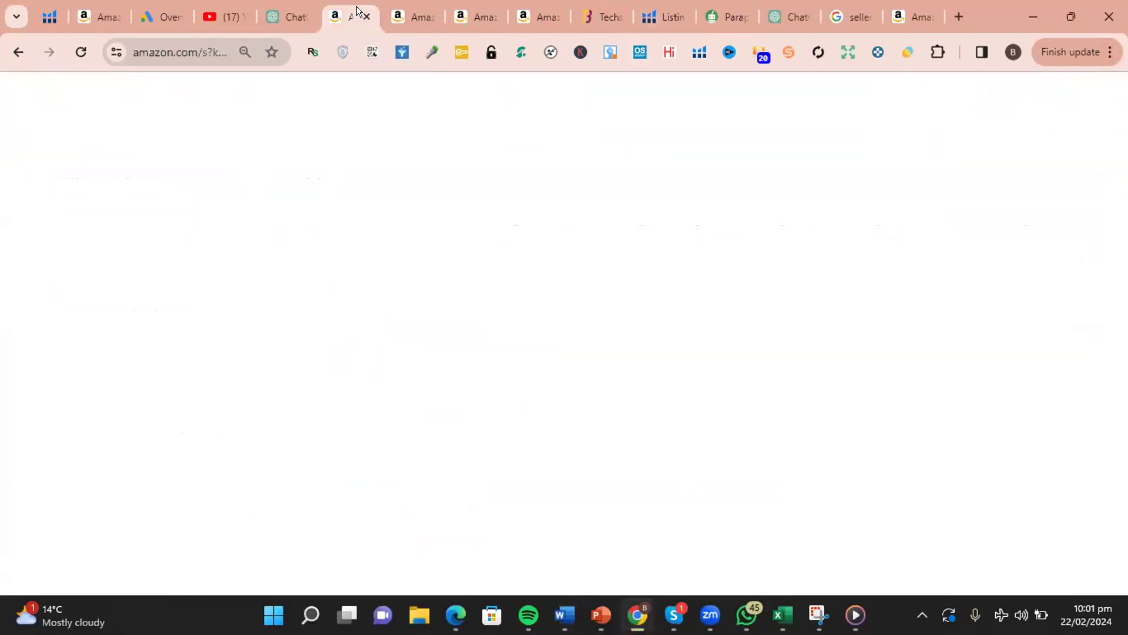
{"action": "left_click", "coordinate": [409, 8]}
{"action": "scroll", "coordinate": [617, 304], "scroll_direction": "down", "scroll_amount": 10}
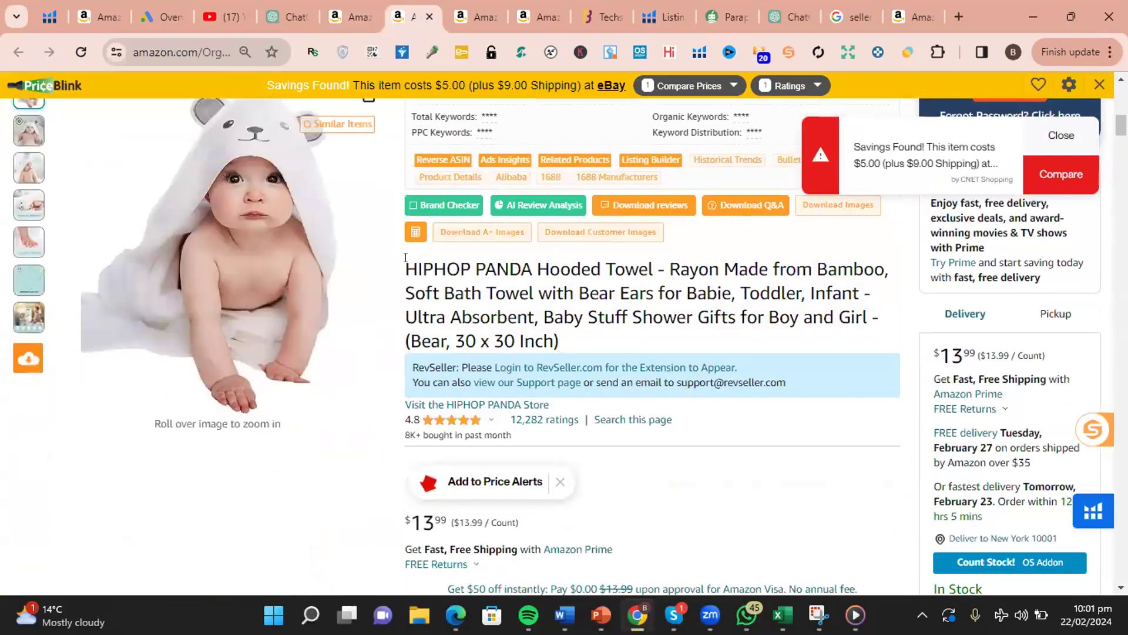
{"action": "left_click_drag", "start_coordinate": [410, 260], "coordinate": [635, 328]}
{"action": "key", "text": "ctrl+c"}
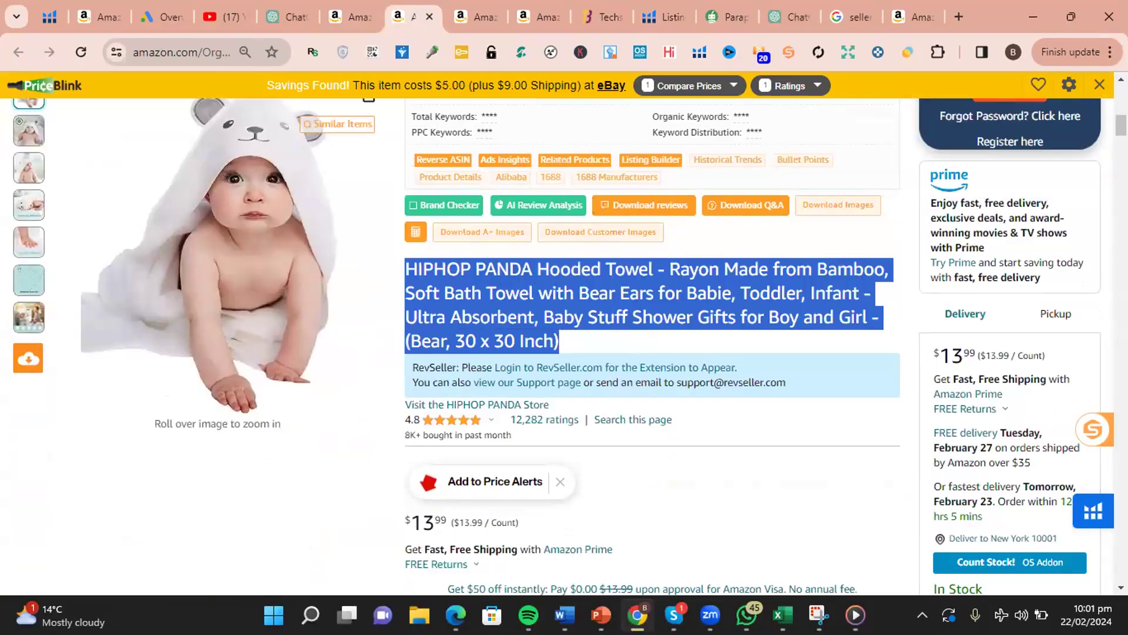
{"action": "key", "text": "alt+Tab"}
{"action": "key", "text": "ctrl+v"}
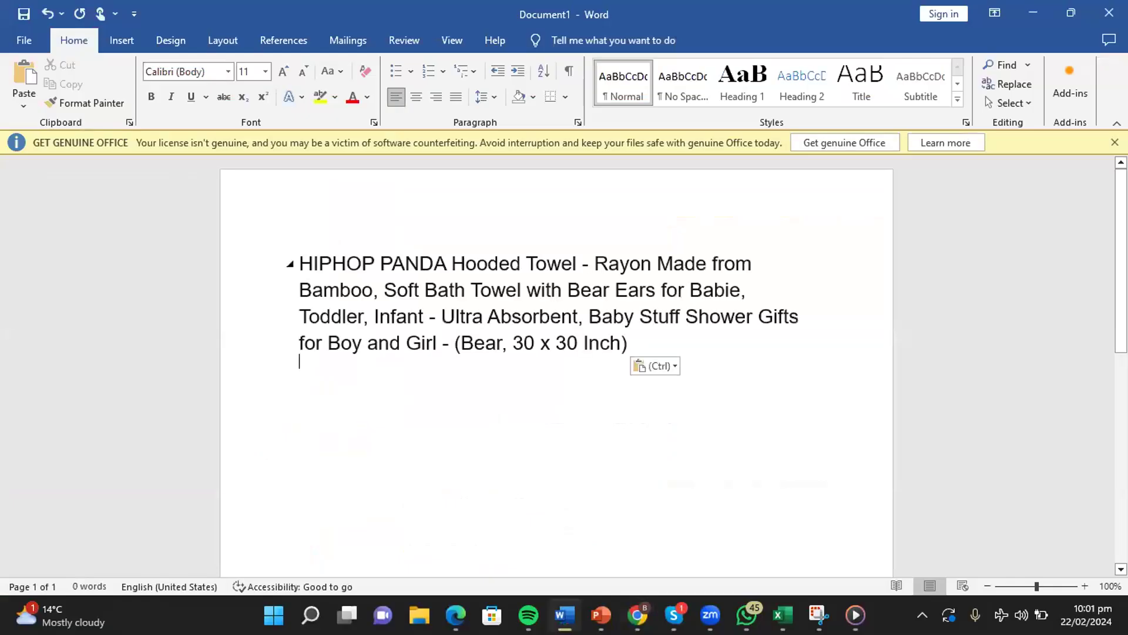
{"action": "key", "text": "Return"}
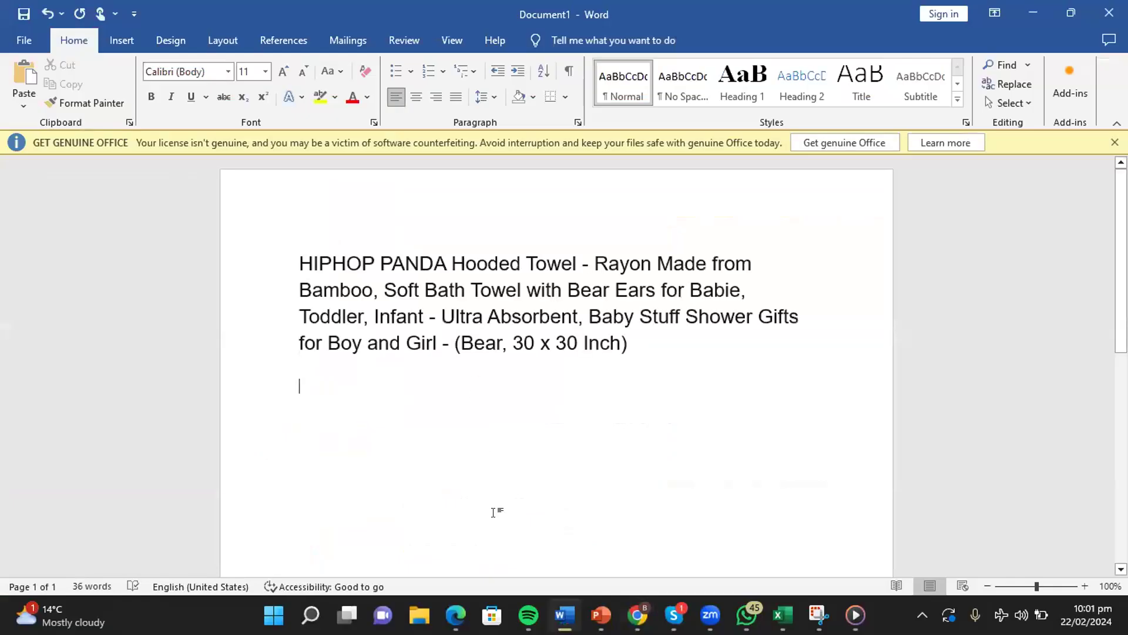
- Copy the KeaBabies Baby Hooded Towel title from its Amazon page into the Word document below the first title and start a new line
{"action": "key", "text": "alt+Tab"}
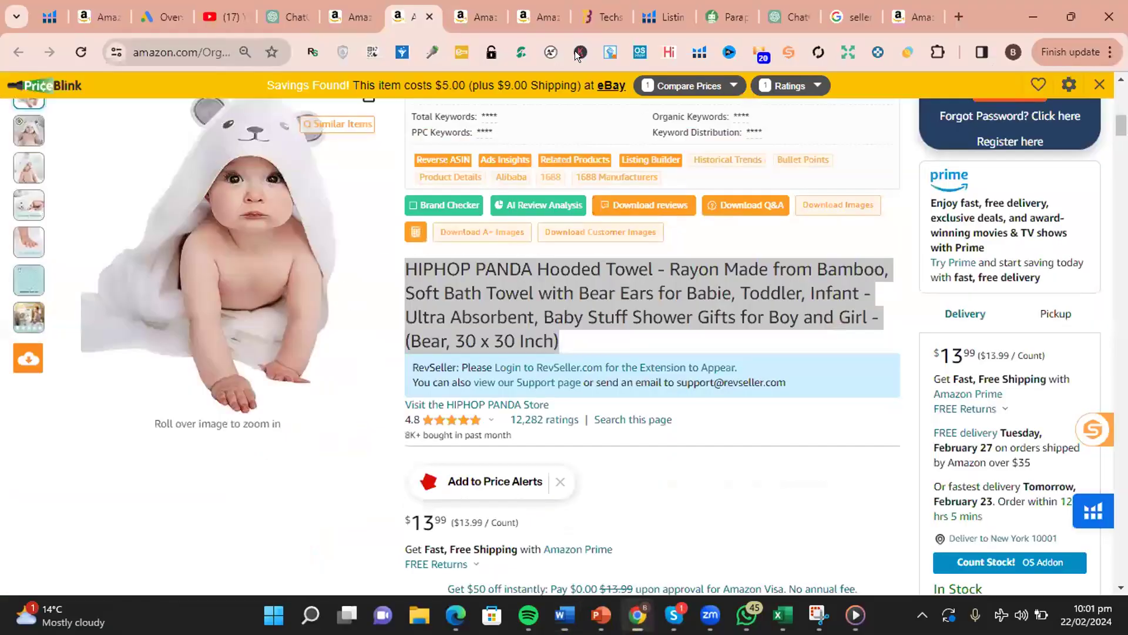
{"action": "left_click", "coordinate": [472, 18]}
{"action": "scroll", "coordinate": [418, 349], "scroll_direction": "down", "scroll_amount": 6}
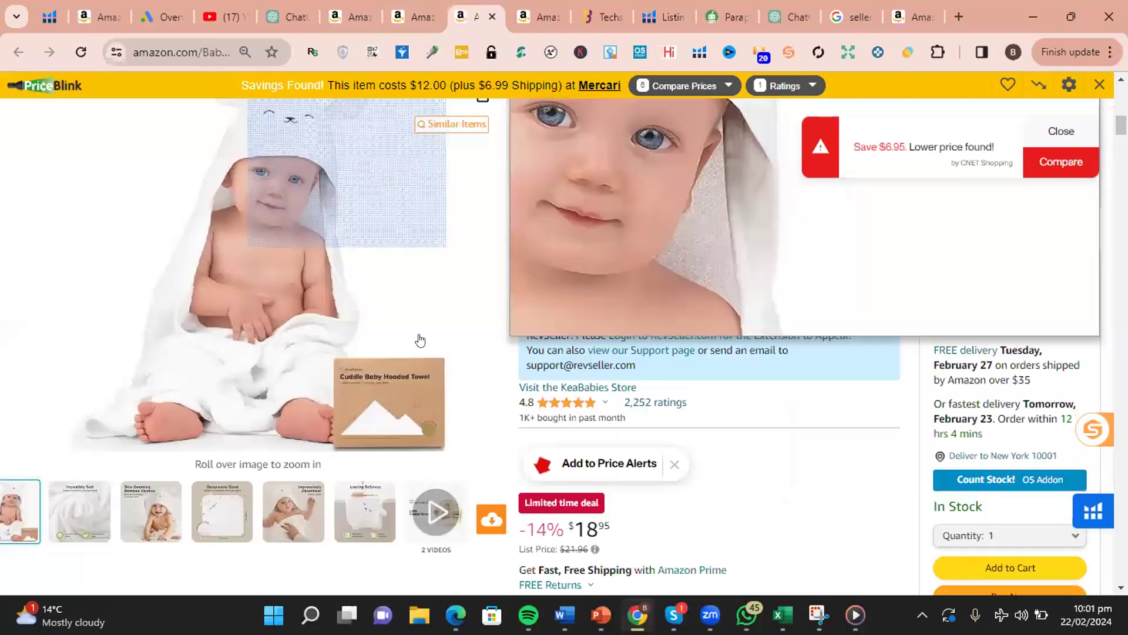
{"action": "scroll", "coordinate": [460, 343], "scroll_direction": "up", "scroll_amount": 5}
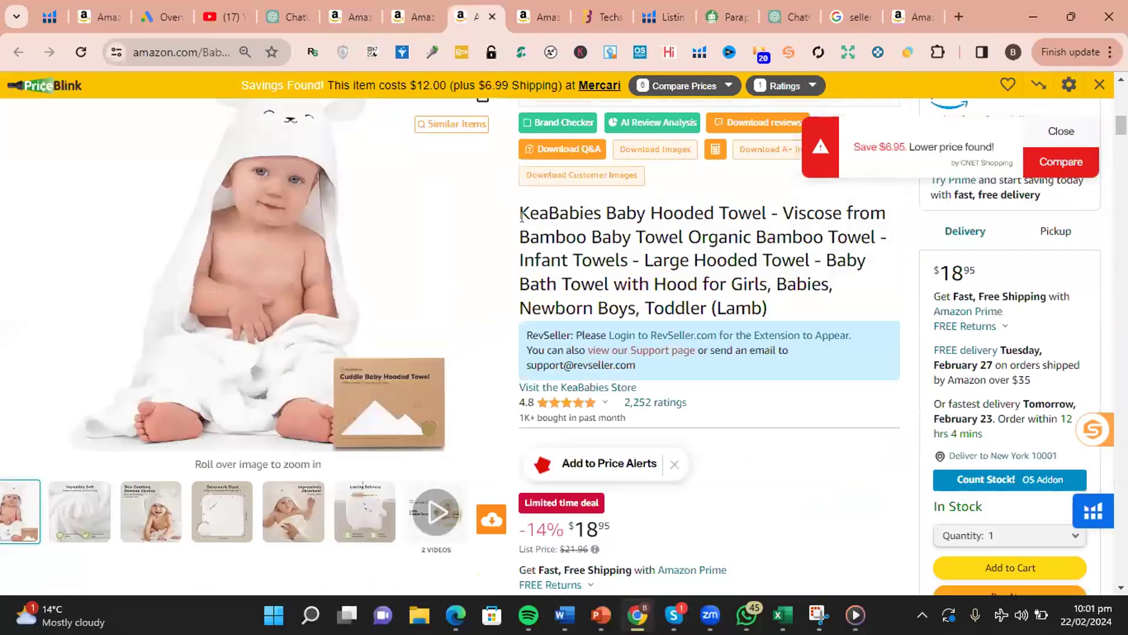
{"action": "left_click_drag", "start_coordinate": [520, 216], "coordinate": [777, 298]}
{"action": "key", "text": "ctrl+c"}
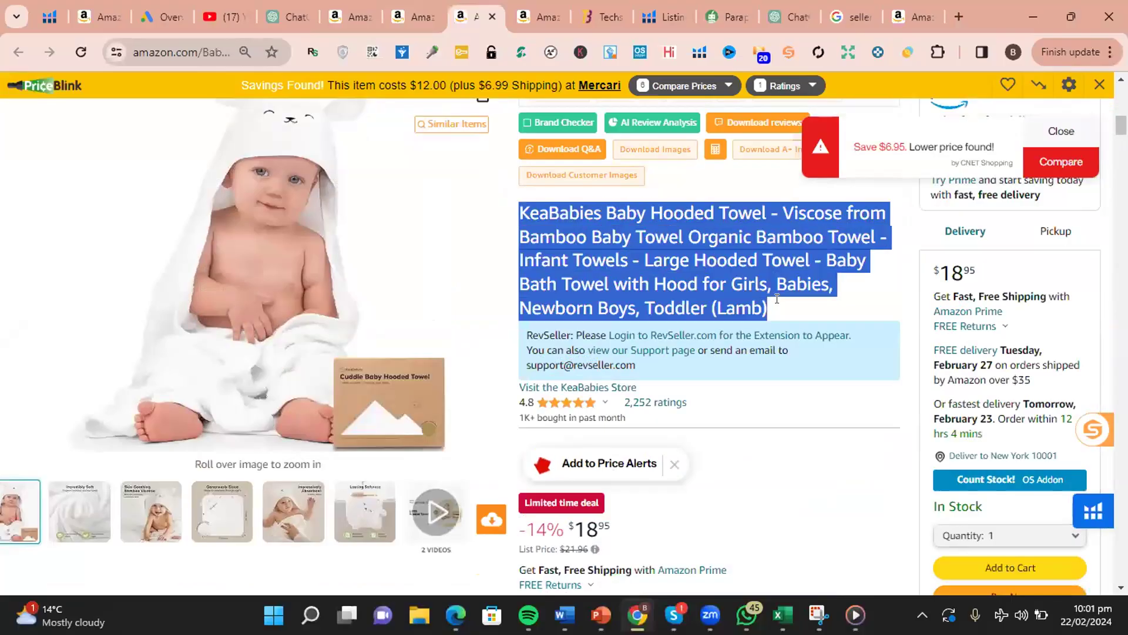
{"action": "left_click", "coordinate": [563, 615]}
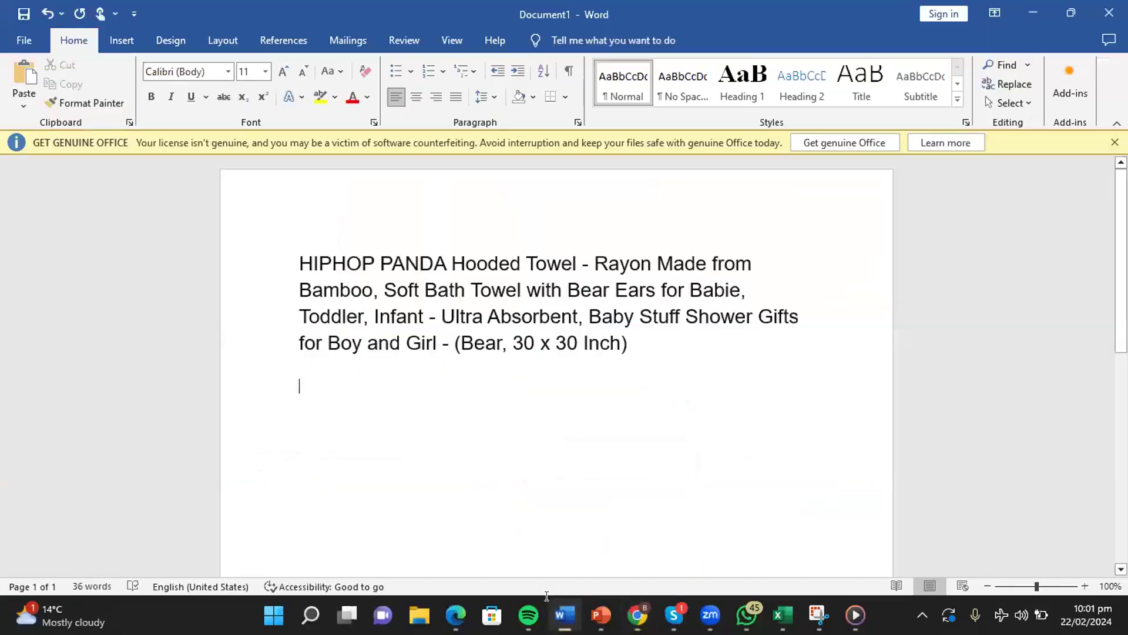
{"action": "key", "text": "ctrl+v"}
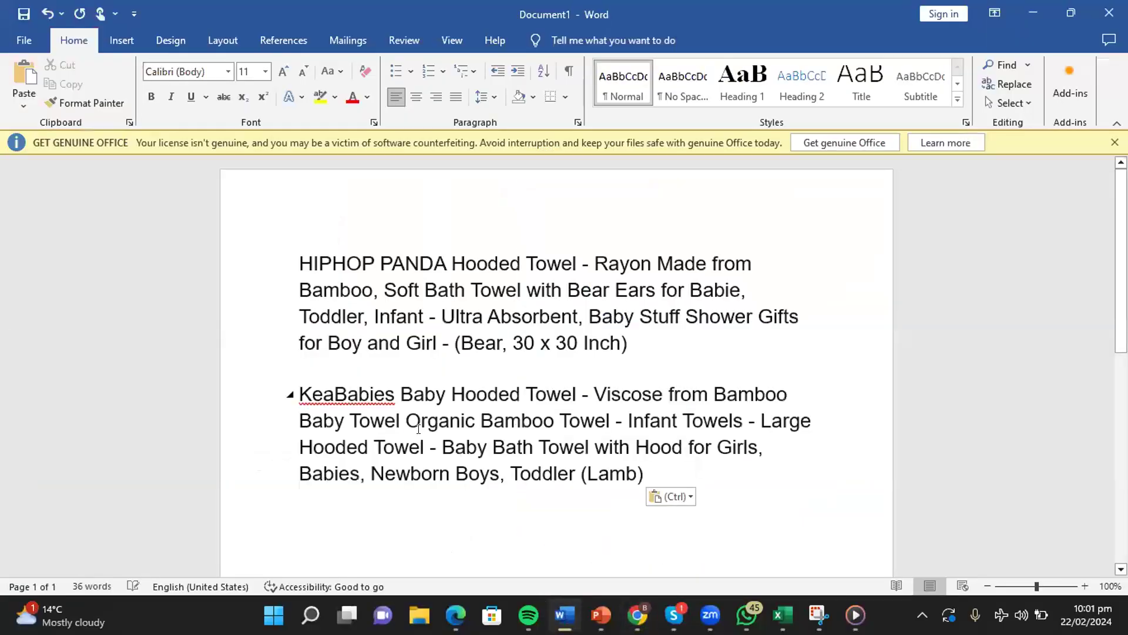
{"action": "key", "text": "Return"}
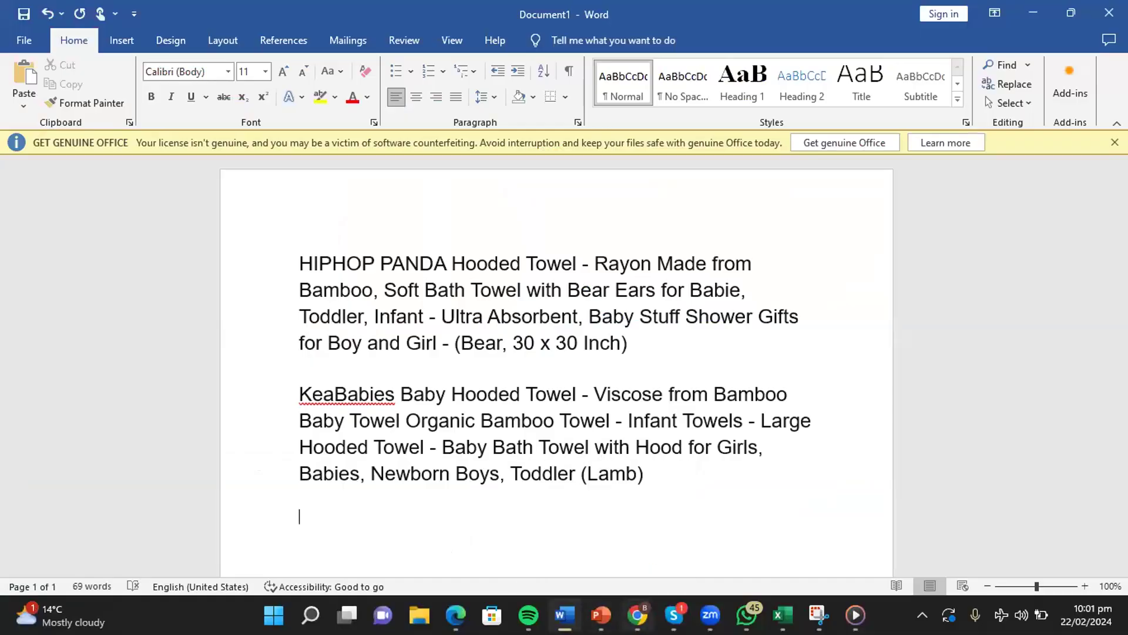
- Copy the Touchat Bamboo Hooded Baby Towels title from its Amazon page into the Word document below the KeaBabies title
{"action": "left_click", "coordinate": [638, 614]}
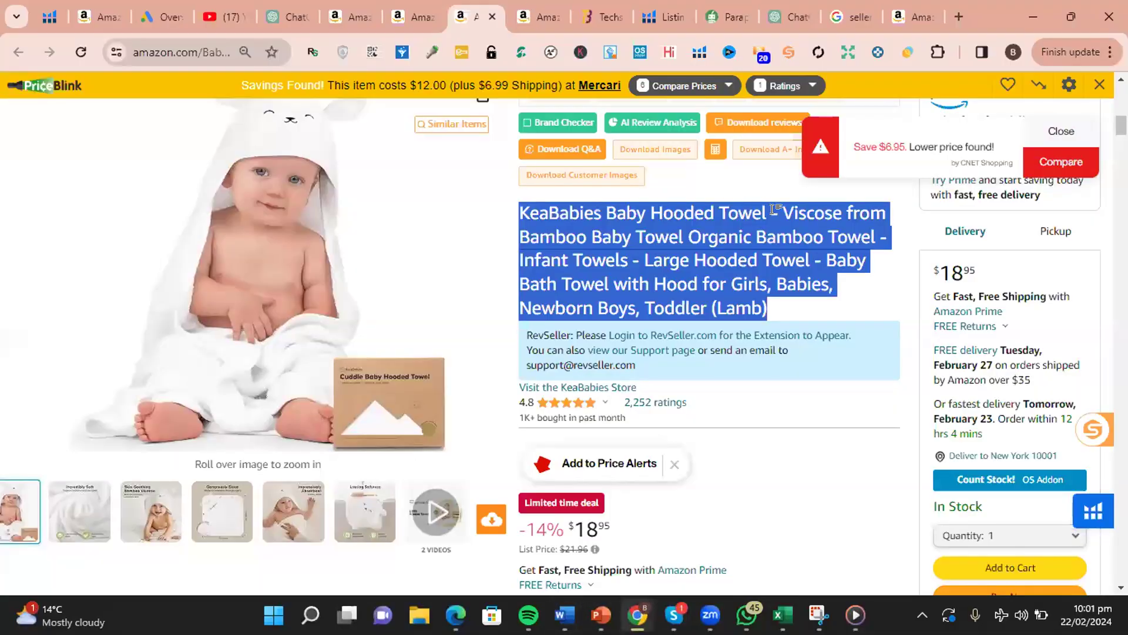
{"action": "left_click", "coordinate": [535, 17]}
{"action": "scroll", "coordinate": [711, 235], "scroll_direction": "down", "scroll_amount": 10}
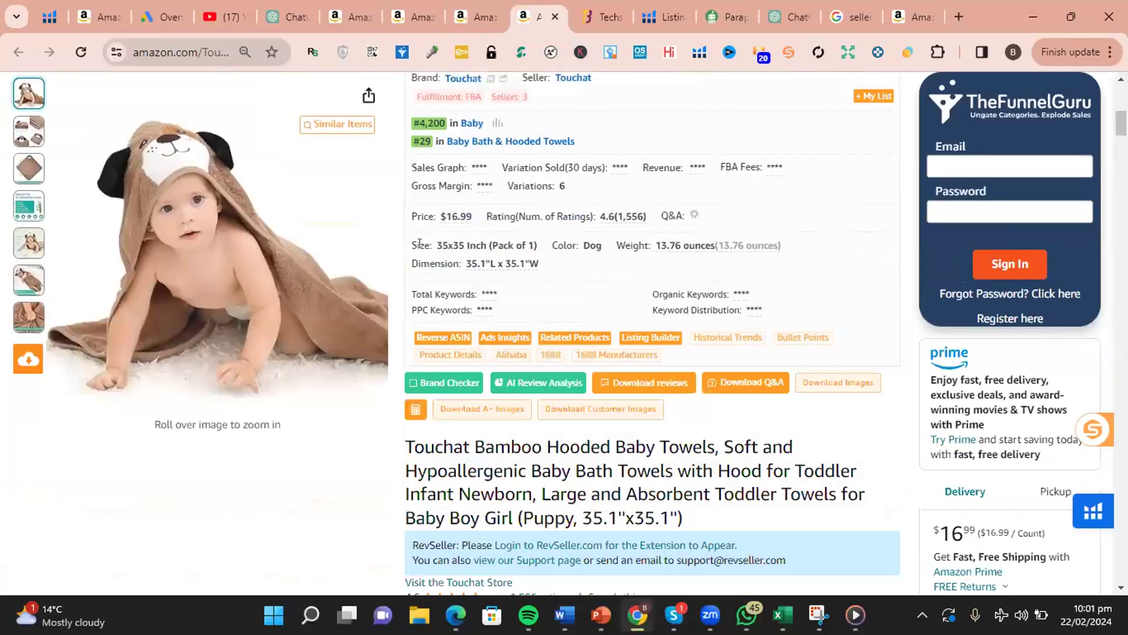
{"action": "scroll", "coordinate": [420, 244], "scroll_direction": "down", "scroll_amount": 3}
{"action": "left_click_drag", "start_coordinate": [407, 242], "coordinate": [739, 303]}
{"action": "key", "text": "ctrl+c"}
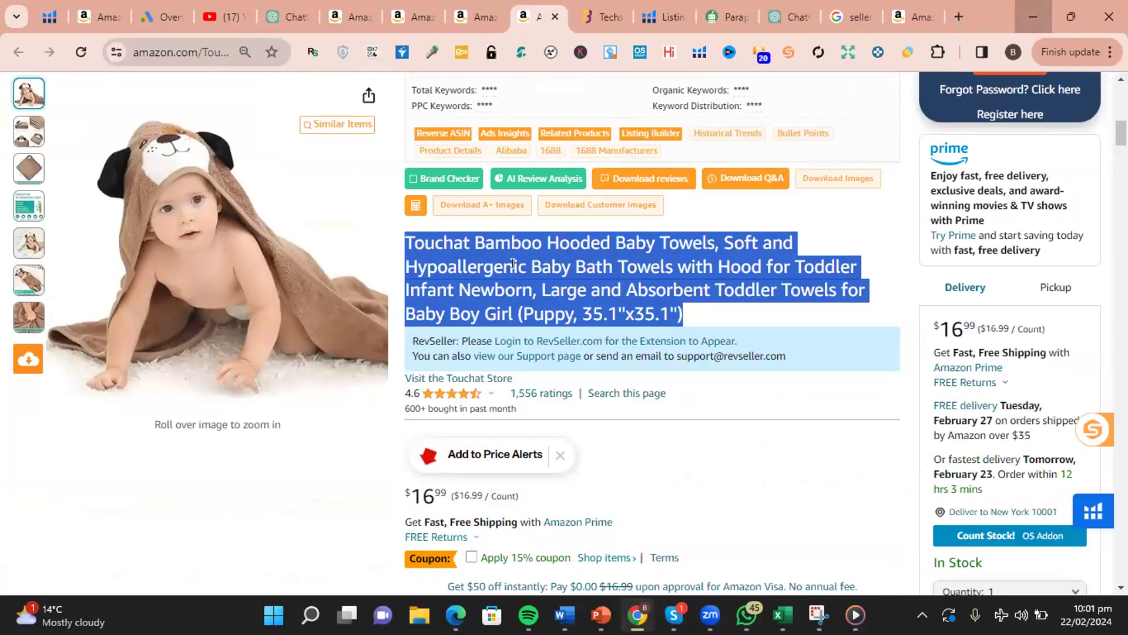
{"action": "left_click", "coordinate": [1045, 12]}
{"action": "key", "text": "ctrl+v"}
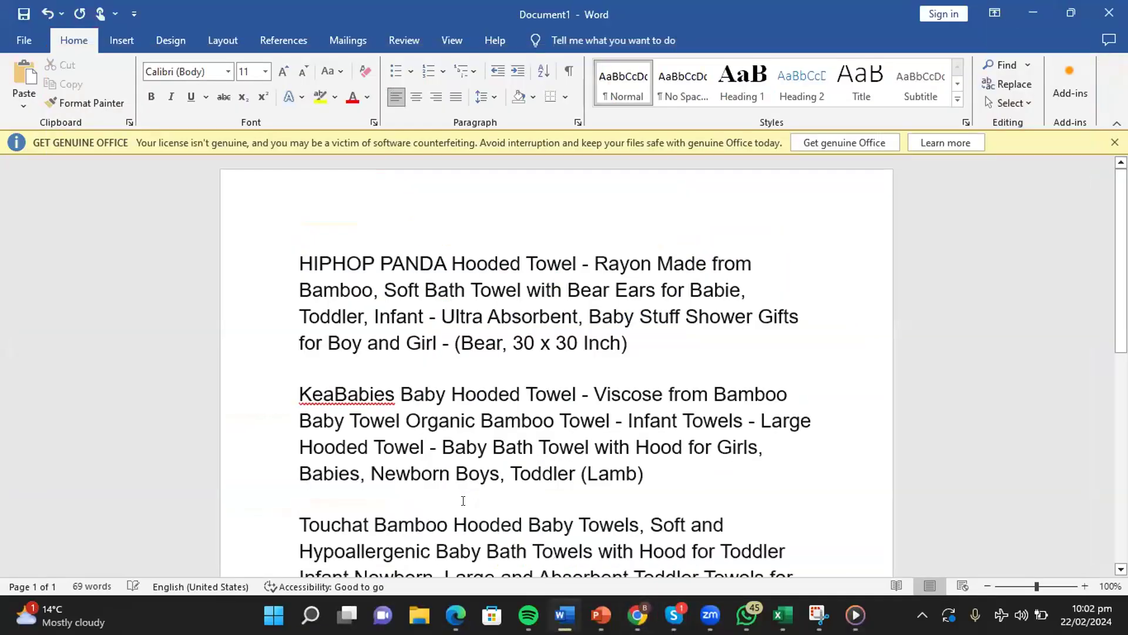
- Set the font size of all three competitor titles to 12
{"action": "left_click_drag", "start_coordinate": [611, 528], "coordinate": [297, 176]}
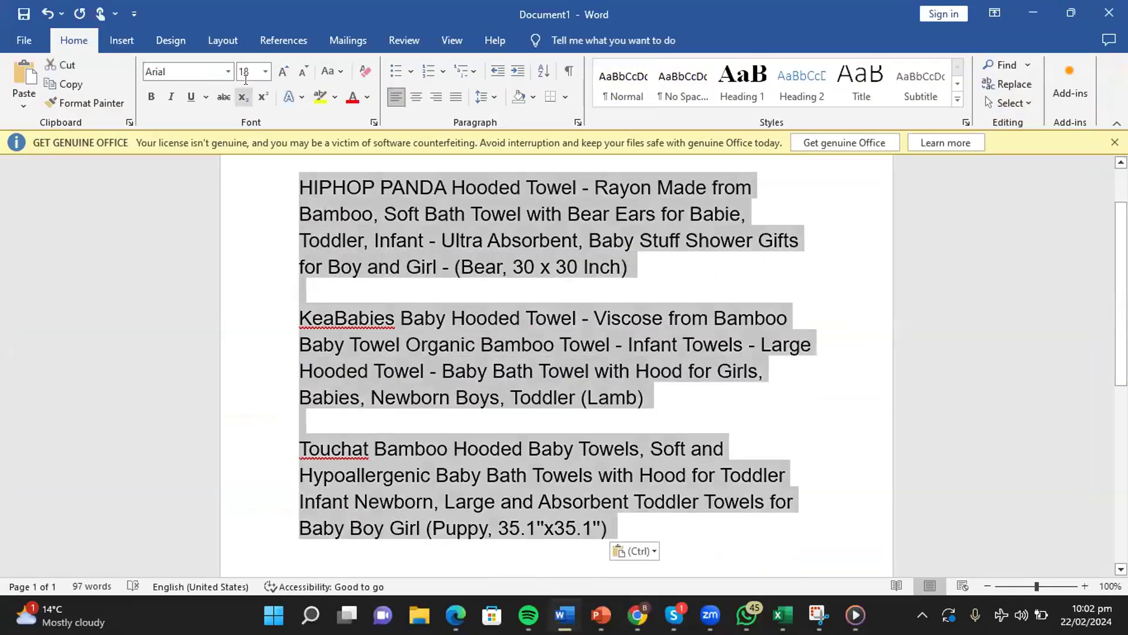
{"action": "left_click", "coordinate": [265, 71]}
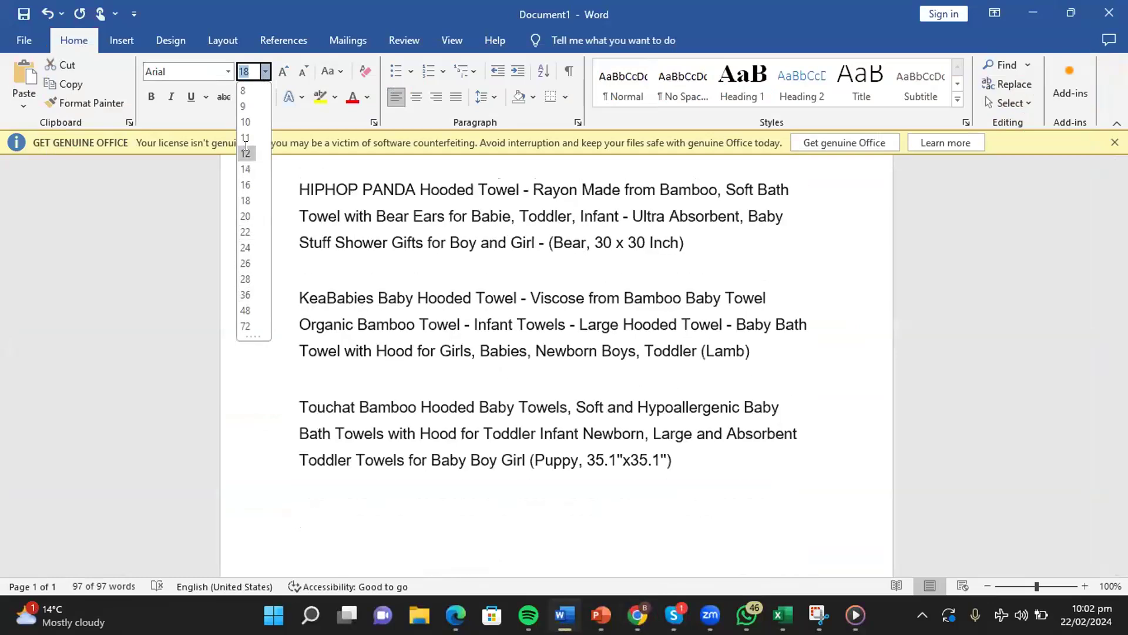
{"action": "left_click", "coordinate": [246, 152]}
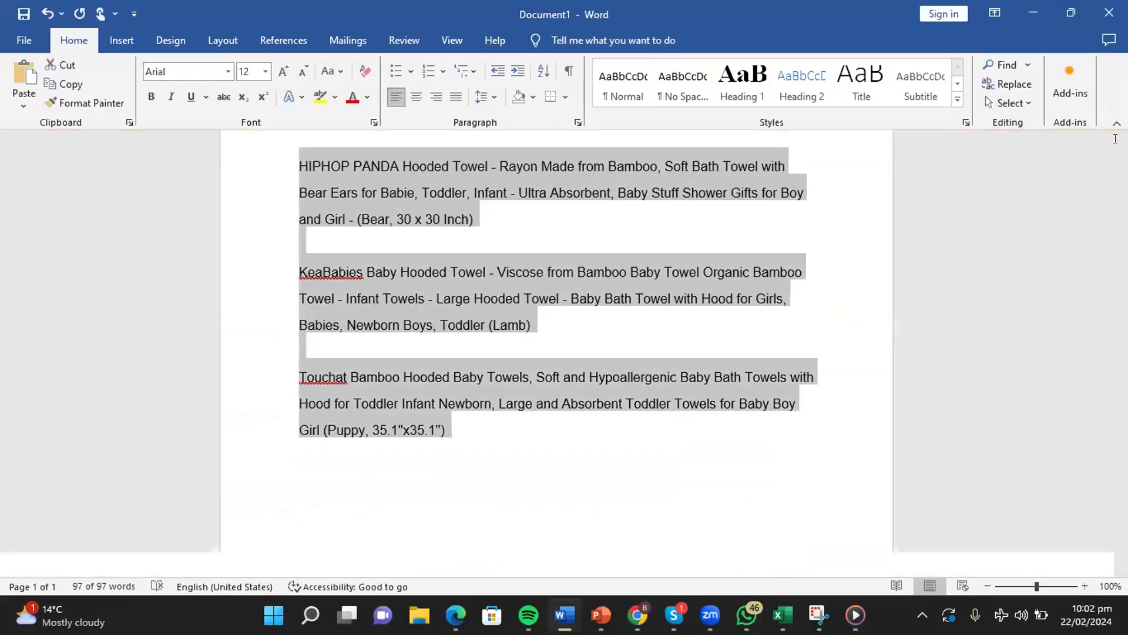
- Copy the full text of all three competitor titles from the document
{"action": "right_click", "coordinate": [608, 168]}
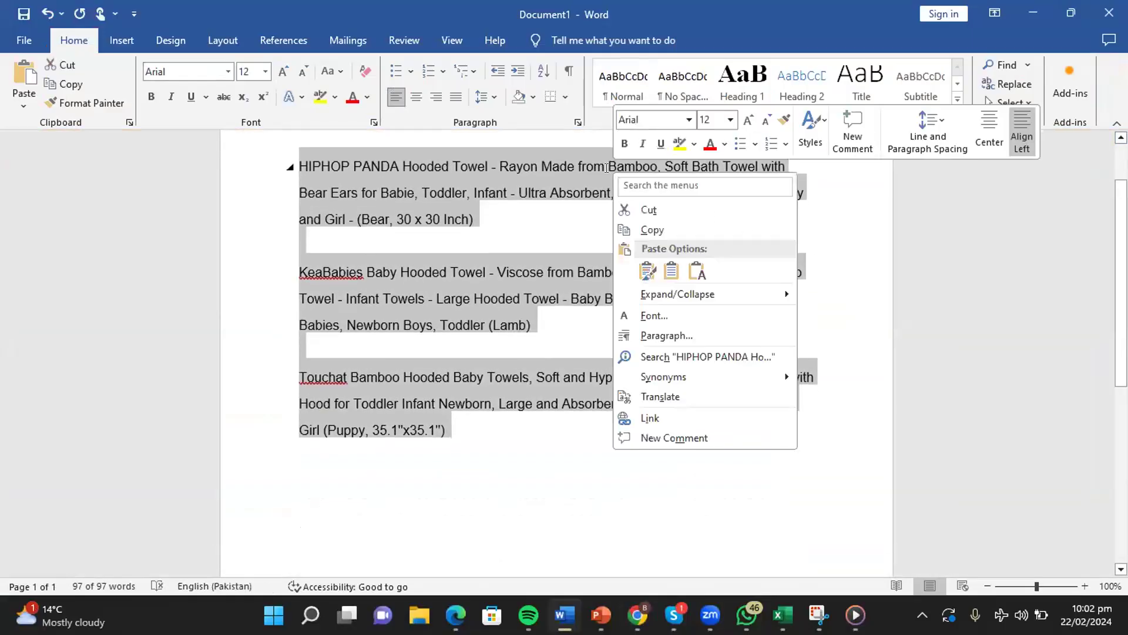
{"action": "left_click", "coordinate": [650, 226]}
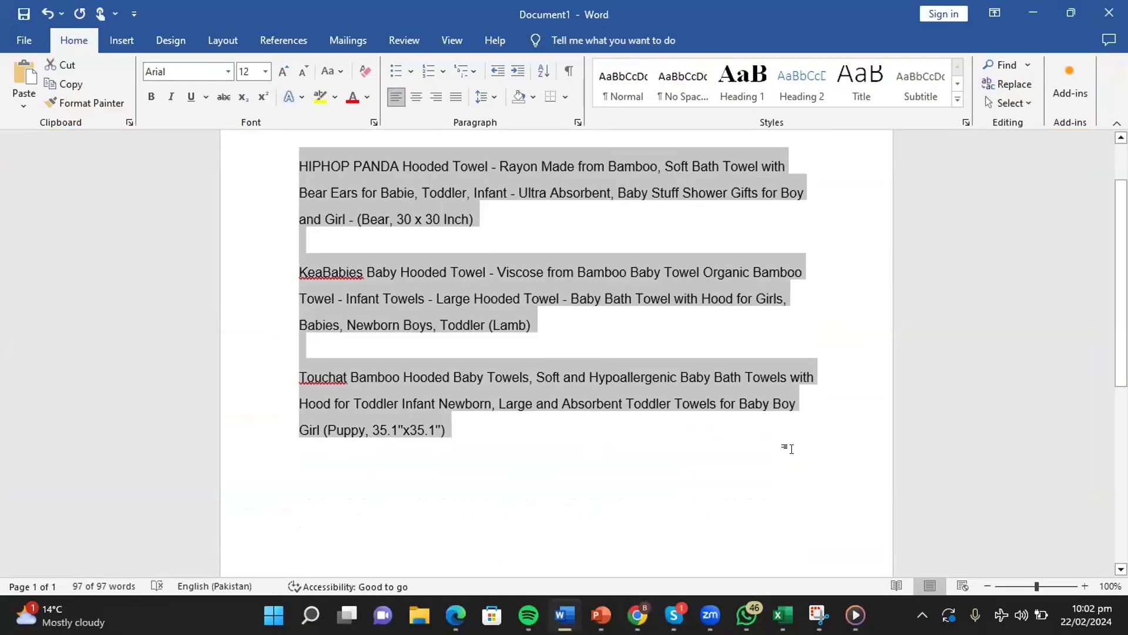
{"action": "left_click", "coordinate": [563, 523]}
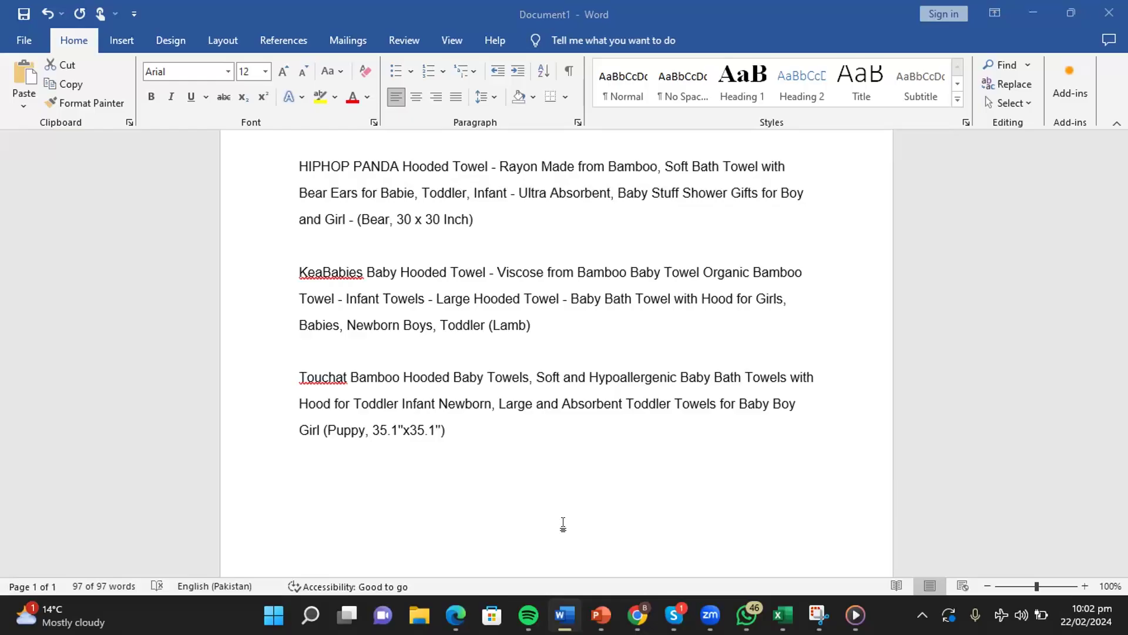
{"action": "key", "text": "ctrl+a"}
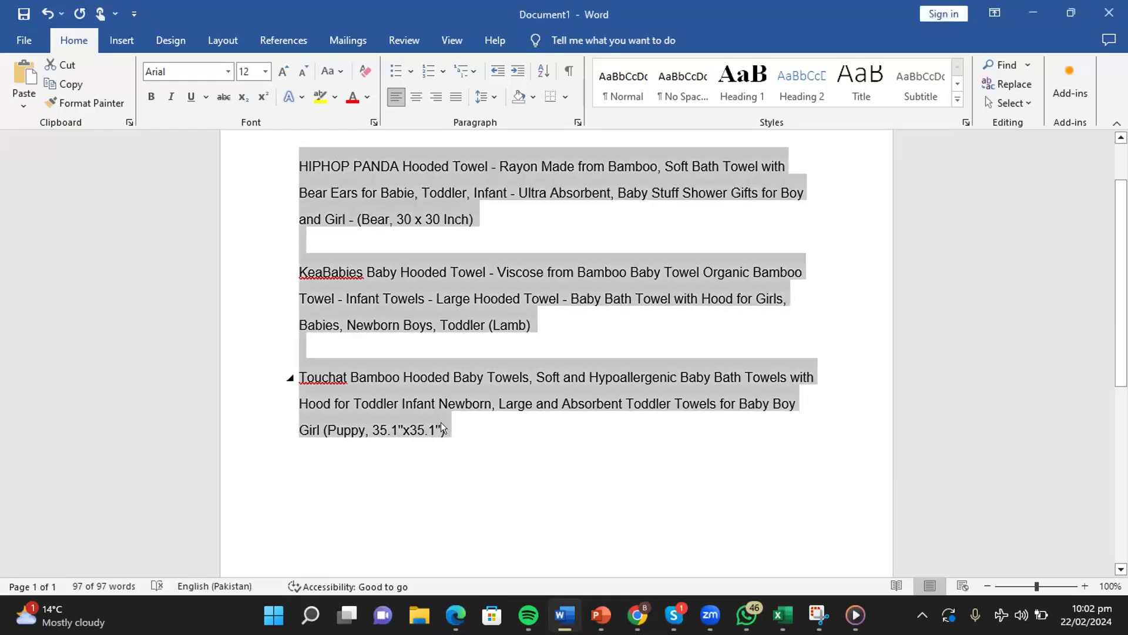
{"action": "right_click", "coordinate": [418, 290]}
{"action": "left_click", "coordinate": [470, 346]}
- Switch to Chrome and run a Google search for "character counter" in the tab showing the potato ricer product
{"action": "left_click", "coordinate": [637, 614]}
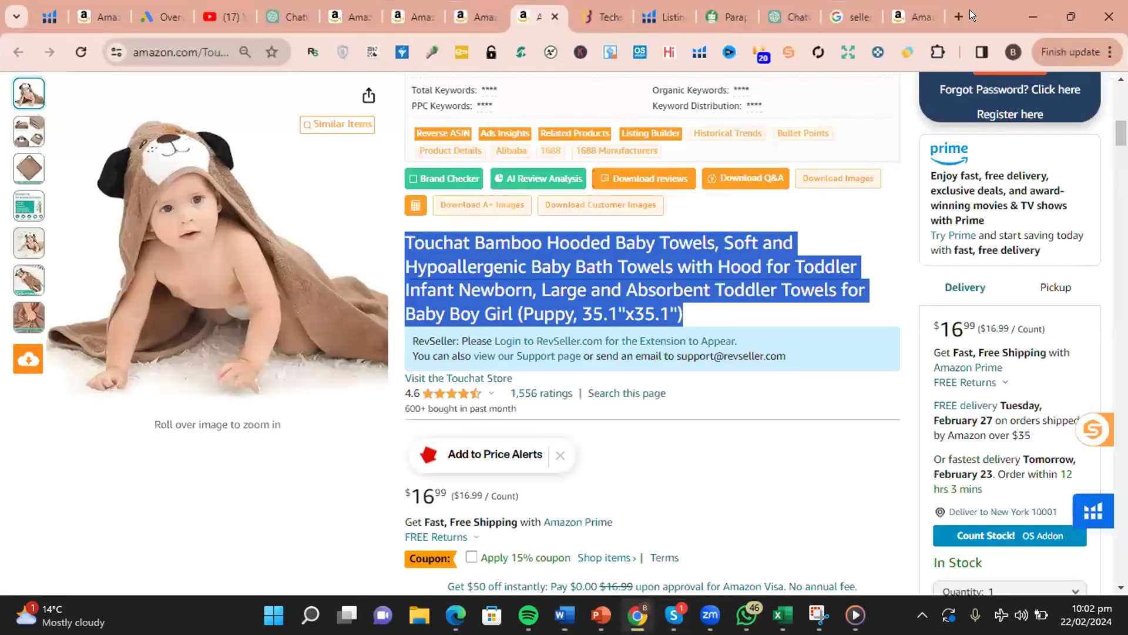
{"action": "left_click", "coordinate": [907, 12]}
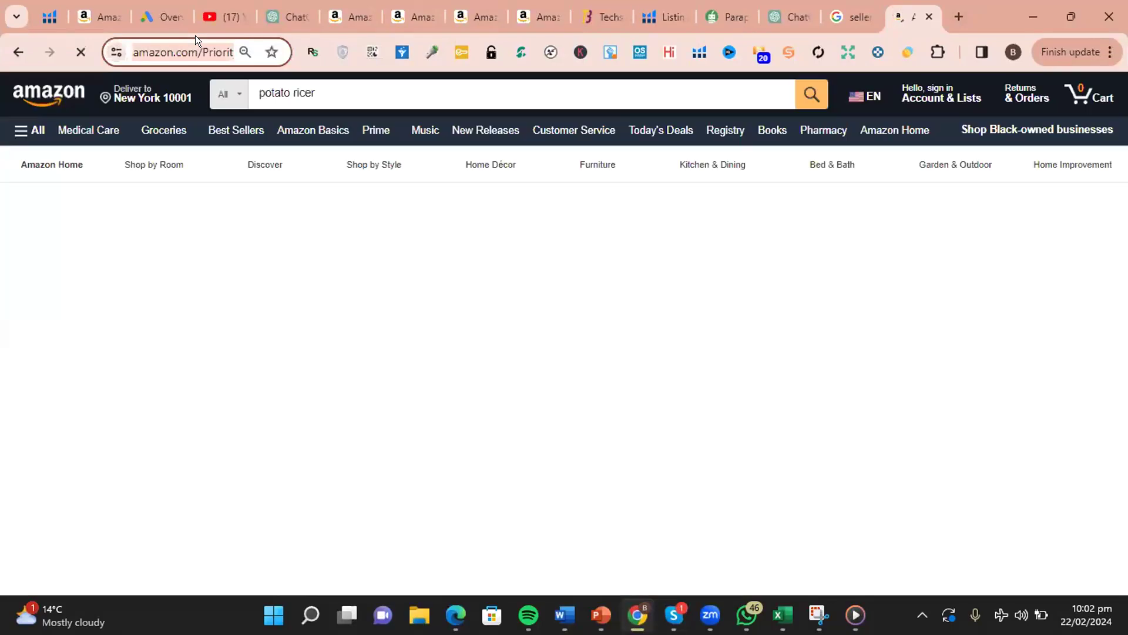
{"action": "key", "text": "ctrl+l"}
{"action": "type", "text": "char"}
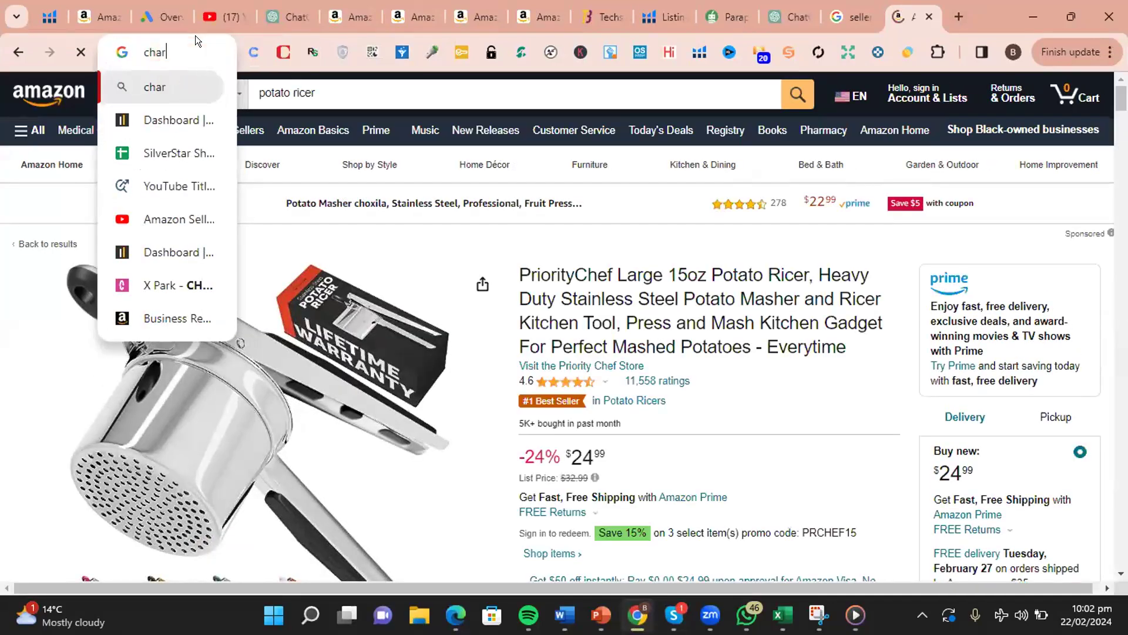
{"action": "type", "text": "acter counter"}
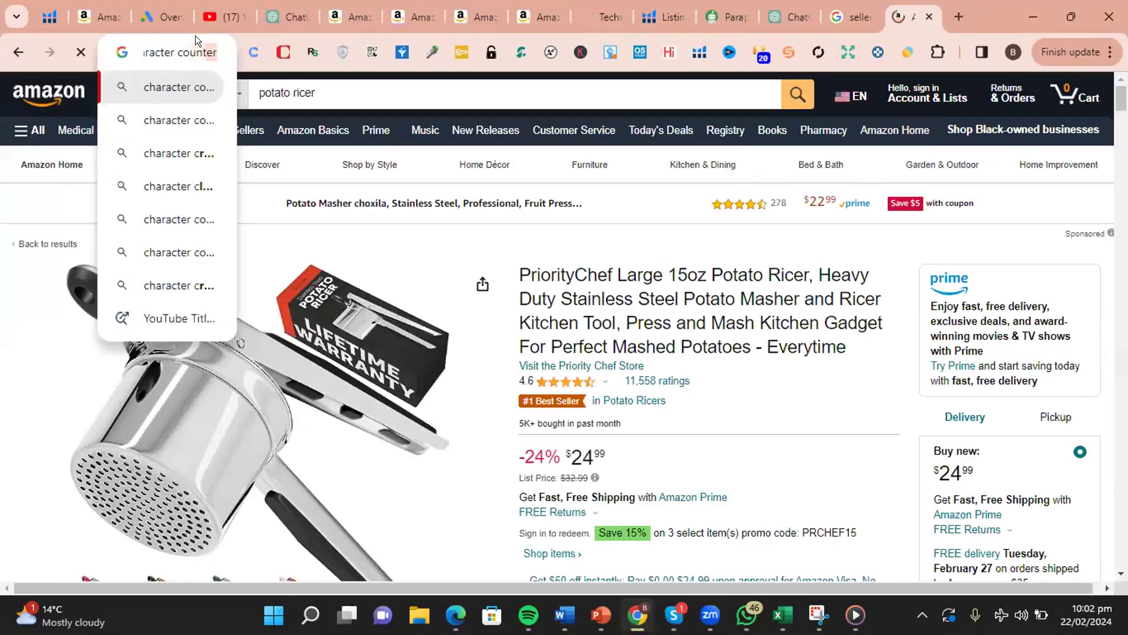
{"action": "key", "text": "Return"}
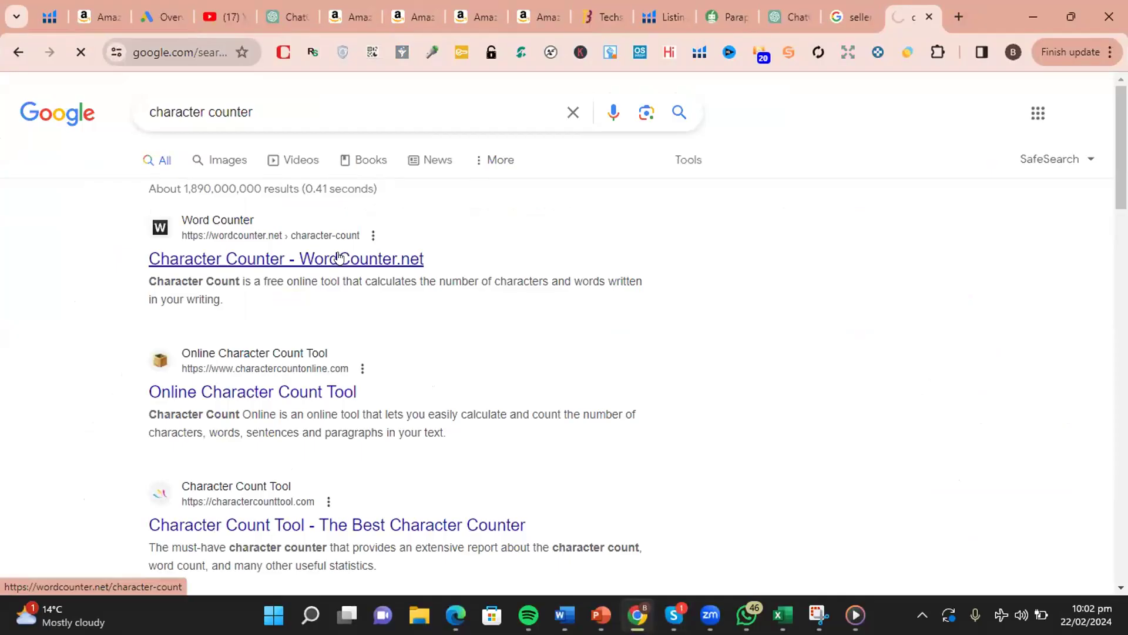
- Open the WordCounter.net Character Counter and paste the three competitor titles into its text box
{"action": "left_click", "coordinate": [339, 259]}
{"action": "left_click", "coordinate": [446, 448]}
{"action": "key", "text": "ctrl+v"}
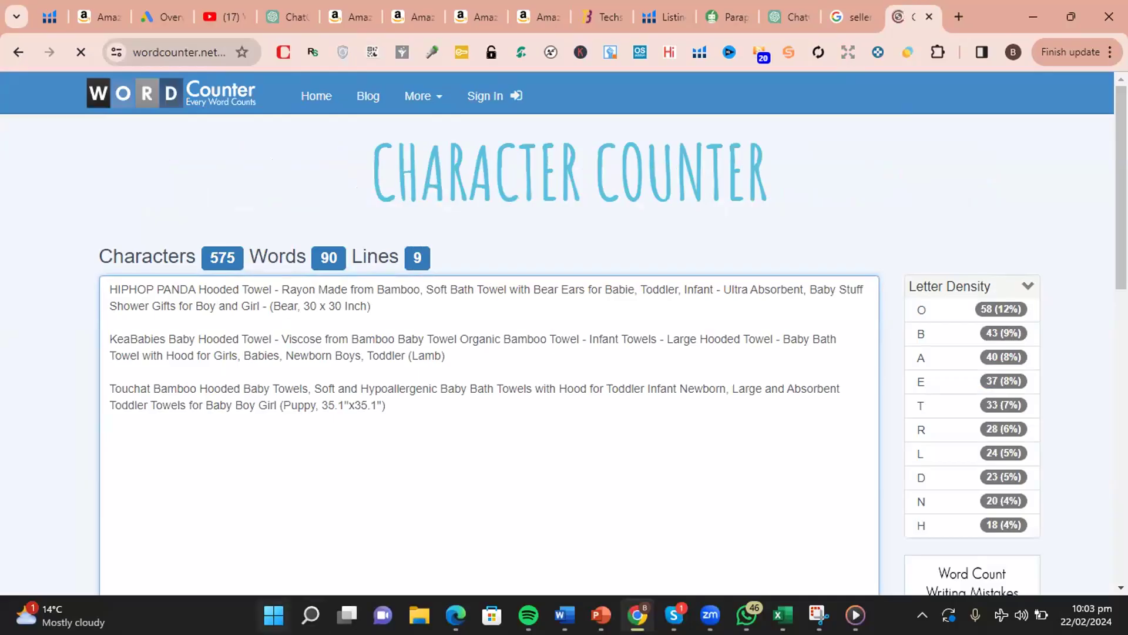
- Work out the average title length in Calculator by dividing 575 by 3, and close Calculator
{"action": "left_click", "coordinate": [311, 615]}
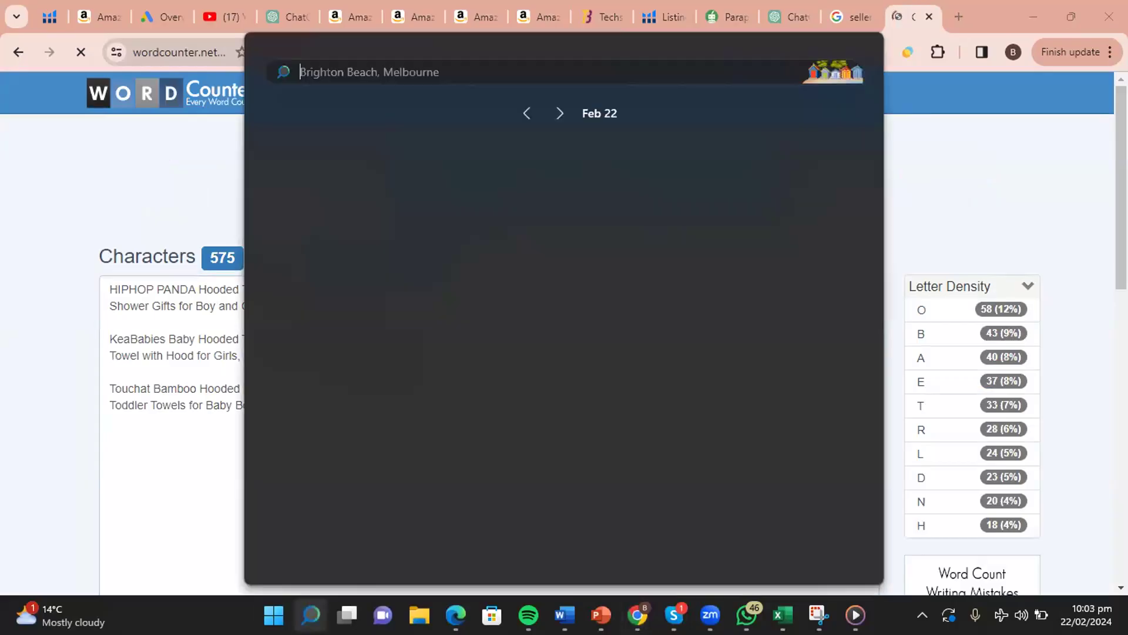
{"action": "type", "text": "cal"}
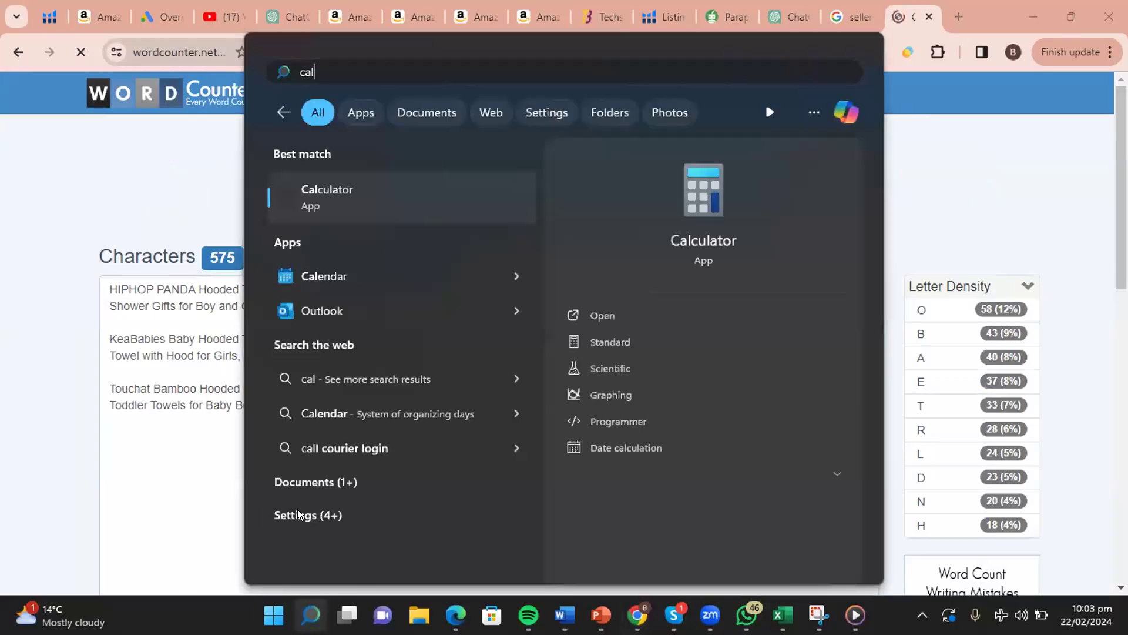
{"action": "left_click", "coordinate": [423, 184]}
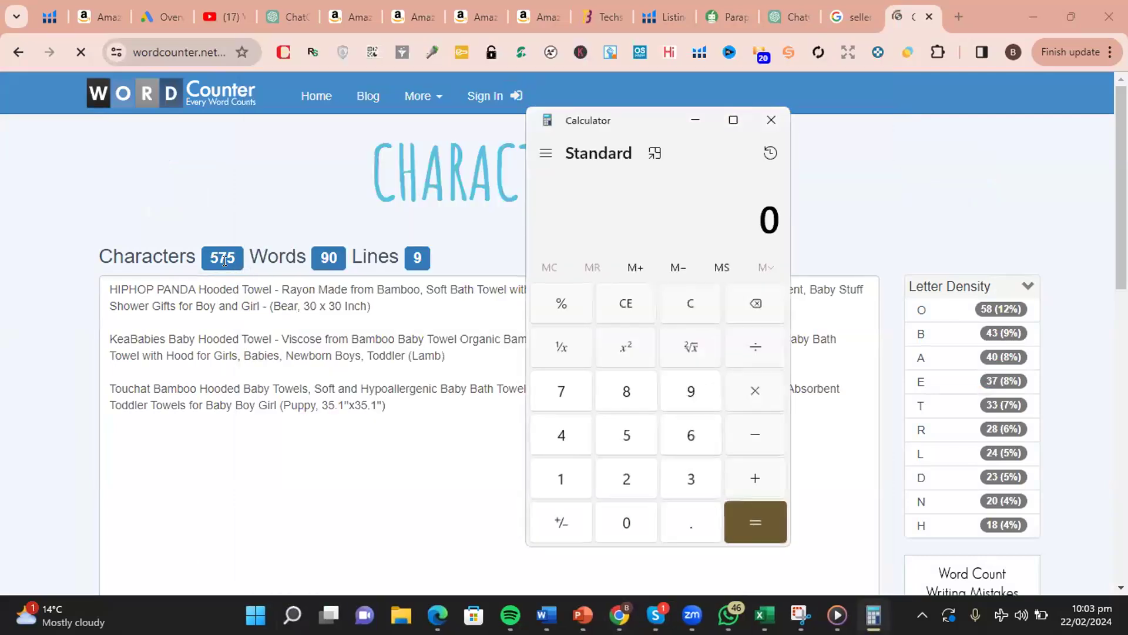
{"action": "left_click", "coordinate": [622, 422]}
{"action": "left_click", "coordinate": [554, 385]}
{"action": "left_click", "coordinate": [605, 430]}
{"action": "left_click", "coordinate": [737, 340]}
{"action": "left_click", "coordinate": [683, 474]}
{"action": "left_click", "coordinate": [735, 526]}
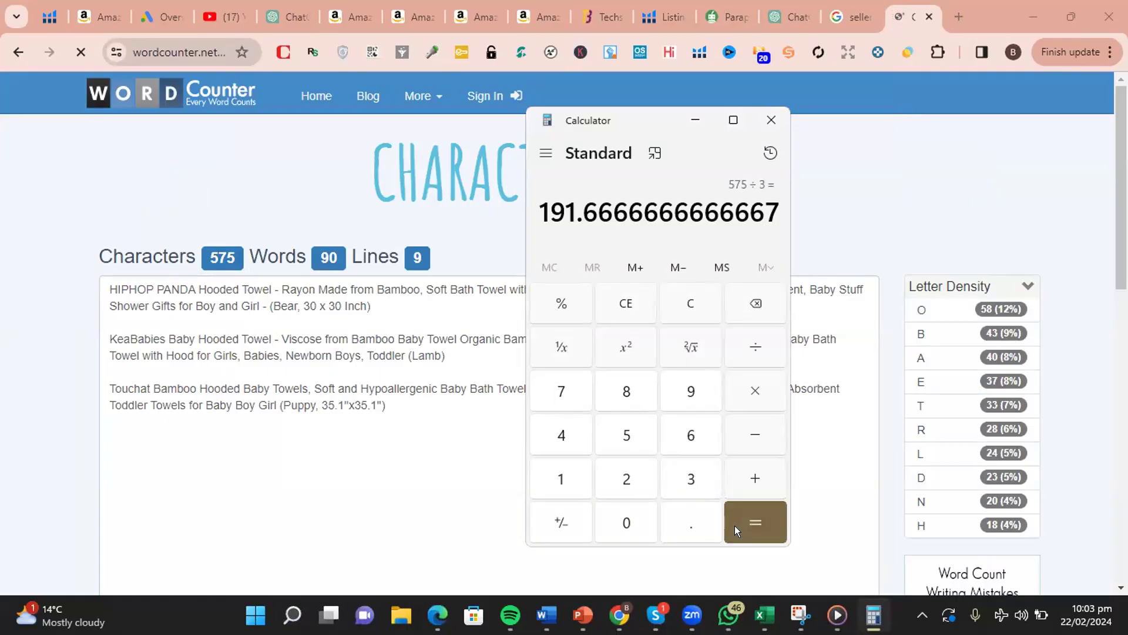
{"action": "left_click", "coordinate": [770, 121]}
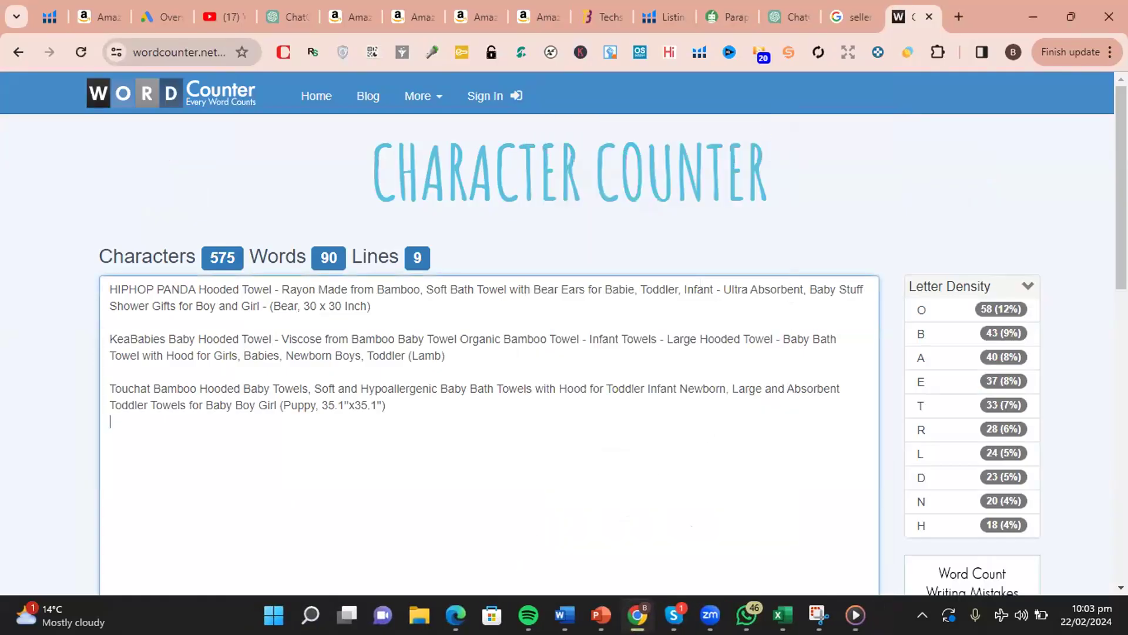
- Back in Word, highlight "Hooded Towel", "Baby Hooded Towel" and "Hooded Baby Towels" in yellow in the first, second and third titles respectively
{"action": "left_click", "coordinate": [564, 601]}
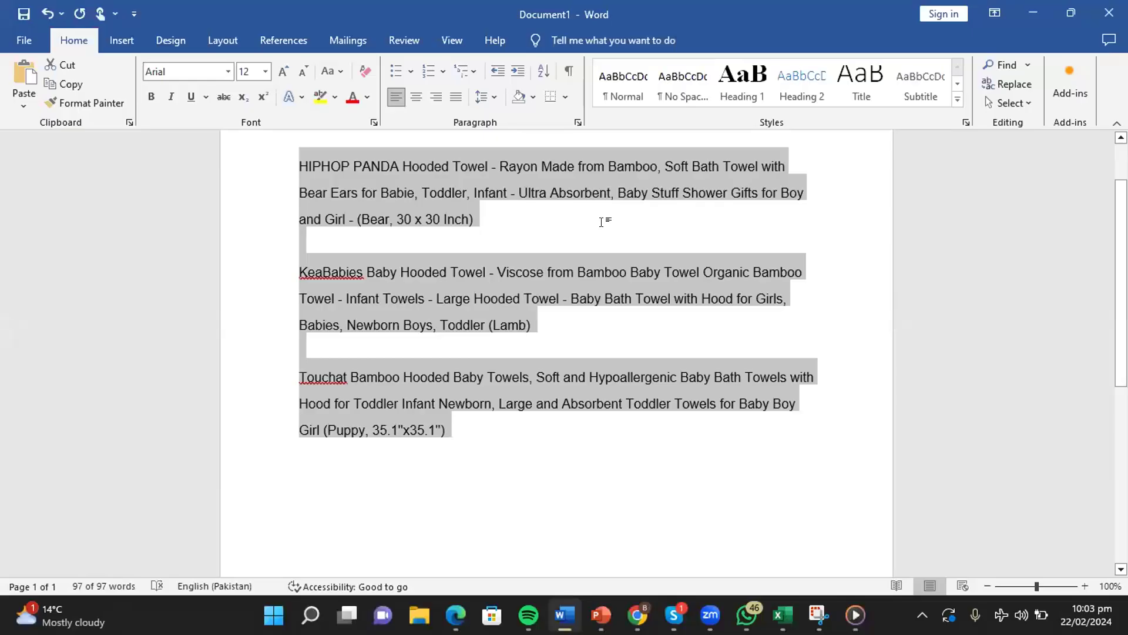
{"action": "left_click", "coordinate": [602, 222]}
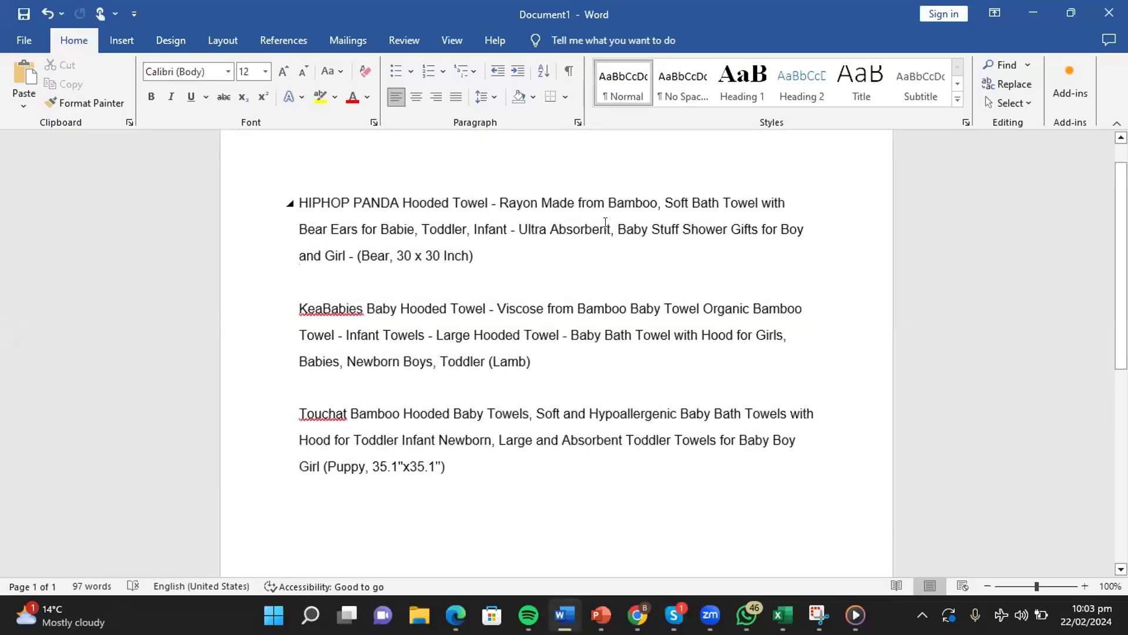
{"action": "left_click_drag", "start_coordinate": [400, 202], "coordinate": [490, 203]}
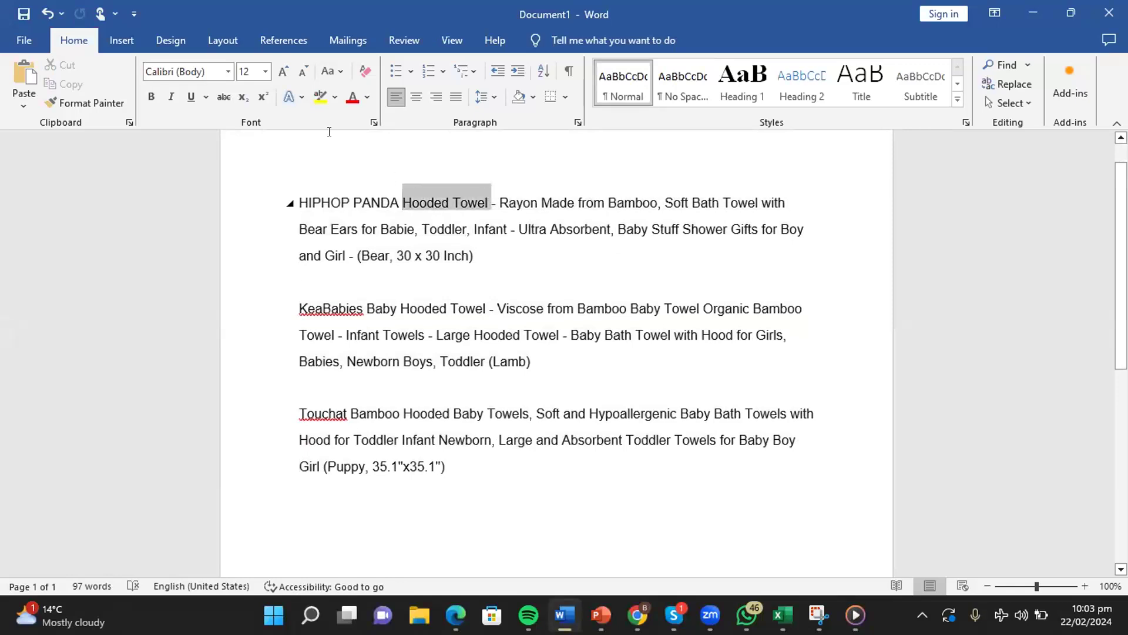
{"action": "left_click", "coordinate": [318, 98]}
{"action": "left_click_drag", "start_coordinate": [418, 310], "coordinate": [468, 335]}
{"action": "left_click", "coordinate": [382, 335]}
{"action": "left_click_drag", "start_coordinate": [366, 307], "coordinate": [475, 309]}
{"action": "left_click", "coordinate": [317, 97]}
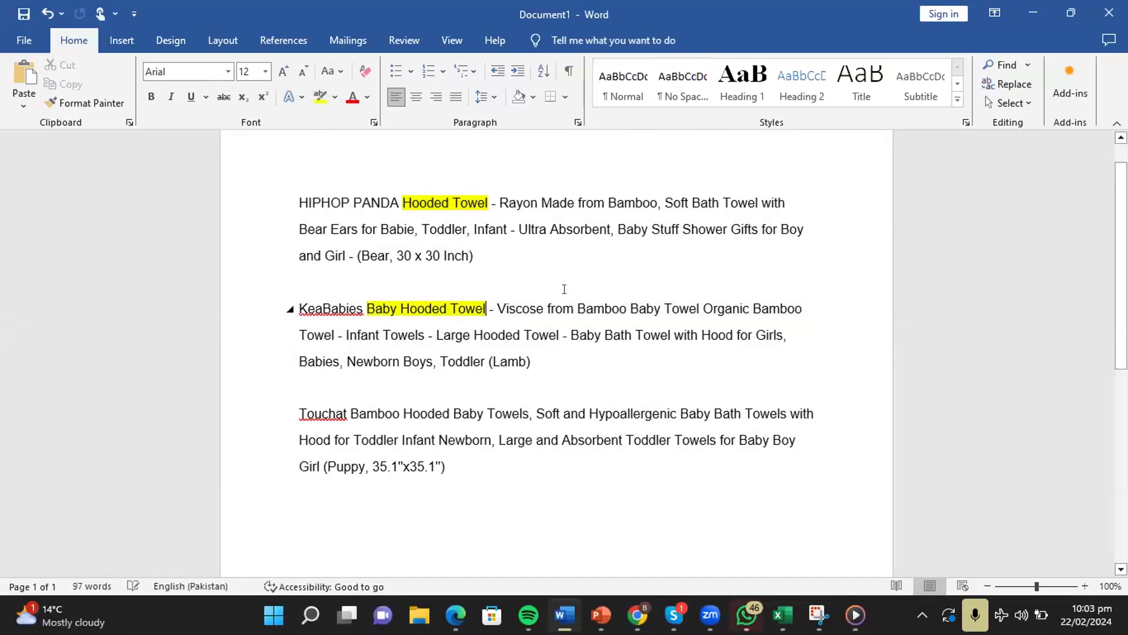
{"action": "left_click_drag", "start_coordinate": [404, 414], "coordinate": [528, 413]}
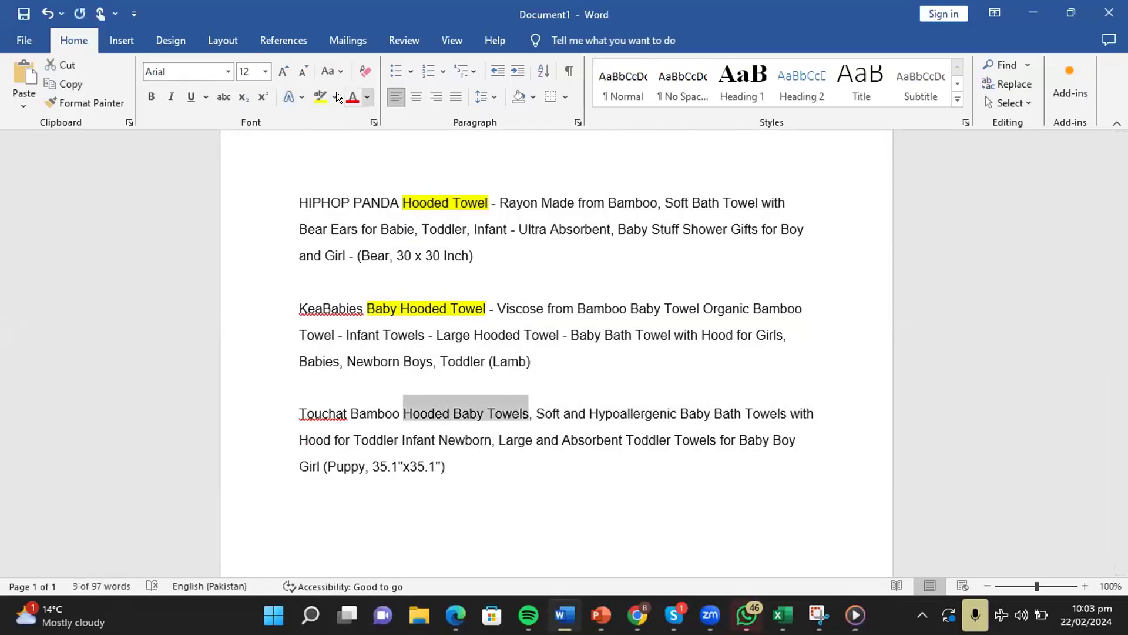
{"action": "left_click", "coordinate": [319, 98]}
- Highlight the word "Soft" in yellow in both the HIPHOP PANDA and Touchat titles
{"action": "left_click", "coordinate": [617, 229]}
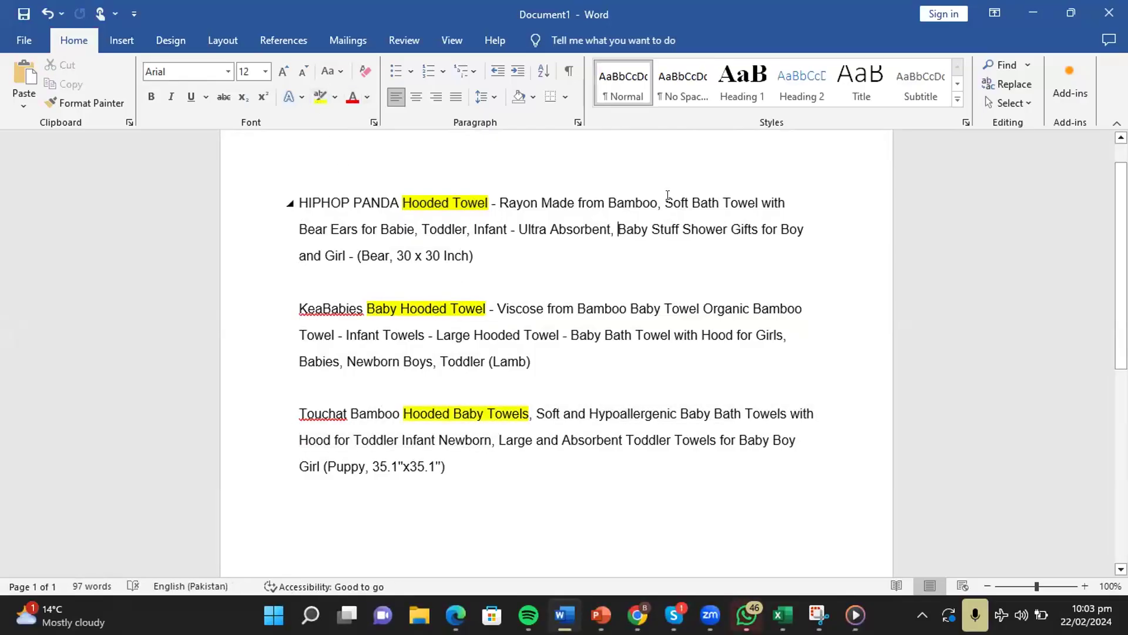
{"action": "left_click_drag", "start_coordinate": [667, 194], "coordinate": [688, 197]}
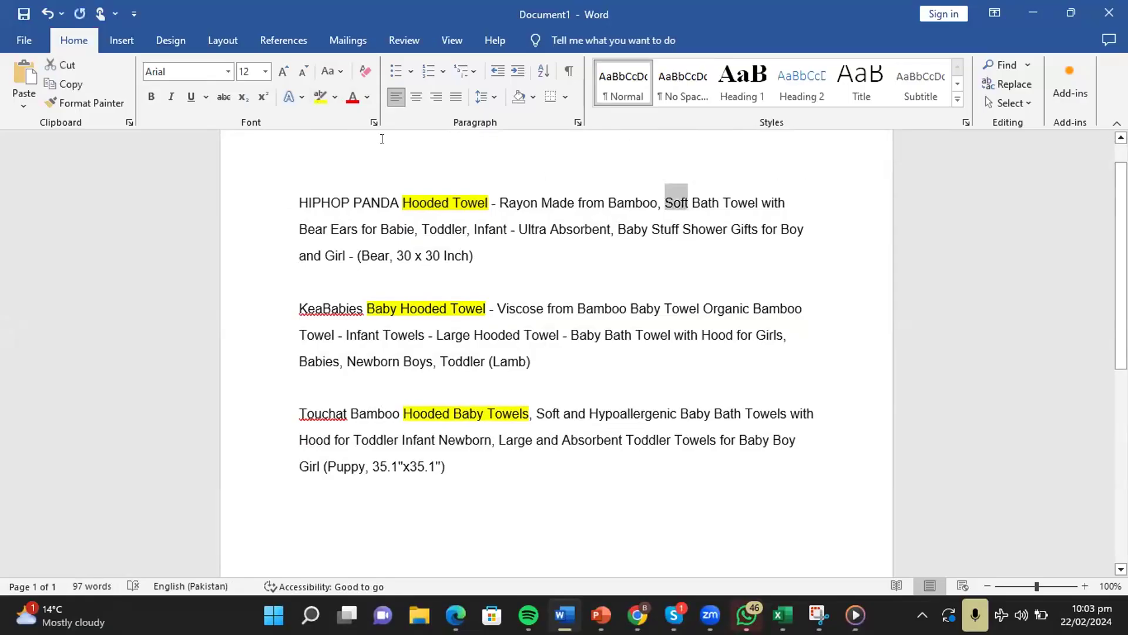
{"action": "left_click", "coordinate": [319, 98]}
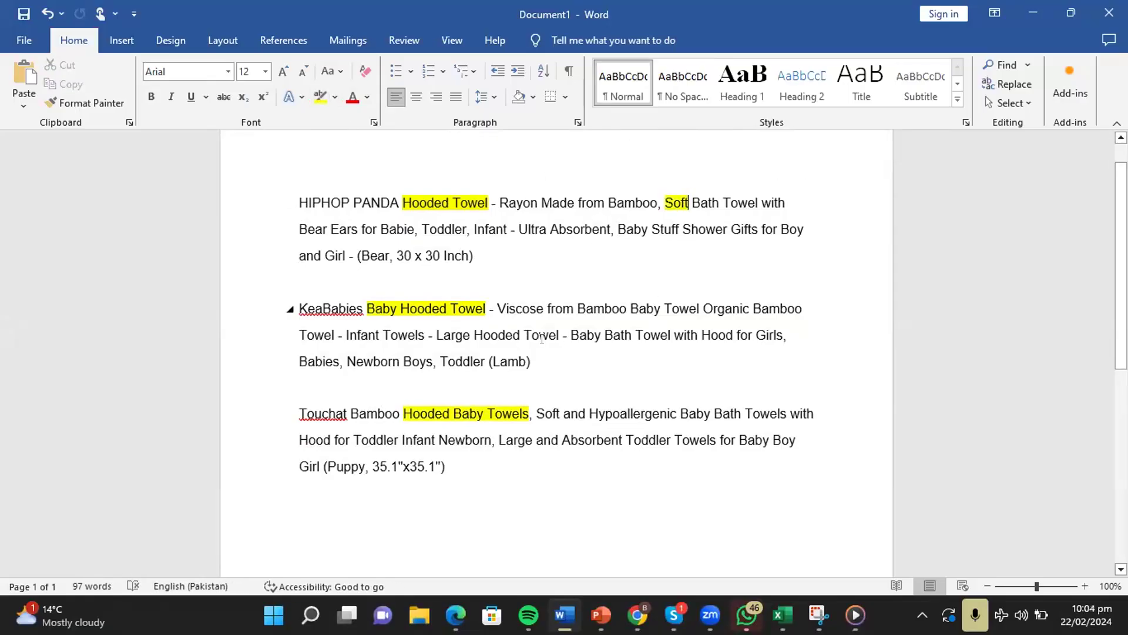
{"action": "left_click_drag", "start_coordinate": [536, 414], "coordinate": [563, 413]}
{"action": "left_click", "coordinate": [321, 97]}
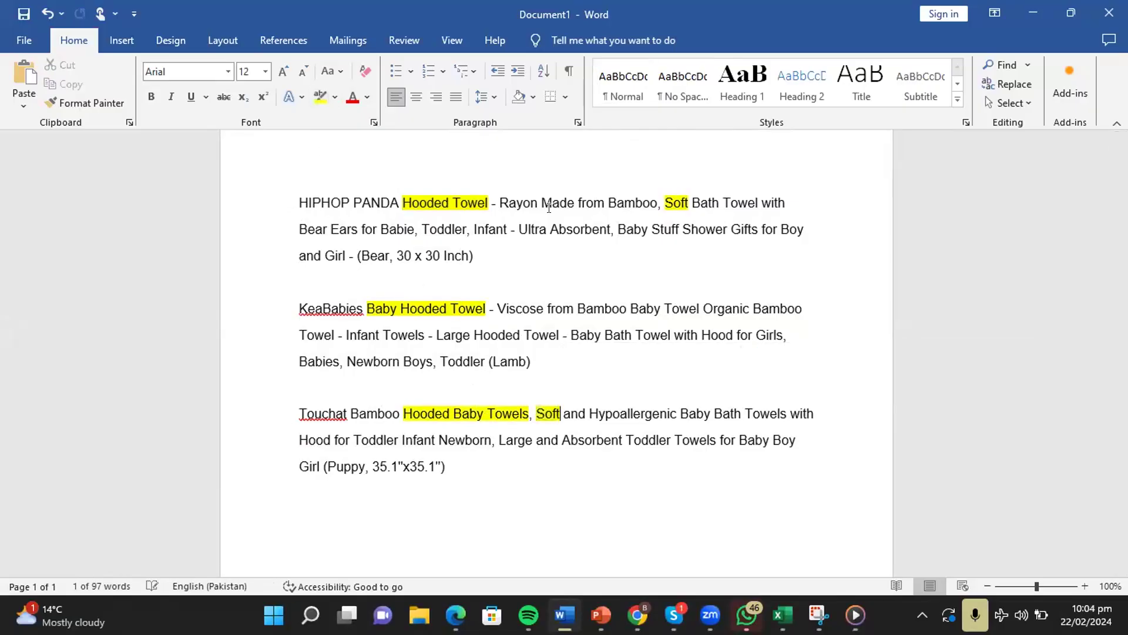
{"action": "left_click", "coordinate": [694, 270]}
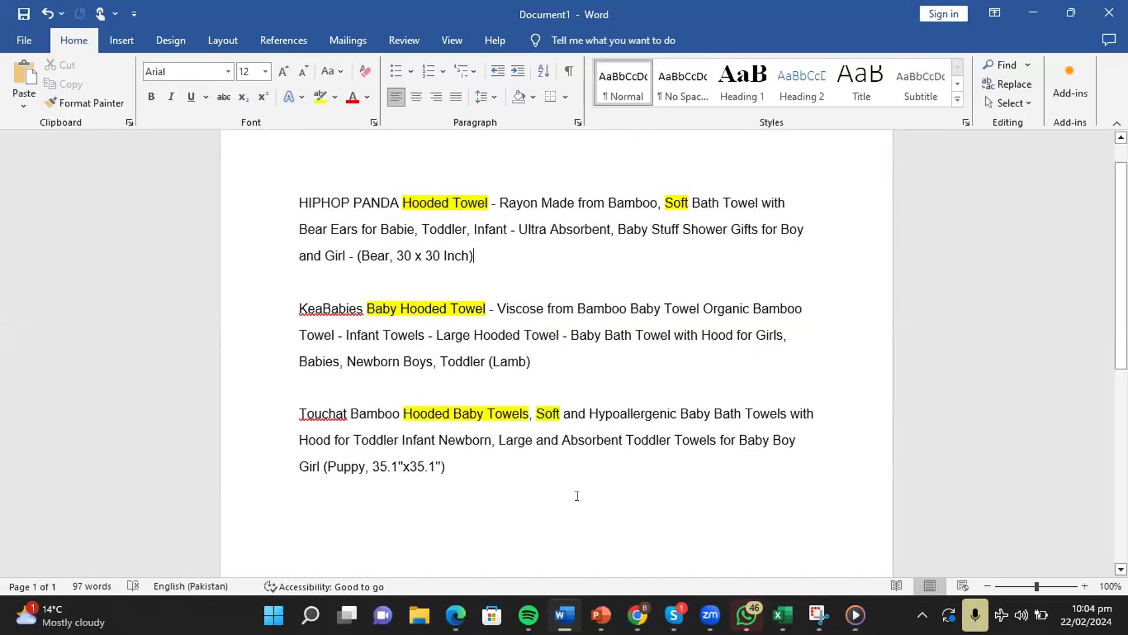
- Highlight the adjacent words "Absorbent" and "Toddler" in yellow in the Touchat title
{"action": "left_click_drag", "start_coordinate": [562, 439], "coordinate": [622, 439]}
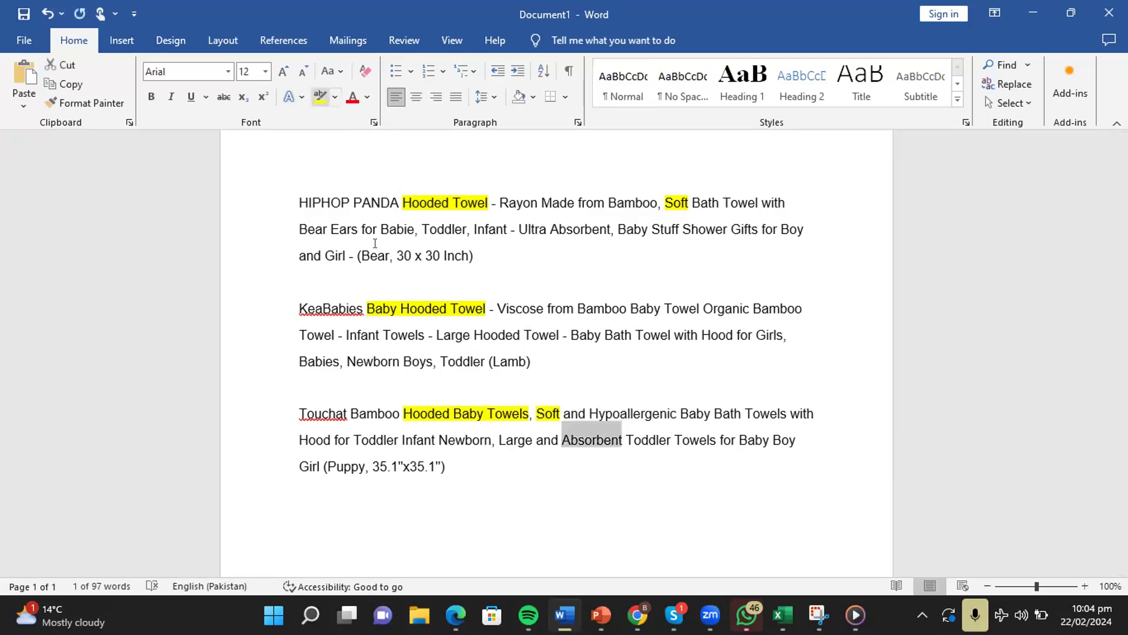
{"action": "key", "text": "ctrl+alt+h"}
{"action": "key", "text": "Right"}
{"action": "mouse_move", "coordinate": [627, 438]}
{"action": "left_mouse_down"}
{"action": "mouse_move", "coordinate": [668, 437]}
{"action": "mouse_move", "coordinate": [620, 438]}
{"action": "left_mouse_up"}
{"action": "left_click", "coordinate": [668, 437]}
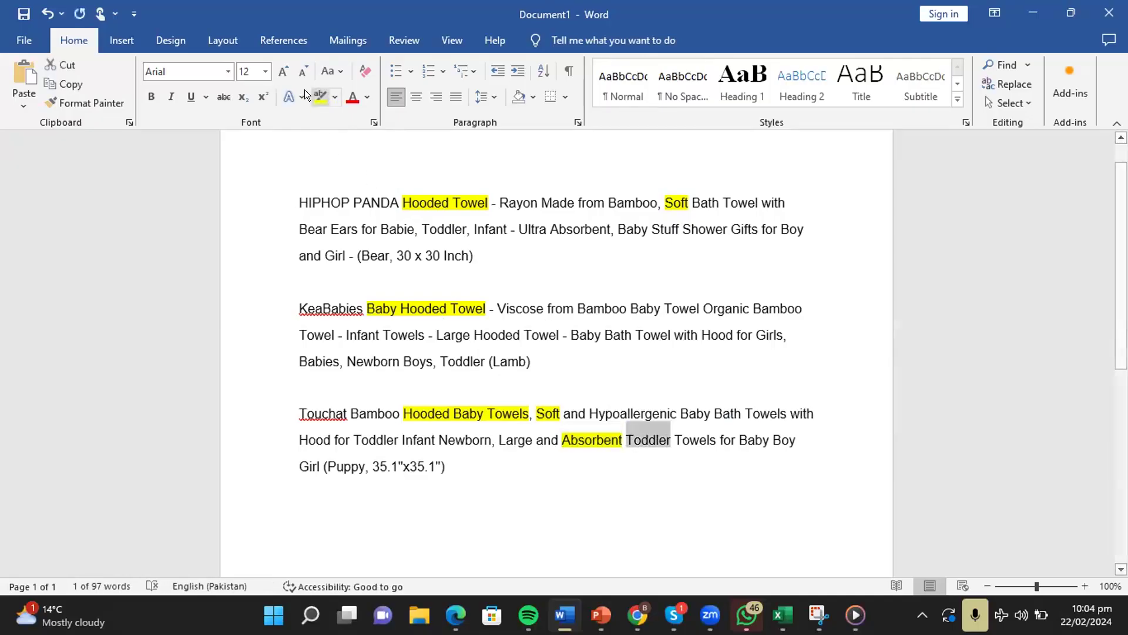
{"action": "left_click", "coordinate": [317, 95]}
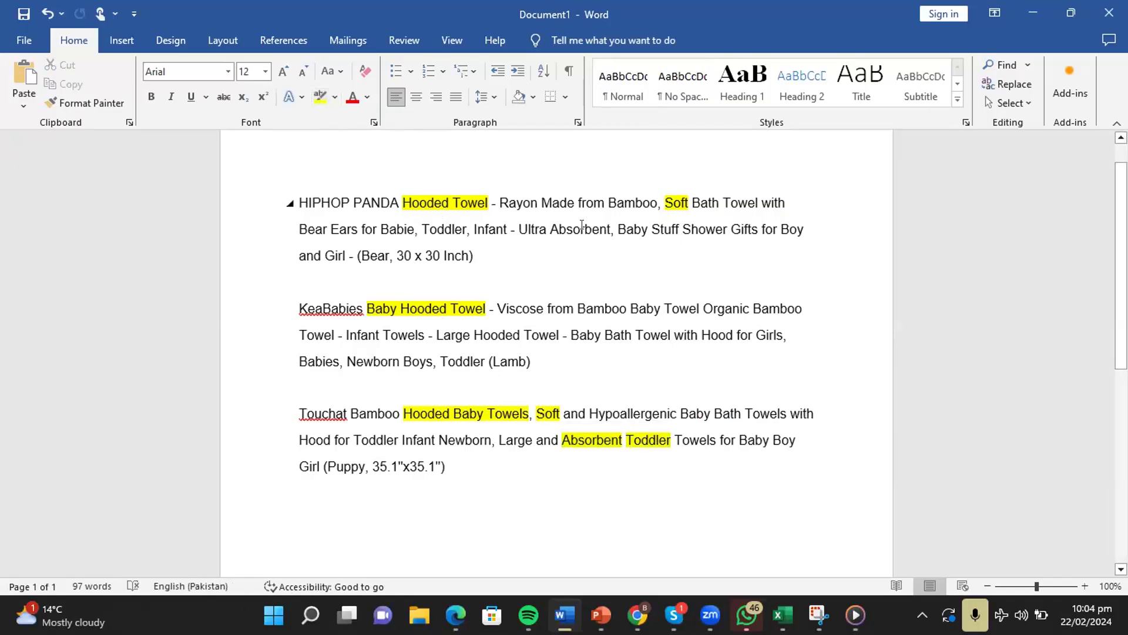
- Highlight the phrase "Ultra Absorbent" in yellow in the HIPHOP PANDA title
{"action": "left_click", "coordinate": [581, 225]}
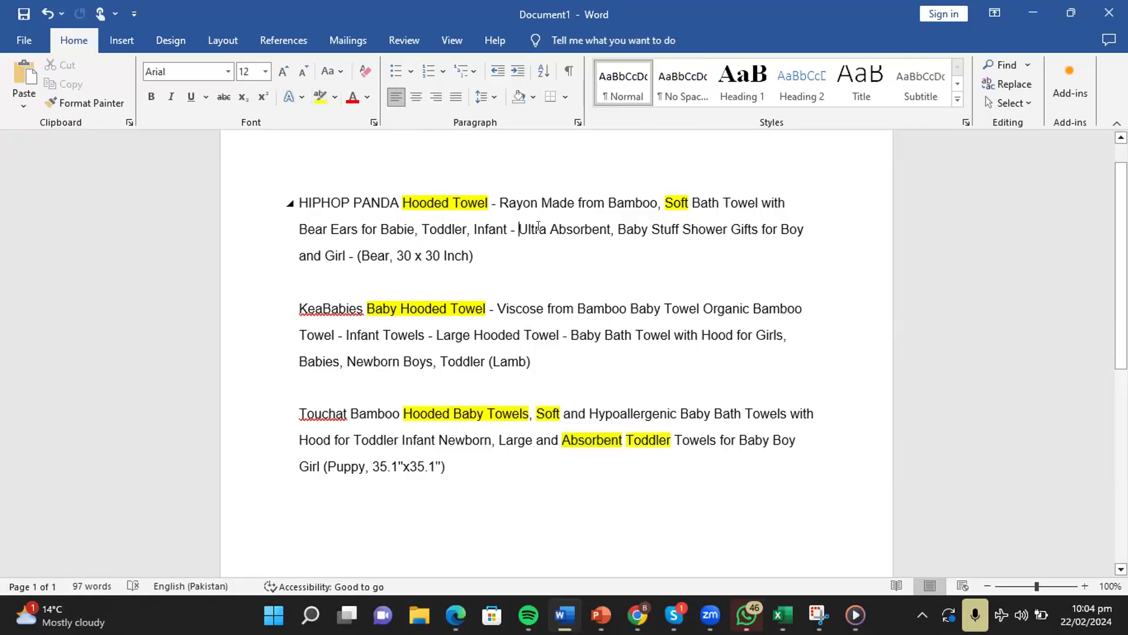
{"action": "left_click_drag", "start_coordinate": [520, 229], "coordinate": [588, 230]}
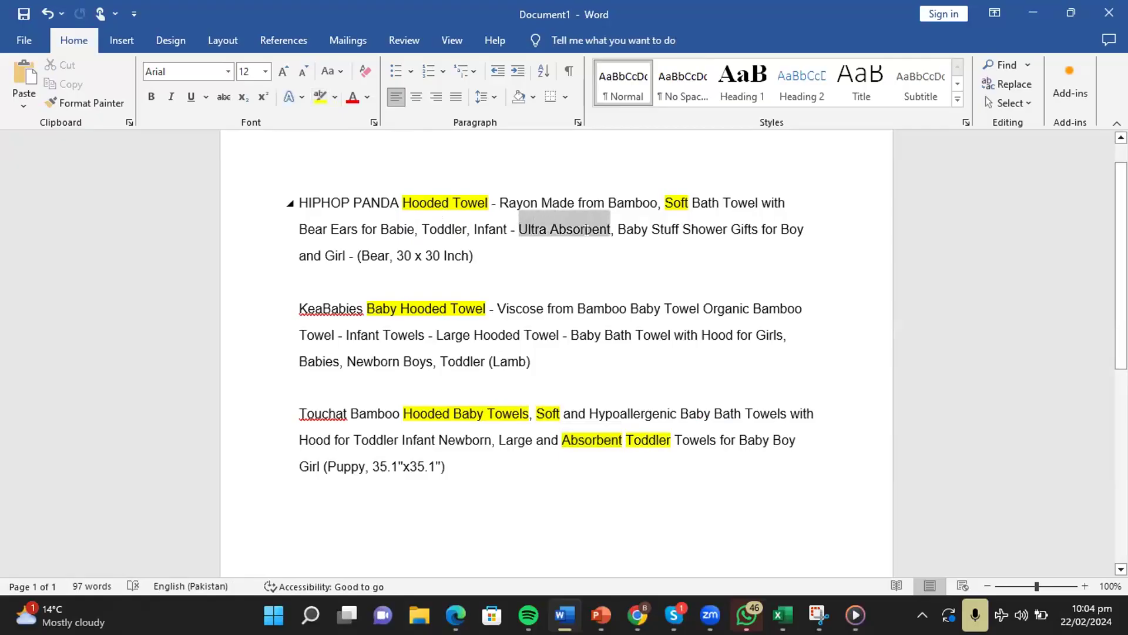
{"action": "left_click", "coordinate": [319, 96]}
{"action": "left_click", "coordinate": [294, 270]}
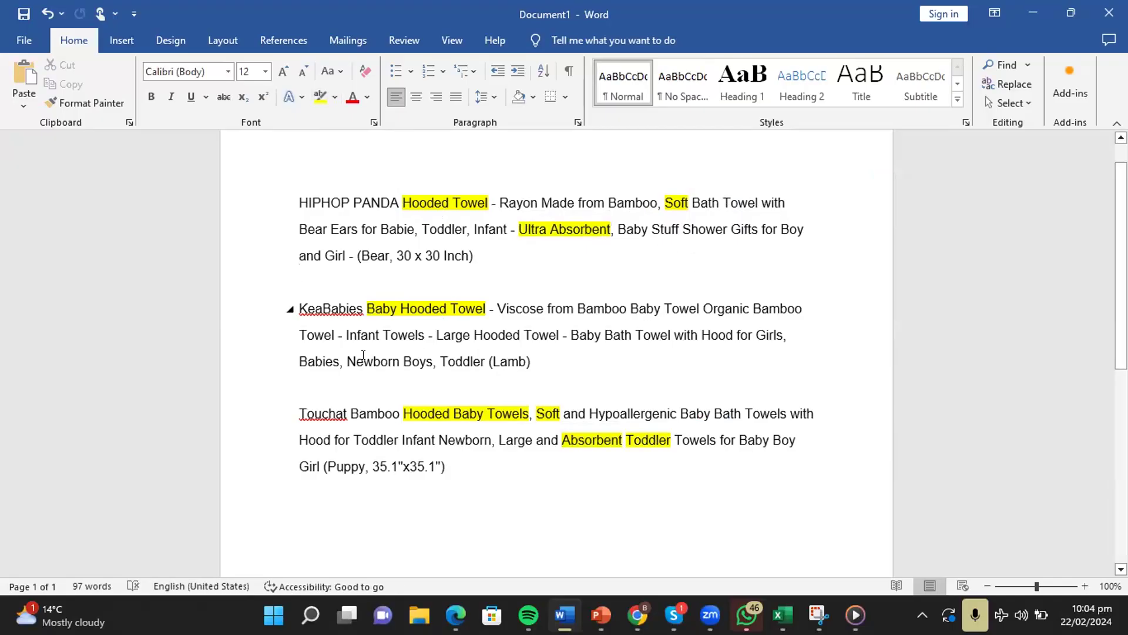
- Highlight "Toddler Infant" in the Touchat title and "Toddler, Infant" in the HIPHOP PANDA title in yellow
{"action": "left_click_drag", "start_coordinate": [353, 438], "coordinate": [419, 438]}
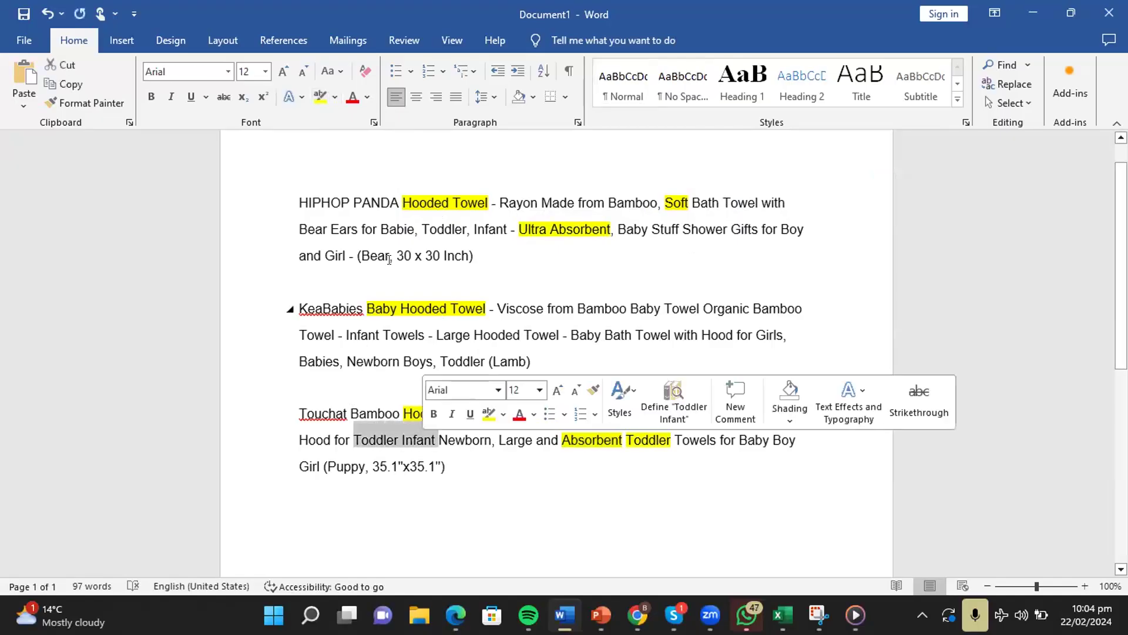
{"action": "left_click", "coordinate": [320, 96]}
{"action": "left_click", "coordinate": [432, 271]}
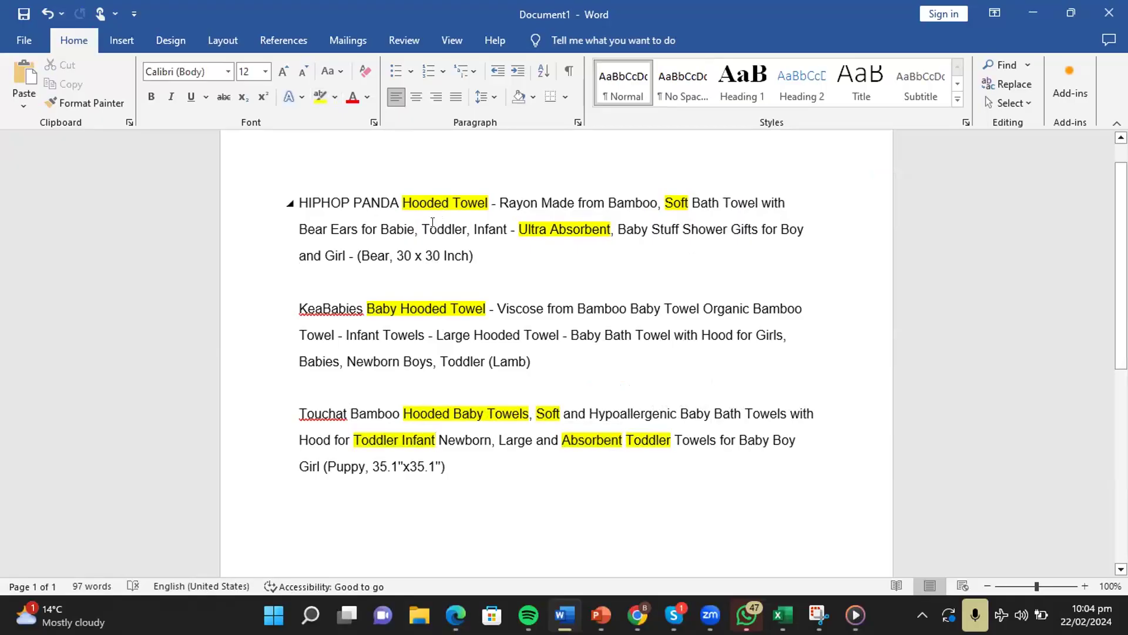
{"action": "left_click_drag", "start_coordinate": [419, 223], "coordinate": [488, 225]}
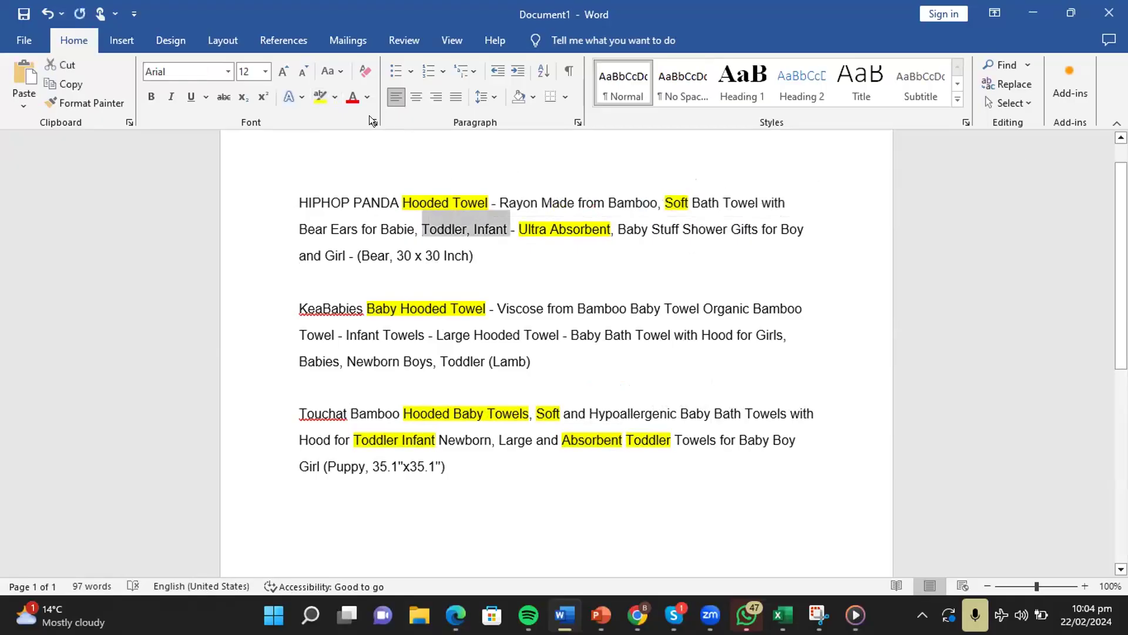
{"action": "left_click", "coordinate": [321, 96]}
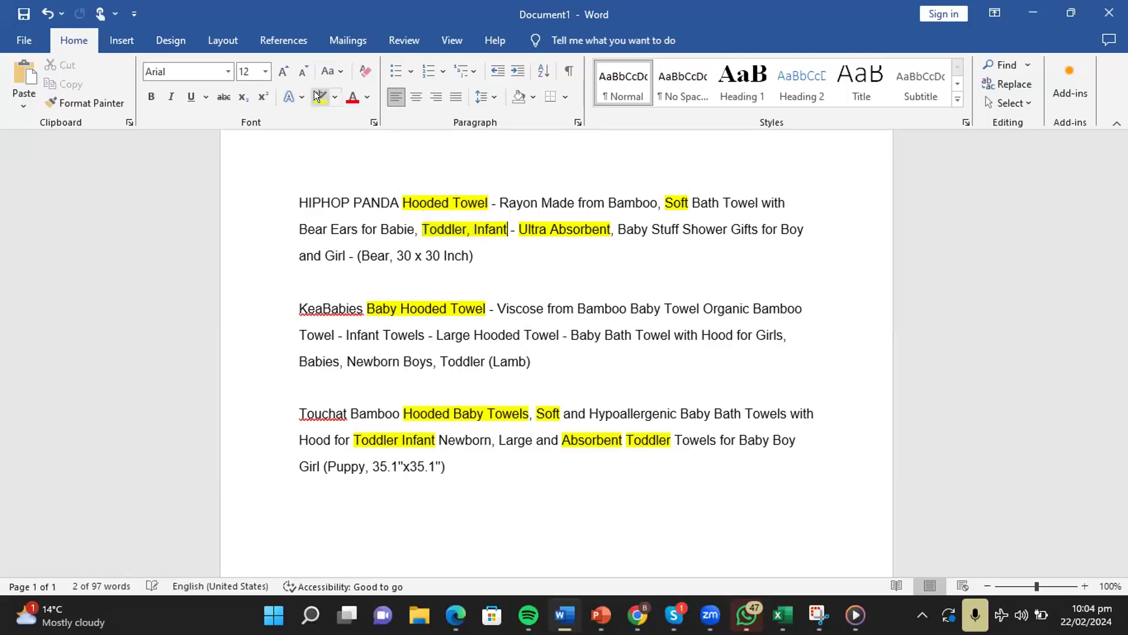
{"action": "left_click", "coordinate": [589, 274]}
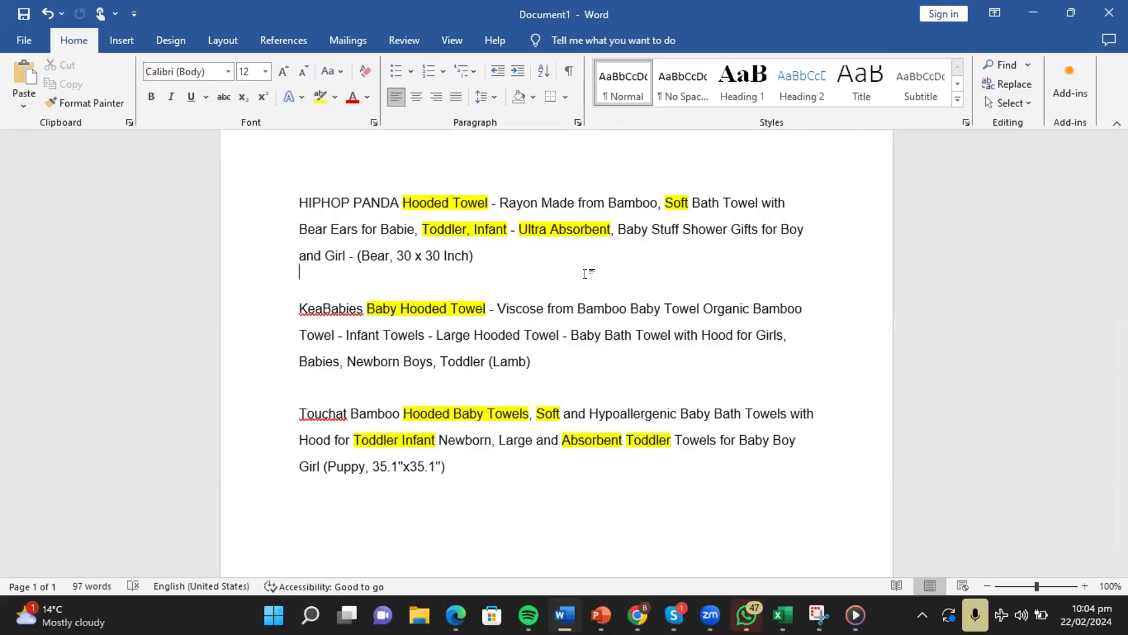
- Highlight the phrase "Infant Towels" in yellow in the KeaBabies title
{"action": "left_click_drag", "start_coordinate": [347, 335], "coordinate": [429, 336]}
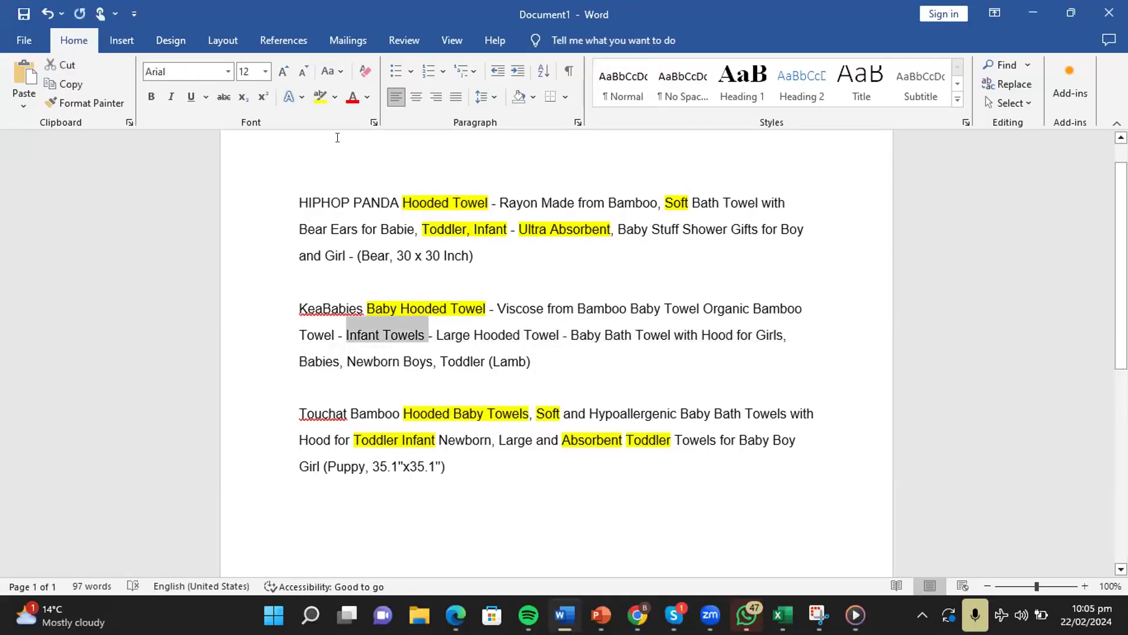
{"action": "left_click", "coordinate": [315, 94]}
{"action": "left_click", "coordinate": [672, 275]}
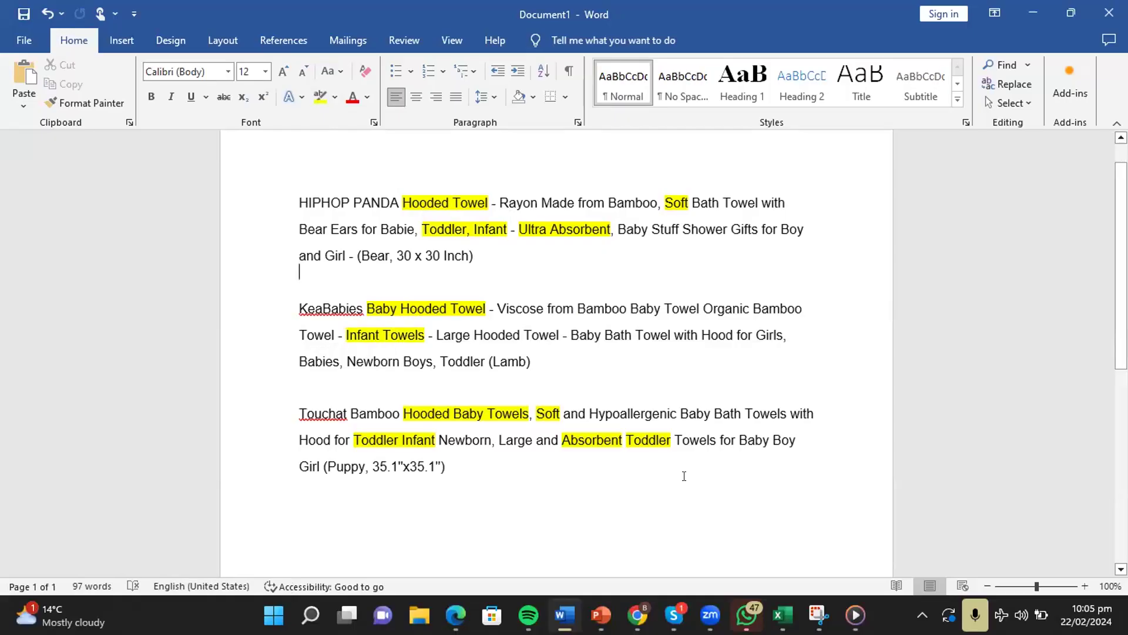
- Insert a full-width double-line divider made from equals signs below the Touchat title
{"action": "scroll", "coordinate": [646, 464], "scroll_direction": "down", "scroll_amount": 1}
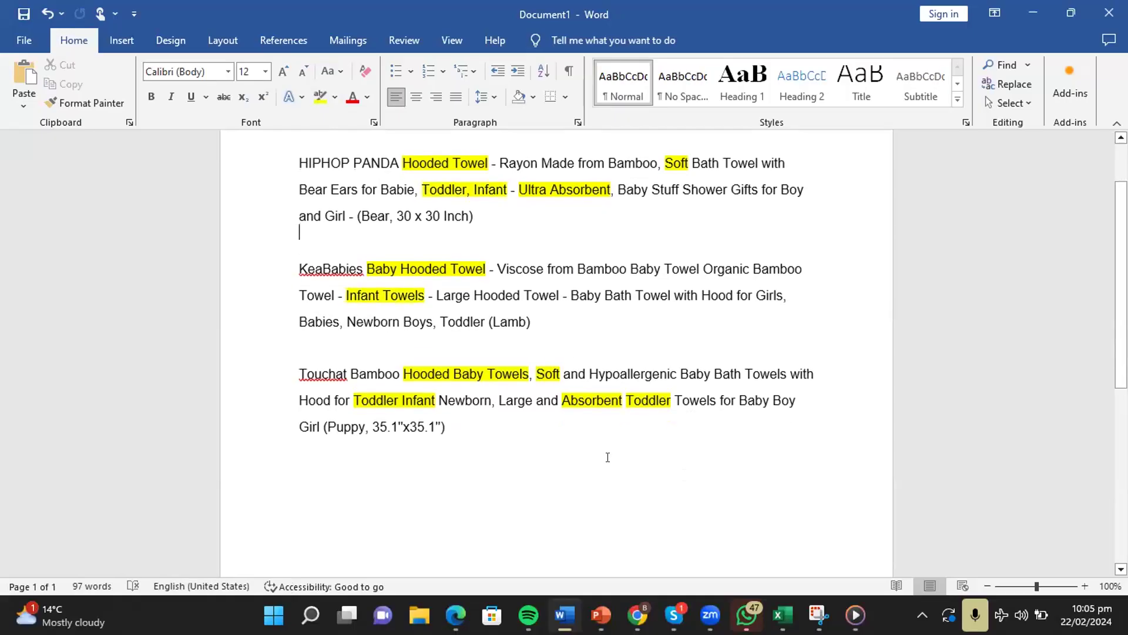
{"action": "left_click", "coordinate": [420, 446]}
{"action": "key", "text": "Return"}
{"action": "type", "text": "=============================================="}
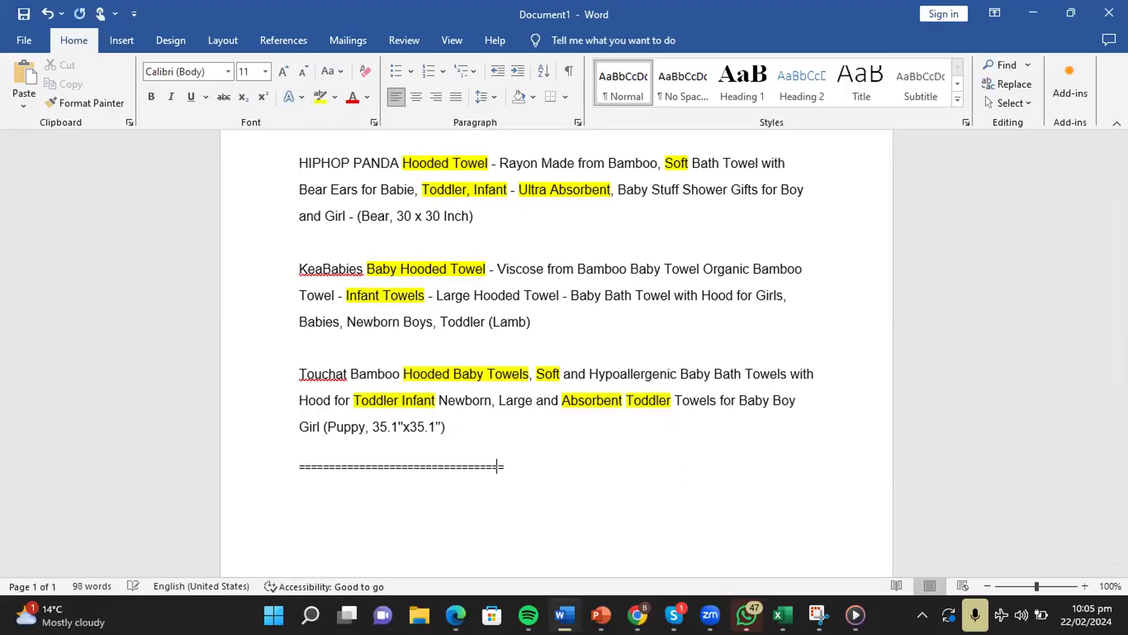
{"action": "type", "text": "=============================================="}
{"action": "key", "text": "Return"}
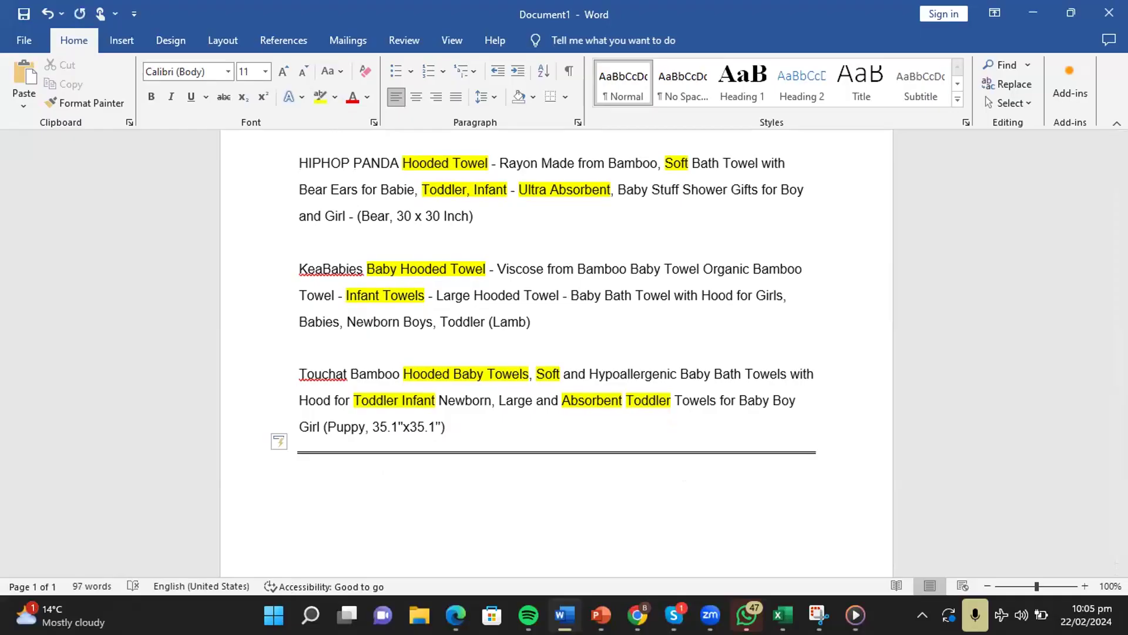
{"action": "scroll", "coordinate": [604, 340], "scroll_direction": "up", "scroll_amount": 1}
{"action": "scroll", "coordinate": [640, 340], "scroll_direction": "down", "scroll_amount": 1}
{"action": "scroll", "coordinate": [640, 342], "scroll_direction": "up", "scroll_amount": 1}
{"action": "scroll", "coordinate": [661, 395], "scroll_direction": "down", "scroll_amount": 1}
{"action": "scroll", "coordinate": [661, 393], "scroll_direction": "down", "scroll_amount": 1}
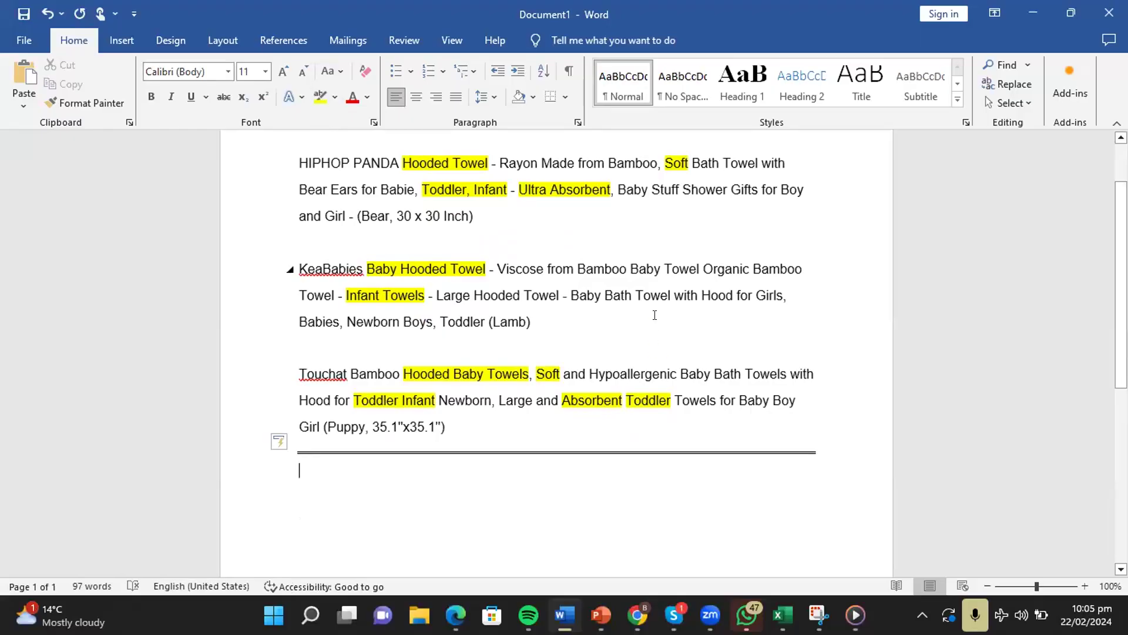
- Copy all three competitor titles and paste them into the QuillBot Paraphraser in Chrome
{"action": "scroll", "coordinate": [655, 315], "scroll_direction": "up", "scroll_amount": 3}
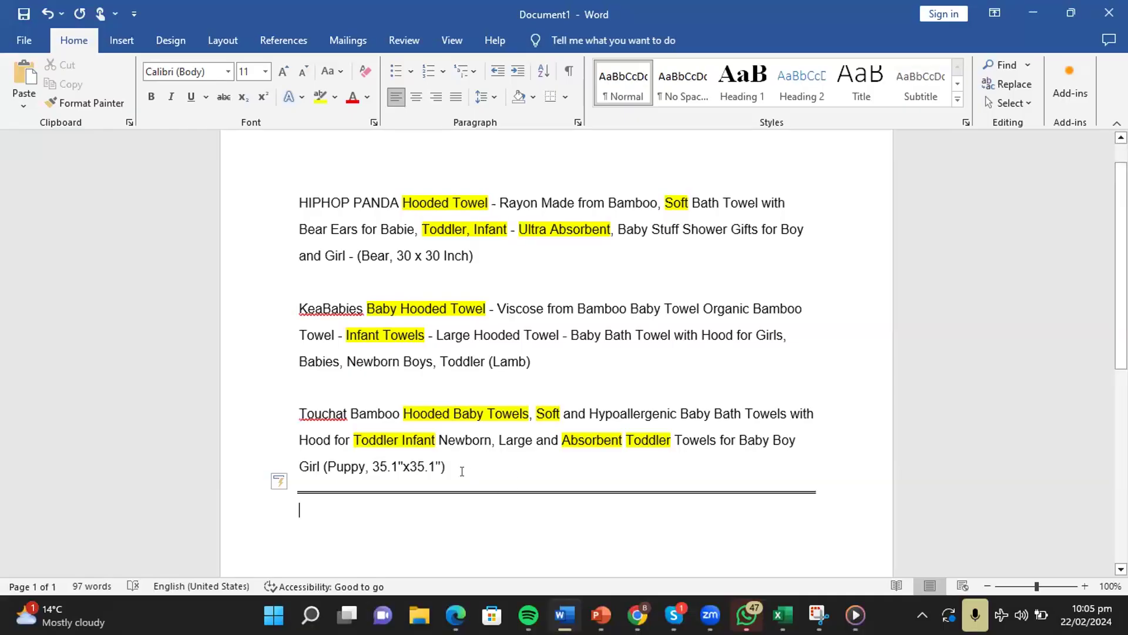
{"action": "left_click_drag", "start_coordinate": [460, 469], "coordinate": [246, 198]}
{"action": "right_click", "coordinate": [397, 194]}
{"action": "left_click", "coordinate": [458, 255]}
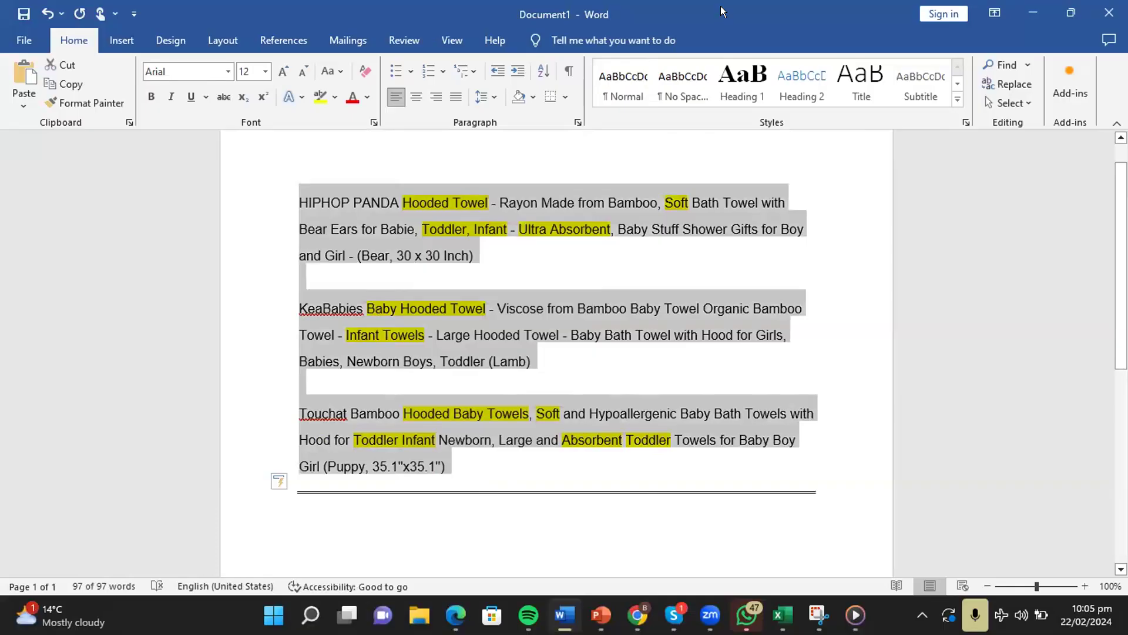
{"action": "key", "text": "alt+Tab"}
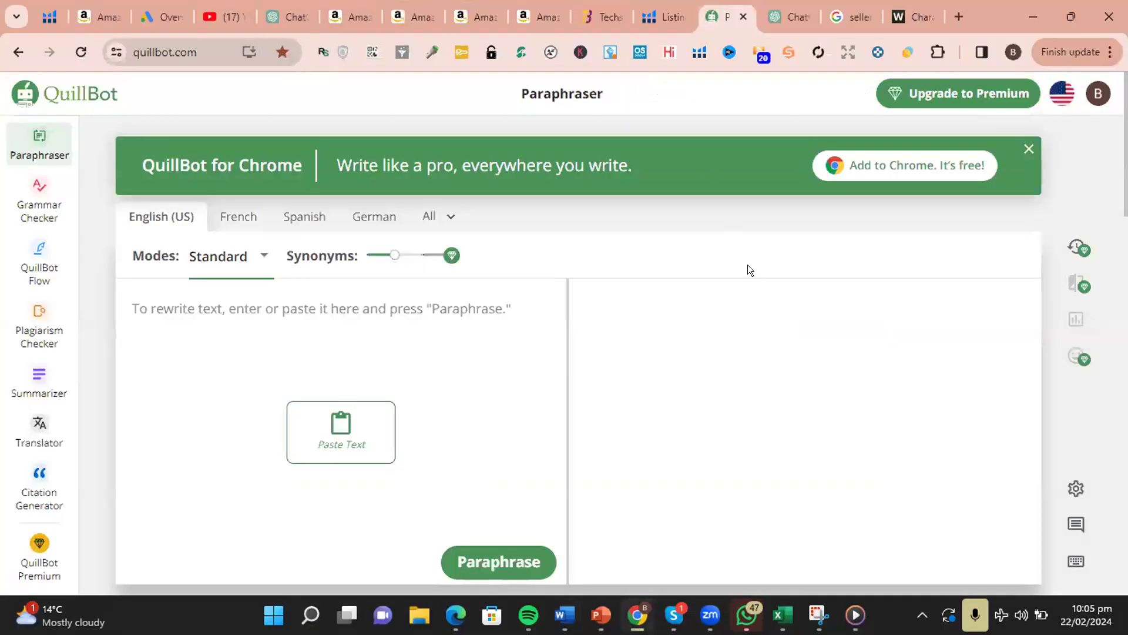
{"action": "left_click", "coordinate": [397, 257]}
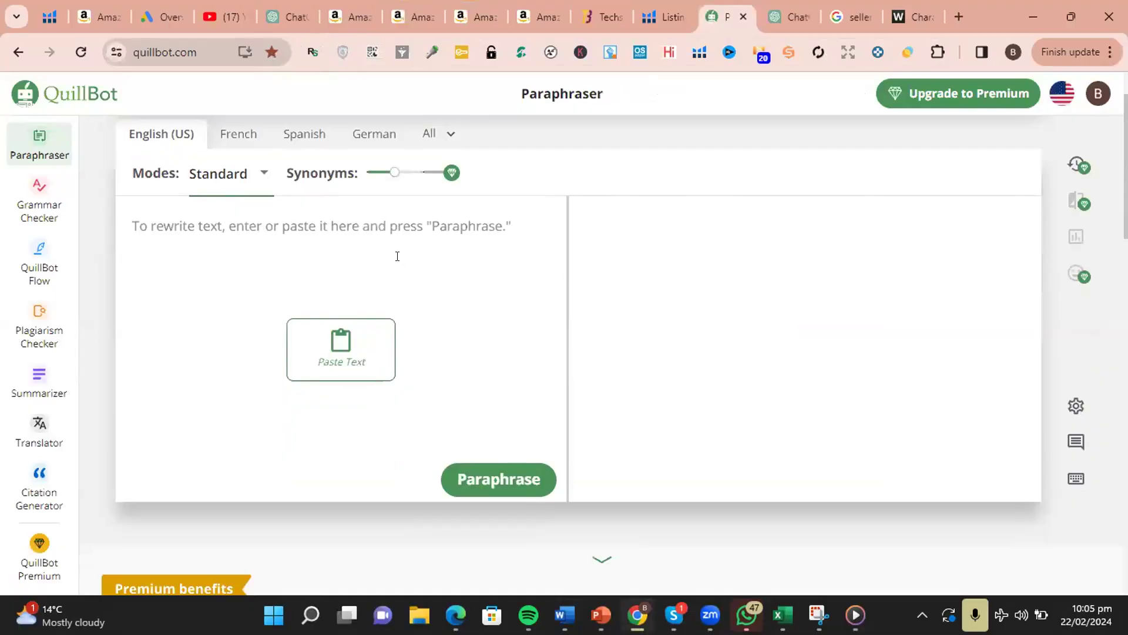
{"action": "key", "text": "ctrl+v"}
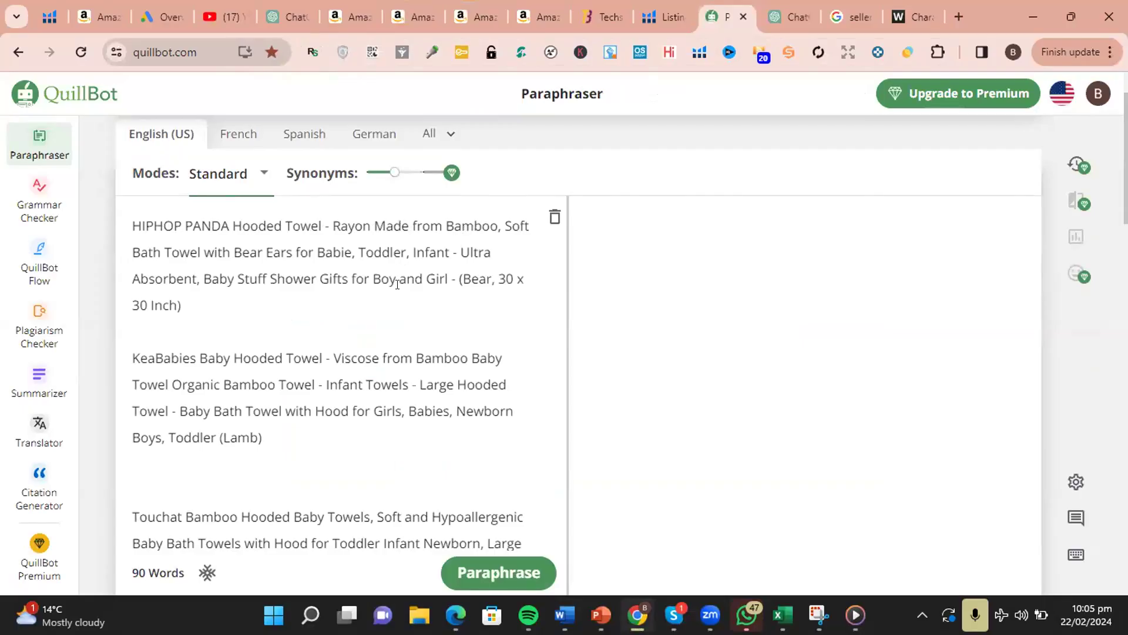
- Remove the blank lines between the three pasted titles and paraphrase the text
{"action": "left_click", "coordinate": [271, 337]}
{"action": "key", "text": "Down"}
{"action": "key", "text": "BackSpace"}
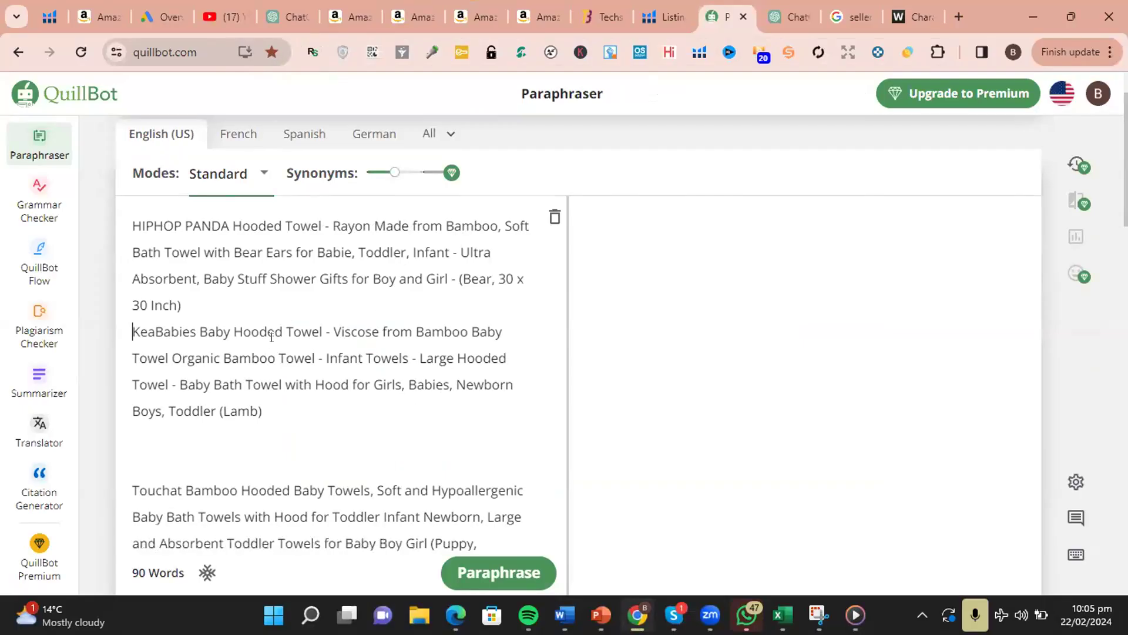
{"action": "left_click", "coordinate": [232, 450]}
{"action": "key", "text": "BackSpace"}
{"action": "key", "text": "BackSpace"}
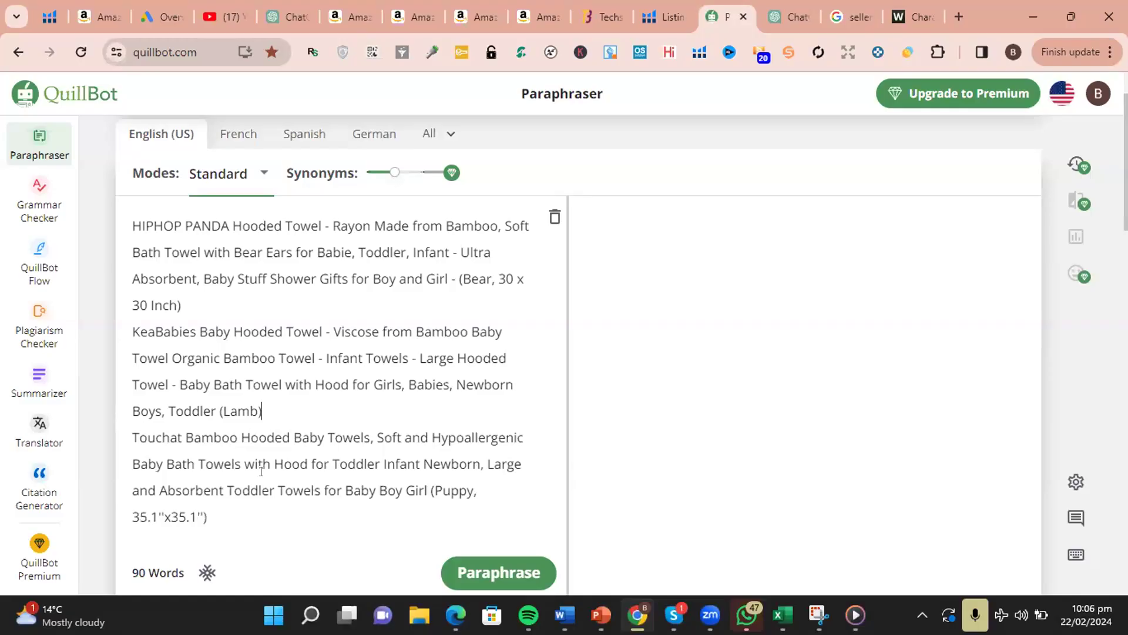
{"action": "left_click", "coordinate": [460, 566]}
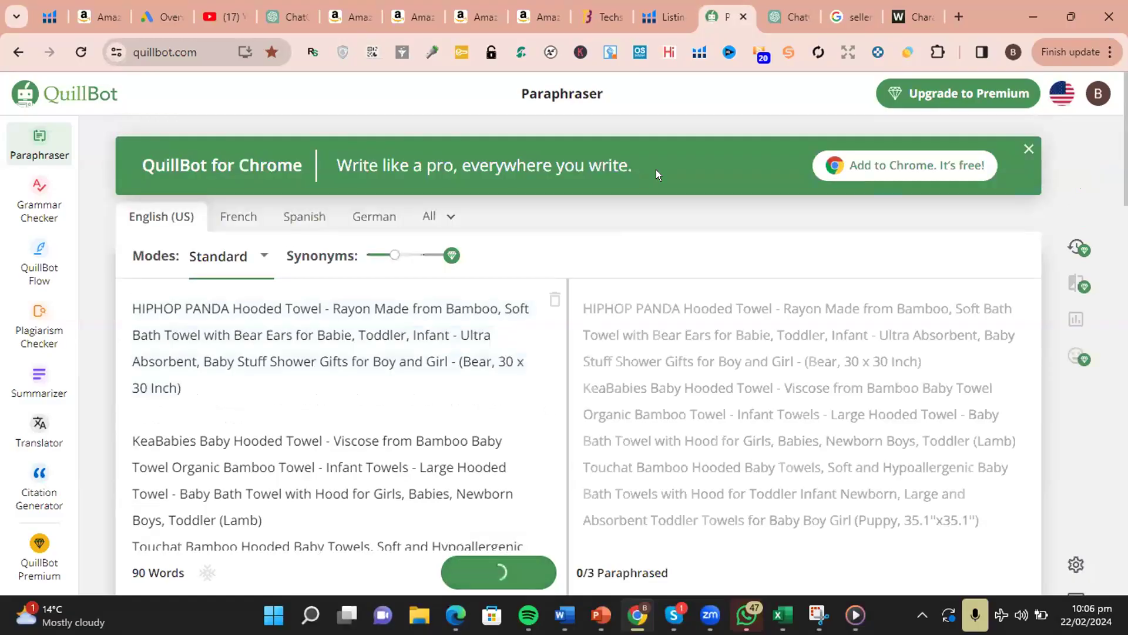
{"action": "scroll", "coordinate": [656, 169], "scroll_direction": "down", "scroll_amount": 1}
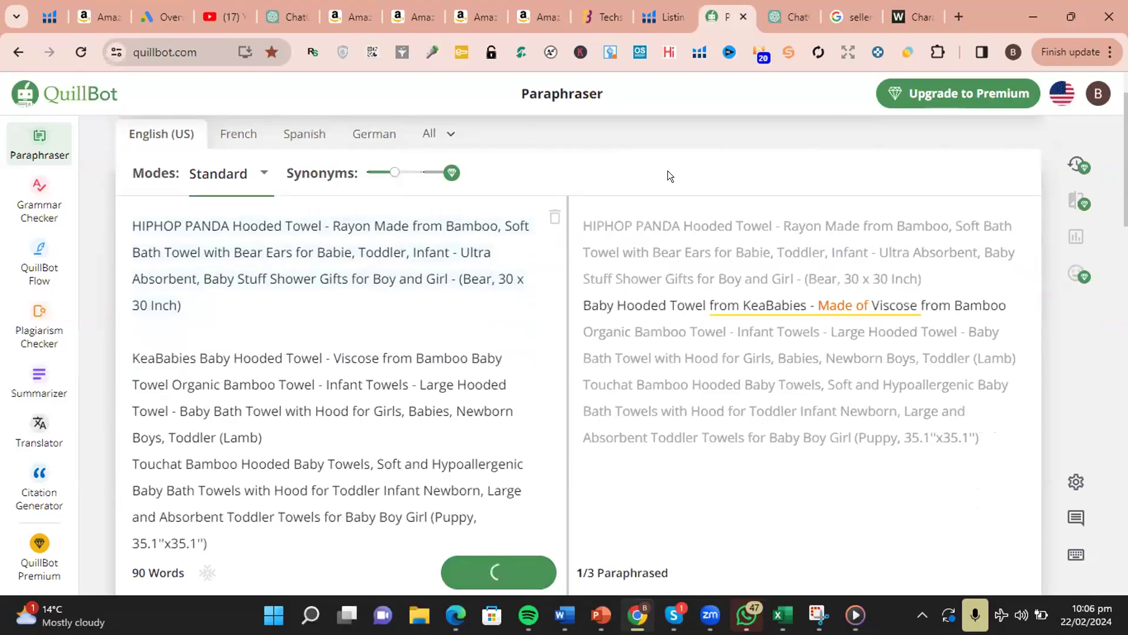
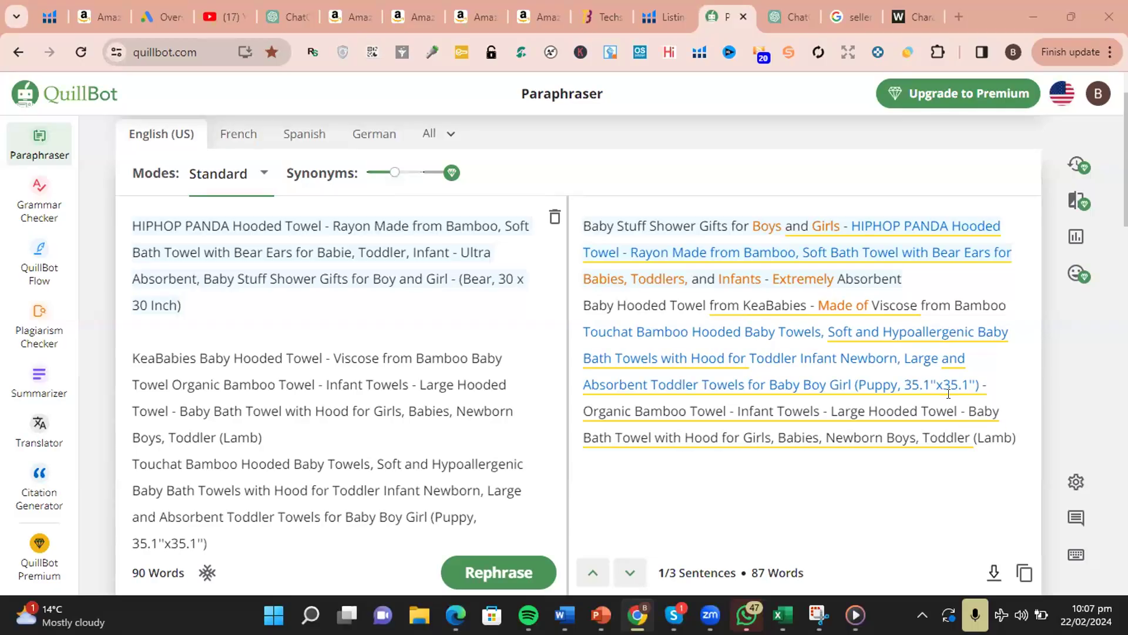
- Switch to Word and reduce its window so it floats over the QuillBot page
{"action": "mouse_move", "coordinate": [614, 287]}
{"action": "key", "text": "alt+Tab"}
{"action": "key", "text": "ctrl+a"}
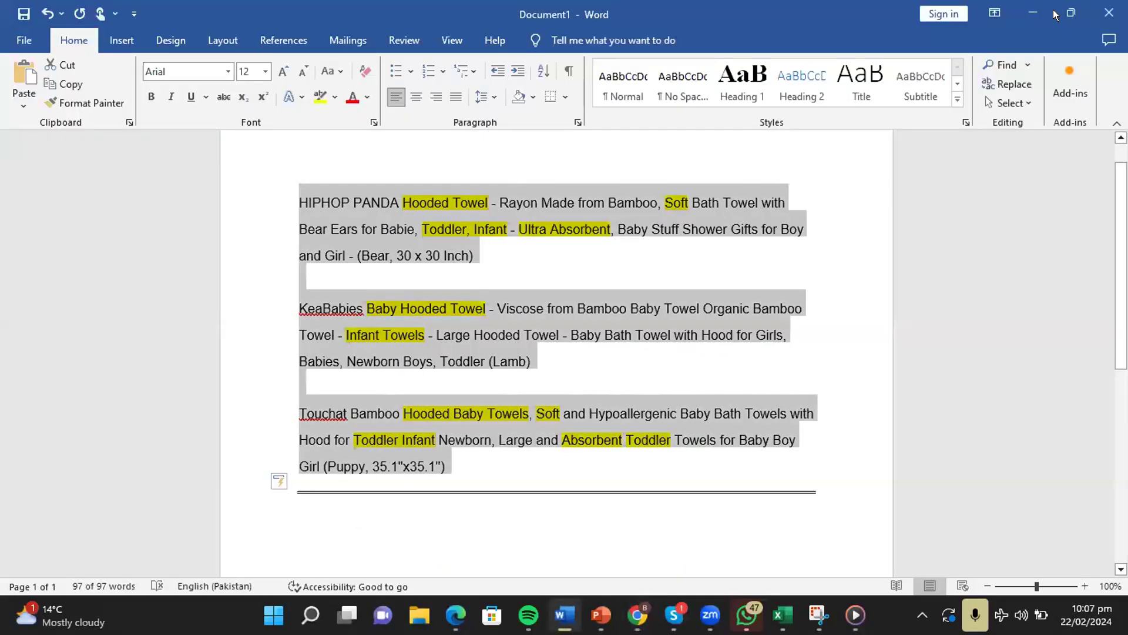
{"action": "left_click", "coordinate": [1053, 9]}
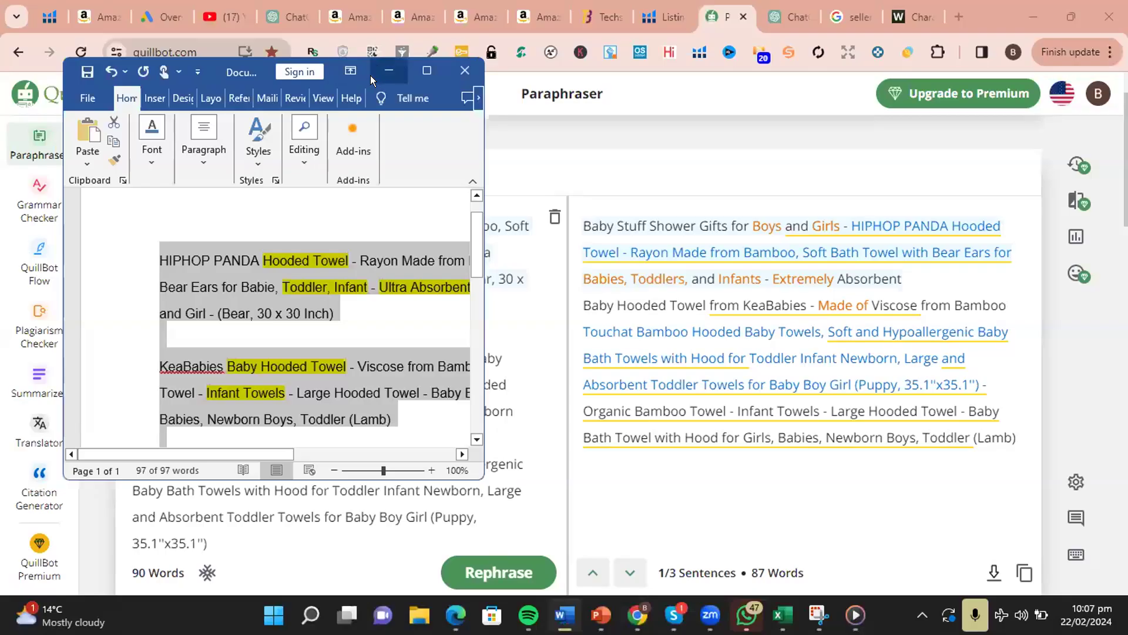
{"action": "left_click", "coordinate": [373, 73]}
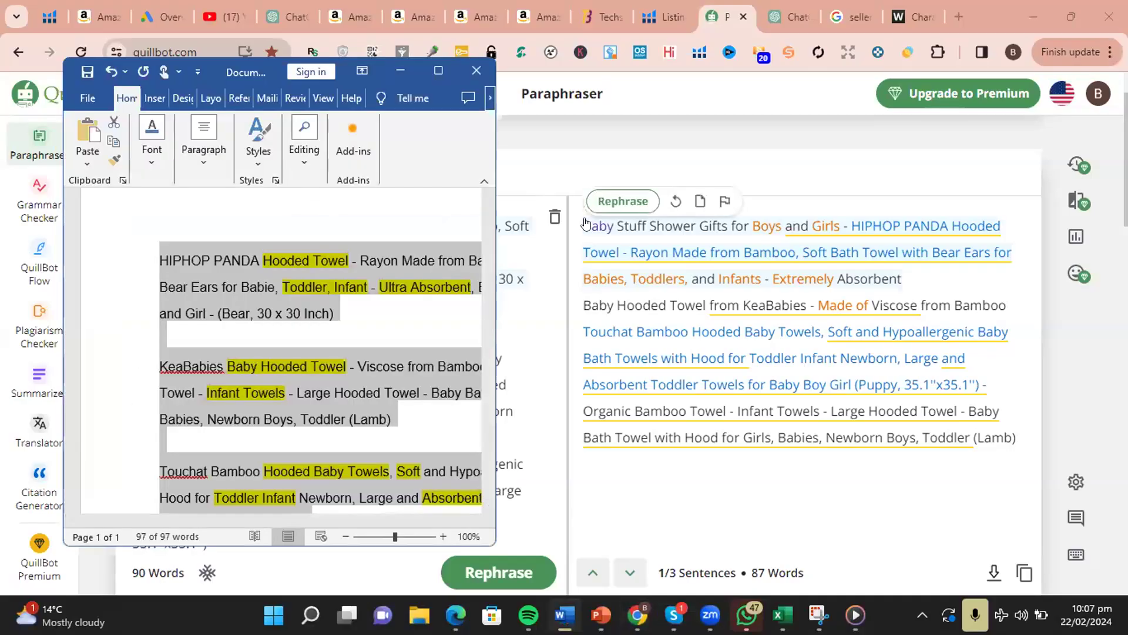
- Copy the entire paraphrased text from the QuillBot output
{"action": "left_click_drag", "start_coordinate": [583, 226], "coordinate": [1012, 454]}
{"action": "key", "text": "ctrl+c"}
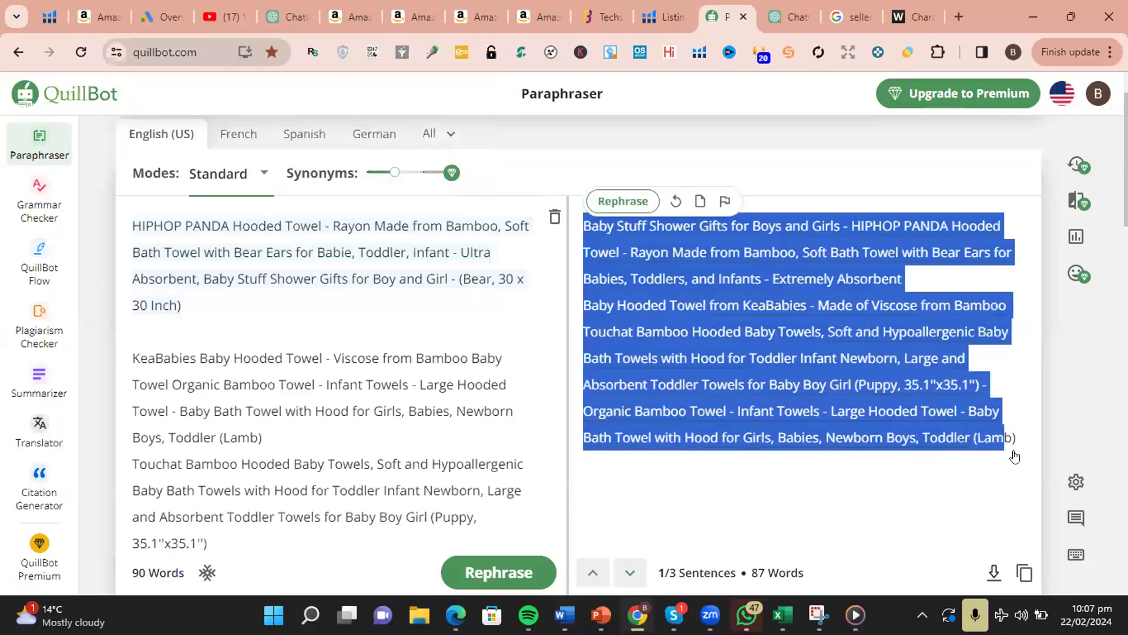
{"action": "right_click", "coordinate": [701, 243]}
{"action": "left_click", "coordinate": [509, 124]}
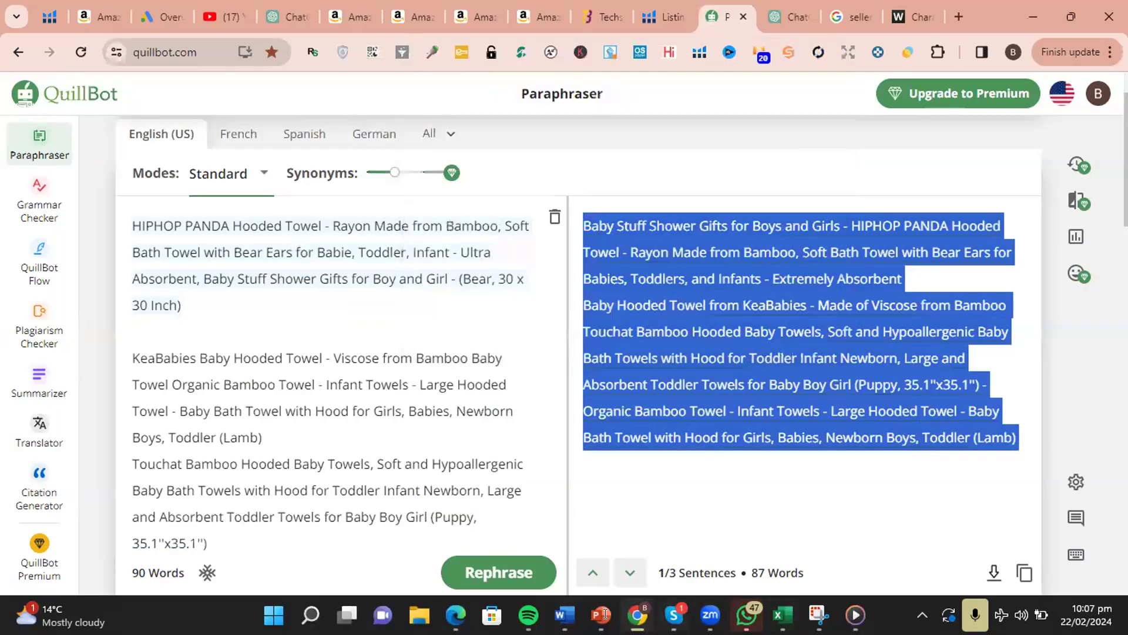
- Switch to Word, maximize its window and set the three competitor titles to font size 9
{"action": "left_click", "coordinate": [562, 615]}
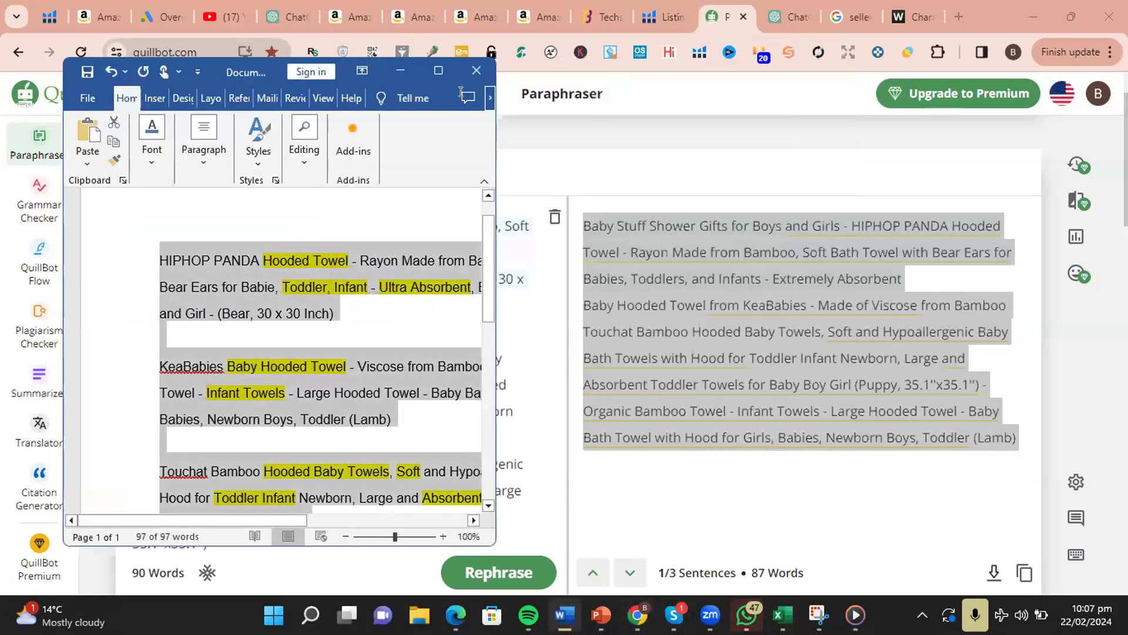
{"action": "left_click", "coordinate": [438, 70]}
{"action": "left_click_drag", "start_coordinate": [516, 468], "coordinate": [272, 206]}
{"action": "left_click", "coordinate": [265, 71]}
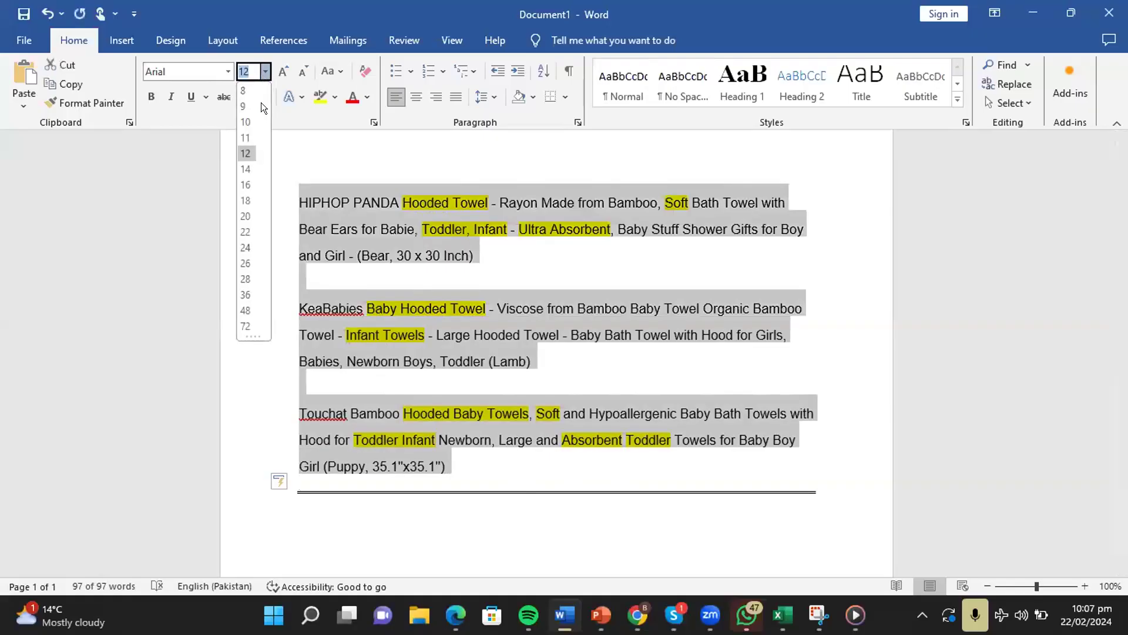
{"action": "left_click", "coordinate": [245, 107]}
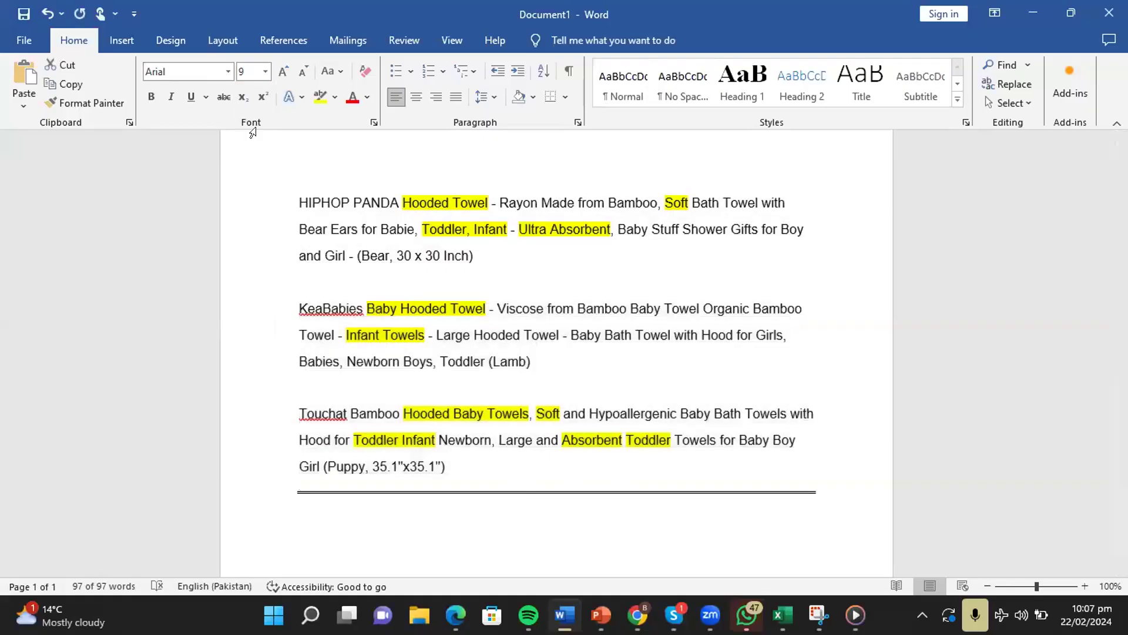
- Paste the paraphrased text below the double-line divider and insert three blank lines above it
{"action": "left_click", "coordinate": [470, 435]}
{"action": "key", "text": "ctrl+v"}
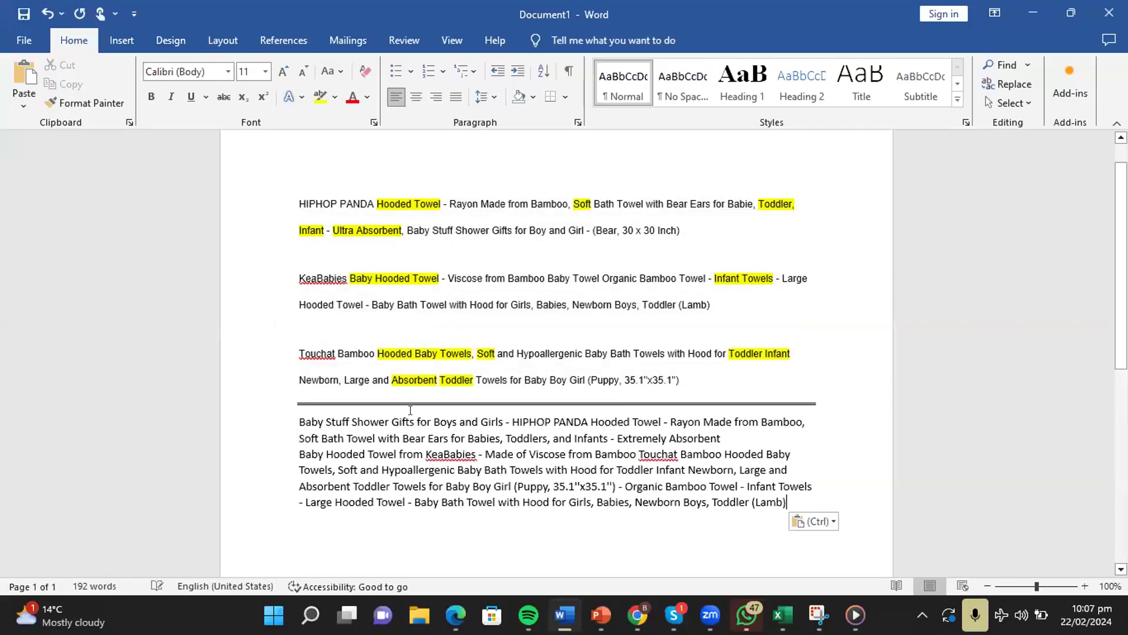
{"action": "left_click", "coordinate": [299, 421]}
{"action": "key", "text": "Return"}
{"action": "key", "text": "Return"}
{"action": "key", "text": "Return"}
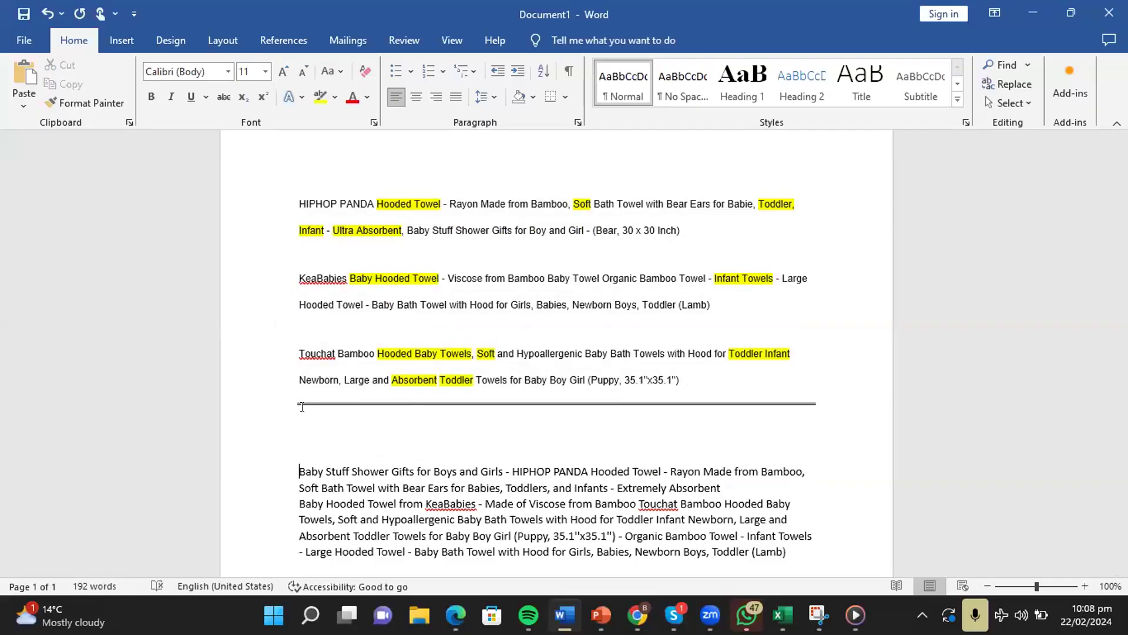
- Add a single full-width row of equals signs on the blank line directly above the paraphrased text
{"action": "left_click", "coordinate": [302, 447]}
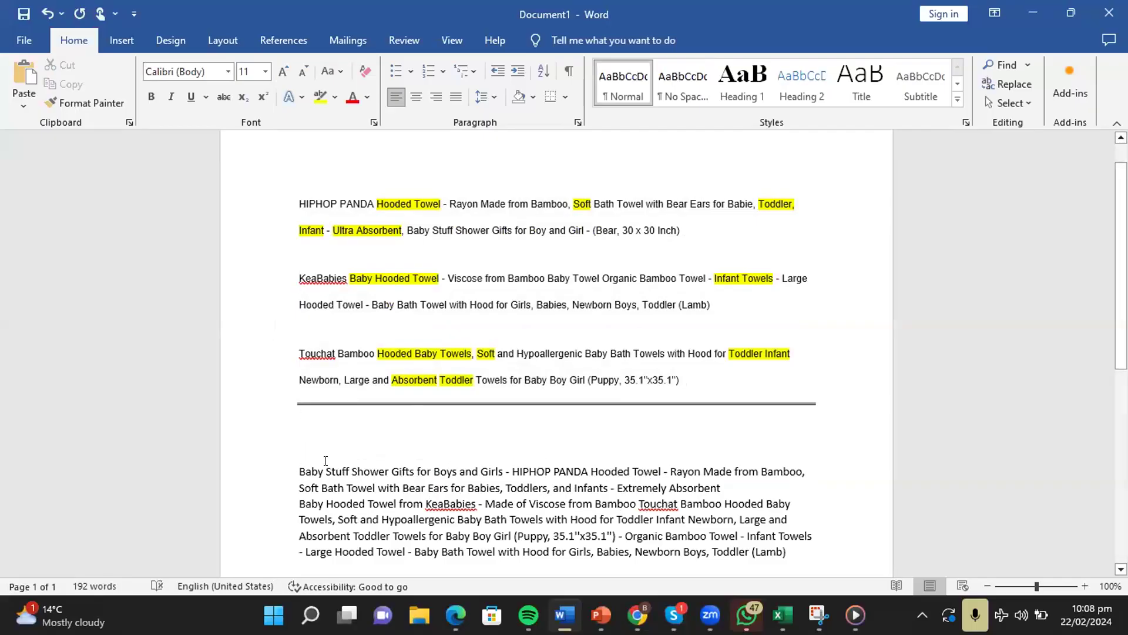
{"action": "type", "text": "=============================="}
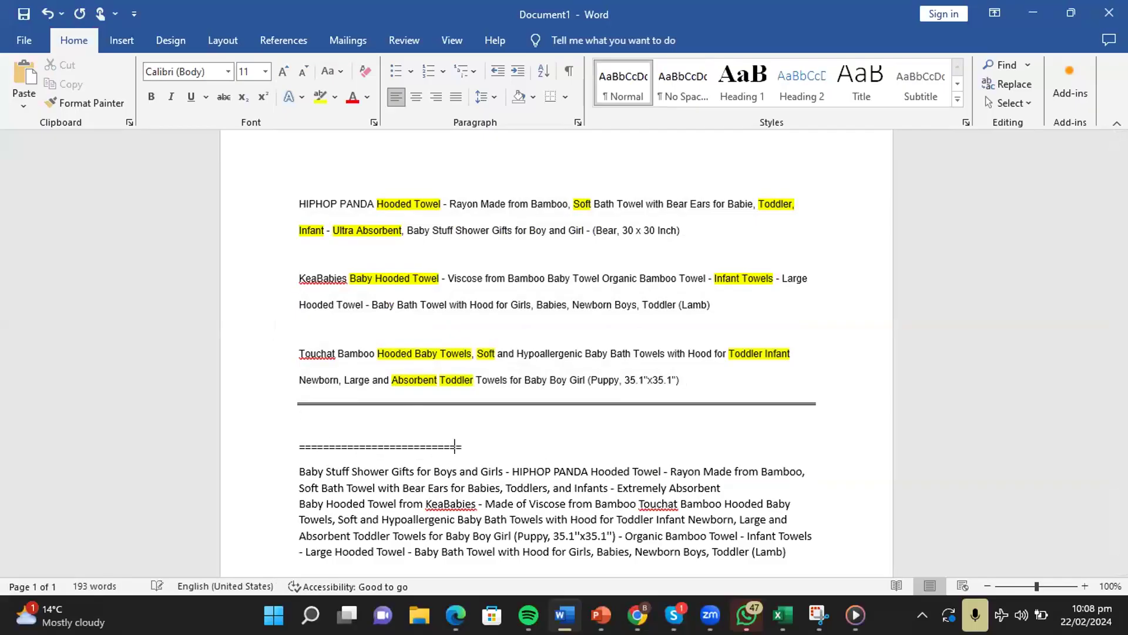
{"action": "type", "text": "======================================================================================"}
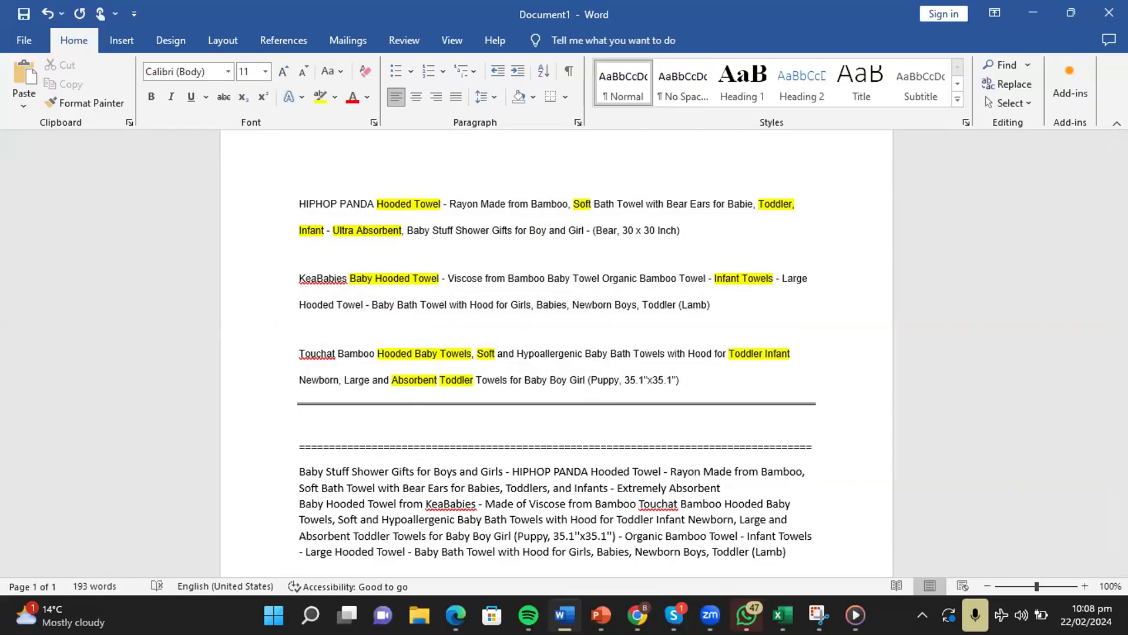
{"action": "key", "text": "Return"}
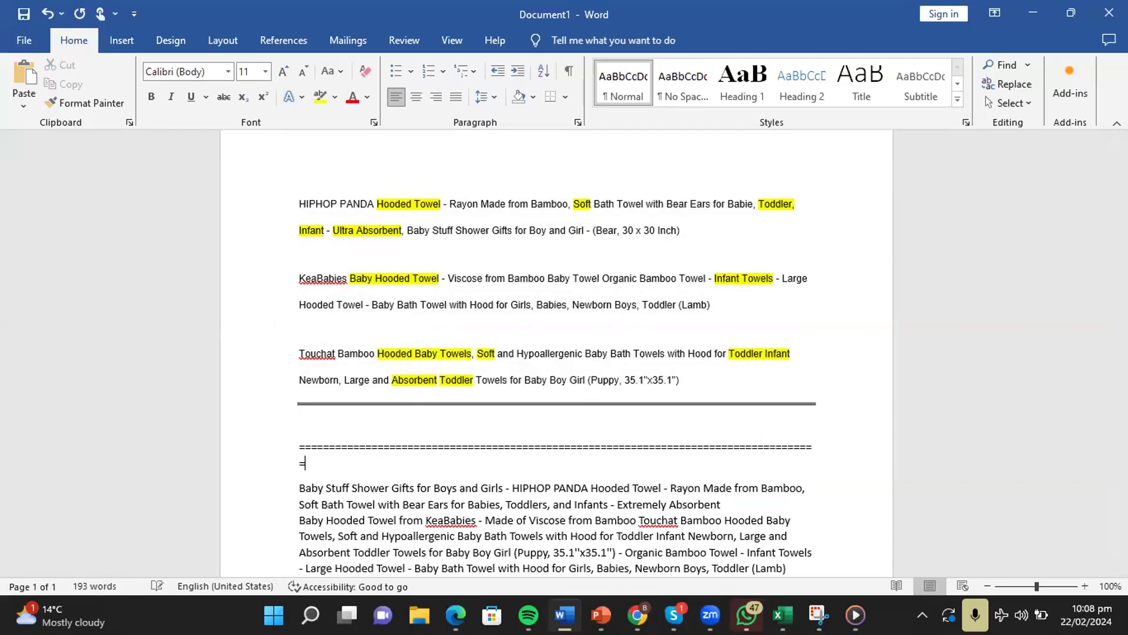
{"action": "key", "text": "BackSpace"}
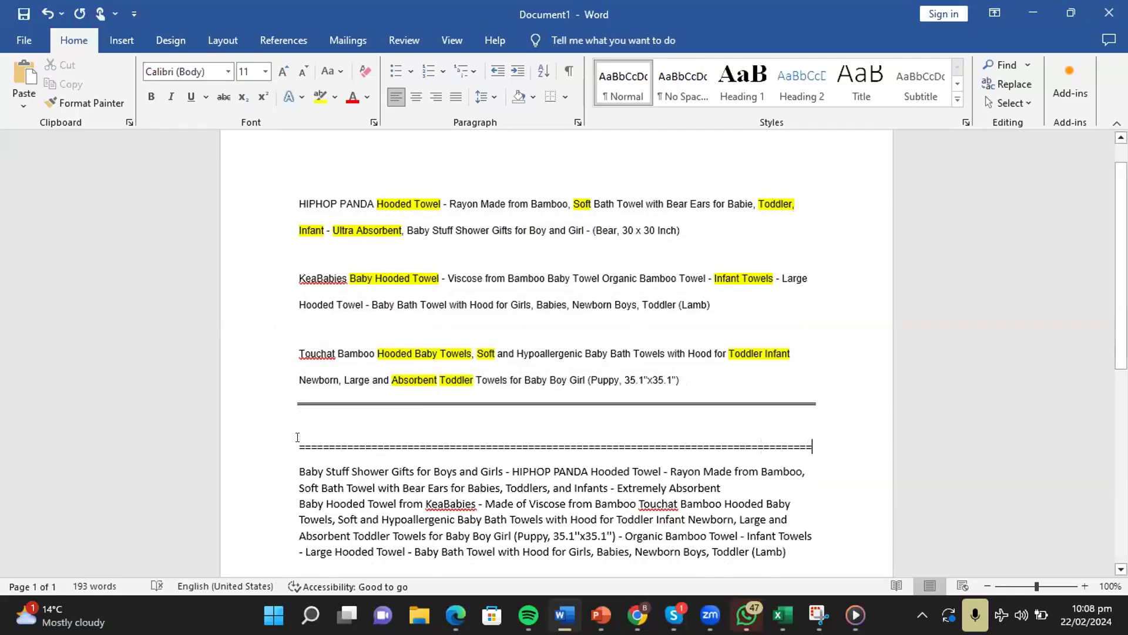
- Write "Deer Hooded Baby Bath Towel" as a new title on the blank line between the two divider lines
{"action": "left_click", "coordinate": [323, 410]}
{"action": "type", "text": "Deer"}
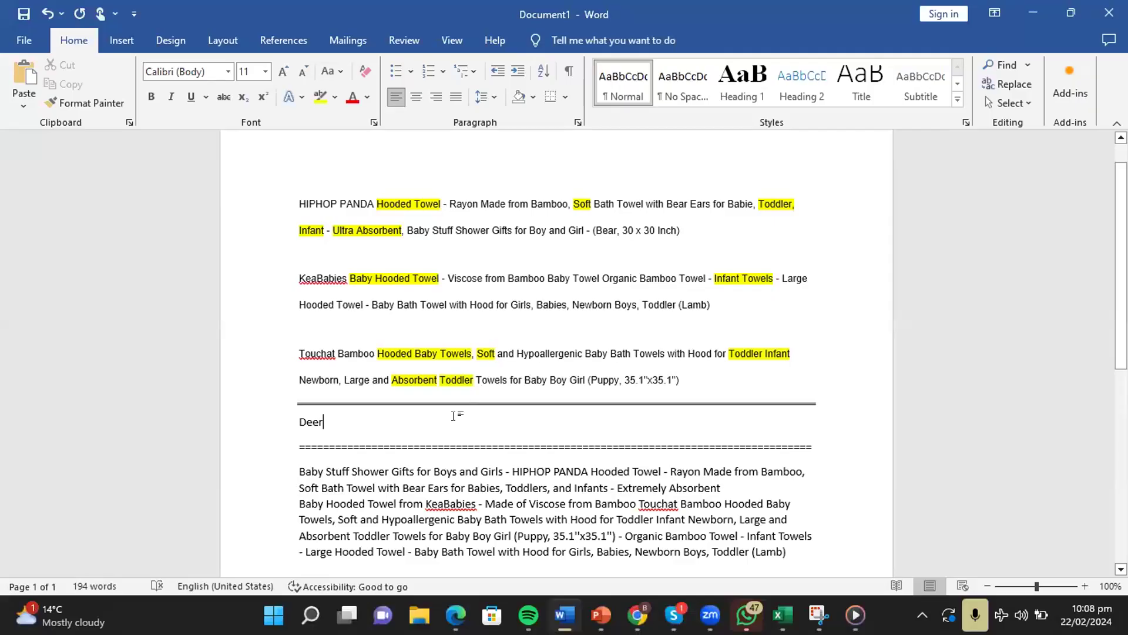
{"action": "type", "text": "h"}
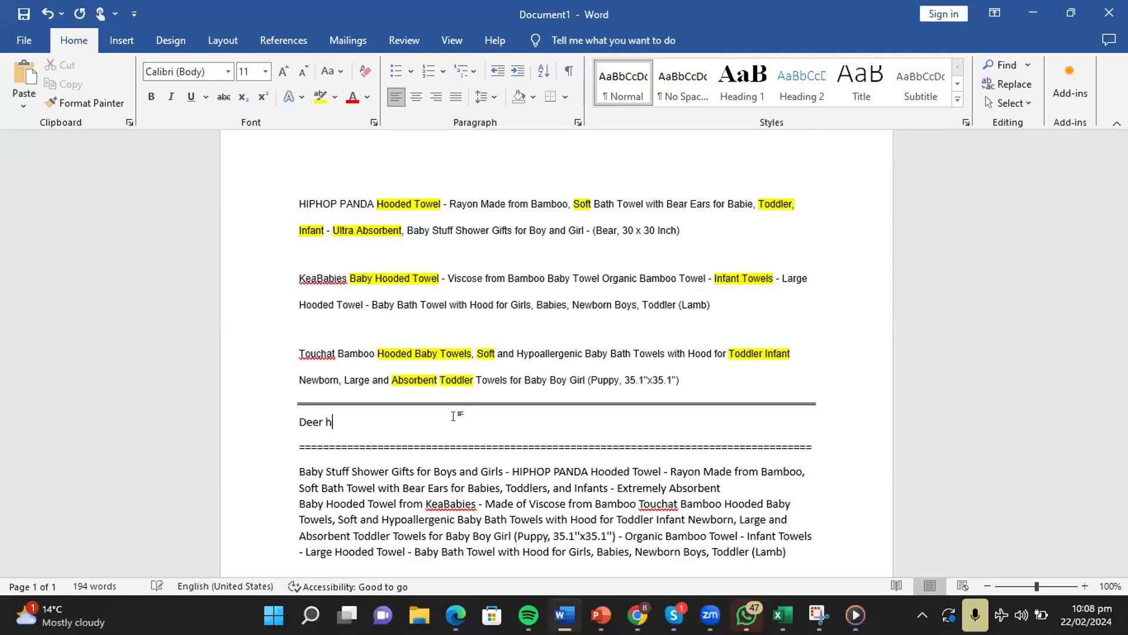
{"action": "key", "text": "BackSpace"}
{"action": "type", "text": "Hooded baby bath"}
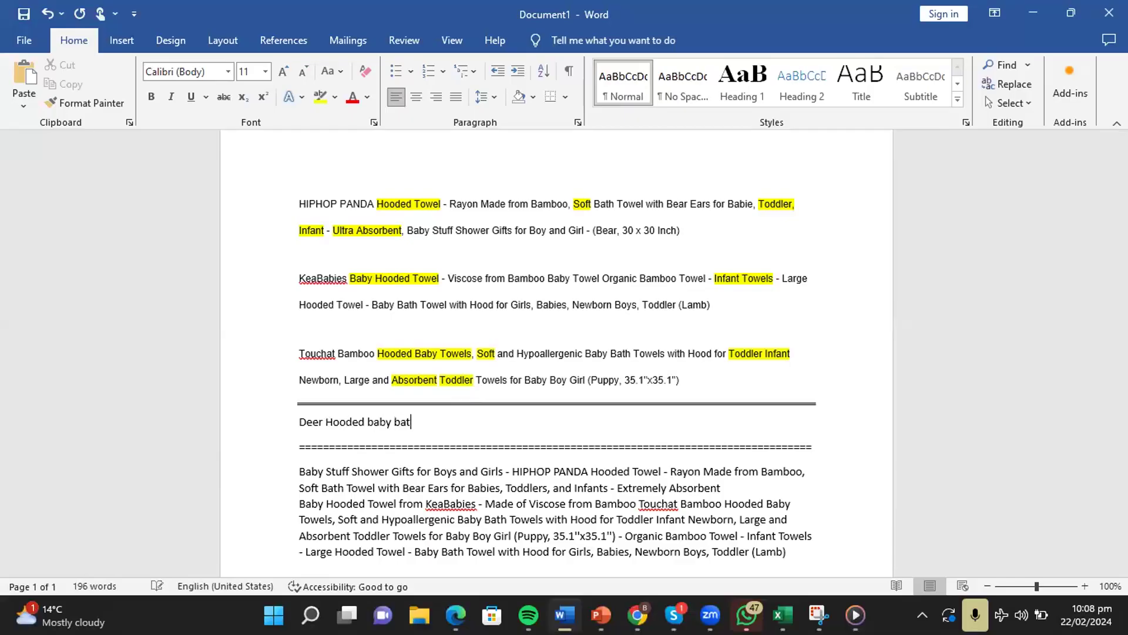
{"action": "key", "text": "BackSpace"}
{"action": "key", "text": "BackSpace"}
{"action": "key", "text": "BackSpace"}
{"action": "key", "text": "BackSpace"}
{"action": "key", "text": "BackSpace"}
{"action": "key", "text": "BackSpace"}
{"action": "key", "text": "BackSpace"}
{"action": "key", "text": "BackSpace"}
{"action": "key", "text": "BackSpace"}
{"action": "key", "text": "BackSpace"}
{"action": "type", "text": "Baby Bath Towel"}
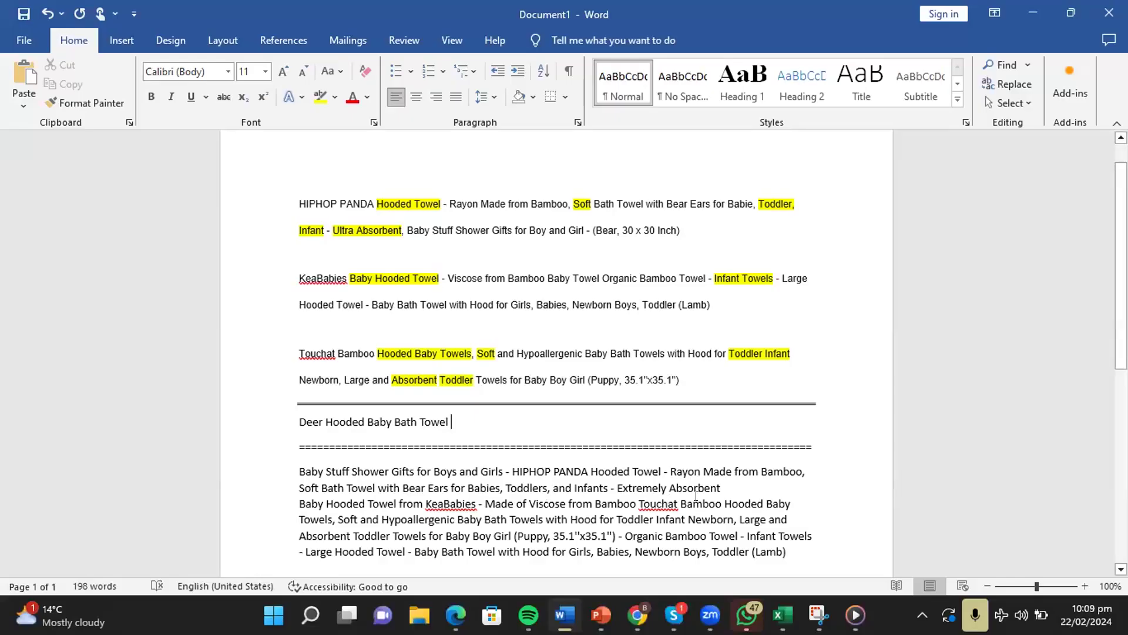
- Insert an empty line after "Extremely Absorbent" to separate the two reworded paragraphs below the divider
{"action": "left_click", "coordinate": [719, 488]}
{"action": "key", "text": "Return"}
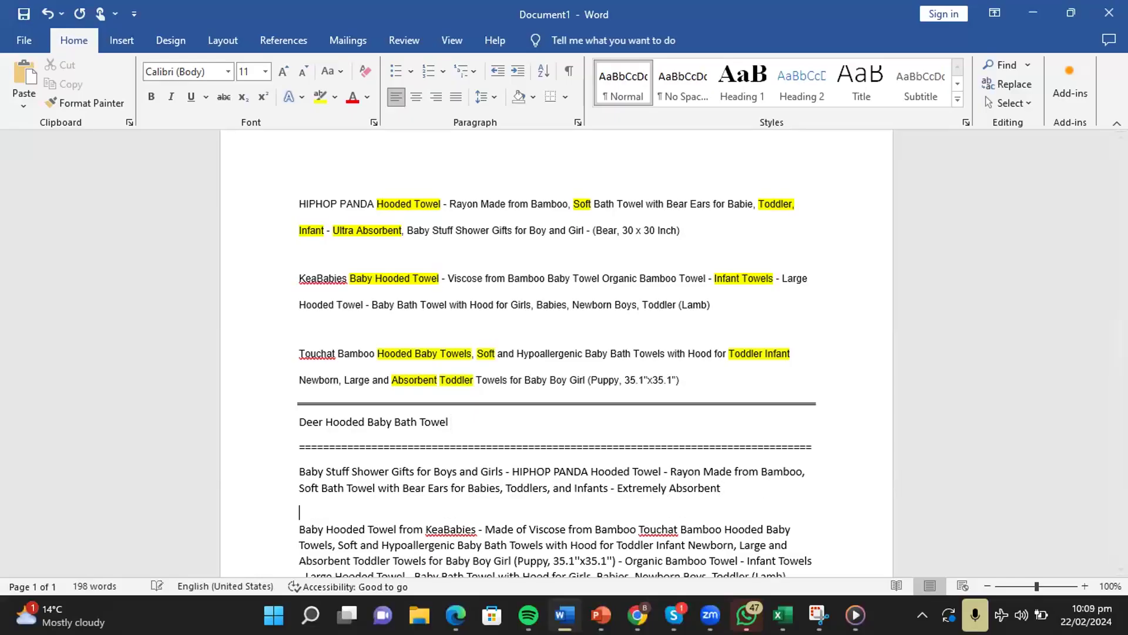
{"action": "scroll", "coordinate": [720, 487], "scroll_direction": "down", "scroll_amount": 2}
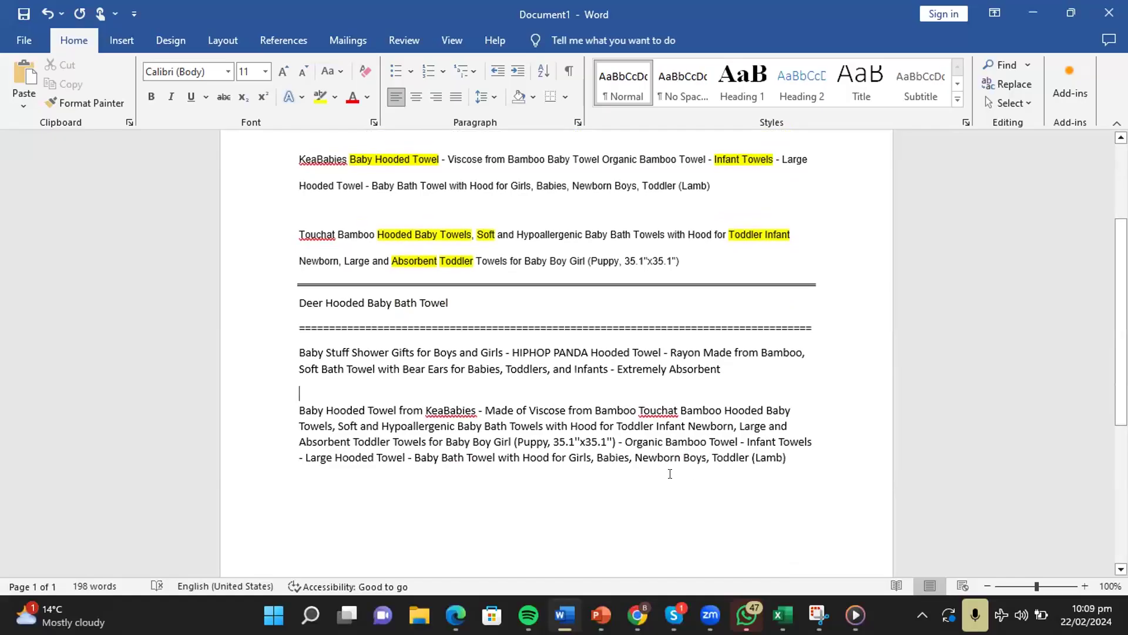
{"action": "scroll", "coordinate": [756, 373], "scroll_direction": "up", "scroll_amount": 1}
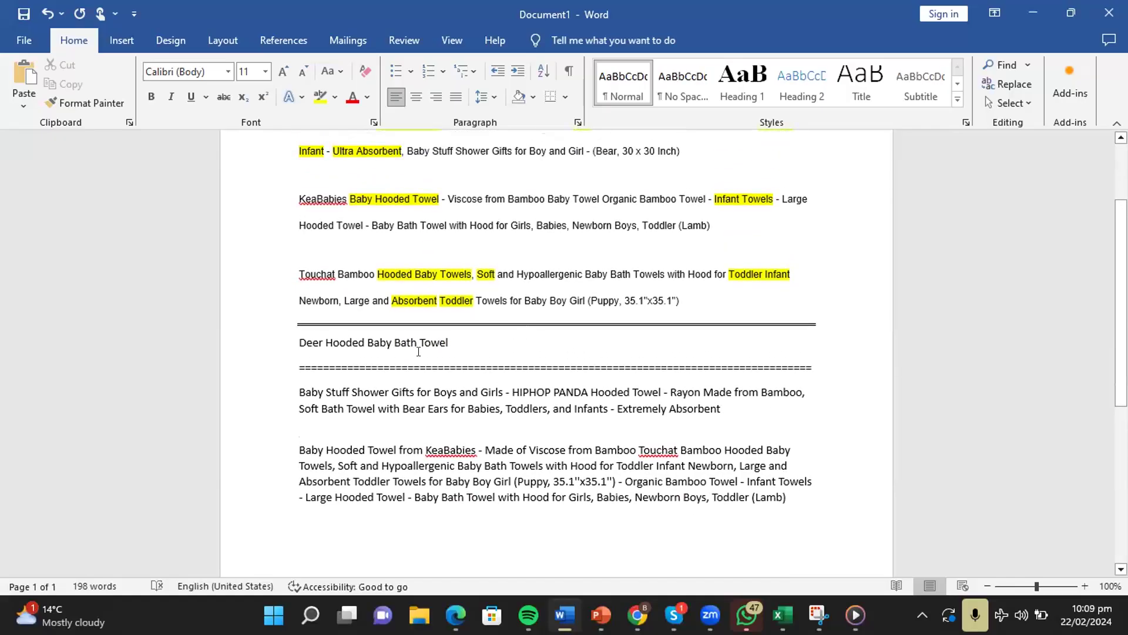
- Copy "Soft and Hypoallergenic" from the Touchat title to the end of the new title and add a hyphen after it
{"action": "left_click", "coordinate": [478, 339]}
{"action": "left_click_drag", "start_coordinate": [475, 274], "coordinate": [562, 270]}
{"action": "key", "text": "ctrl+c"}
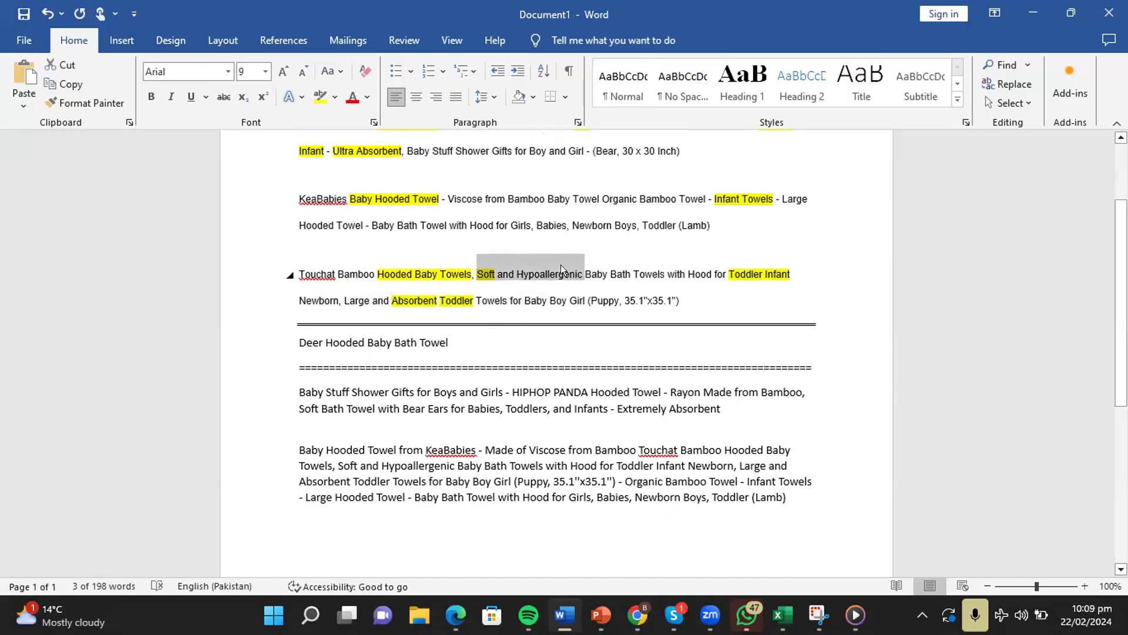
{"action": "left_click", "coordinate": [528, 341]}
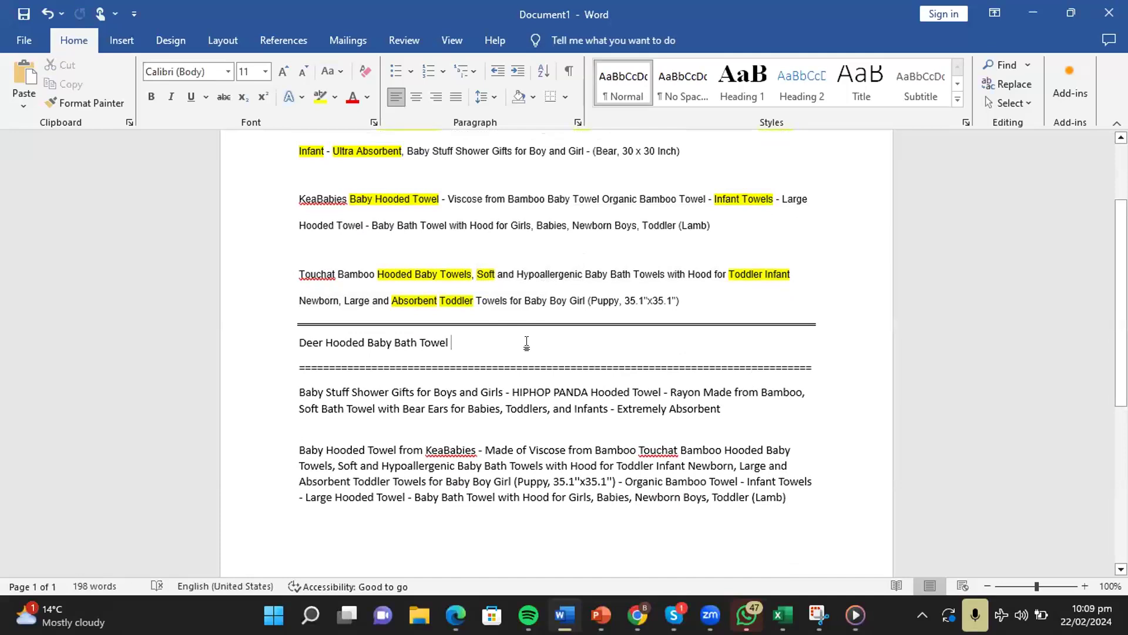
{"action": "key", "text": "ctrl+v"}
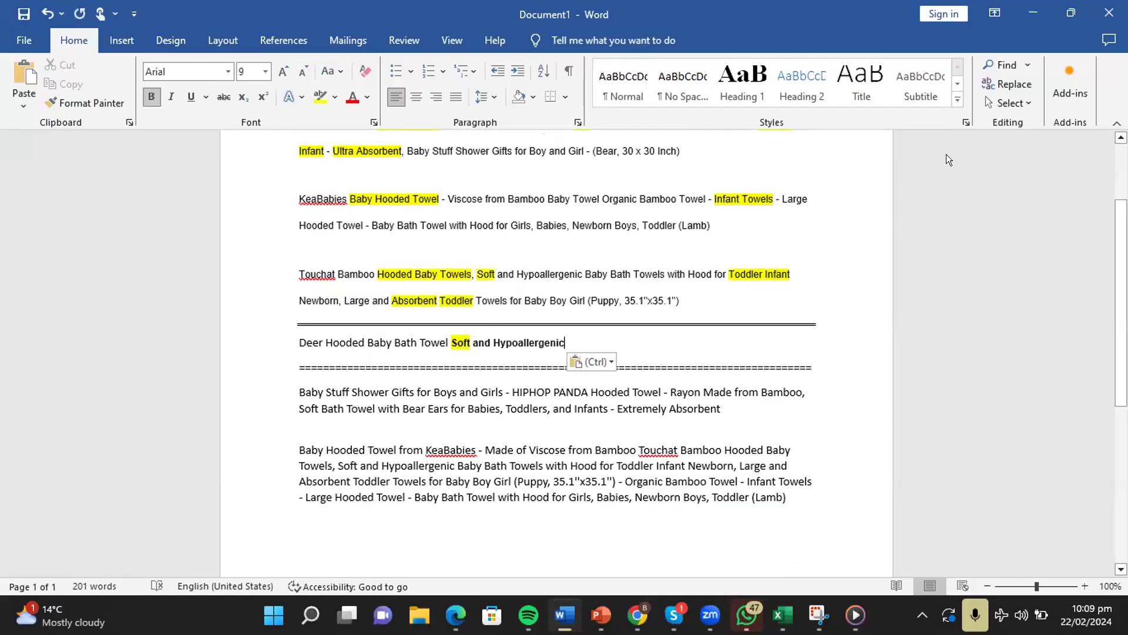
{"action": "key", "text": "alt+Tab"}
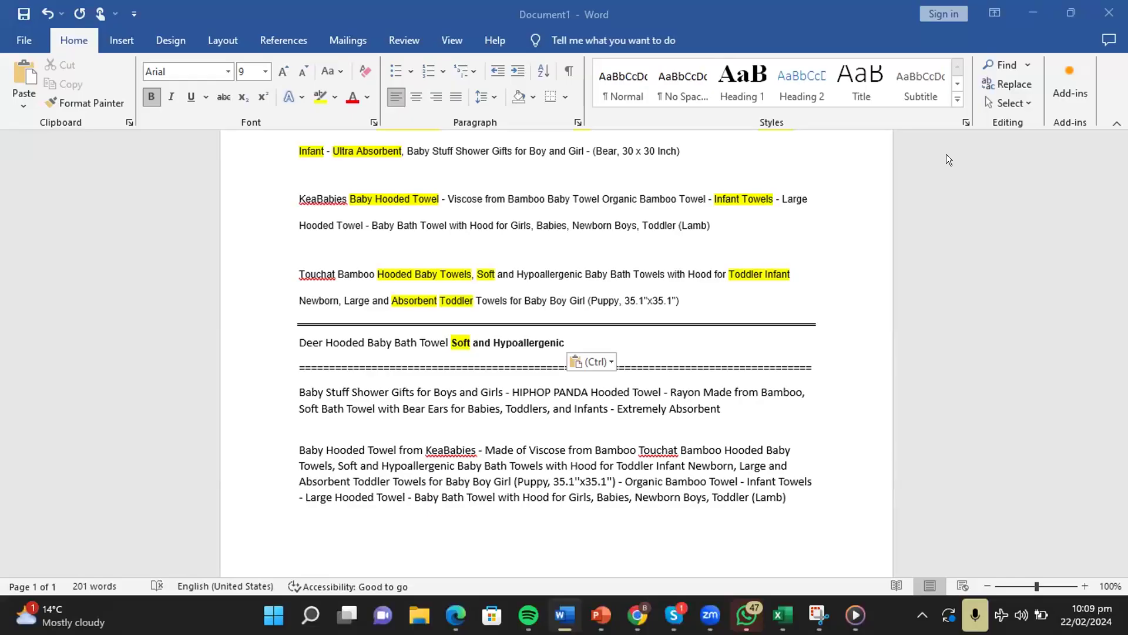
{"action": "left_click", "coordinate": [569, 339]}
{"action": "type", "text": "-"}
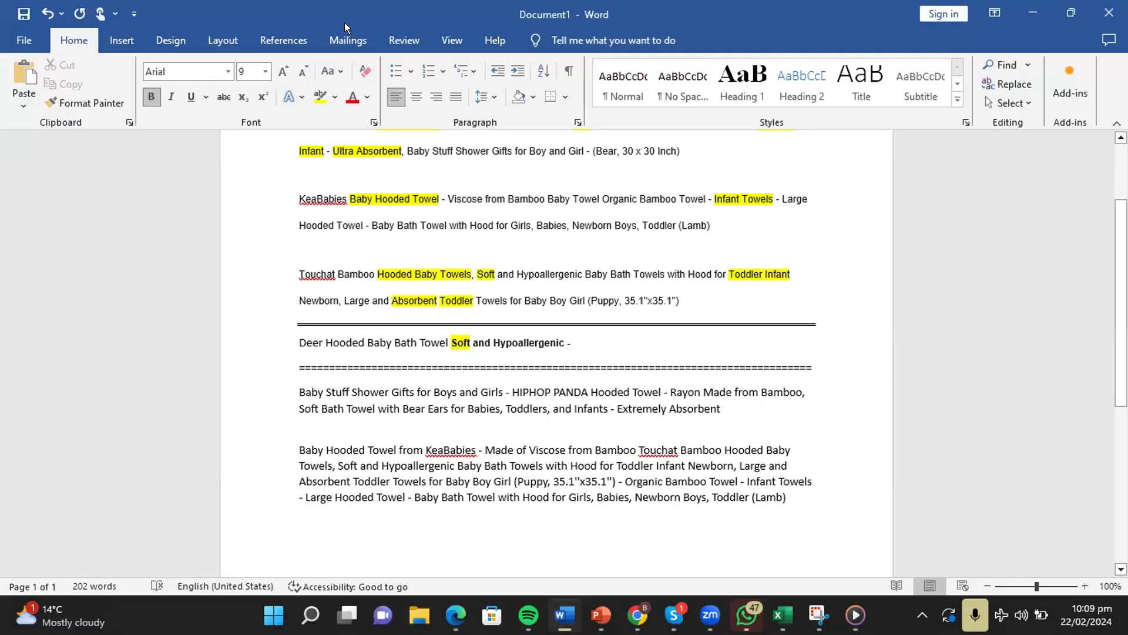
- Switch to the HIPHOP PANDA hooded towel listing in Chrome and zoom the page out one level
{"action": "key", "text": "alt+Tab"}
{"action": "key", "text": "ctrl+Tab"}
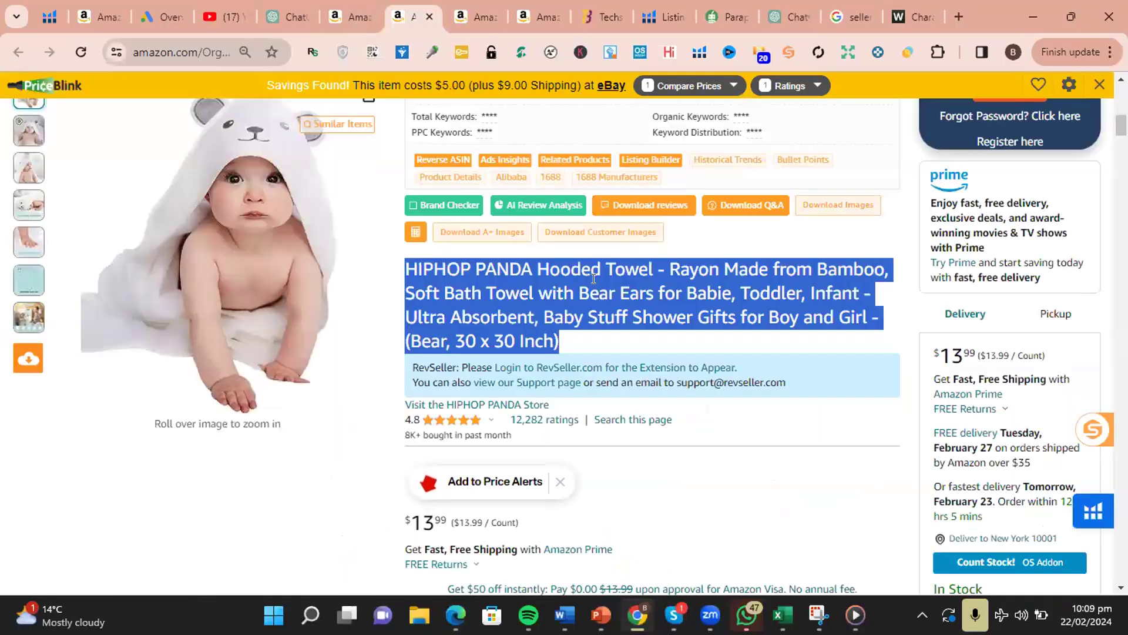
{"action": "left_click", "coordinate": [523, 262]}
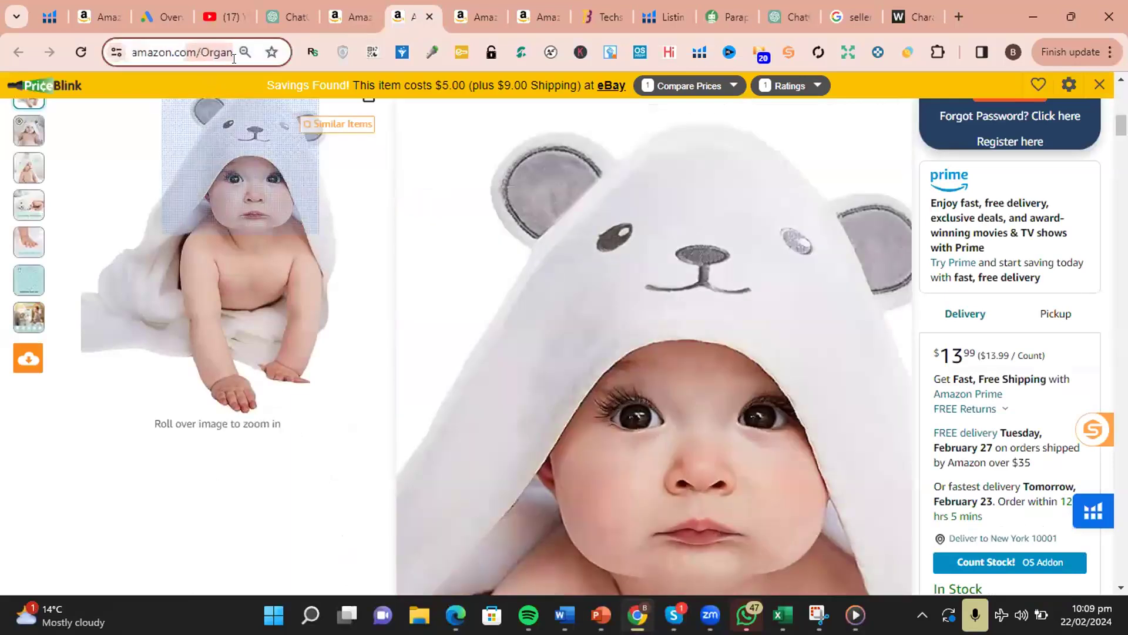
{"action": "left_click", "coordinate": [244, 51]}
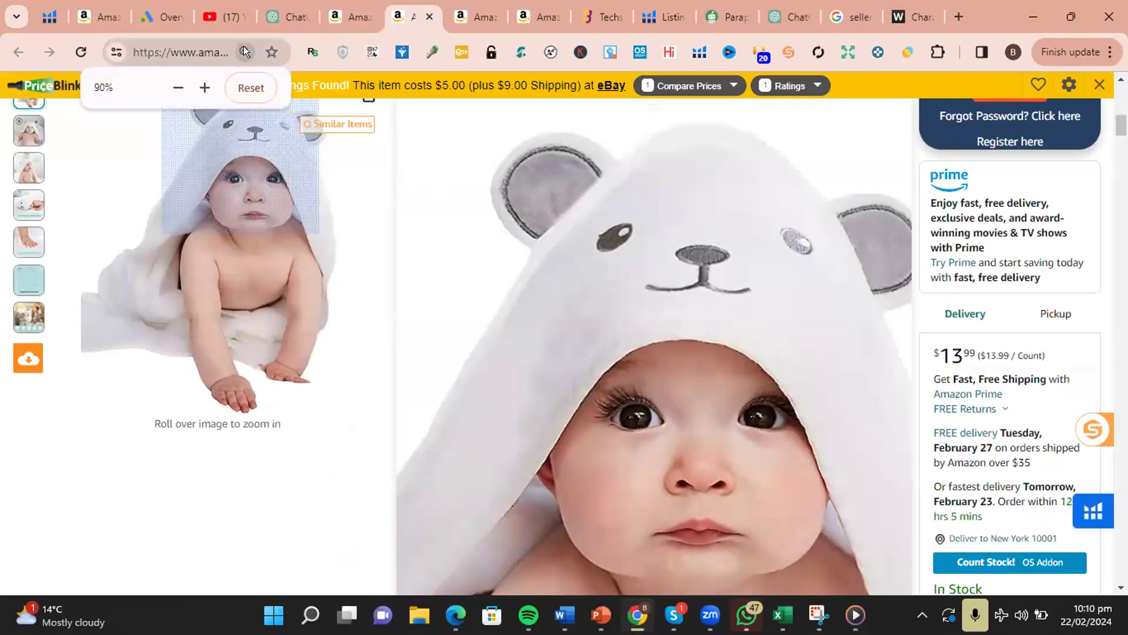
{"action": "left_click", "coordinate": [179, 87]}
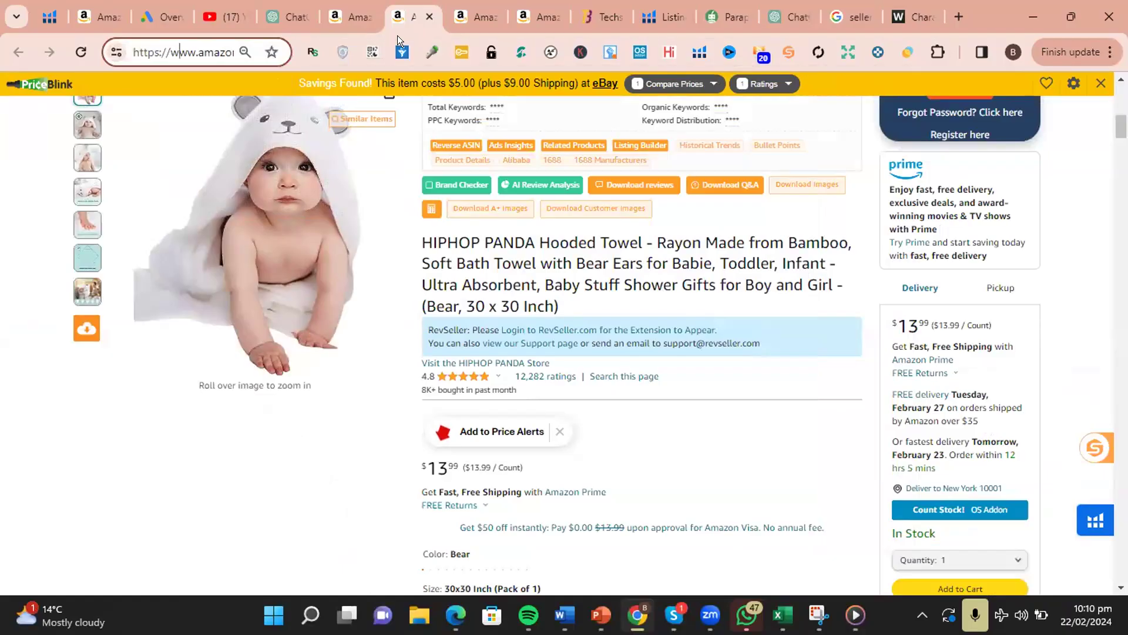
- Copy the full web address of the HIPHOP PANDA listing
{"action": "left_click", "coordinate": [199, 49]}
{"action": "left_click", "coordinate": [935, 51]}
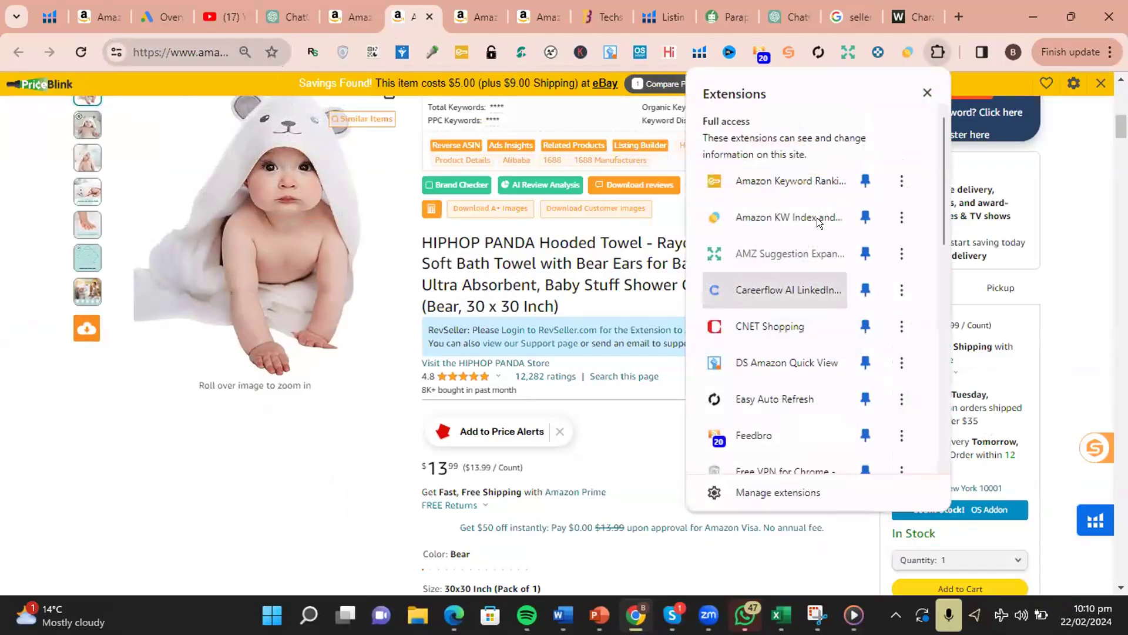
{"action": "left_click", "coordinate": [817, 218]}
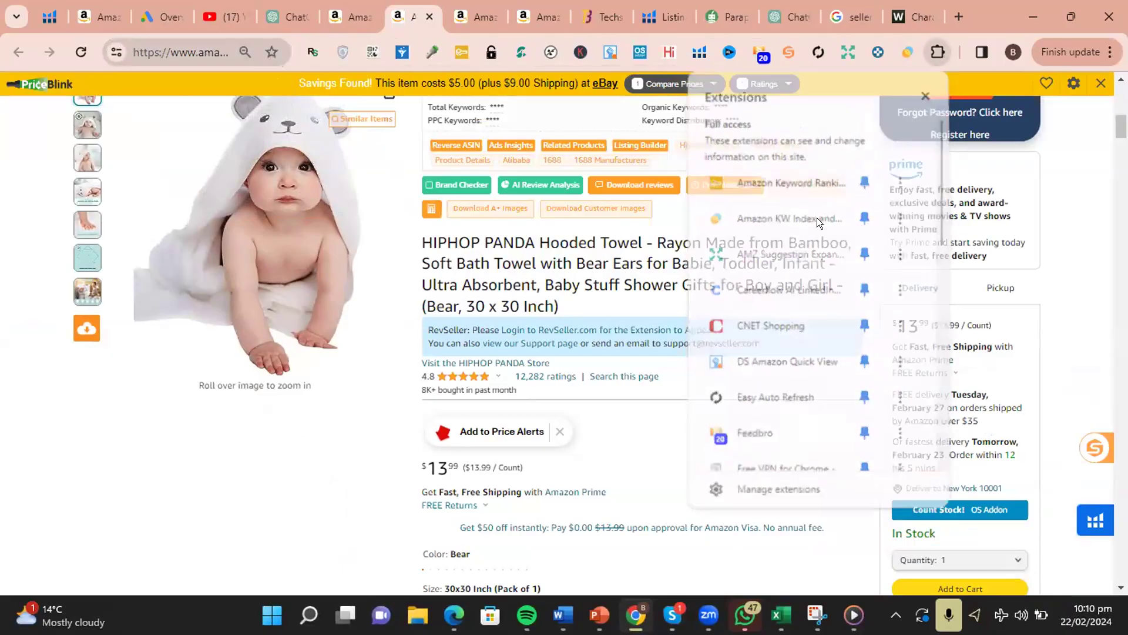
{"action": "right_click", "coordinate": [209, 53]}
{"action": "left_click", "coordinate": [187, 48]}
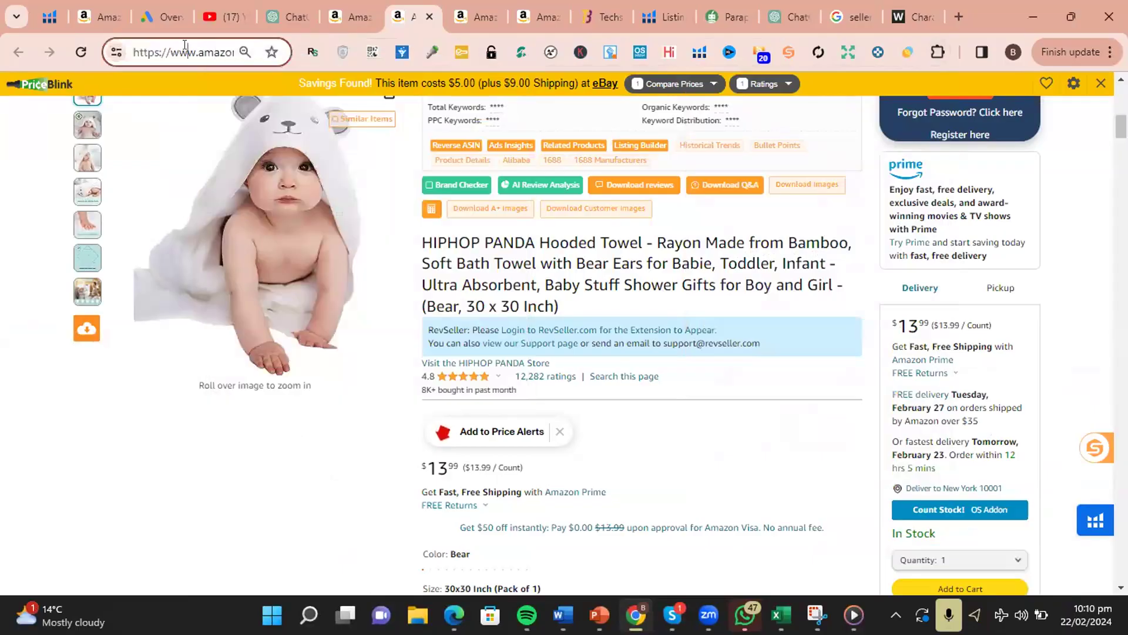
{"action": "key", "text": "ctrl+a"}
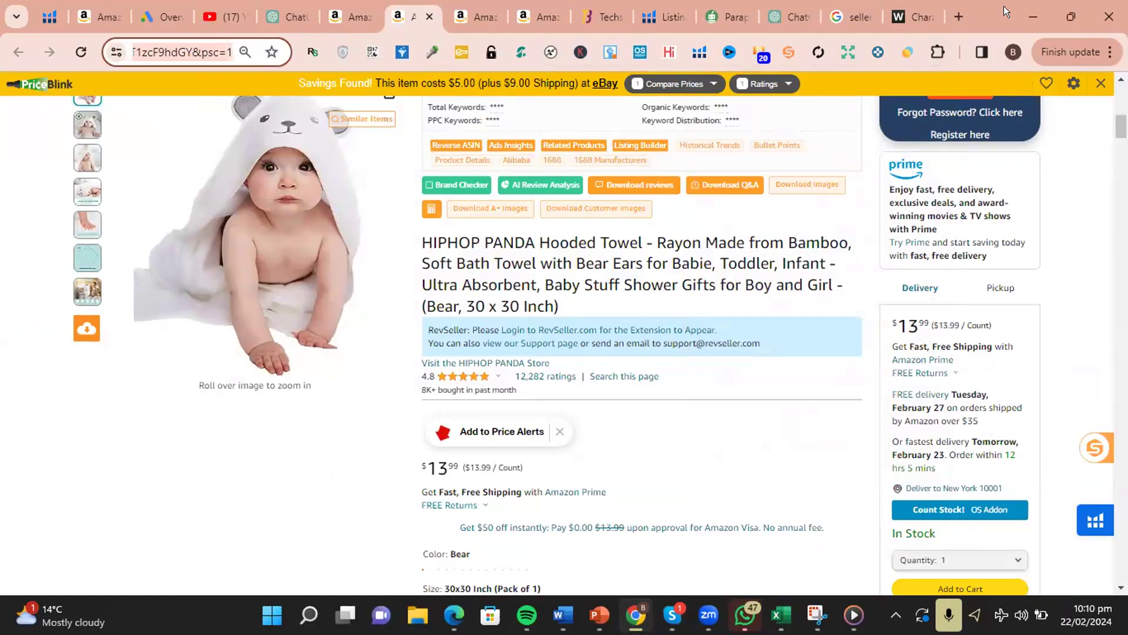
- Switch to Edge and open the copied HIPHOP PANDA listing address in a new tab
{"action": "left_click", "coordinate": [1033, 16]}
{"action": "left_click", "coordinate": [970, 13]}
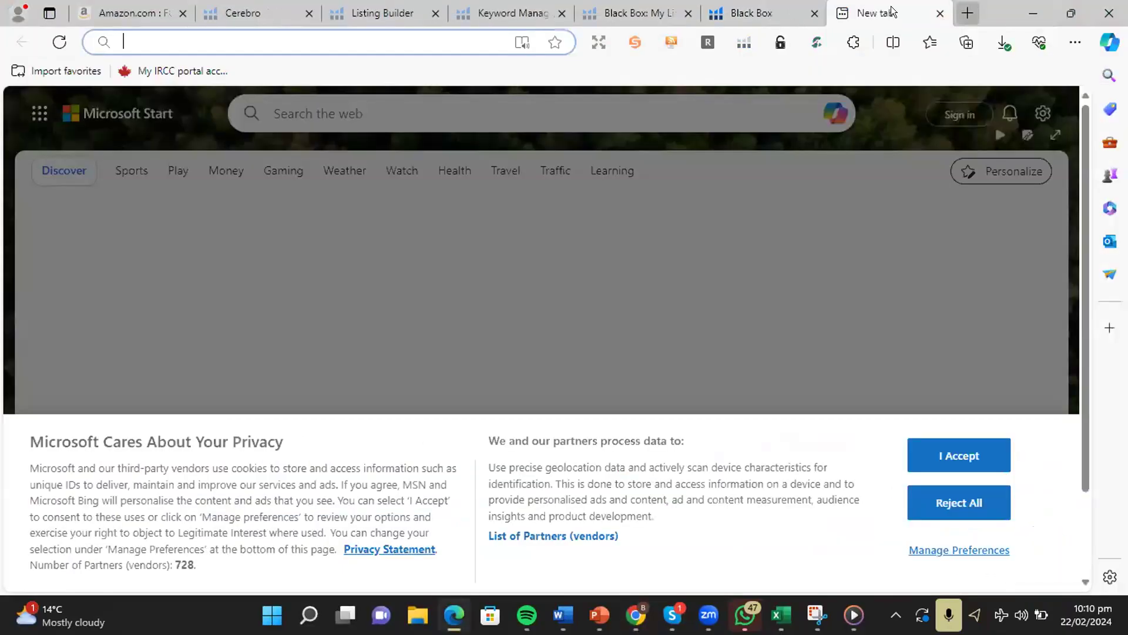
{"action": "key", "text": "ctrl+v"}
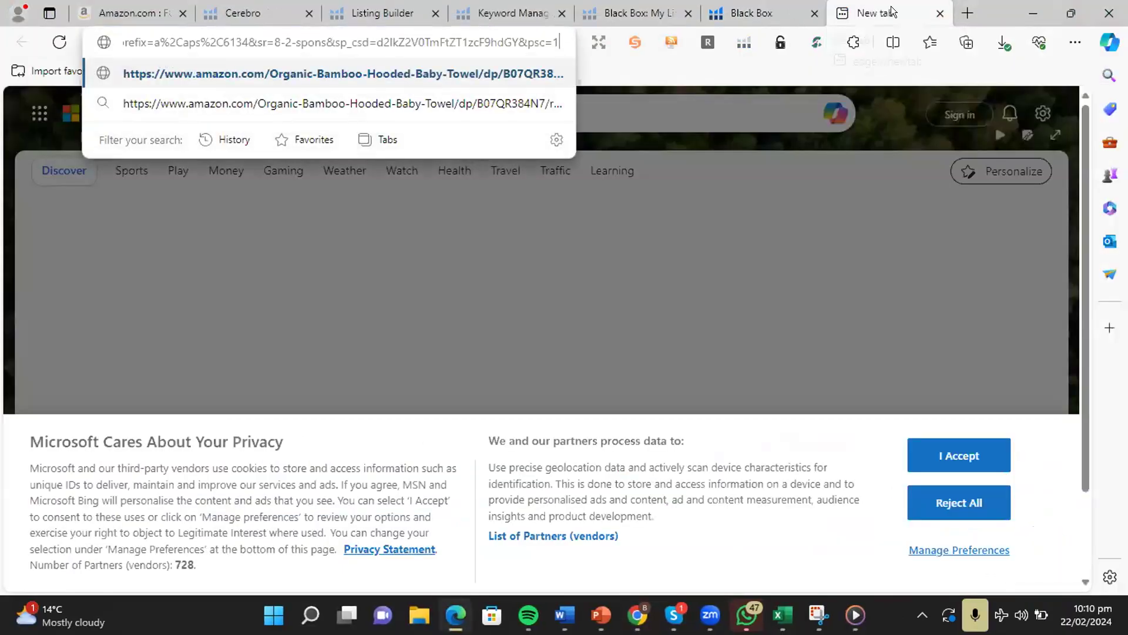
{"action": "key", "text": "Return"}
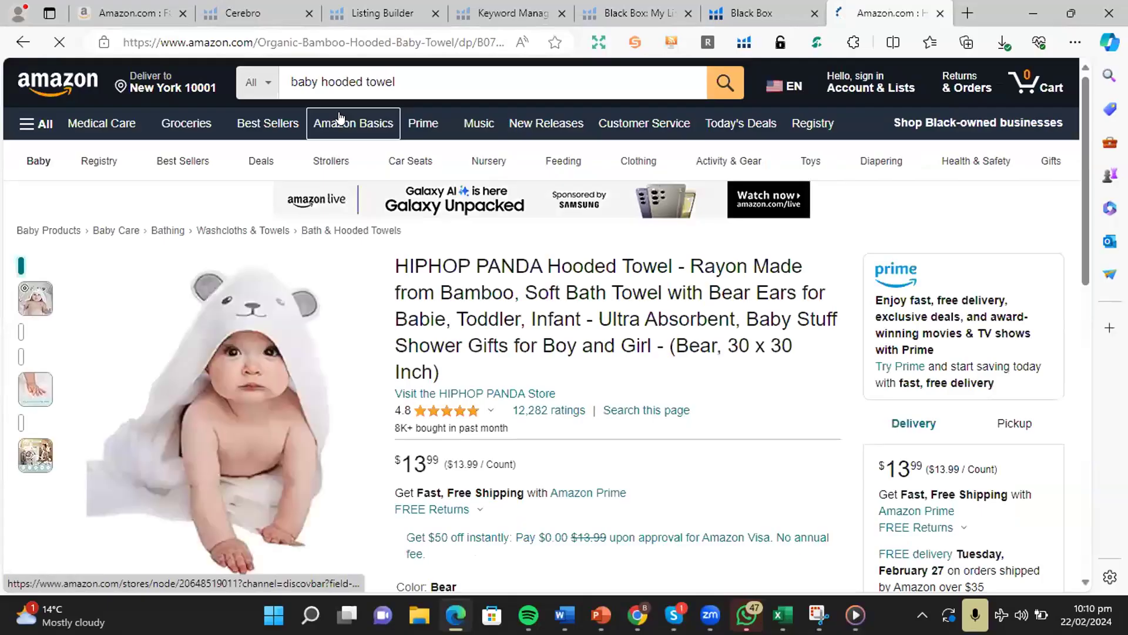
- Highlight the "Organic-Bamboo-Hooded-Baby-Towel" part of the listing's address and close the neighbouring Black Box page
{"action": "left_click", "coordinate": [260, 41]}
{"action": "left_click_drag", "start_coordinate": [310, 41], "coordinate": [444, 46]}
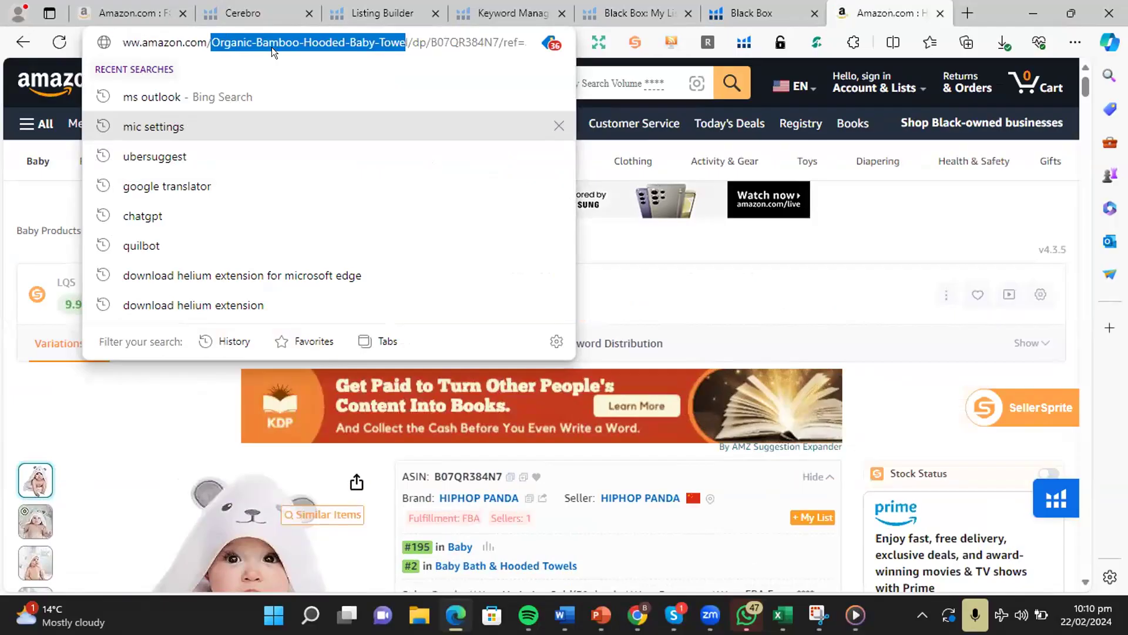
{"action": "left_click", "coordinate": [802, 12]}
{"action": "left_click", "coordinate": [815, 12]}
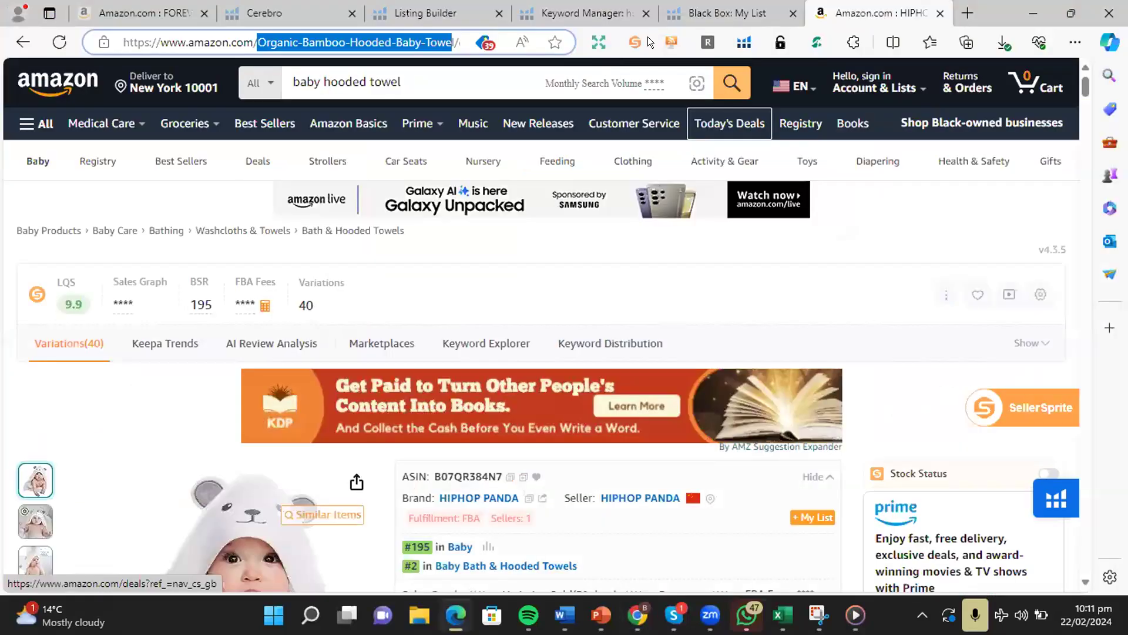
- Load the copied web address in place of the Black Box My List page
{"action": "left_click", "coordinate": [703, 14]}
{"action": "left_click", "coordinate": [312, 39]}
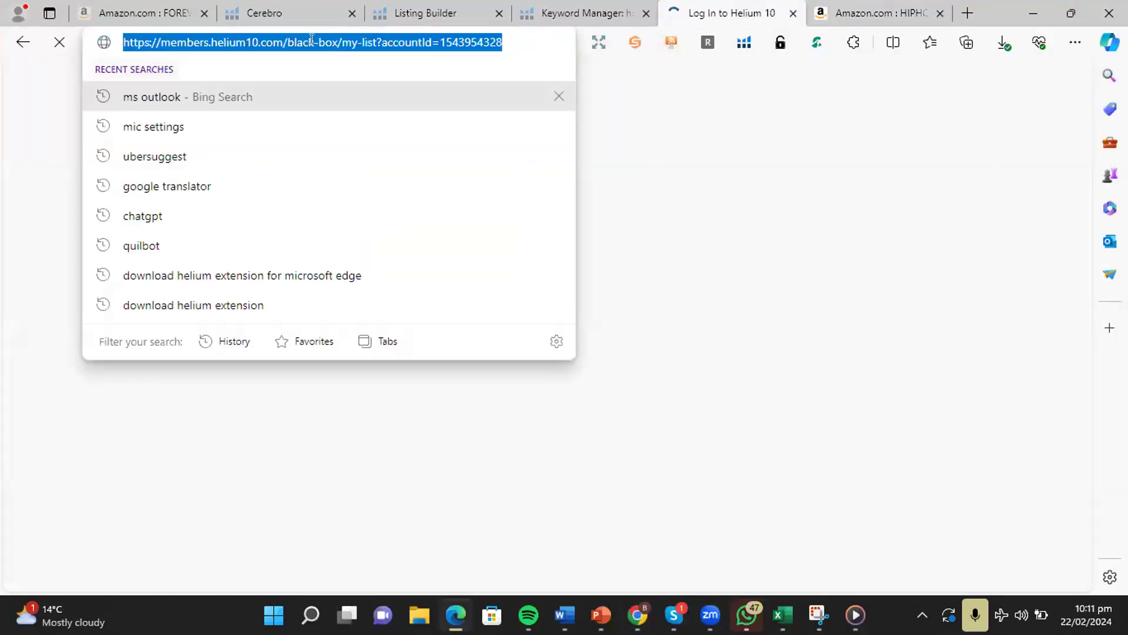
{"action": "key", "text": "ctrl+v"}
{"action": "key", "text": "Return"}
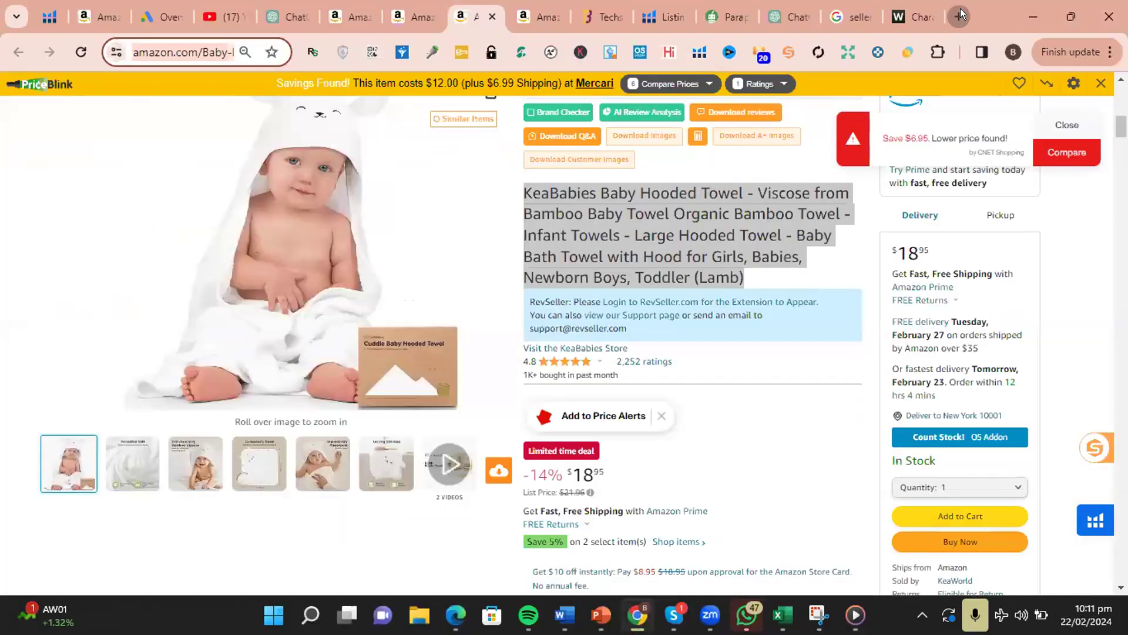
- Search Google for "baby hooded towel" in a new Chrome tab
{"action": "left_click", "coordinate": [960, 8]}
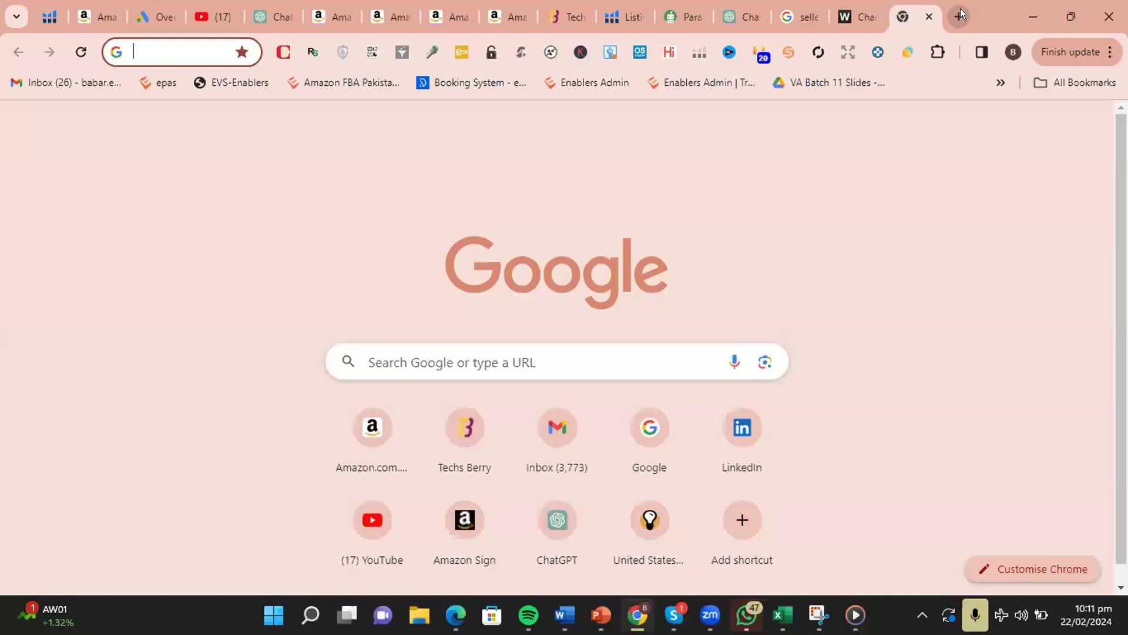
{"action": "type", "text": "bab"}
{"action": "key", "text": "BackSpace"}
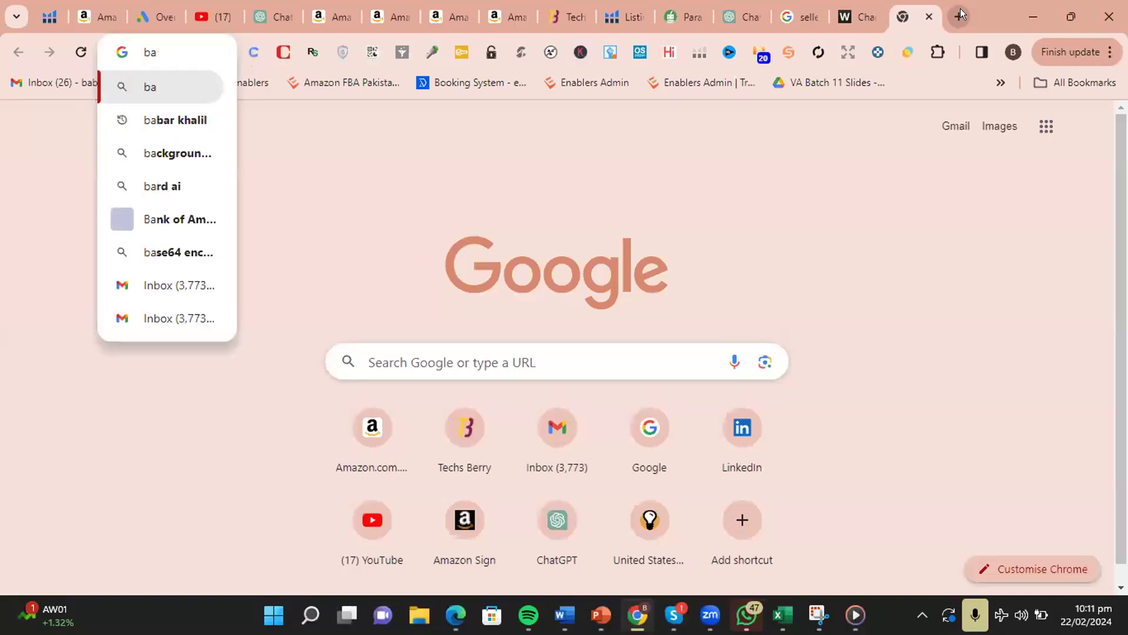
{"action": "type", "text": "BY HOODED t"}
{"action": "type", "text": "o"}
{"action": "type", "text": "WE"}
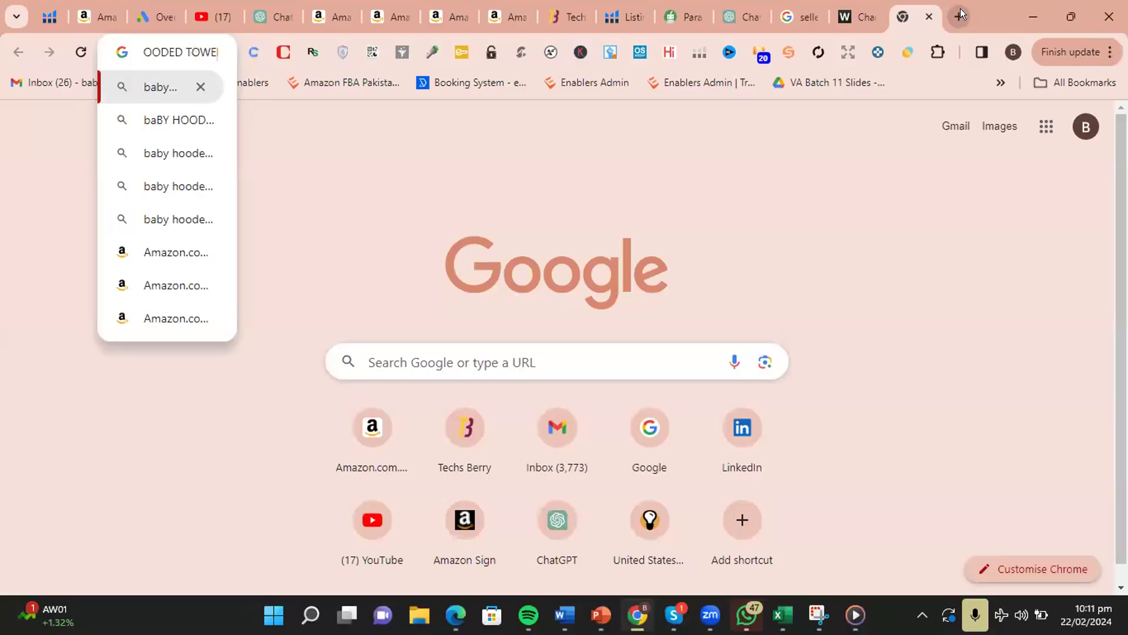
{"action": "key", "text": "Return"}
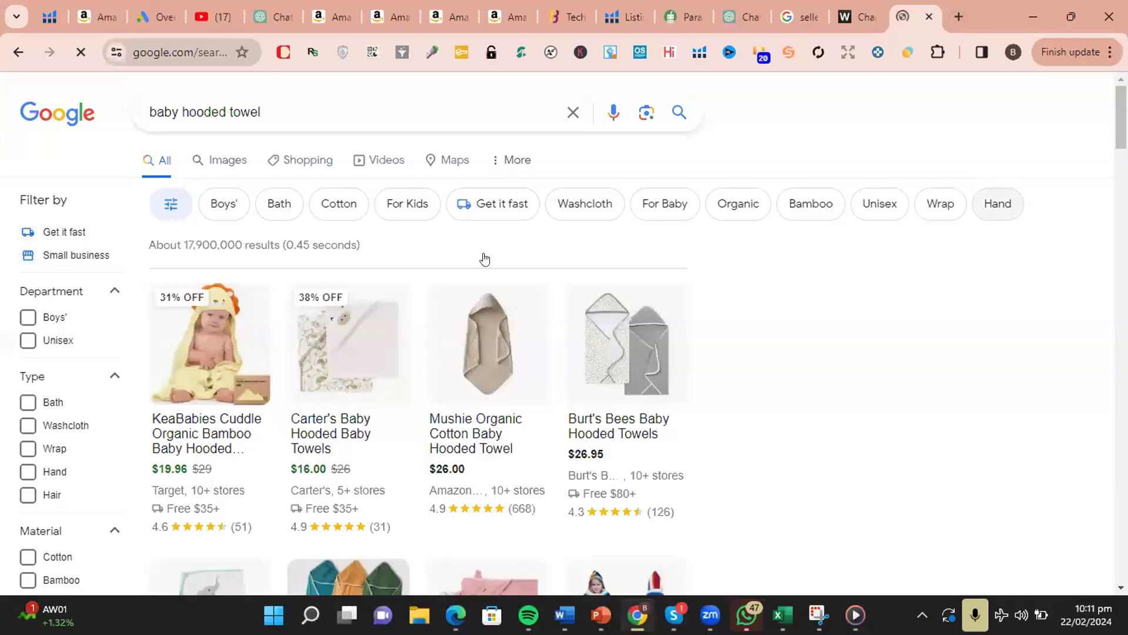
- Look through the Google results for hooded towel product pages and return to the Word document
{"action": "scroll", "coordinate": [412, 267], "scroll_direction": "down", "scroll_amount": 5}
{"action": "scroll", "coordinate": [418, 275], "scroll_direction": "down", "scroll_amount": 4}
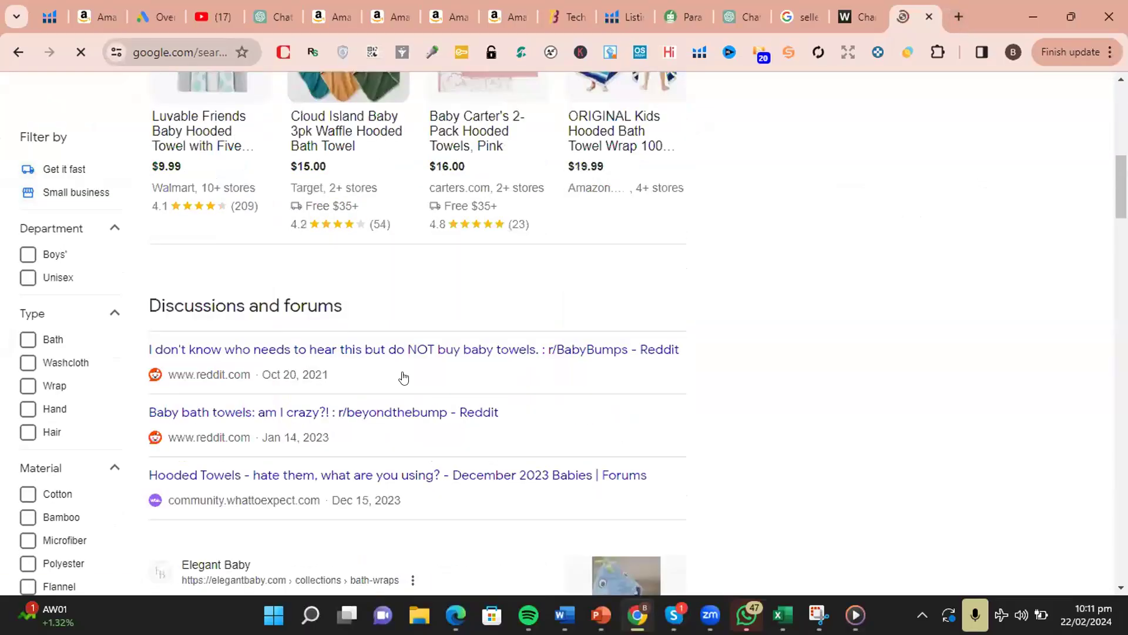
{"action": "scroll", "coordinate": [404, 378], "scroll_direction": "down", "scroll_amount": 4}
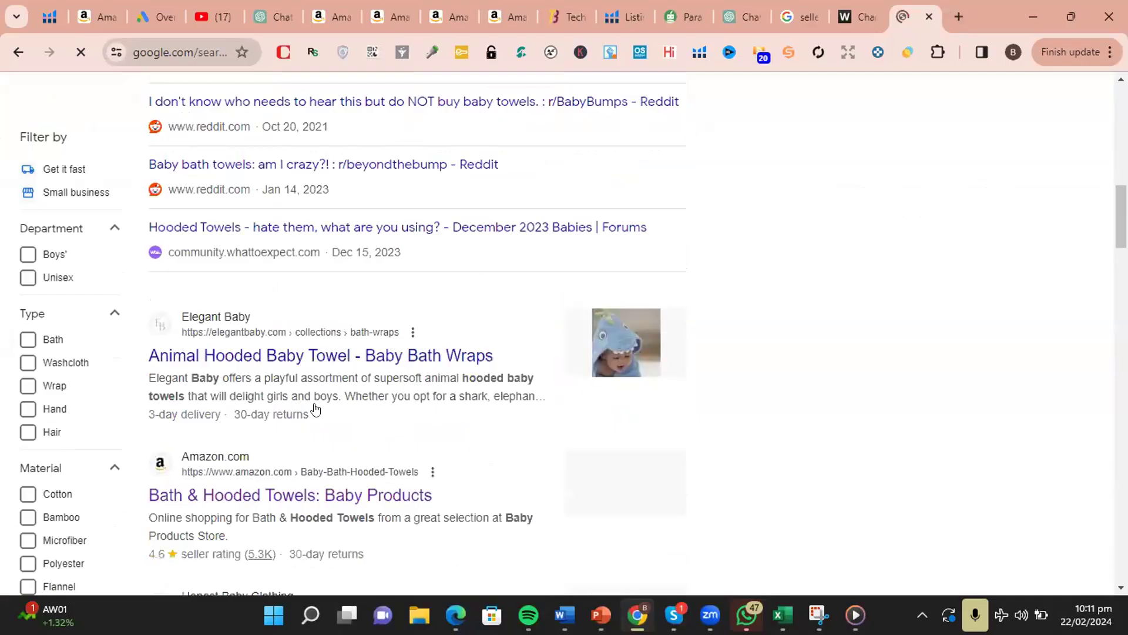
{"action": "scroll", "coordinate": [410, 422], "scroll_direction": "down", "scroll_amount": 1}
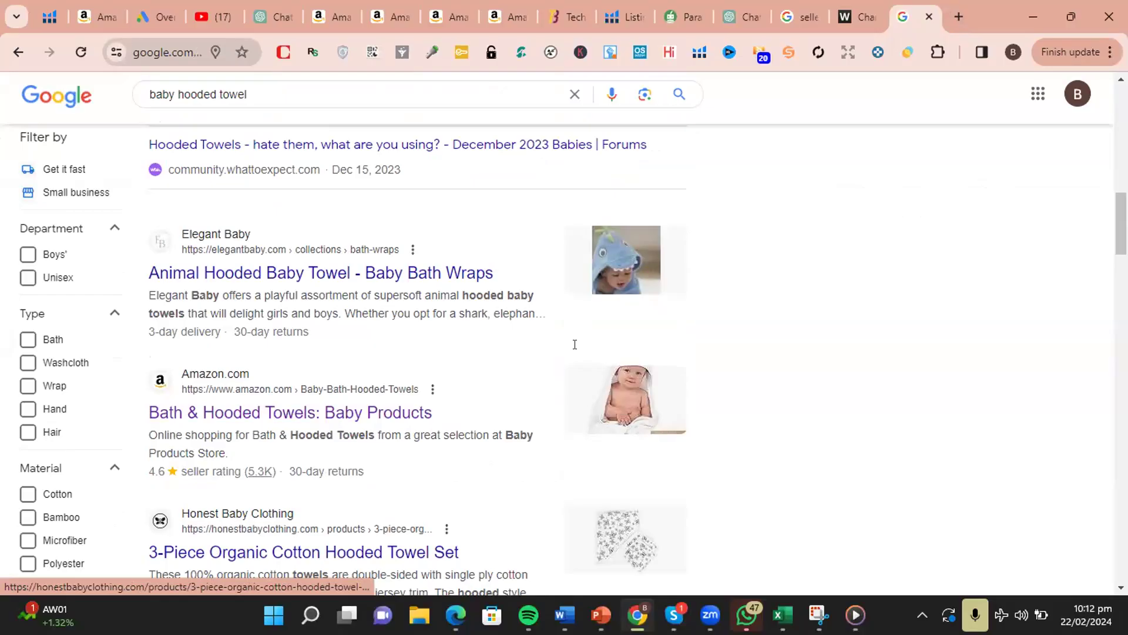
{"action": "key", "text": "alt+Tab"}
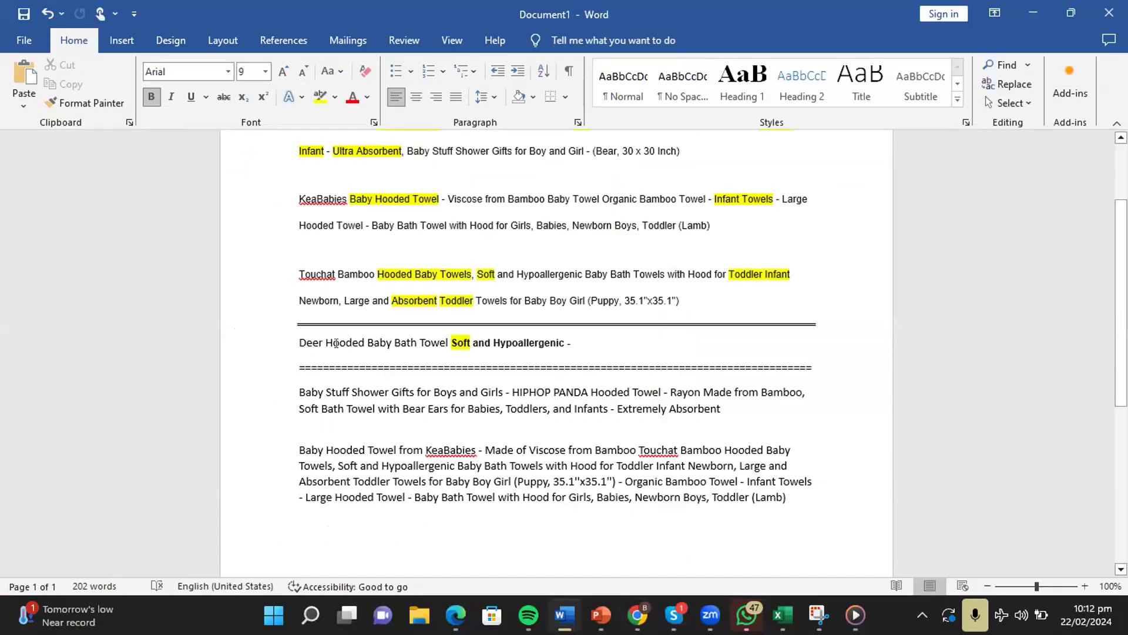
{"action": "left_click_drag", "start_coordinate": [323, 341], "coordinate": [297, 342]}
{"action": "left_click", "coordinate": [337, 343]}
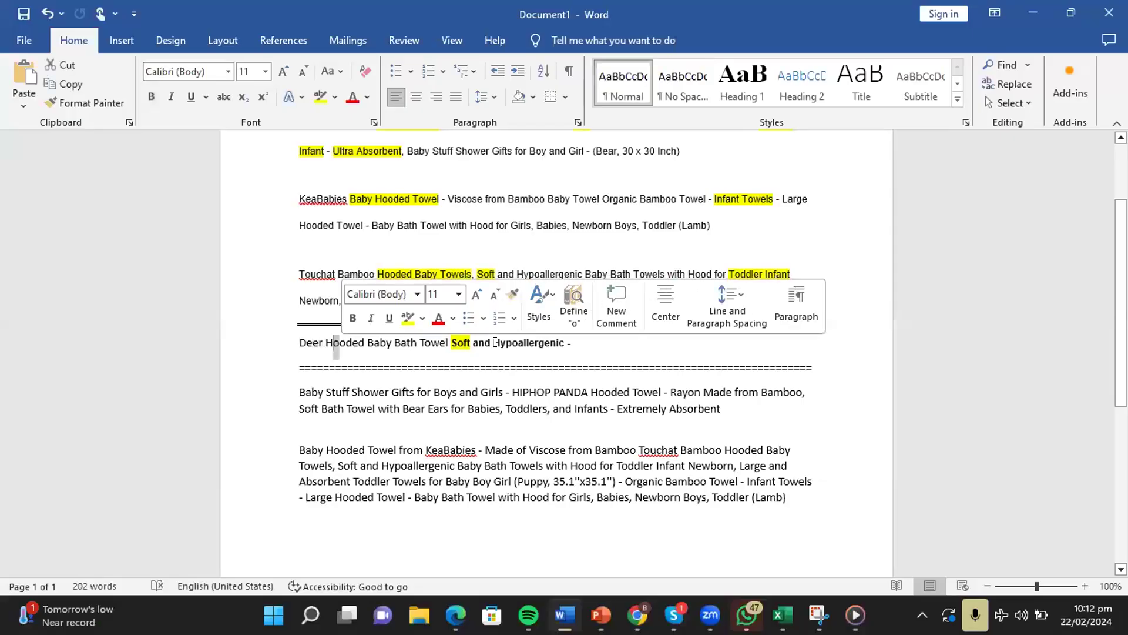
{"action": "left_click", "coordinate": [575, 342]}
{"action": "key", "text": "ctrl+z"}
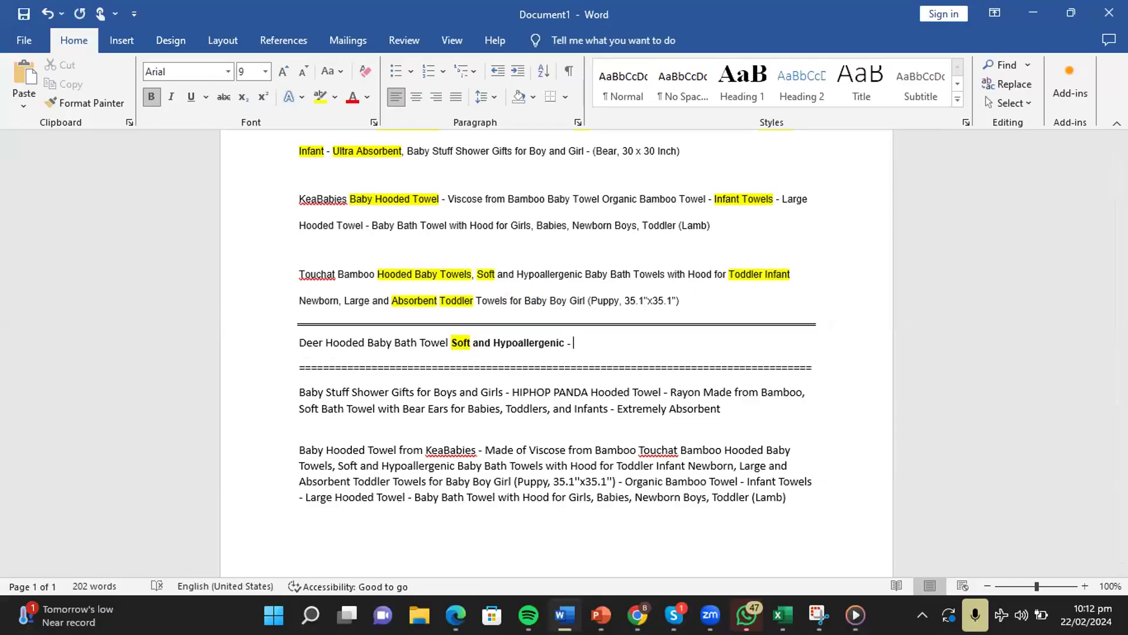
{"action": "scroll", "coordinate": [641, 338], "scroll_direction": "up", "scroll_amount": 1}
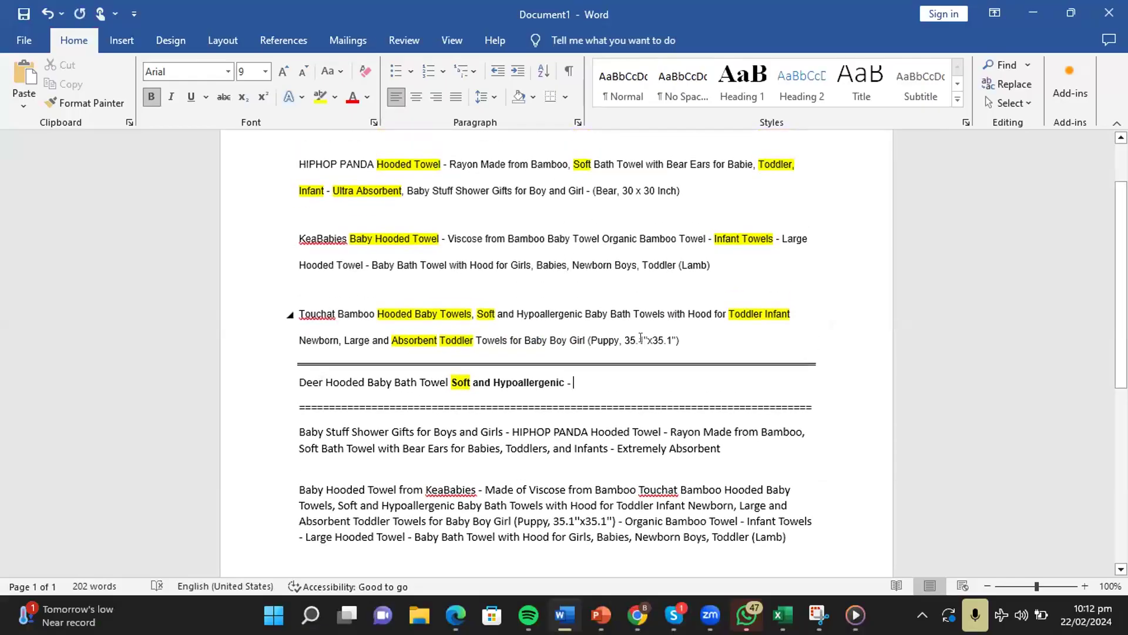
{"action": "scroll", "coordinate": [642, 338], "scroll_direction": "down", "scroll_amount": 1}
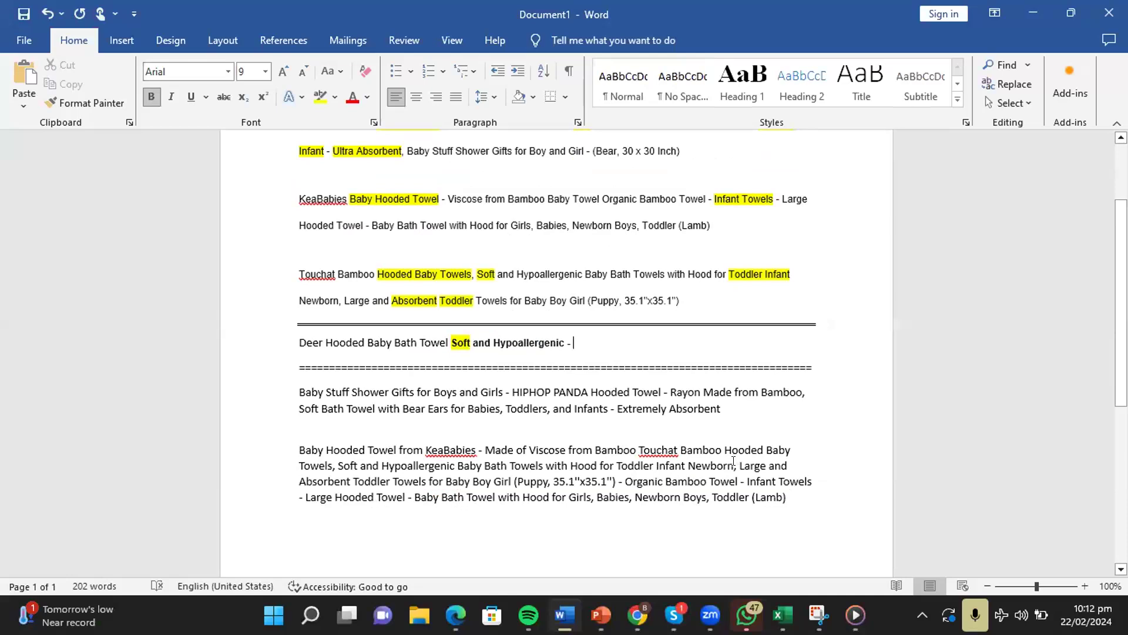
- Copy "Large and Absorbent Toddler Towels for Baby Boy Girl" from the last paragraph to the end of the Deer title, followed by a hyphen
{"action": "left_click_drag", "start_coordinate": [739, 464], "coordinate": [436, 478]}
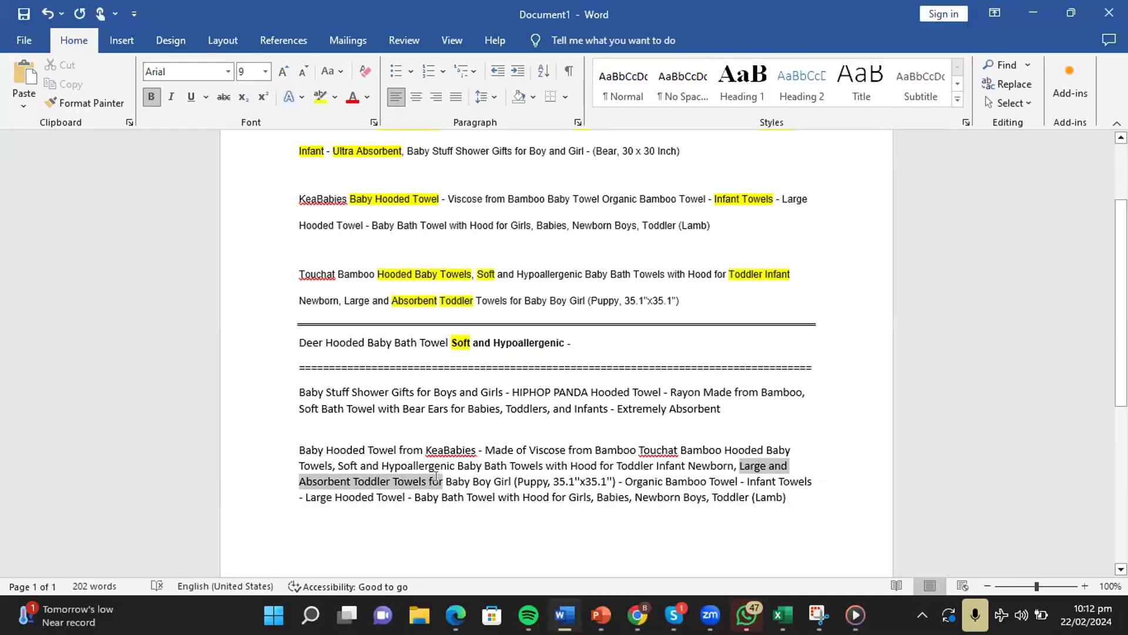
{"action": "left_click_drag", "start_coordinate": [435, 477], "coordinate": [475, 488]}
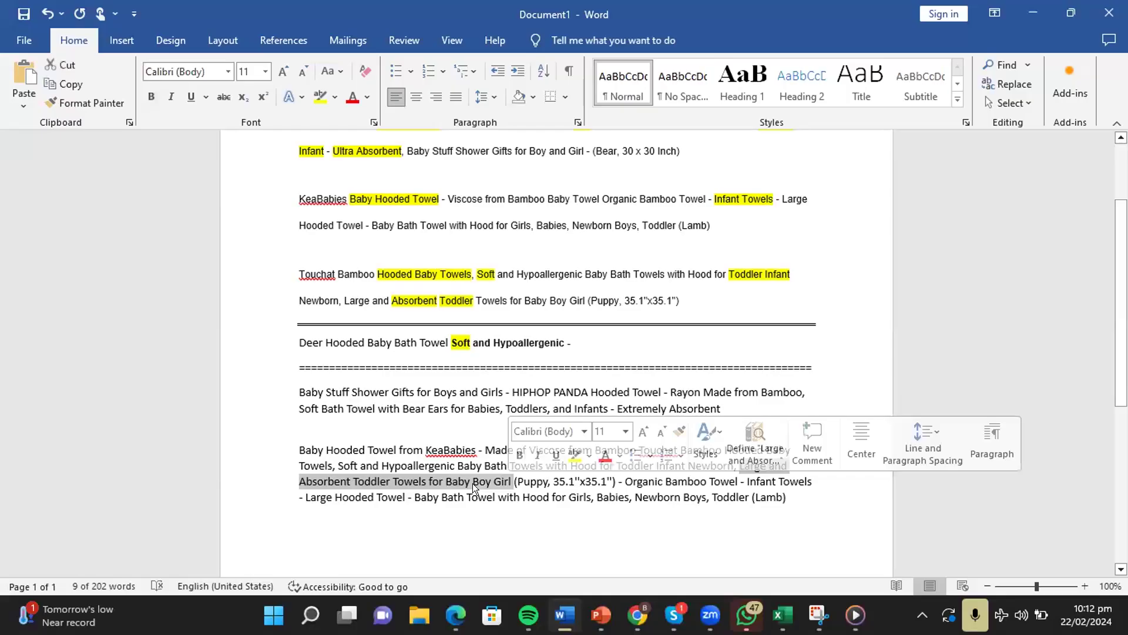
{"action": "right_click", "coordinate": [476, 488]}
{"action": "left_click", "coordinate": [517, 288]}
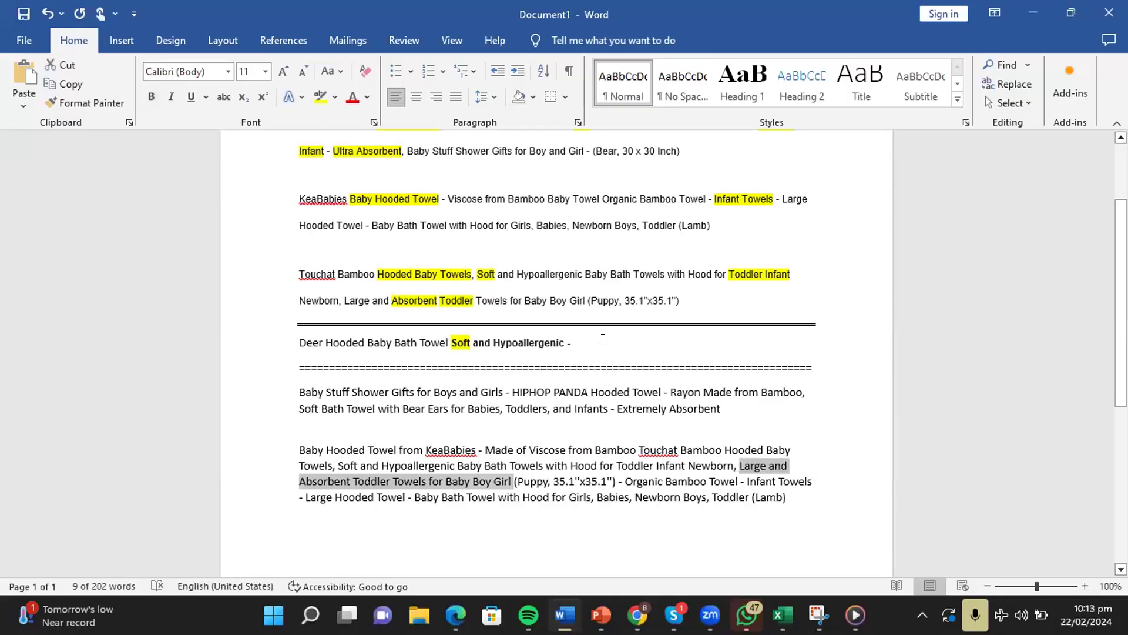
{"action": "left_click", "coordinate": [603, 338]}
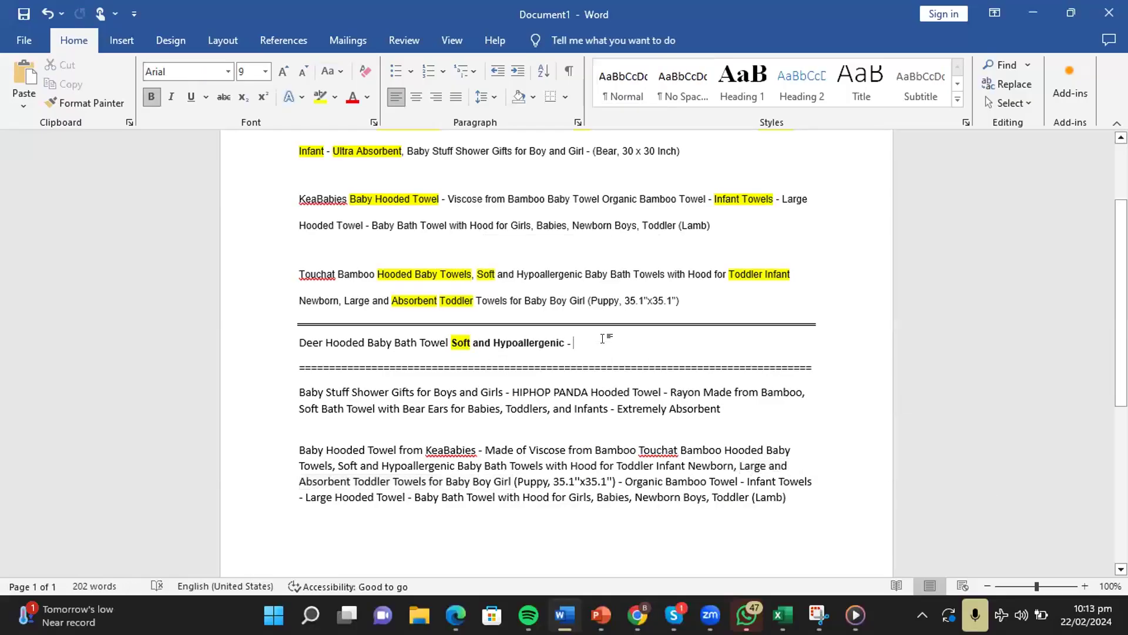
{"action": "key", "text": "ctrl+v"}
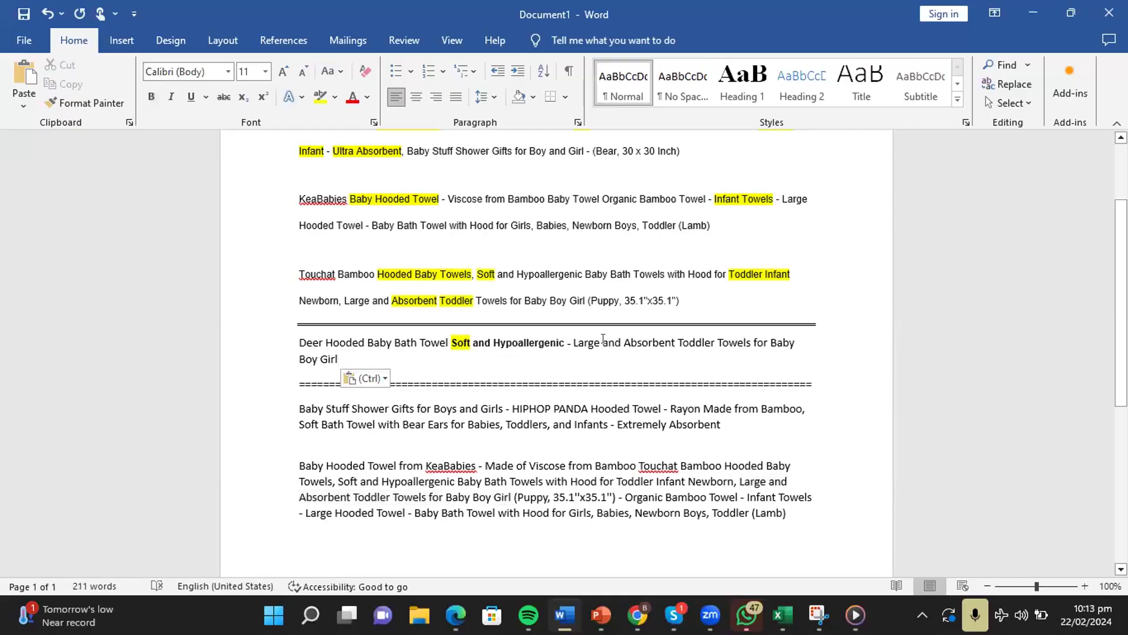
{"action": "type", "text": "-"}
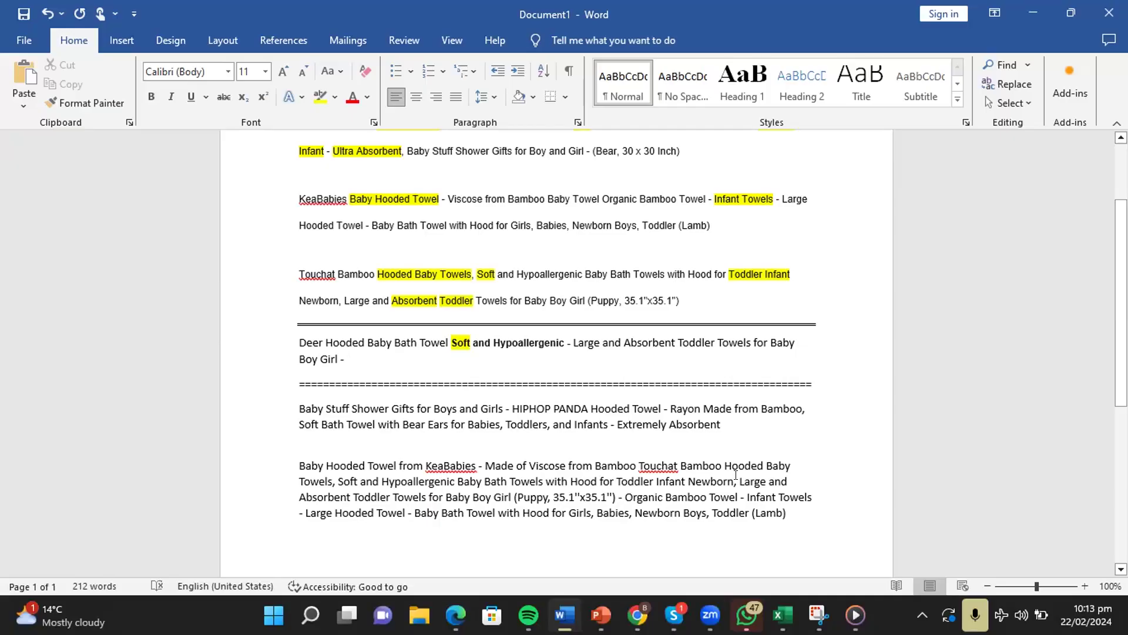
- Colour the phrase "Large and Absorbent Toddler Towels for Baby Boy Girl" red in the last paragraph
{"action": "left_click_drag", "start_coordinate": [734, 481], "coordinate": [509, 496]}
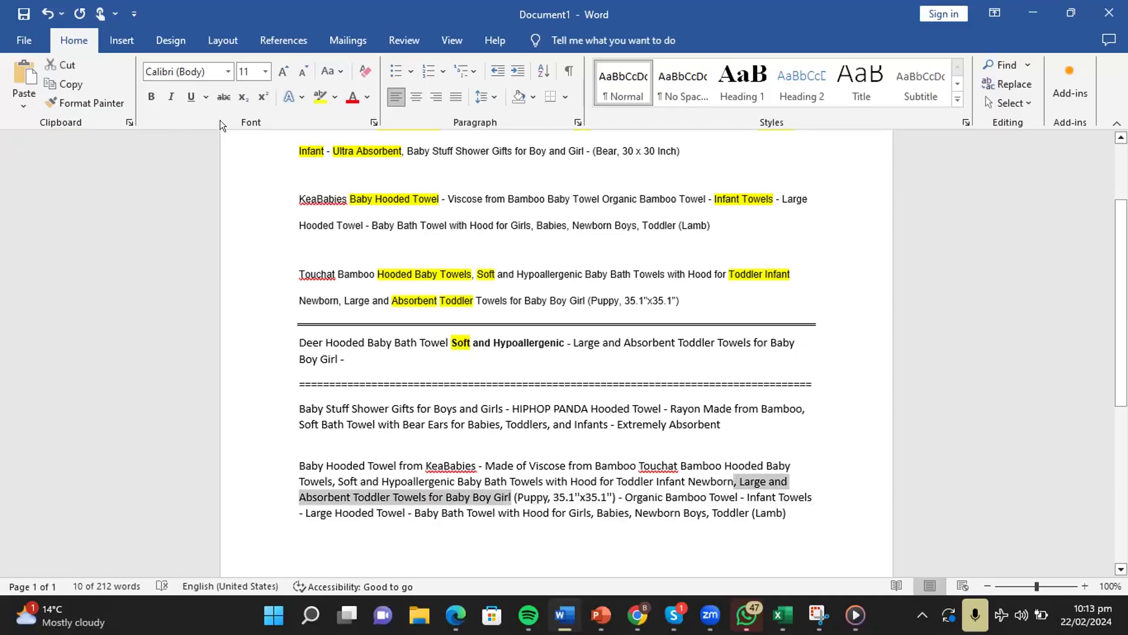
{"action": "left_click", "coordinate": [348, 98]}
{"action": "left_click", "coordinate": [680, 422]}
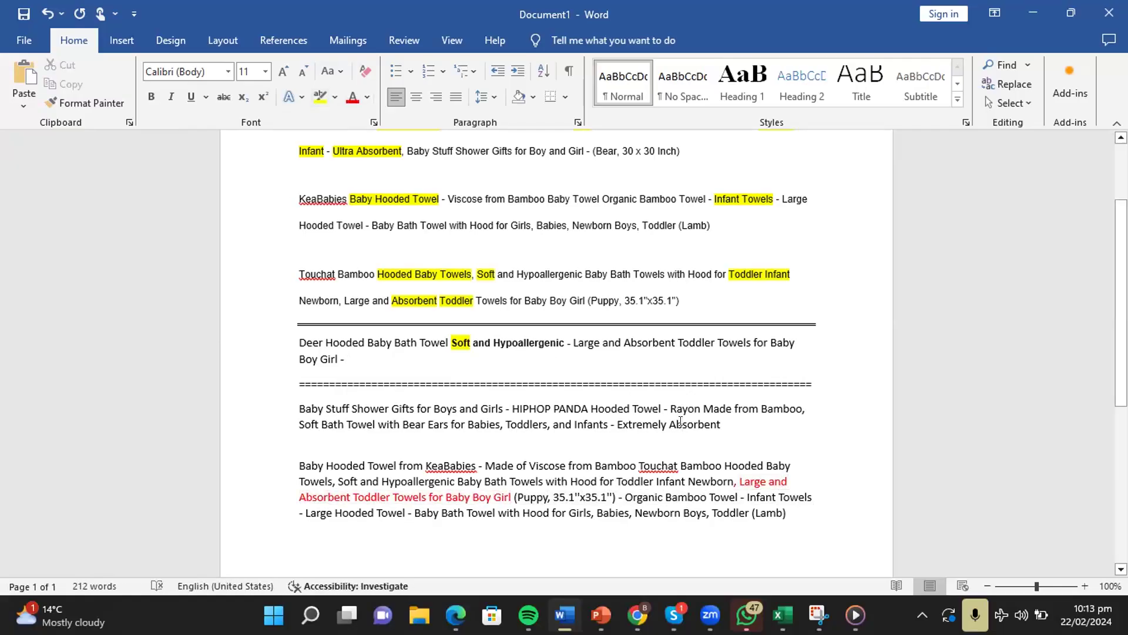
- Extend the Deer title with "Organic Bamboo Towel - Infant Towels" copied from the last paragraph, then a dash and "Size (30x30)"
{"action": "left_click_drag", "start_coordinate": [620, 497], "coordinate": [792, 494]}
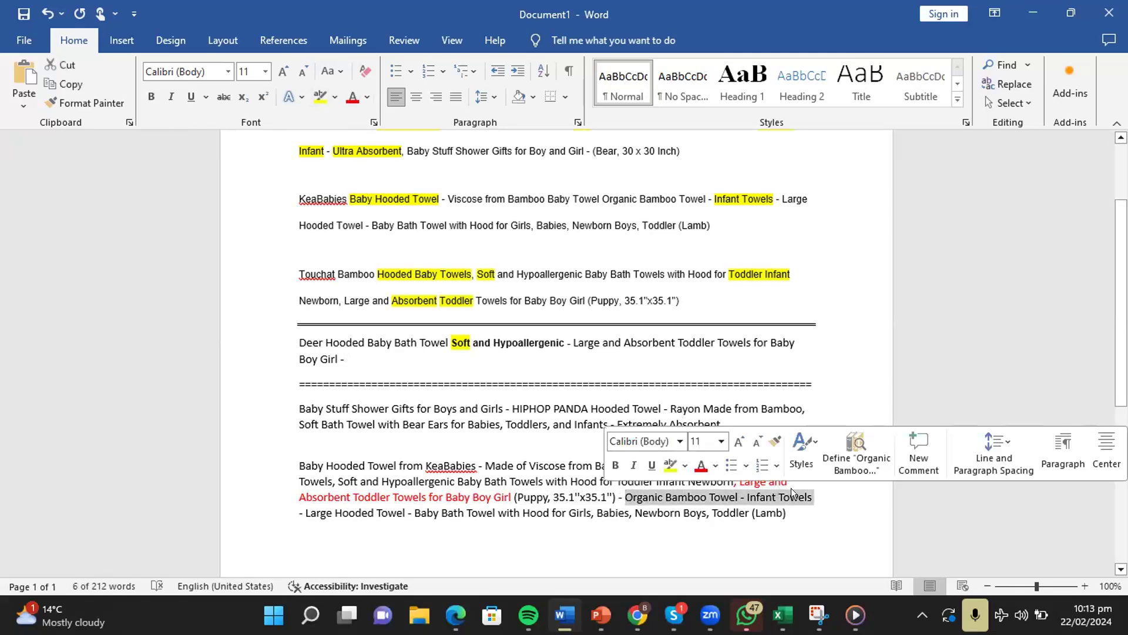
{"action": "right_click", "coordinate": [792, 494]}
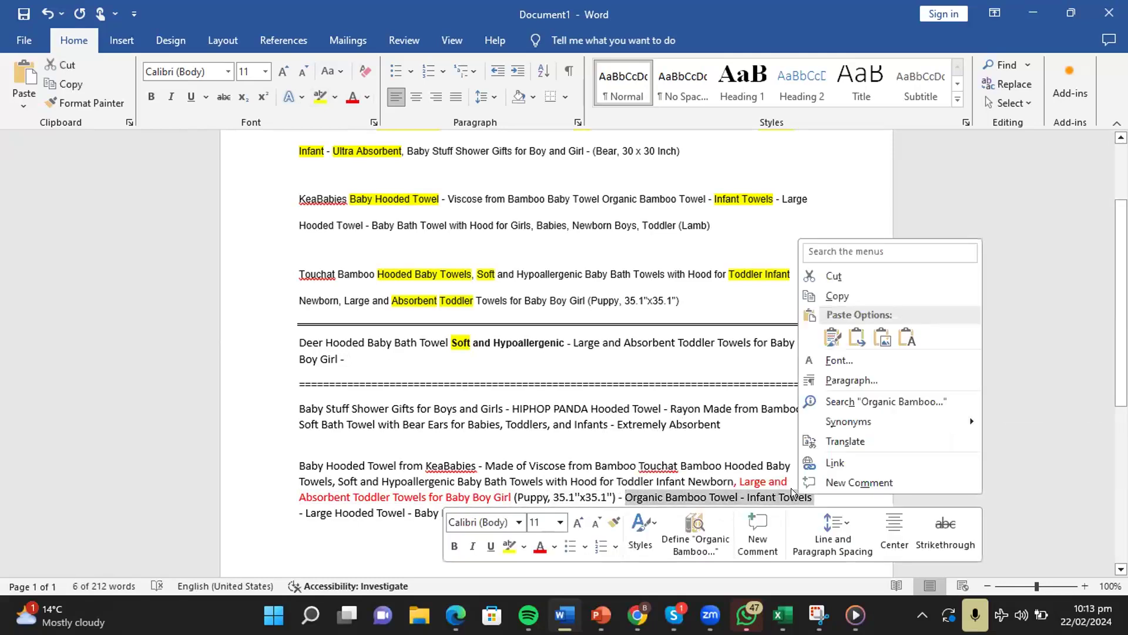
{"action": "left_click", "coordinate": [817, 297]}
{"action": "left_click", "coordinate": [405, 363]}
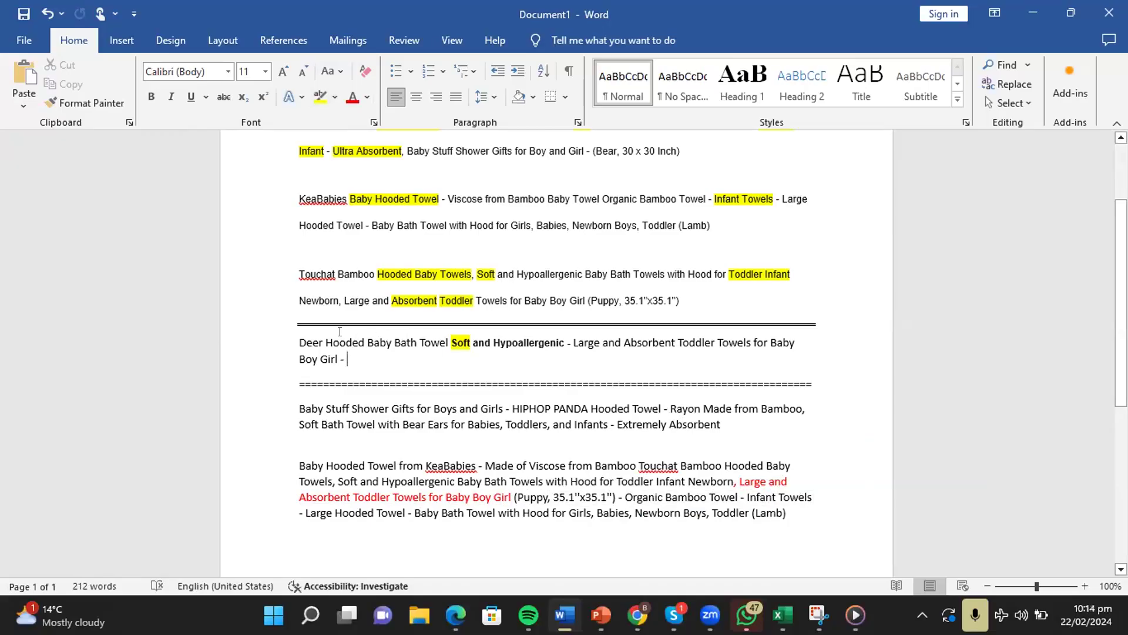
{"action": "left_click_drag", "start_coordinate": [349, 339], "coordinate": [437, 340]}
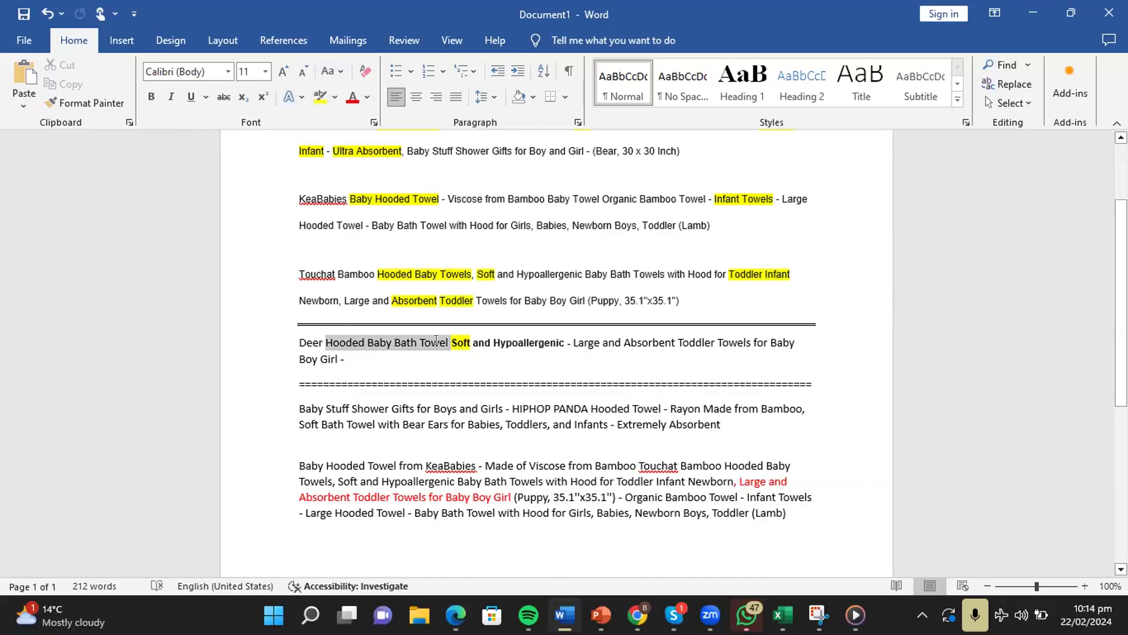
{"action": "left_click_drag", "start_coordinate": [436, 340], "coordinate": [438, 345]}
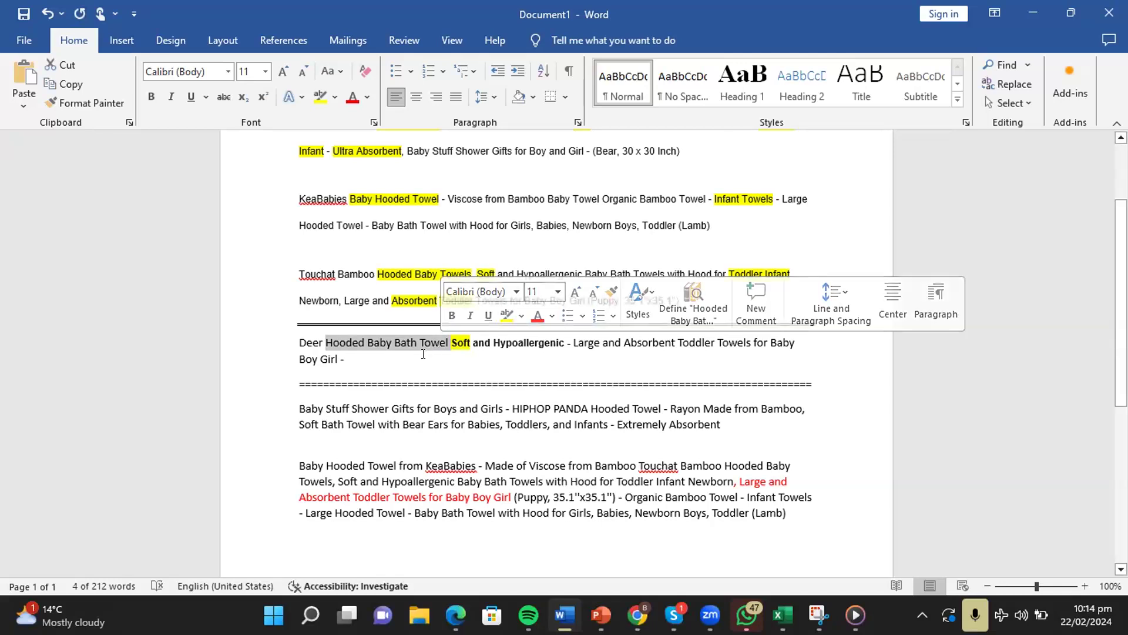
{"action": "left_click", "coordinate": [423, 354]}
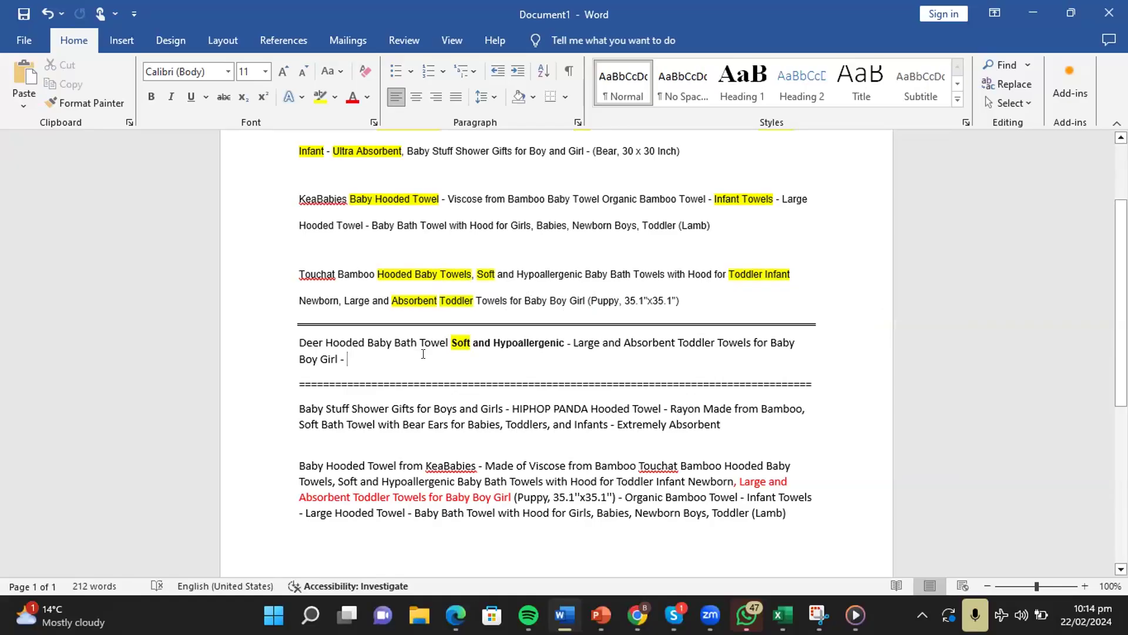
{"action": "key", "text": "ctrl+v"}
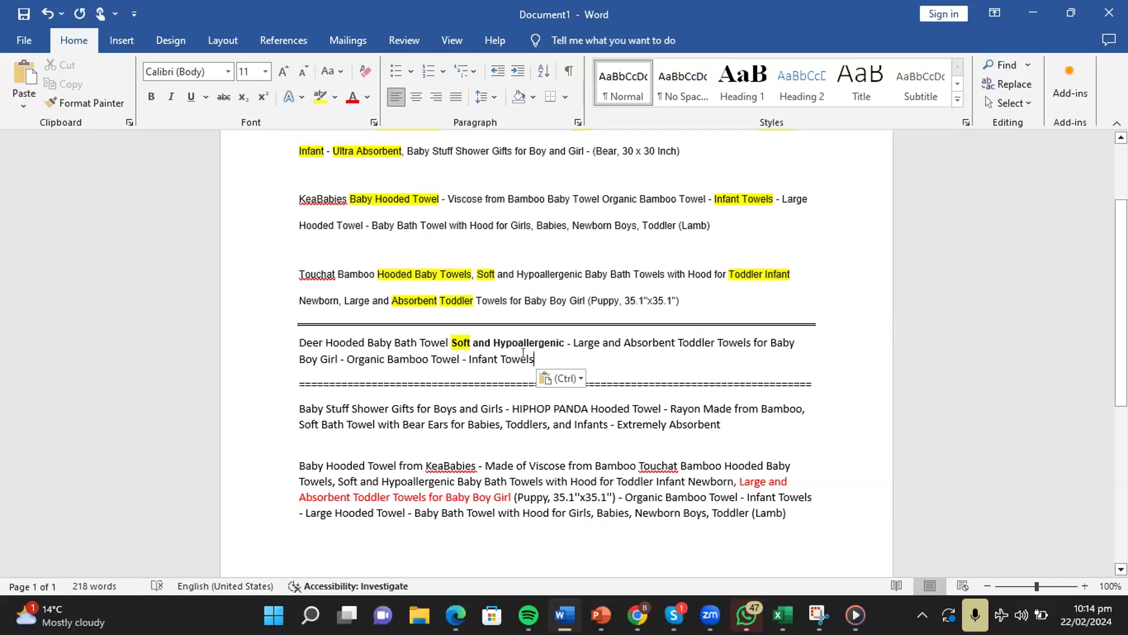
{"action": "type", "text": "-"}
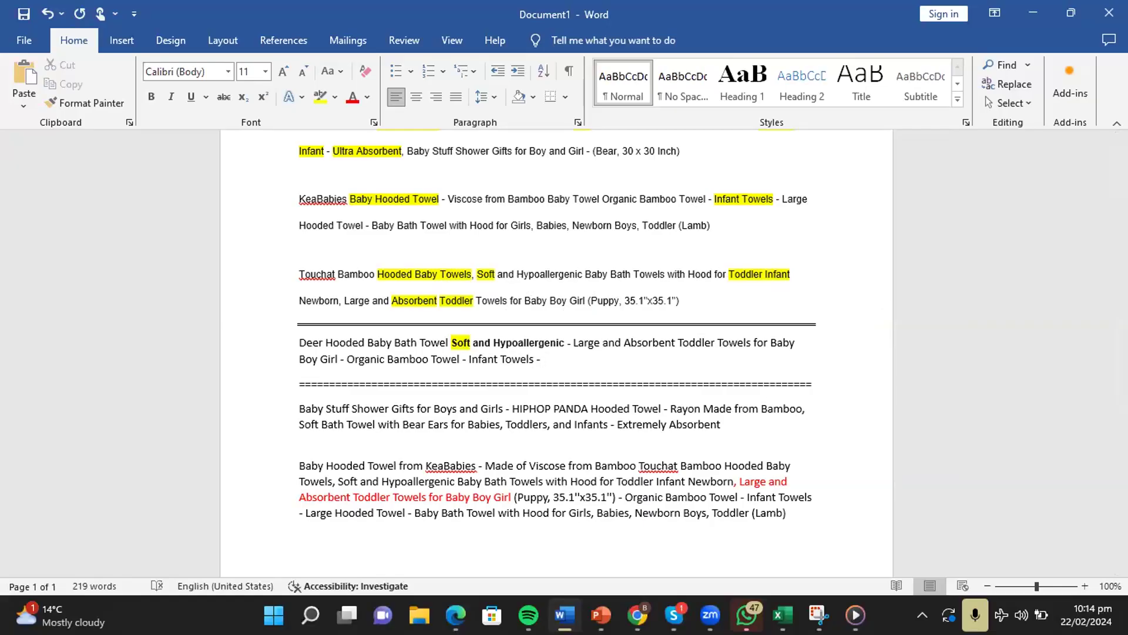
{"action": "type", "text": "Size (30x30)"}
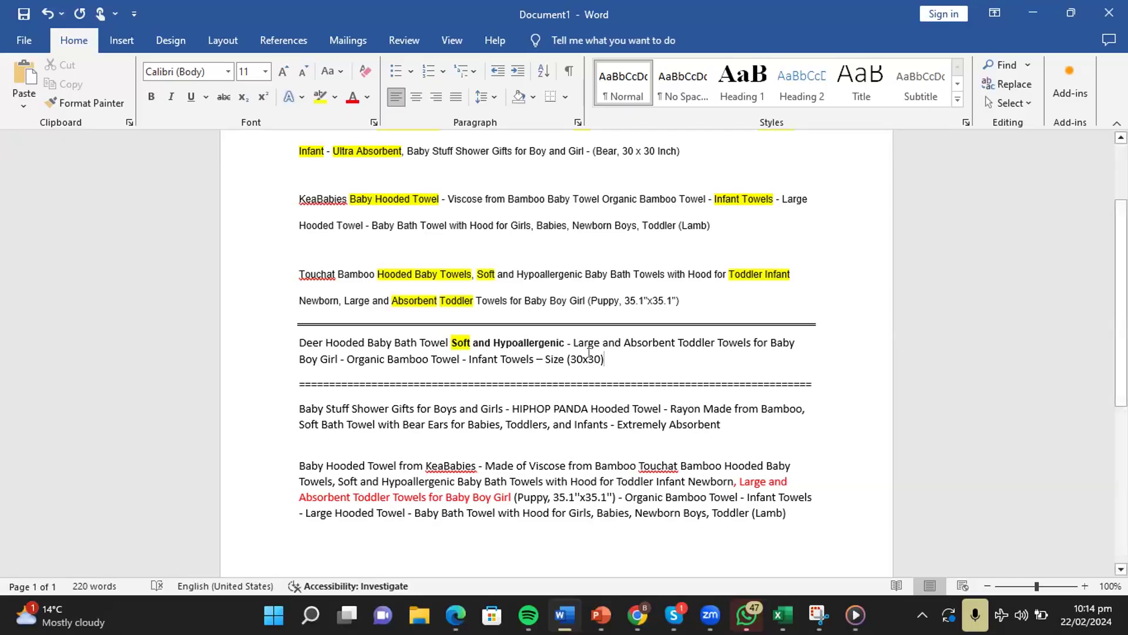
- Copy the complete Deer title from Word into the Product Title of the new listing in Helium 10's listing builder
{"action": "left_click_drag", "start_coordinate": [604, 358], "coordinate": [300, 344]}
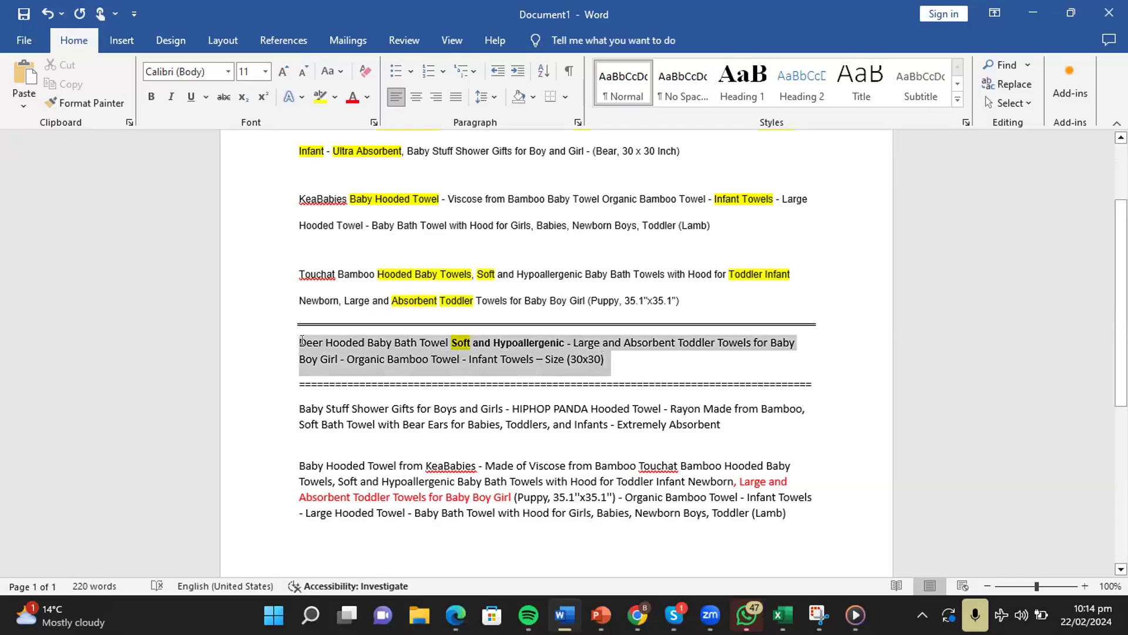
{"action": "right_click", "coordinate": [300, 343]}
{"action": "left_click", "coordinate": [329, 145]}
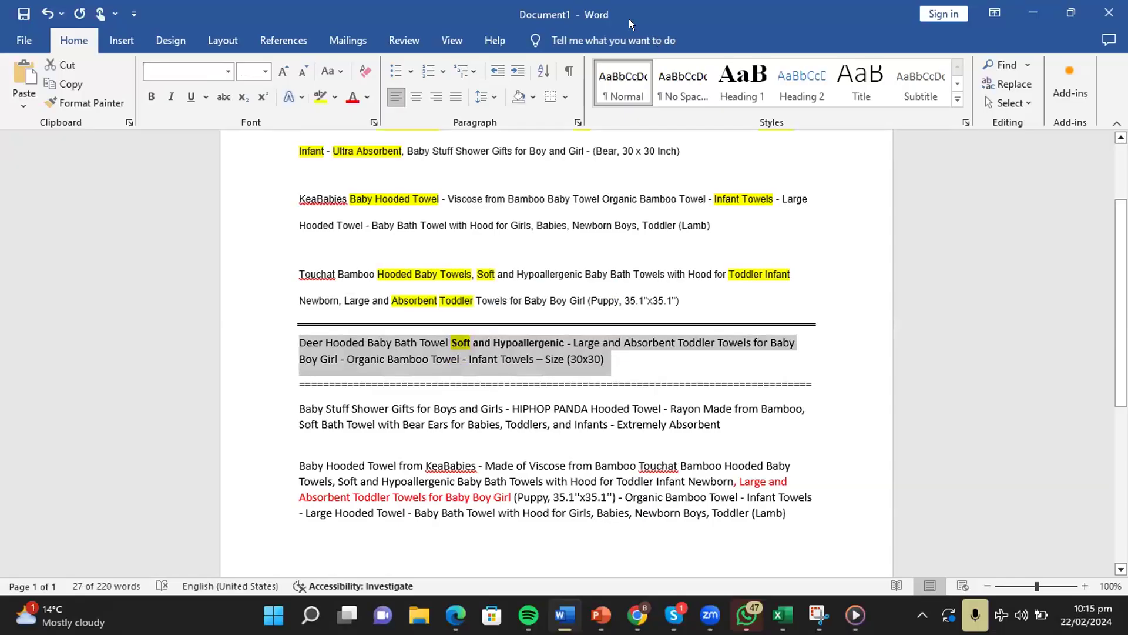
{"action": "key", "text": "alt+Tab"}
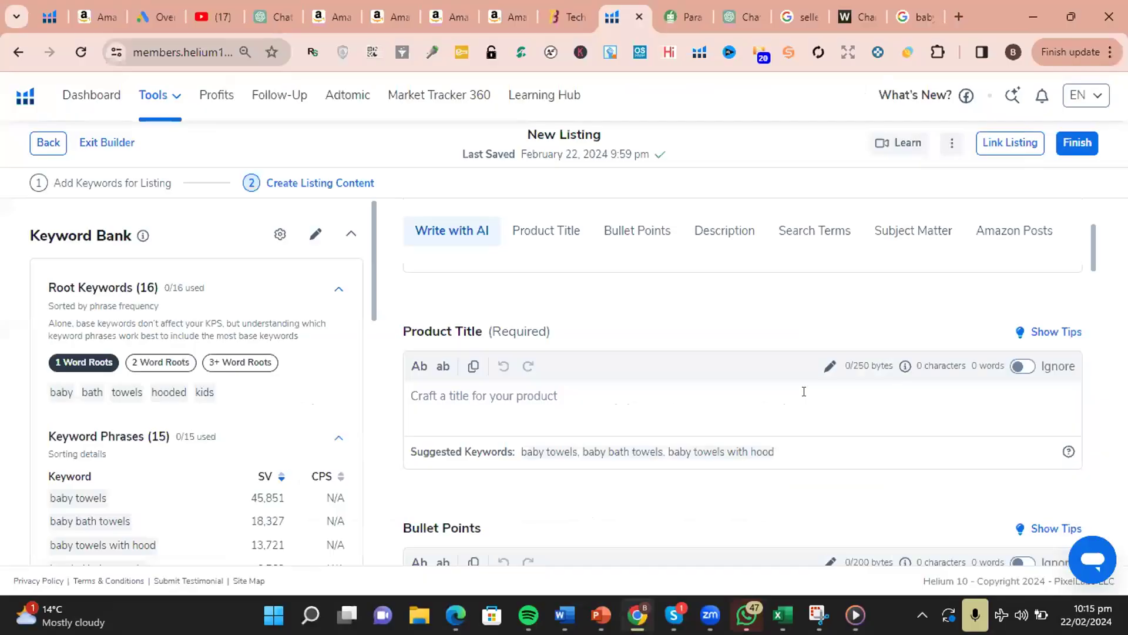
{"action": "left_click", "coordinate": [617, 392]}
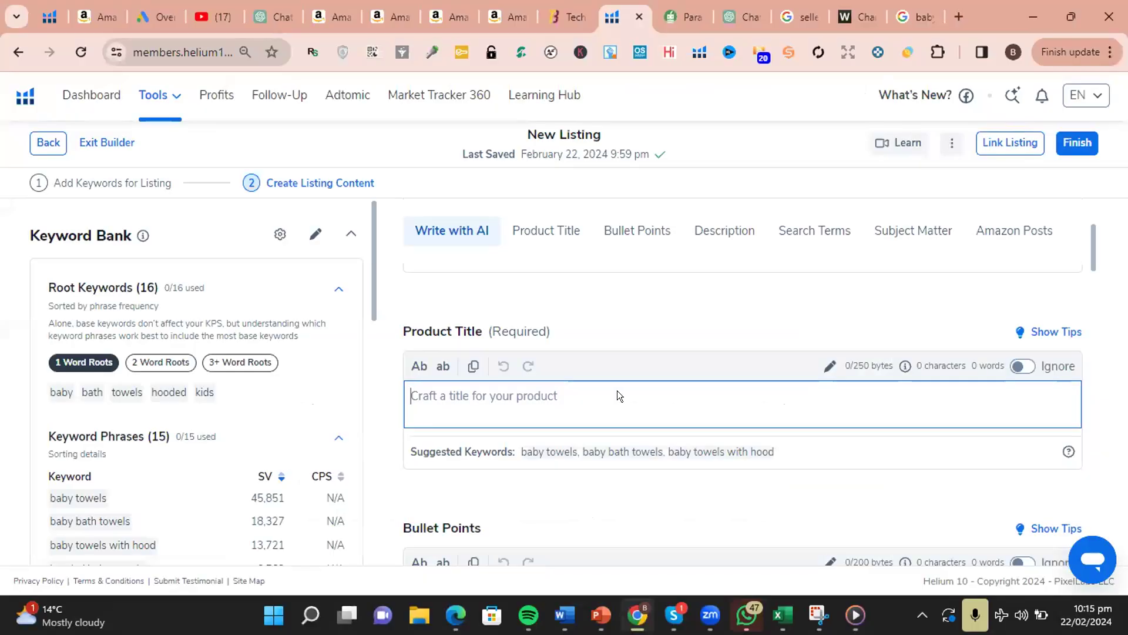
{"action": "key", "text": "ctrl+v"}
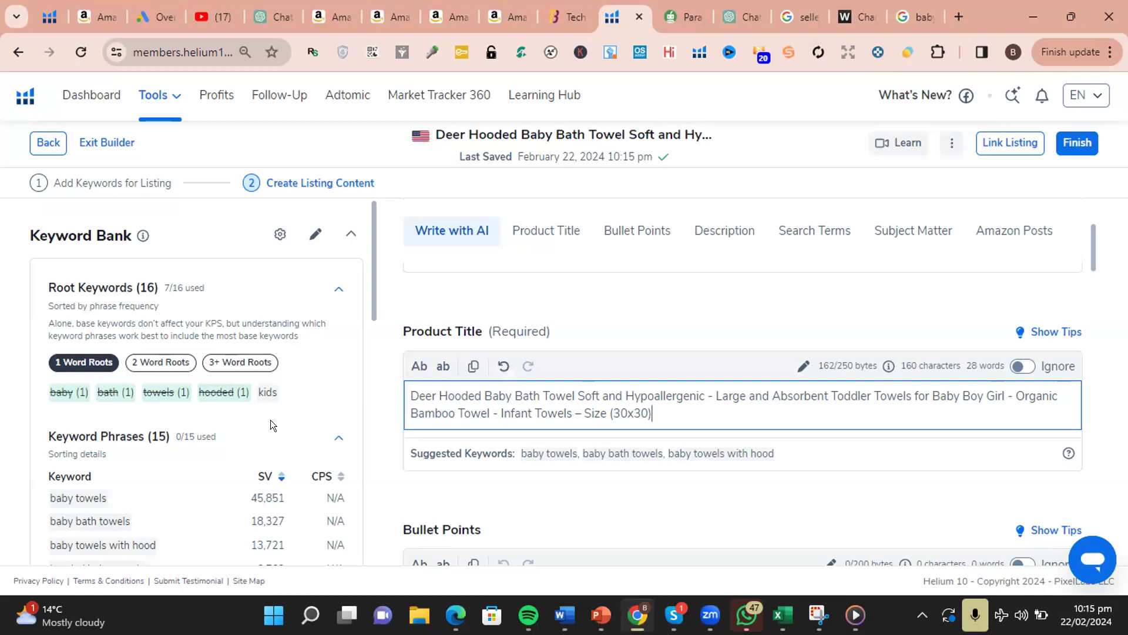
- Review the product title in the listing builder, checking the Word document and the words "Hypoallergenic", "Organic" and "Absorbent"
{"action": "left_click", "coordinate": [934, 125]}
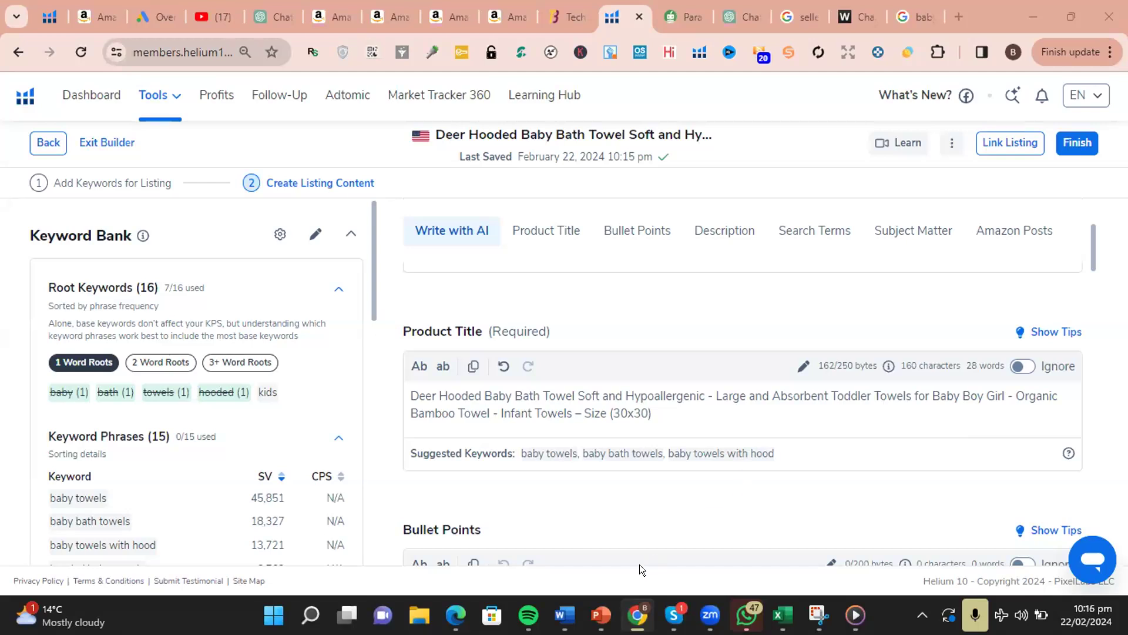
{"action": "left_click", "coordinate": [561, 607]}
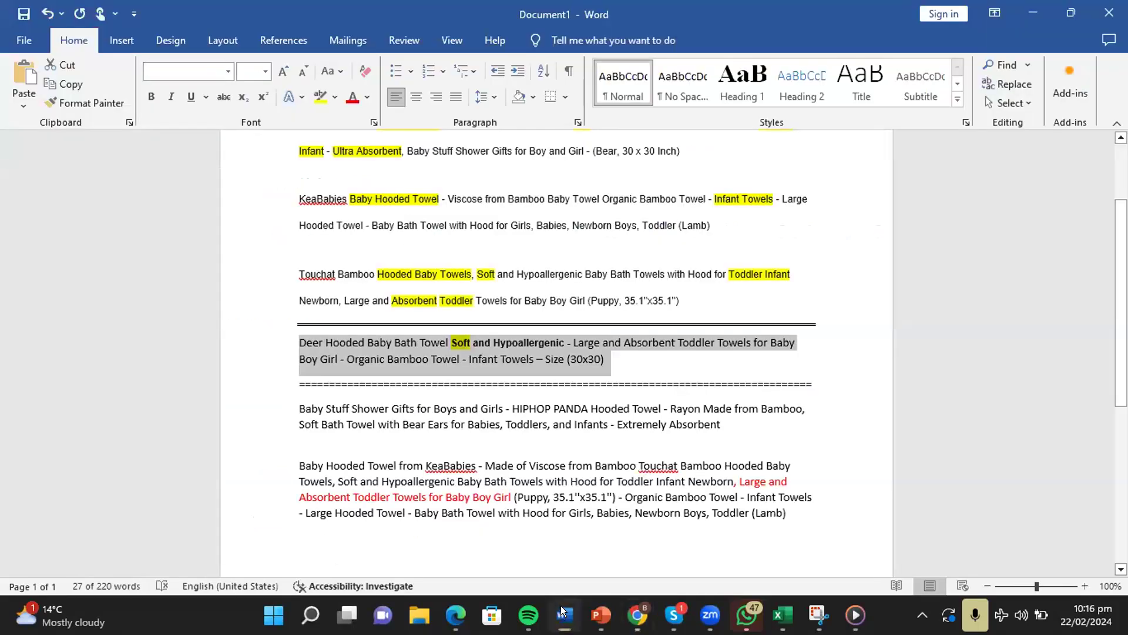
{"action": "left_click", "coordinate": [561, 608]}
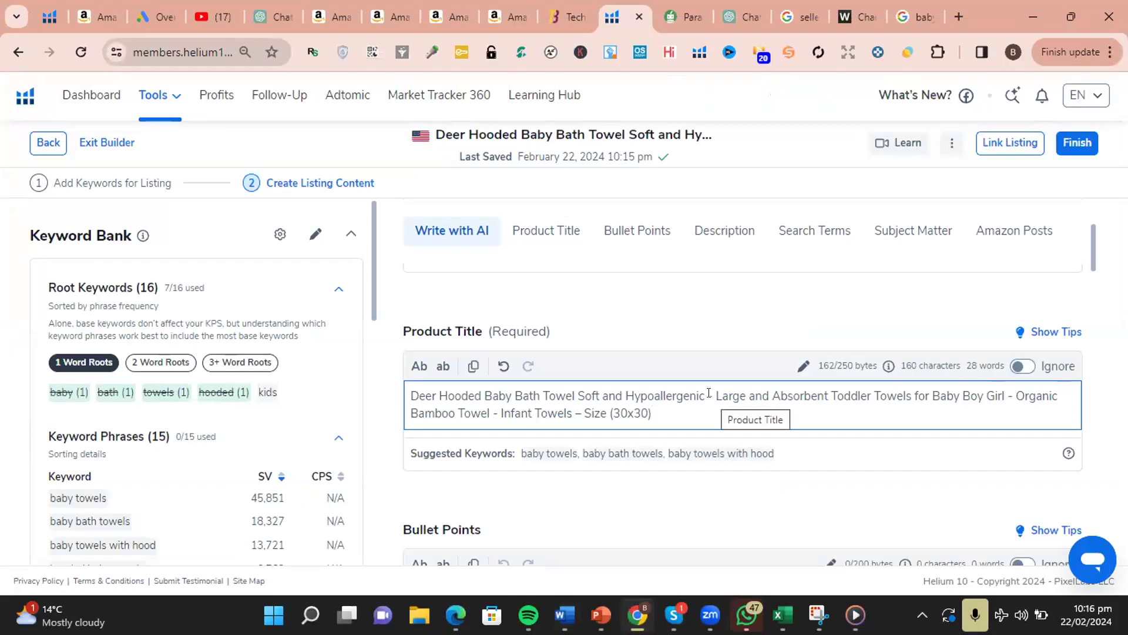
{"action": "left_click", "coordinate": [898, 59]}
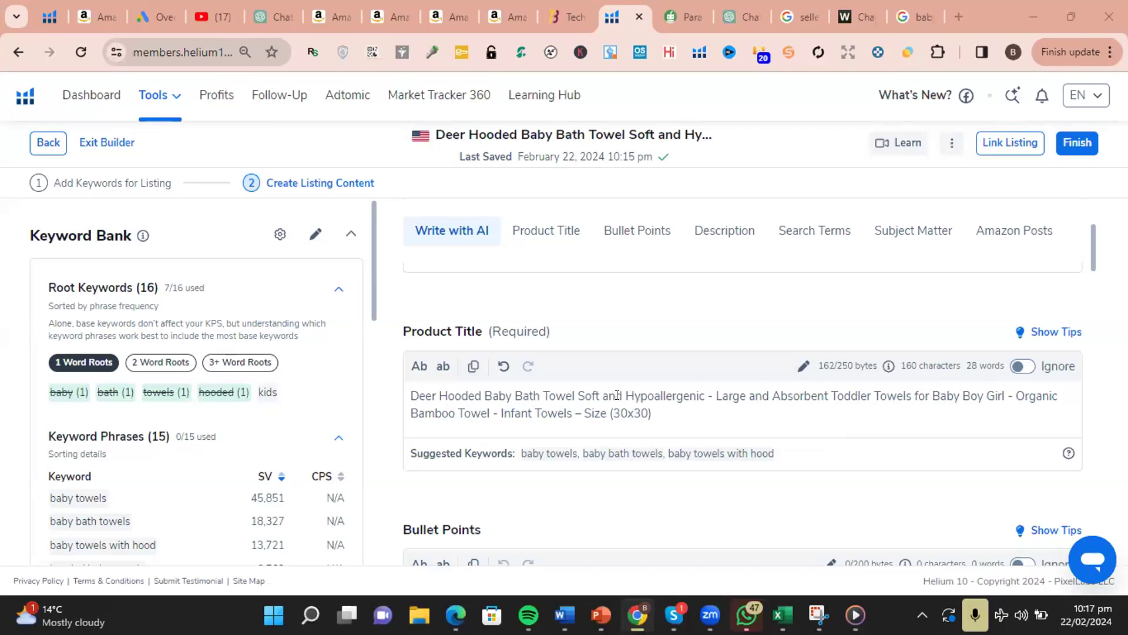
{"action": "left_click_drag", "start_coordinate": [624, 395], "coordinate": [697, 395]}
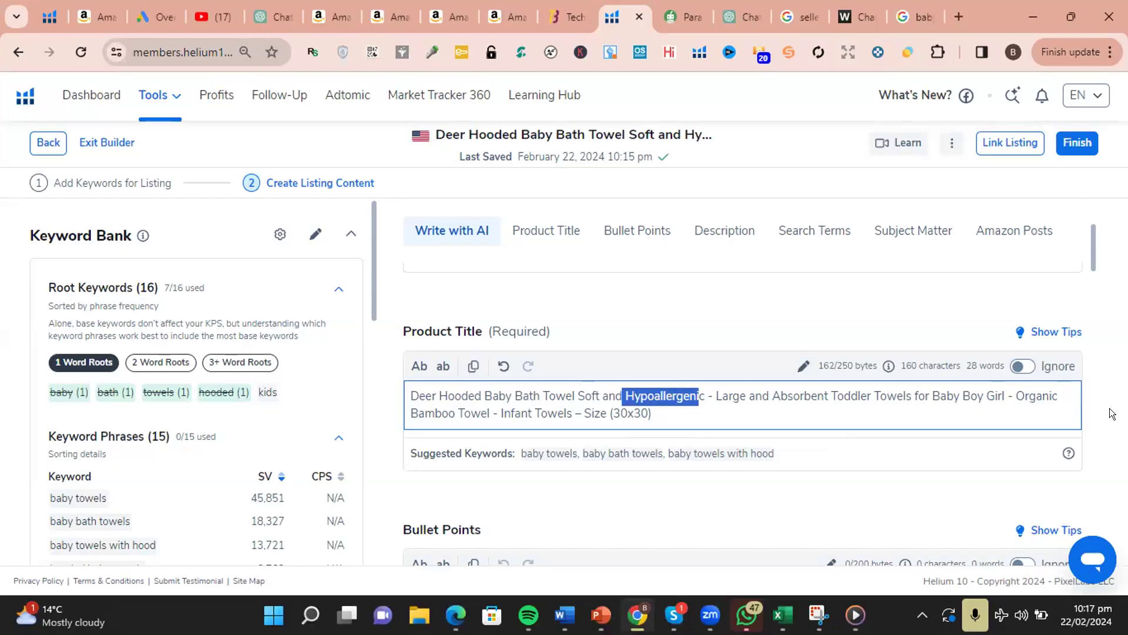
{"action": "left_click_drag", "start_coordinate": [1016, 395], "coordinate": [1051, 397]}
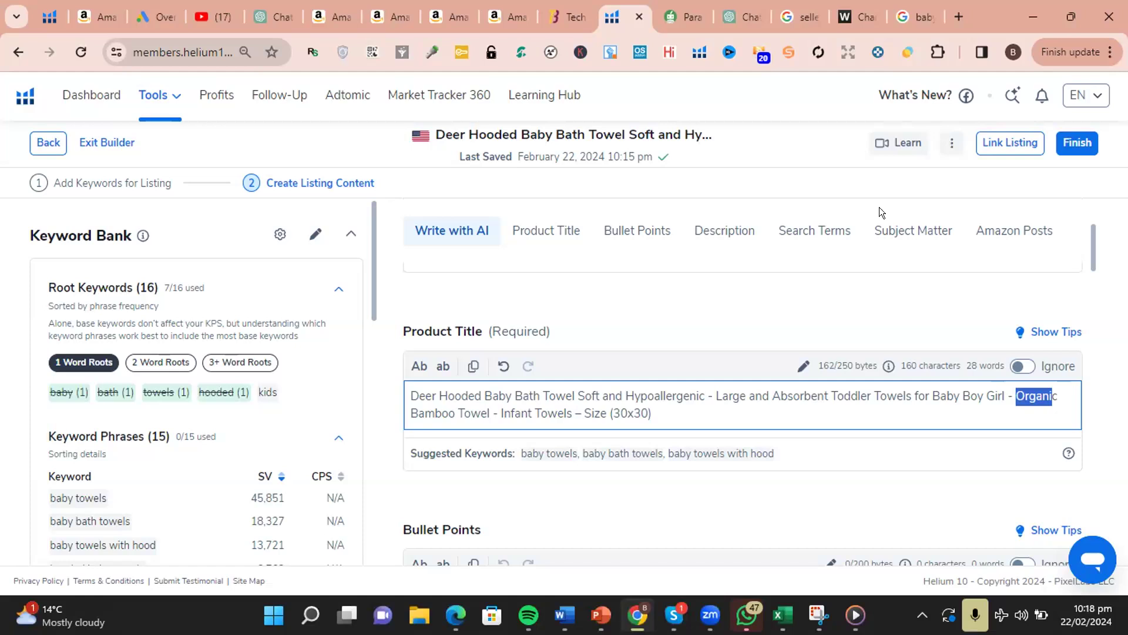
{"action": "key", "text": "ctrl+End"}
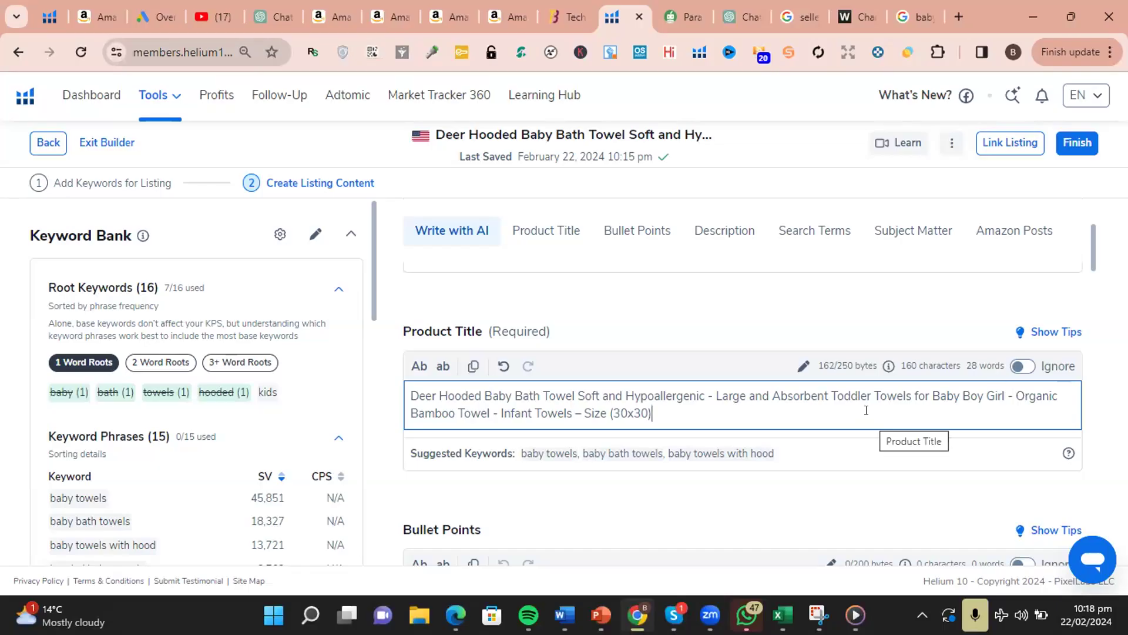
{"action": "left_click_drag", "start_coordinate": [772, 395], "coordinate": [828, 396]}
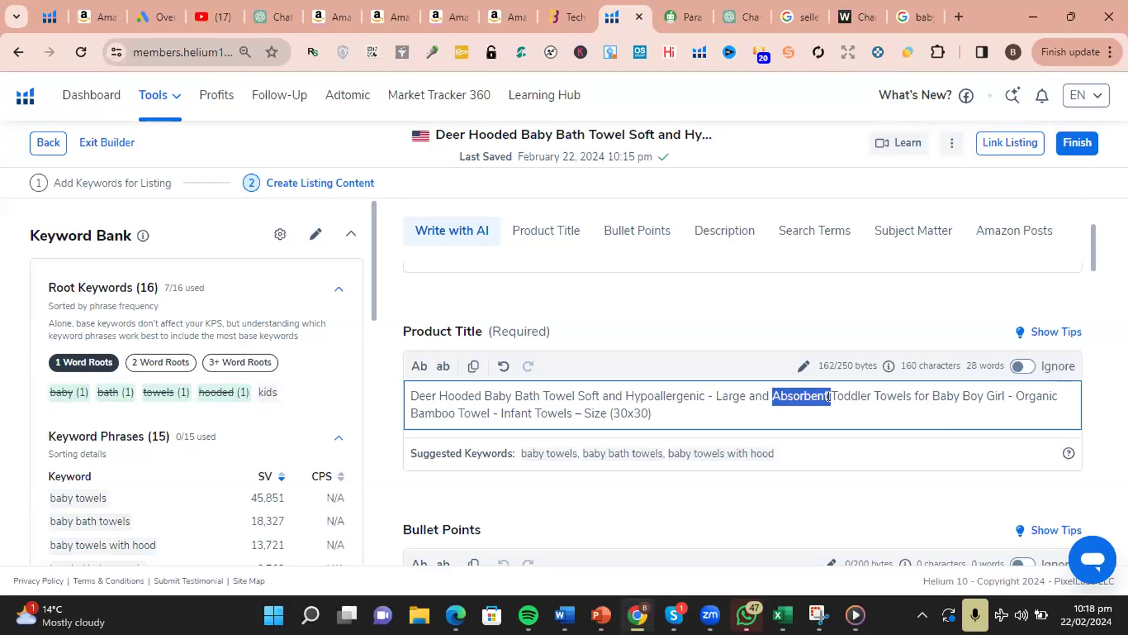
{"action": "left_click", "coordinate": [674, 410]}
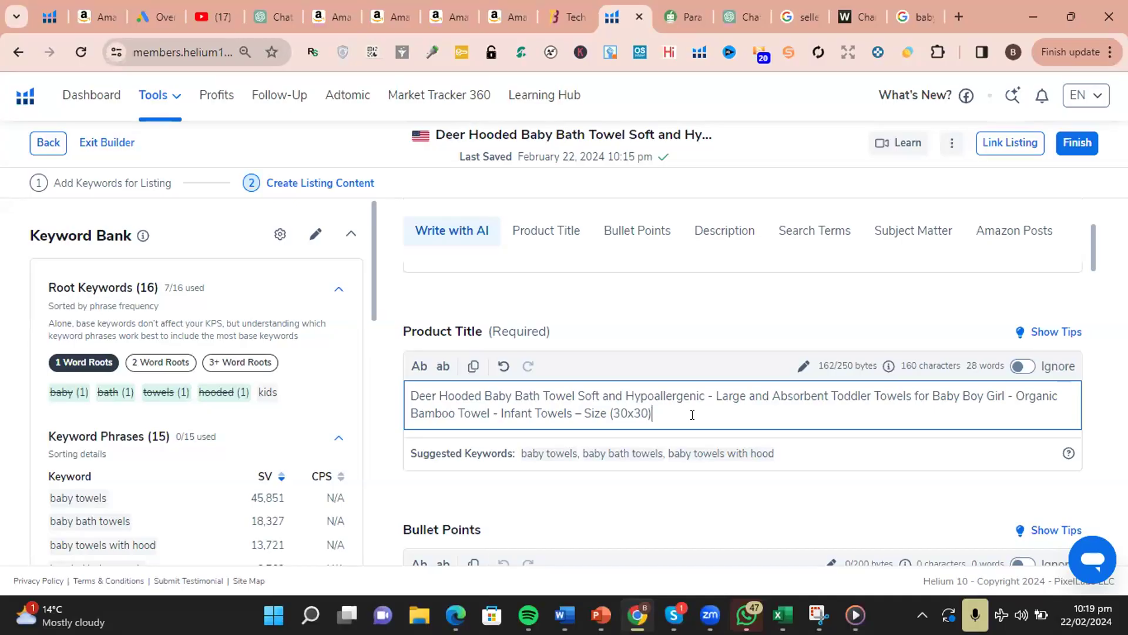
- Examine the empty bullet point fields and the keyword phrases in the listing builder's Keyword Bank
{"action": "scroll", "coordinate": [694, 415], "scroll_direction": "down", "scroll_amount": 3}
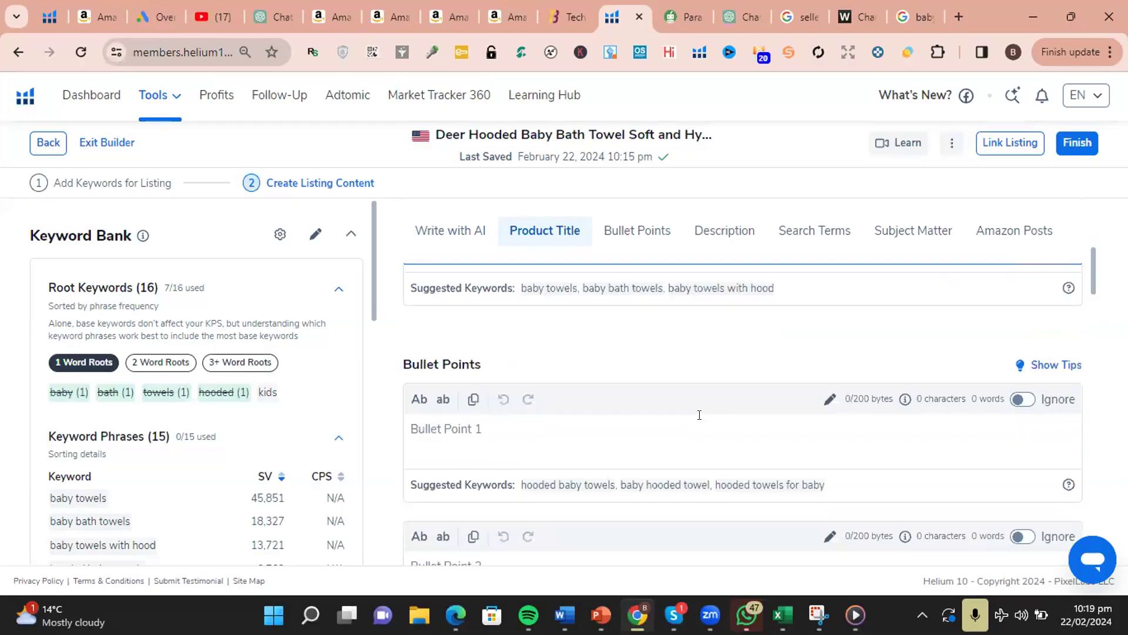
{"action": "scroll", "coordinate": [699, 415], "scroll_direction": "down", "scroll_amount": 2}
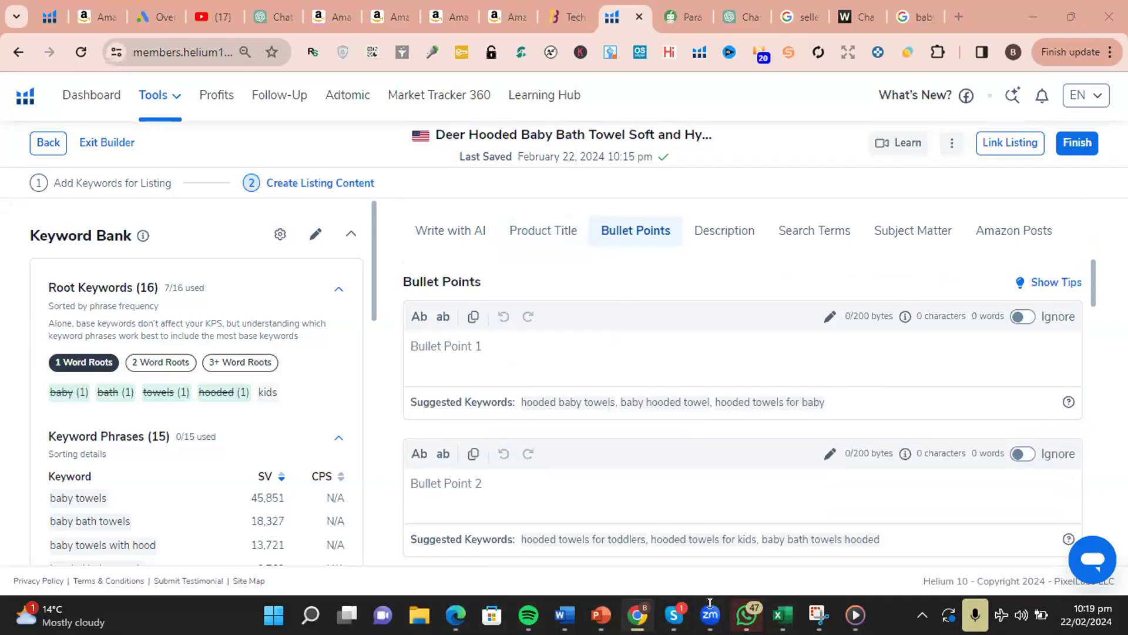
{"action": "left_click", "coordinate": [746, 16]}
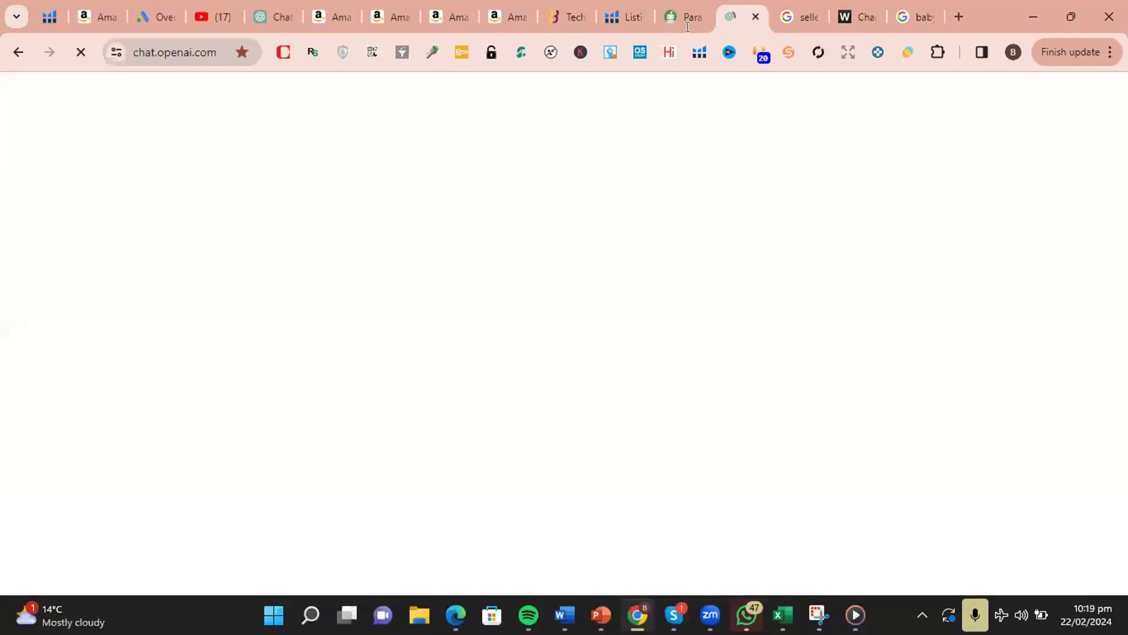
{"action": "left_click", "coordinate": [621, 12]}
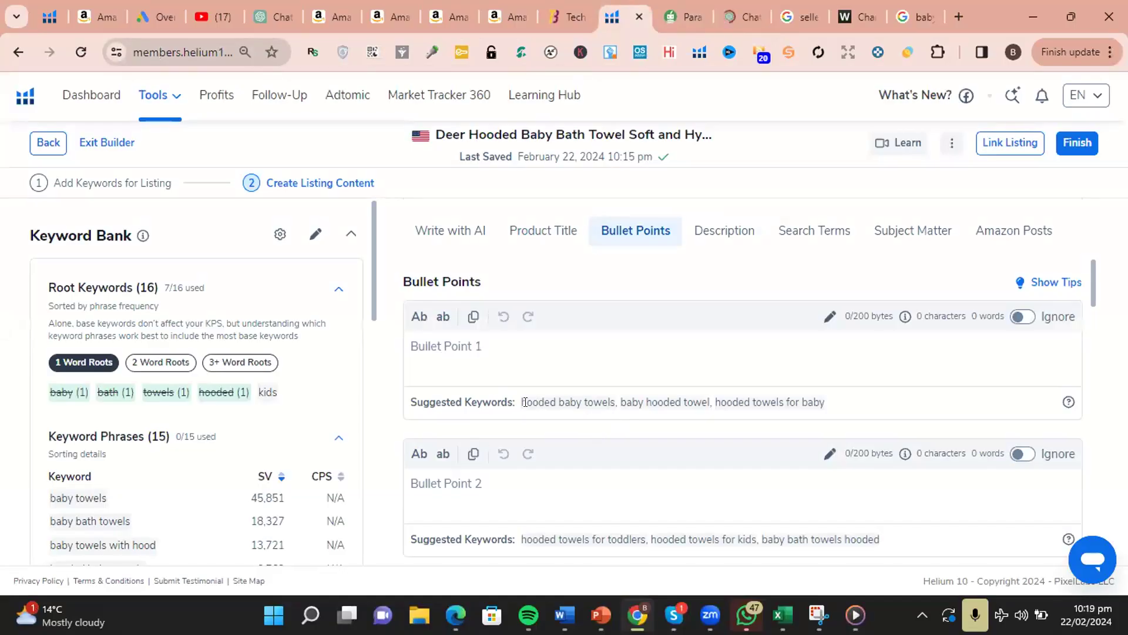
{"action": "left_click_drag", "start_coordinate": [368, 286], "coordinate": [367, 356]}
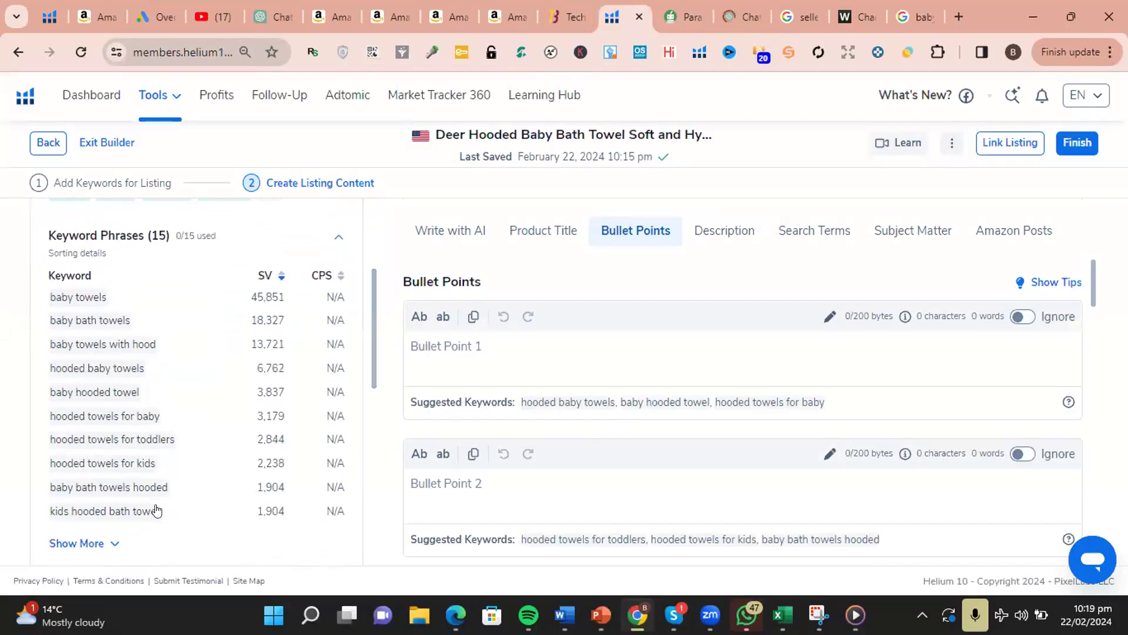
{"action": "left_click_drag", "start_coordinate": [156, 509], "coordinate": [73, 464]}
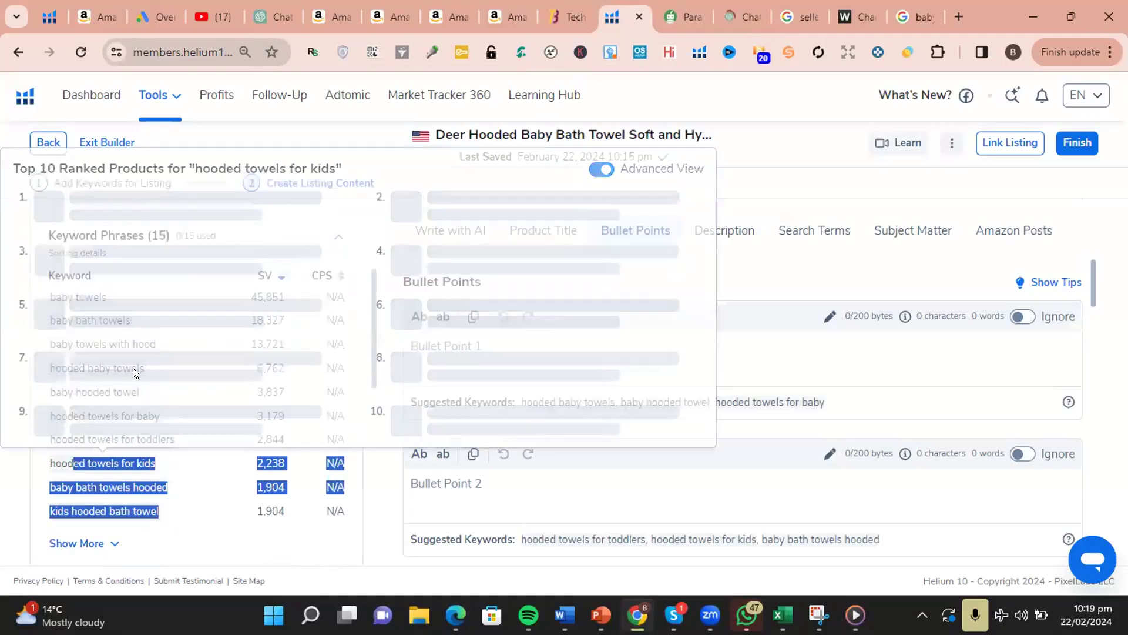
{"action": "left_click", "coordinate": [78, 300]}
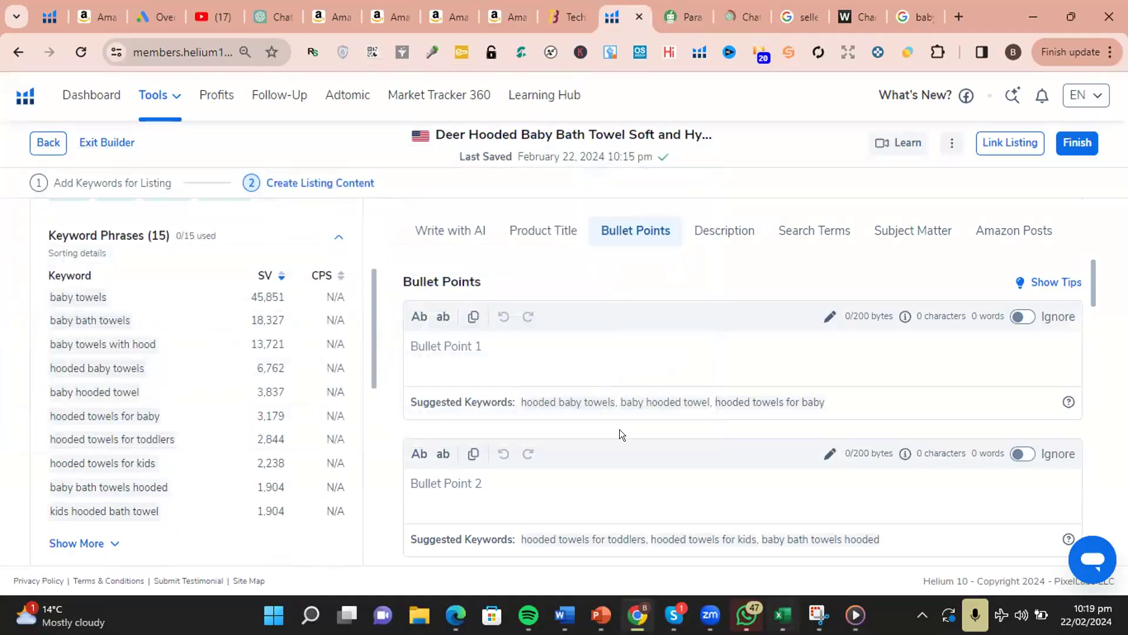
- Switch to the master keywords workbook in Excel and copy the green-highlighted keywords in cells A2 to A16
{"action": "left_click", "coordinate": [859, 523]}
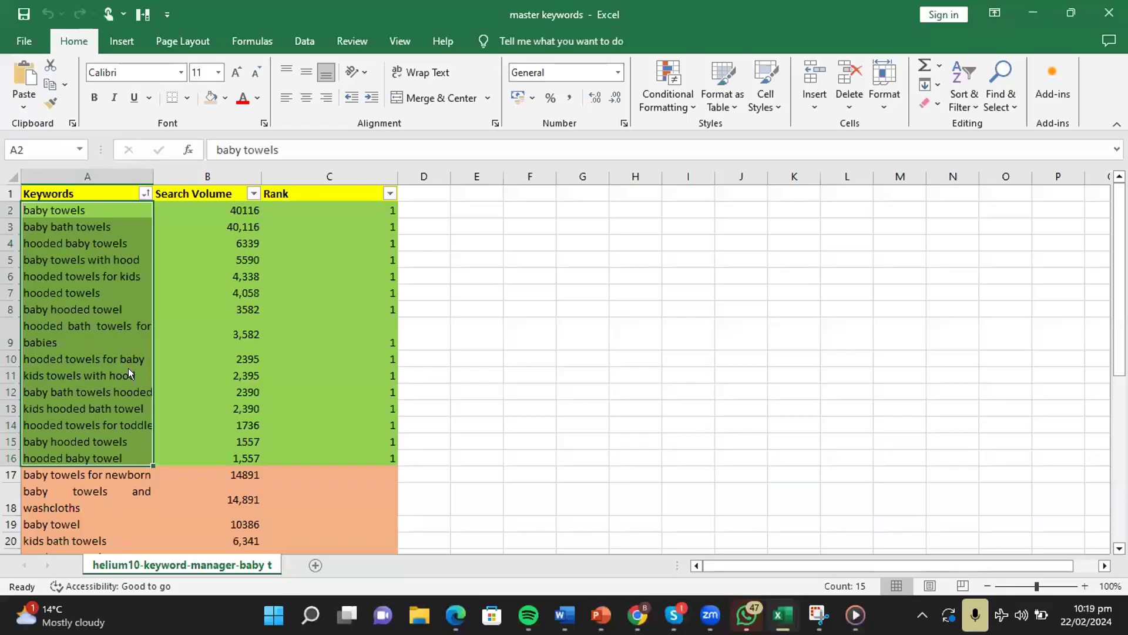
{"action": "left_click_drag", "start_coordinate": [75, 242], "coordinate": [127, 345]}
{"action": "left_click", "coordinate": [88, 342]}
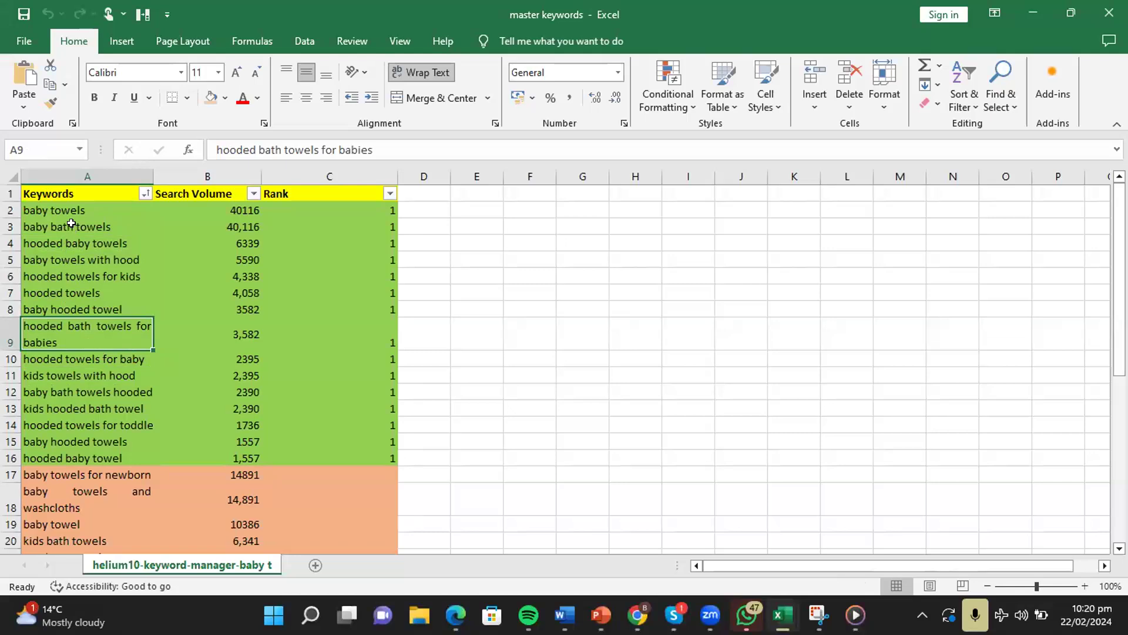
{"action": "left_click_drag", "start_coordinate": [73, 210], "coordinate": [78, 459]}
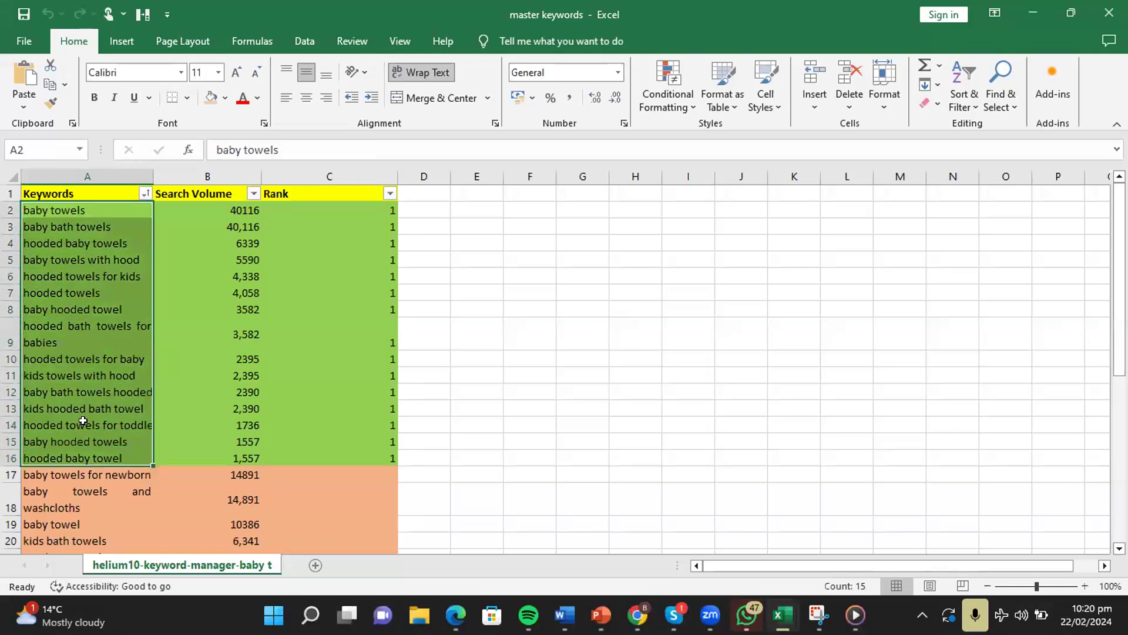
{"action": "right_click", "coordinate": [93, 243]}
{"action": "left_click", "coordinate": [103, 231]}
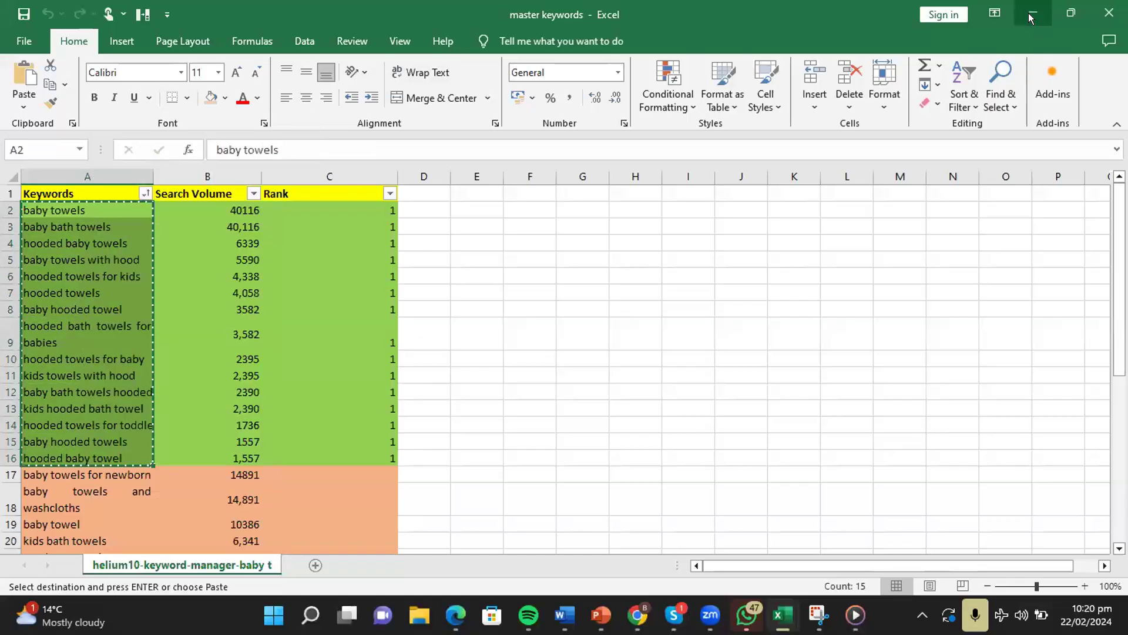
{"action": "left_click", "coordinate": [1032, 13]}
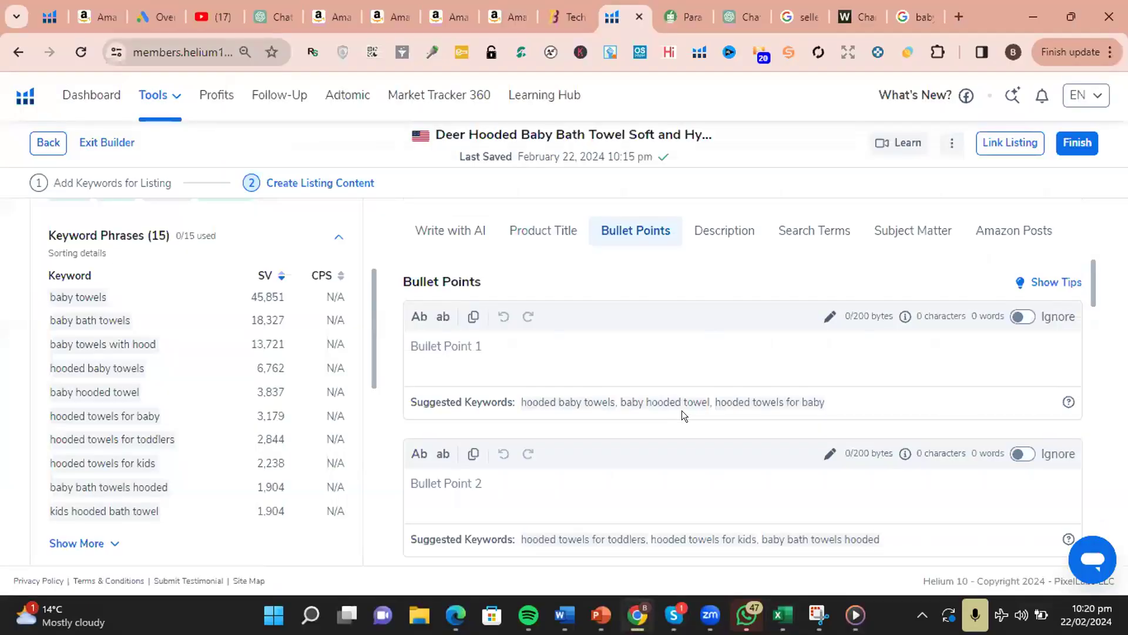
- In ChatGPT, write the prompt "write 5 bullets with feature, benefits and unique selling point. Please add mentioned below keywords in exact form", followed by a blank line
{"action": "left_click", "coordinate": [747, 13]}
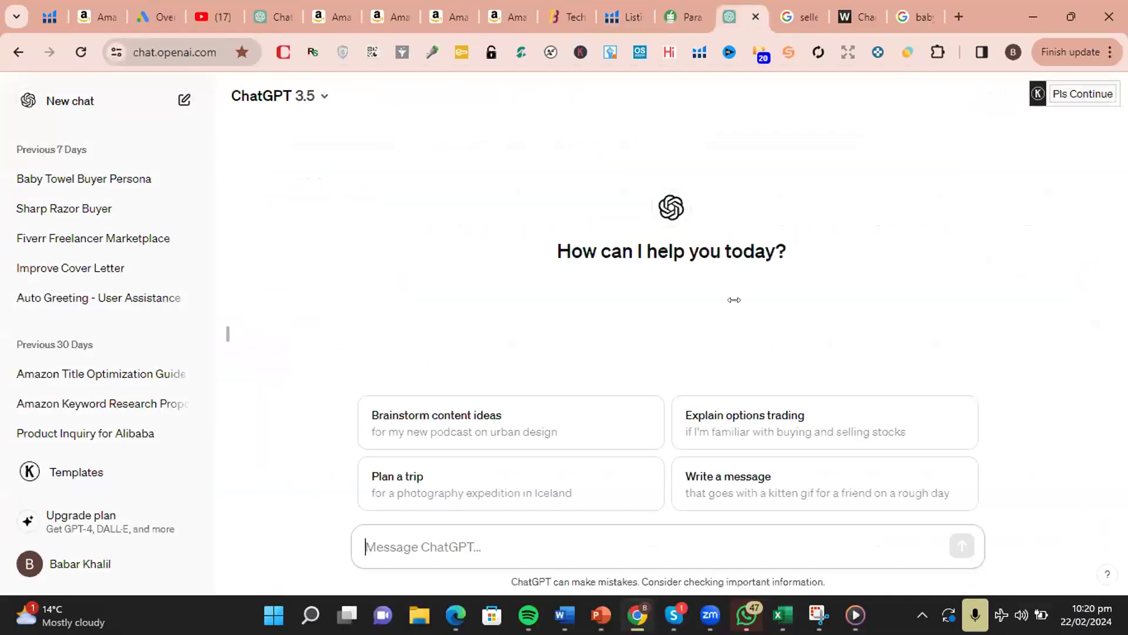
{"action": "left_click", "coordinate": [734, 300]}
{"action": "left_click", "coordinate": [615, 538]}
{"action": "type", "text": "write"}
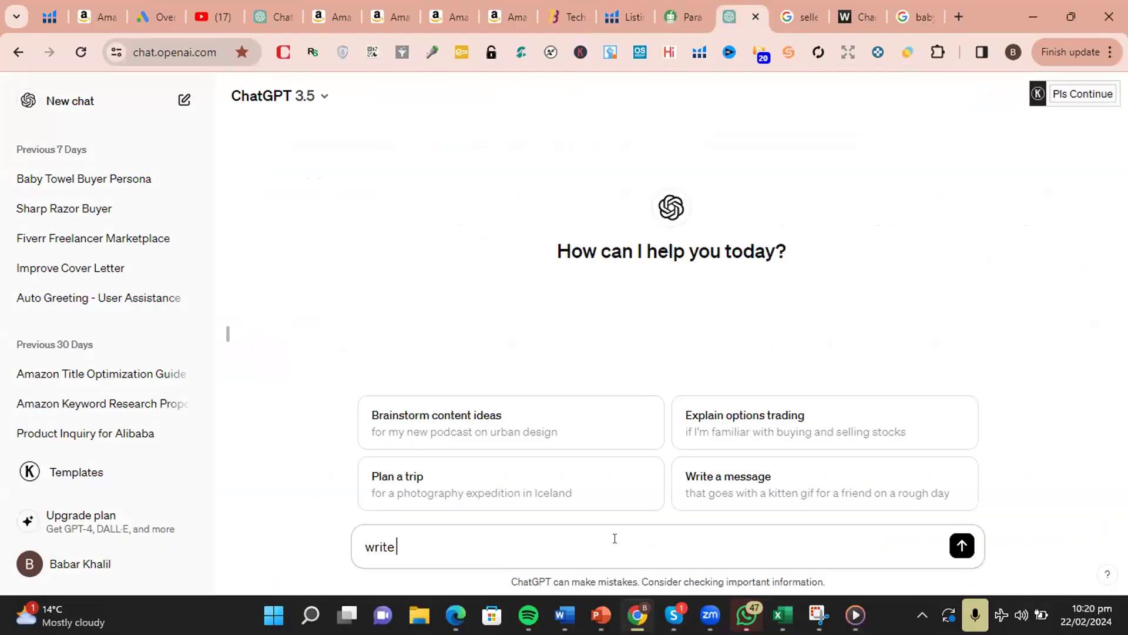
{"action": "type", "text": " 5 bullets with feature"}
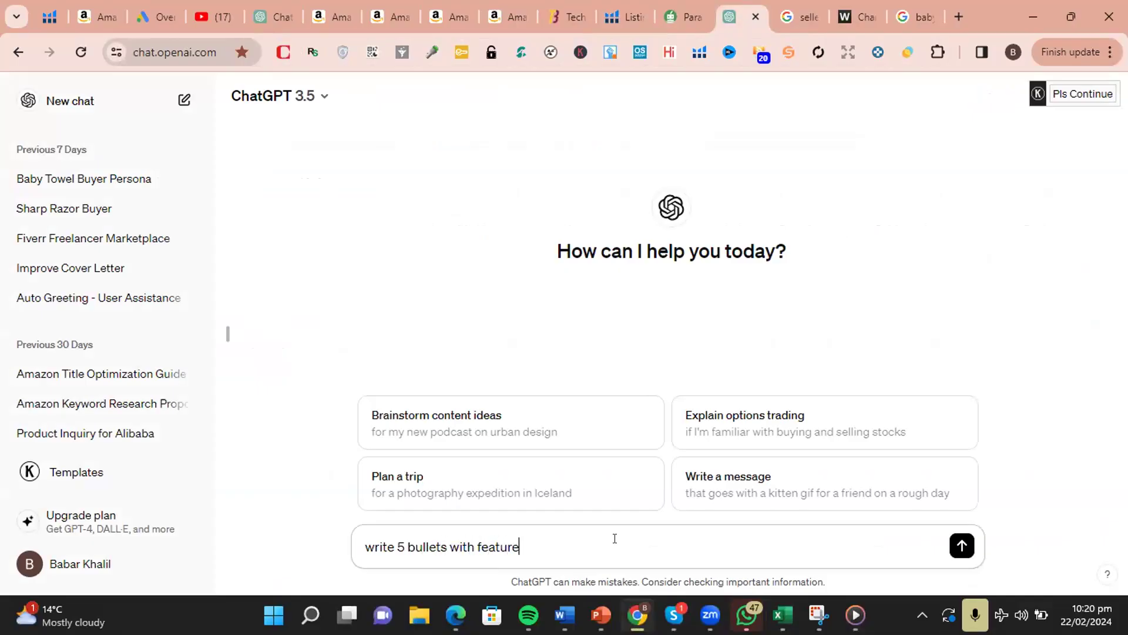
{"action": "type", "text": ", benefits and unique se"}
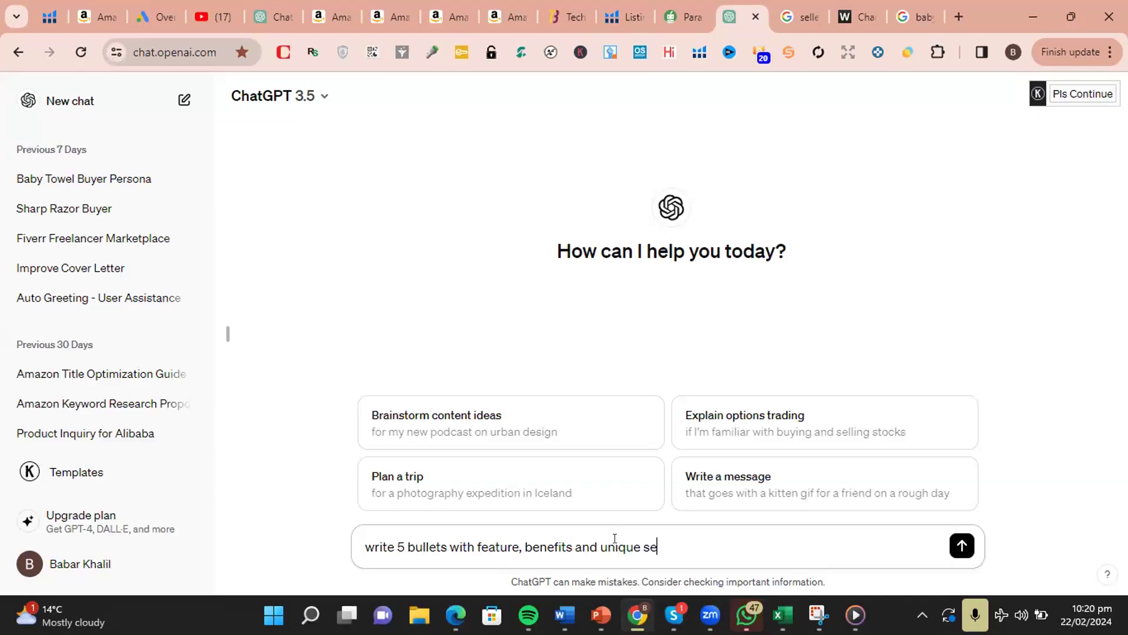
{"action": "type", "text": "lling point. Please a"}
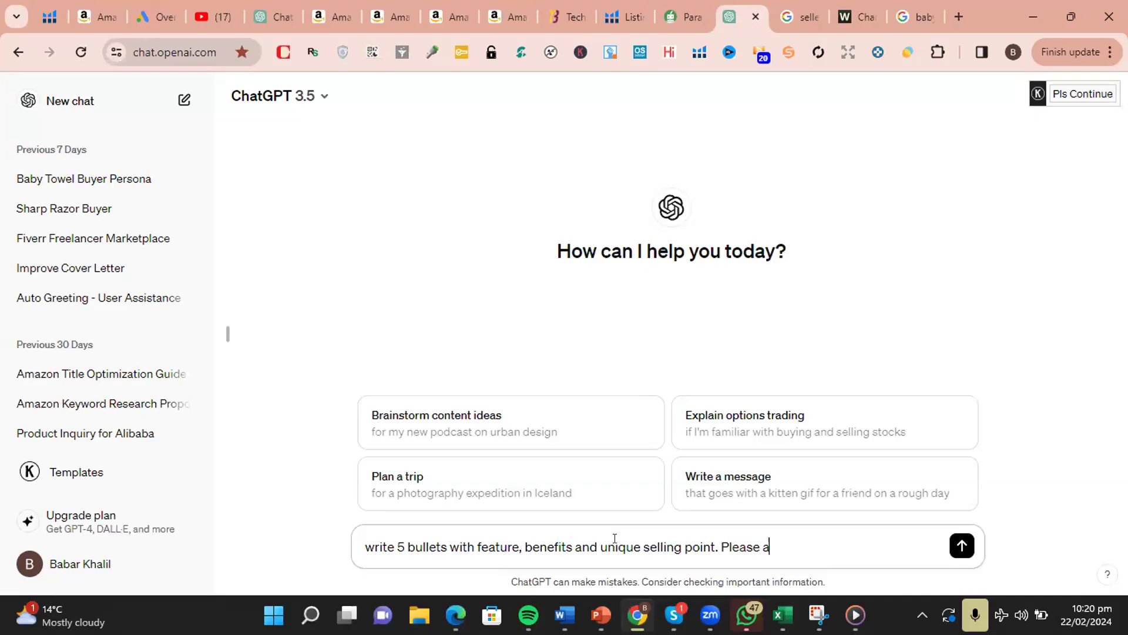
{"action": "type", "text": "dd mentioned below "}
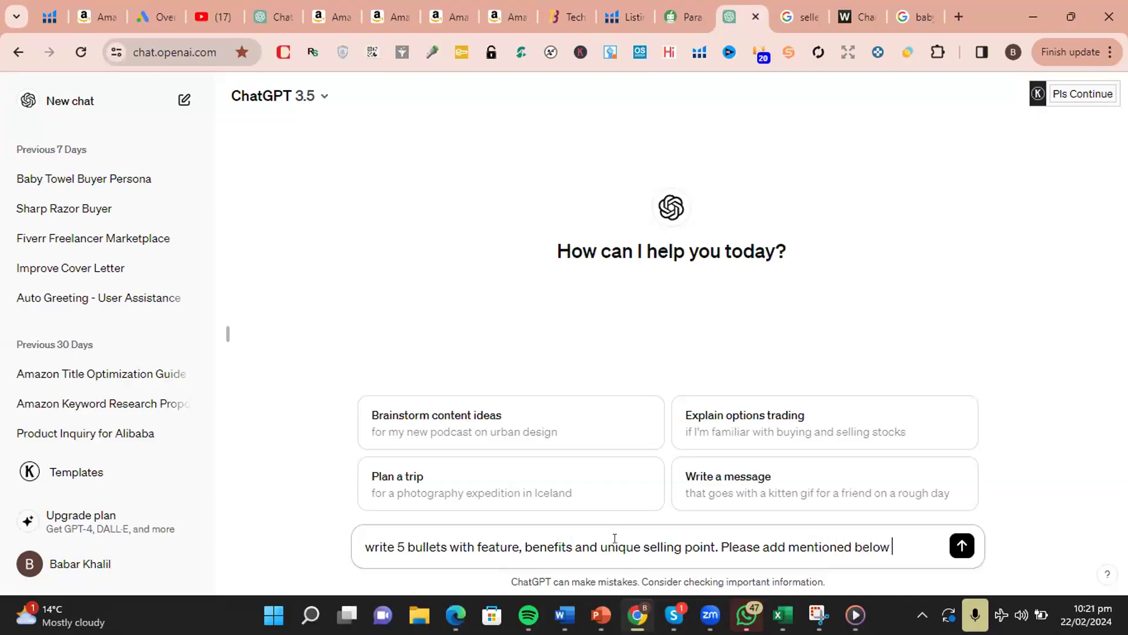
{"action": "type", "text": "keywords in e"}
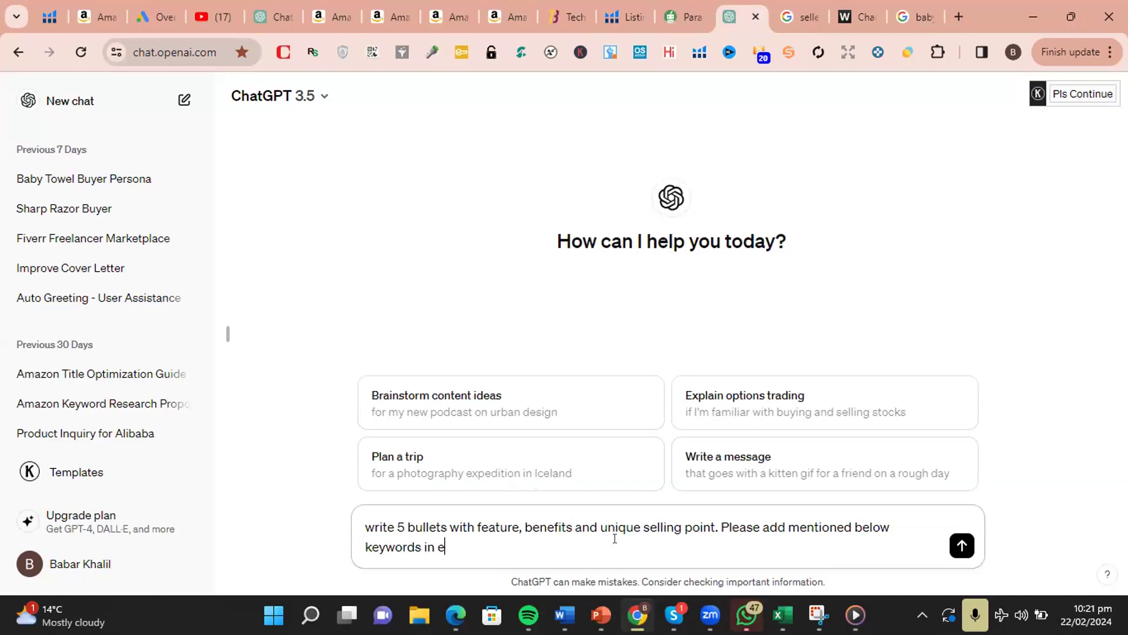
{"action": "type", "text": "xact form"}
{"action": "key", "text": "shift+Return"}
{"action": "key", "text": "shift+Return"}
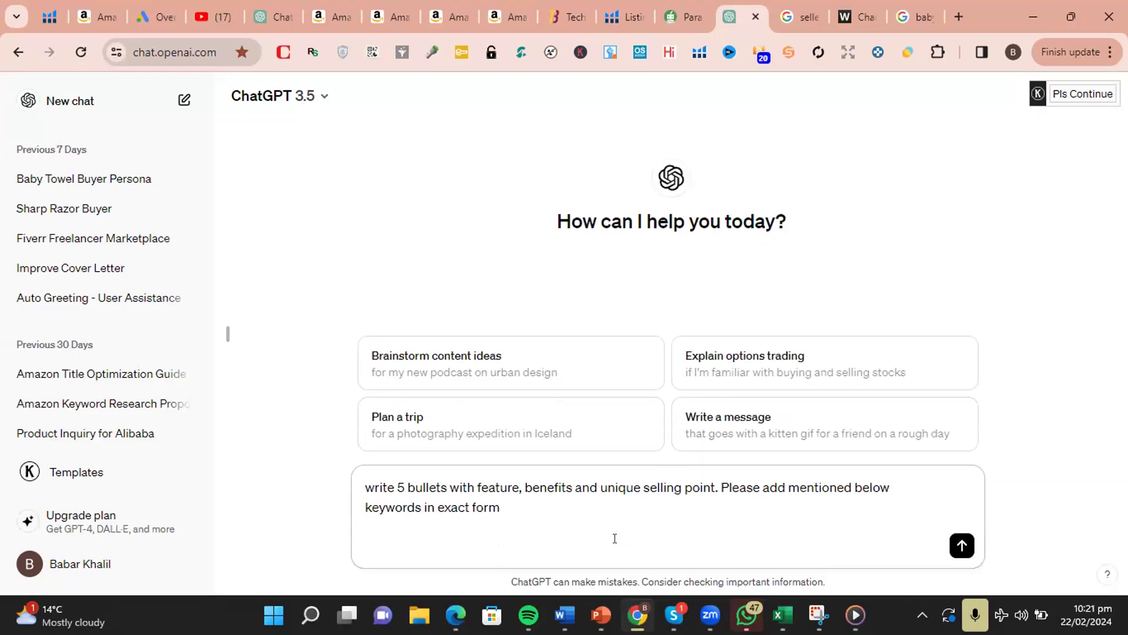
- Paste the copied keyword list below the prompt and remove "1-3" from "hooded towels for toddlers", keeping each keyword on its own line
{"action": "key", "text": "ctrl+v"}
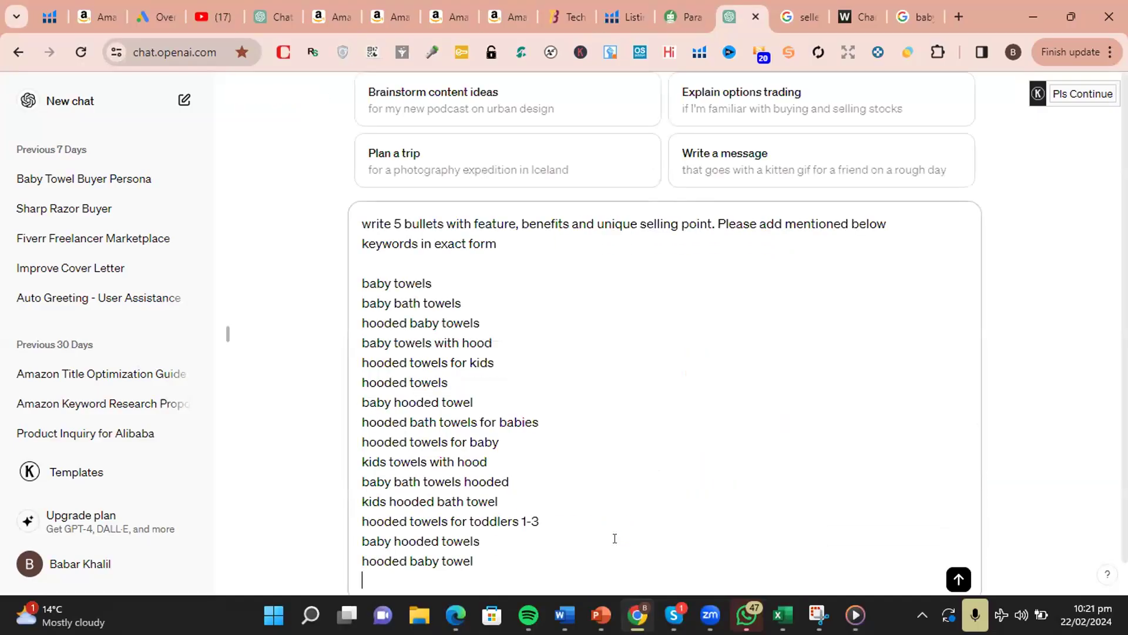
{"action": "double_click", "coordinate": [593, 525]}
{"action": "key", "text": "BackSpace"}
{"action": "key", "text": "BackSpace"}
{"action": "key", "text": "BackSpace"}
{"action": "key", "text": "BackSpace"}
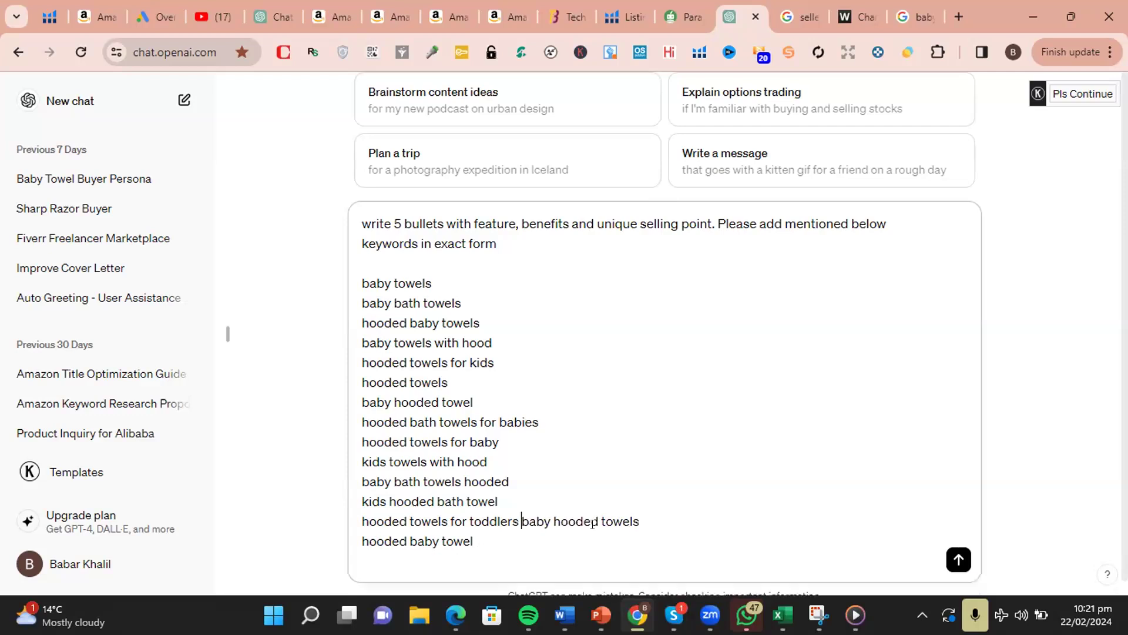
{"action": "key", "text": "shift+Return"}
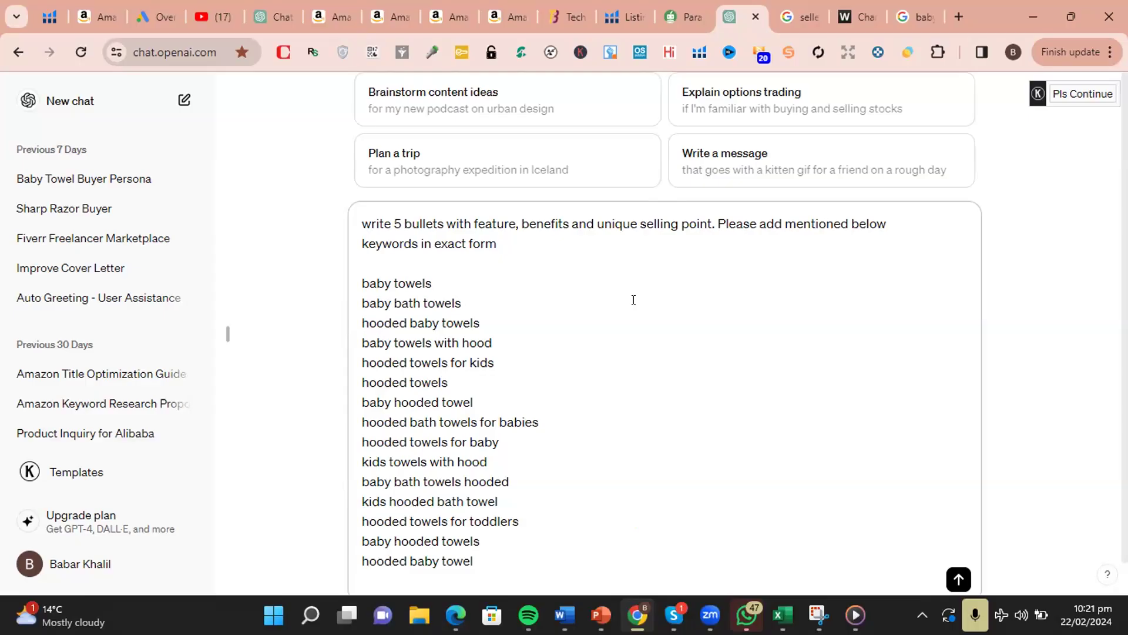
- Add ". Each bullet should have 350 characters" after "exact form" in the prompt, send it and read the generated bullets
{"action": "type", "text": ". Each b"}
{"action": "key", "text": "BackSpace"}
{"action": "type", "text": "bullet should"}
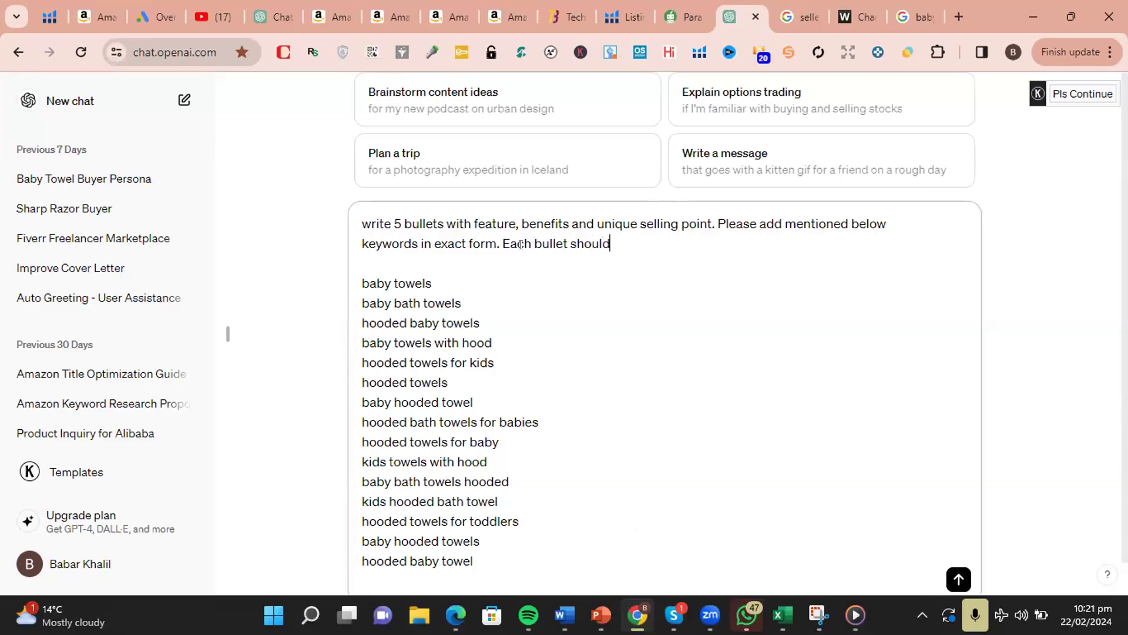
{"action": "type", "text": " have 350 characters"}
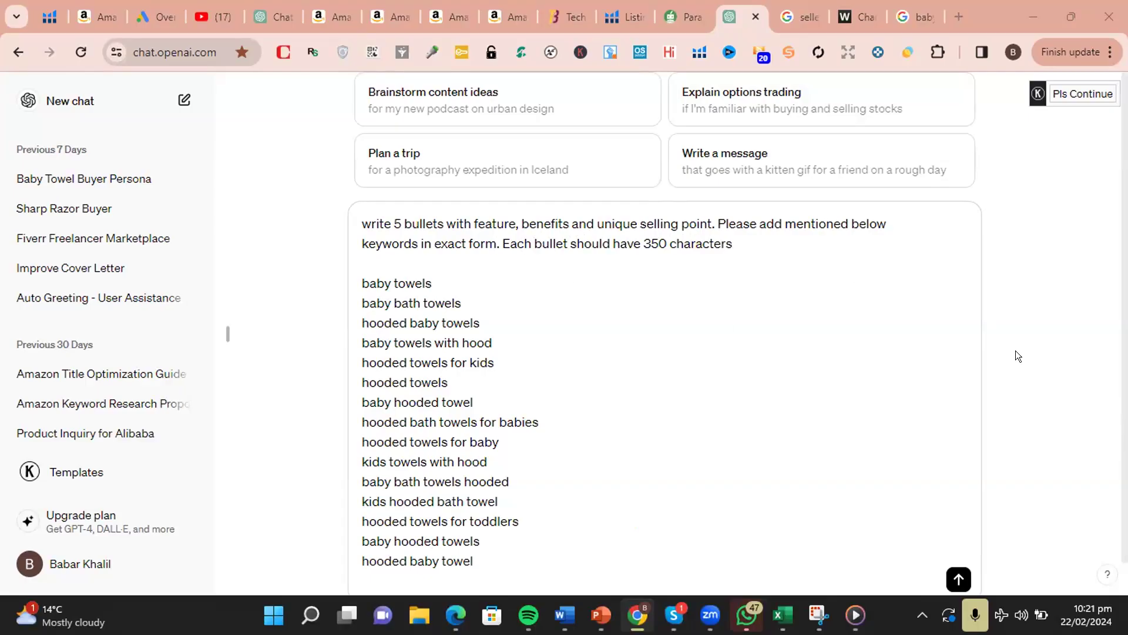
{"action": "left_click", "coordinate": [945, 575]}
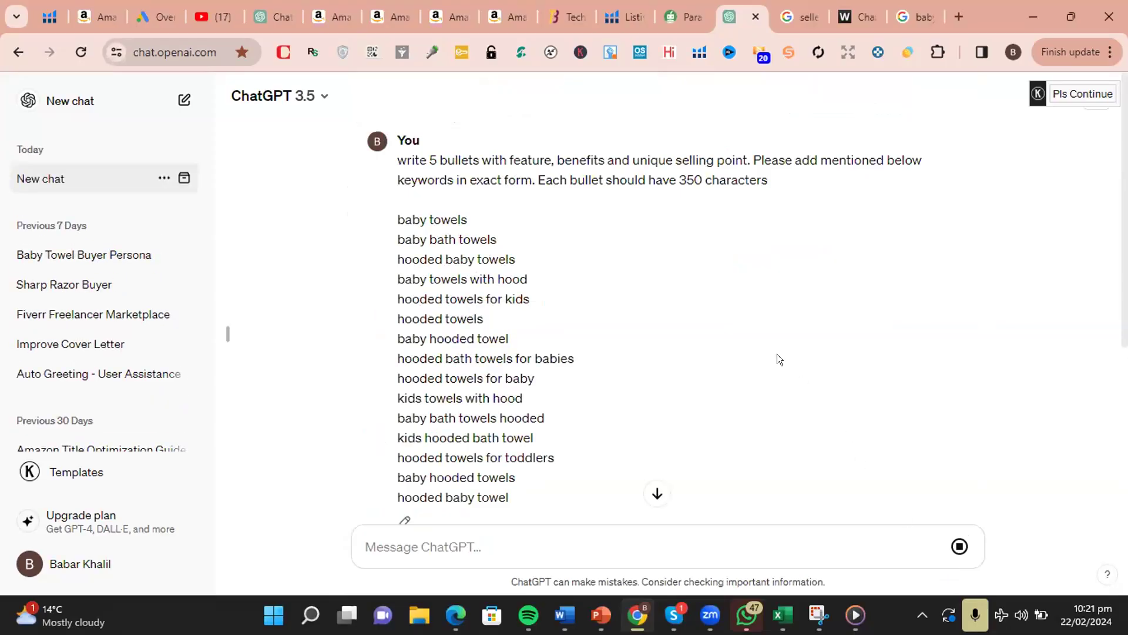
{"action": "scroll", "coordinate": [753, 337], "scroll_direction": "down", "scroll_amount": 5}
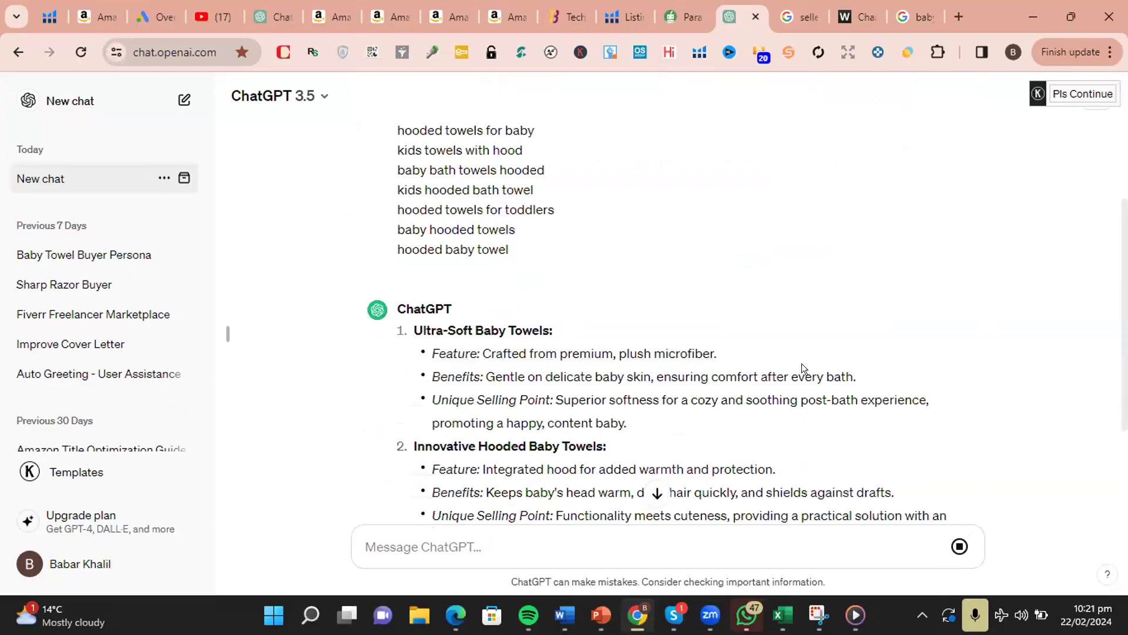
{"action": "scroll", "coordinate": [802, 367], "scroll_direction": "down", "scroll_amount": 3}
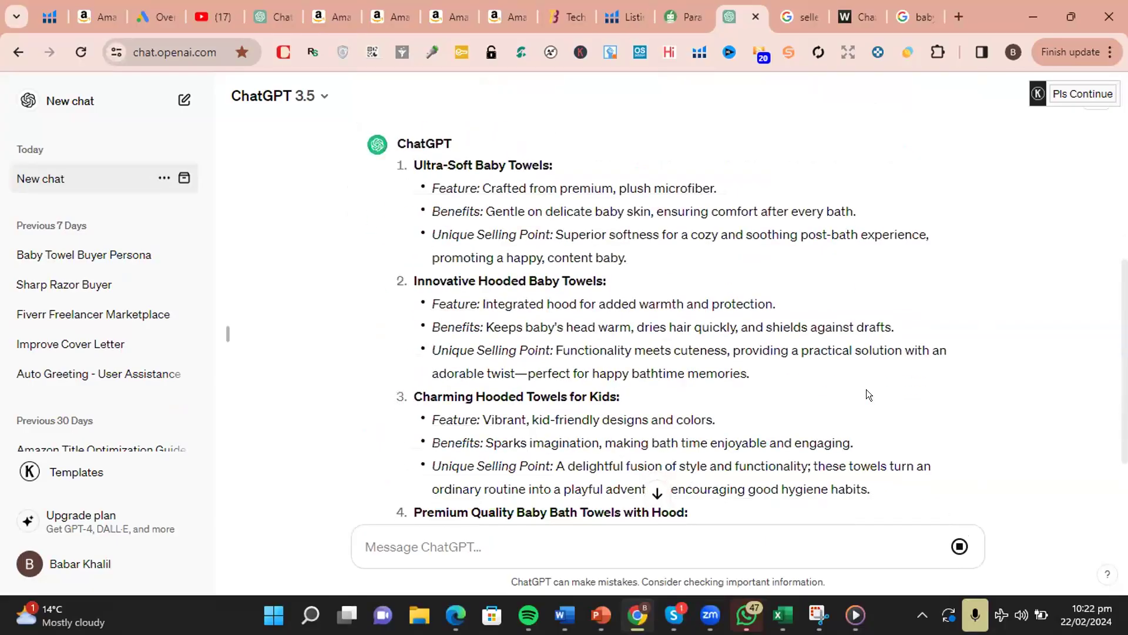
{"action": "scroll", "coordinate": [867, 389], "scroll_direction": "down", "scroll_amount": 1}
{"action": "scroll", "coordinate": [870, 394], "scroll_direction": "down", "scroll_amount": 3}
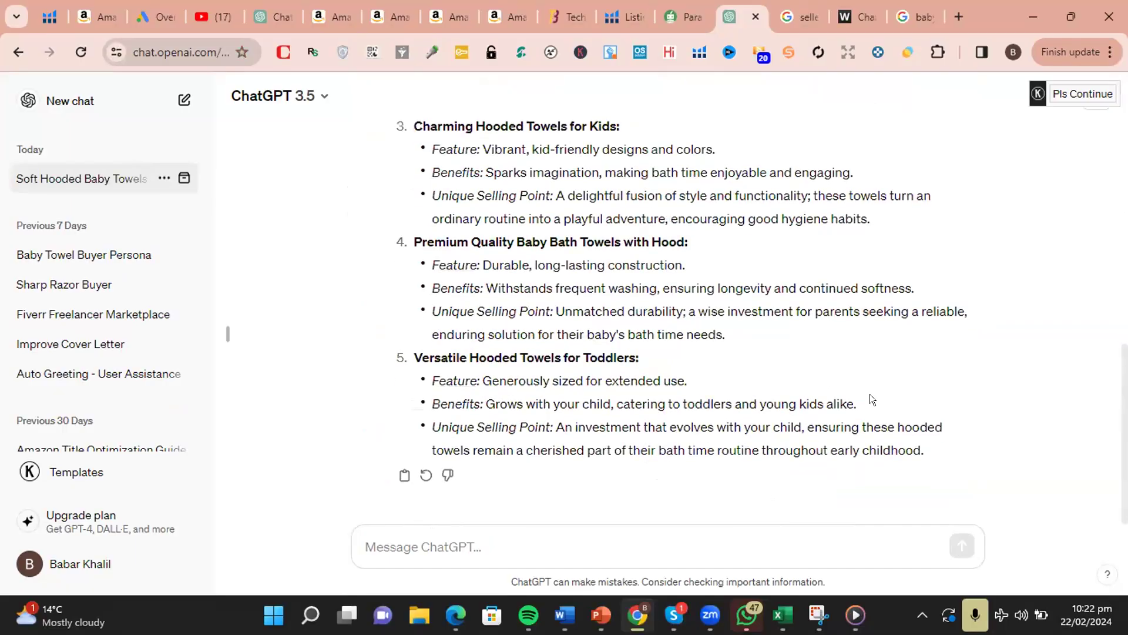
- Copy the previously sent five-bullet prompt together with its keyword list and paste it into a new ChatGPT message
{"action": "scroll", "coordinate": [870, 394], "scroll_direction": "up", "scroll_amount": 5}
{"action": "scroll", "coordinate": [871, 394], "scroll_direction": "up", "scroll_amount": 5}
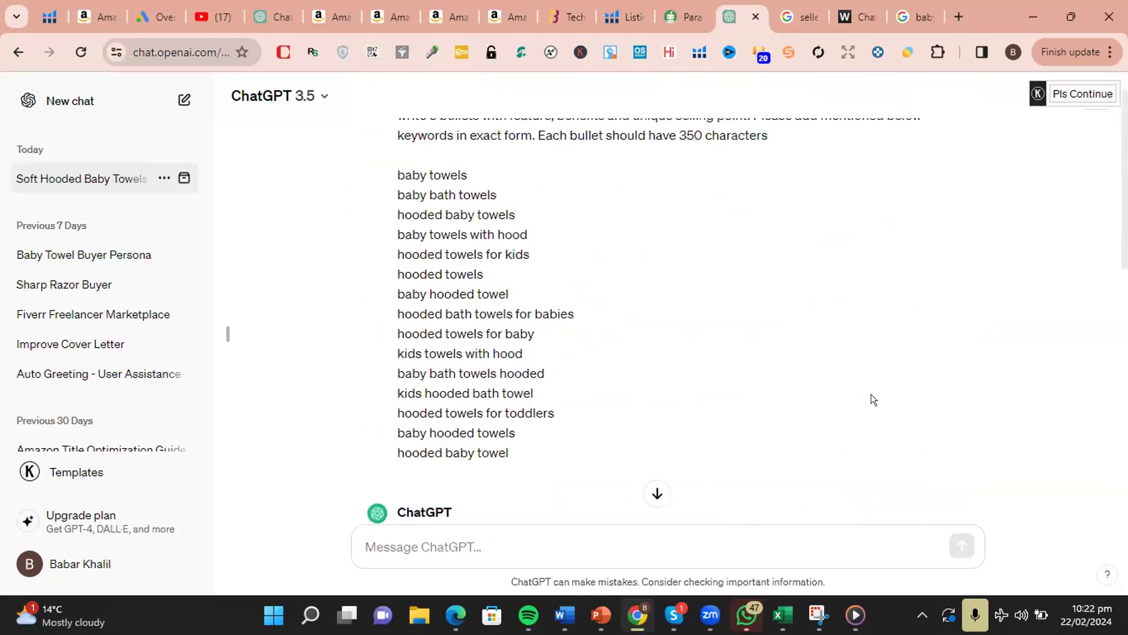
{"action": "scroll", "coordinate": [871, 394], "scroll_direction": "up", "scroll_amount": 1}
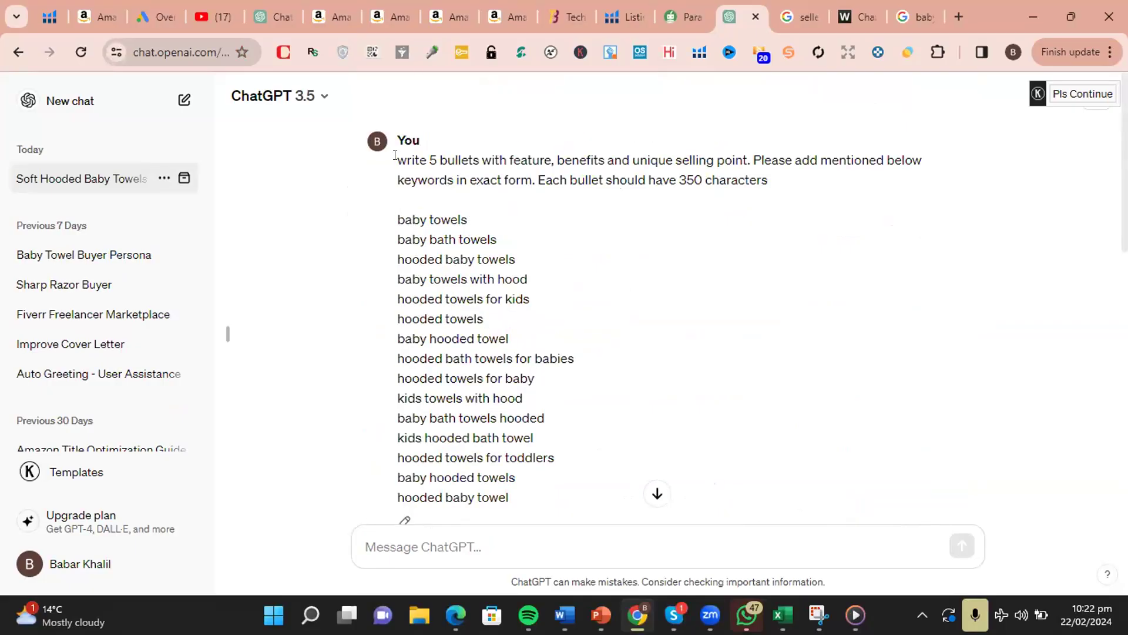
{"action": "left_click_drag", "start_coordinate": [395, 155], "coordinate": [588, 500]}
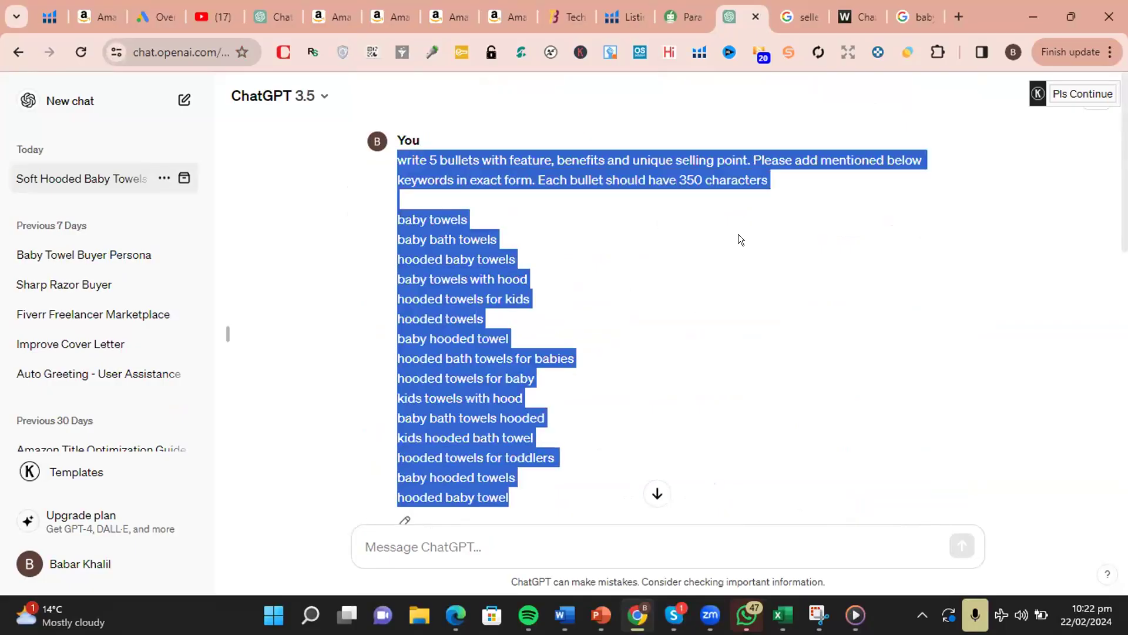
{"action": "left_click_drag", "start_coordinate": [738, 234], "coordinate": [693, 488]}
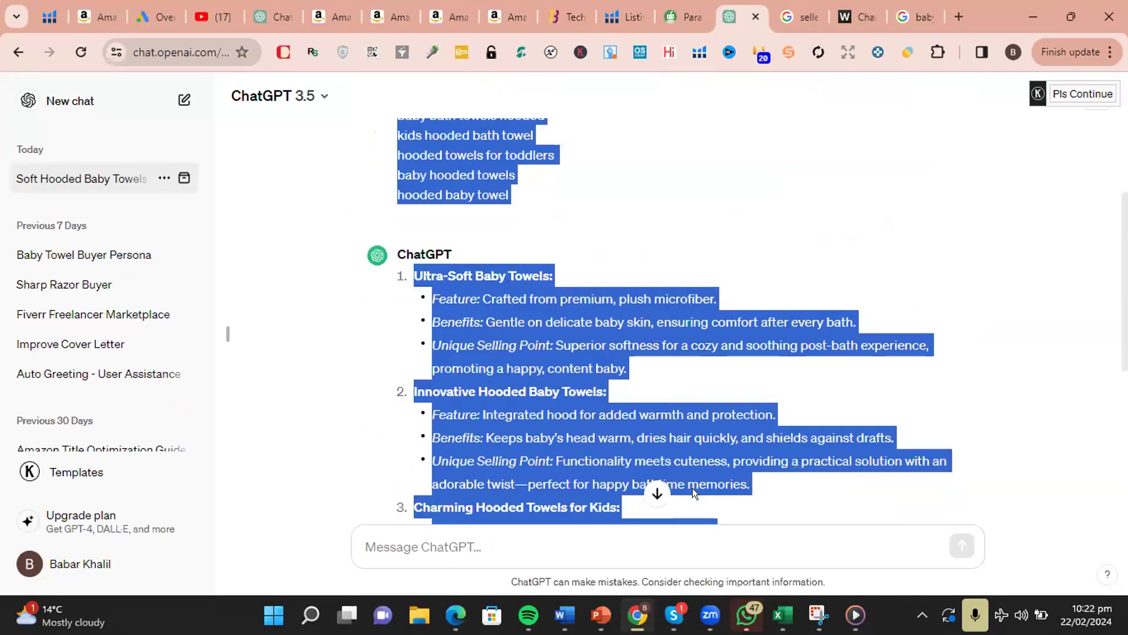
{"action": "left_click_drag", "start_coordinate": [632, 185], "coordinate": [827, 429]}
{"action": "right_click", "coordinate": [617, 179]}
{"action": "left_click", "coordinate": [670, 201]}
{"action": "scroll", "coordinate": [645, 548], "scroll_direction": "down", "scroll_amount": 3}
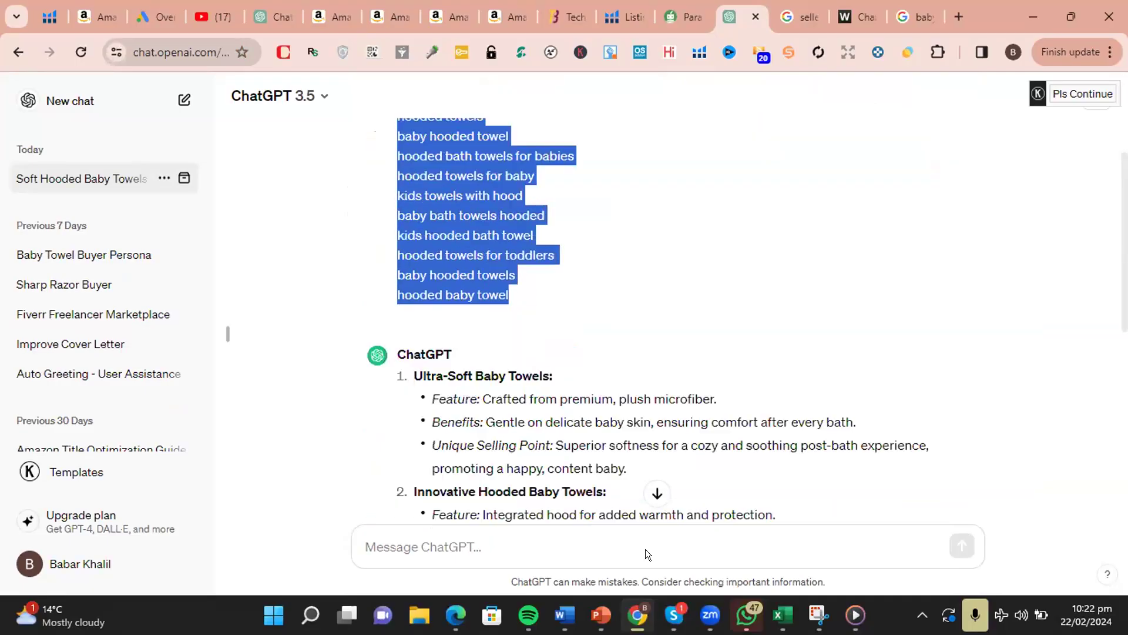
{"action": "scroll", "coordinate": [645, 549], "scroll_direction": "down", "scroll_amount": 5}
{"action": "left_click", "coordinate": [645, 549]}
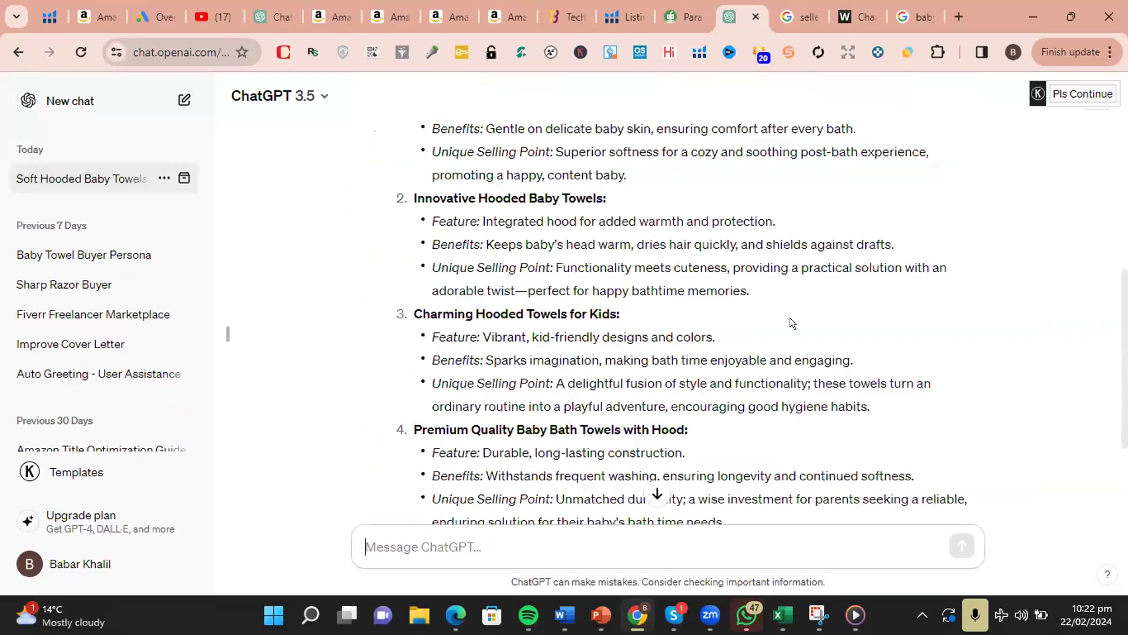
{"action": "key", "text": "ctrl+v"}
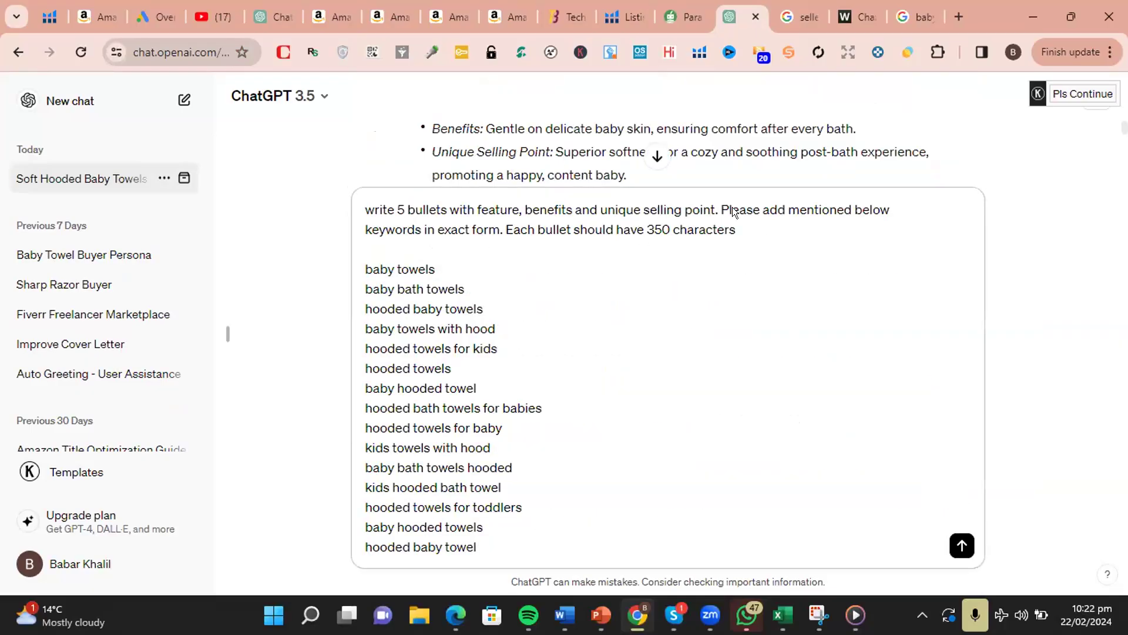
- Add "for amazon" after "unique selling point" in the pasted prompt, send it and read through the generated bullets
{"action": "type", "text": "for am"}
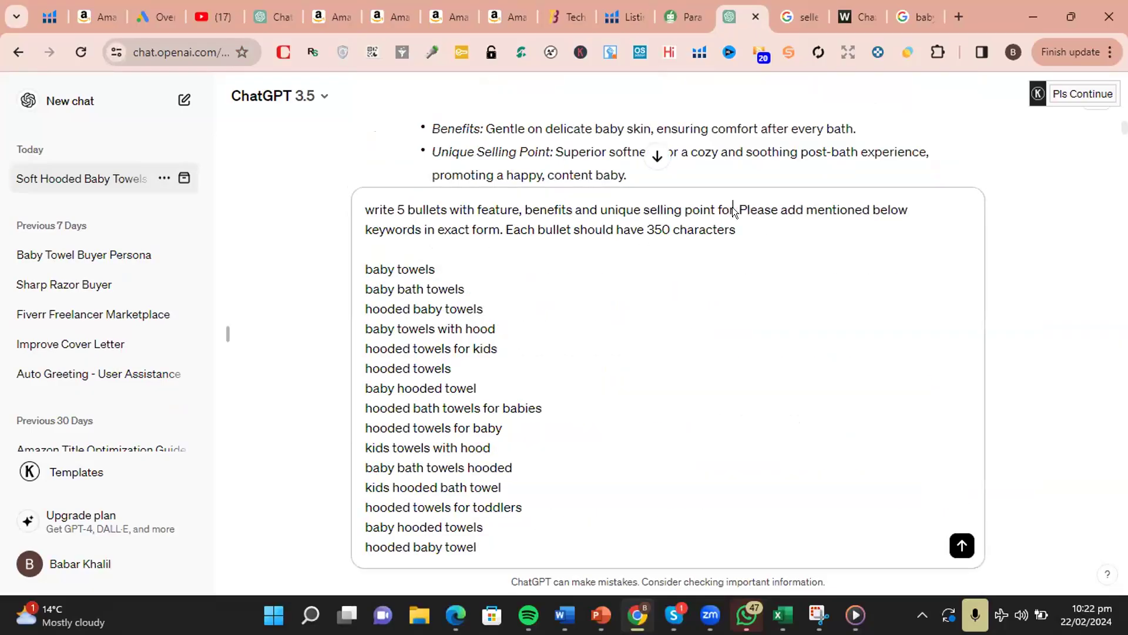
{"action": "type", "text": "azon"}
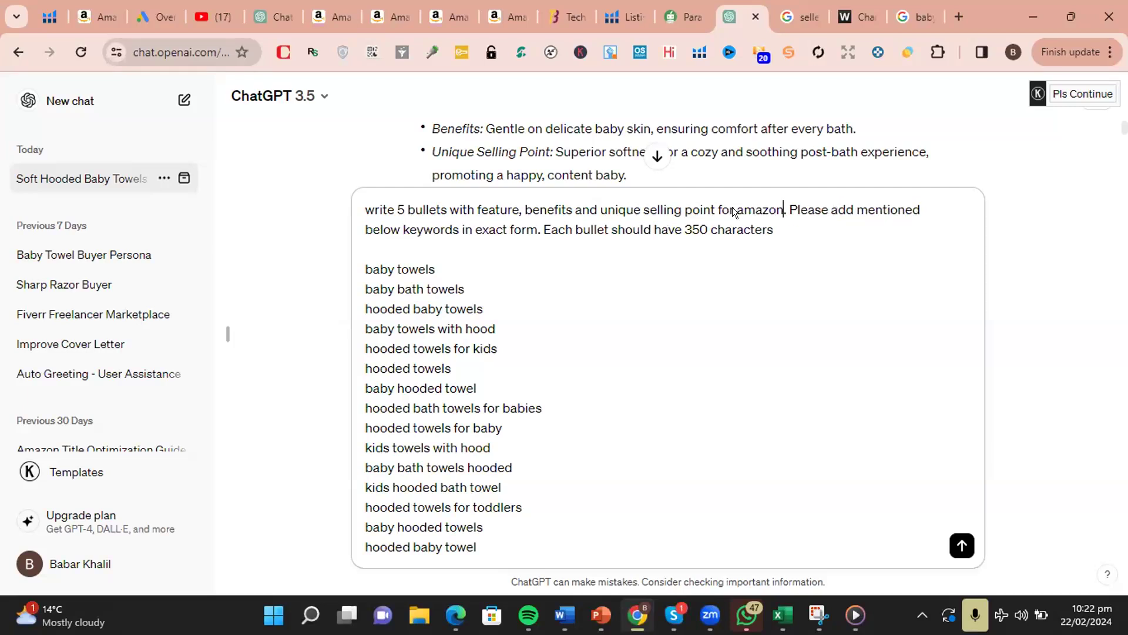
{"action": "key", "text": "Return"}
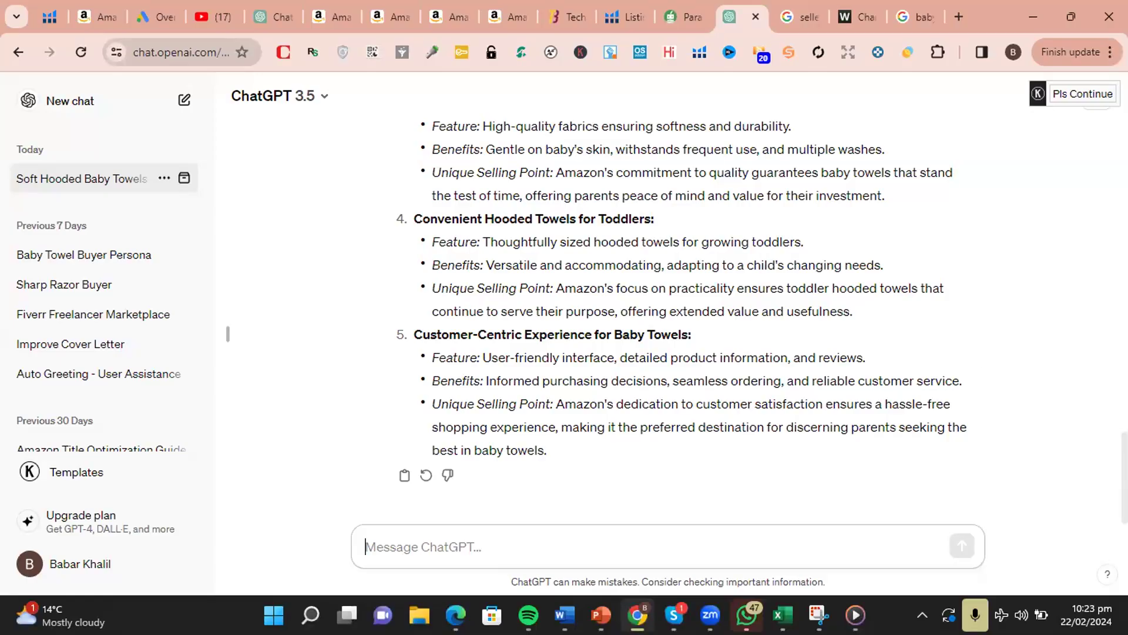
{"action": "scroll", "coordinate": [740, 250], "scroll_direction": "up", "scroll_amount": 5}
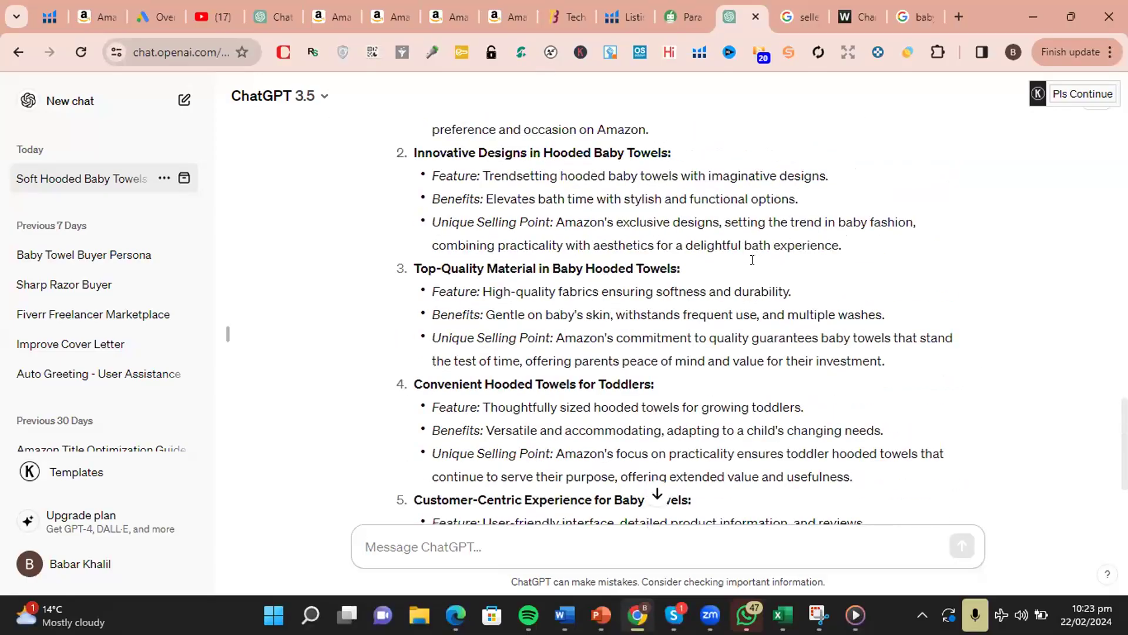
{"action": "scroll", "coordinate": [752, 259], "scroll_direction": "up", "scroll_amount": 10}
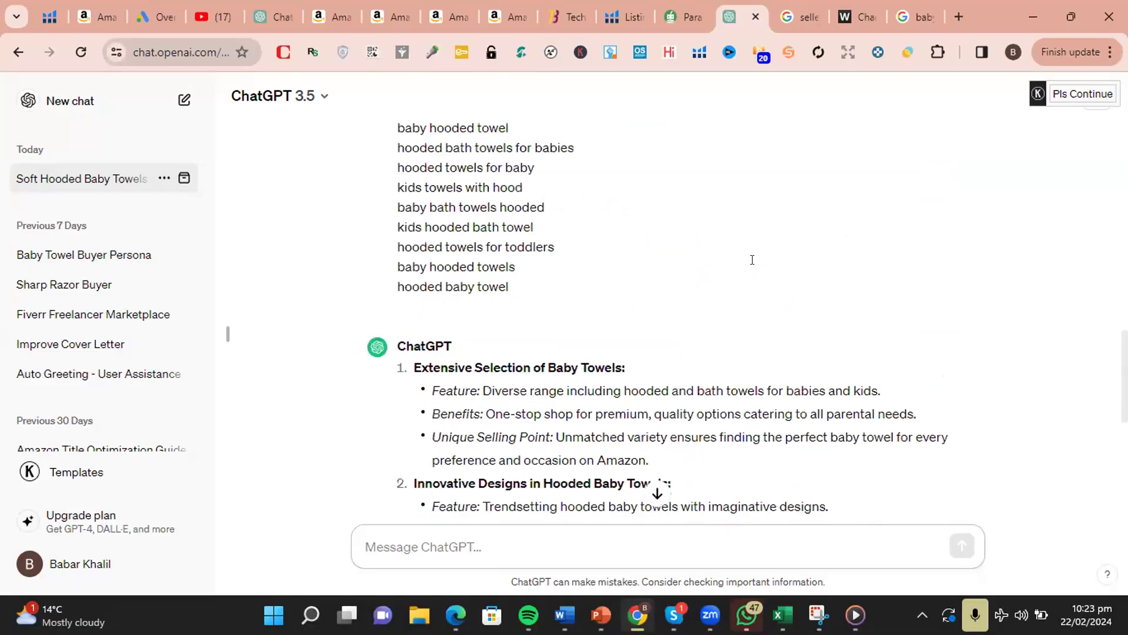
{"action": "scroll", "coordinate": [753, 259], "scroll_direction": "up", "scroll_amount": 2}
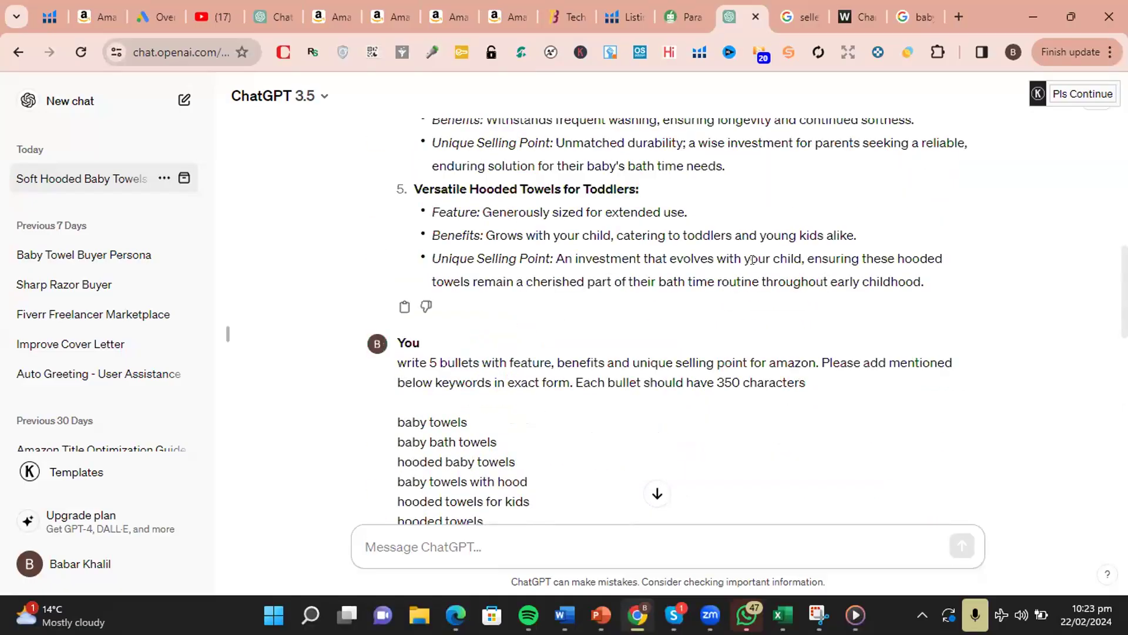
{"action": "scroll", "coordinate": [778, 408], "scroll_direction": "down", "scroll_amount": 4}
{"action": "scroll", "coordinate": [779, 408], "scroll_direction": "down", "scroll_amount": 5}
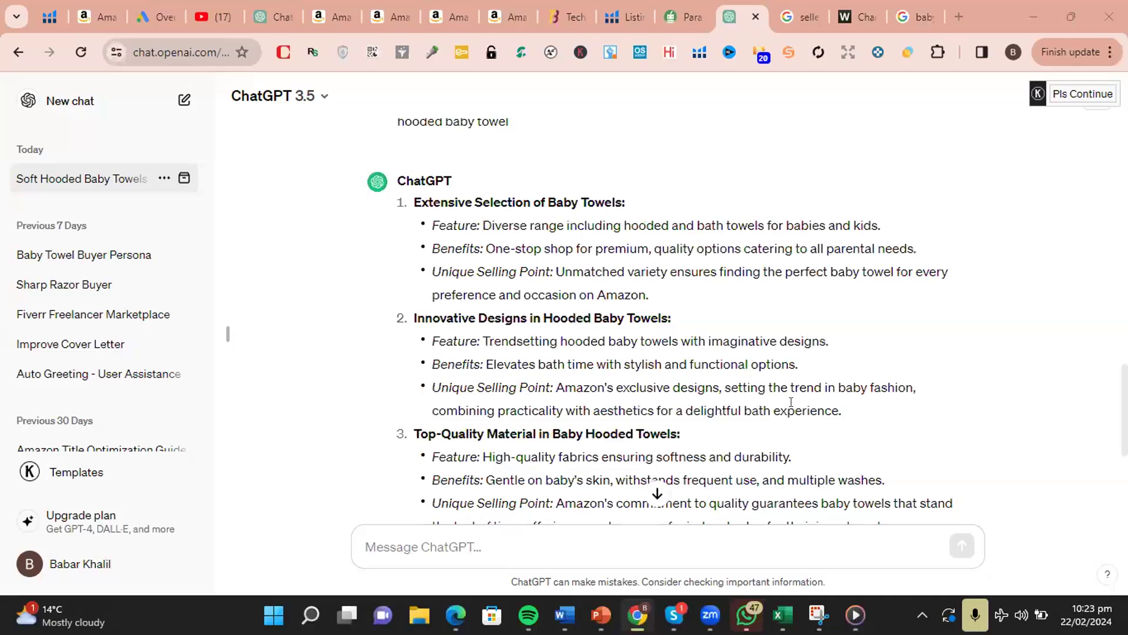
{"action": "scroll", "coordinate": [831, 393], "scroll_direction": "down", "scroll_amount": 5}
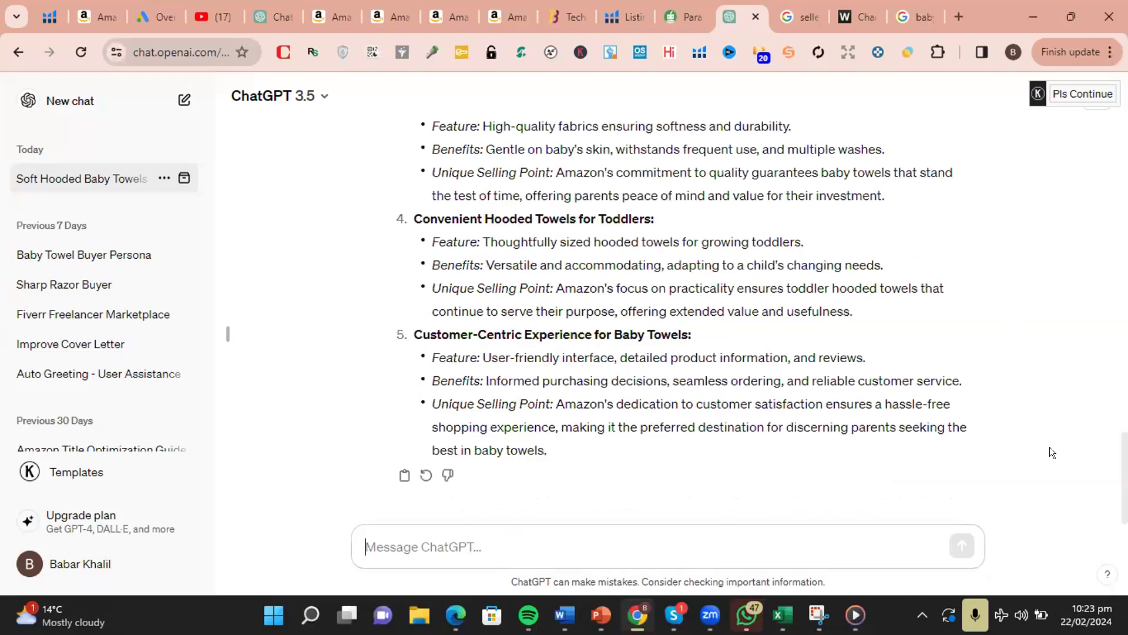
- Send ChatGPT the new prompt "write 5 bullets for baby hooded towel"
{"action": "type", "text": "wr"}
{"action": "key", "text": "BackSpace"}
{"action": "type", "text": "rite"}
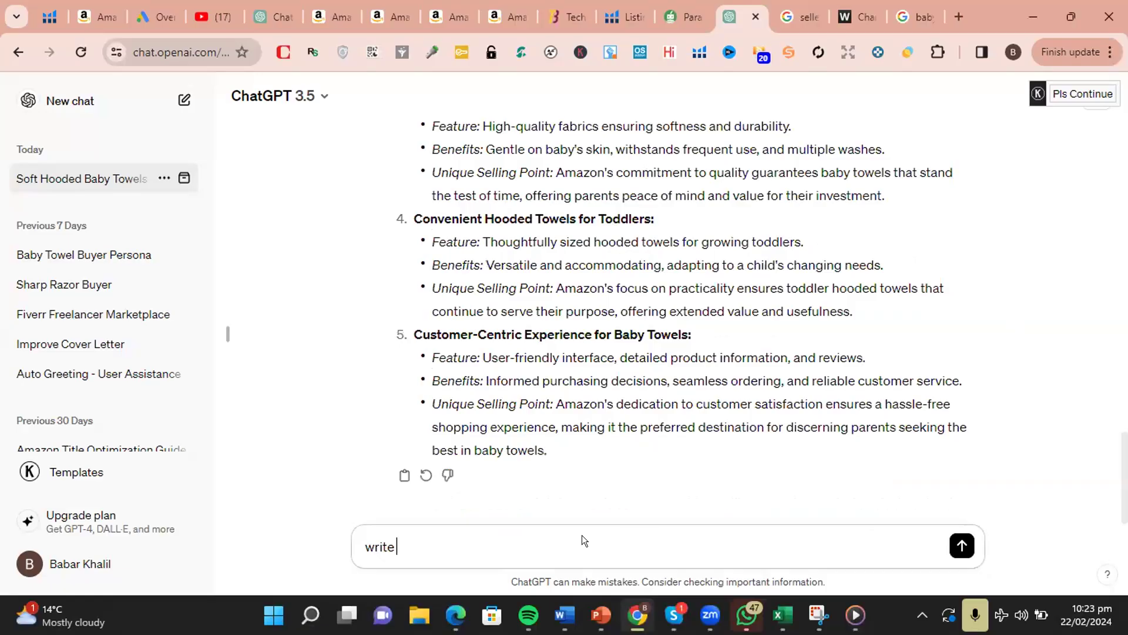
{"action": "type", "text": " 5 bullets for ba"}
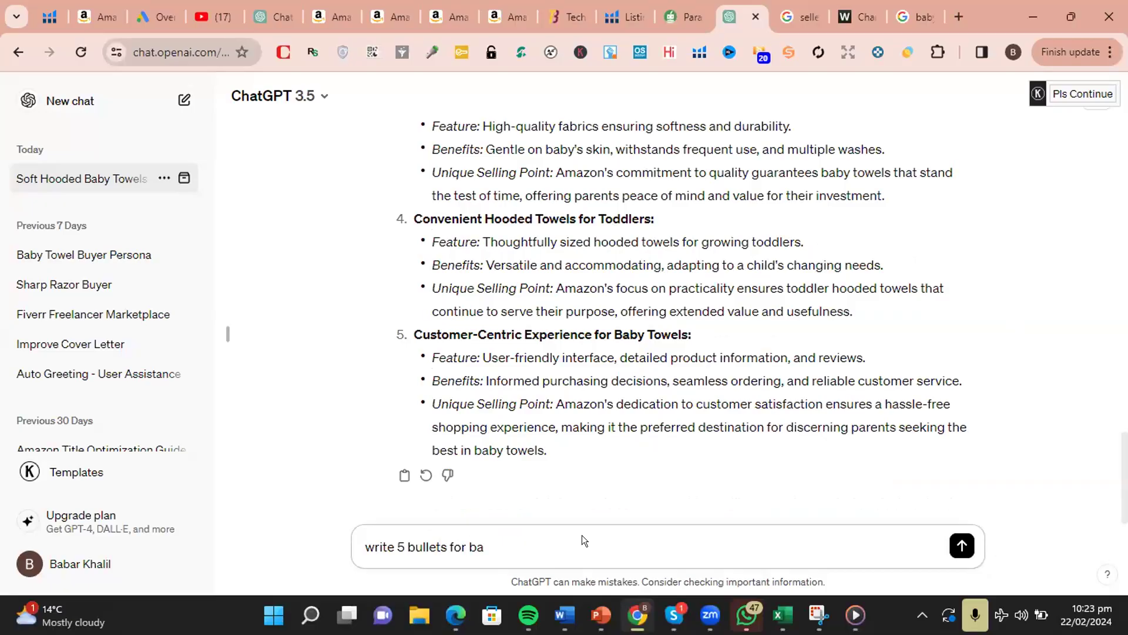
{"action": "type", "text": "by hooded towel"}
{"action": "key", "text": "Return"}
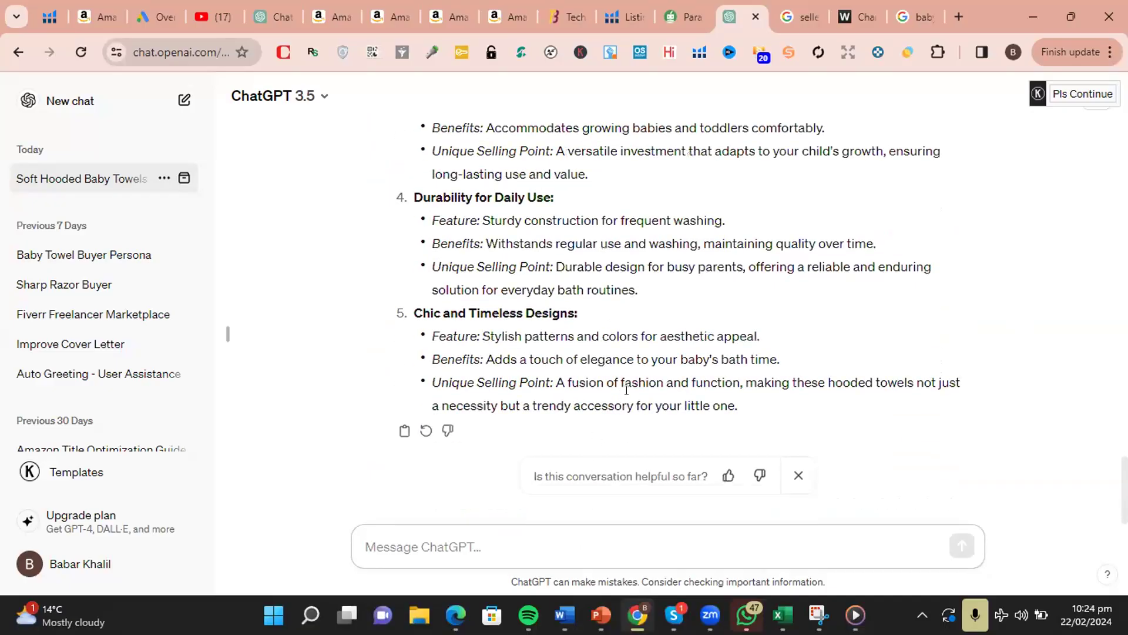
- Examine the feature, benefits and unique selling point of each bullet generated for the baby hooded towel
{"action": "scroll", "coordinate": [525, 327], "scroll_direction": "up", "scroll_amount": 10}
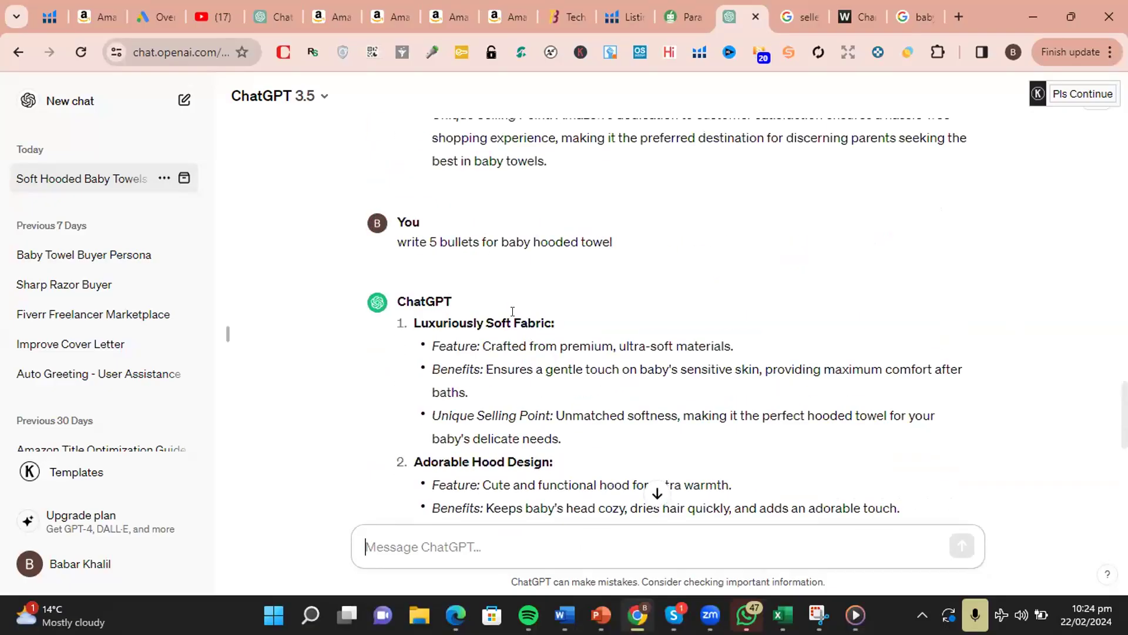
{"action": "scroll", "coordinate": [476, 342], "scroll_direction": "down", "scroll_amount": 1}
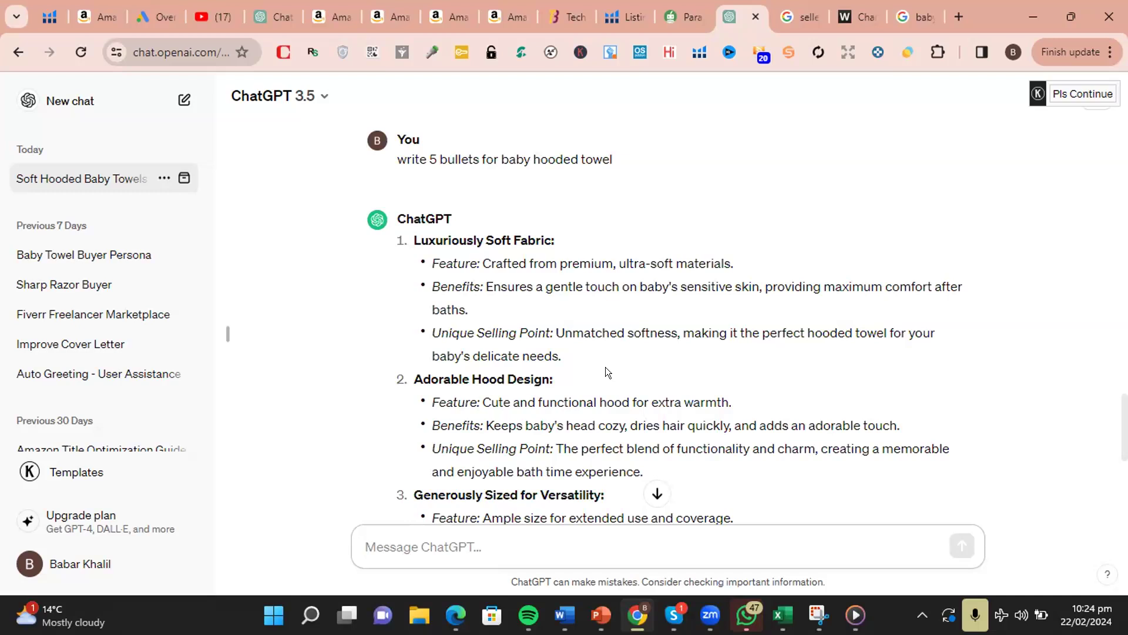
{"action": "scroll", "coordinate": [606, 368], "scroll_direction": "down", "scroll_amount": 1}
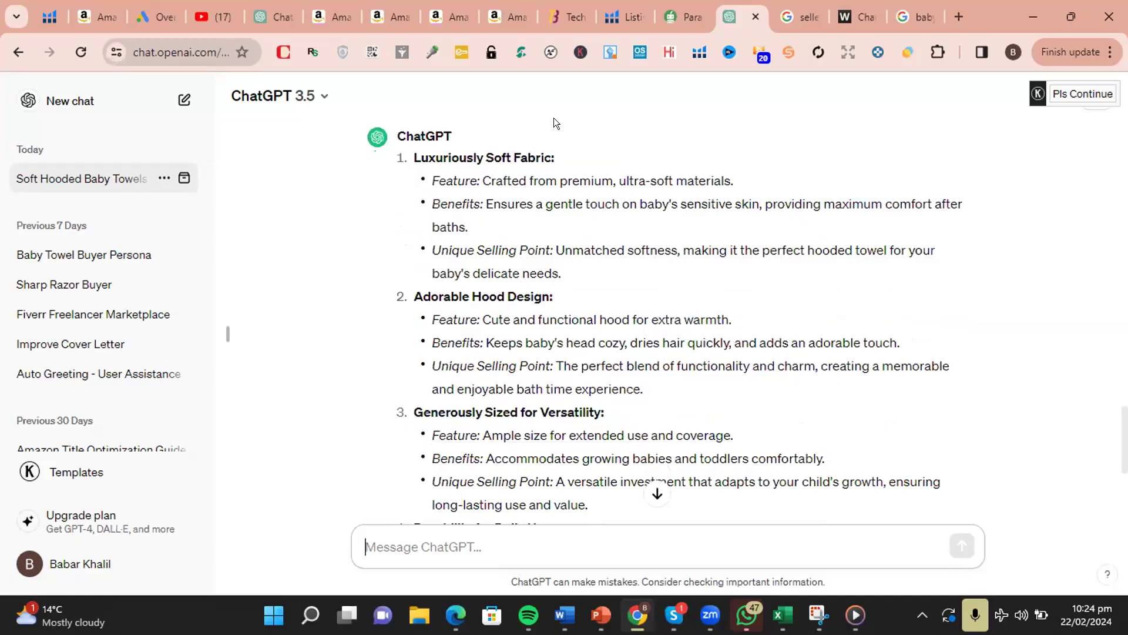
{"action": "scroll", "coordinate": [727, 250], "scroll_direction": "up", "scroll_amount": 1}
{"action": "scroll", "coordinate": [728, 251], "scroll_direction": "down", "scroll_amount": 2}
{"action": "scroll", "coordinate": [727, 250], "scroll_direction": "up", "scroll_amount": 2}
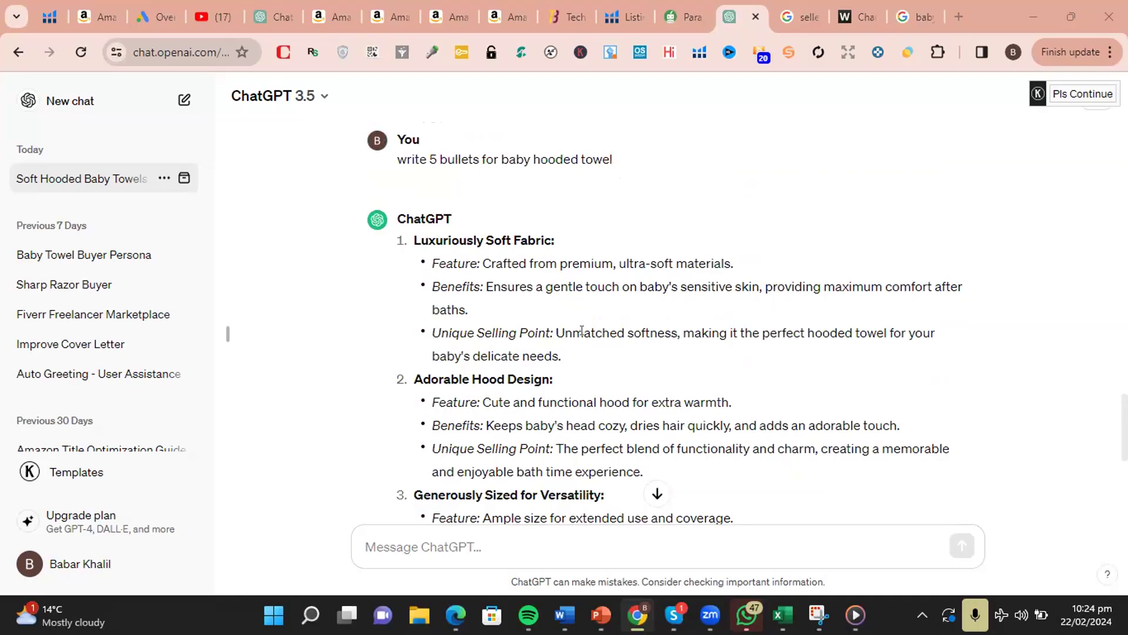
{"action": "scroll", "coordinate": [592, 332], "scroll_direction": "down", "scroll_amount": 4}
{"action": "scroll", "coordinate": [594, 336], "scroll_direction": "down", "scroll_amount": 1}
{"action": "scroll", "coordinate": [594, 336], "scroll_direction": "up", "scroll_amount": 7}
{"action": "scroll", "coordinate": [617, 336], "scroll_direction": "down", "scroll_amount": 1}
{"action": "scroll", "coordinate": [631, 336], "scroll_direction": "down", "scroll_amount": 3}
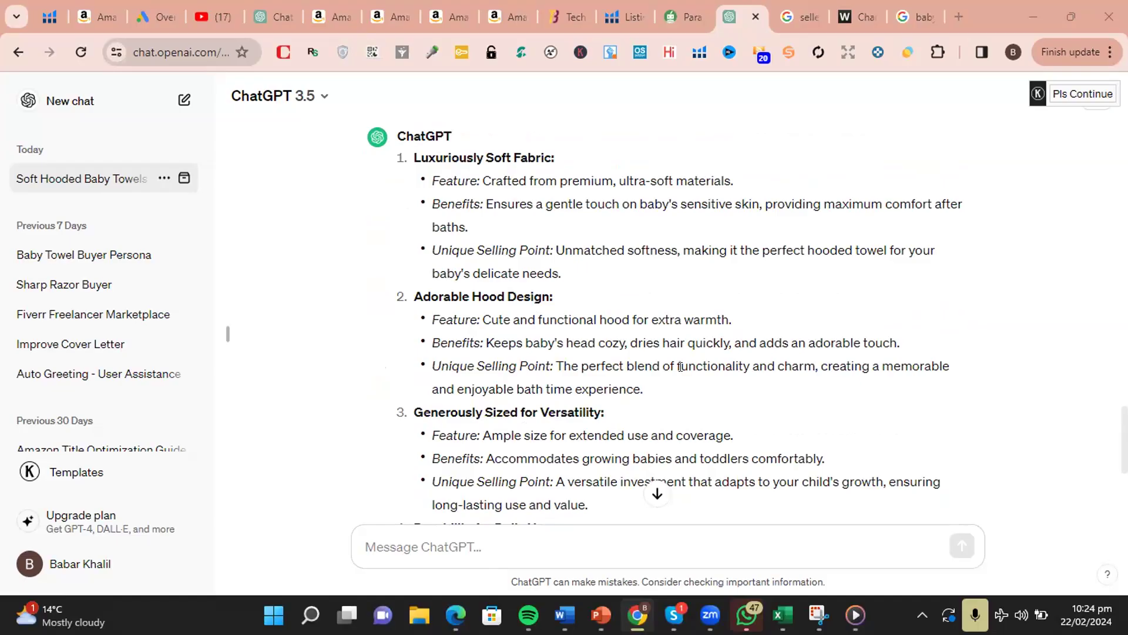
{"action": "scroll", "coordinate": [681, 367], "scroll_direction": "up", "scroll_amount": 2}
{"action": "scroll", "coordinate": [699, 383], "scroll_direction": "down", "scroll_amount": 2}
- Copy the first bullet's heading, "Luxuriously Soft Fabric:", from the latest ChatGPT answer
{"action": "left_click_drag", "start_coordinate": [554, 157], "coordinate": [407, 149]}
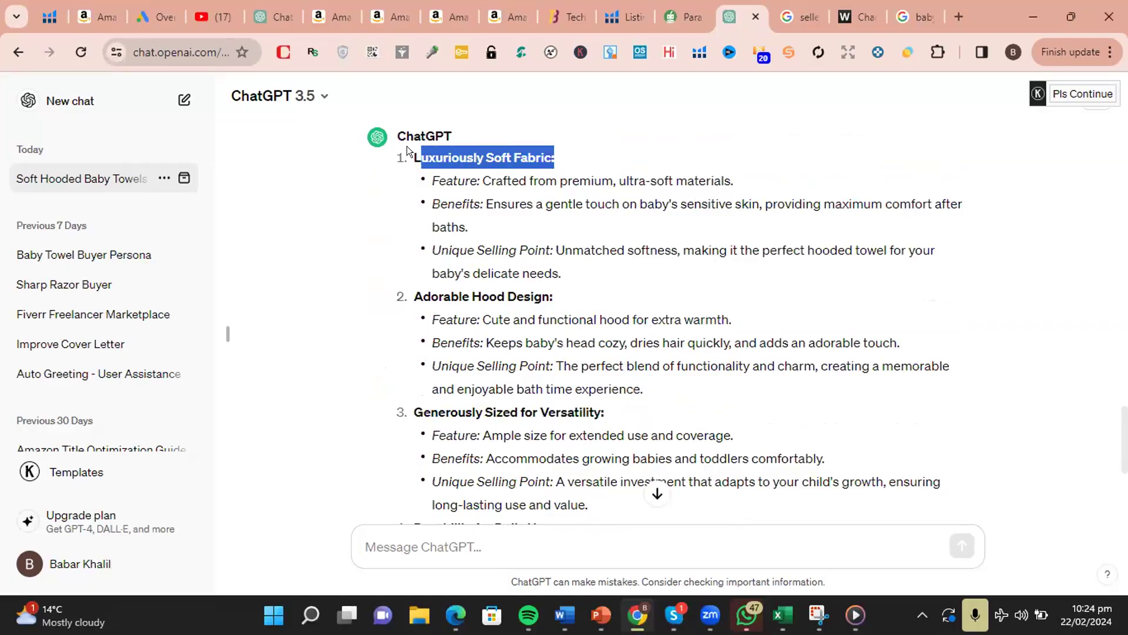
{"action": "right_click", "coordinate": [445, 159]}
{"action": "left_click", "coordinate": [462, 167]}
{"action": "mouse_move", "coordinate": [638, 614]}
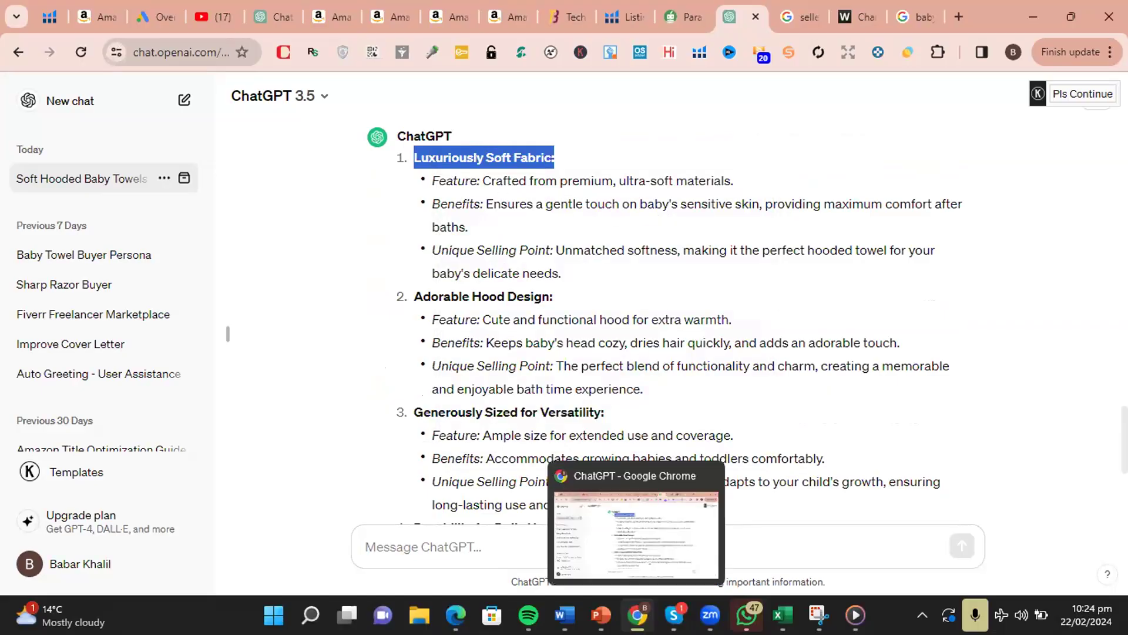
- Switch to the Word document and delete the competitor titles and the draft titles, keeping only the "Deer Hooded Baby Bath Towel" title
{"action": "left_click", "coordinate": [565, 614]}
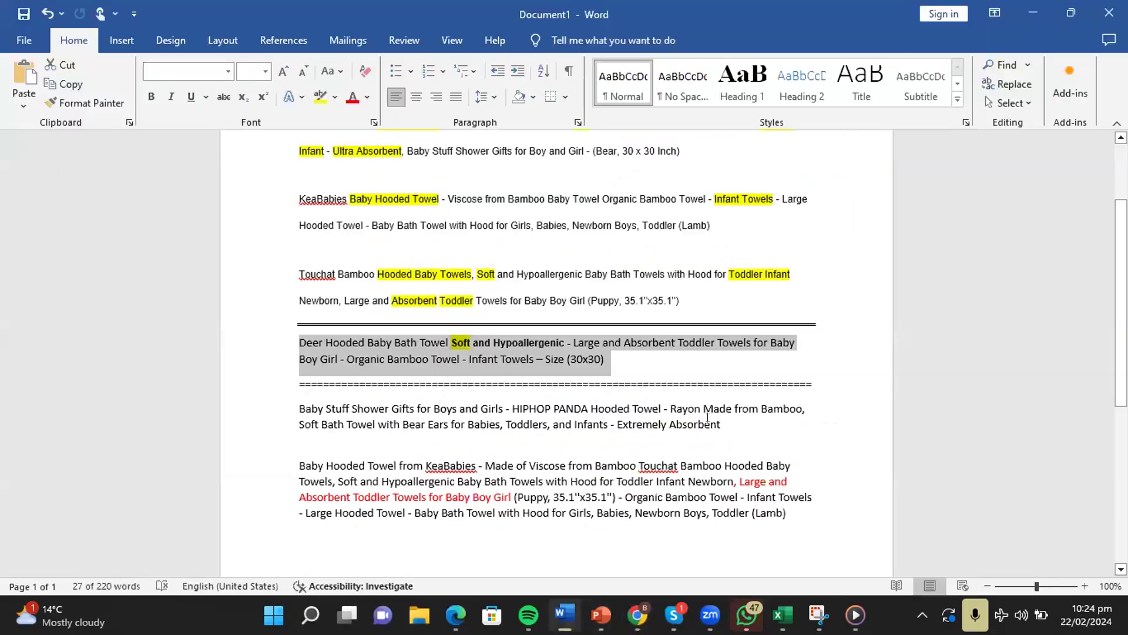
{"action": "scroll", "coordinate": [855, 421], "scroll_direction": "down", "scroll_amount": 2}
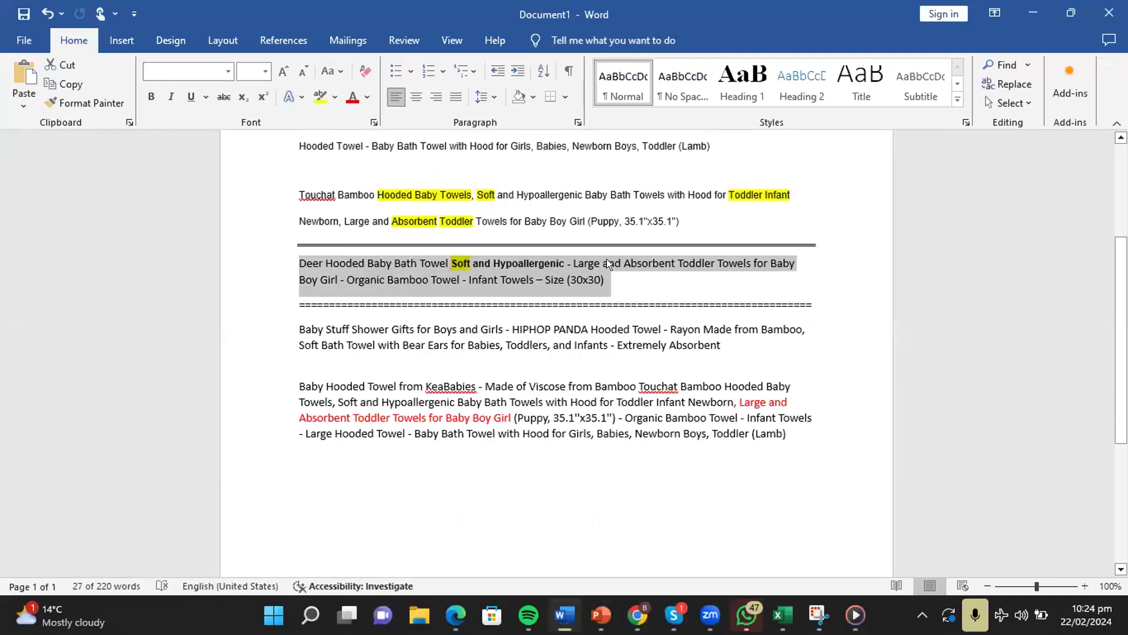
{"action": "left_click_drag", "start_coordinate": [787, 435], "coordinate": [305, 312]}
{"action": "key", "text": "Delete"}
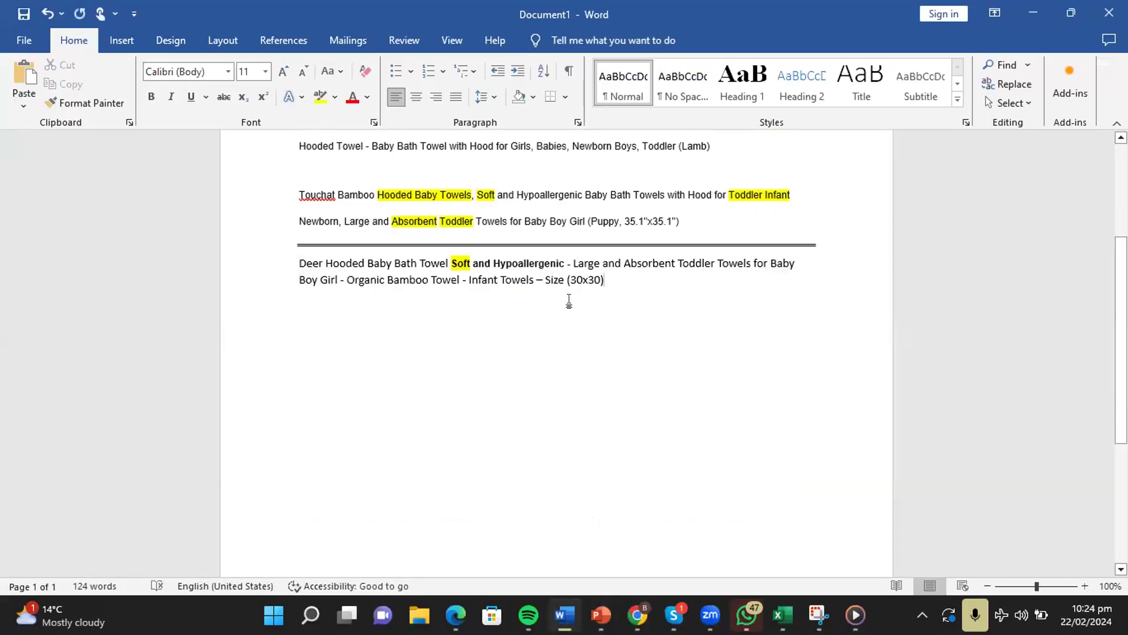
{"action": "scroll", "coordinate": [671, 260], "scroll_direction": "up", "scroll_amount": 1}
{"action": "left_click_drag", "start_coordinate": [672, 260], "coordinate": [208, 139]}
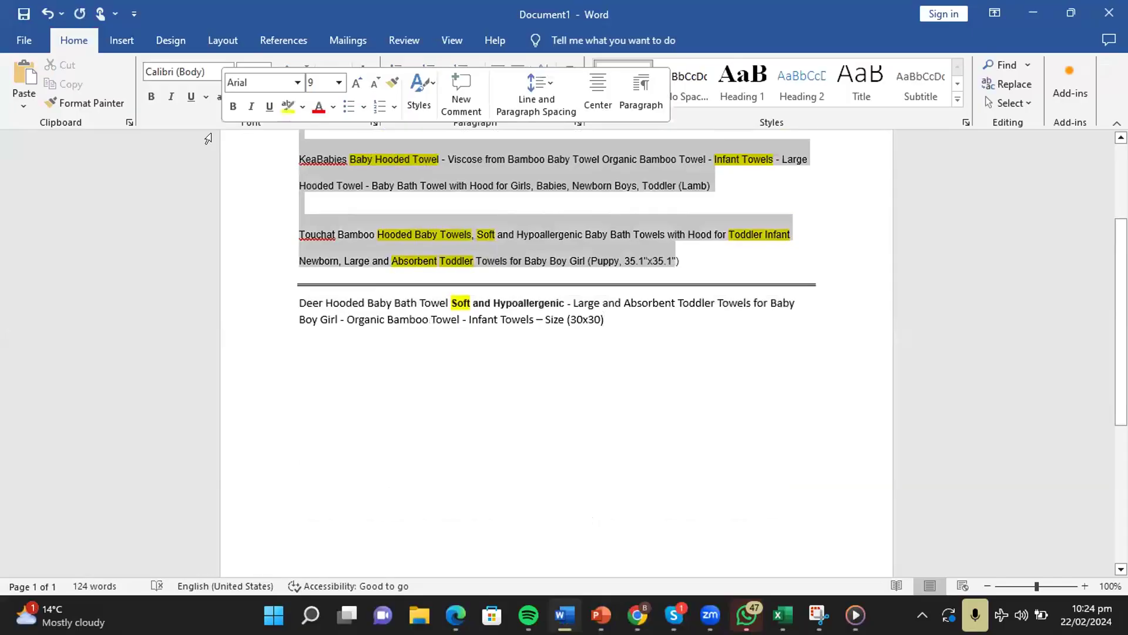
{"action": "key", "text": "Delete"}
{"action": "scroll", "coordinate": [337, 237], "scroll_direction": "up", "scroll_amount": 4}
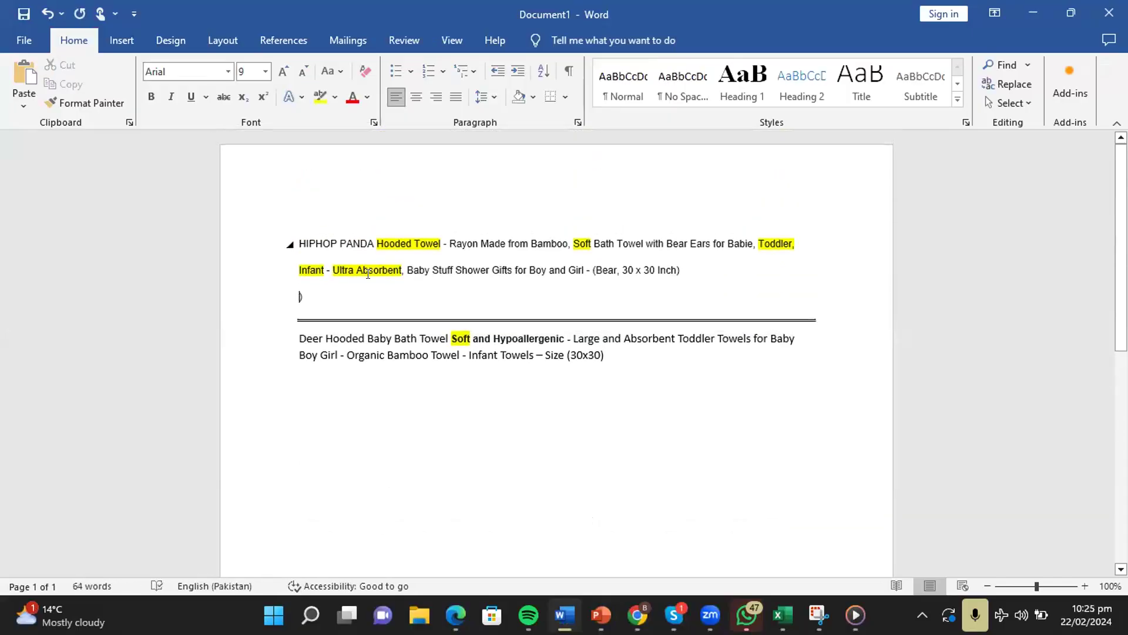
{"action": "left_click_drag", "start_coordinate": [298, 296], "coordinate": [247, 239]}
{"action": "key", "text": "Delete"}
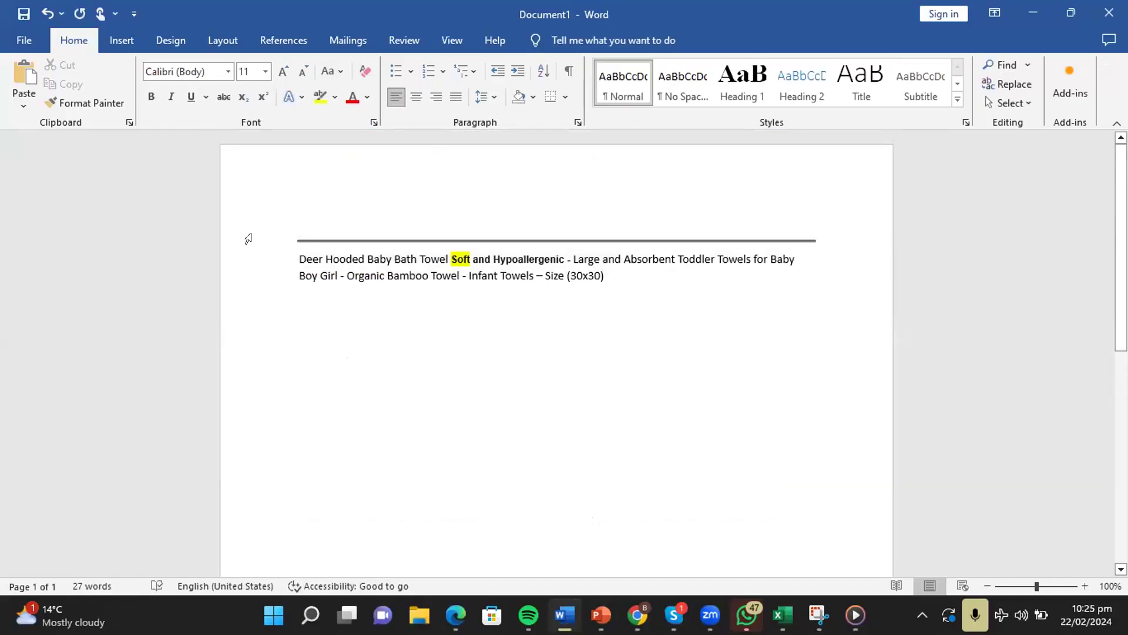
- Add a separator line of equals signs below the title and paste the copied "Luxuriously Soft Fabric:" heading beneath it, followed by a new line
{"action": "left_click_drag", "start_coordinate": [667, 277], "coordinate": [299, 231]}
{"action": "left_click", "coordinate": [641, 281]}
{"action": "key", "text": "Return"}
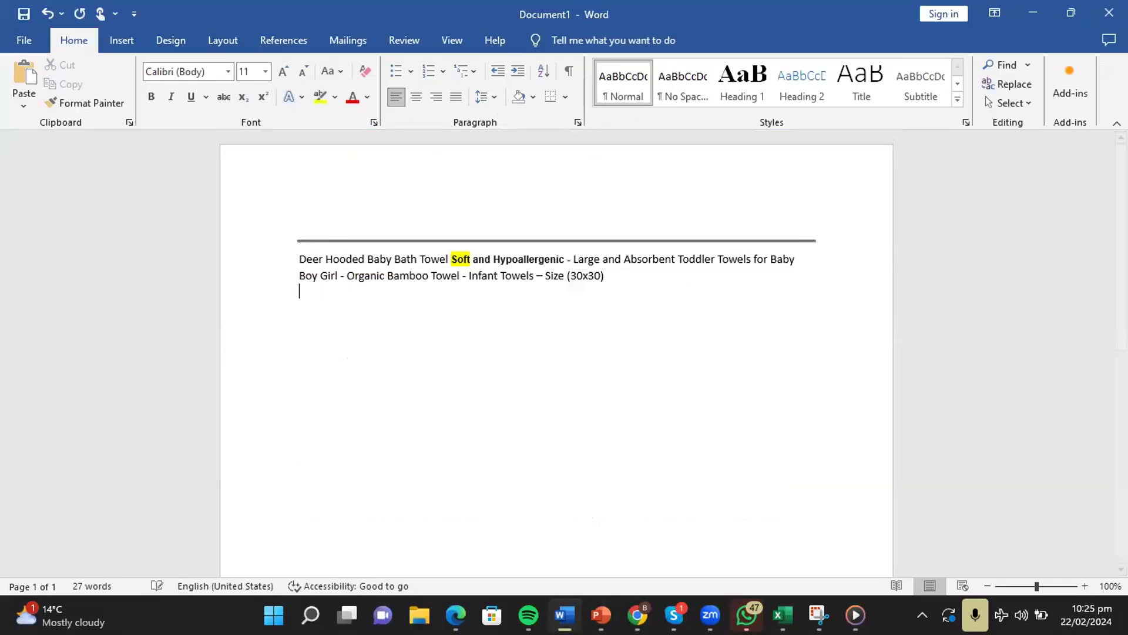
{"action": "type", "text": "===================================================================="}
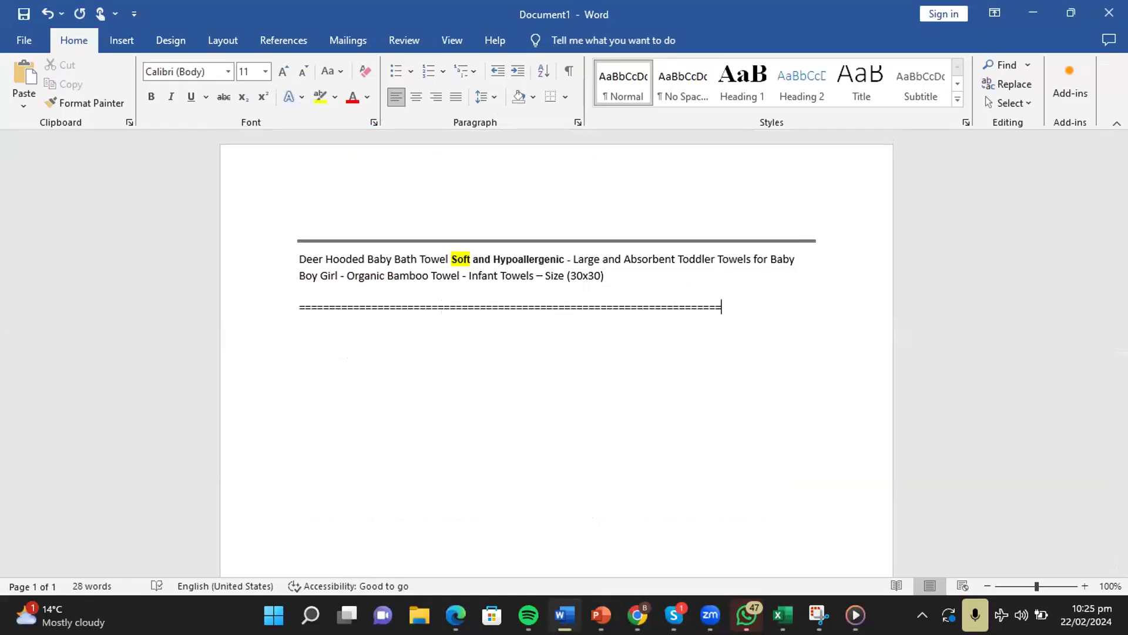
{"action": "key", "text": "Return"}
{"action": "key", "text": "ctrl+v"}
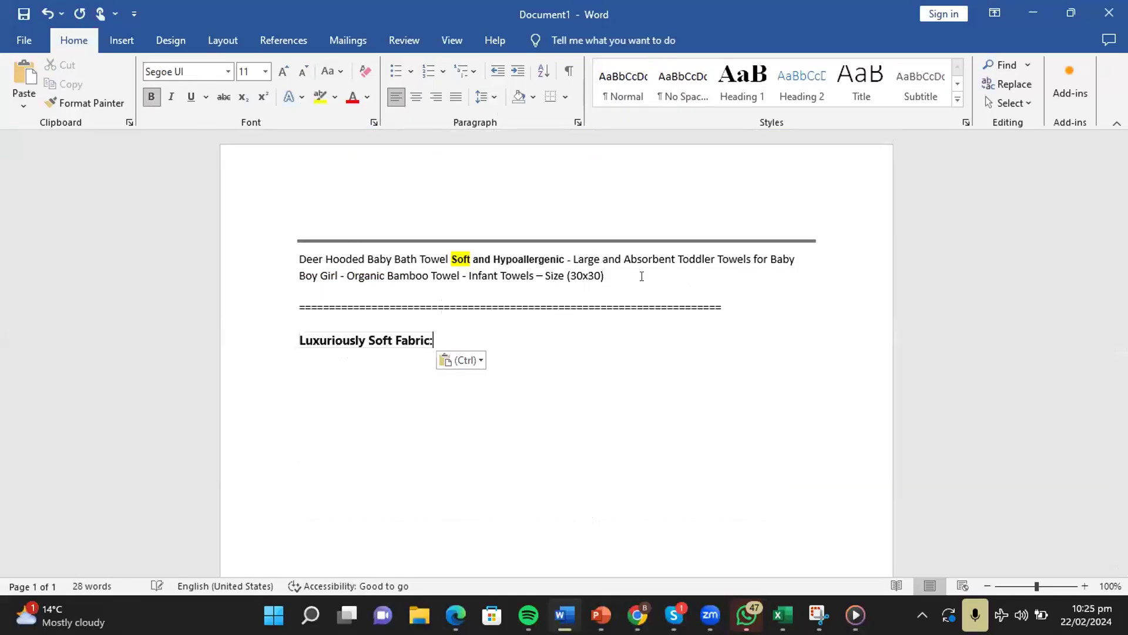
{"action": "key", "text": "Return"}
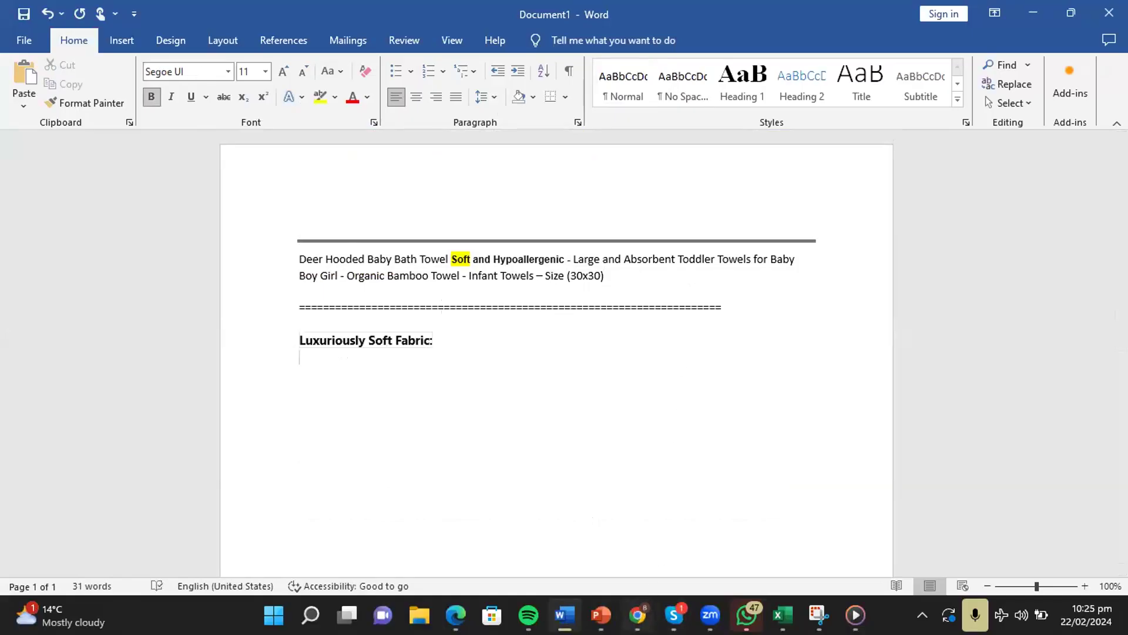
- Switch to ChatGPT and copy the second bullet's heading, "Adorable Hood Design:", from the latest answer
{"action": "left_click", "coordinate": [638, 614]}
{"action": "left_click", "coordinate": [633, 186]}
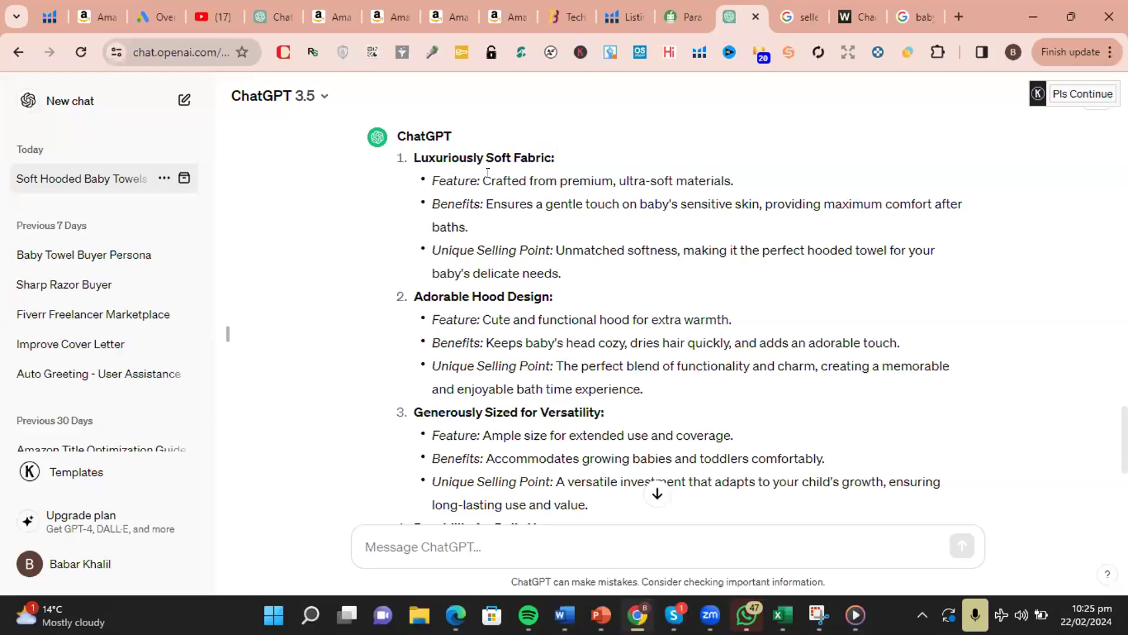
{"action": "left_click_drag", "start_coordinate": [482, 178], "coordinate": [977, 211]}
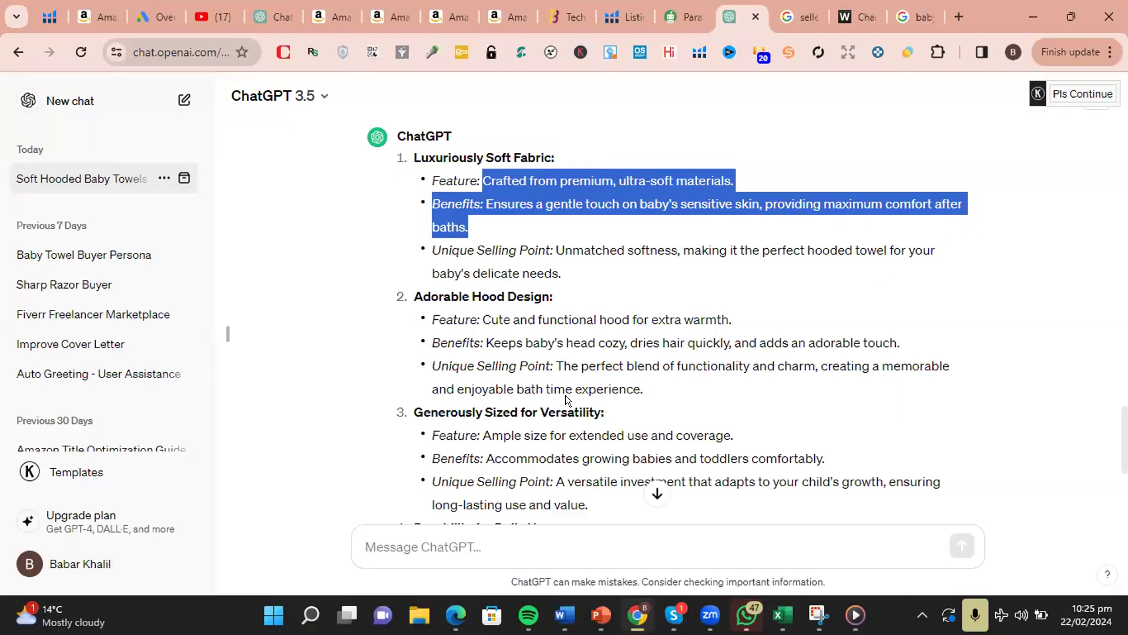
{"action": "scroll", "coordinate": [839, 395], "scroll_direction": "down", "scroll_amount": 6}
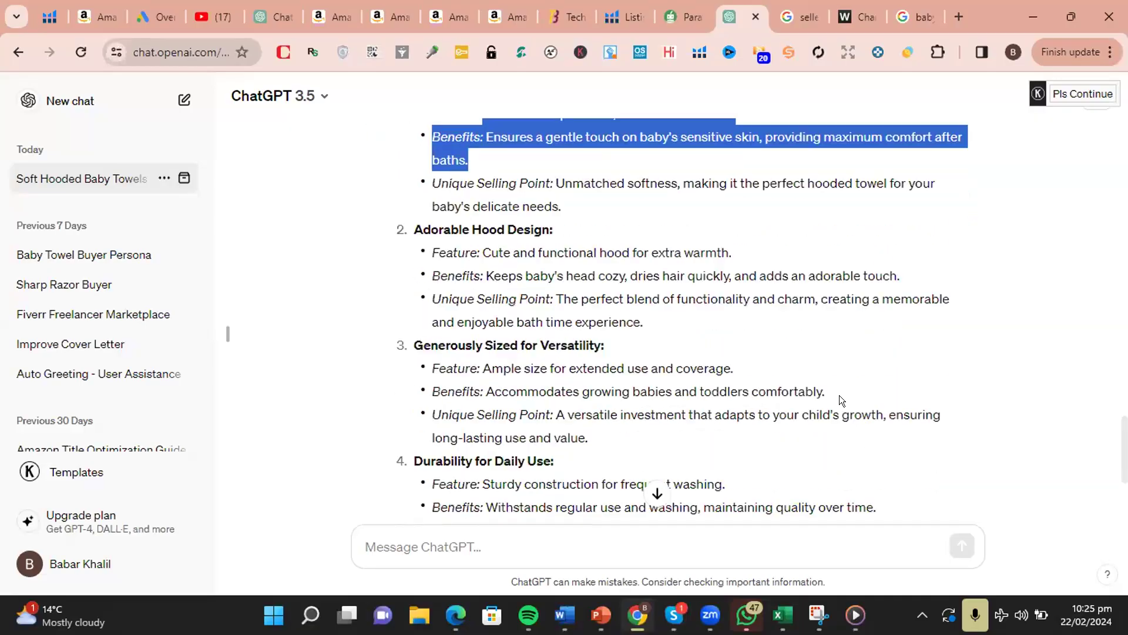
{"action": "scroll", "coordinate": [838, 397], "scroll_direction": "up", "scroll_amount": 5}
{"action": "scroll", "coordinate": [838, 398], "scroll_direction": "up", "scroll_amount": 1}
{"action": "left_click_drag", "start_coordinate": [553, 296], "coordinate": [409, 298]}
{"action": "key", "text": "ctrl+c"}
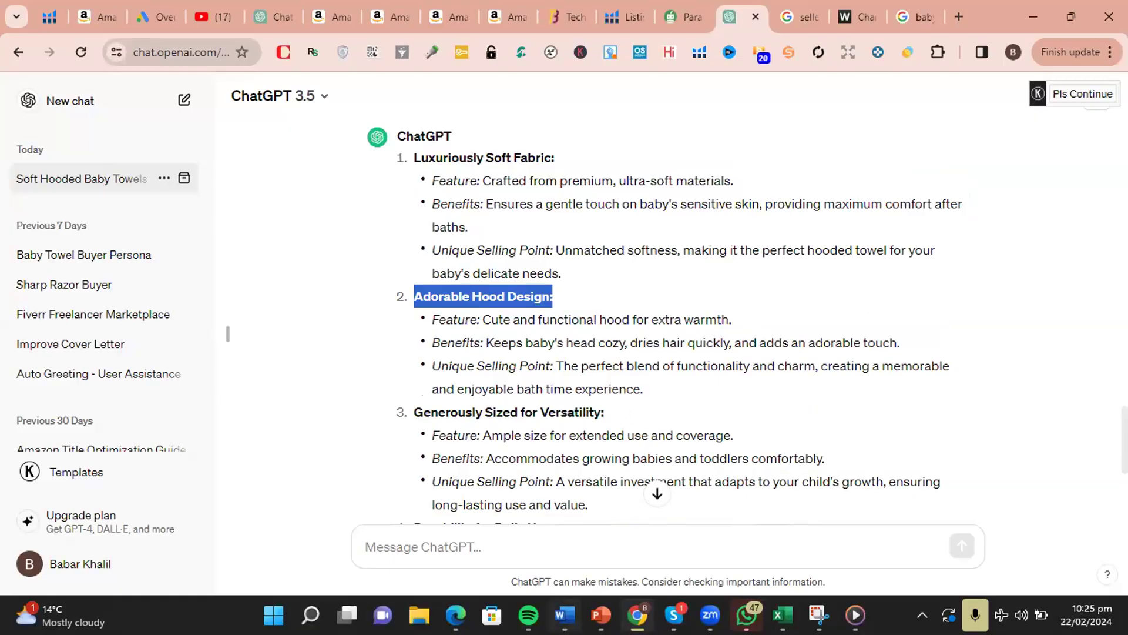
- Switch to the Word document and paste "Adorable Hood Design:" below the first heading, with blank lines before and after it
{"action": "left_click", "coordinate": [564, 614]}
{"action": "key", "text": "Return"}
{"action": "key", "text": "Return"}
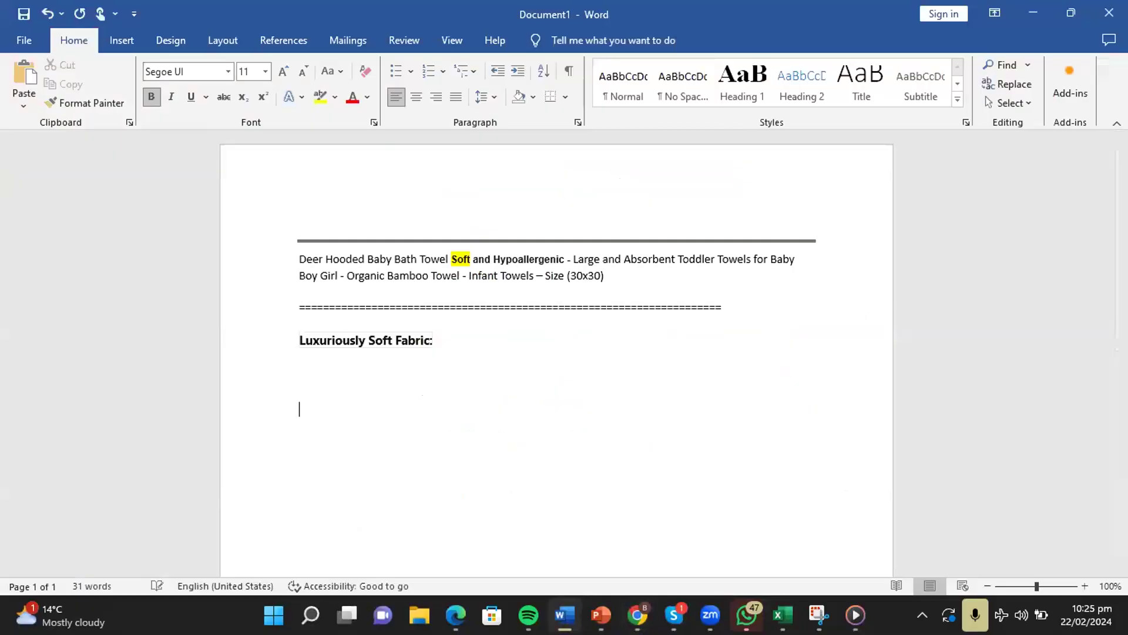
{"action": "key", "text": "ctrl+v"}
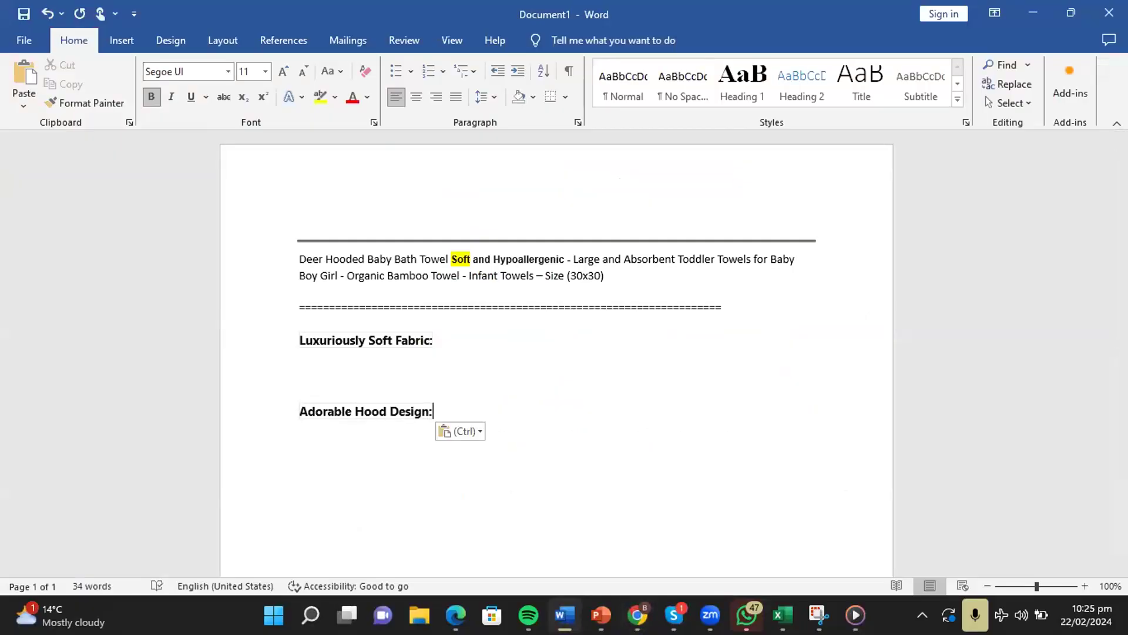
{"action": "key", "text": "Return"}
{"action": "key", "text": "Return"}
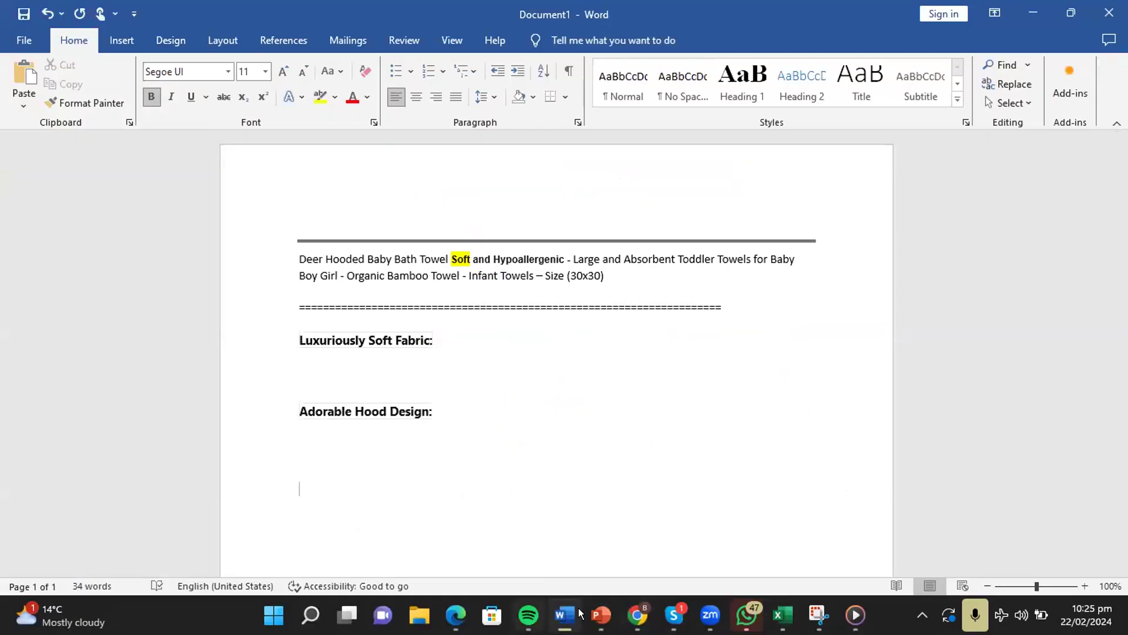
- Copy the "Generously Sized for Versatility:" heading from the ChatGPT answer and paste it below "Adorable Hood Design:" in Word
{"action": "mouse_move", "coordinate": [782, 615]}
{"action": "left_click", "coordinate": [629, 614]}
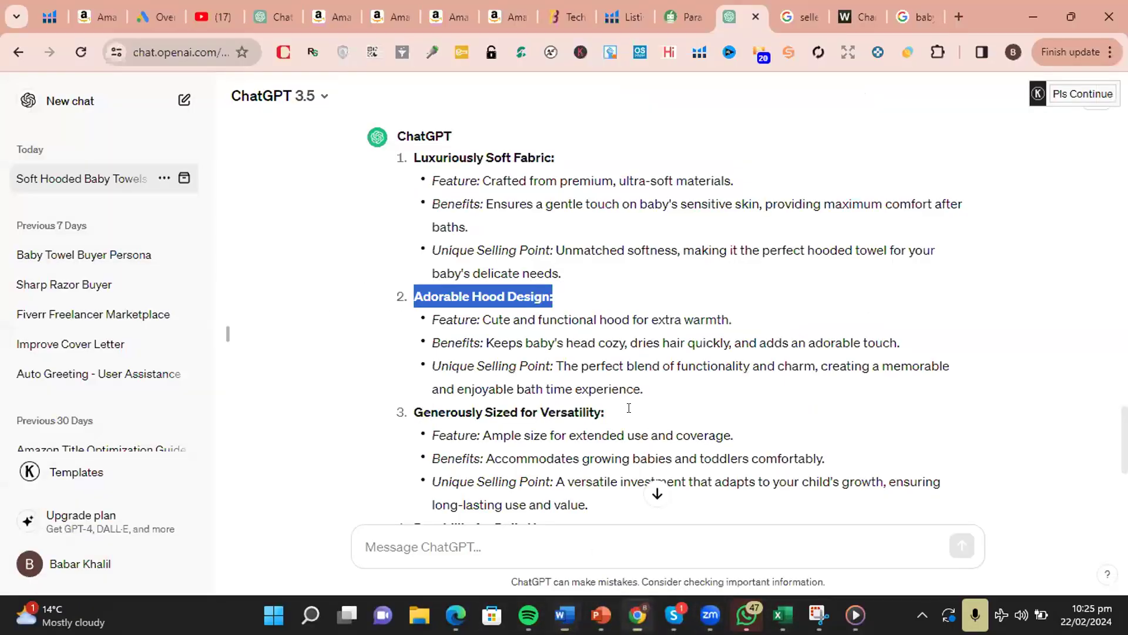
{"action": "triple_click", "coordinate": [416, 412]}
{"action": "key", "text": "ctrl+c"}
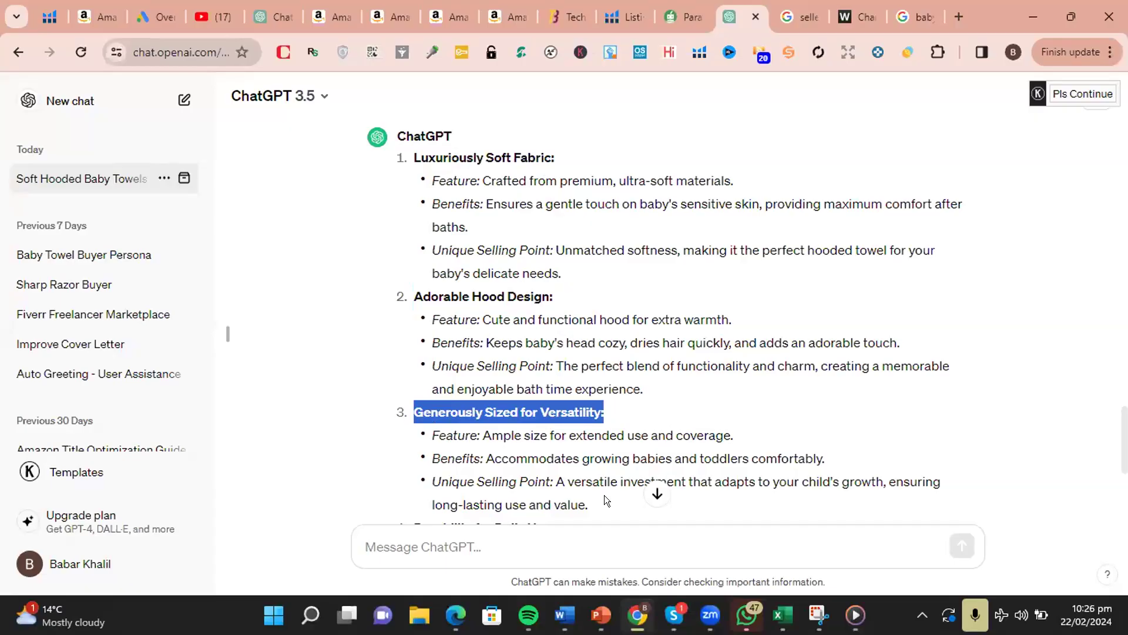
{"action": "mouse_move", "coordinate": [528, 615]}
{"action": "left_click", "coordinate": [564, 615]}
{"action": "key", "text": "ctrl+v"}
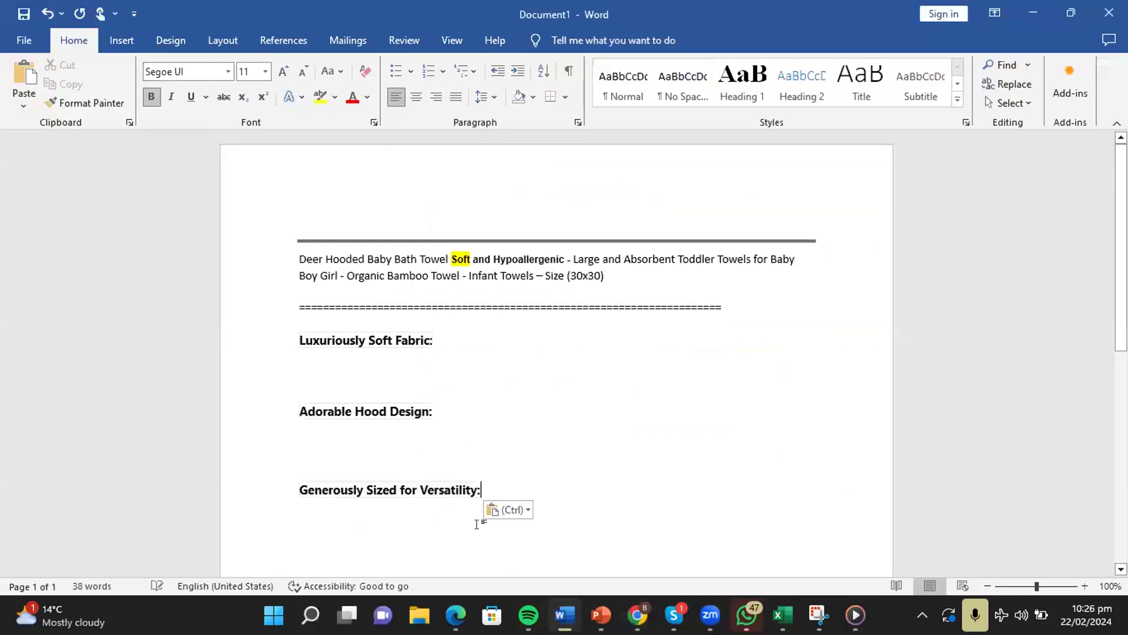
- Return to ChatGPT and send the prompt "write 5 bullets for baby hooded towel in exact form"
{"action": "left_click", "coordinate": [638, 615]}
{"action": "scroll", "coordinate": [722, 406], "scroll_direction": "down", "scroll_amount": 5}
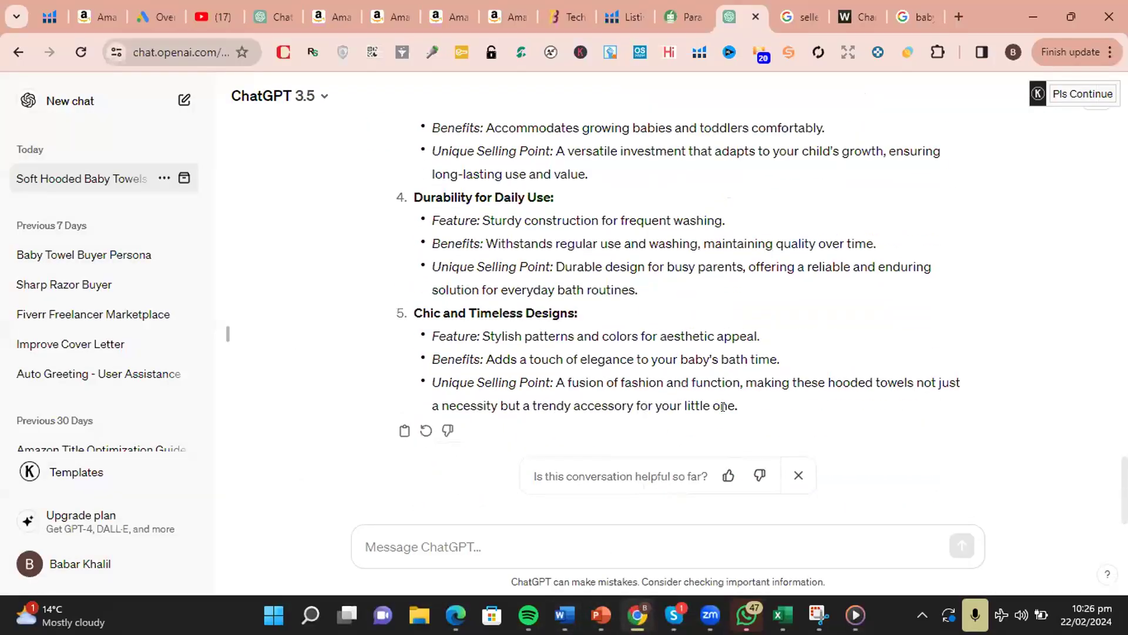
{"action": "left_click", "coordinate": [566, 542]}
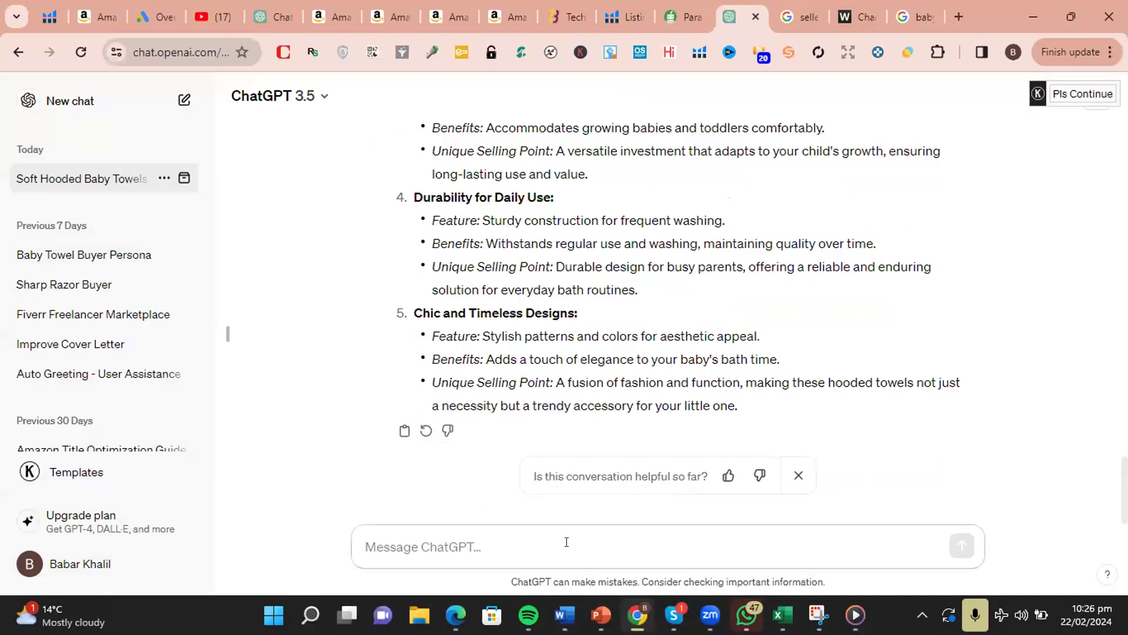
{"action": "type", "text": "wt"}
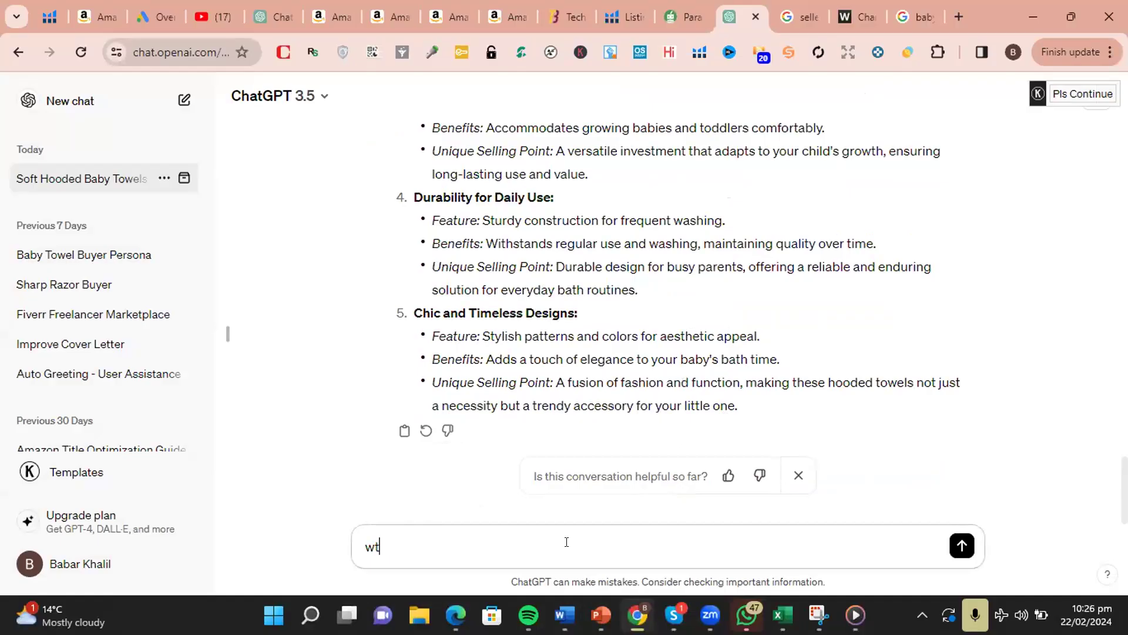
{"action": "type", "text": "rite 5 bullets for baby h"}
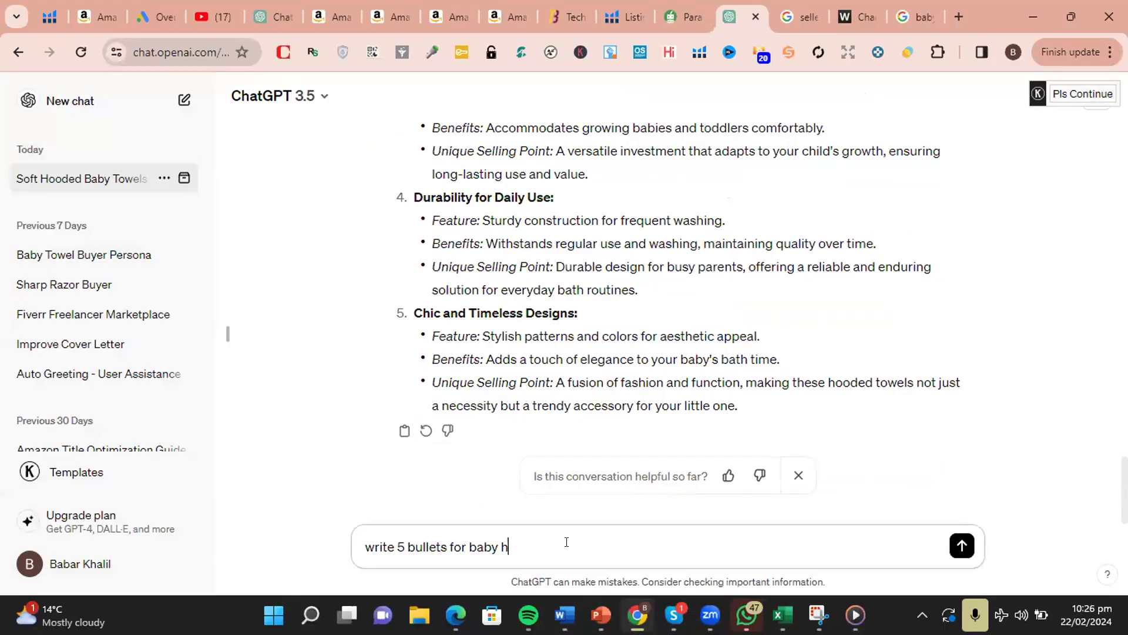
{"action": "type", "text": "ooded towel in exact fo"}
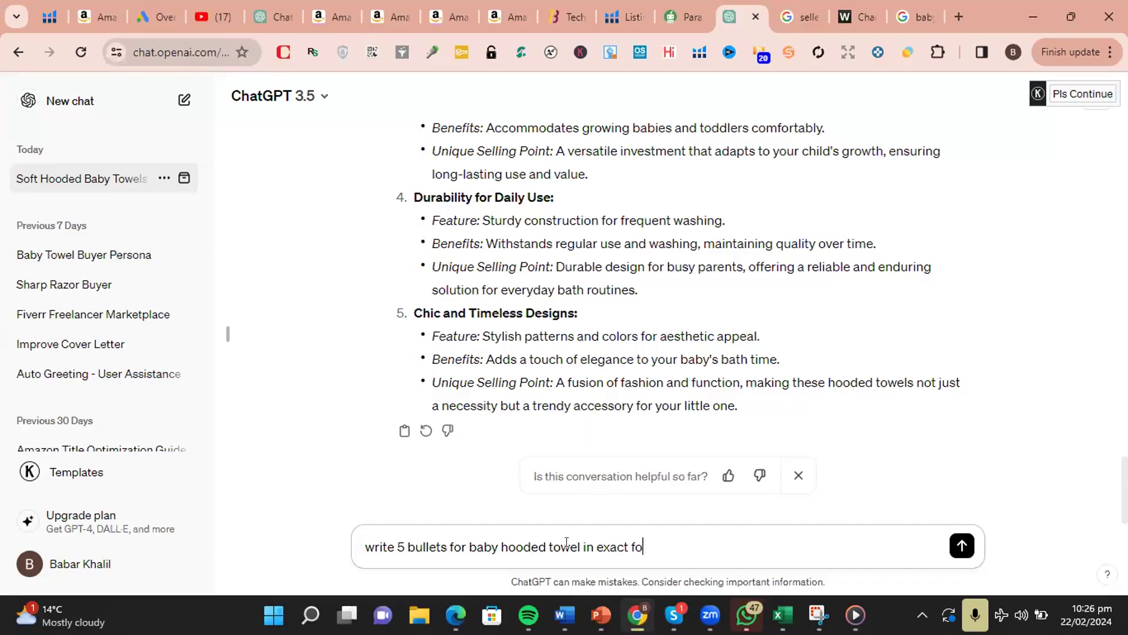
{"action": "type", "text": "rm"}
{"action": "key", "text": "Return"}
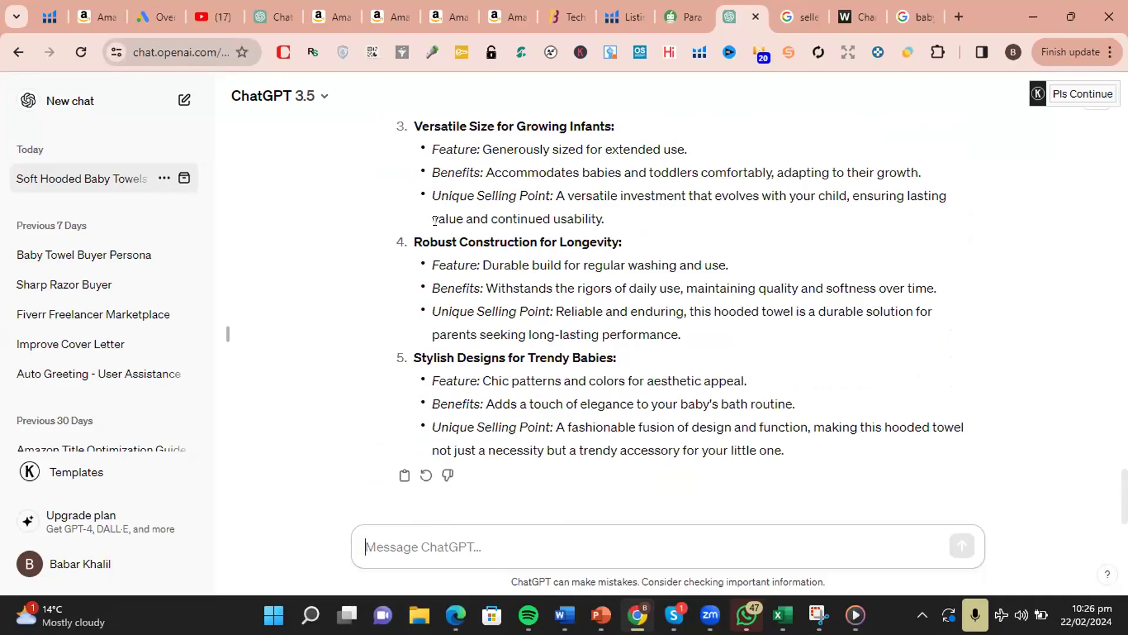
- Start a new ChatGPT chat and send the prompt "write description for baby hooded towel with feature"
{"action": "left_click", "coordinate": [59, 103]}
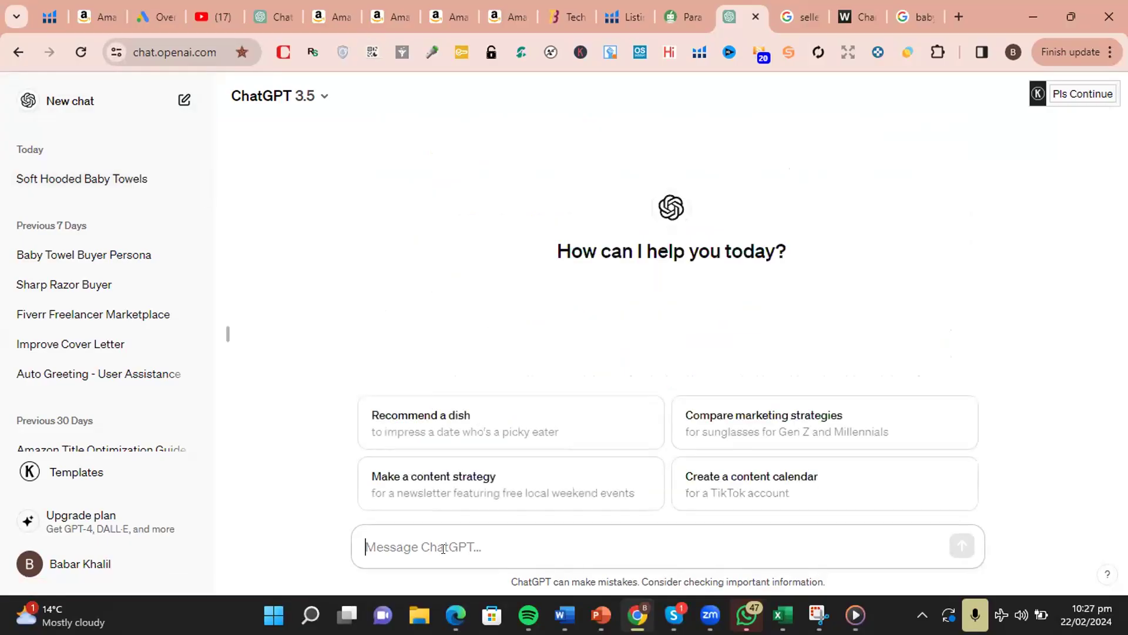
{"action": "type", "text": "write descr"}
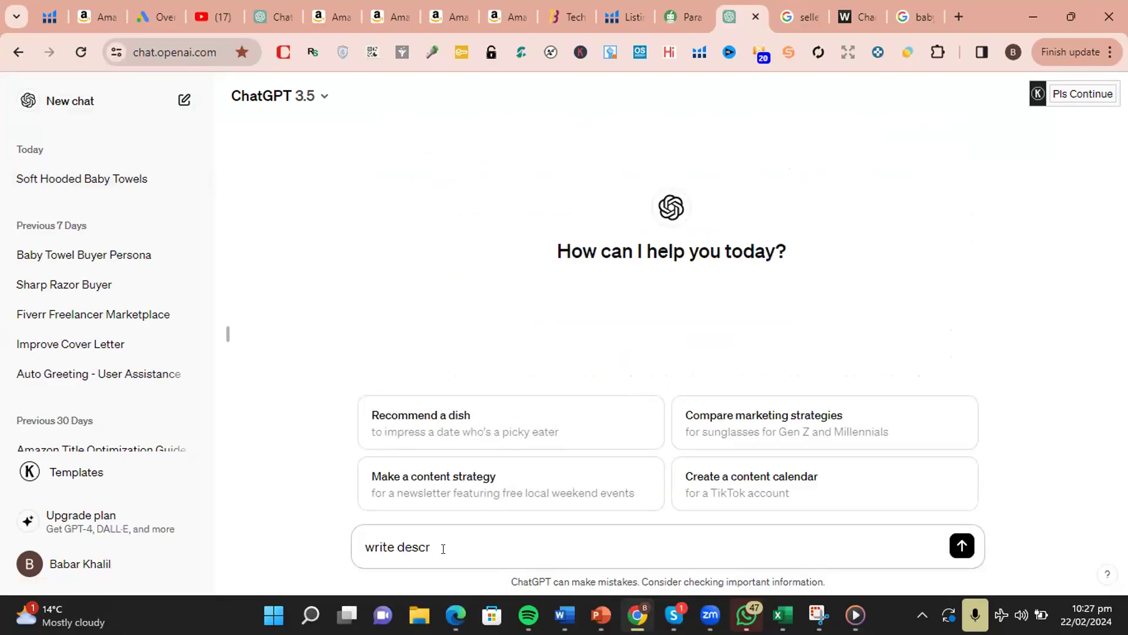
{"action": "type", "text": "iption for baby hooded towel with feature"}
{"action": "key", "text": "Return"}
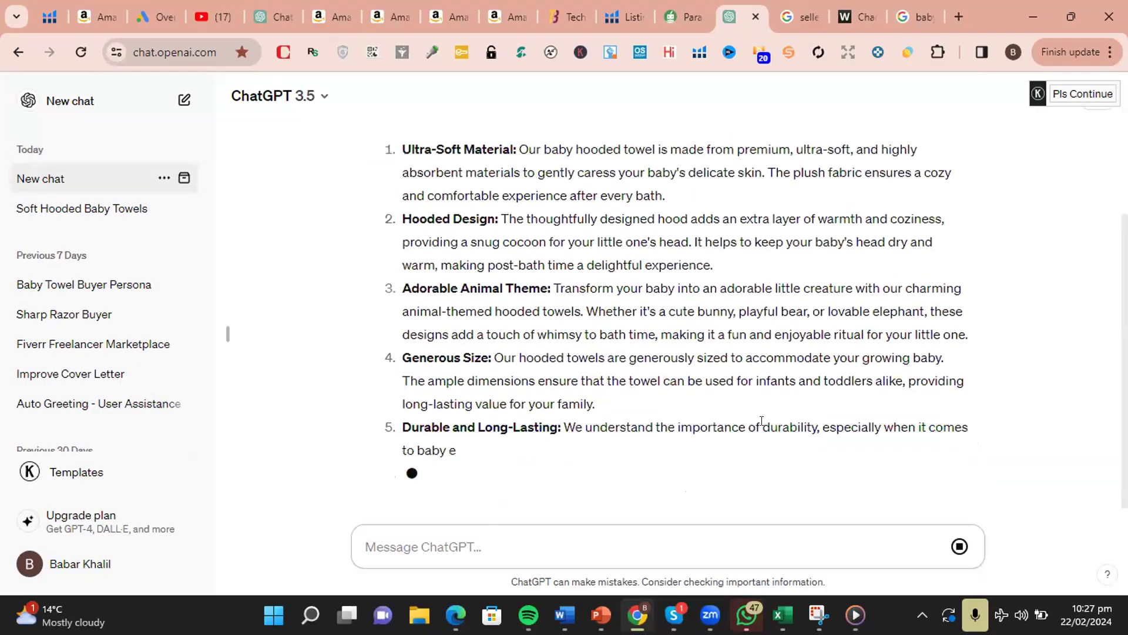
- Copy the full description text of the "Ultra-Soft Material" feature, without its heading, from the new answer
{"action": "scroll", "coordinate": [760, 420], "scroll_direction": "up", "scroll_amount": 5}
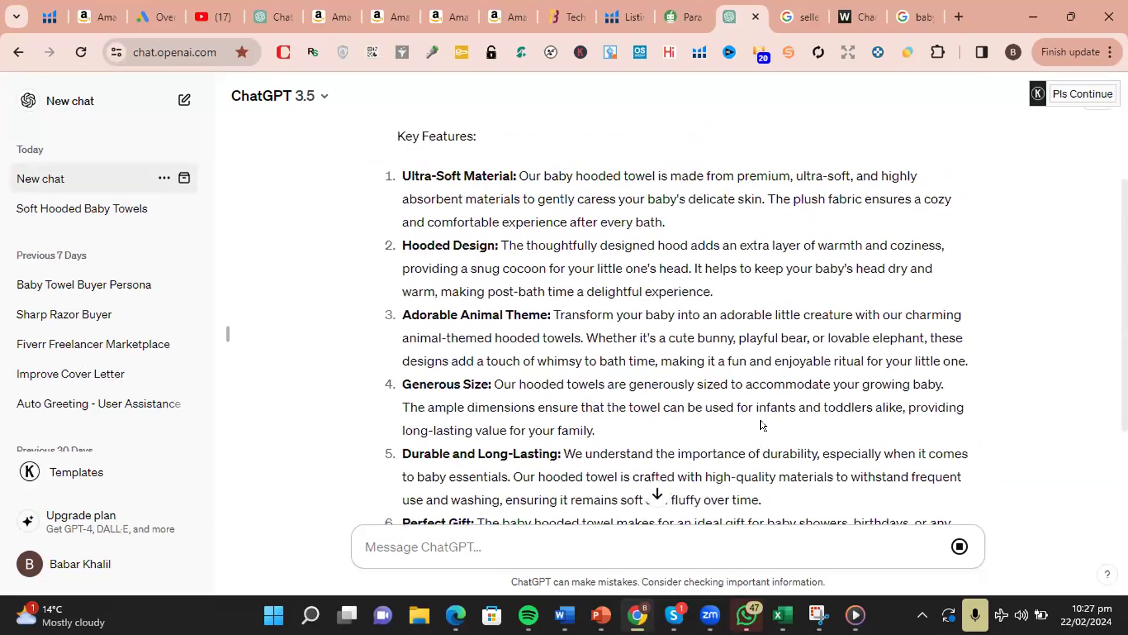
{"action": "scroll", "coordinate": [761, 420], "scroll_direction": "up", "scroll_amount": 1}
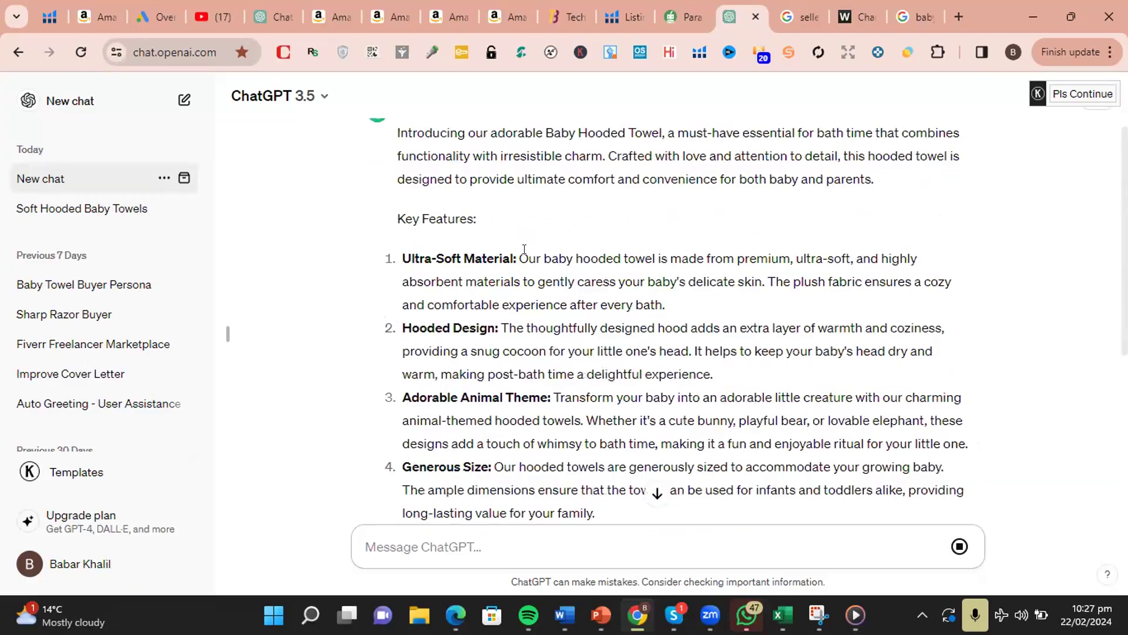
{"action": "left_click_drag", "start_coordinate": [525, 247], "coordinate": [945, 293]}
{"action": "right_click", "coordinate": [698, 256]}
{"action": "left_click", "coordinate": [344, 280]}
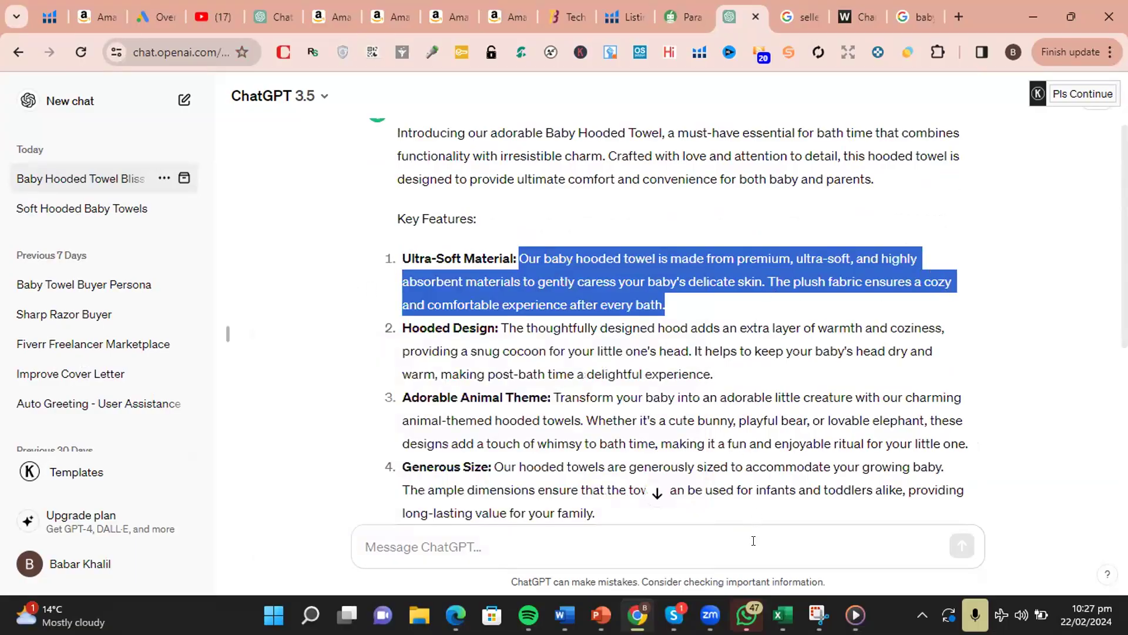
- Switch to the Word document and paste the copied description under the "Luxuriously Soft Fabric:" heading
{"action": "left_click", "coordinate": [600, 615]}
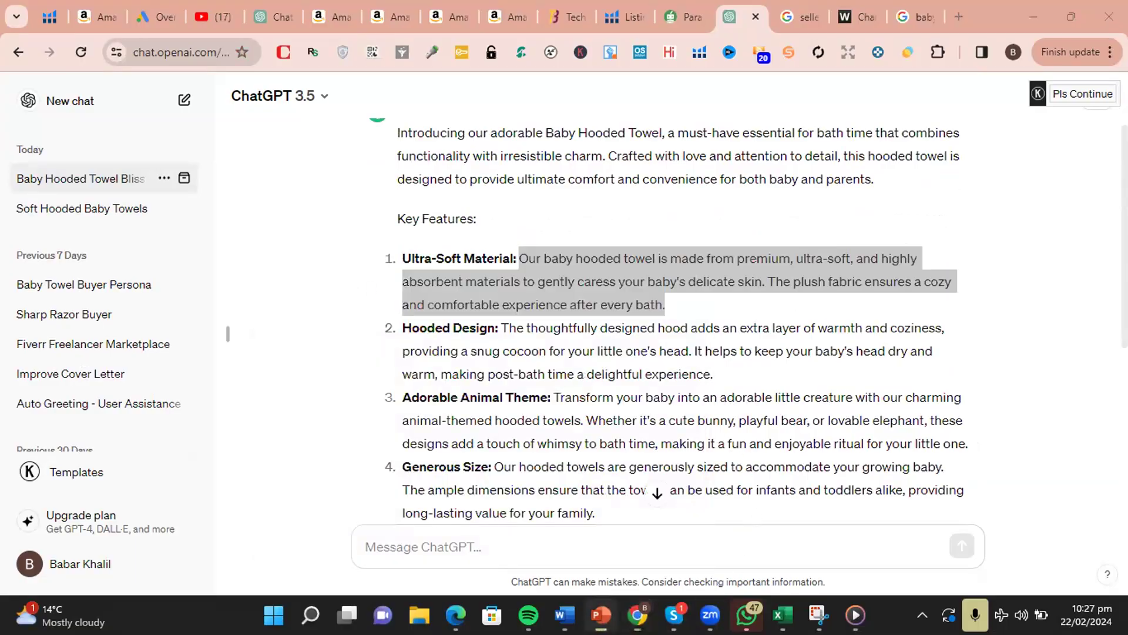
{"action": "left_click", "coordinate": [601, 614]}
{"action": "left_click", "coordinate": [564, 615]}
{"action": "left_click", "coordinate": [455, 357]}
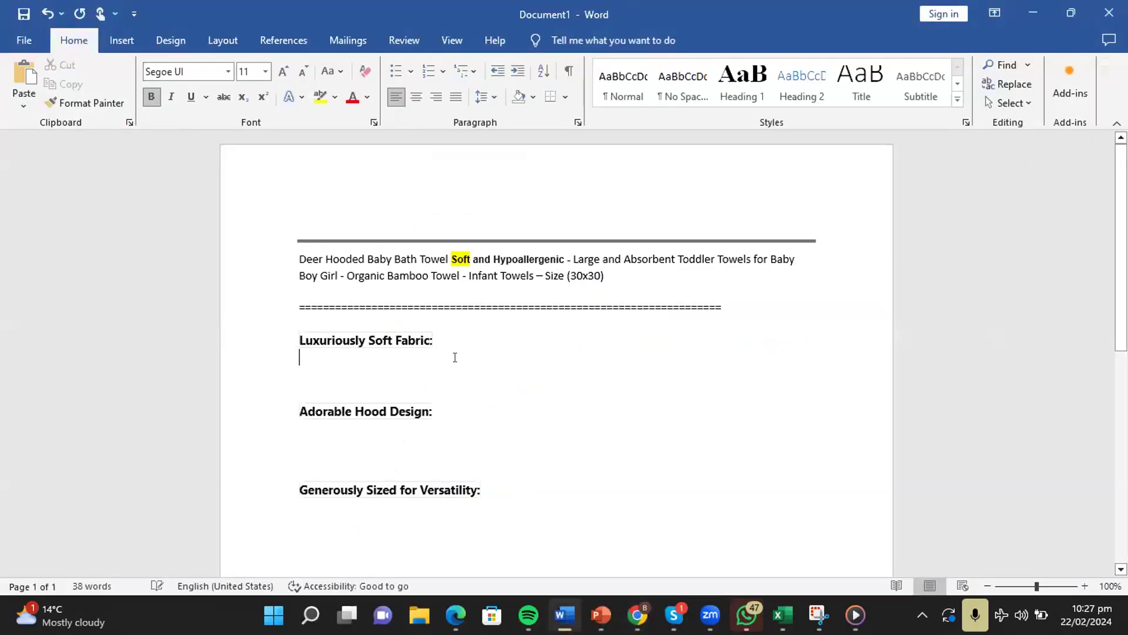
{"action": "key", "text": "ctrl+v"}
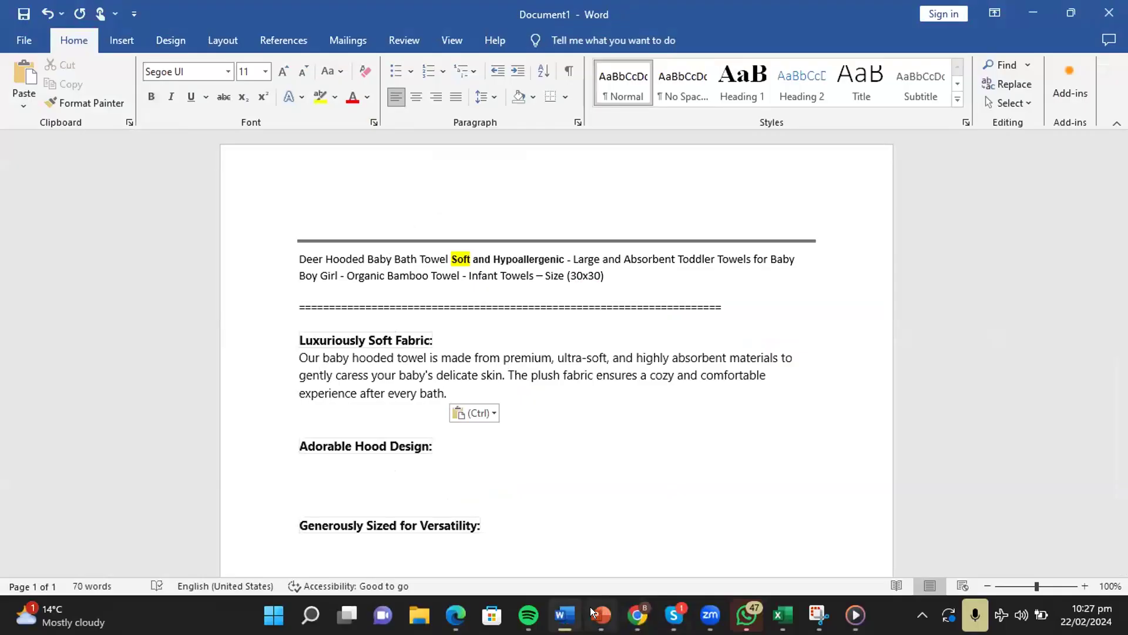
- Copy the "It helps to keep your baby's head dry and warm" sentence from ChatGPT's Hooded Design feature and append it to the Word paragraph
{"action": "key", "text": "alt+Tab"}
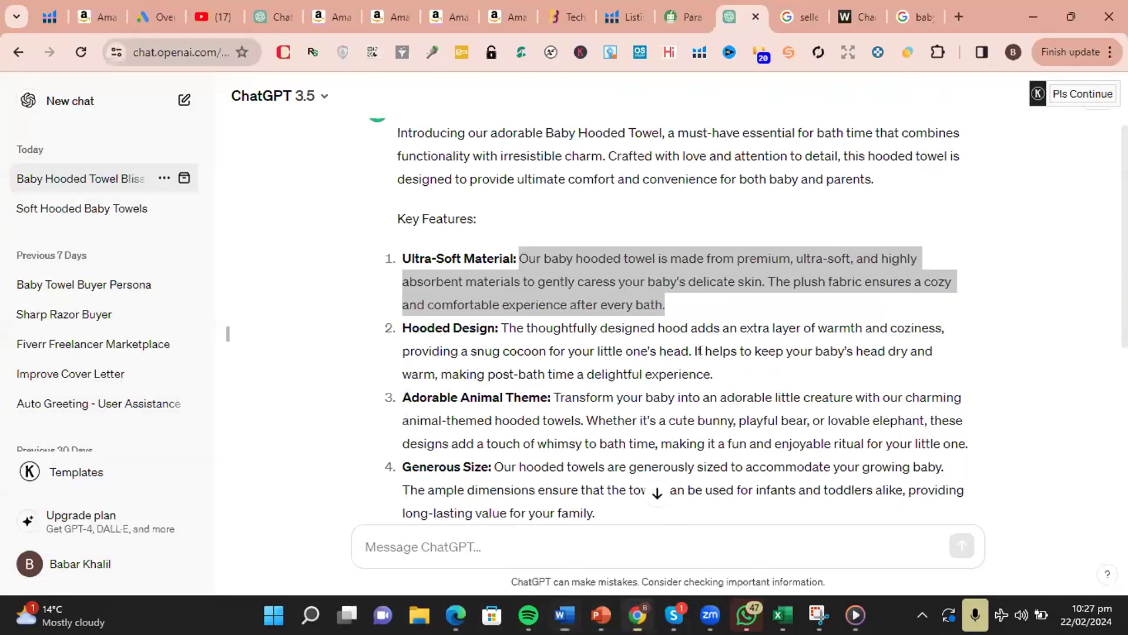
{"action": "left_click", "coordinate": [736, 357]}
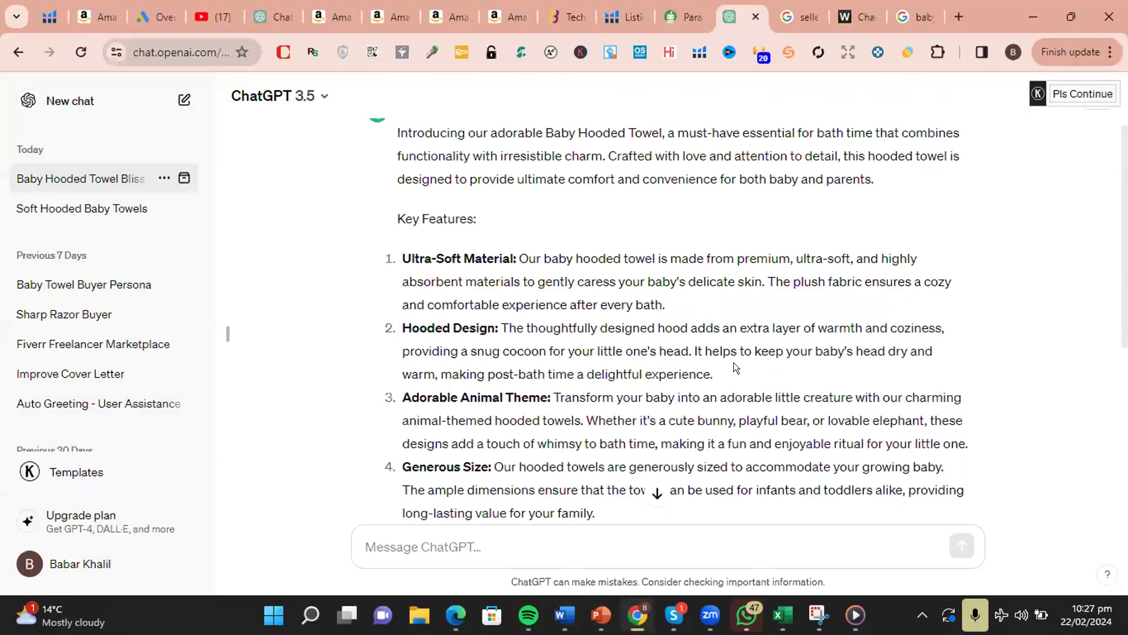
{"action": "left_click_drag", "start_coordinate": [687, 349], "coordinate": [733, 367]}
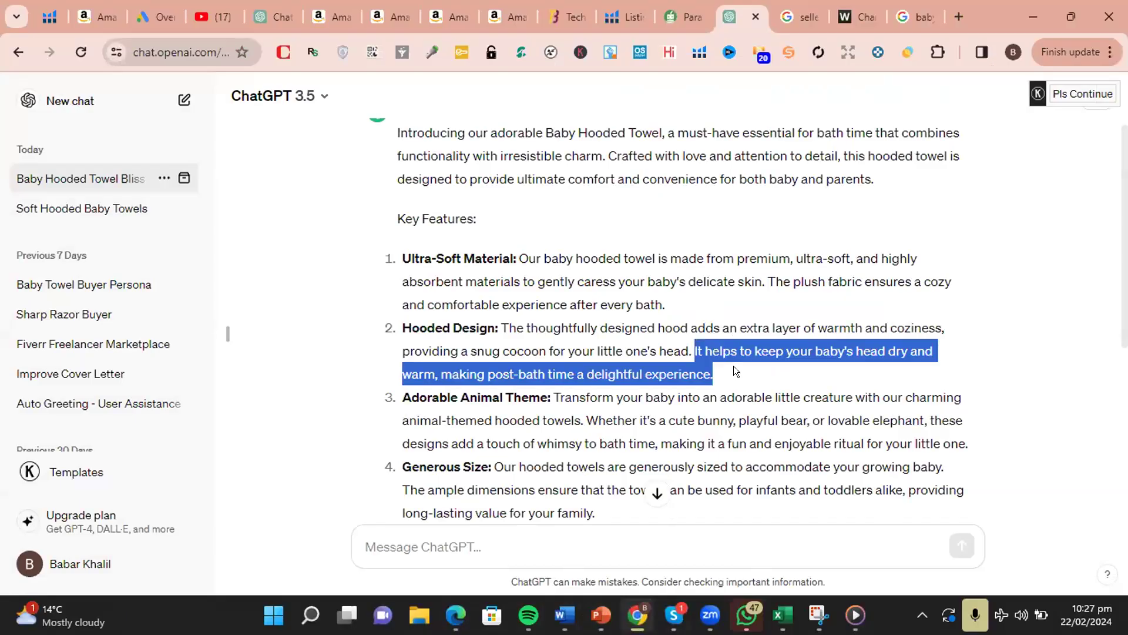
{"action": "left_click", "coordinate": [563, 615]}
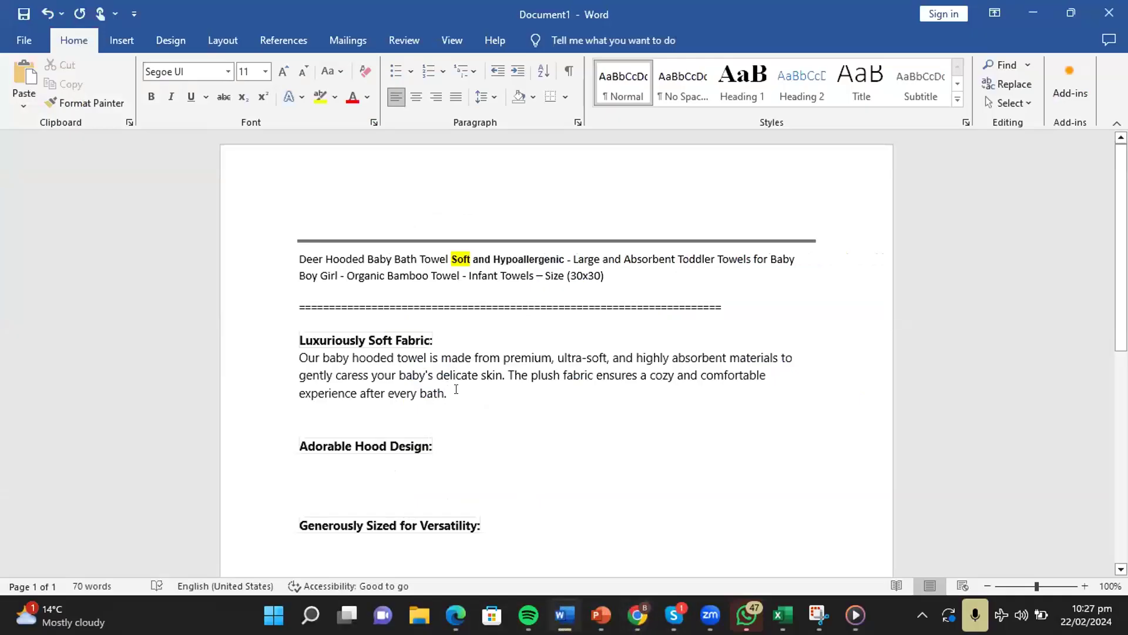
{"action": "key", "text": "ctrl+v"}
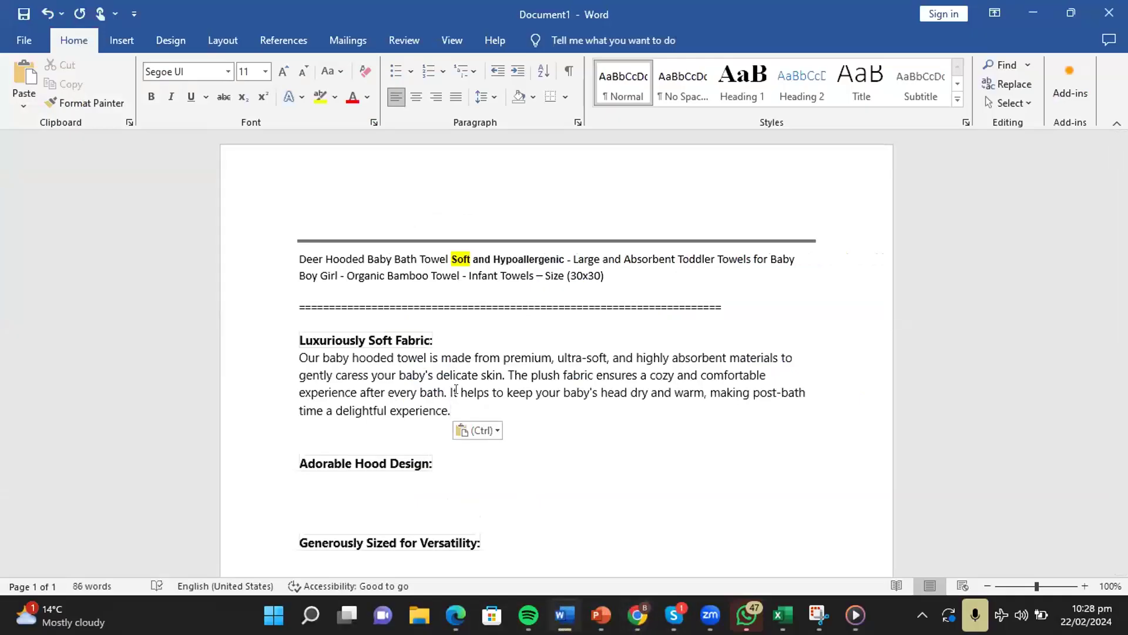
- Copy the whole paragraph under "Luxuriously Soft Fabric:" in the Word document
{"action": "left_click", "coordinate": [476, 425]}
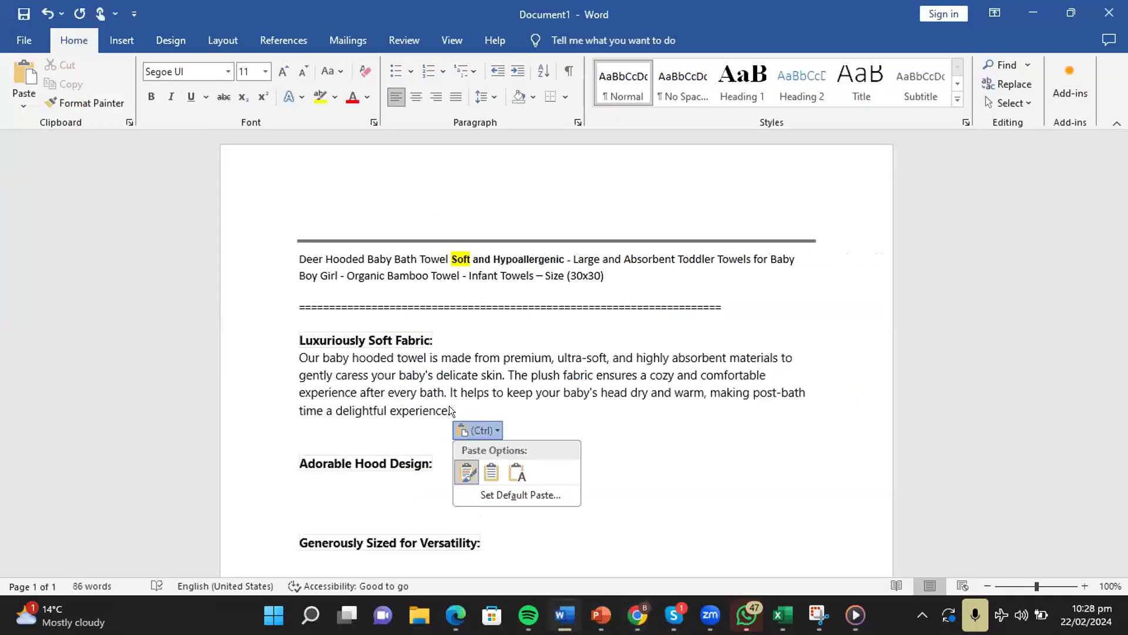
{"action": "left_click", "coordinate": [410, 394]}
{"action": "left_click_drag", "start_coordinate": [450, 410], "coordinate": [303, 353]}
{"action": "right_click", "coordinate": [304, 353]}
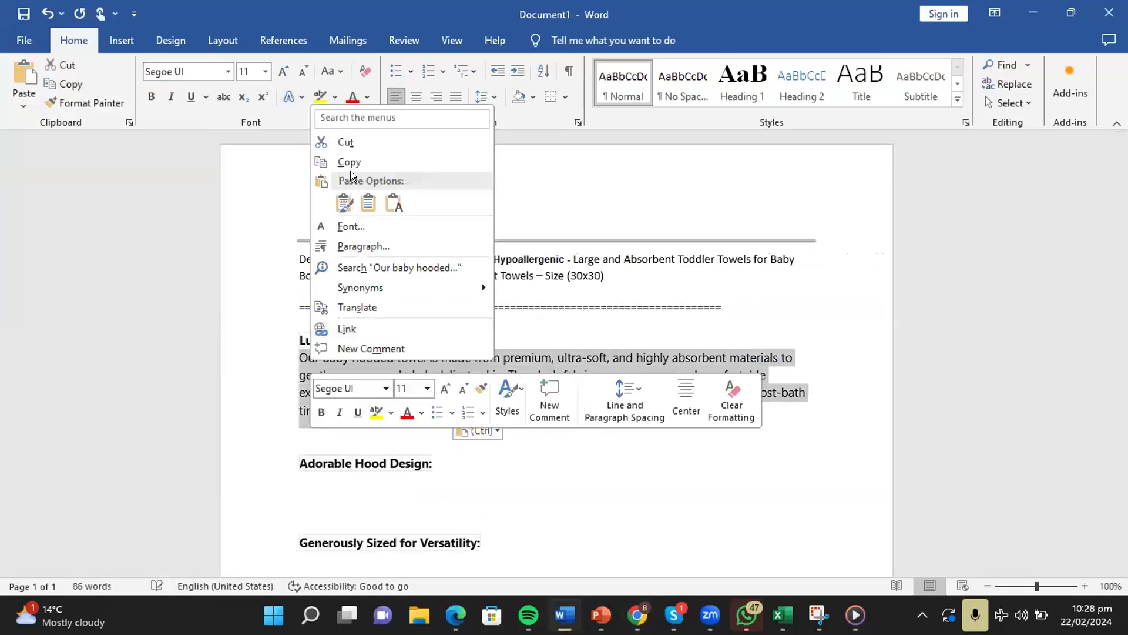
{"action": "left_click", "coordinate": [354, 163]}
{"action": "left_click", "coordinate": [601, 614]}
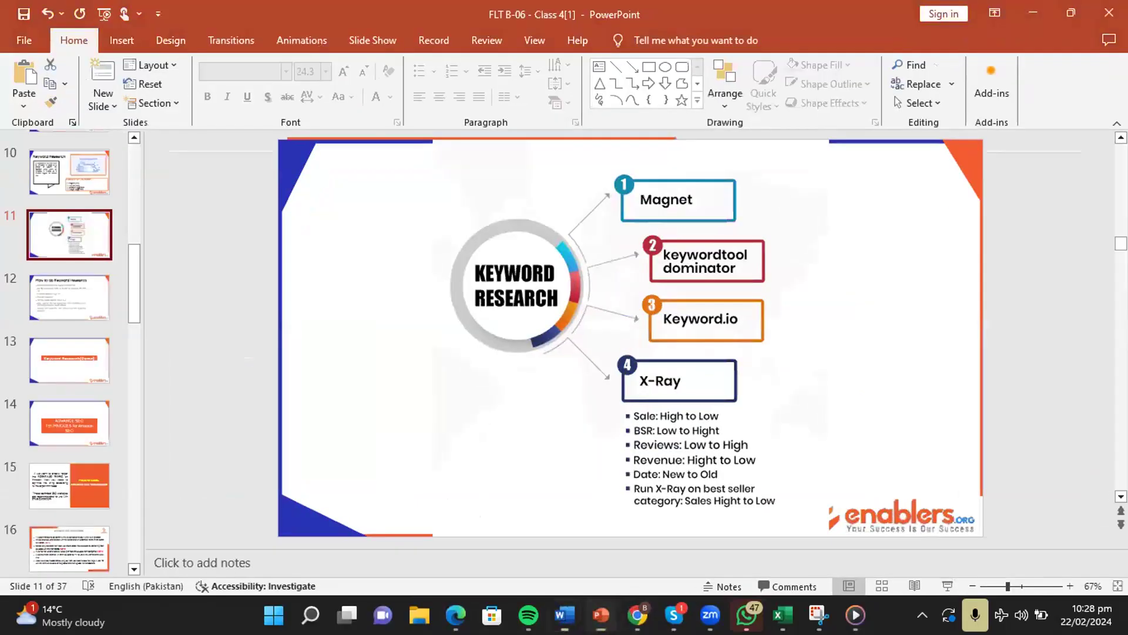
{"action": "left_click", "coordinate": [564, 614]}
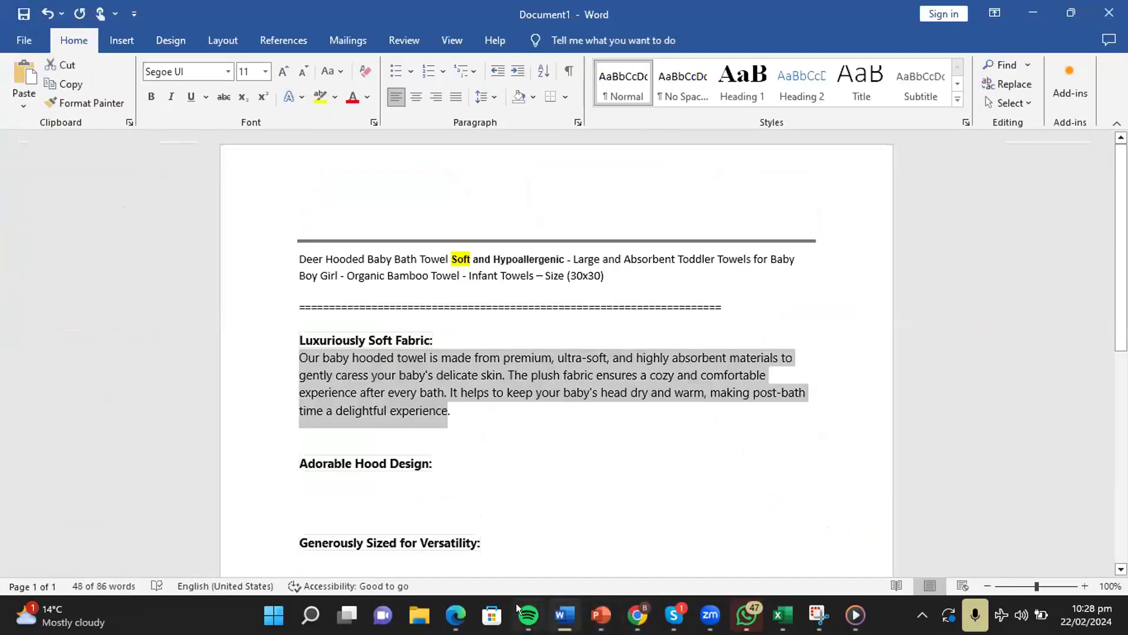
{"action": "mouse_move", "coordinate": [519, 609]}
{"action": "mouse_move", "coordinate": [600, 614]}
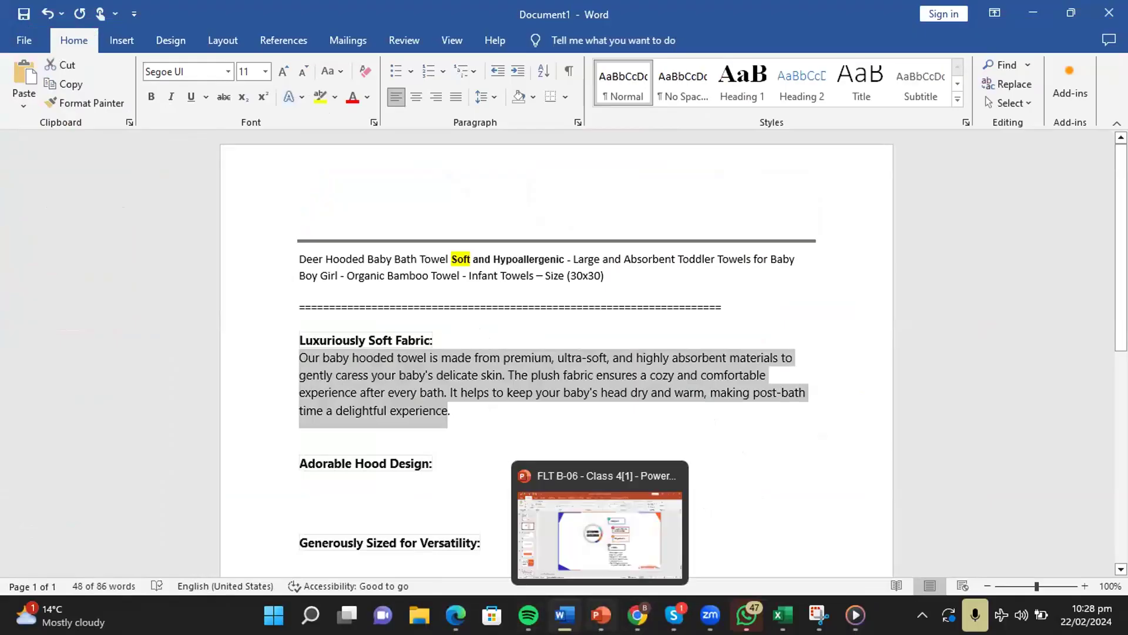
- Switch to the Helium 10 listing builder in Chrome and paste the copied soft-fabric paragraph into Bullet Point 1
{"action": "left_click", "coordinate": [634, 615]}
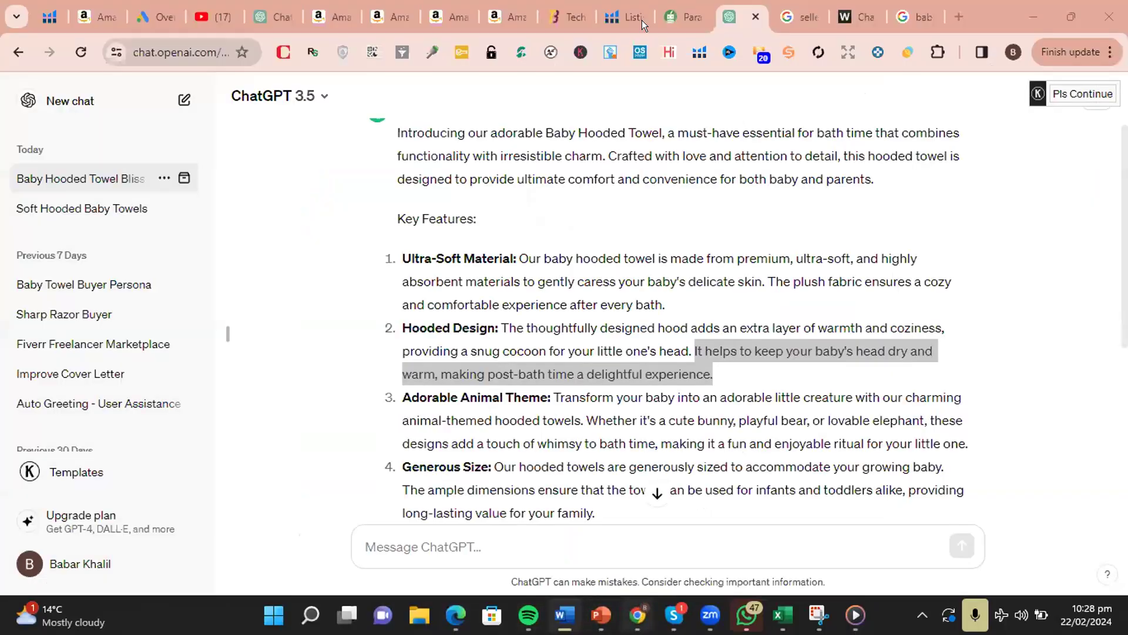
{"action": "left_click", "coordinate": [624, 17]}
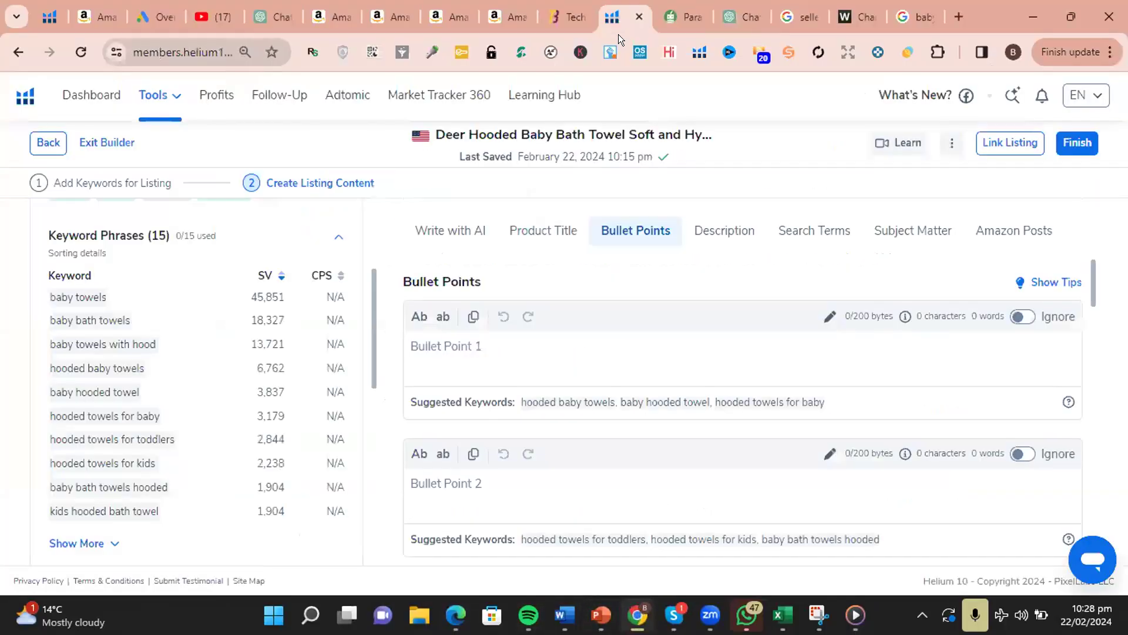
{"action": "left_click", "coordinate": [626, 355]}
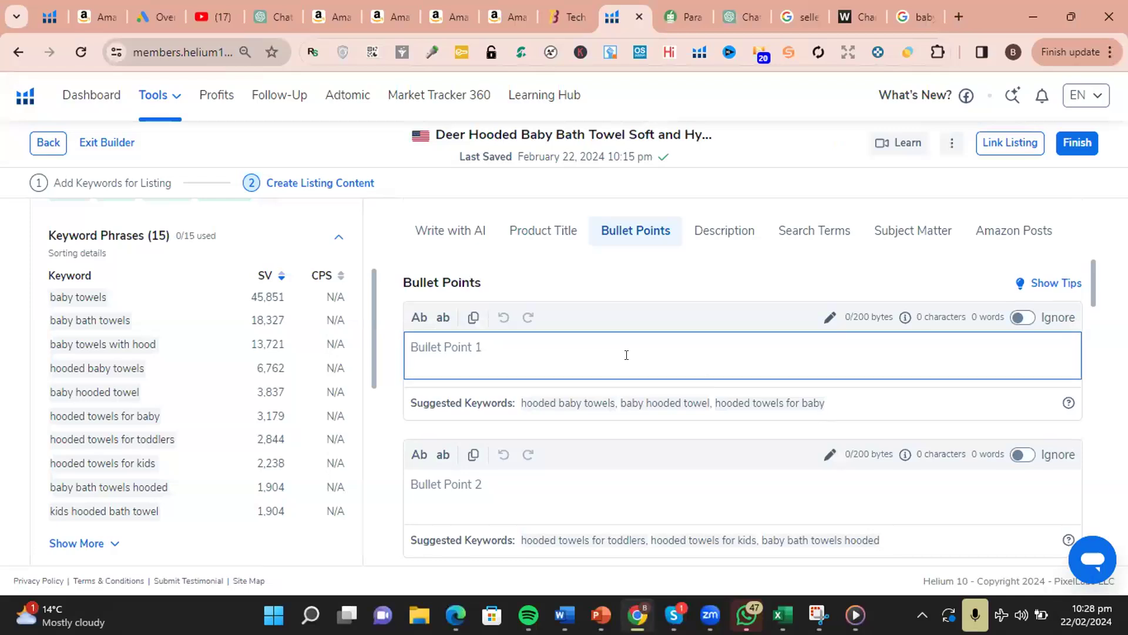
{"action": "key", "text": "ctrl+v"}
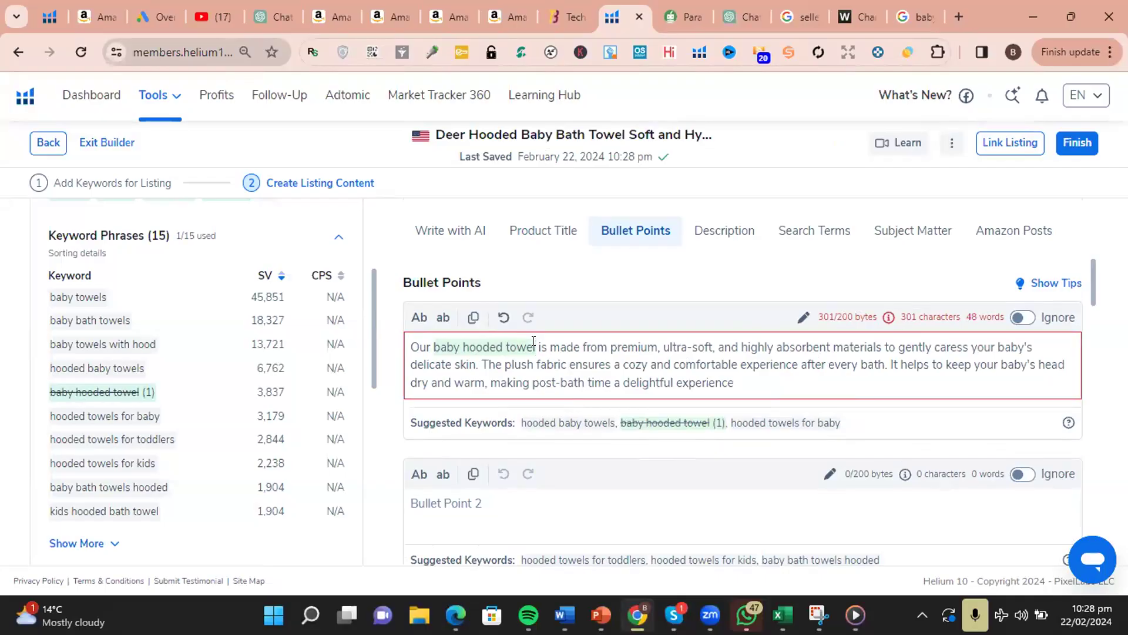
- Try the plural "baby hooded towels" in Bullet Point 1 and restore the singular form
{"action": "type", "text": "s"}
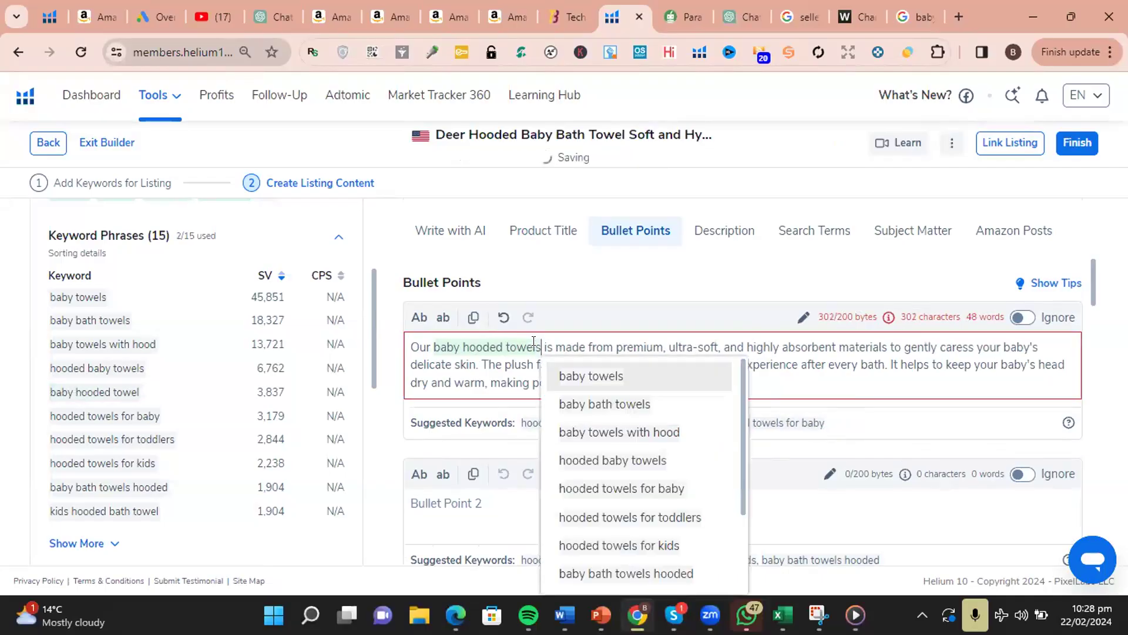
{"action": "left_click", "coordinate": [798, 379]}
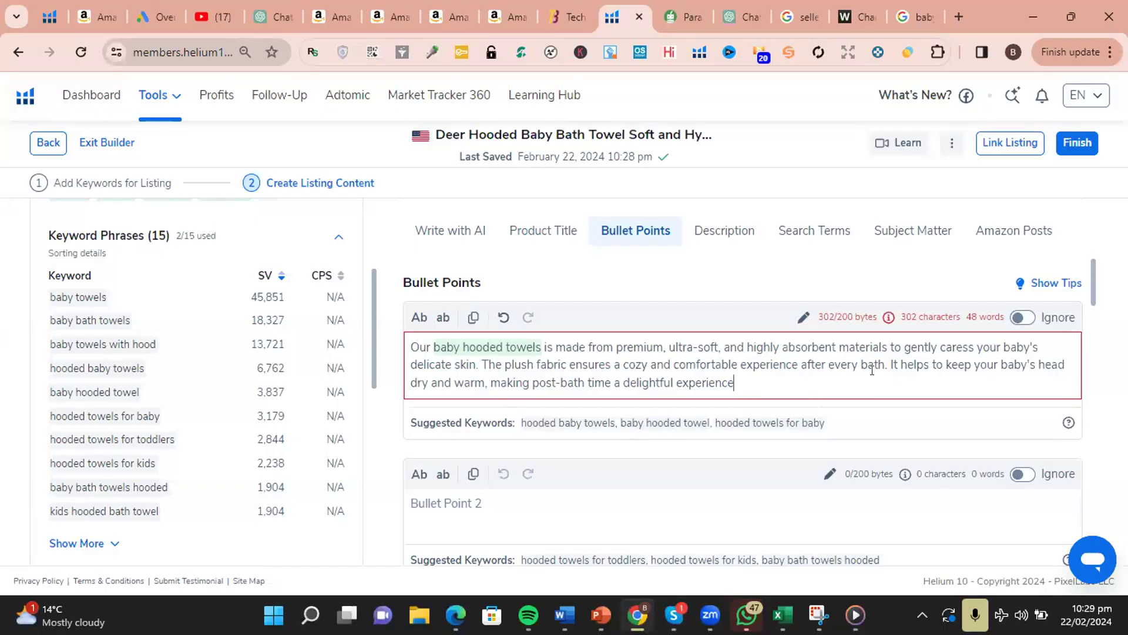
{"action": "left_click", "coordinate": [541, 347]}
{"action": "key", "text": "BackSpace"}
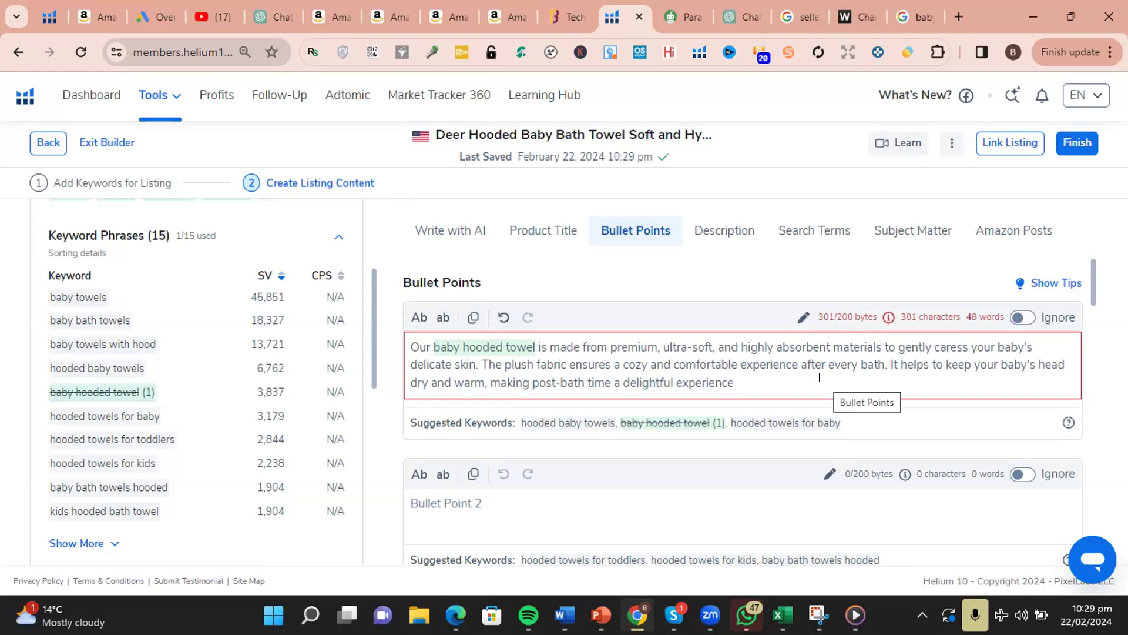
- Delete "It helps" from the start of the last sentence in Bullet Point 1
{"action": "left_click", "coordinate": [933, 365]}
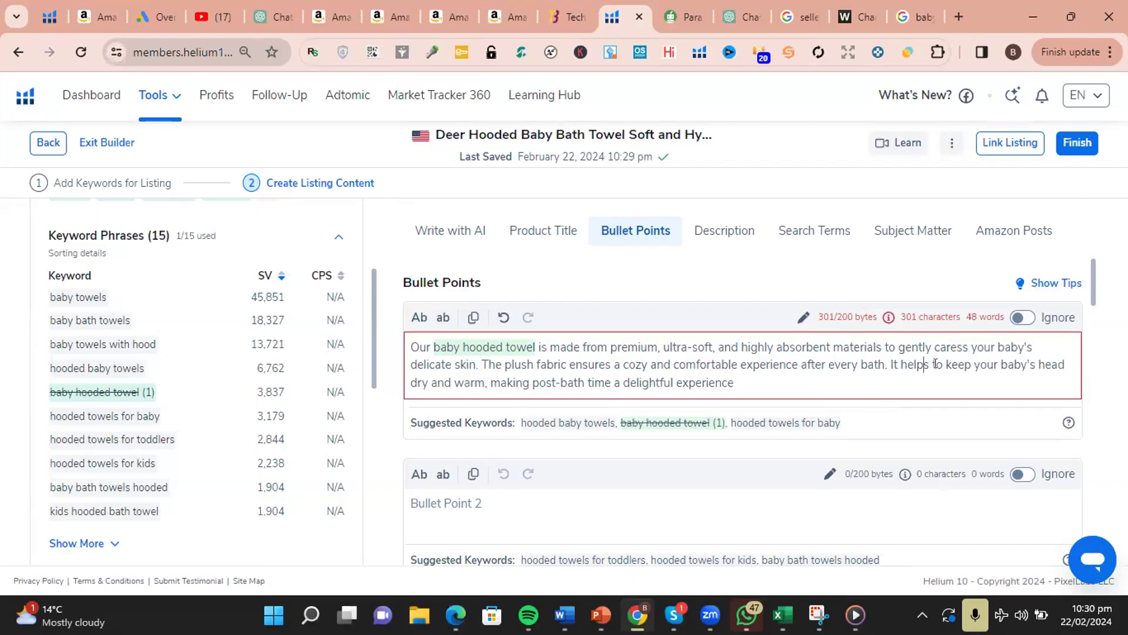
{"action": "key", "text": "BackSpace"}
{"action": "key", "text": "BackSpace"}
{"action": "key", "text": "BackSpace"}
{"action": "key", "text": "BackSpace"}
{"action": "key", "text": "BackSpace"}
{"action": "key", "text": "BackSpace"}
{"action": "key", "text": "BackSpace"}
{"action": "key", "text": "BackSpace"}
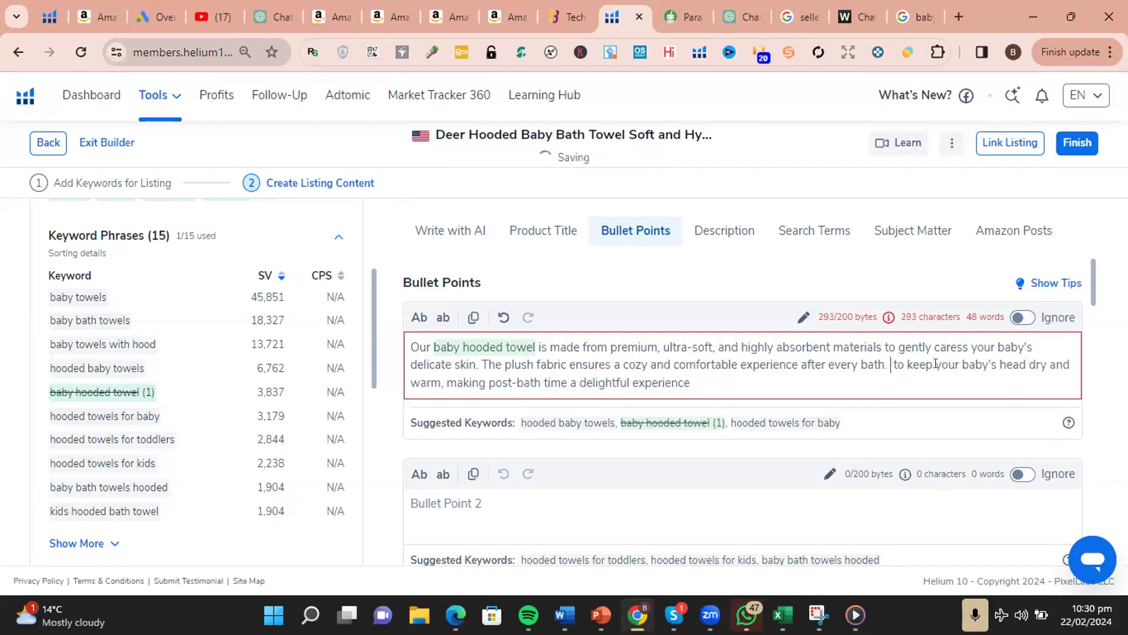
{"action": "type", "text": "Our"}
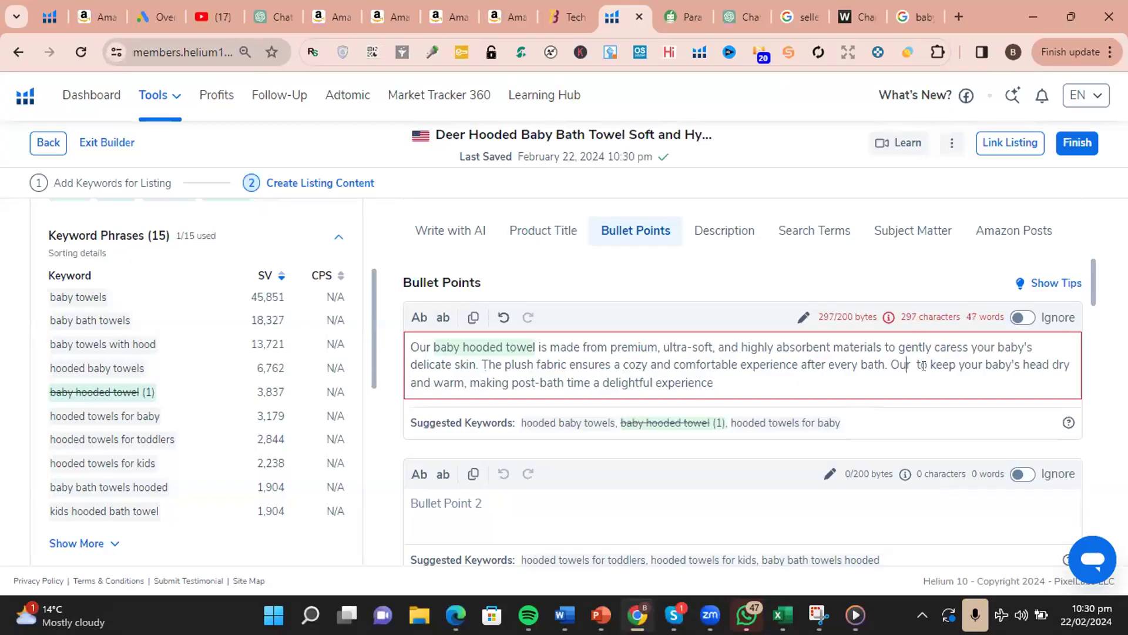
{"action": "type", "text": "hoo"}
{"action": "key", "text": "BackSpace"}
{"action": "key", "text": "BackSpace"}
{"action": "key", "text": "BackSpace"}
{"action": "key", "text": "BackSpace"}
{"action": "key", "text": "BackSpace"}
{"action": "key", "text": "BackSpace"}
{"action": "key", "text": "BackSpace"}
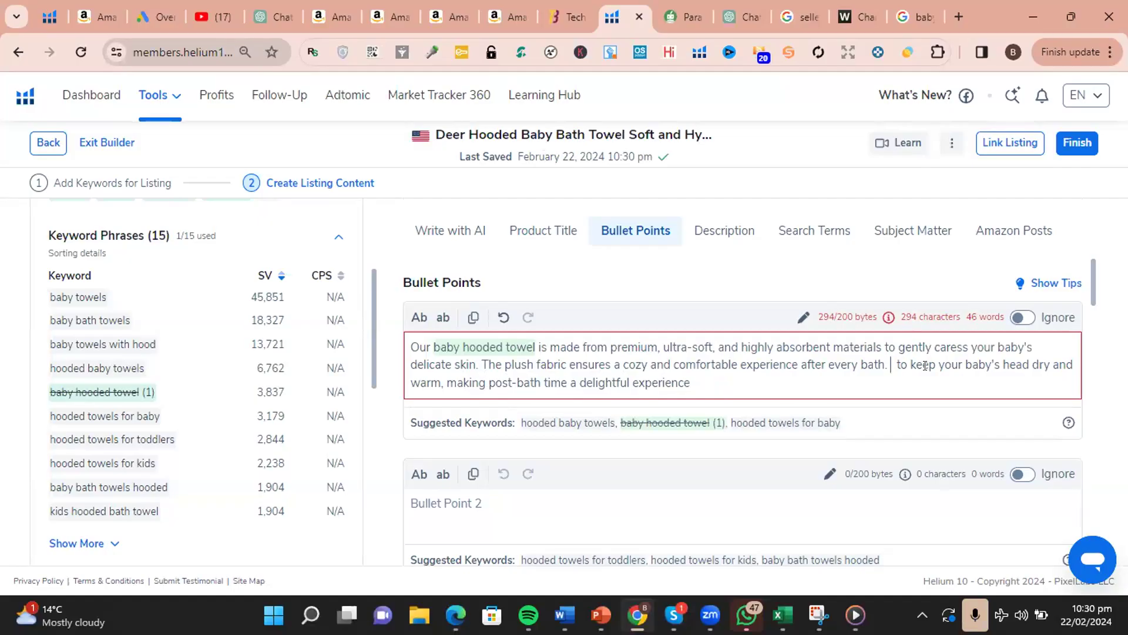
- Begin the last sentence of Bullet Point 1 with "Hooded baby towels" and remove the word "to" before "keep"
{"action": "type", "text": "H"}
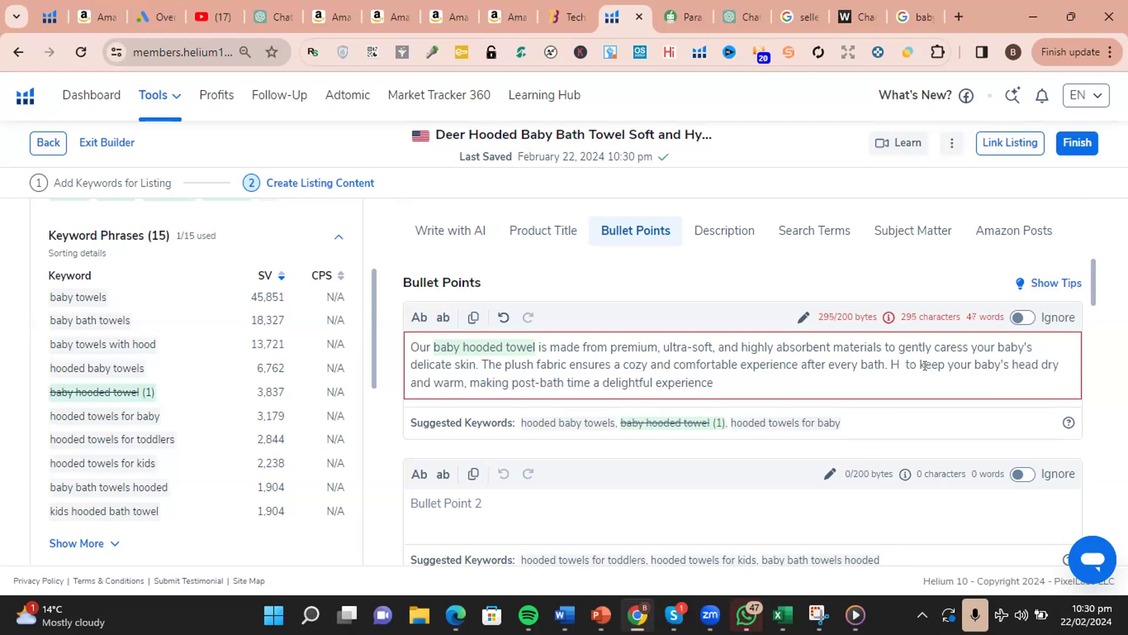
{"action": "type", "text": "oo"}
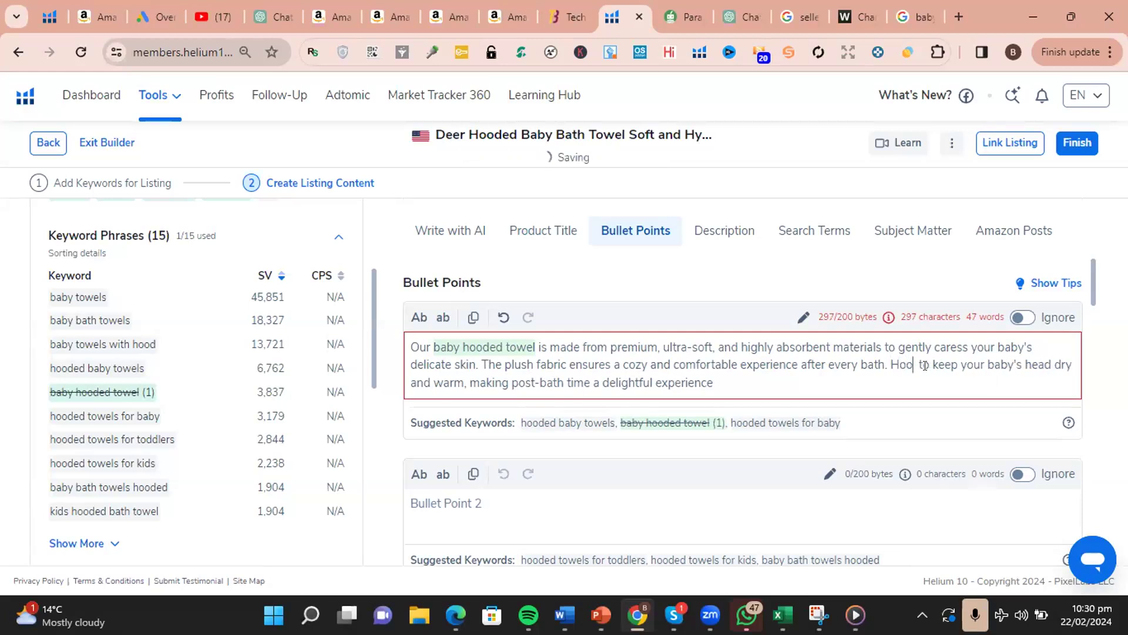
{"action": "type", "text": "ded bab"}
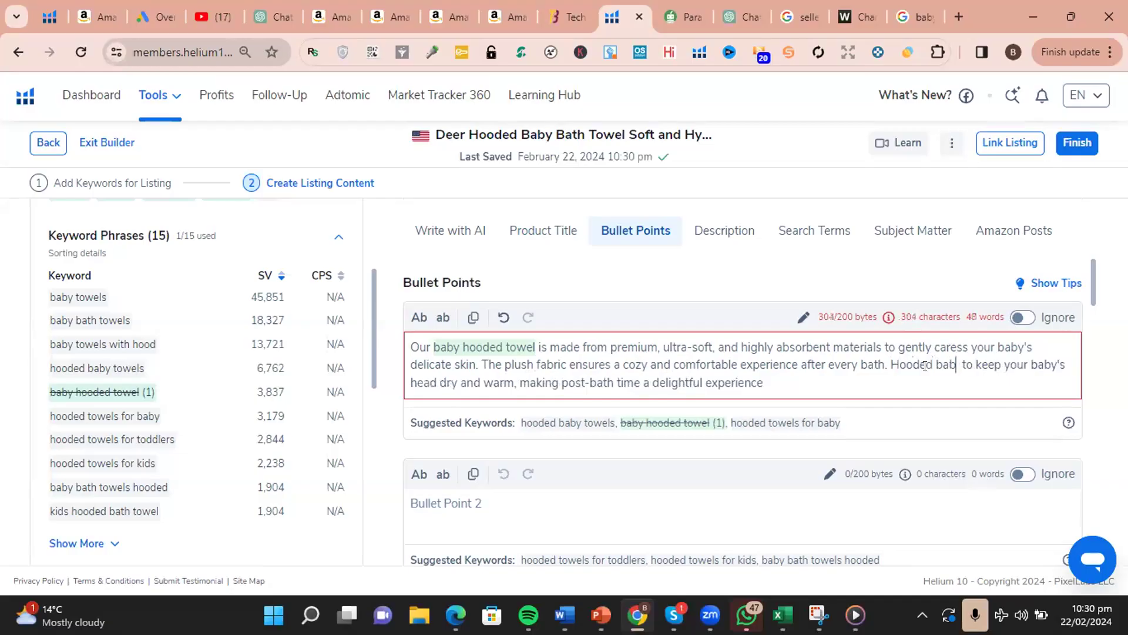
{"action": "type", "text": "y "}
{"action": "type", "text": "towe"}
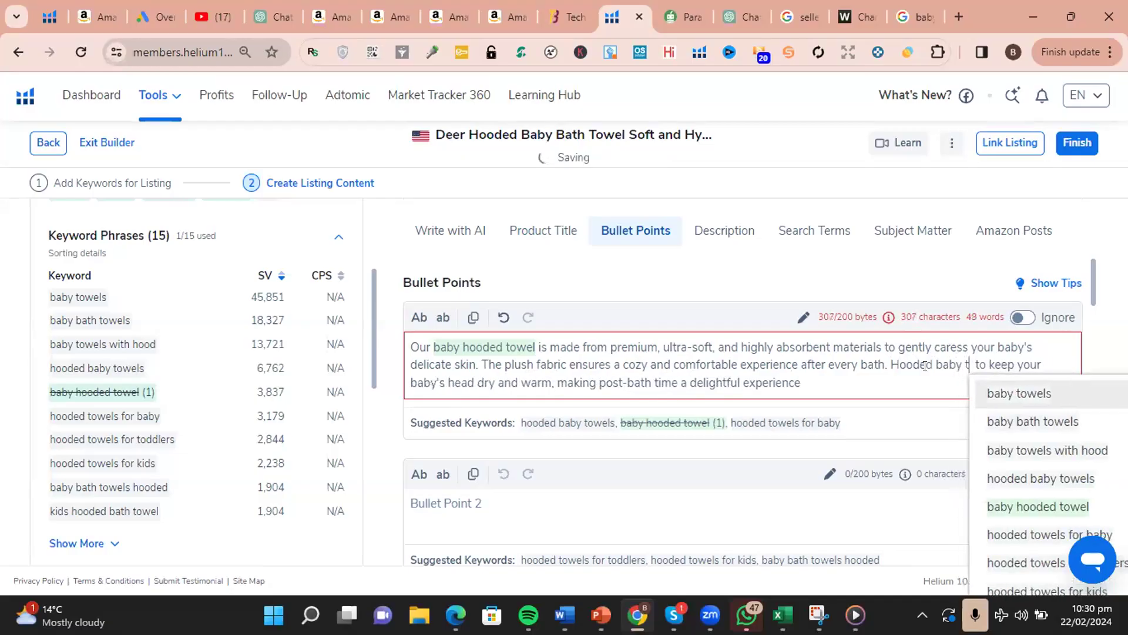
{"action": "type", "text": "l"}
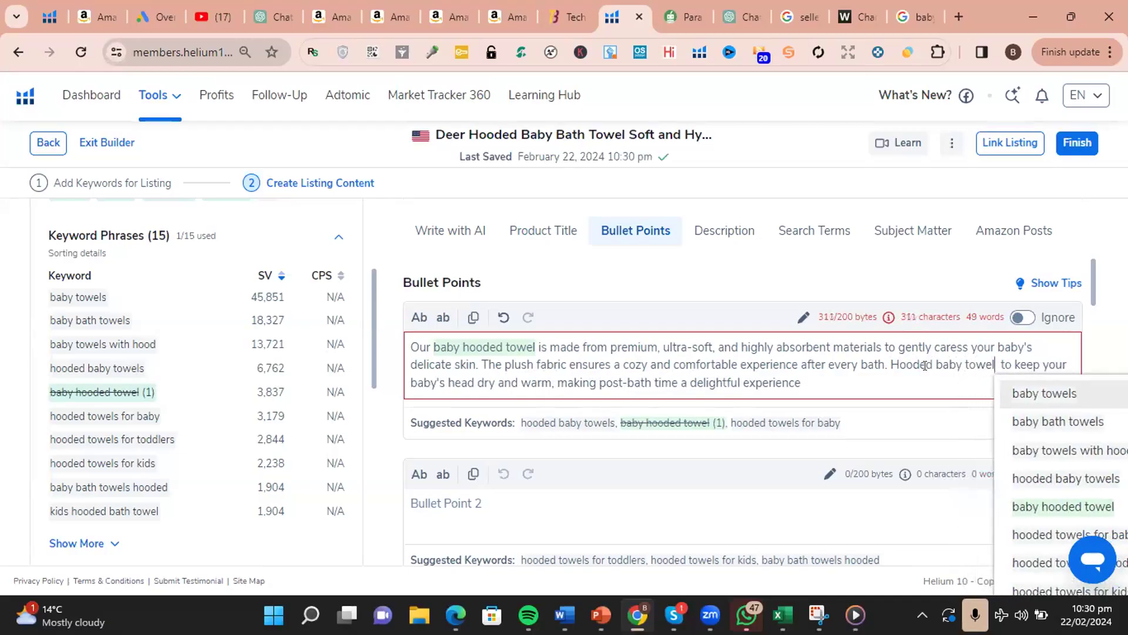
{"action": "type", "text": "s"}
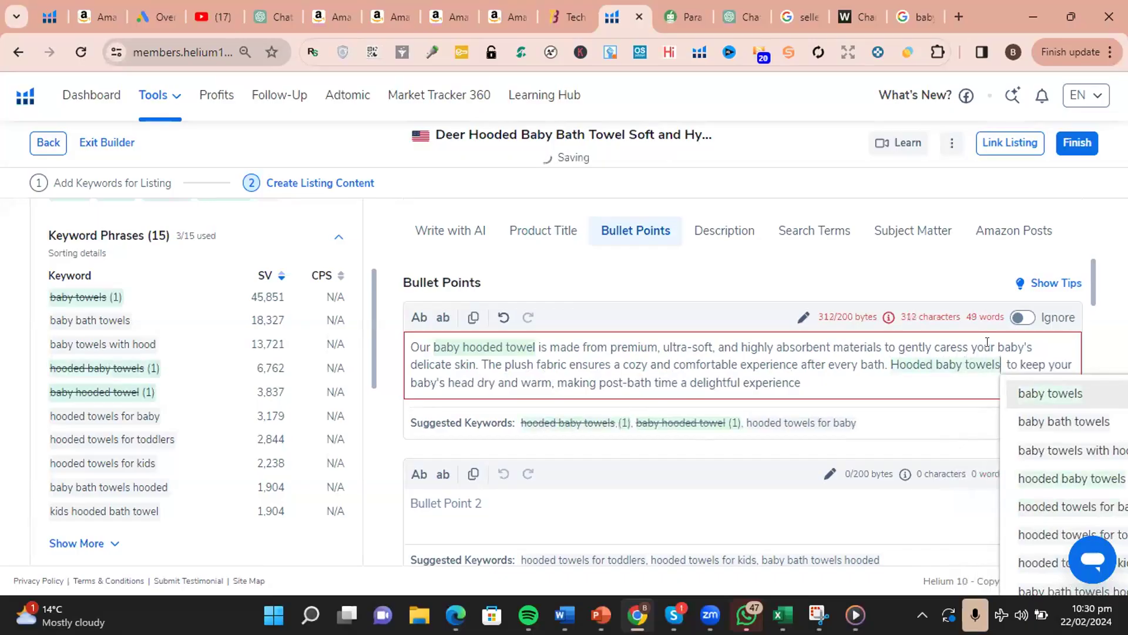
{"action": "left_click", "coordinate": [1016, 367]}
{"action": "key", "text": "BackSpace"}
{"action": "key", "text": "BackSpace"}
{"action": "key", "text": "BackSpace"}
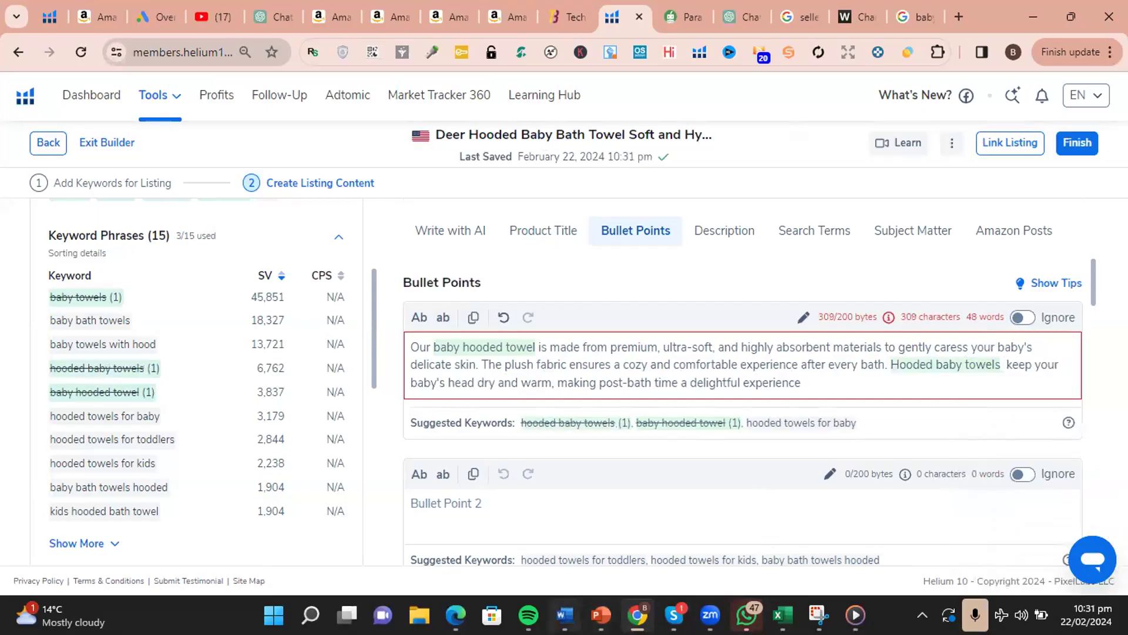
- Check the Word draft's headings and the listing builder's suggested keywords for Bullet Points 2 to 4
{"action": "left_click", "coordinate": [565, 615]}
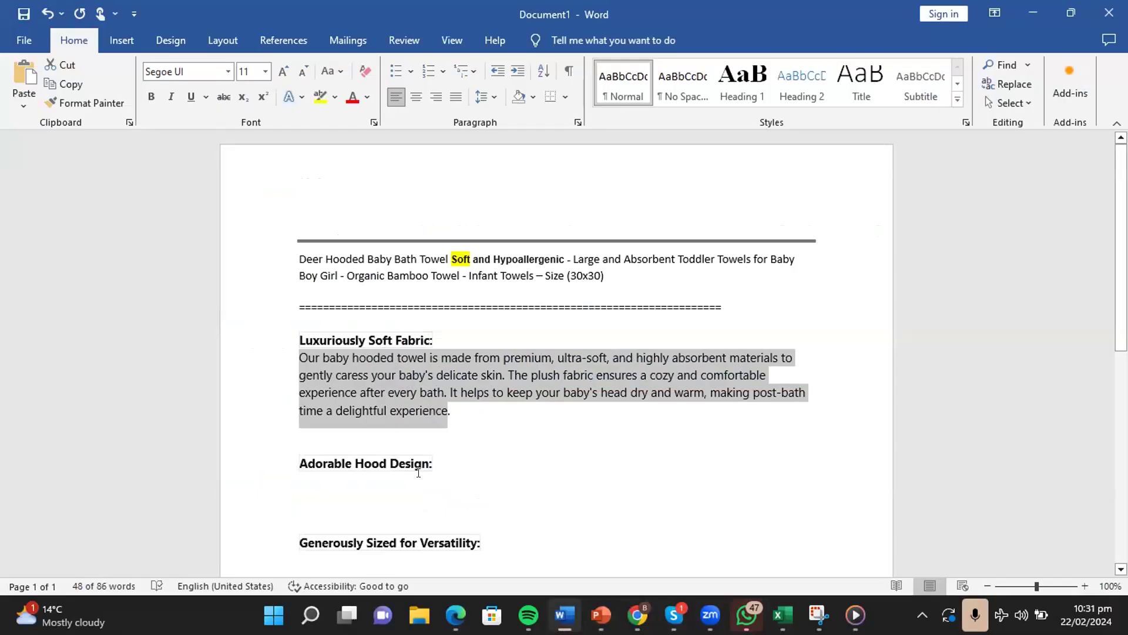
{"action": "left_click", "coordinate": [629, 614]}
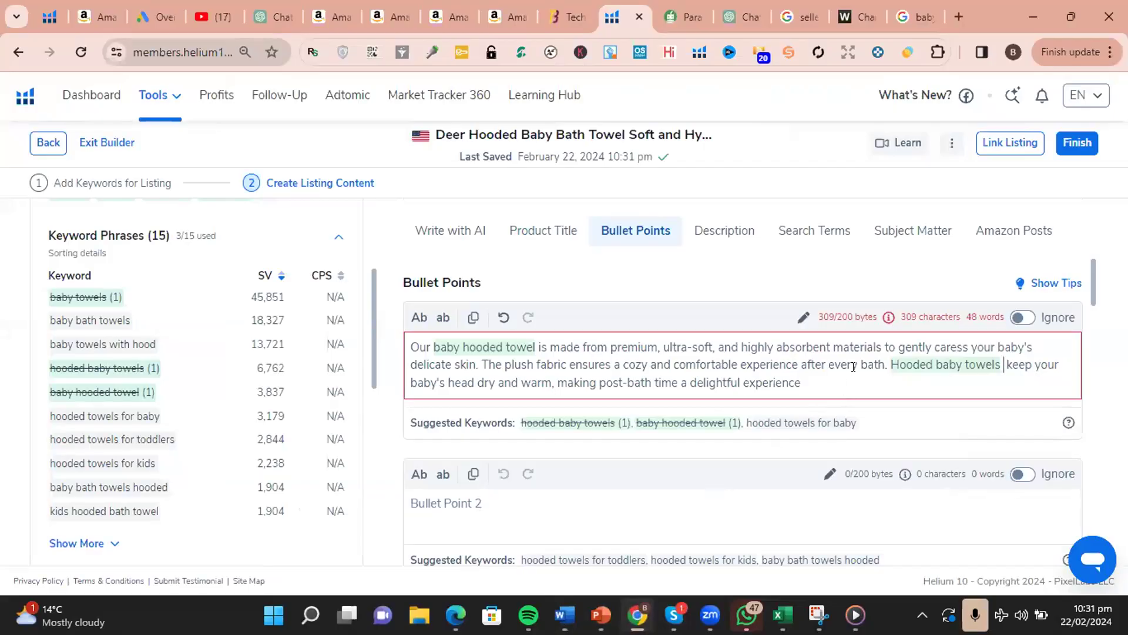
{"action": "scroll", "coordinate": [846, 387], "scroll_direction": "down", "scroll_amount": 3}
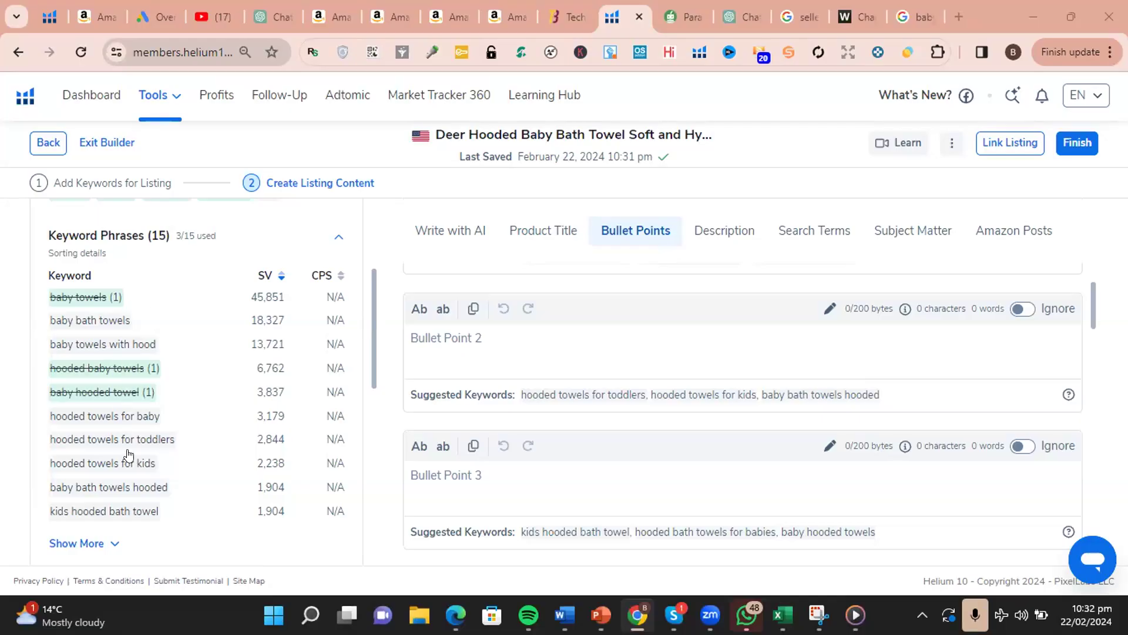
{"action": "mouse_move", "coordinate": [141, 518]}
{"action": "scroll", "coordinate": [700, 503], "scroll_direction": "down", "scroll_amount": 3}
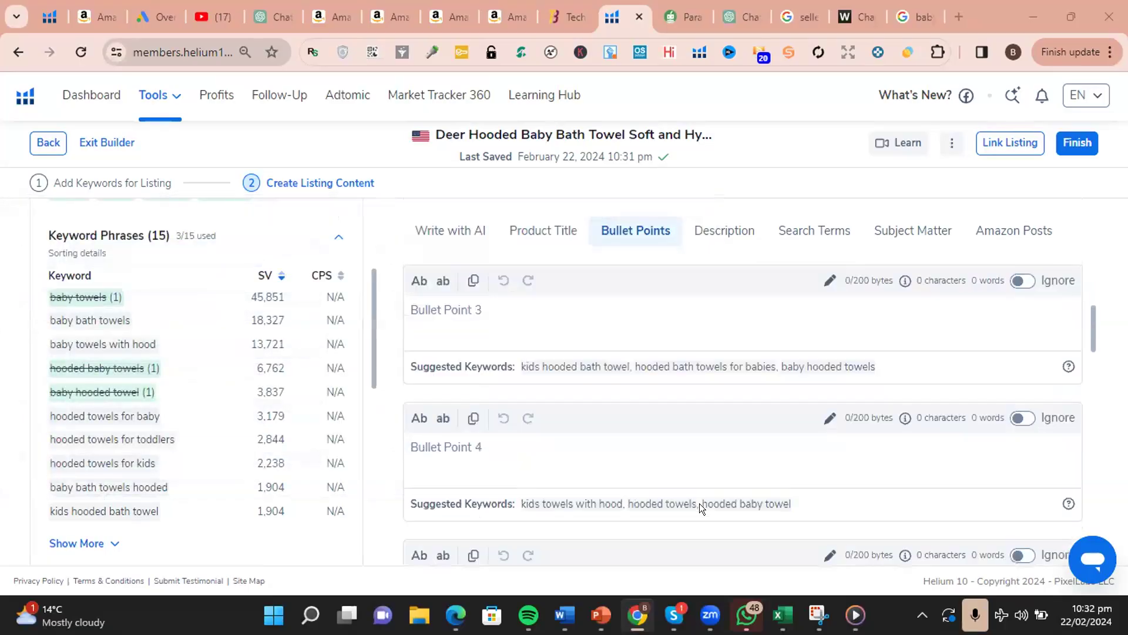
{"action": "scroll", "coordinate": [700, 503], "scroll_direction": "up", "scroll_amount": 6}
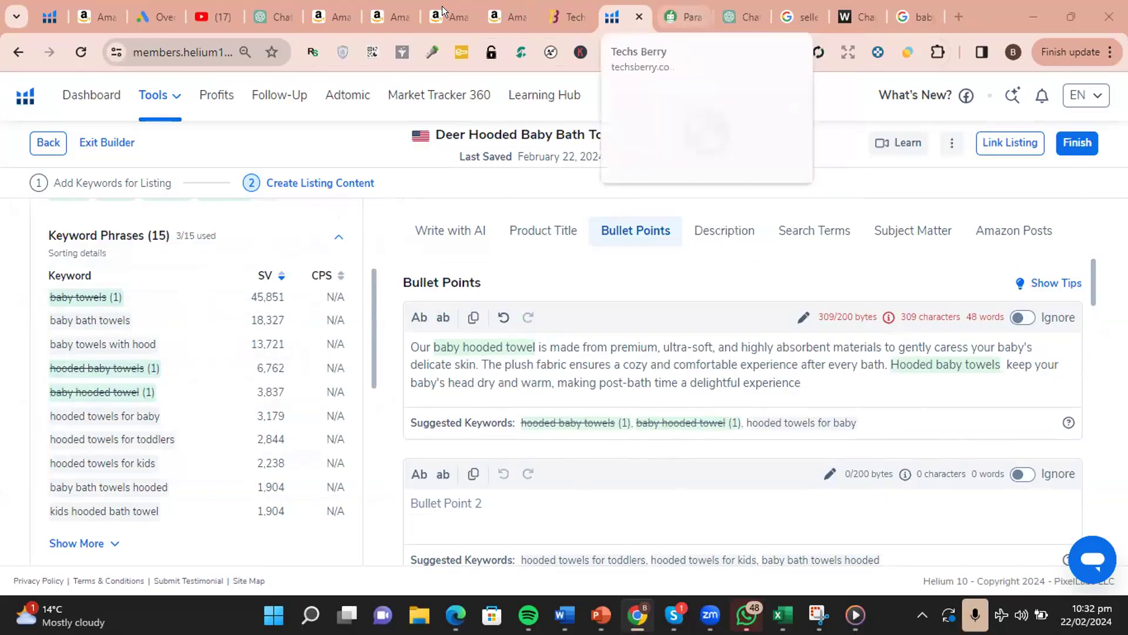
- Find the HIPHOP PANDA hooded towel's Amazon page and copy its "ECO FRIENDLY" and "KEEP WARM" bullet points
{"action": "left_click", "coordinate": [342, 11]}
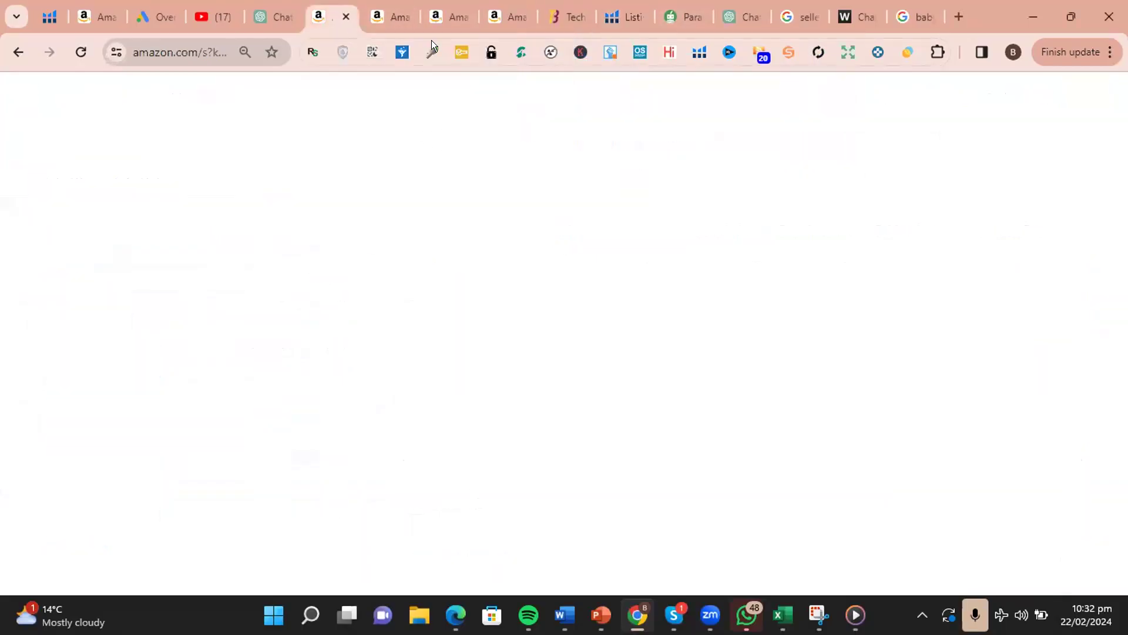
{"action": "left_click", "coordinate": [434, 20]}
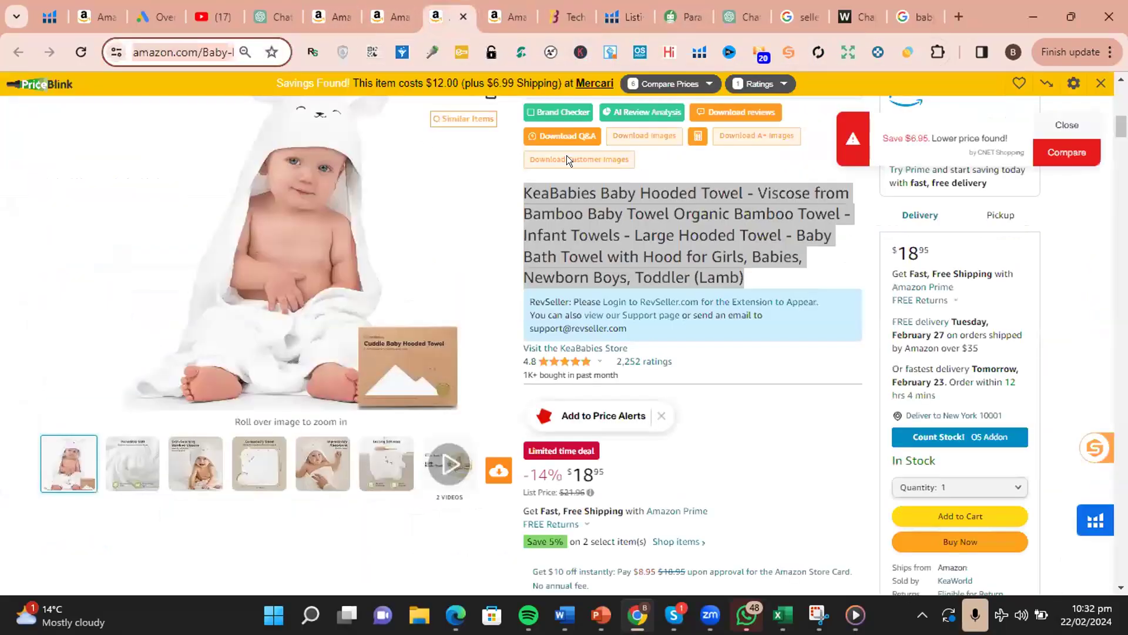
{"action": "left_click", "coordinate": [385, 17]}
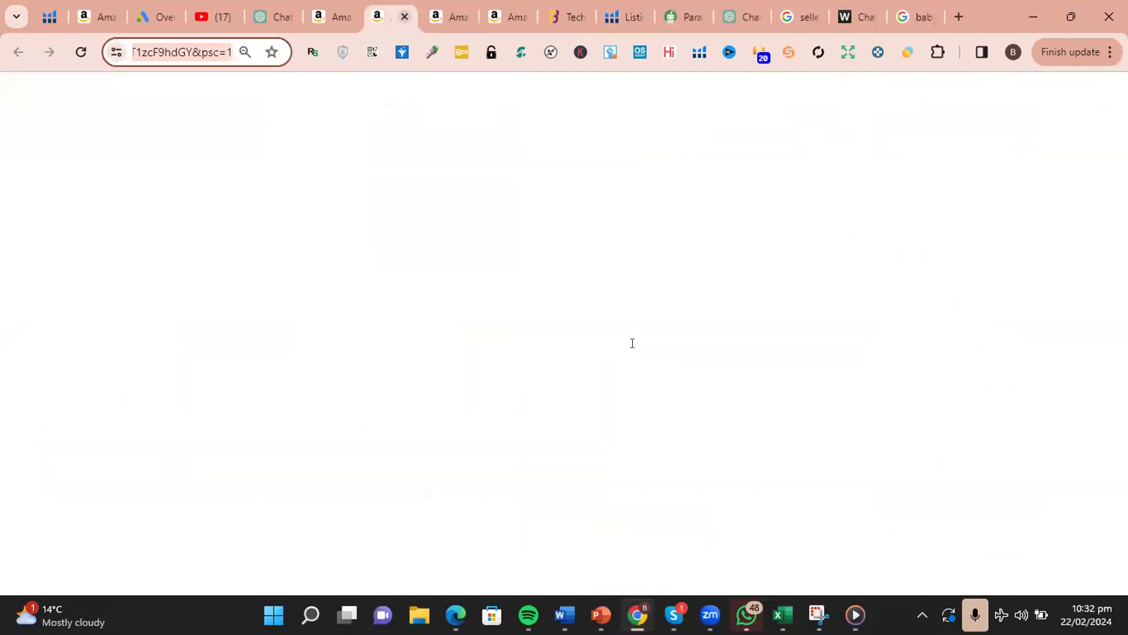
{"action": "scroll", "coordinate": [639, 370], "scroll_direction": "down", "scroll_amount": 4}
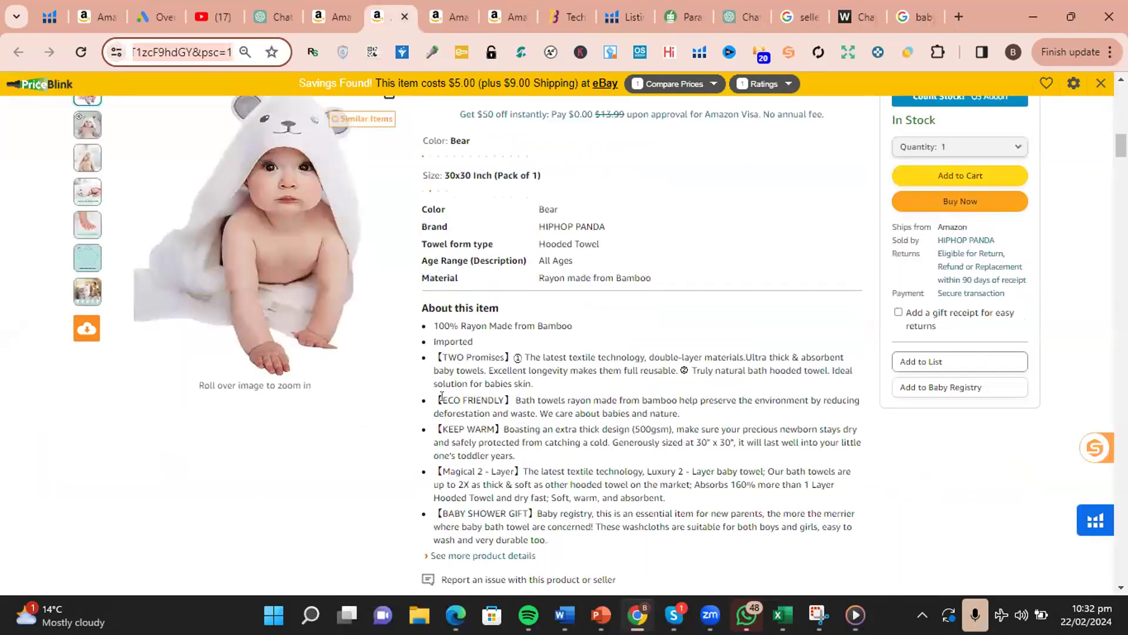
{"action": "left_click_drag", "start_coordinate": [434, 393], "coordinate": [880, 446]}
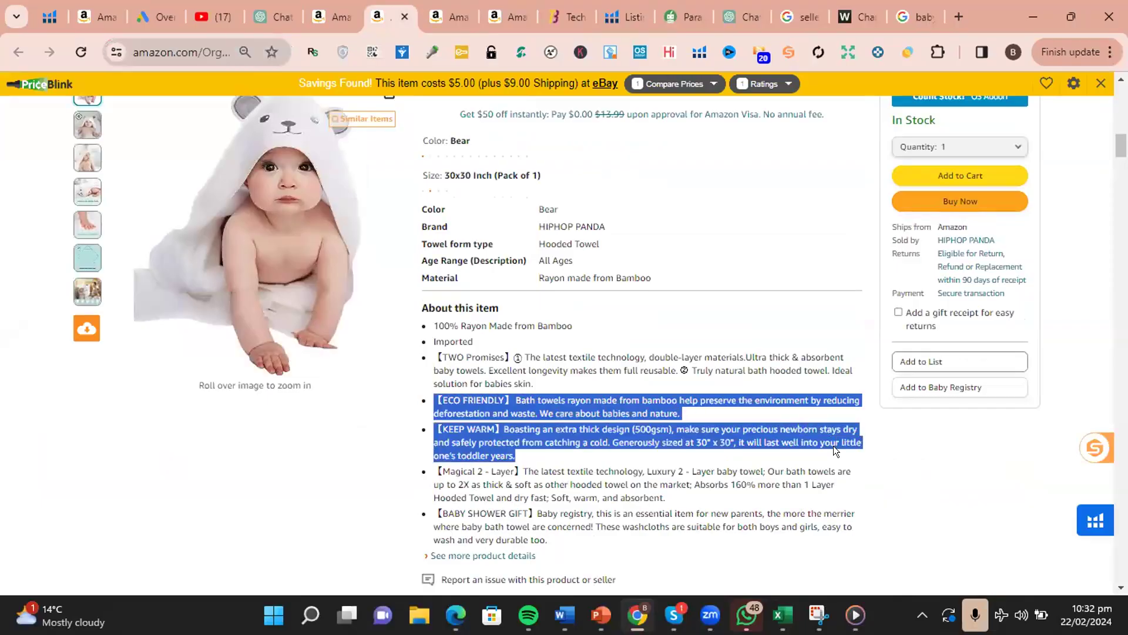
{"action": "right_click", "coordinate": [647, 423]}
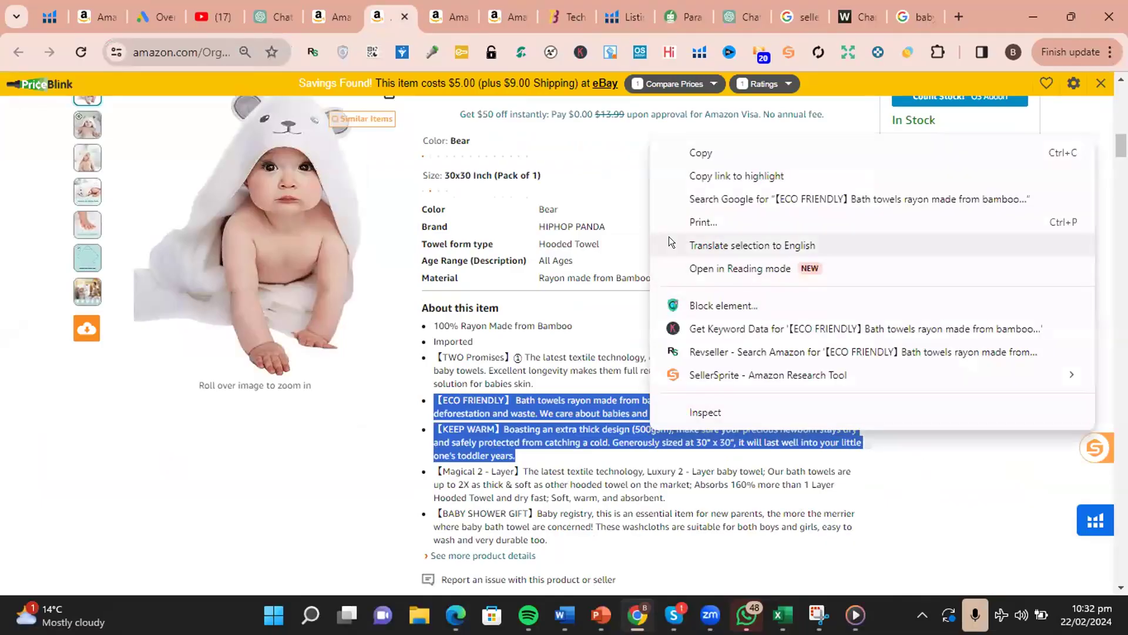
{"action": "left_click", "coordinate": [685, 145]}
- Switch to the QuillBot paraphraser and replace the old source text with the copied "ECO FRIENDLY" and "KEEP WARM" bullets
{"action": "left_click", "coordinate": [680, 17]}
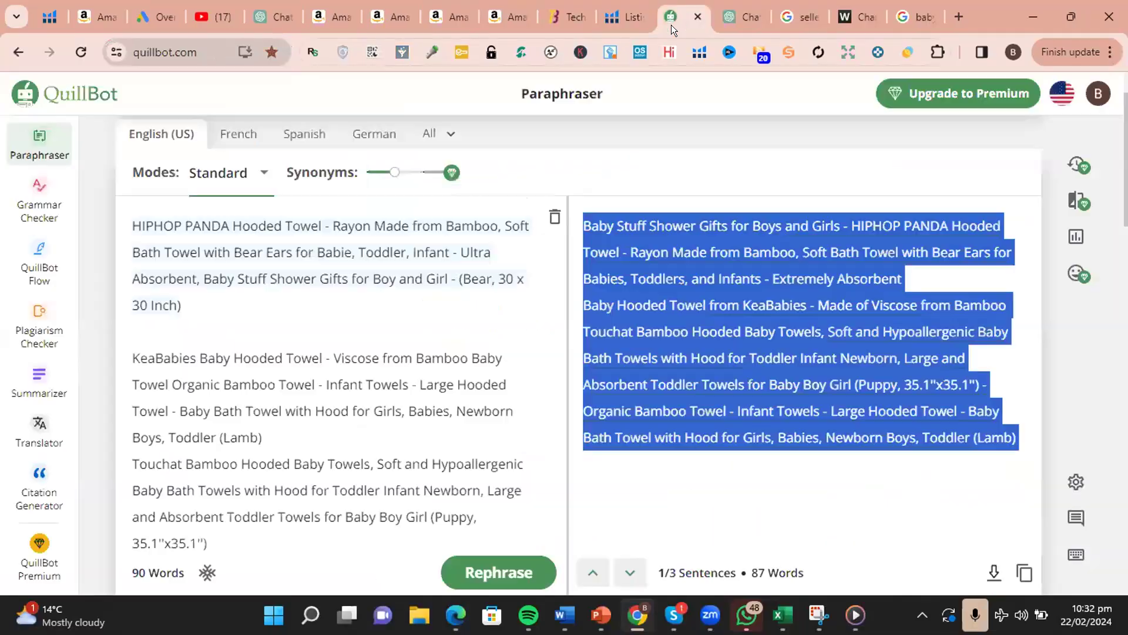
{"action": "left_click_drag", "start_coordinate": [260, 543], "coordinate": [90, 303]}
{"action": "key", "text": "ctrl+a"}
{"action": "key", "text": "BackSpace"}
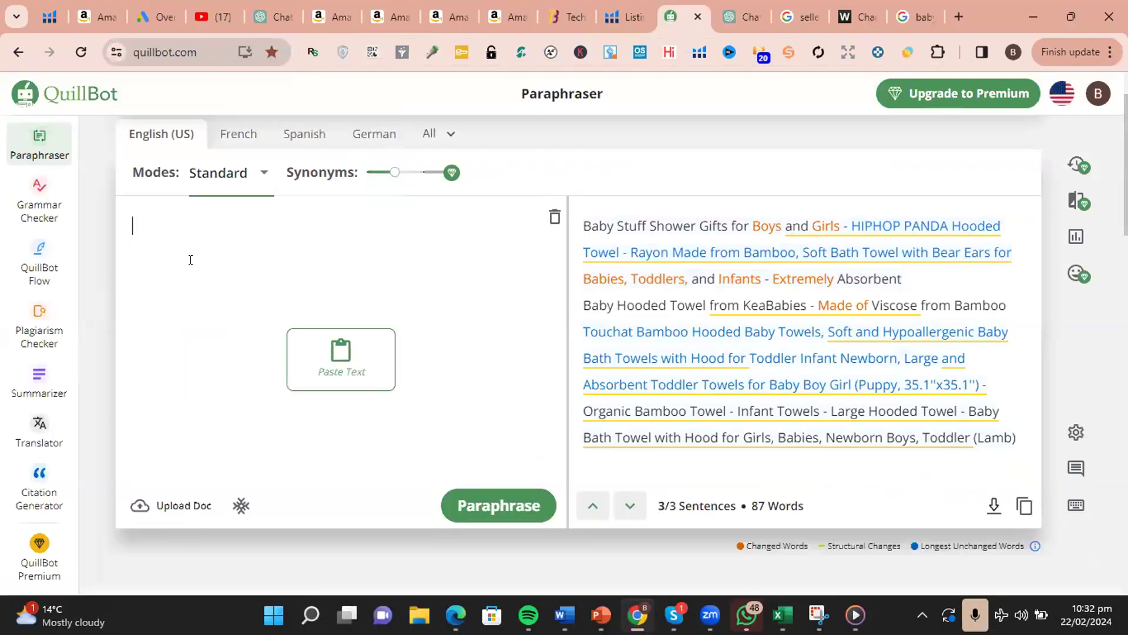
{"action": "key", "text": "ctrl+v"}
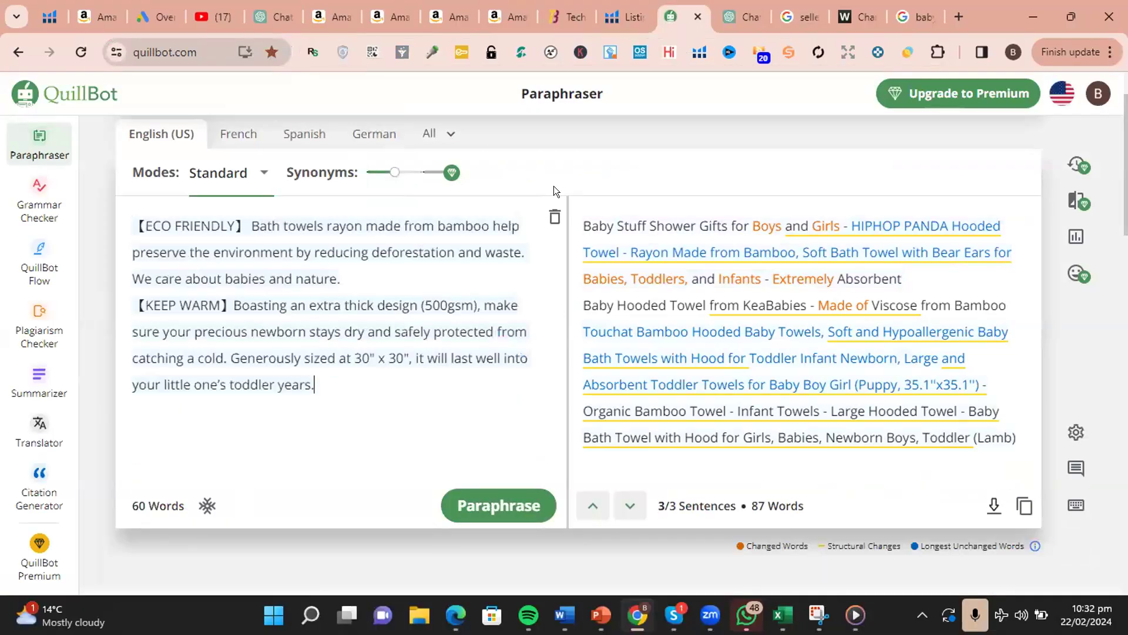
- Paraphrase the two pasted bullets in Standard mode and rephrase them once more for another wording
{"action": "left_click", "coordinate": [484, 499]}
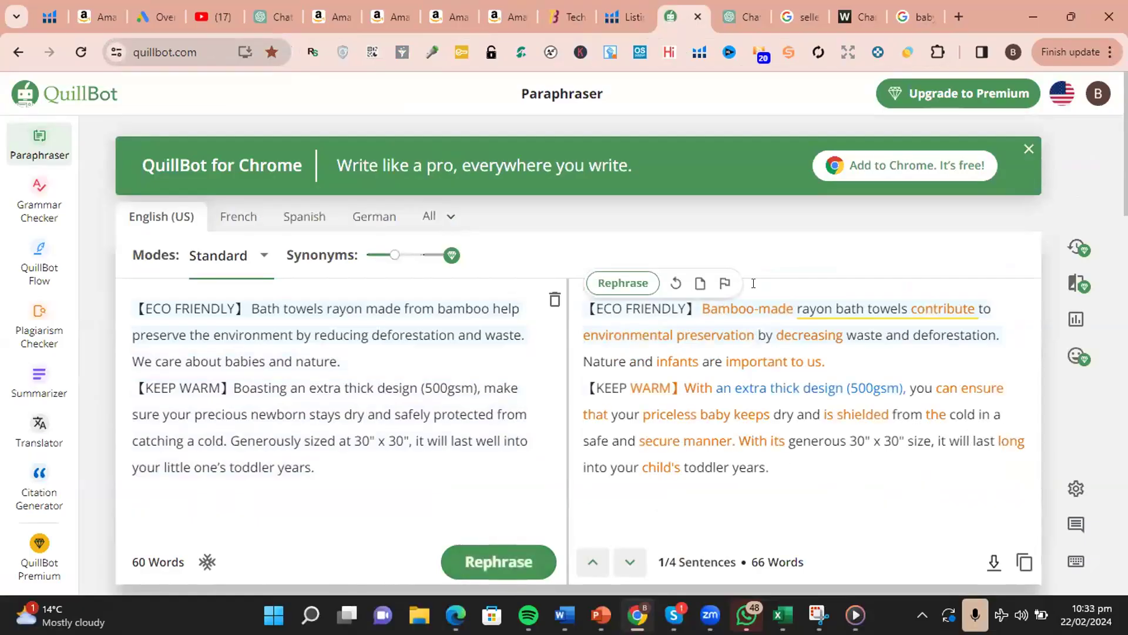
{"action": "left_click", "coordinate": [764, 362]}
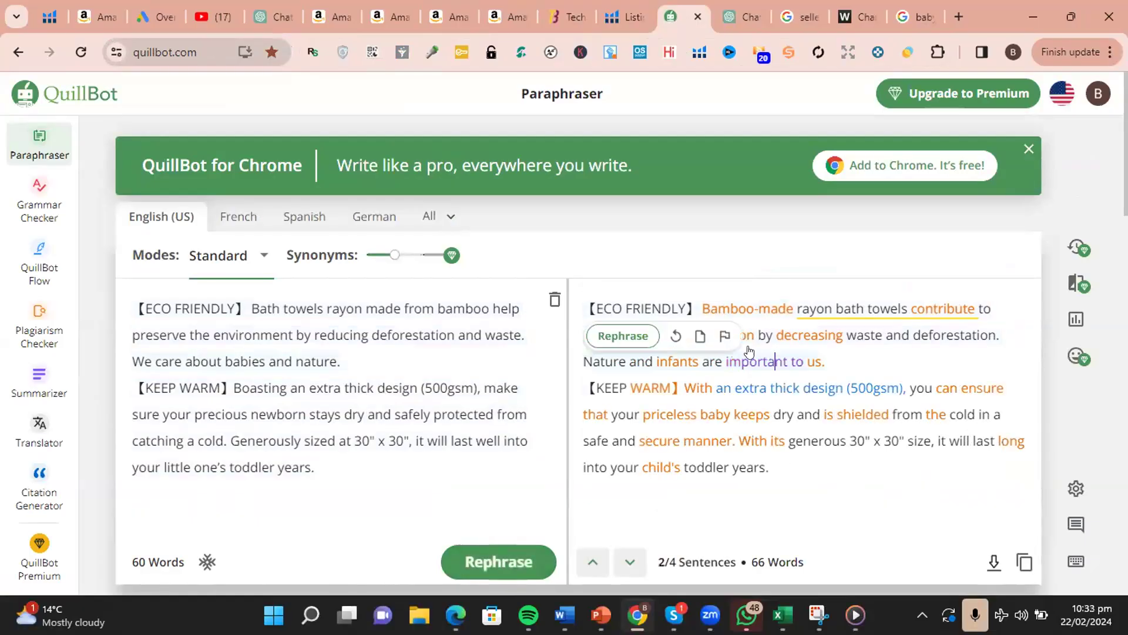
{"action": "left_click", "coordinate": [498, 578]}
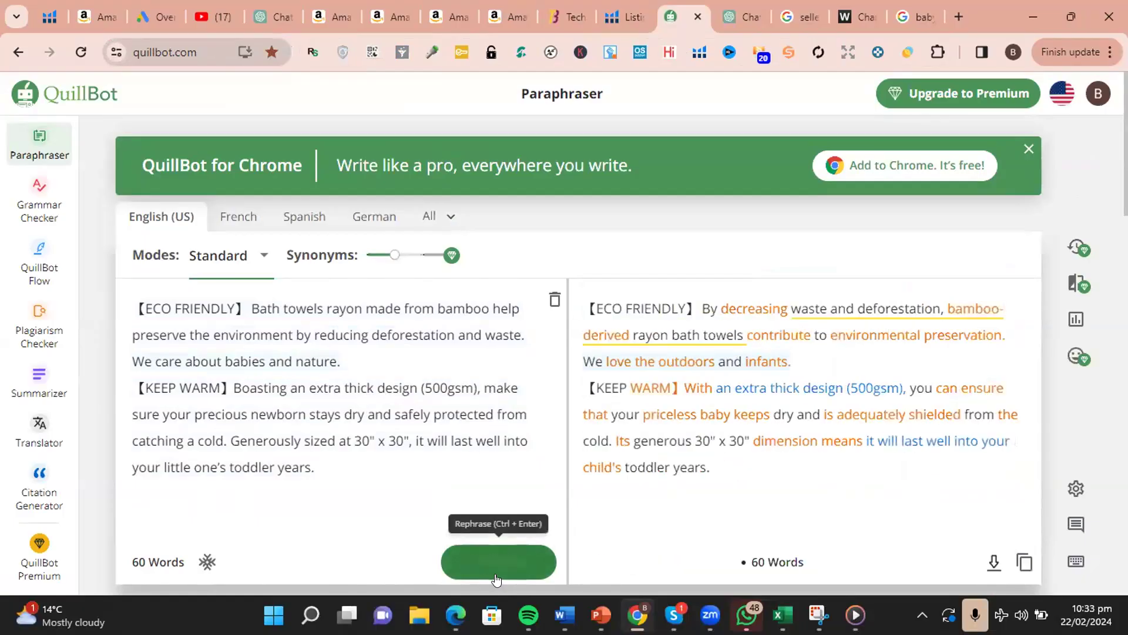
- Delete the "KEEP WARM" bullet from the source text and paraphrase the remaining "ECO FRIENDLY" bullet on its own
{"action": "left_click_drag", "start_coordinate": [335, 465], "coordinate": [133, 388]}
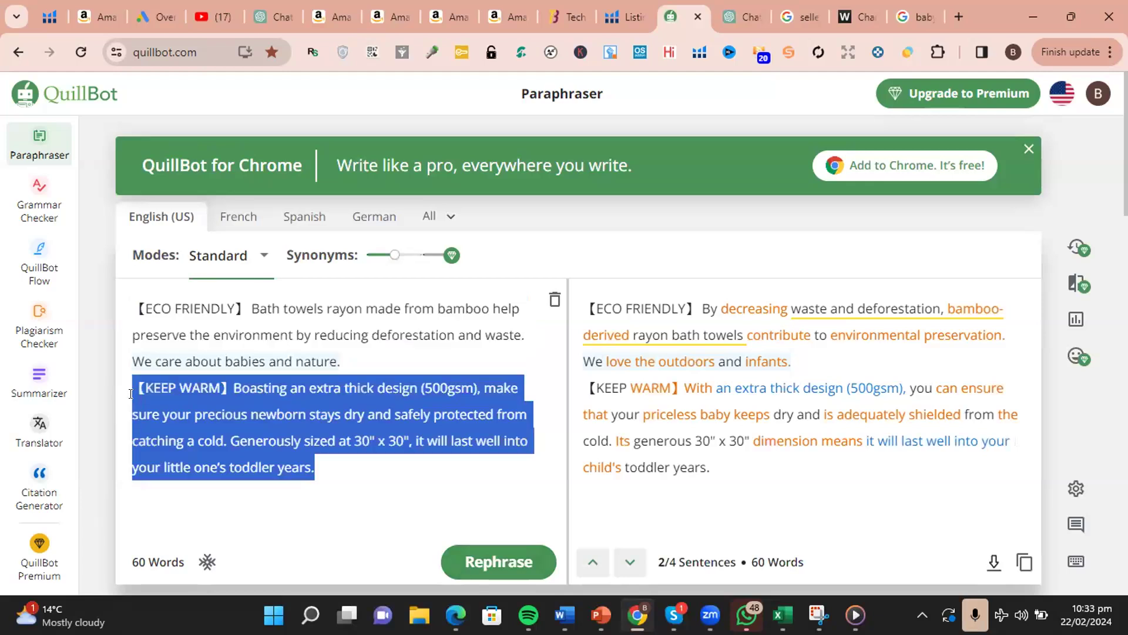
{"action": "key", "text": "BackSpace"}
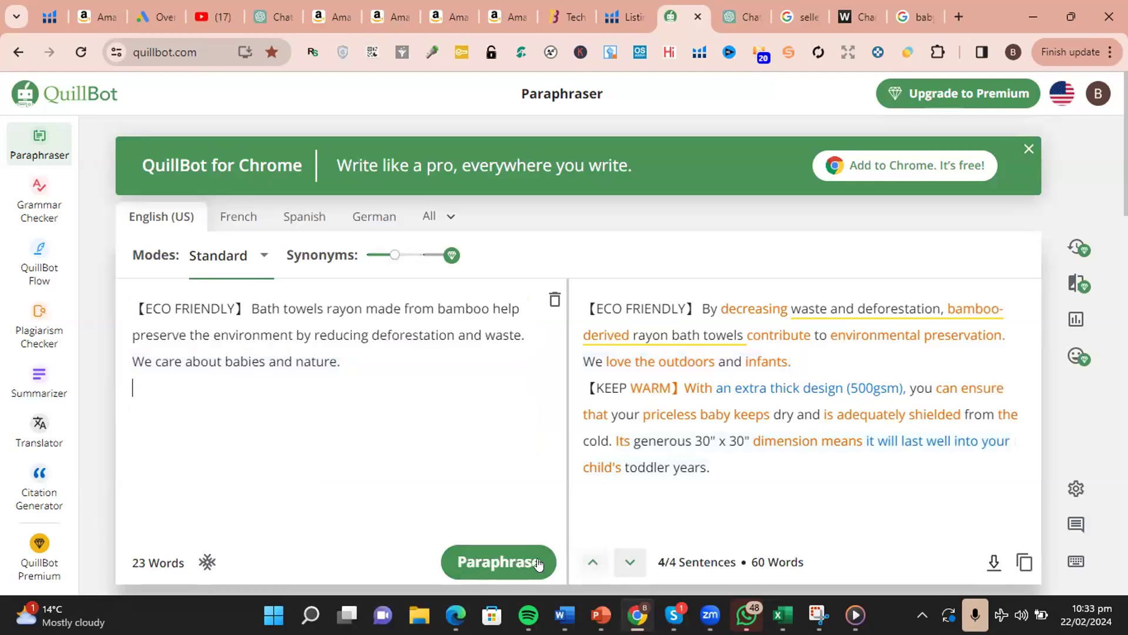
{"action": "left_click", "coordinate": [528, 563]}
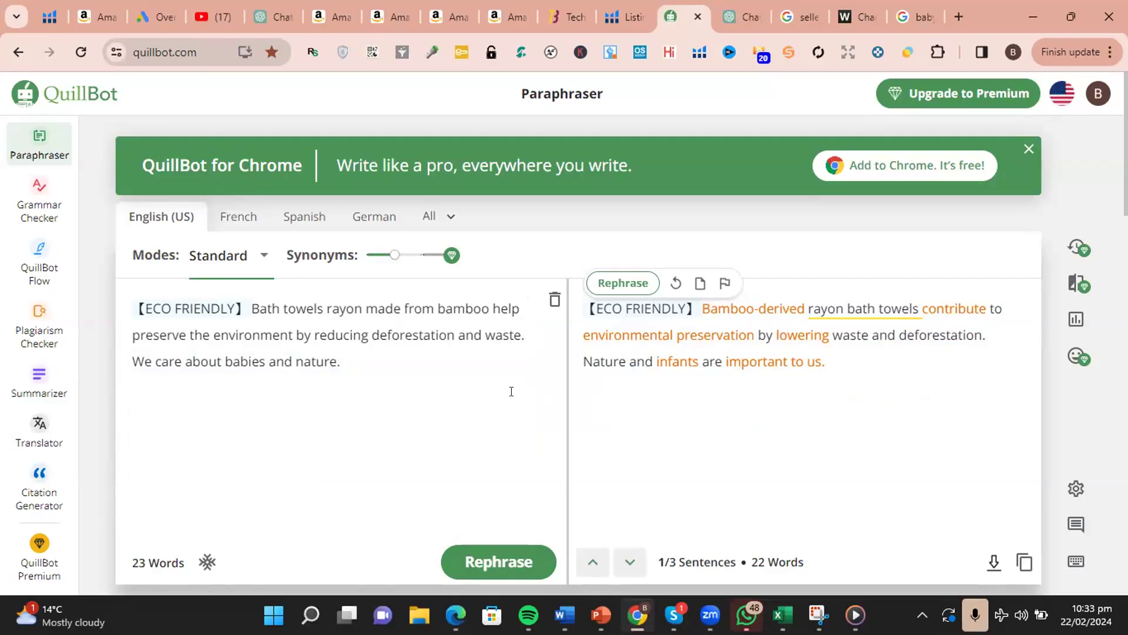
- Switch to ChatGPT and read the "Ultra-Soft Material", "Hooded Design" and "Adorable Animal Theme" key features for usable bullet text
{"action": "left_click", "coordinate": [727, 13]}
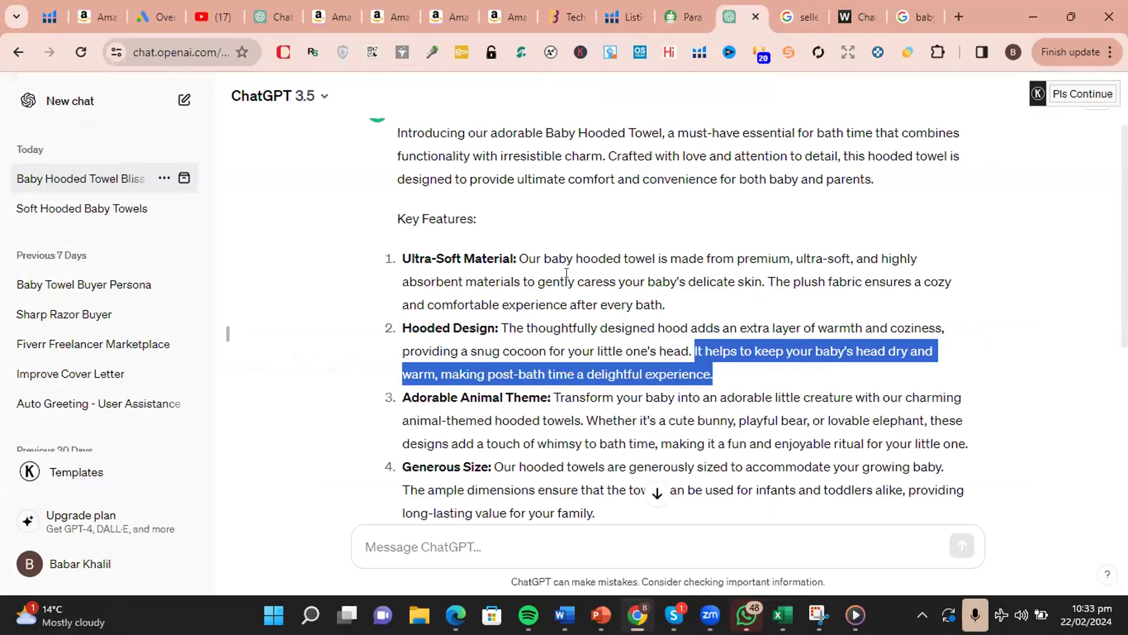
{"action": "left_click", "coordinate": [810, 417]}
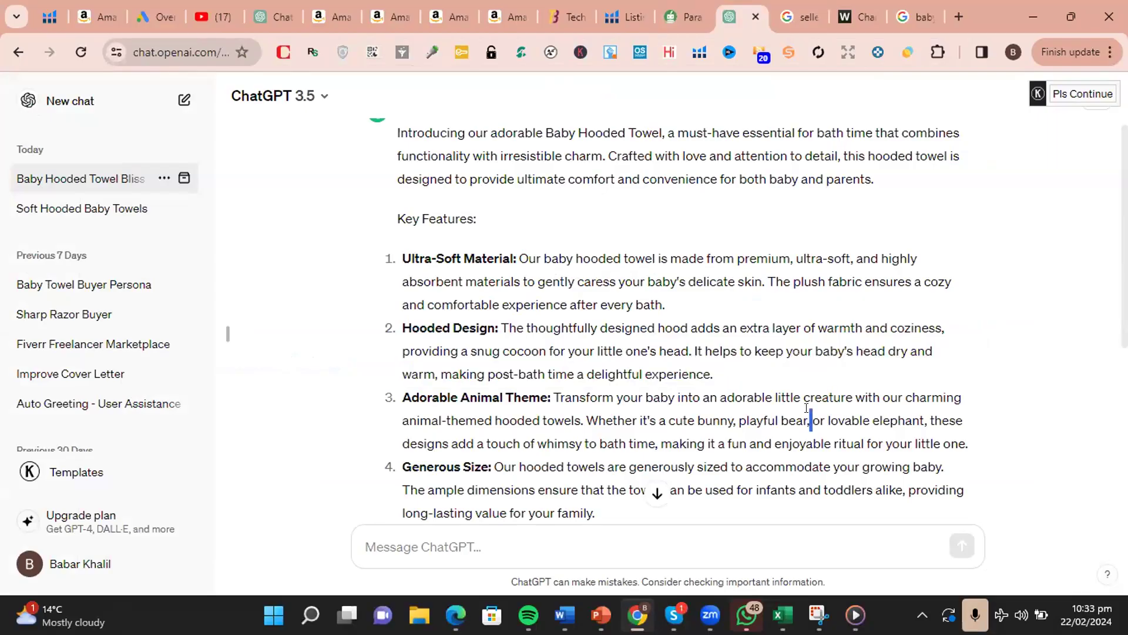
{"action": "left_click_drag", "start_coordinate": [549, 397], "coordinate": [931, 407]}
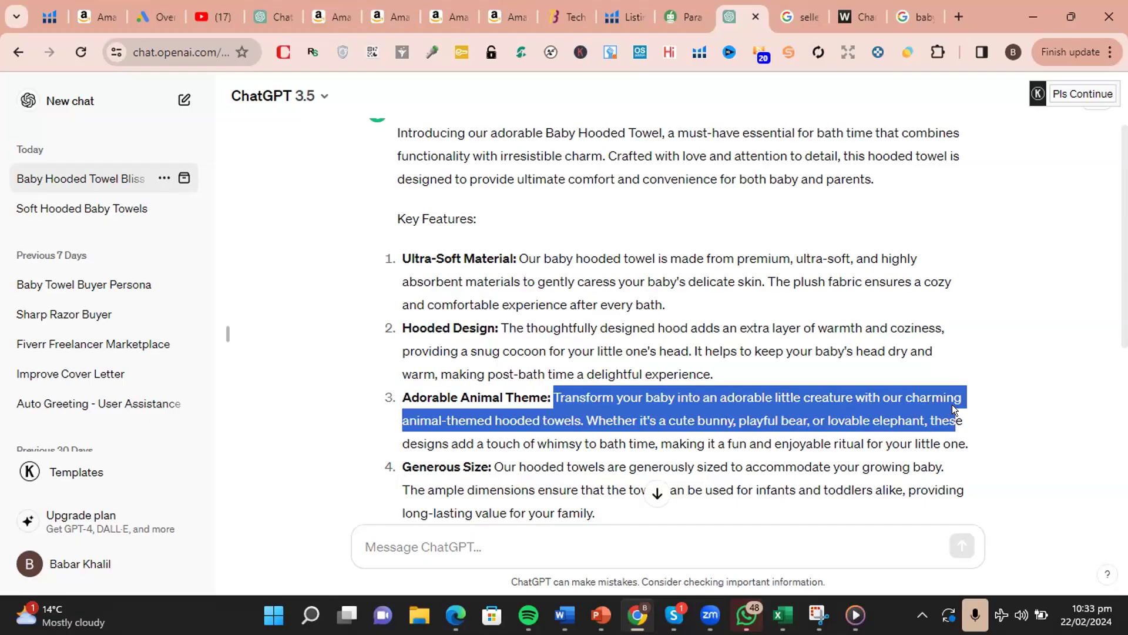
{"action": "left_click", "coordinate": [653, 311]}
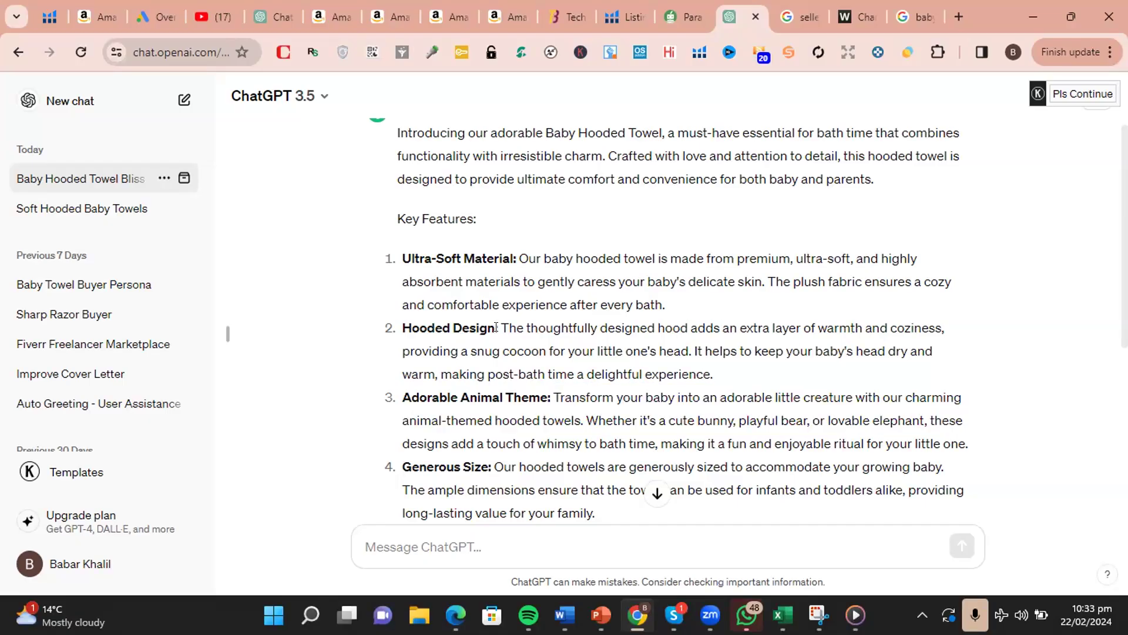
{"action": "left_click_drag", "start_coordinate": [501, 328], "coordinate": [924, 339]}
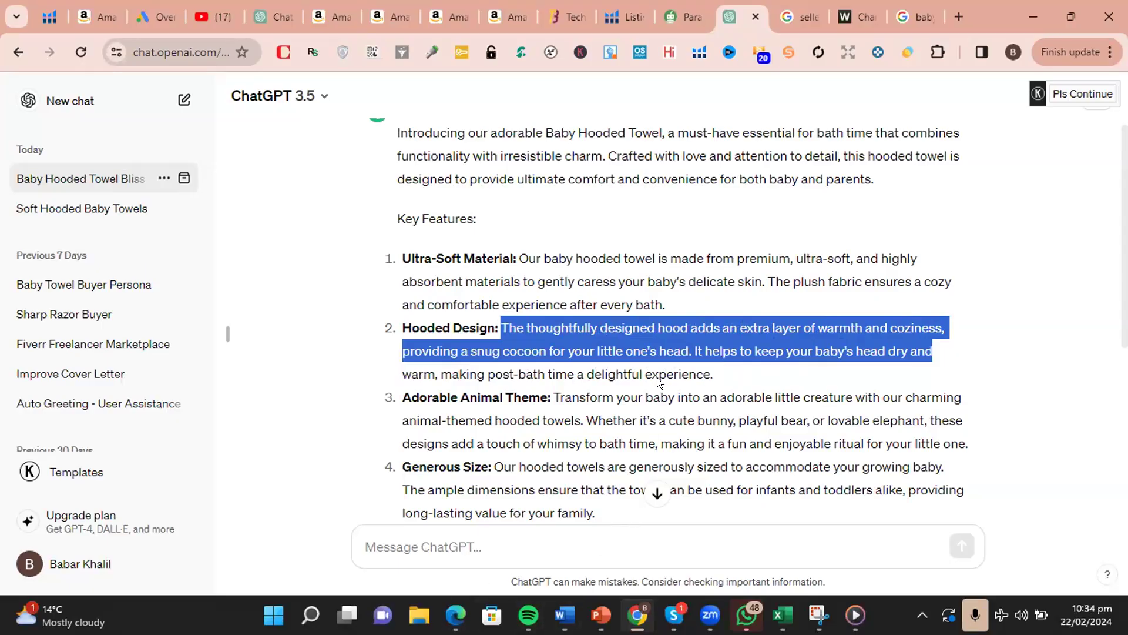
{"action": "left_click", "coordinate": [637, 252]}
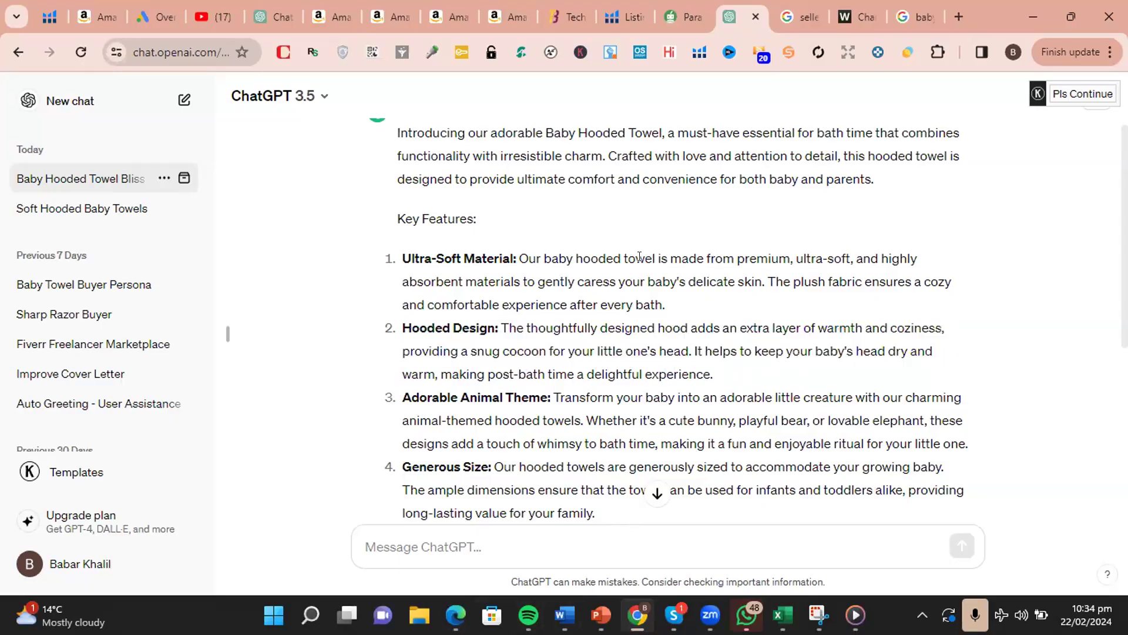
- Compare QuillBot's reworded "ECO FRIENDLY" bullet with ChatGPT's "Ultra-Soft Material" and "Adorable Animal Theme" features
{"action": "left_click", "coordinate": [554, 21]}
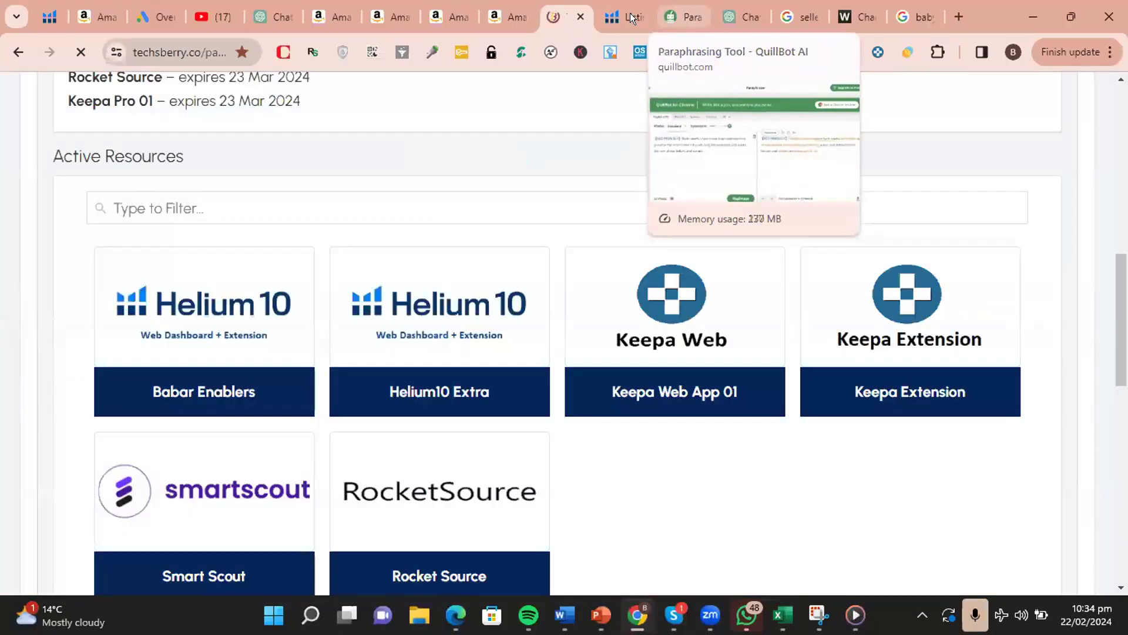
{"action": "left_click", "coordinate": [686, 14]}
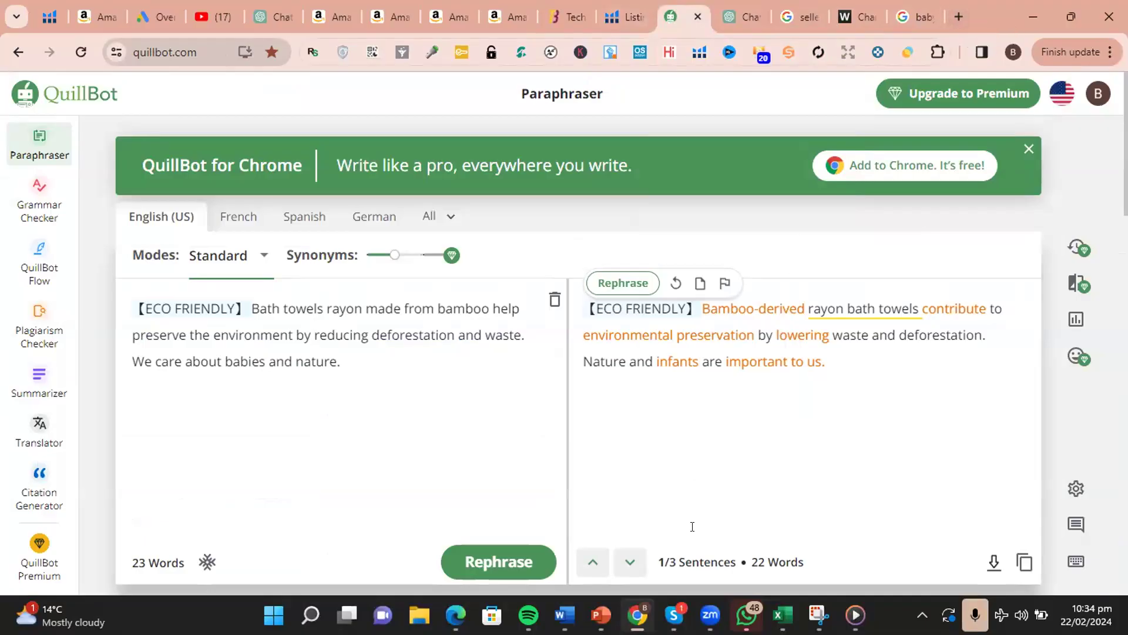
{"action": "left_click", "coordinate": [747, 20]}
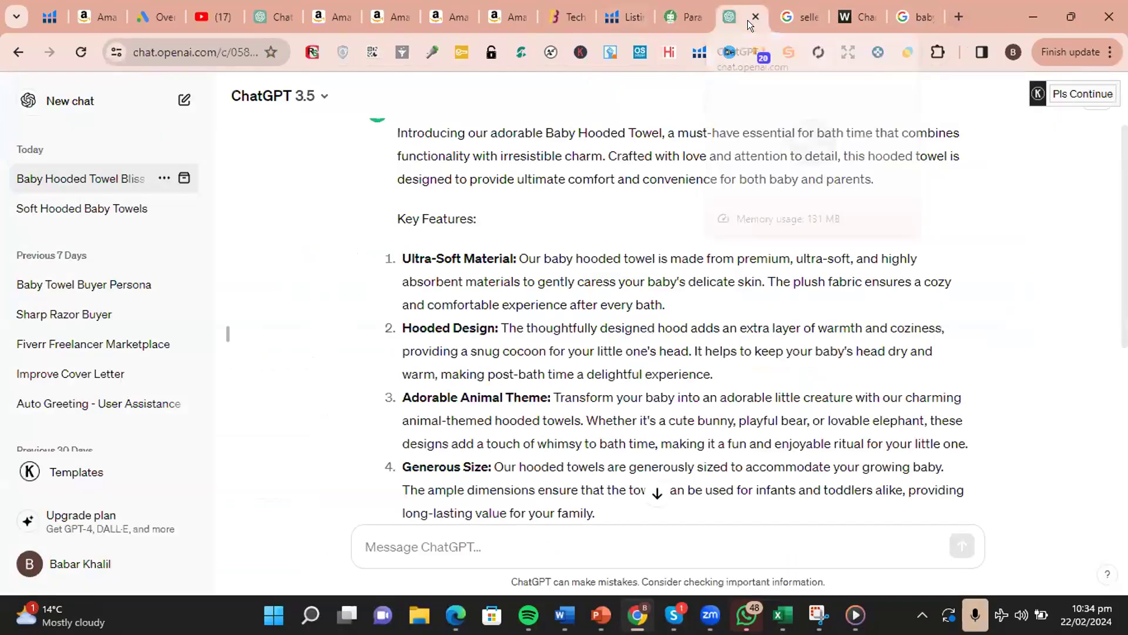
{"action": "left_click", "coordinate": [688, 15]}
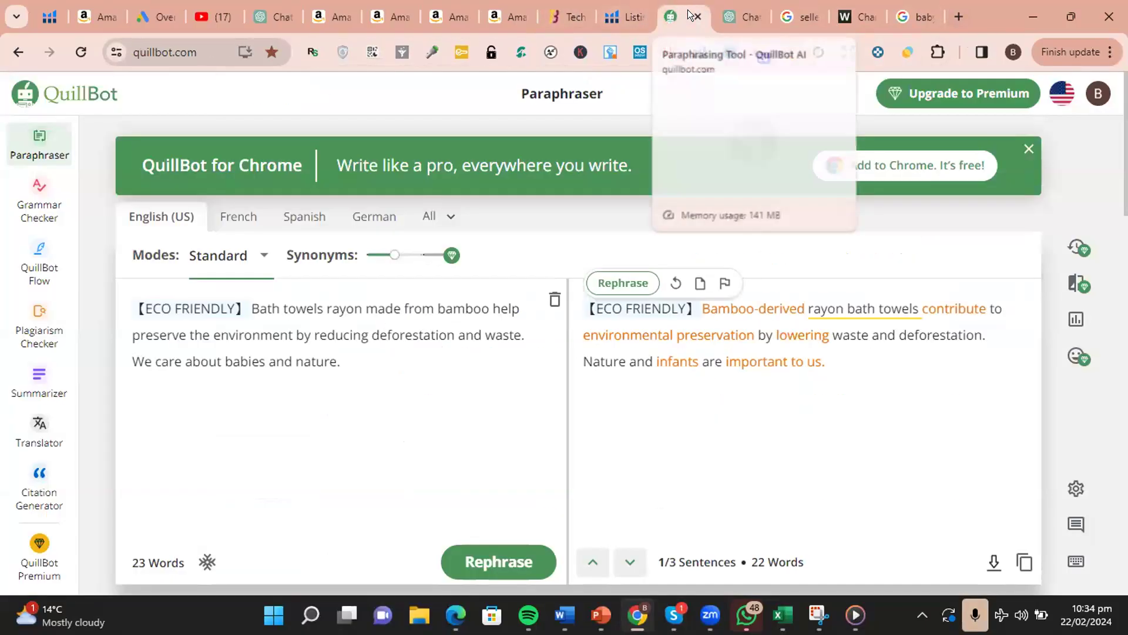
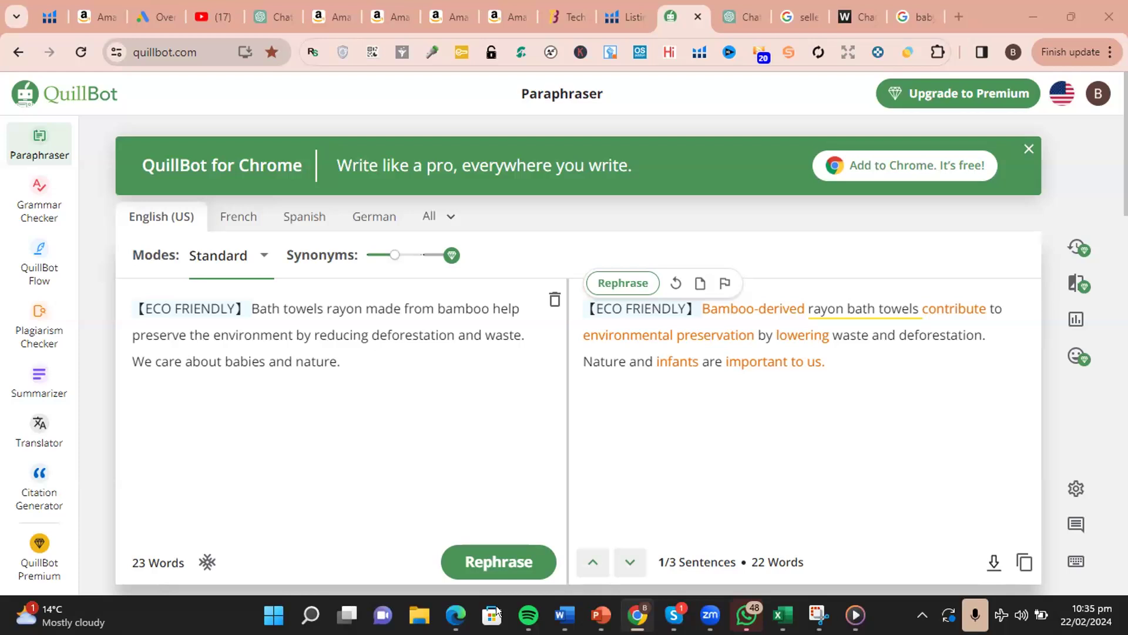
{"action": "left_click", "coordinate": [732, 10]}
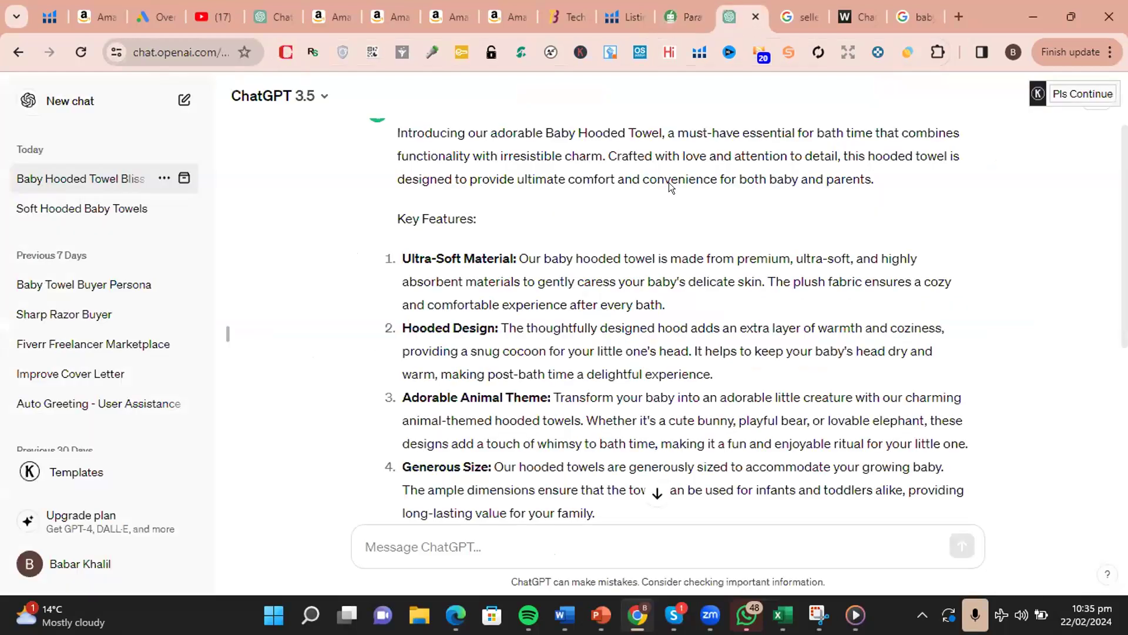
{"action": "left_click_drag", "start_coordinate": [593, 406], "coordinate": [898, 420]}
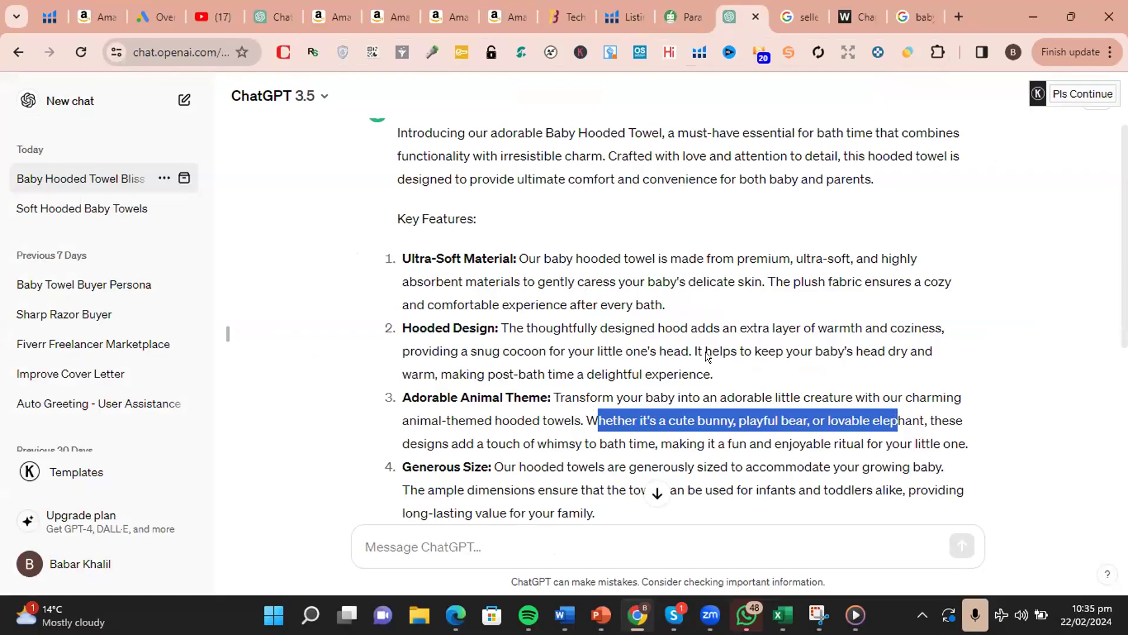
{"action": "left_click_drag", "start_coordinate": [520, 259], "coordinate": [645, 282]}
{"action": "left_click_drag", "start_coordinate": [646, 398], "coordinate": [845, 420]}
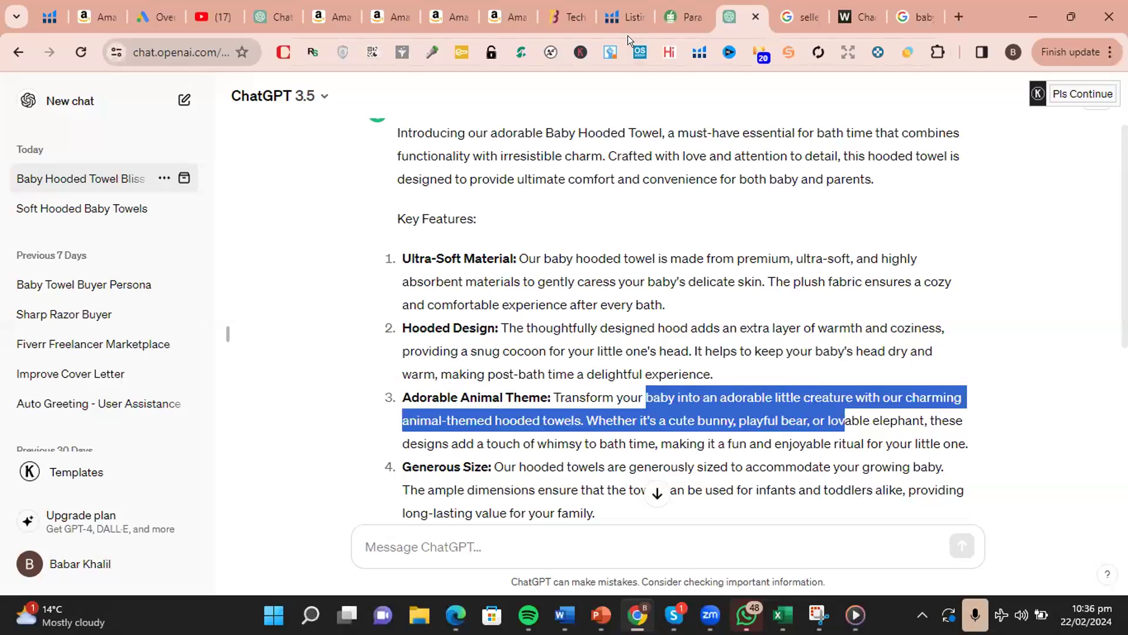
- Review the listing builder's Bullet Point 1, suggested keywords and tool list, with a look at the Touchat and KeaBabies Amazon pages
{"action": "left_click", "coordinate": [616, 18]}
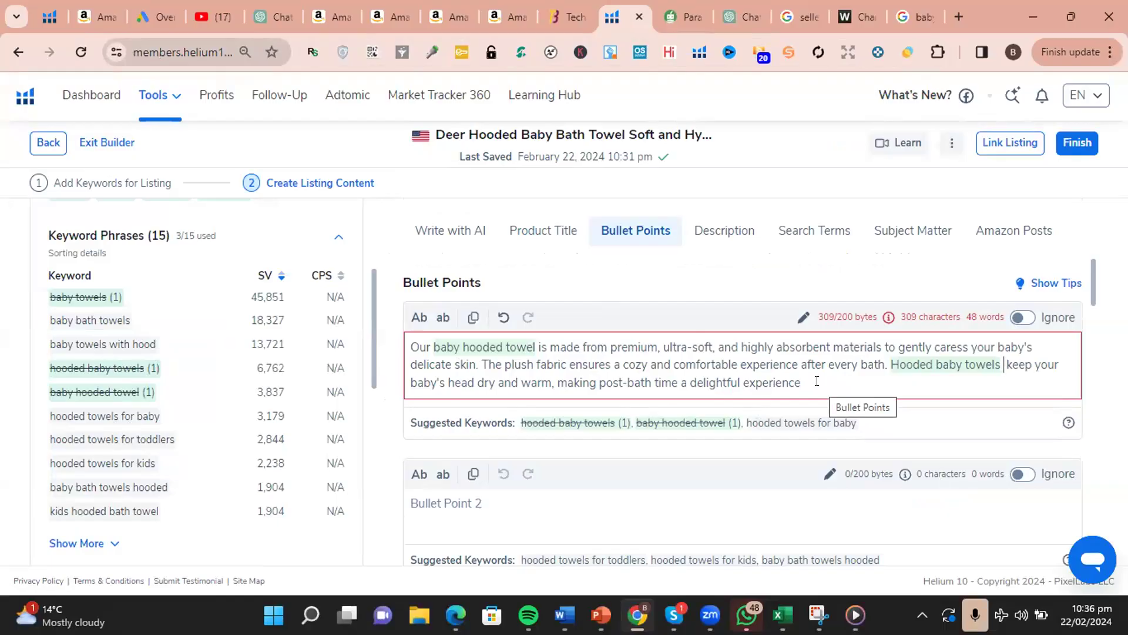
{"action": "left_click", "coordinate": [499, 14]}
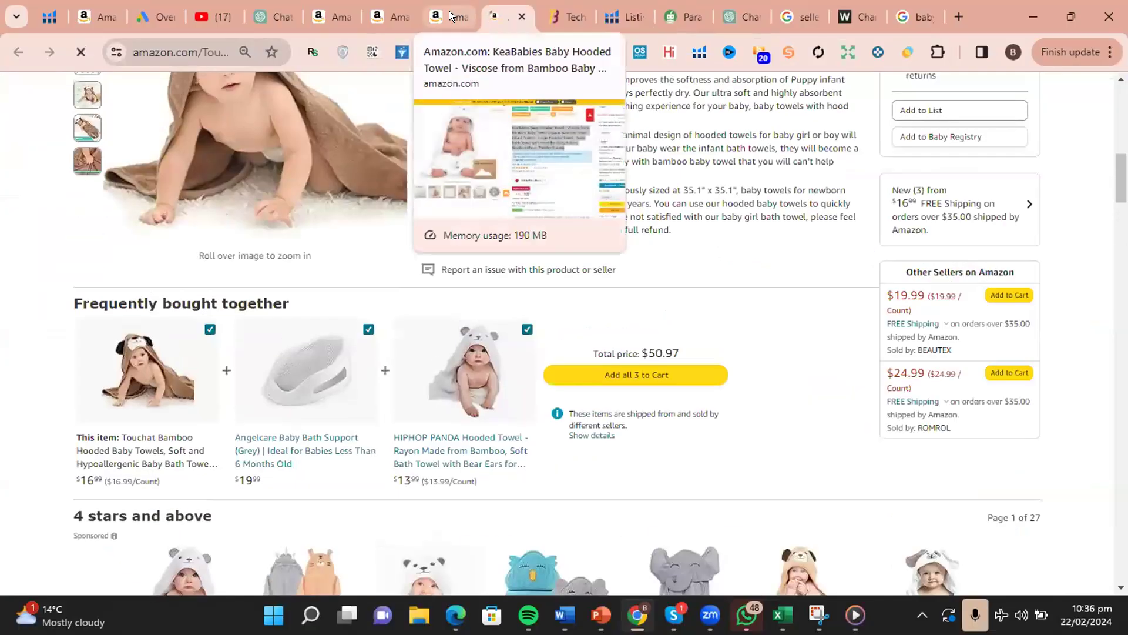
{"action": "left_click", "coordinate": [450, 11]}
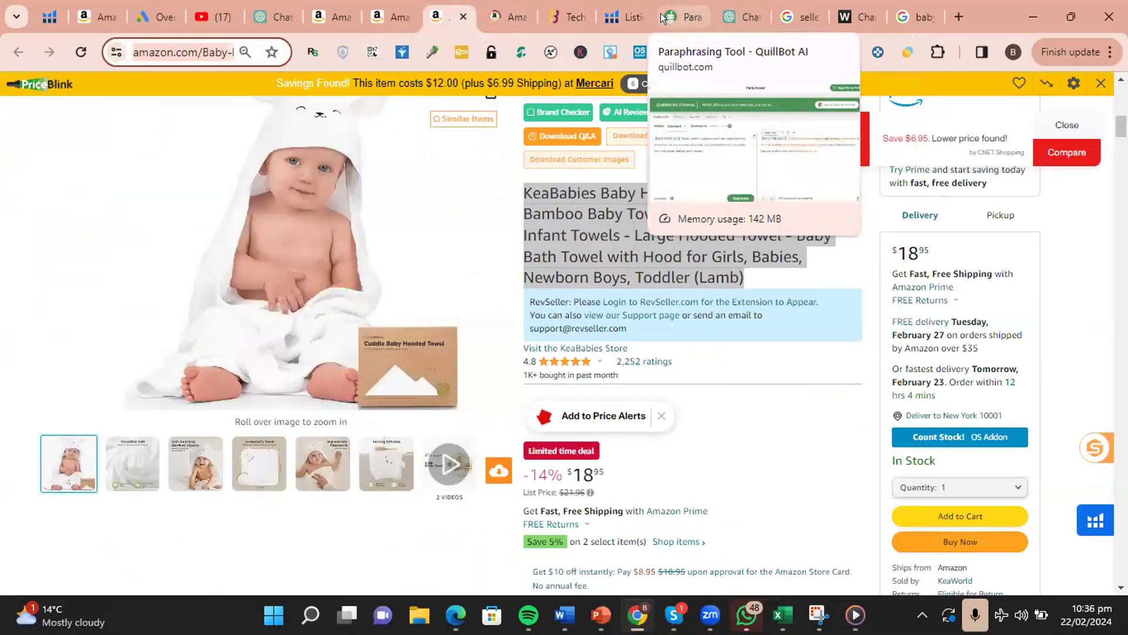
{"action": "left_click", "coordinate": [631, 14]}
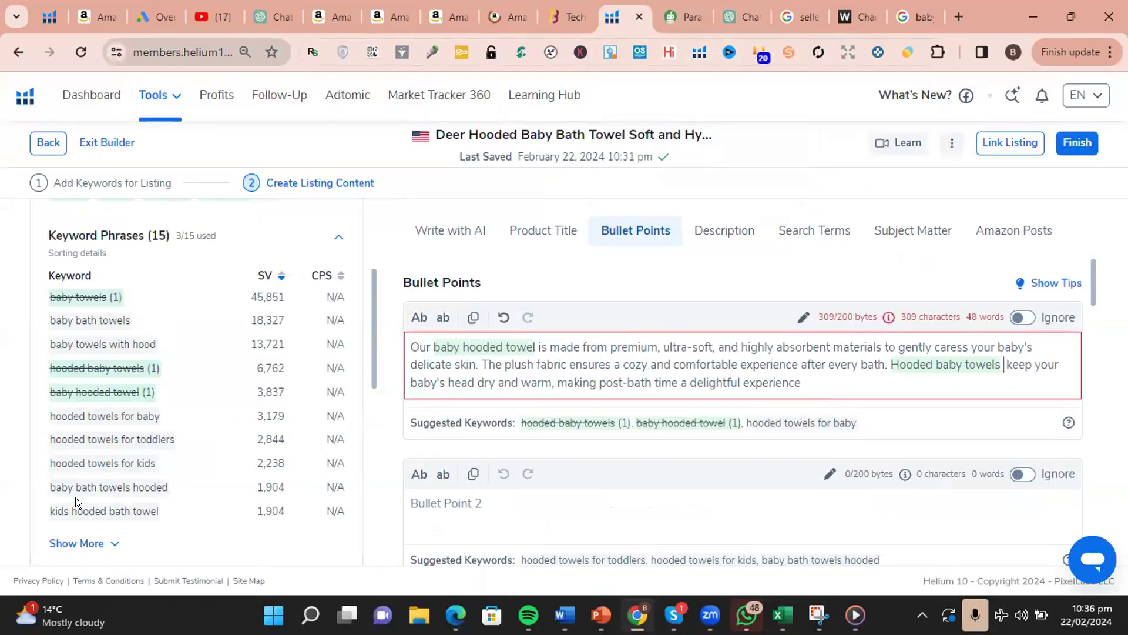
{"action": "mouse_move", "coordinate": [75, 500]}
{"action": "scroll", "coordinate": [549, 450], "scroll_direction": "down", "scroll_amount": 1}
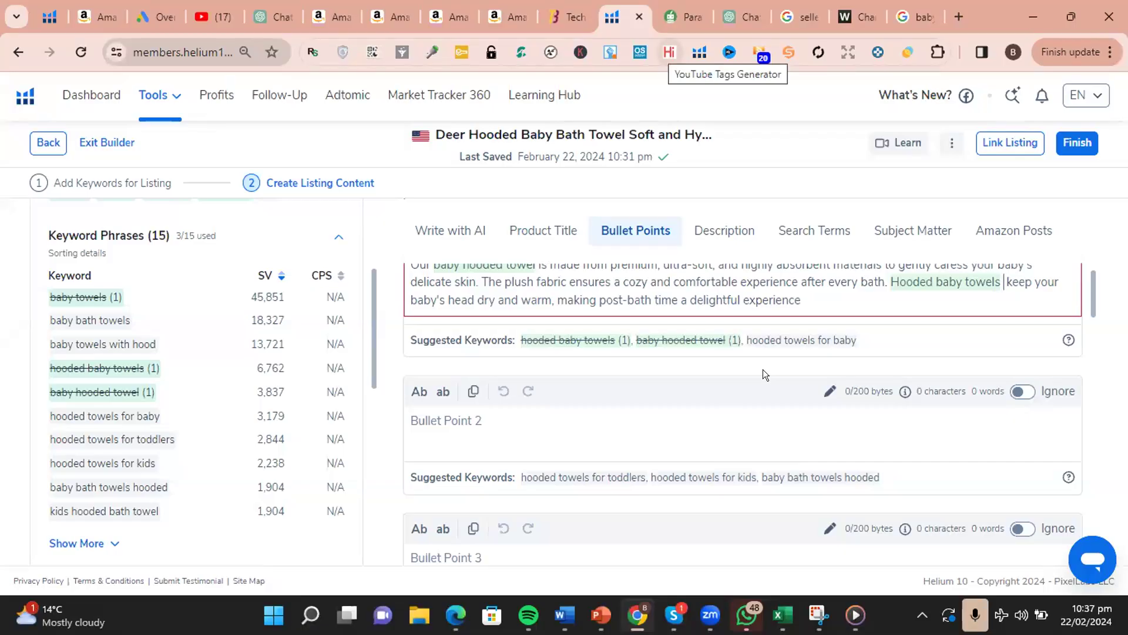
{"action": "scroll", "coordinate": [763, 369], "scroll_direction": "up", "scroll_amount": 3}
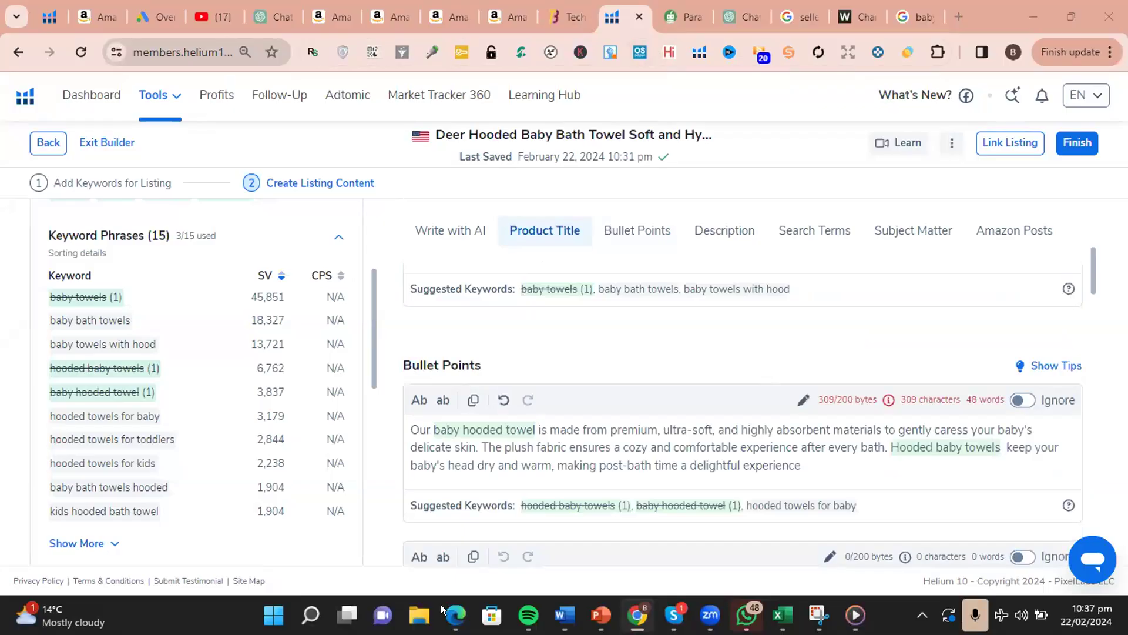
{"action": "left_click", "coordinate": [179, 101]}
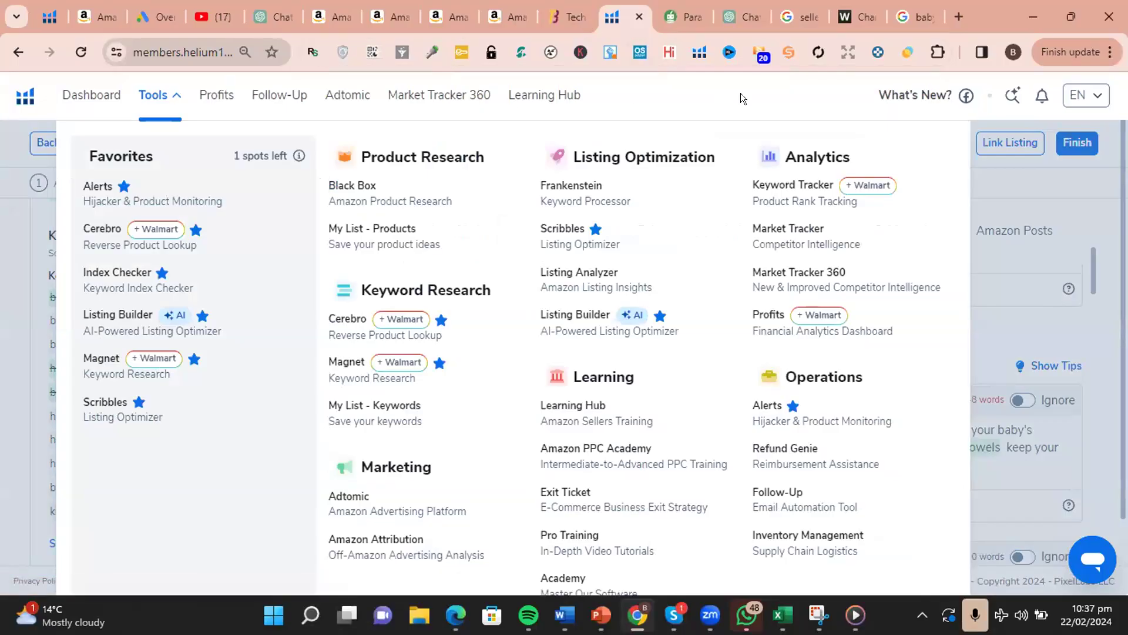
- Open the task notes in Notepad and delete everything below the line "any three products"
{"action": "left_click", "coordinate": [350, 613]}
{"action": "left_click", "coordinate": [350, 614]}
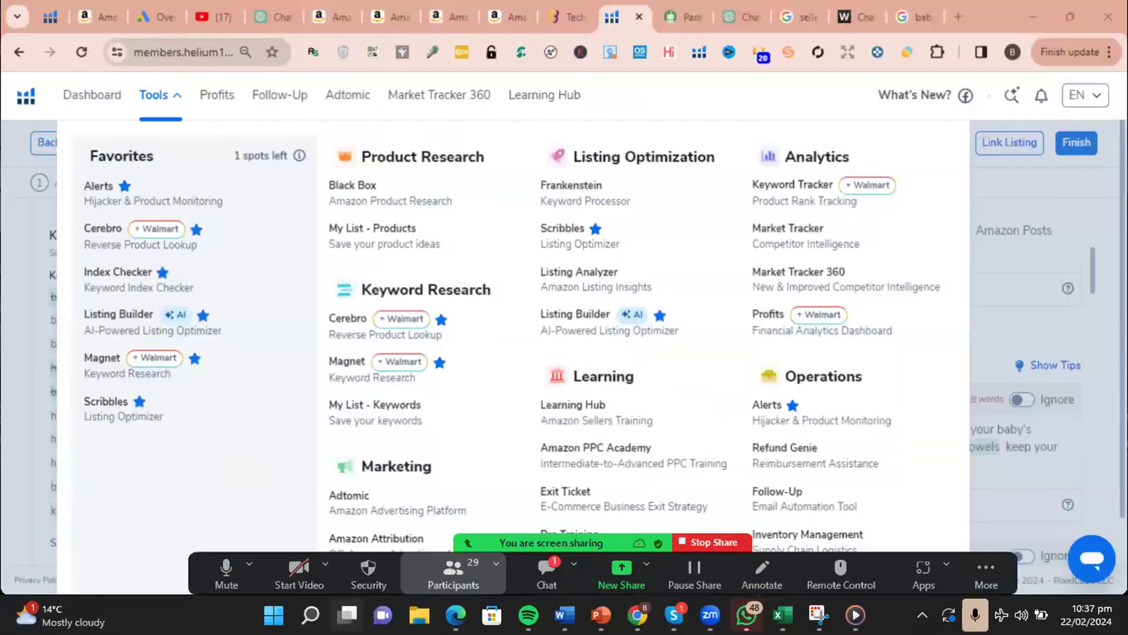
{"action": "left_click", "coordinate": [311, 615]}
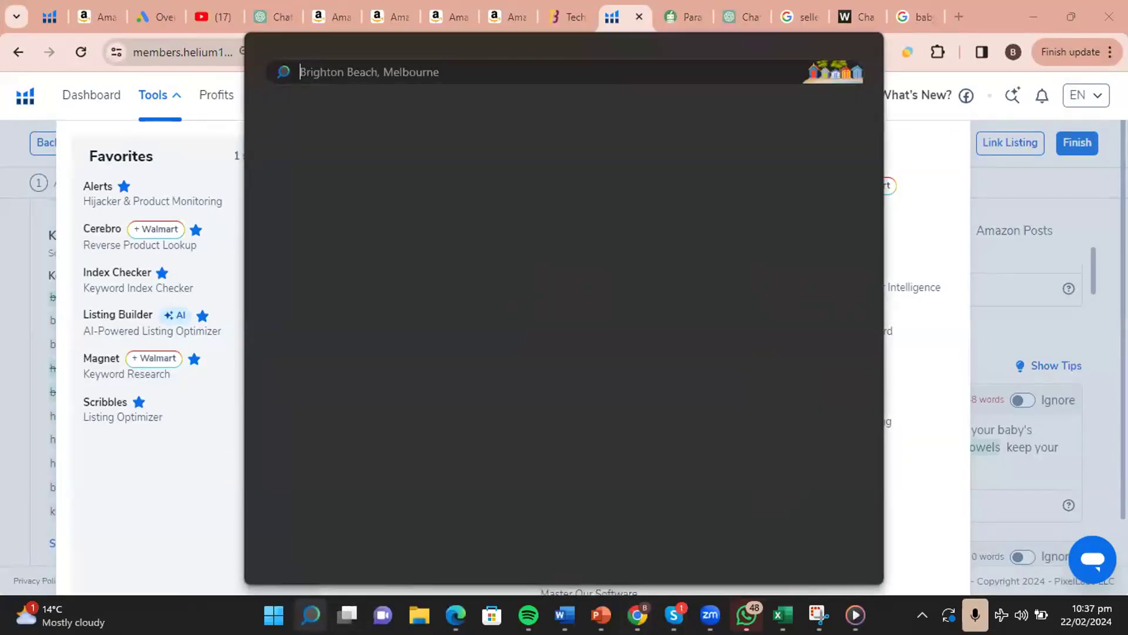
{"action": "type", "text": "note"}
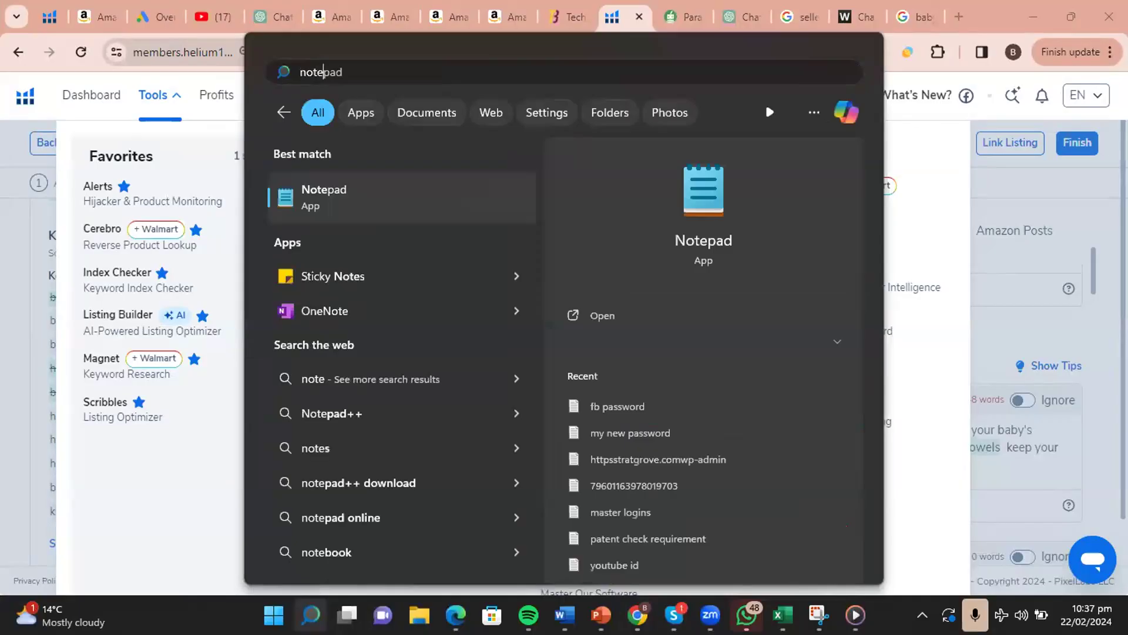
{"action": "left_click", "coordinate": [313, 615]}
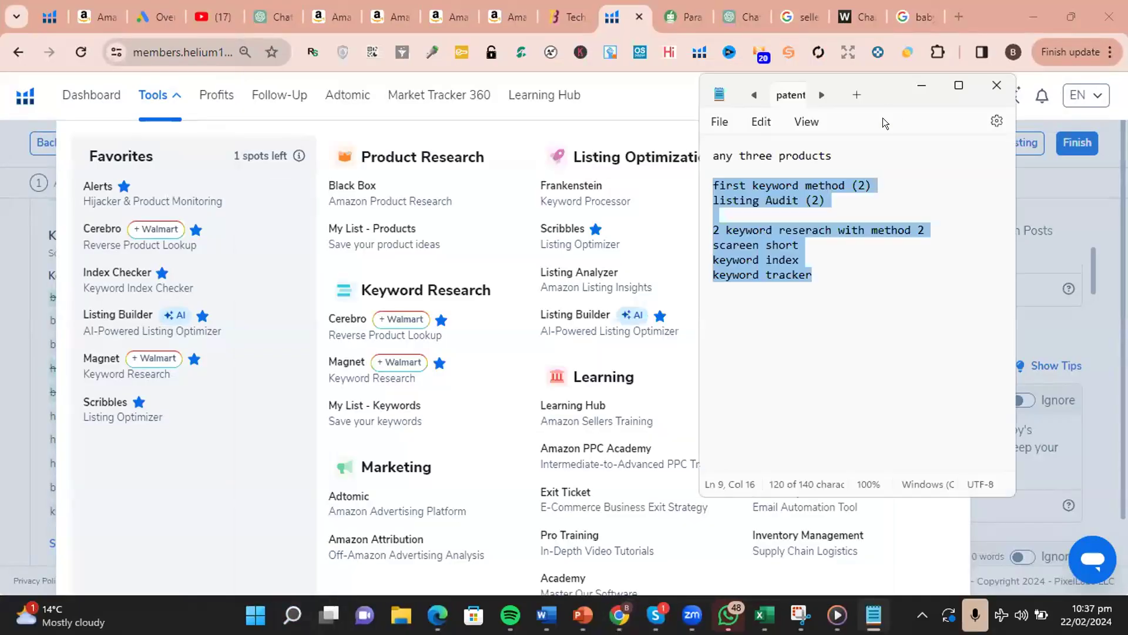
{"action": "left_click_drag", "start_coordinate": [893, 111], "coordinate": [905, 133]}
{"action": "left_click_drag", "start_coordinate": [823, 297], "coordinate": [693, 215]}
{"action": "key", "text": "BackSpace"}
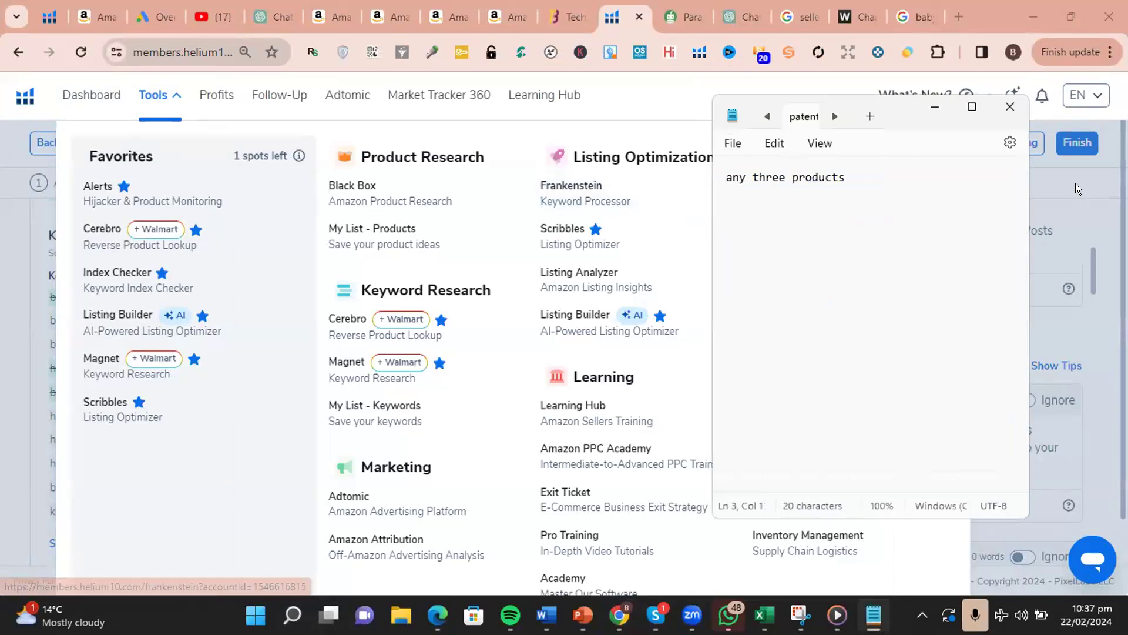
- Close the three competitor product pages in the browser and return to the Amazon search results
{"action": "left_click", "coordinate": [395, 8]}
{"action": "left_click", "coordinate": [397, 11]}
{"action": "left_click", "coordinate": [405, 17]}
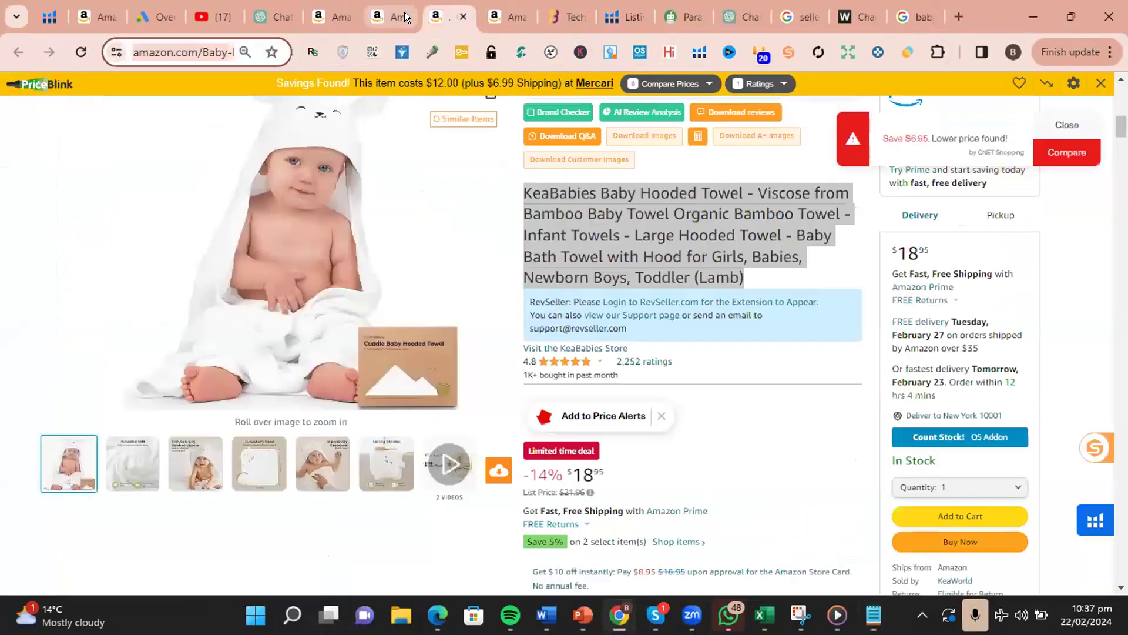
{"action": "left_click", "coordinate": [405, 17]}
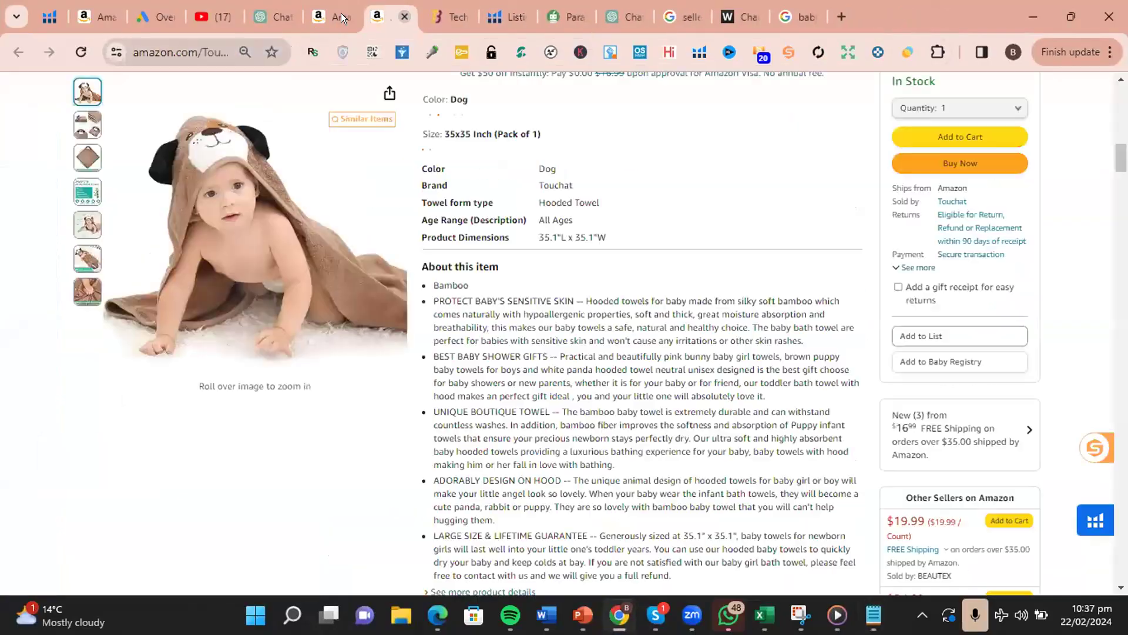
{"action": "left_click", "coordinate": [339, 14]}
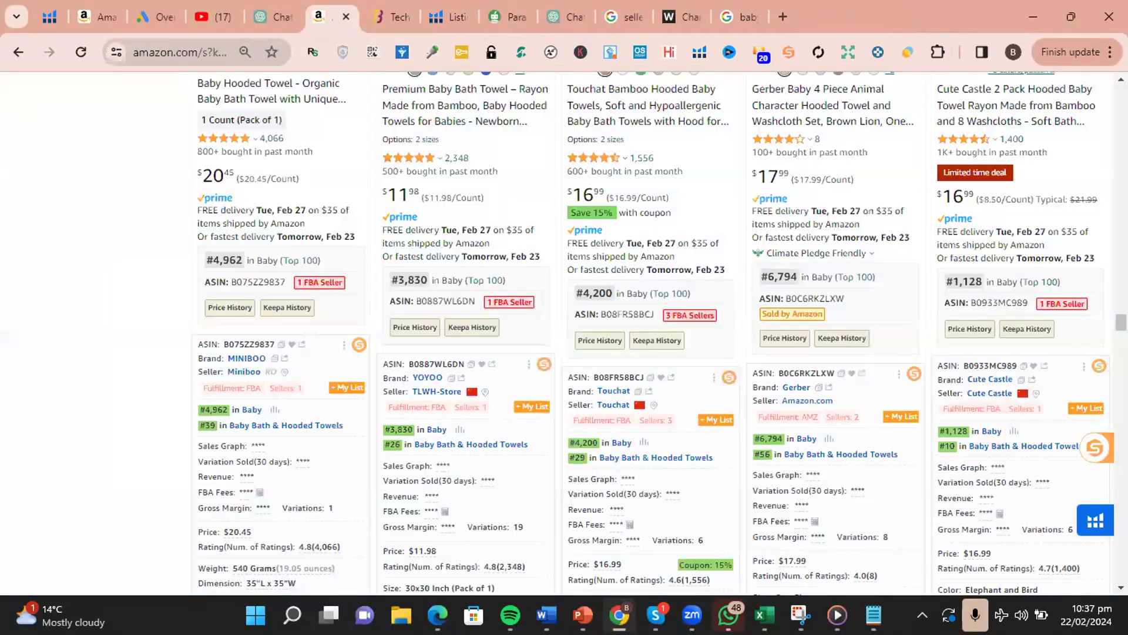
- Clear the Amazon search term and enter "baby hooded towel" again to bring up the keyword suggestions
{"action": "scroll", "coordinate": [855, 212], "scroll_direction": "down", "scroll_amount": 10}
{"action": "scroll", "coordinate": [1110, 113], "scroll_direction": "up", "scroll_amount": 15}
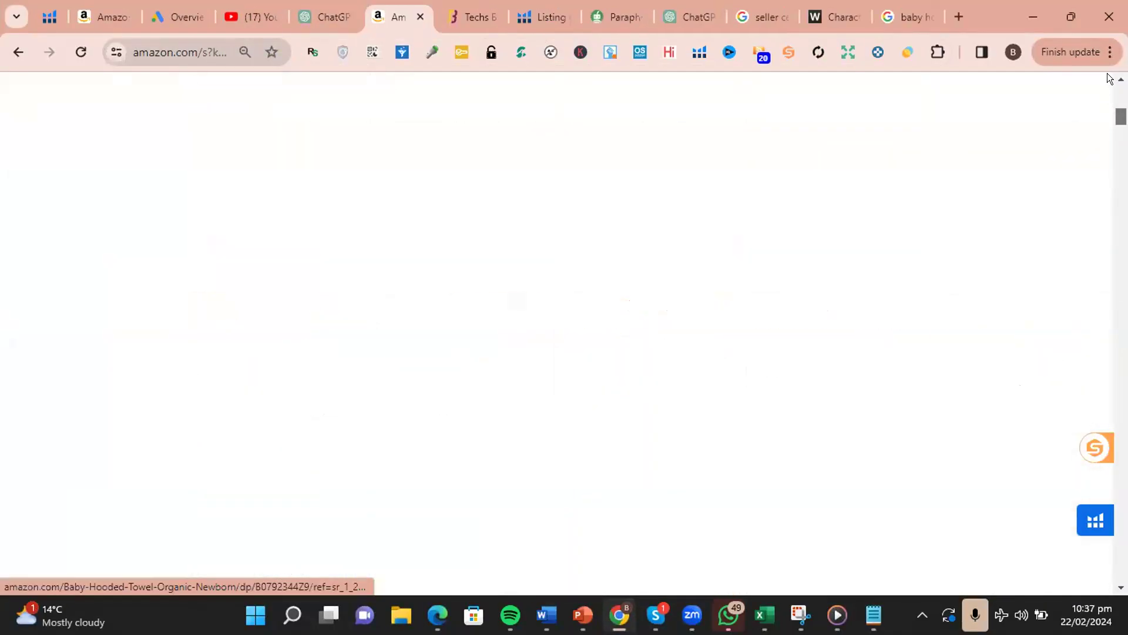
{"action": "left_click", "coordinate": [329, 88]}
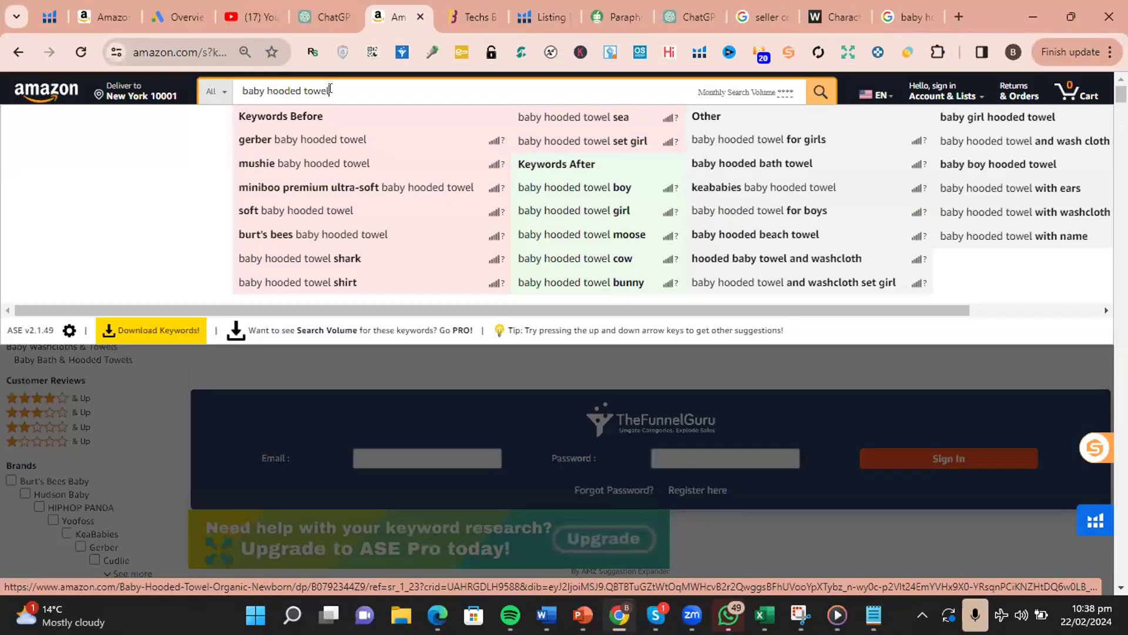
{"action": "key", "text": "BackSpace"}
{"action": "key", "text": "BackSpace"}
{"action": "key", "text": "BackSpace"}
{"action": "key", "text": "BackSpace"}
{"action": "key", "text": "BackSpace"}
{"action": "key", "text": "BackSpace"}
{"action": "key", "text": "BackSpace"}
{"action": "key", "text": "BackSpace"}
{"action": "key", "text": "BackSpace"}
{"action": "key", "text": "BackSpace"}
{"action": "key", "text": "BackSpace"}
{"action": "key", "text": "BackSpace"}
{"action": "key", "text": "BackSpace"}
{"action": "key", "text": "BackSpace"}
{"action": "key", "text": "BackSpace"}
{"action": "key", "text": "BackSpace"}
{"action": "key", "text": "BackSpace"}
{"action": "type", "text": "baby hooded towel"}
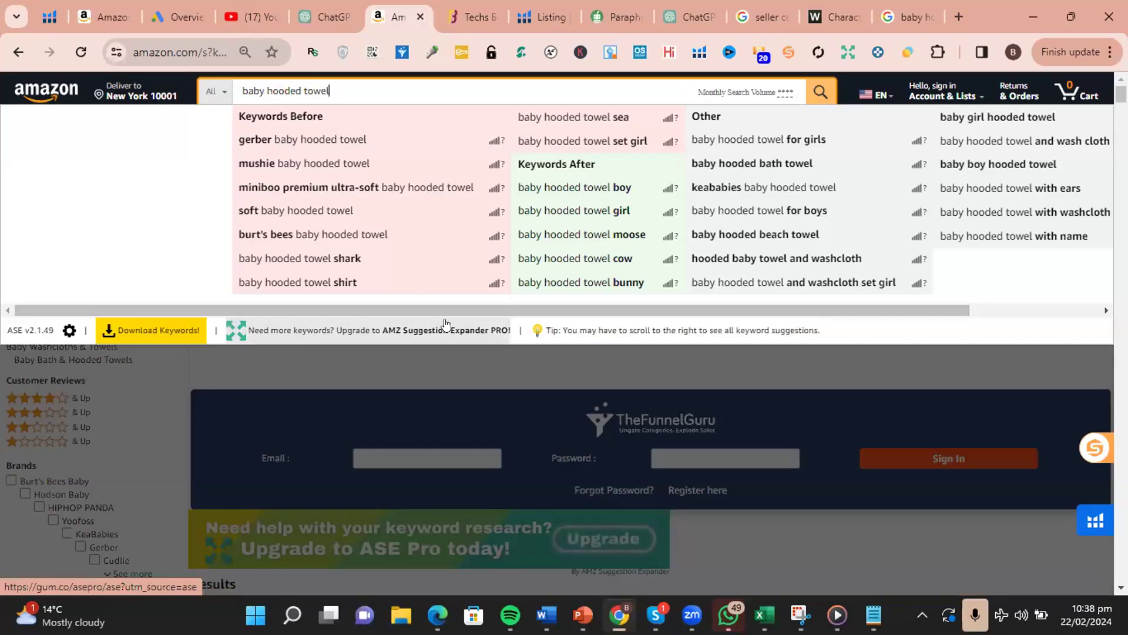
- Look through the keyword suggestions, reload the Amazon results page and search for "baby hooded towel" again
{"action": "left_click_drag", "start_coordinate": [455, 310], "coordinate": [659, 309]}
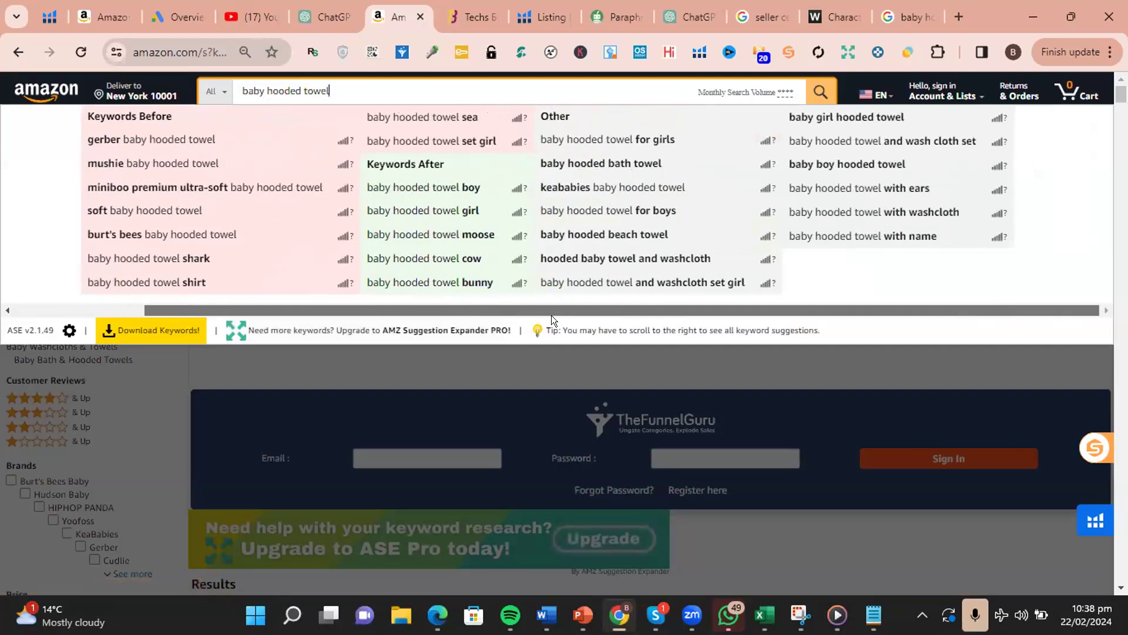
{"action": "left_click_drag", "start_coordinate": [569, 315], "coordinate": [289, 315]}
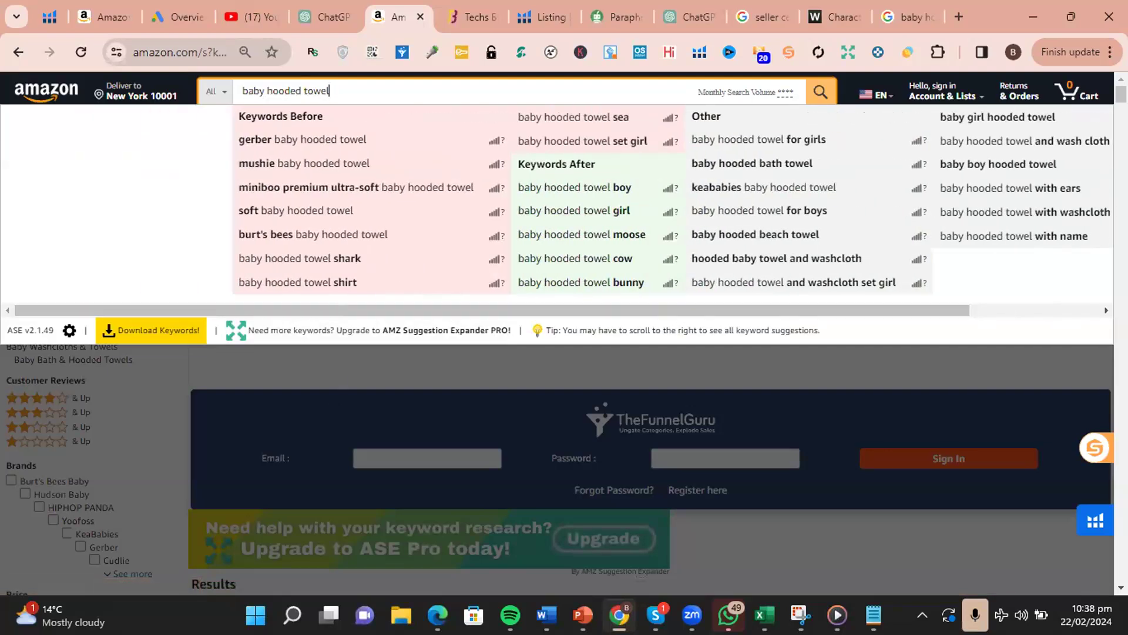
{"action": "left_click", "coordinate": [77, 59]}
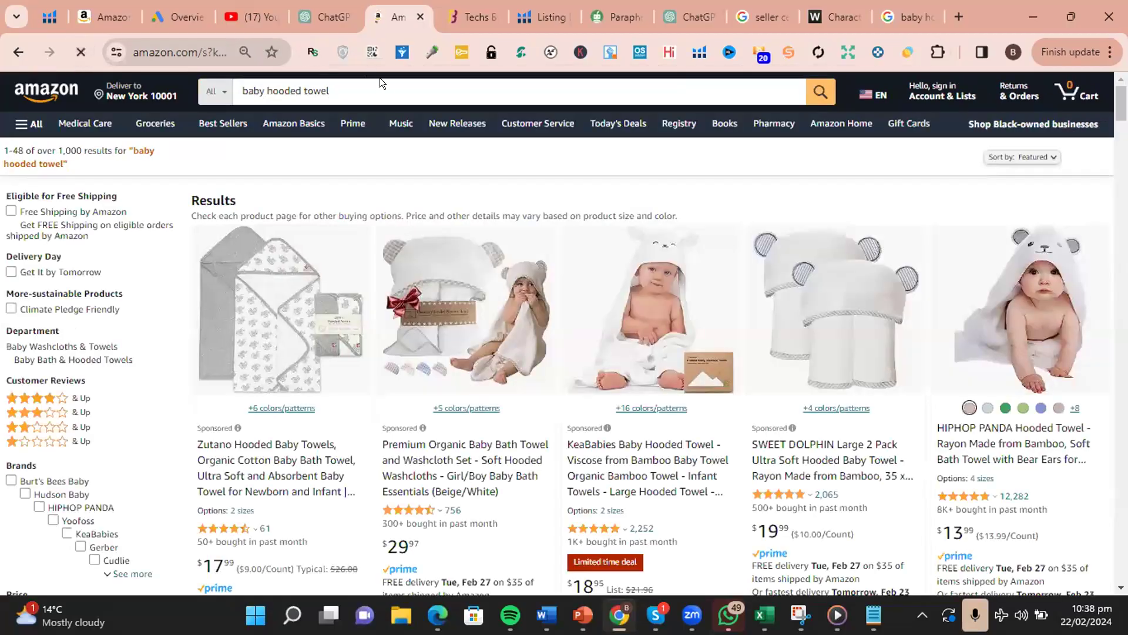
{"action": "left_click", "coordinate": [381, 80]}
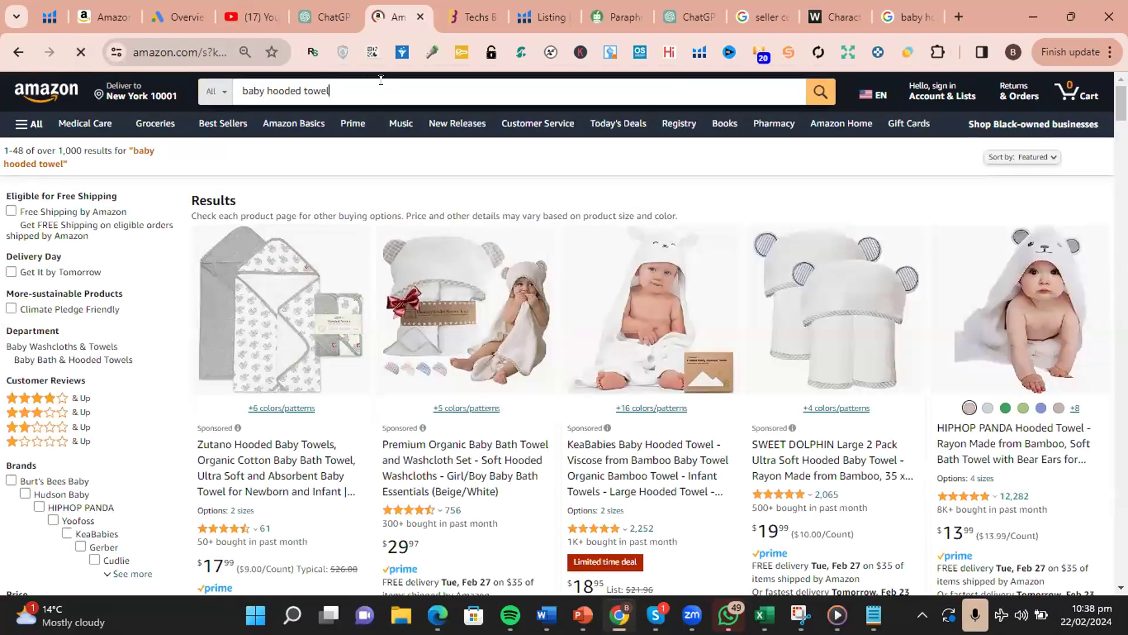
{"action": "key", "text": "BackSpace"}
{"action": "key", "text": "BackSpace"}
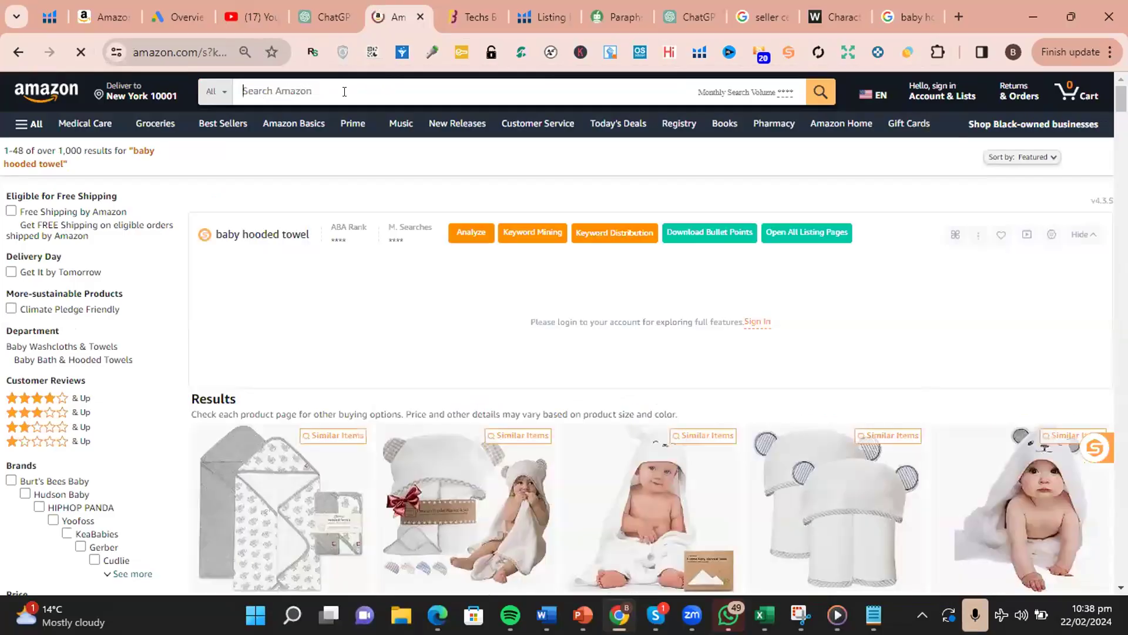
{"action": "type", "text": "baby"}
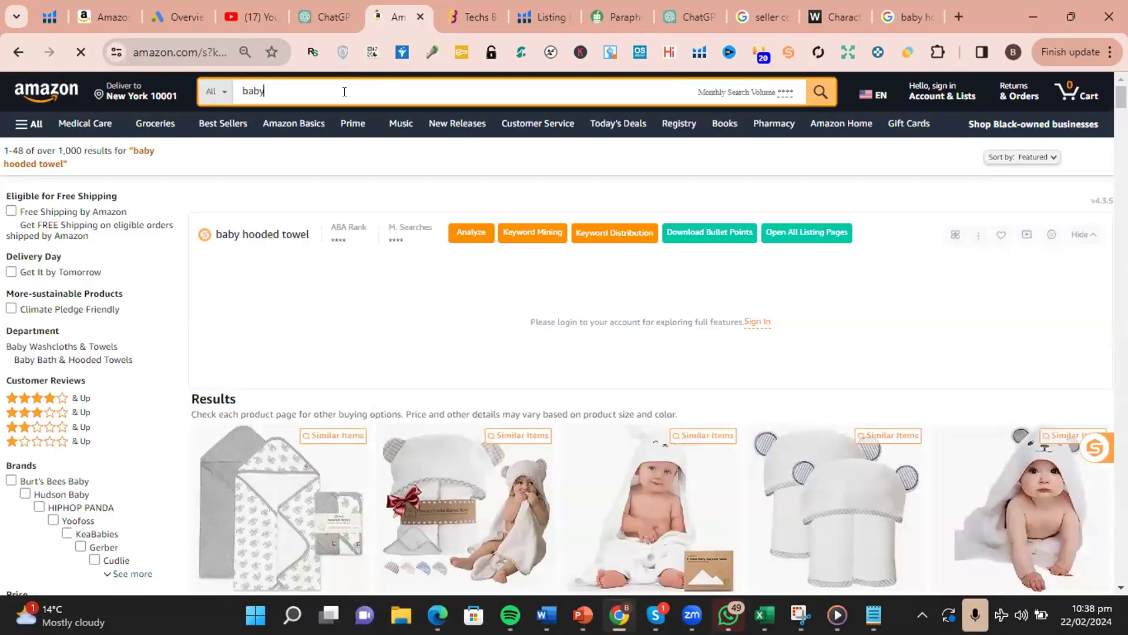
{"action": "type", "text": " hooded towel"}
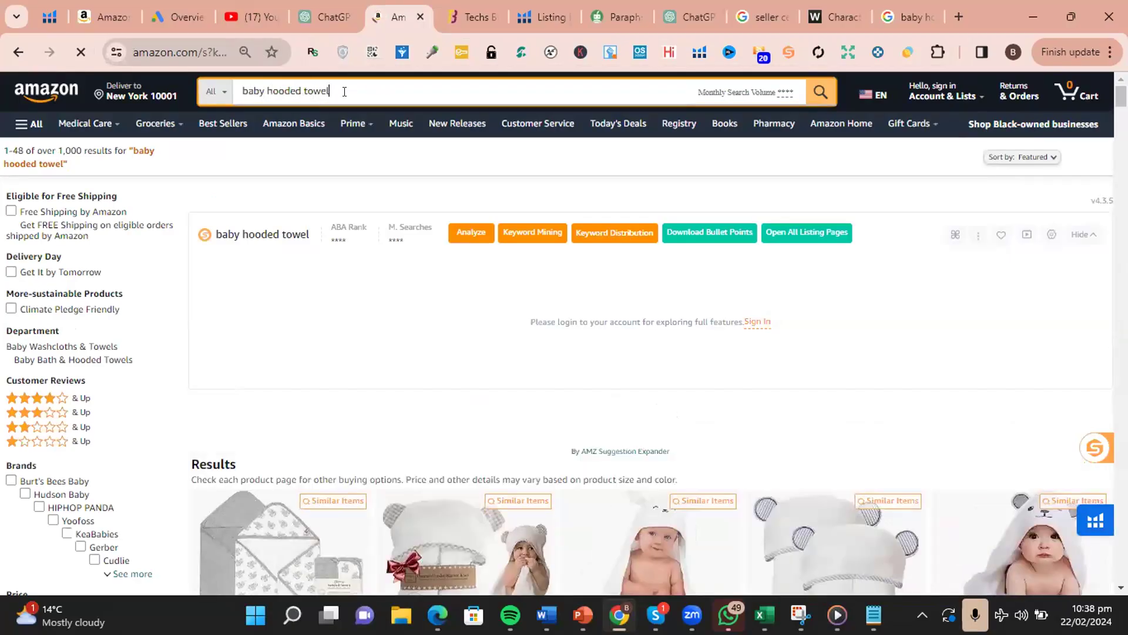
{"action": "key", "text": "Return"}
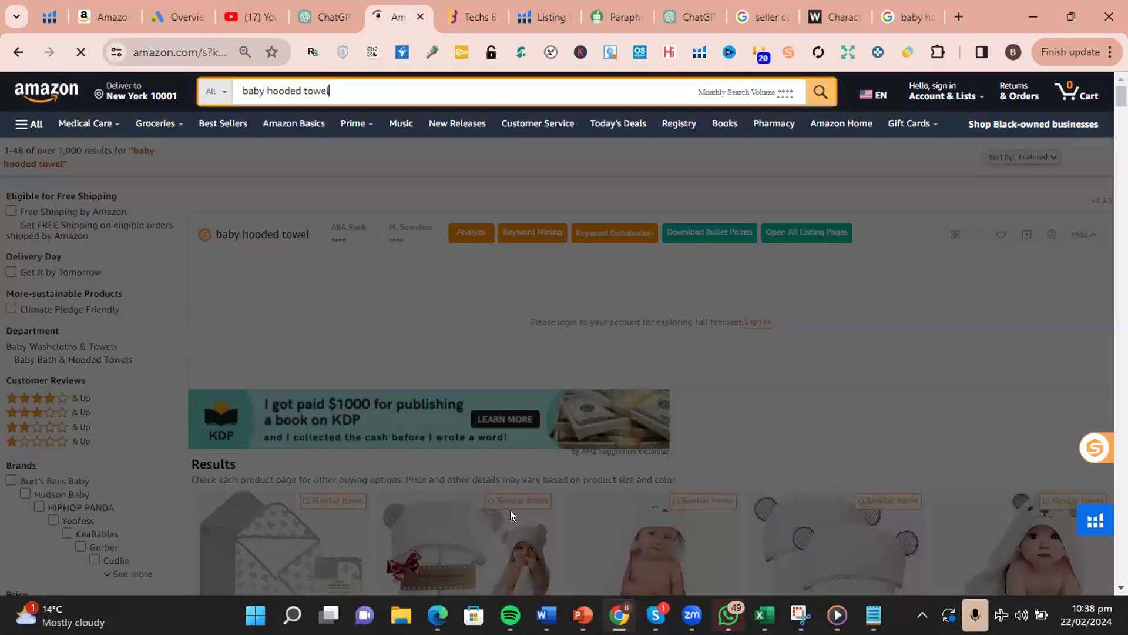
- Switch to Edge, load amazon.com in place of the KeaBabies product page and enter "baby hooded towel" as the search term
{"action": "left_click", "coordinate": [276, 46]}
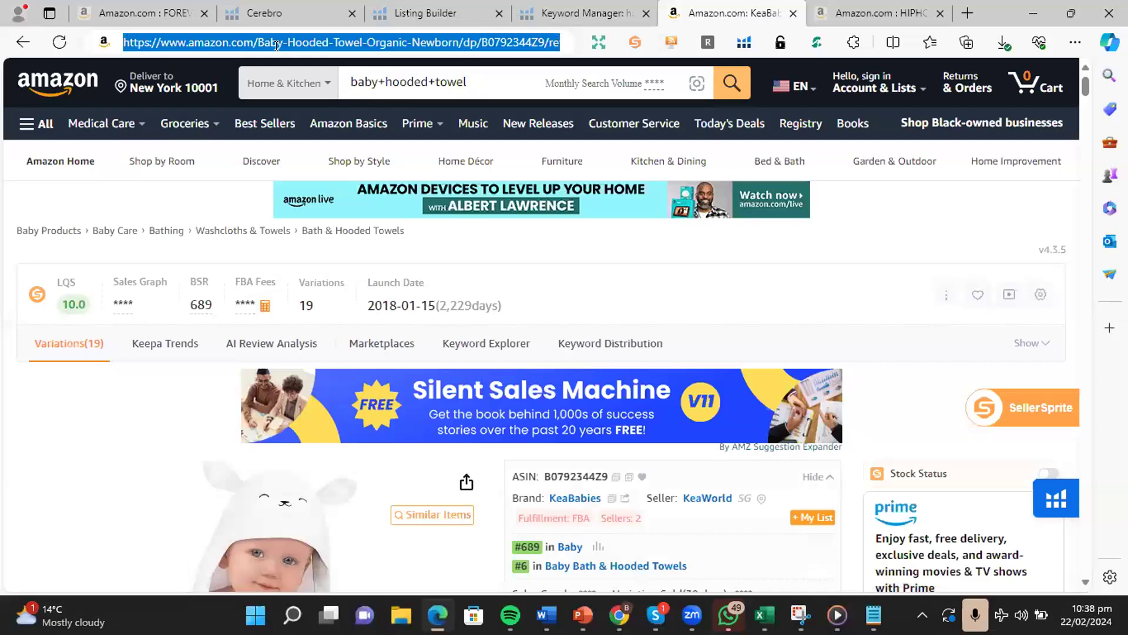
{"action": "type", "text": "amazon.com"}
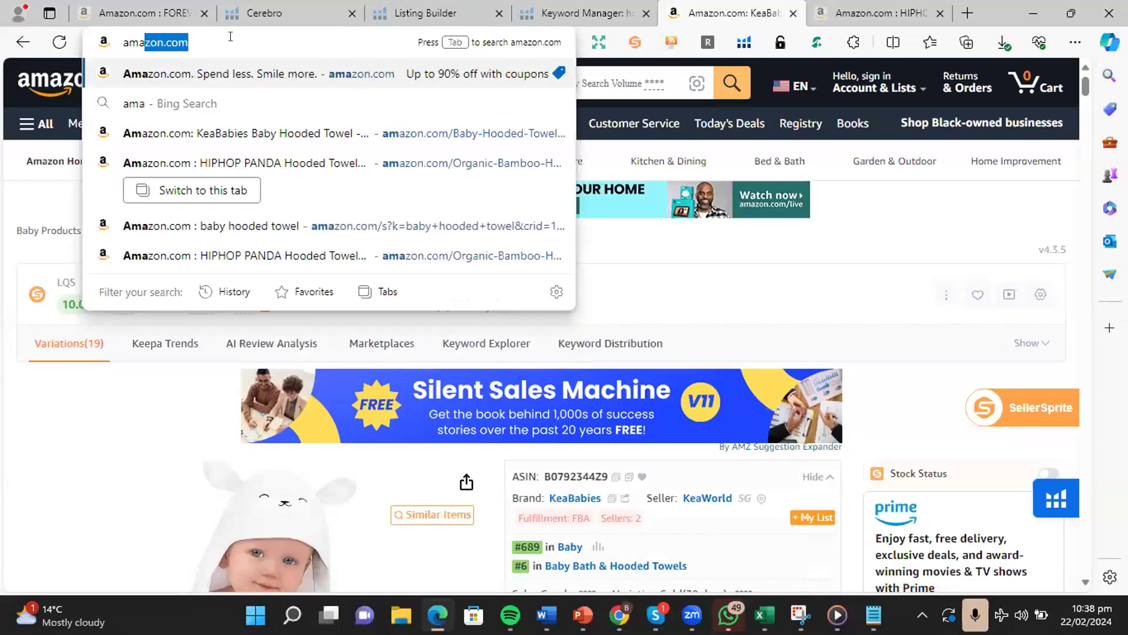
{"action": "key", "text": "Return"}
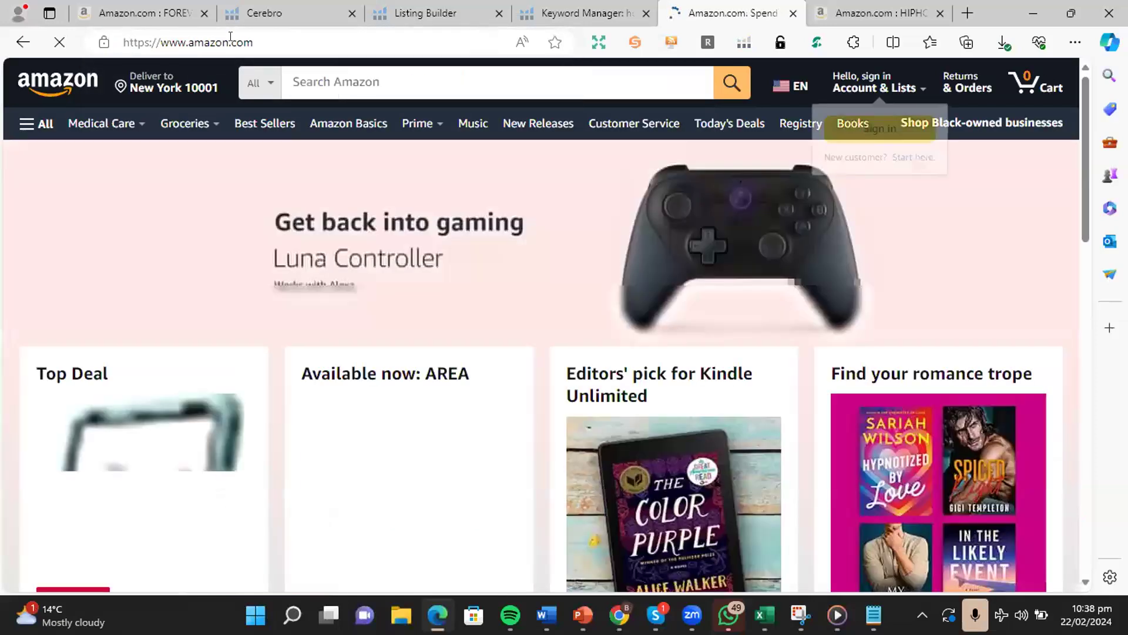
{"action": "left_click", "coordinate": [362, 83]}
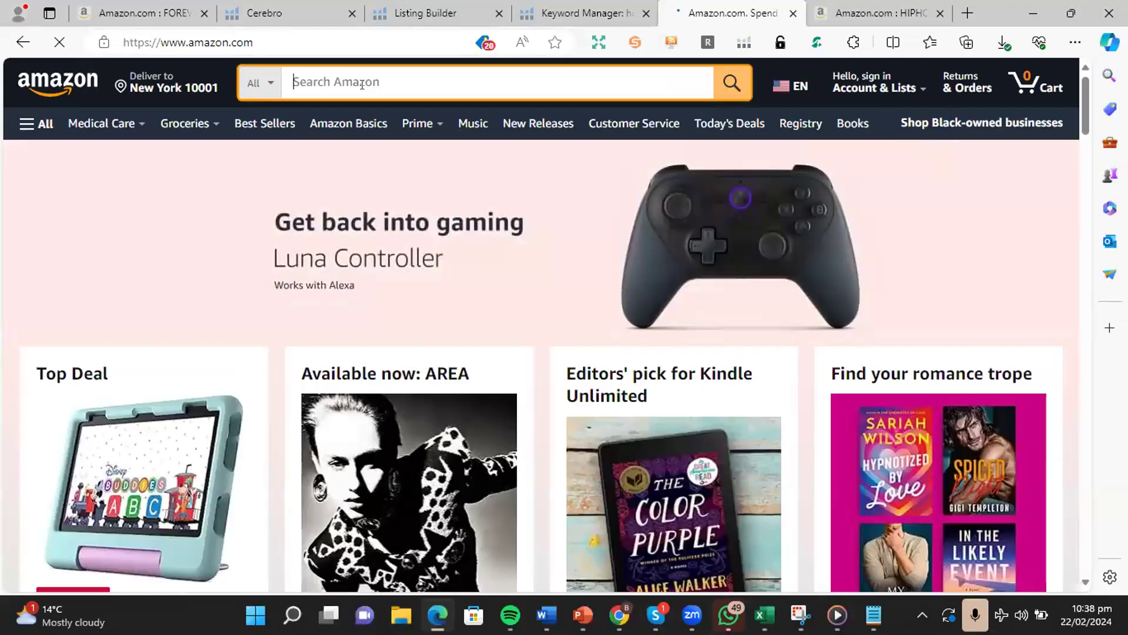
{"action": "type", "text": "baby hooded "}
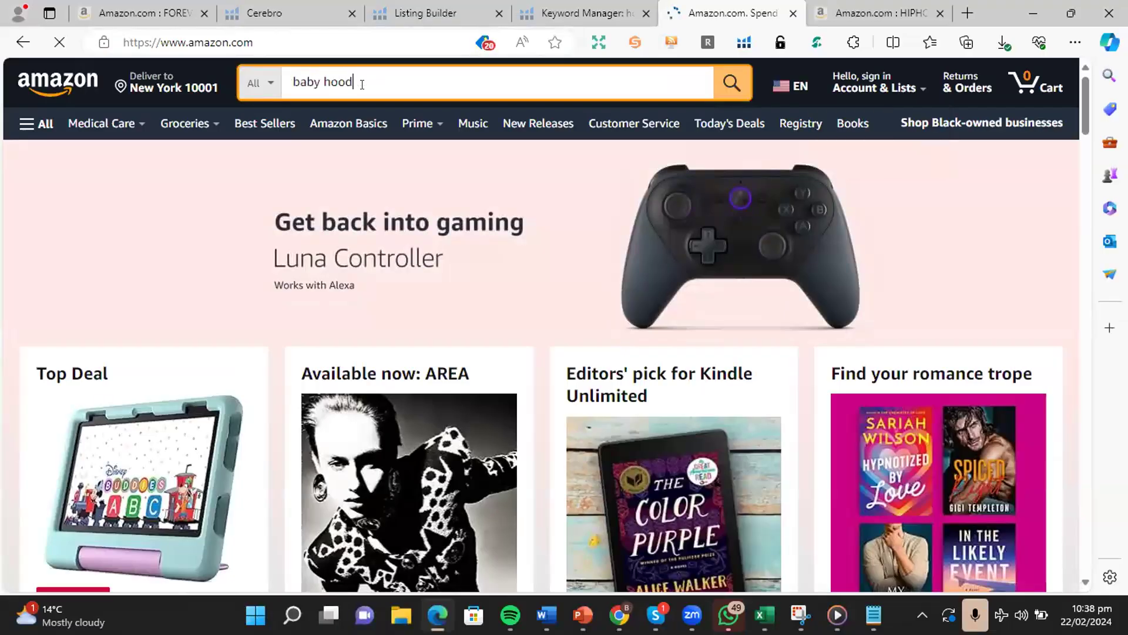
{"action": "type", "text": "towel"}
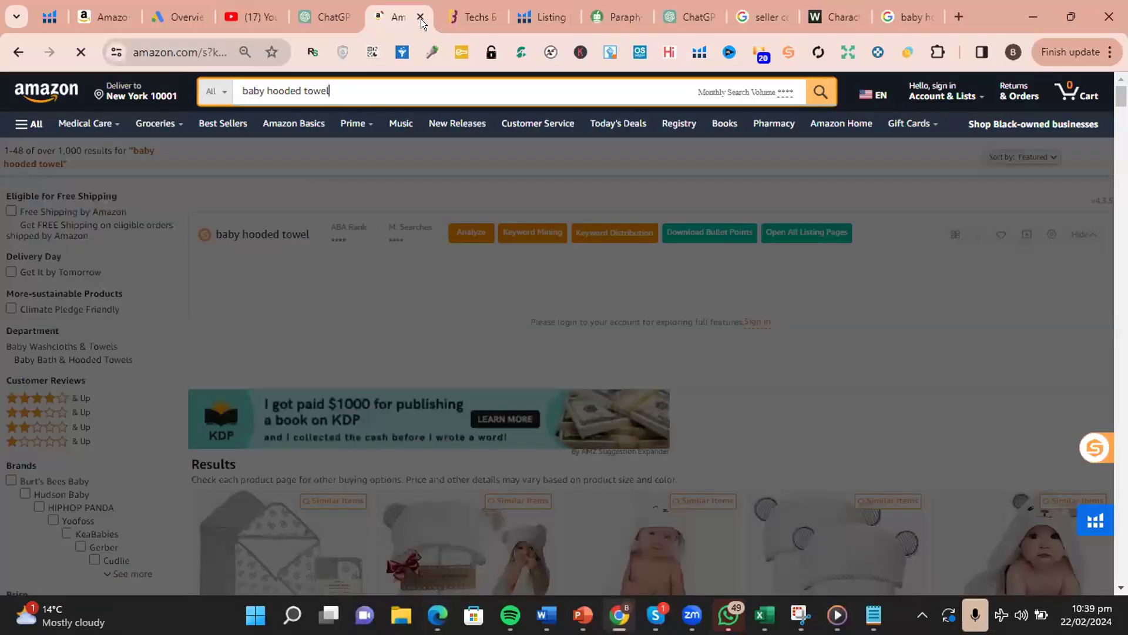
- Back in Chrome, close the Amazon results and Google "baby hooded" search pages, and open the Amazon home page in a new tab
{"action": "left_click", "coordinate": [421, 16]}
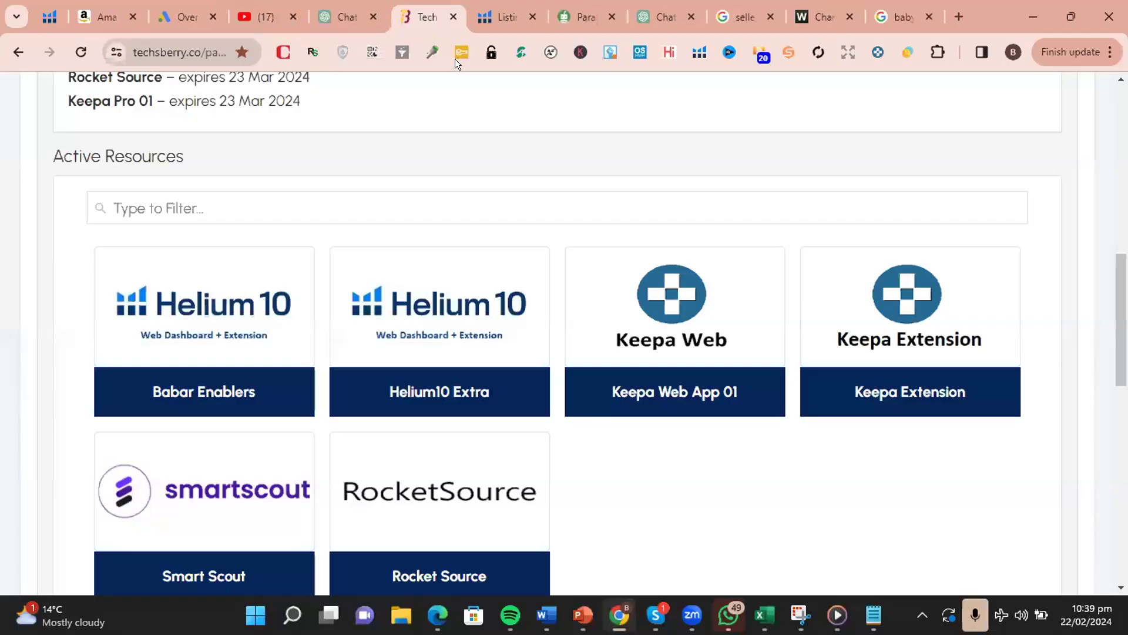
{"action": "left_click", "coordinate": [925, 12]}
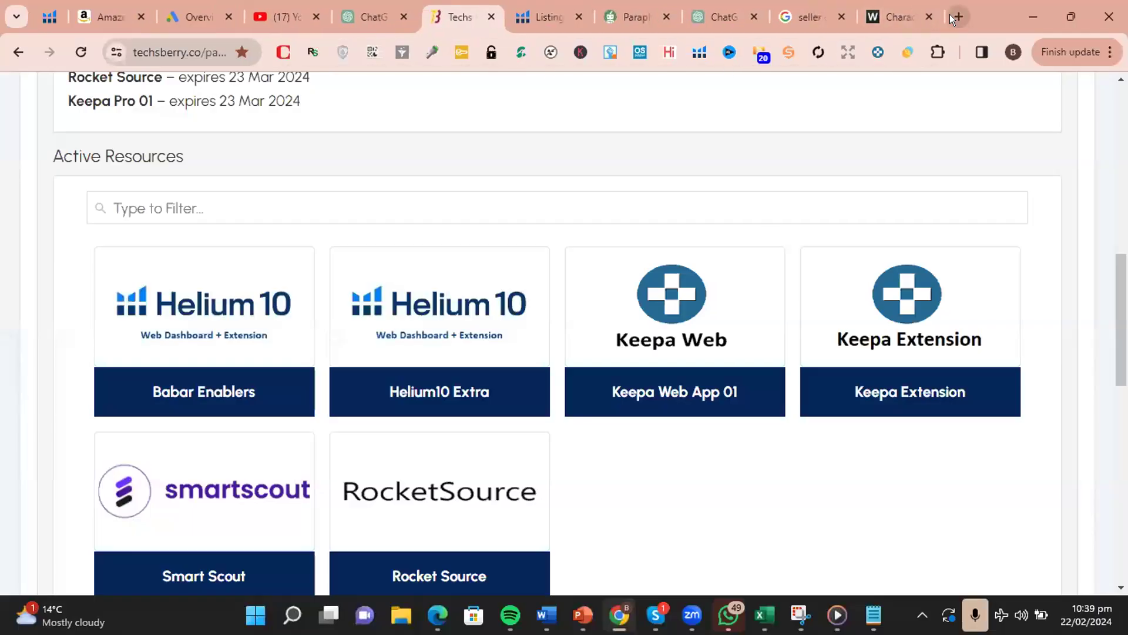
{"action": "left_click", "coordinate": [950, 14]}
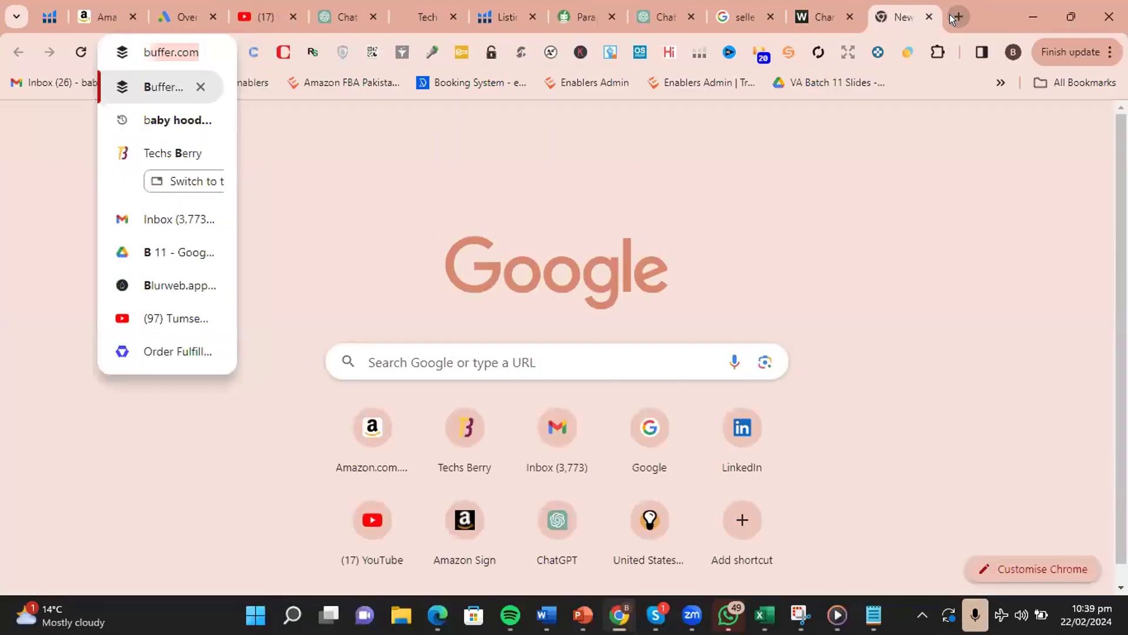
{"action": "type", "text": "ama"}
{"action": "key", "text": "Return"}
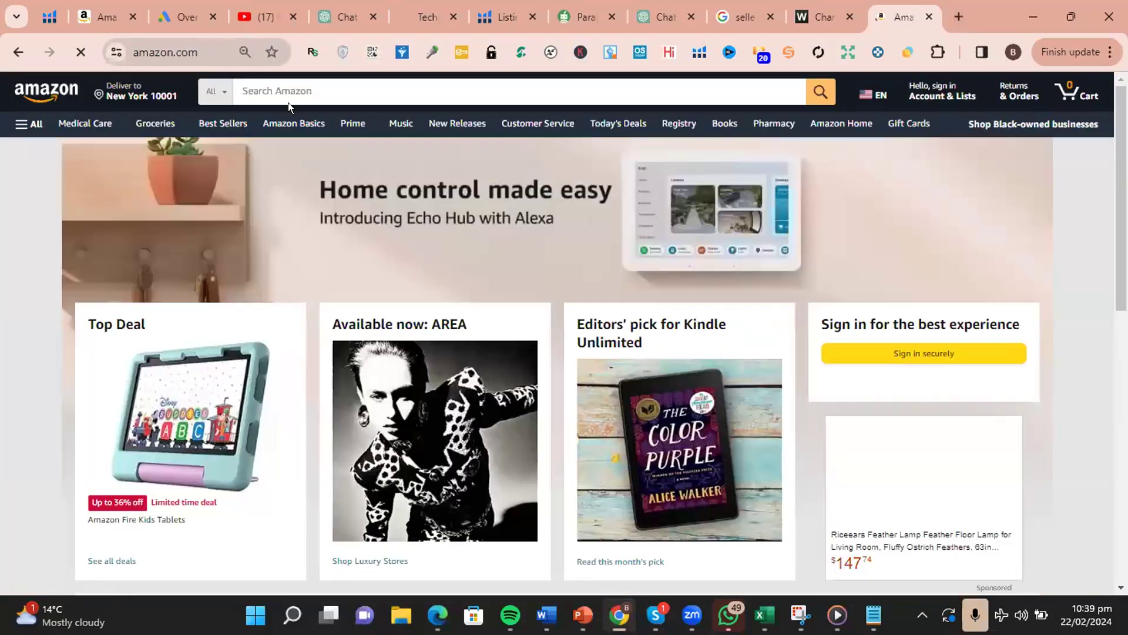
- Enter "baby hooded towel" in Amazon's search to bring up keyword suggestions, and close the Google seller search page
{"action": "left_click", "coordinate": [288, 90]}
{"action": "type", "text": "bab"}
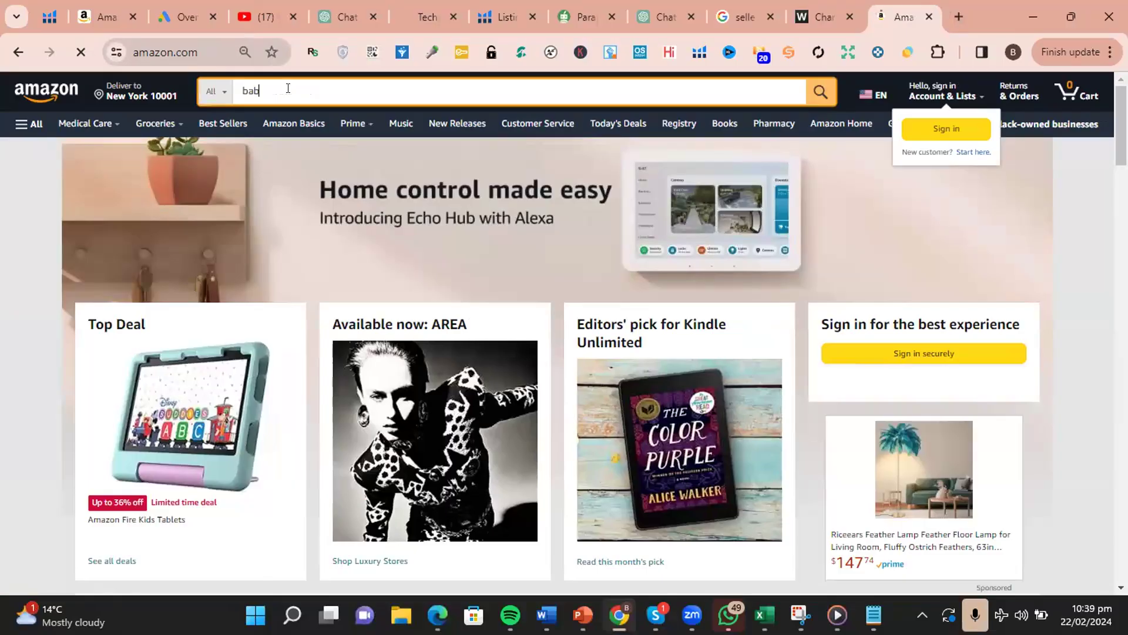
{"action": "type", "text": "y hooded towe"}
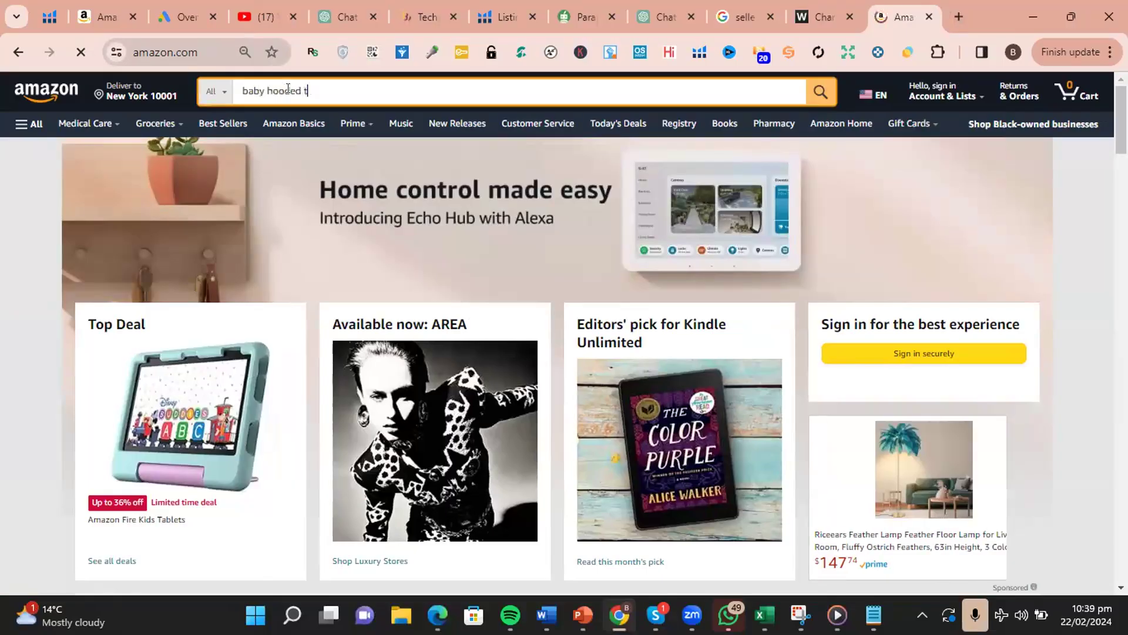
{"action": "type", "text": "l"}
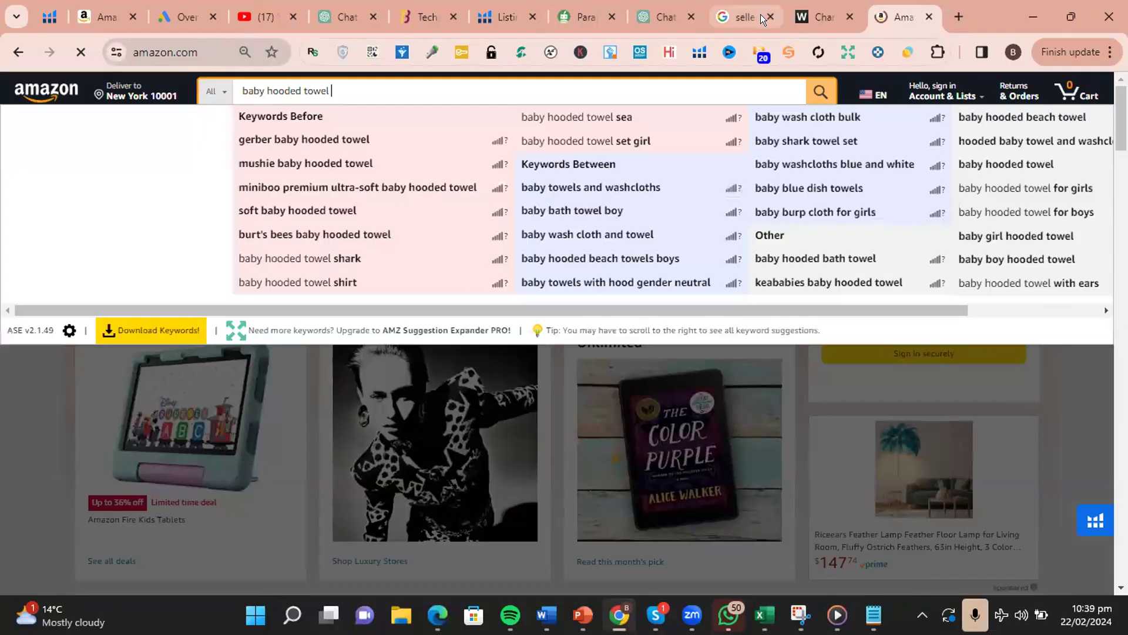
{"action": "left_click", "coordinate": [770, 17]}
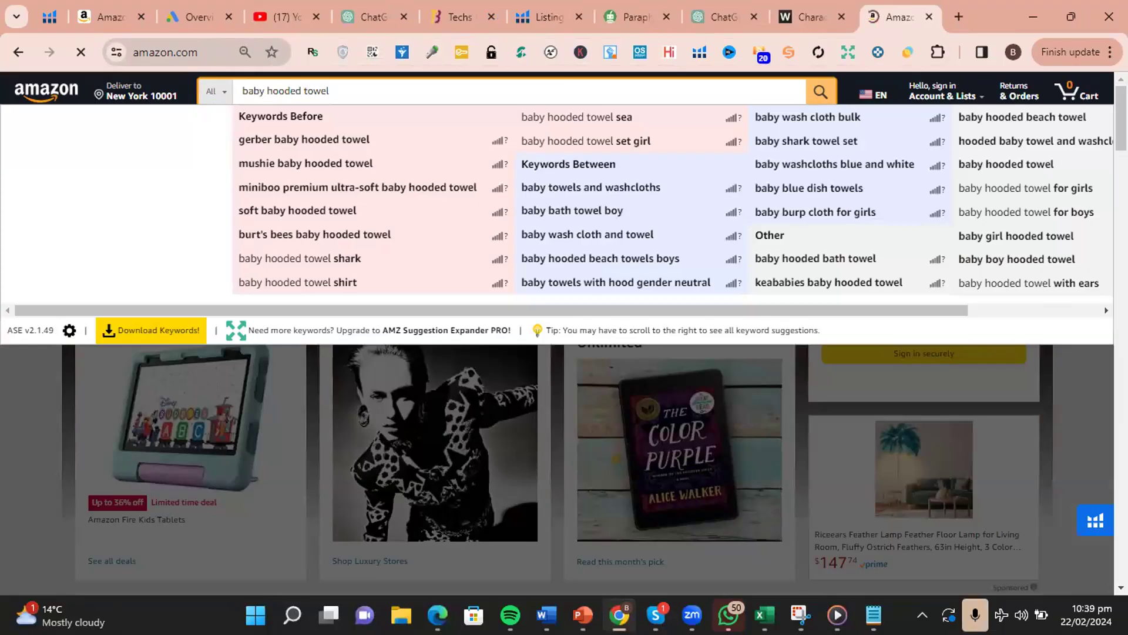
- In the Notepad notes, replace "any three products" with the keywords "baby hooded towel" and "baby hooded bayth towel", separated by a blank line
{"action": "key", "text": "alt+Tab"}
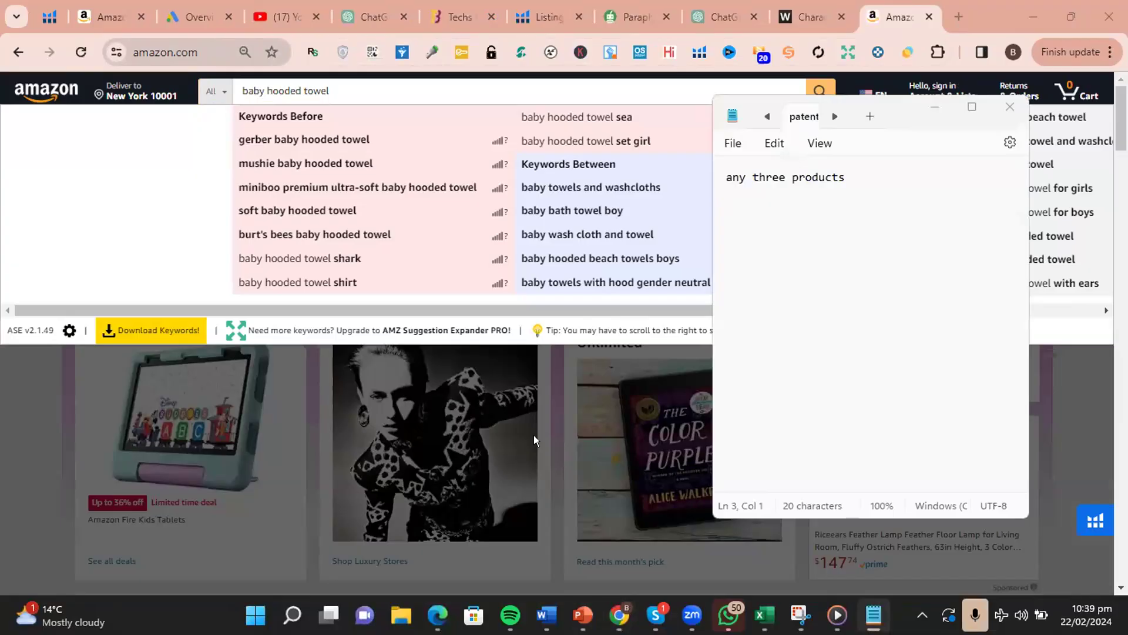
{"action": "left_click_drag", "start_coordinate": [846, 177], "coordinate": [720, 178]}
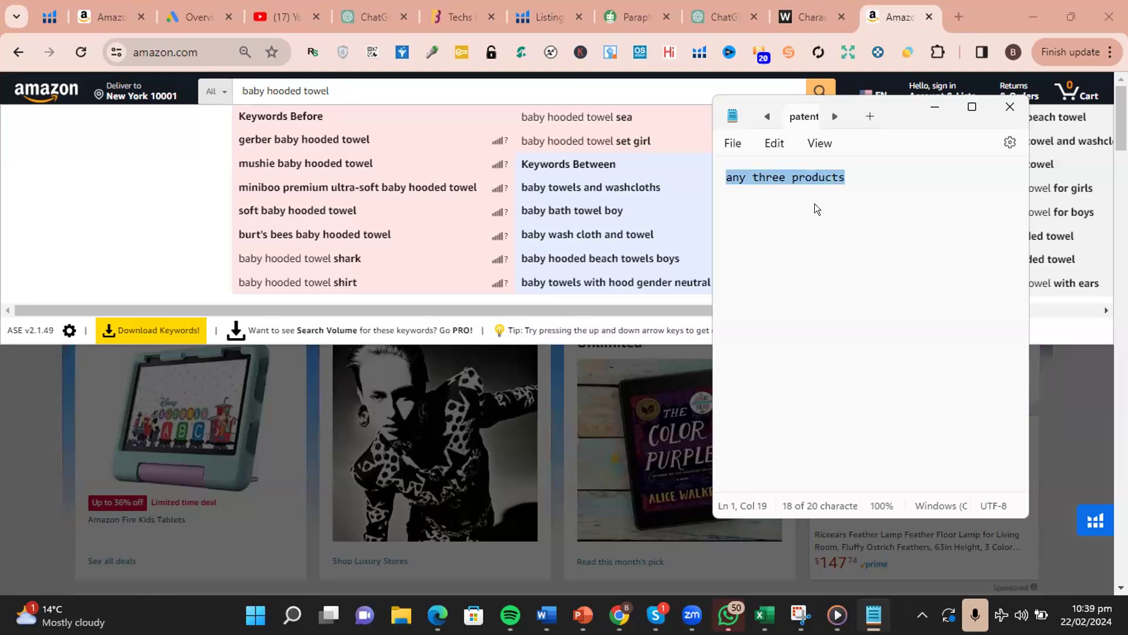
{"action": "type", "text": "baby hoo"}
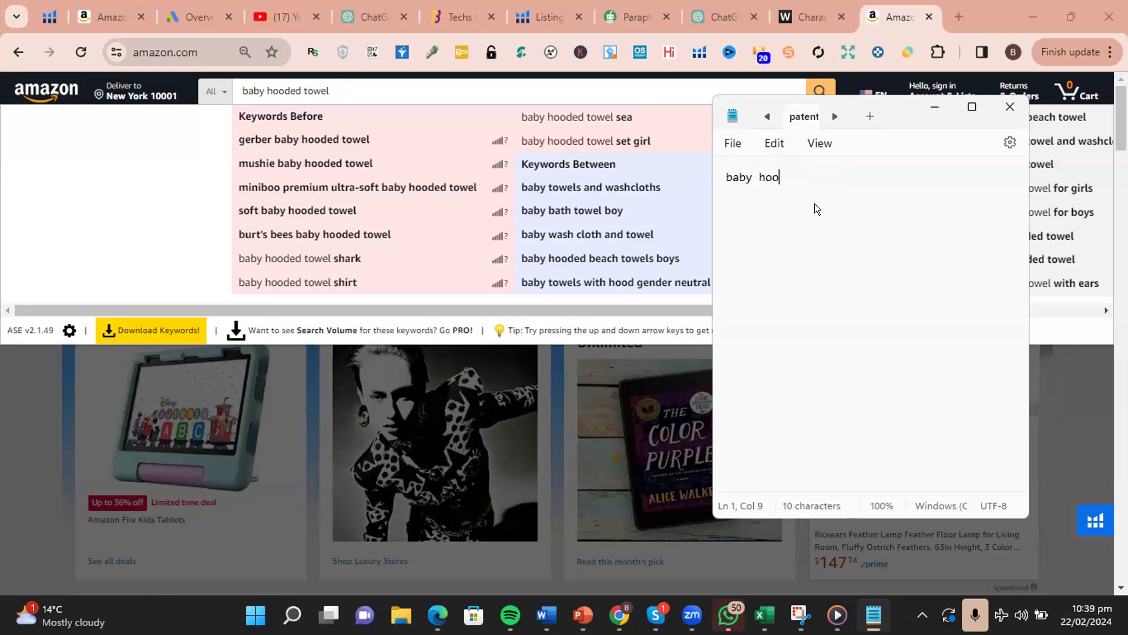
{"action": "type", "text": "ded towel"}
{"action": "key", "text": "Return"}
{"action": "key", "text": "Return"}
{"action": "type", "text": "baby hooded bayth towel"}
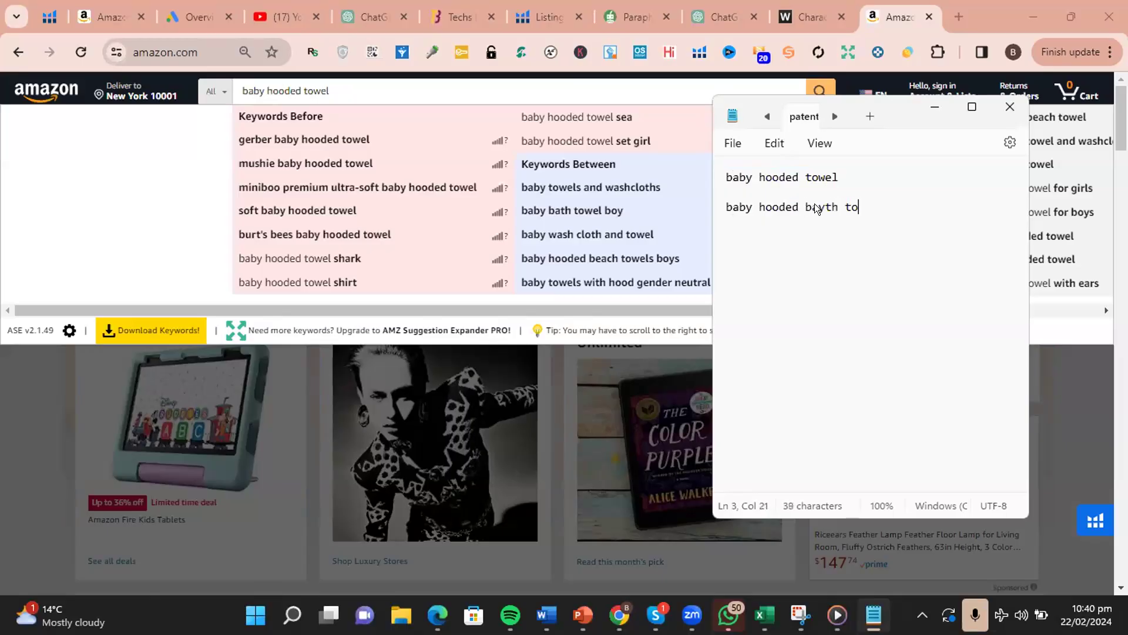
- Add the keywords "baby hooded towels fir kids" and "baby hooded towels for infant" to the notes, each preceded by a blank line
{"action": "key", "text": "Return"}
{"action": "key", "text": "Return"}
{"action": "type", "text": "baby hooded t"}
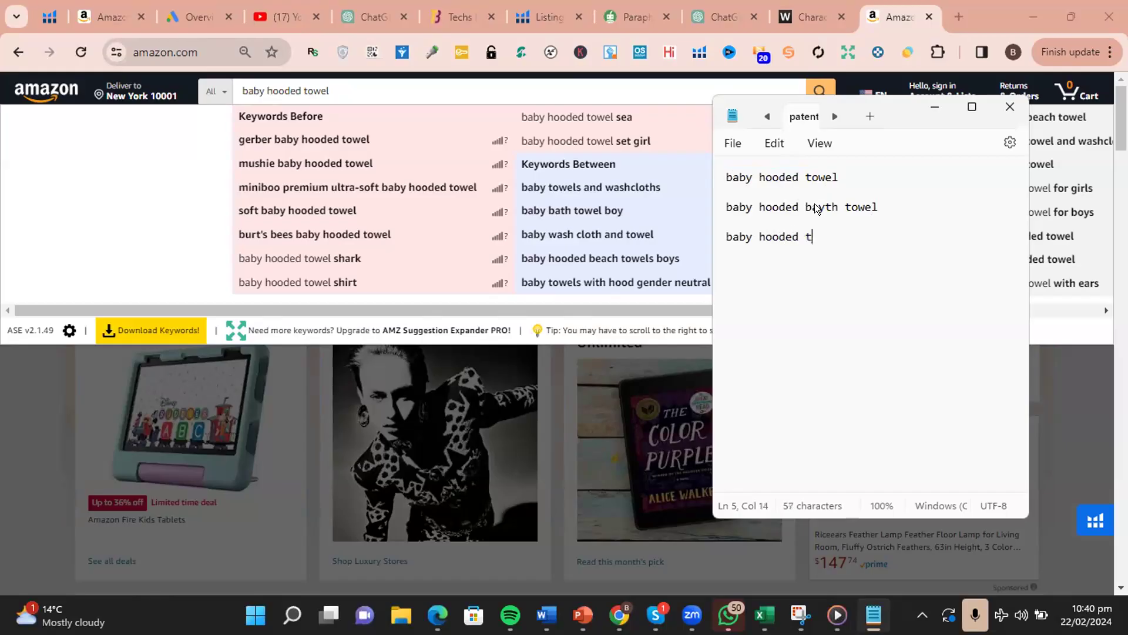
{"action": "type", "text": "owels f"}
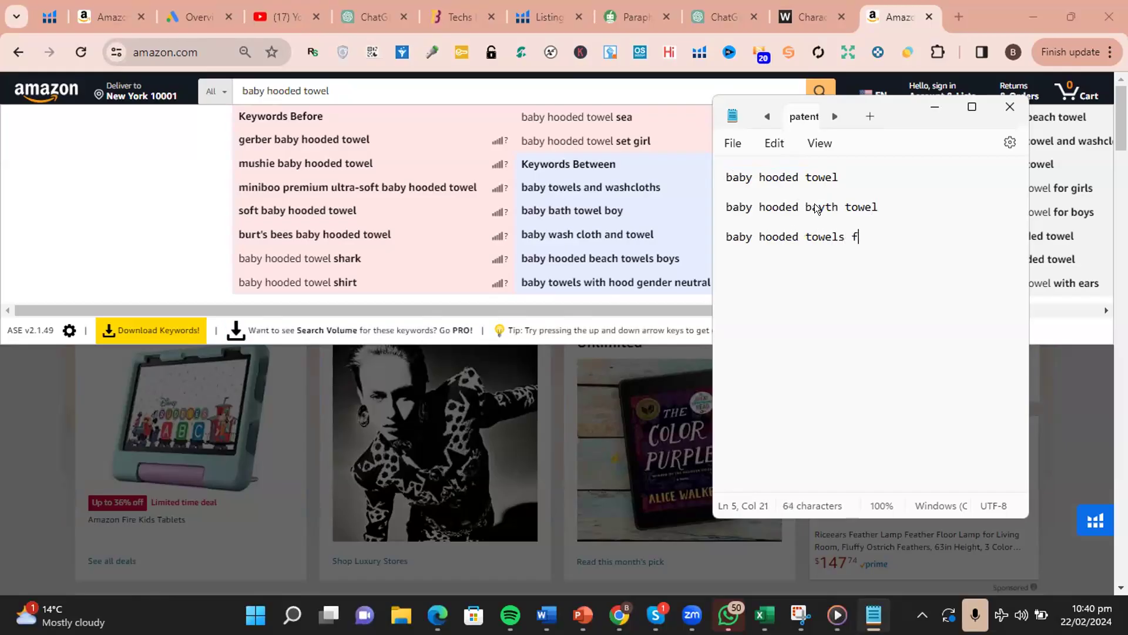
{"action": "type", "text": "ir kids"}
{"action": "key", "text": "Return"}
{"action": "key", "text": "Return"}
{"action": "type", "text": "baby hoo"}
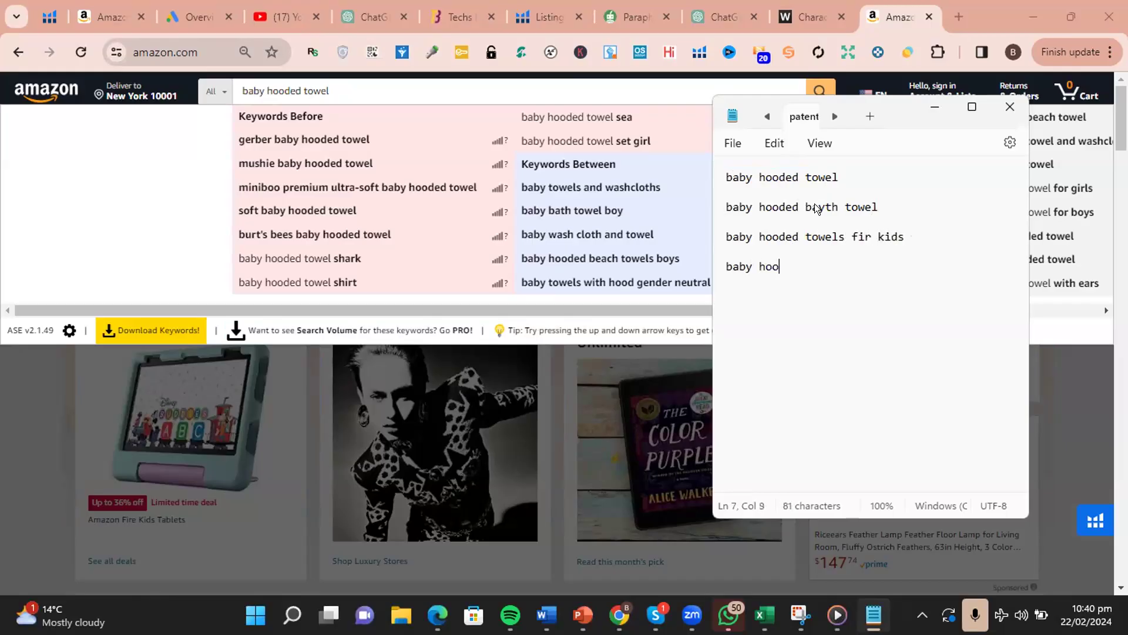
{"action": "type", "text": "ded towel"}
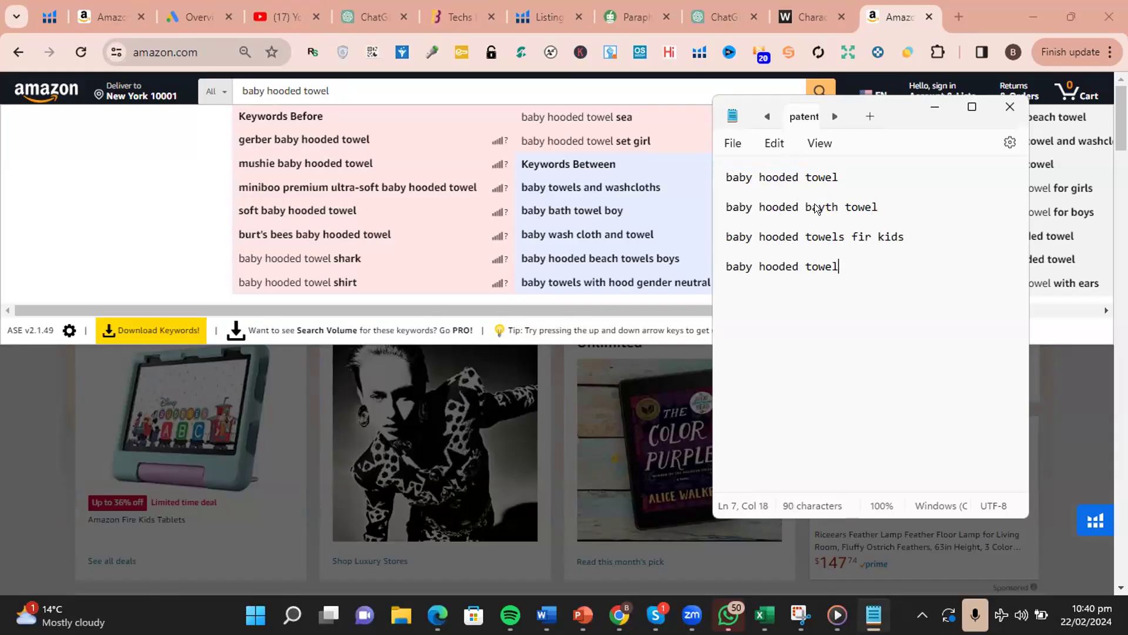
{"action": "type", "text": "s for infant"}
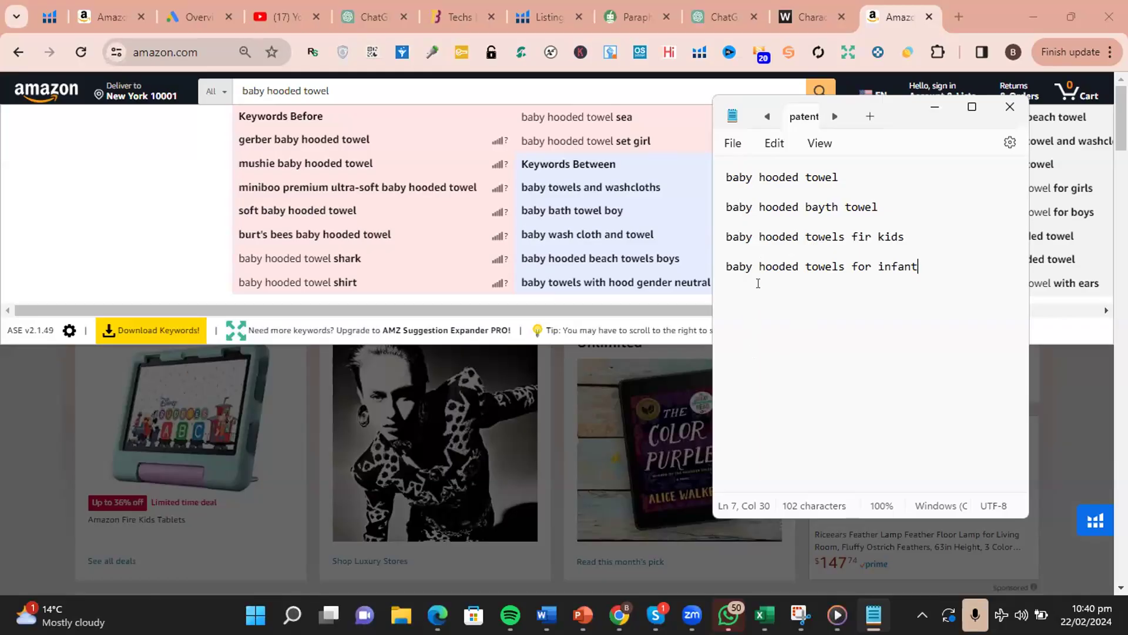
- Replace all four keyword phrases in the notes with the single keyword "baby hooded towels" and start a new line
{"action": "left_click", "coordinate": [839, 177]}
{"action": "left_click_drag", "start_coordinate": [839, 177], "coordinate": [739, 176]}
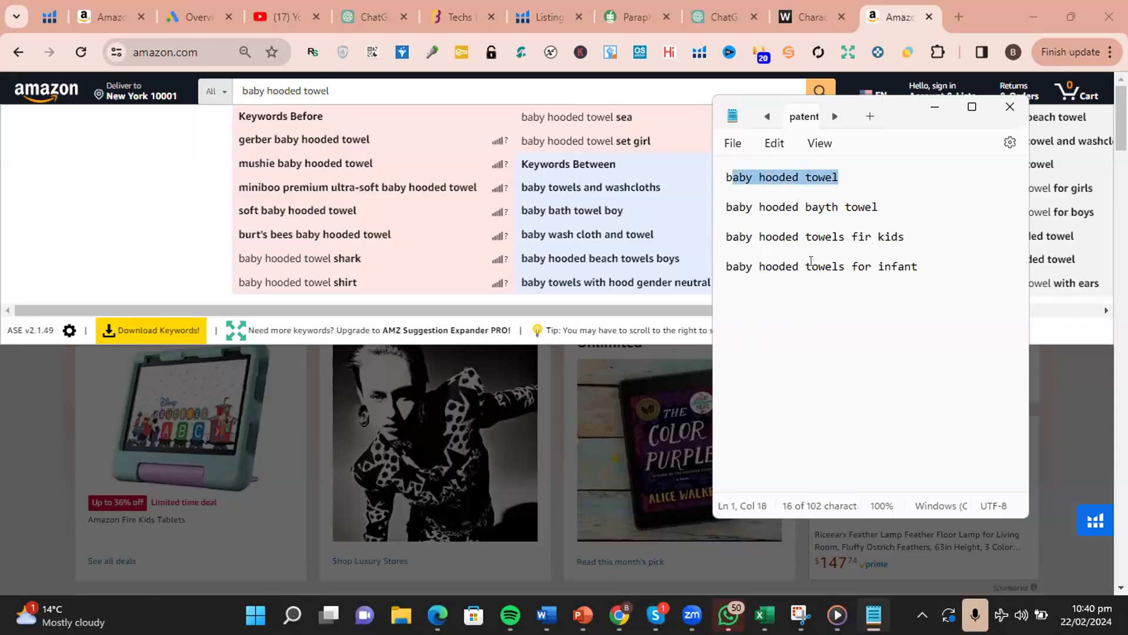
{"action": "left_click", "coordinate": [932, 269]}
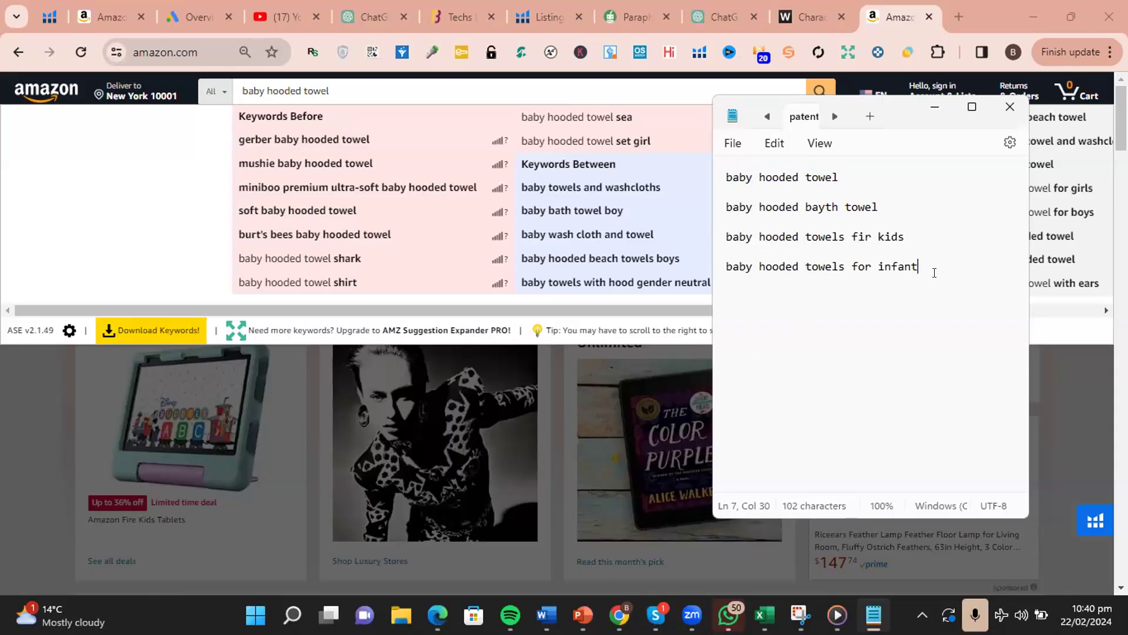
{"action": "left_click_drag", "start_coordinate": [932, 269], "coordinate": [712, 170]}
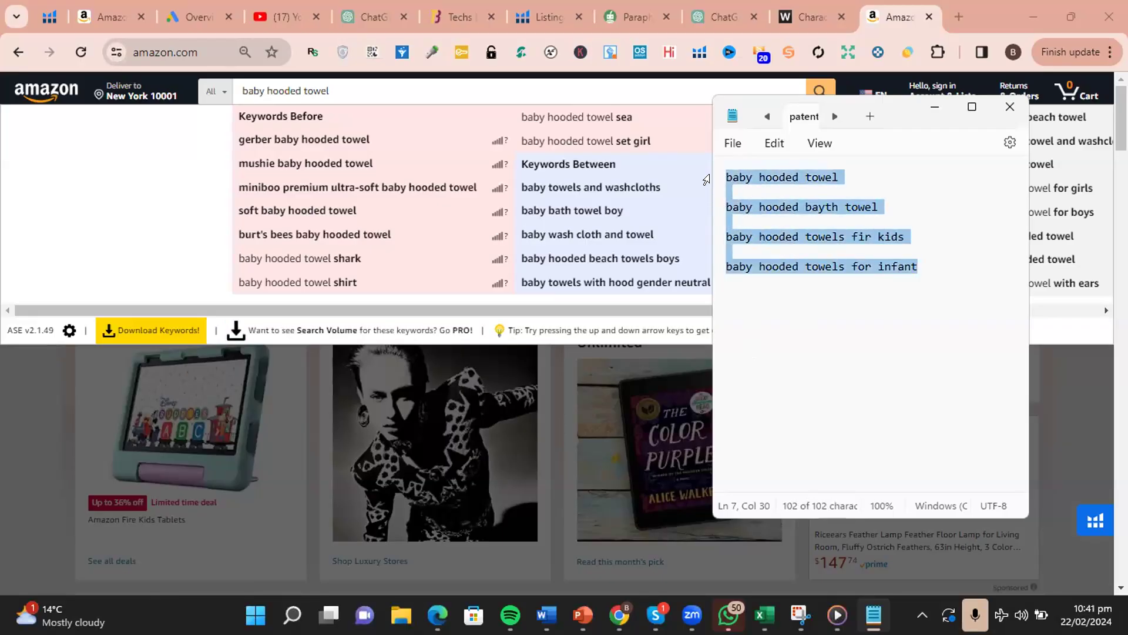
{"action": "type", "text": "baby hooded "}
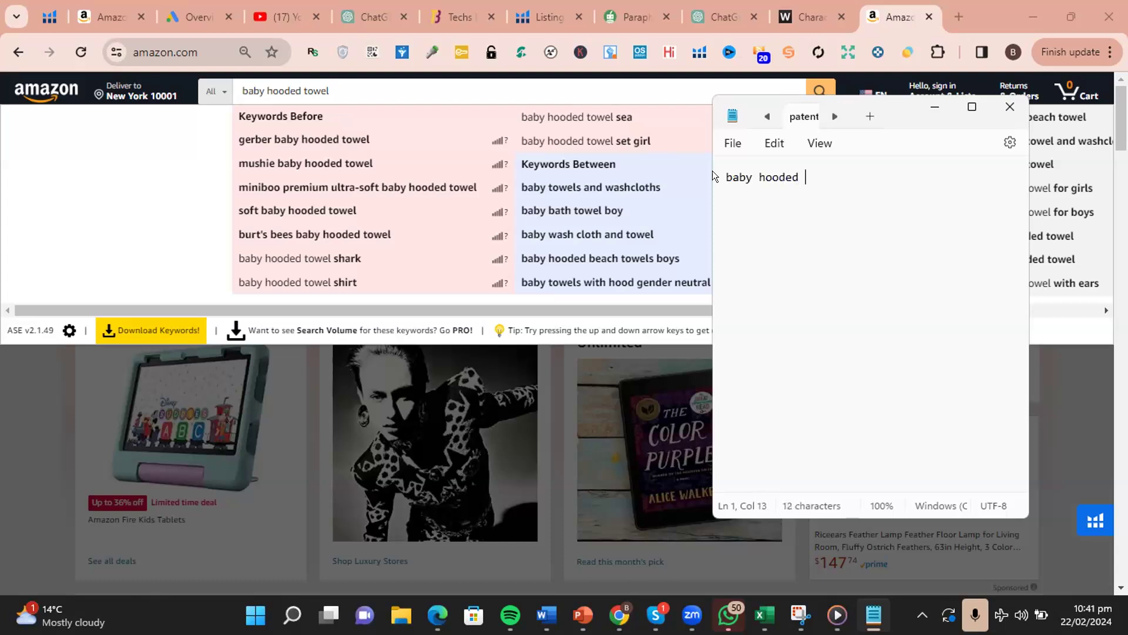
{"action": "type", "text": "towels"}
{"action": "key", "text": "Return"}
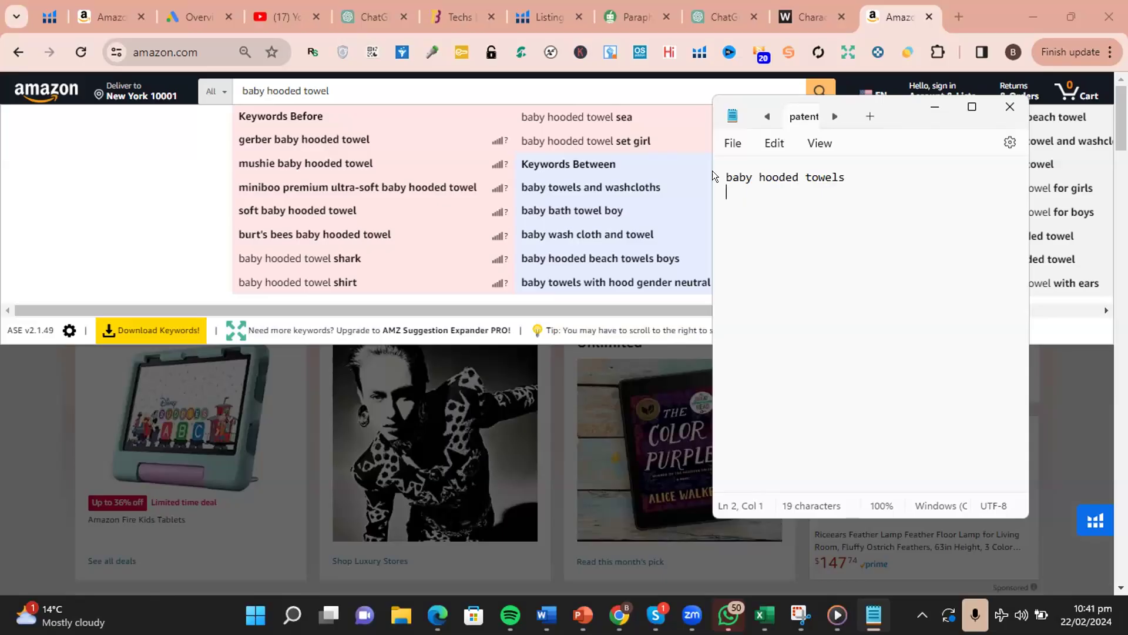
- List the words "kids", "toddler", "infant" and "soft" on separate lines under "baby hooded towels" in the notes
{"action": "type", "text": "kids"}
{"action": "key", "text": "Return"}
{"action": "type", "text": "toddler"}
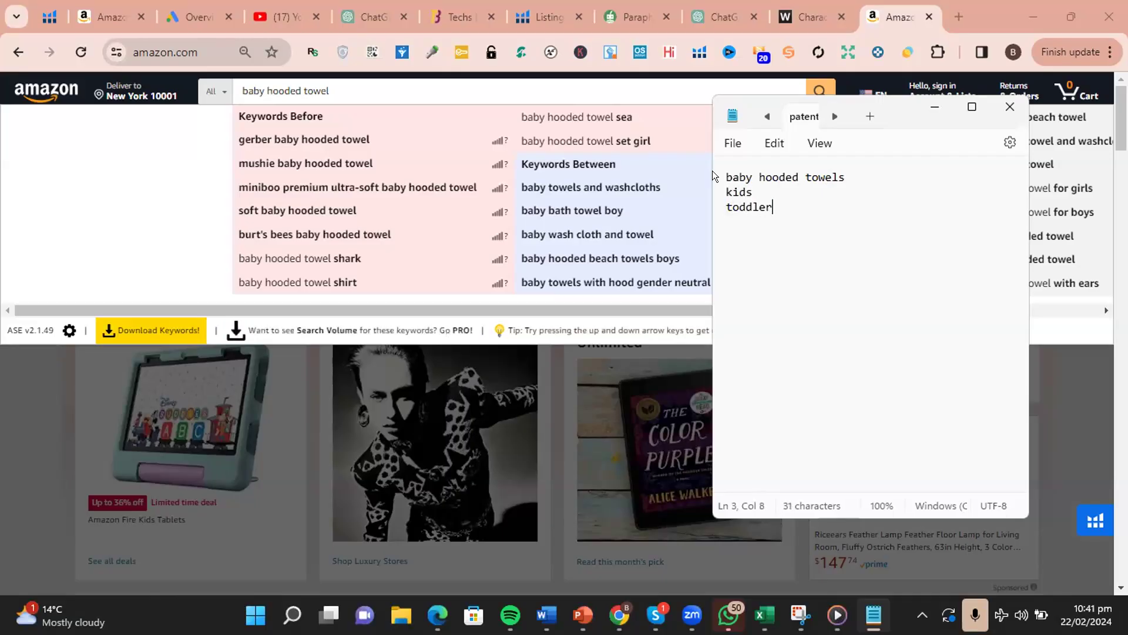
{"action": "key", "text": "Return"}
{"action": "type", "text": "infant"}
{"action": "key", "text": "Return"}
{"action": "type", "text": "soft"}
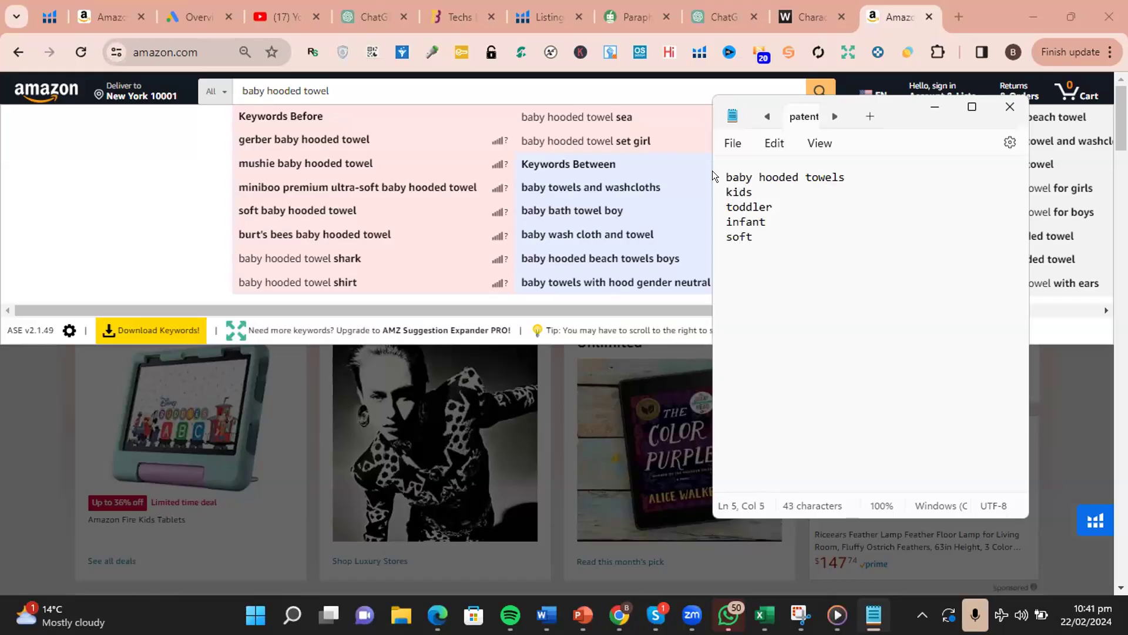
- Add the words "ultraabsorbent", "washclothes" and "bath" to the keyword list, each on its own line
{"action": "key", "text": "Return"}
{"action": "type", "text": "ultraabsorbent"}
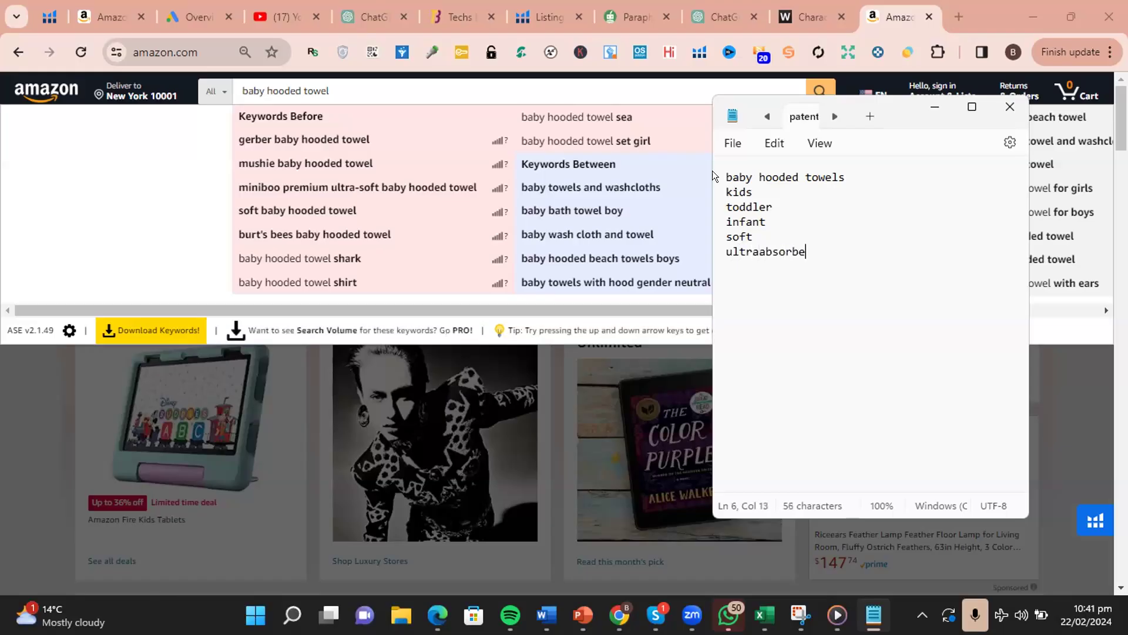
{"action": "key", "text": "Return"}
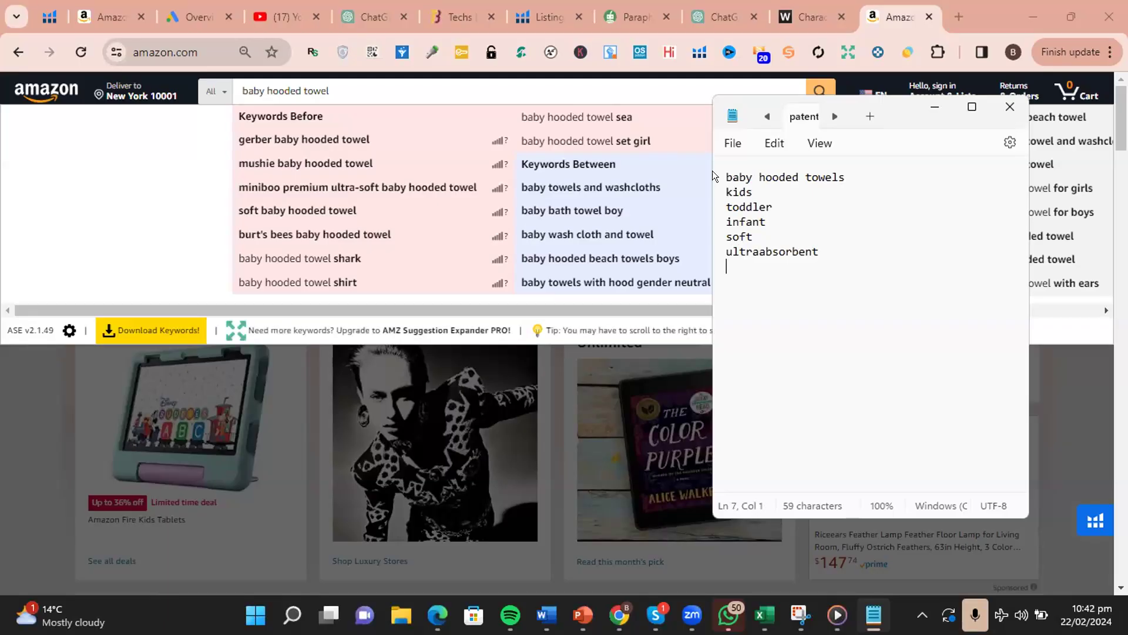
{"action": "type", "text": "washclothes"}
{"action": "key", "text": "Return"}
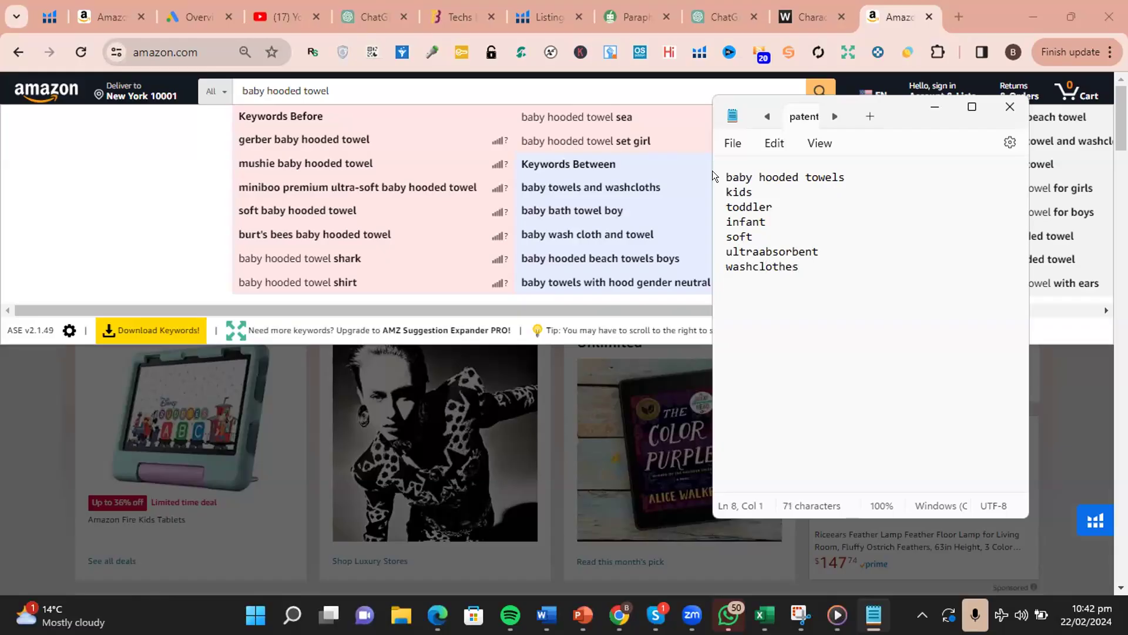
{"action": "type", "text": "bath"}
{"action": "key", "text": "Return"}
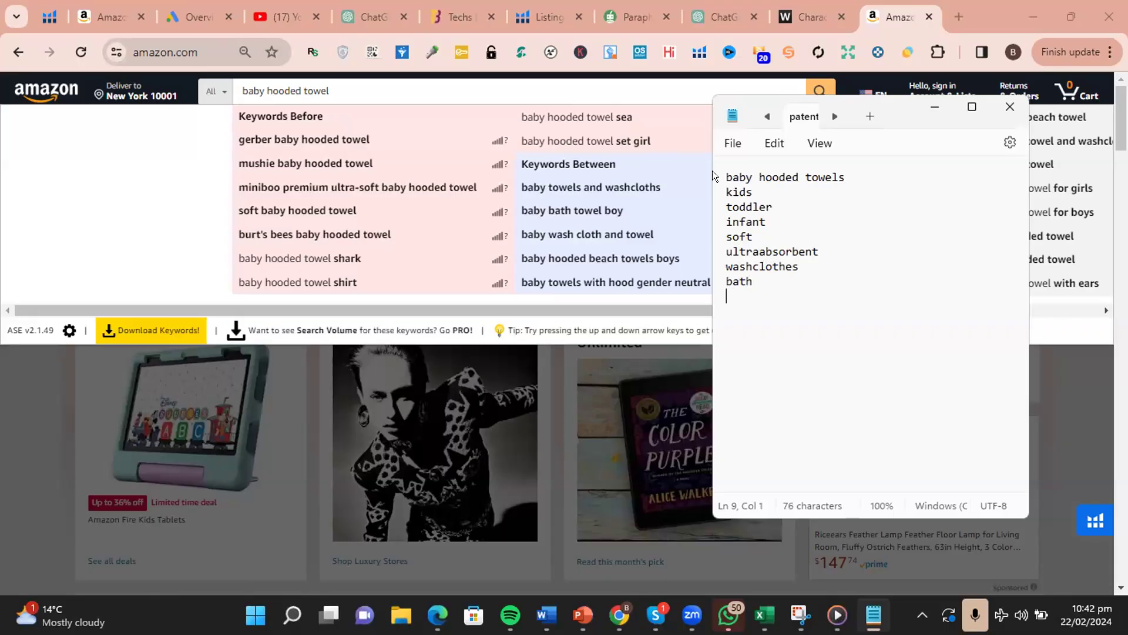
- Finish the keyword list with "plush", "girl", "boy" and "new born" on separate lines
{"action": "type", "text": "plush"}
{"action": "key", "text": "Return"}
{"action": "type", "text": "girl"}
{"action": "key", "text": "Return"}
{"action": "type", "text": "biy"}
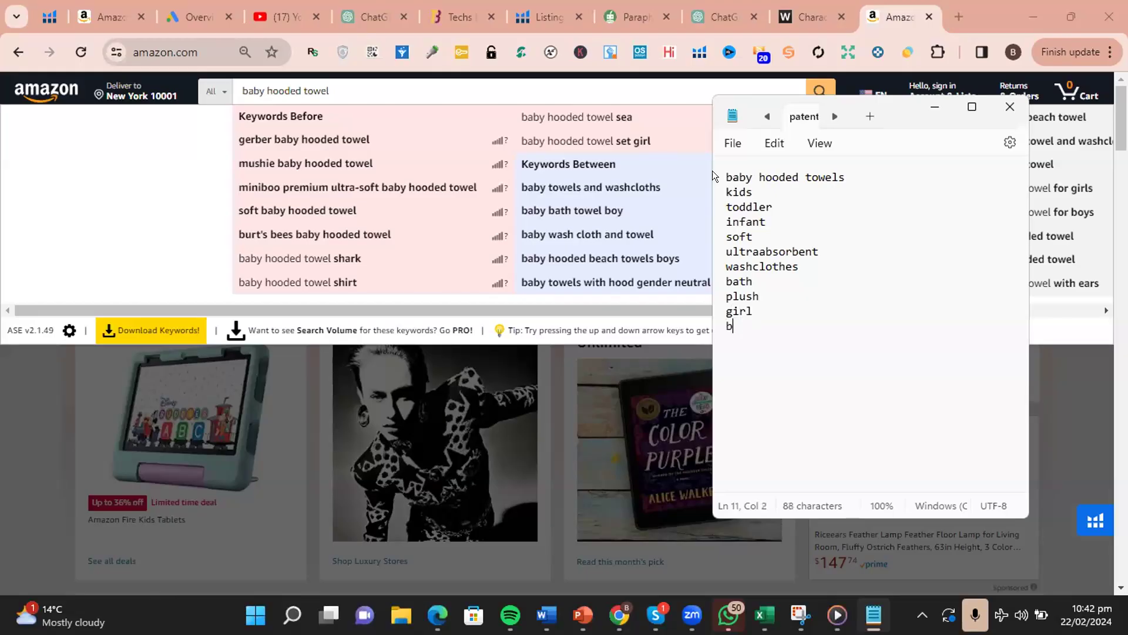
{"action": "key", "text": "BackSpace"}
{"action": "key", "text": "BackSpace"}
{"action": "type", "text": "oy"}
{"action": "key", "text": "Return"}
{"action": "type", "text": "new born"}
{"action": "left_click", "coordinate": [802, 328]}
{"action": "left_click", "coordinate": [801, 339]}
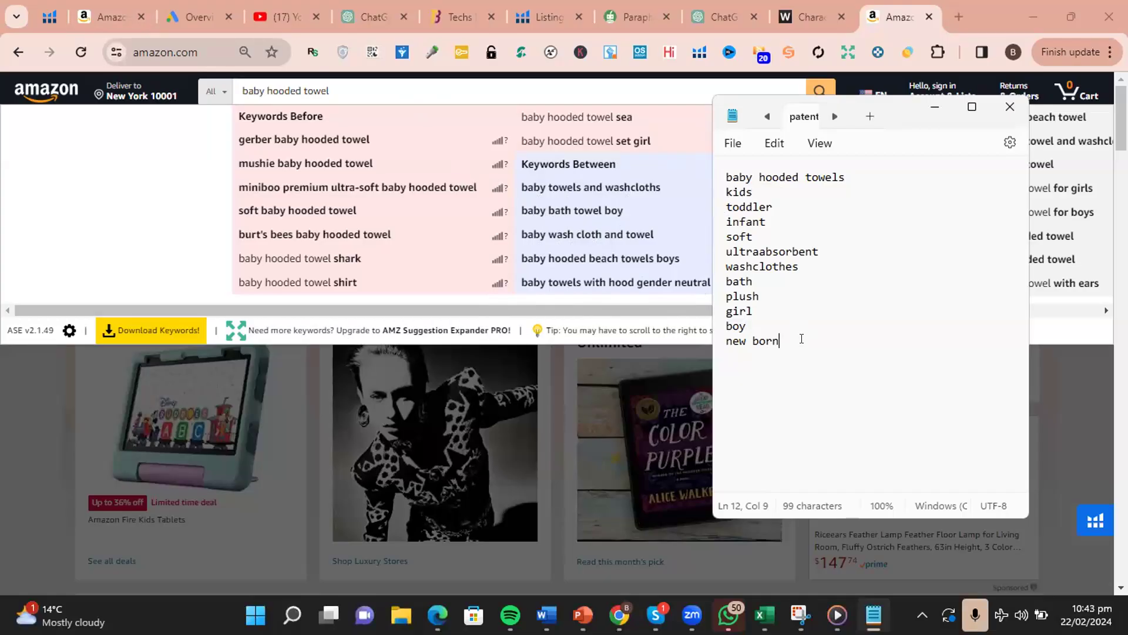
{"action": "left_click_drag", "start_coordinate": [802, 339], "coordinate": [706, 171]}
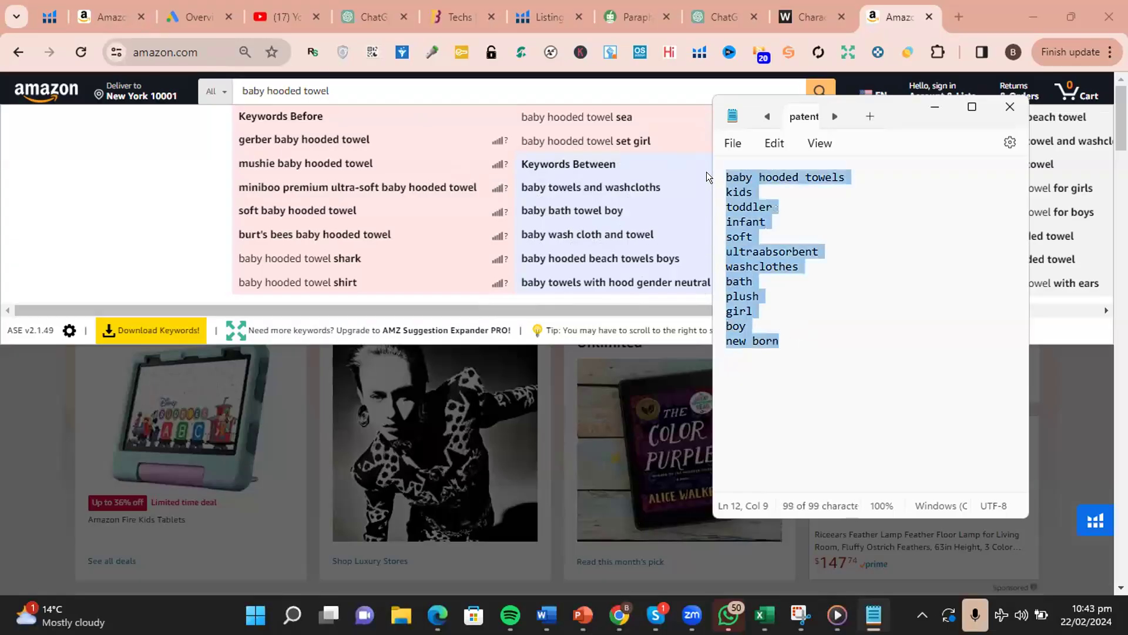
{"action": "left_click", "coordinate": [813, 332]}
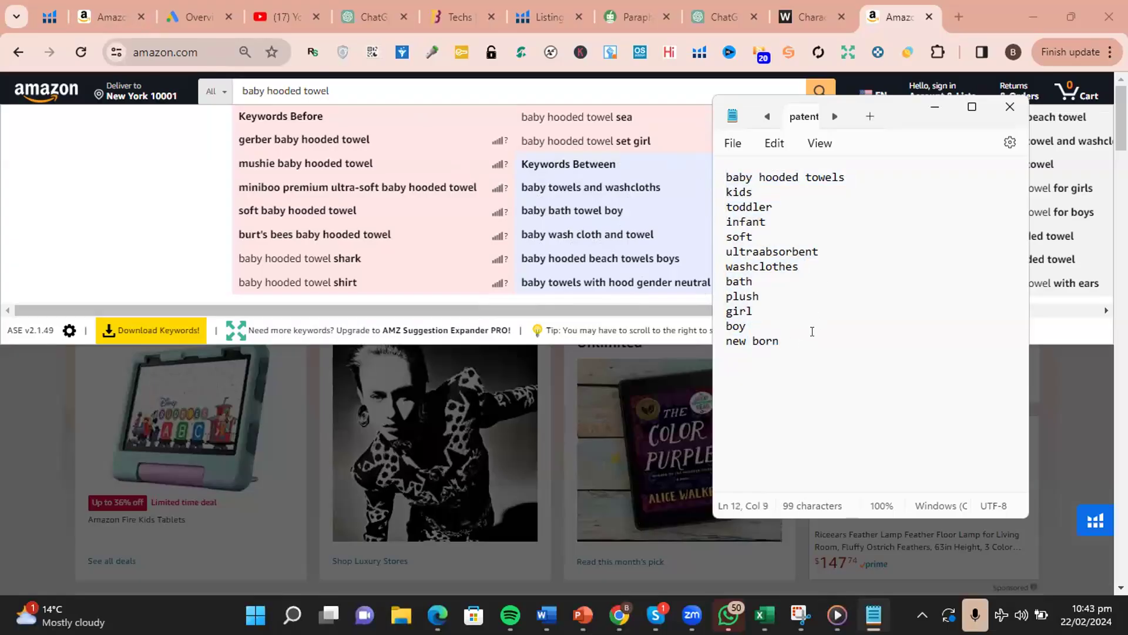
- Replace the Amazon search term with "garlic press" to bring up its keyword suggestions
{"action": "left_click_drag", "start_coordinate": [339, 84], "coordinate": [236, 91]}
{"action": "type", "text": "gar"}
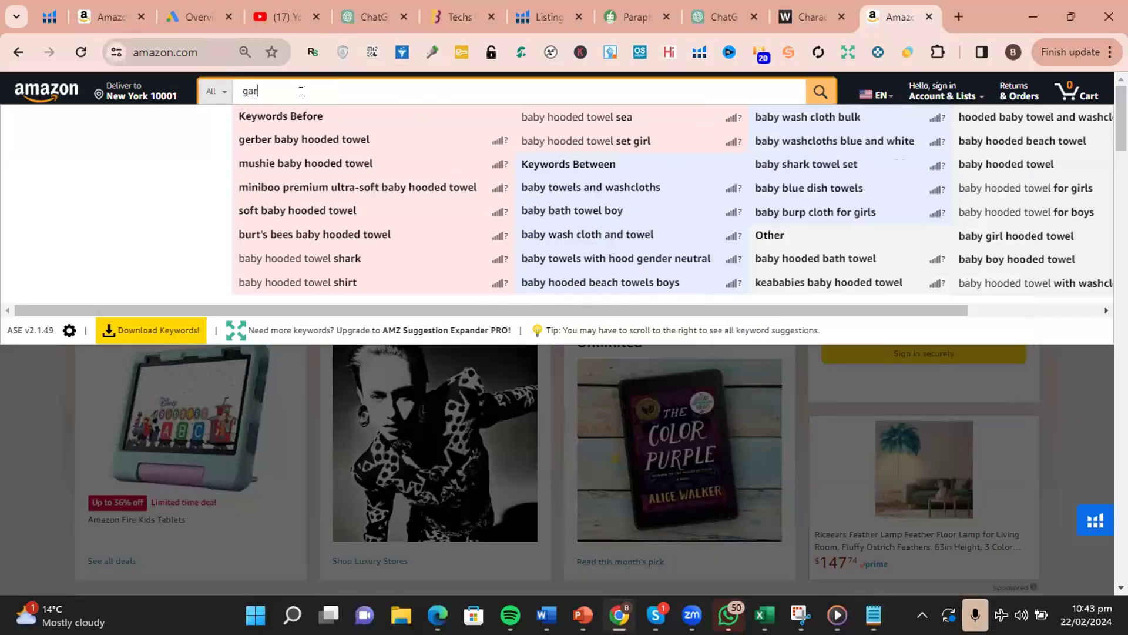
{"action": "type", "text": "lic press"}
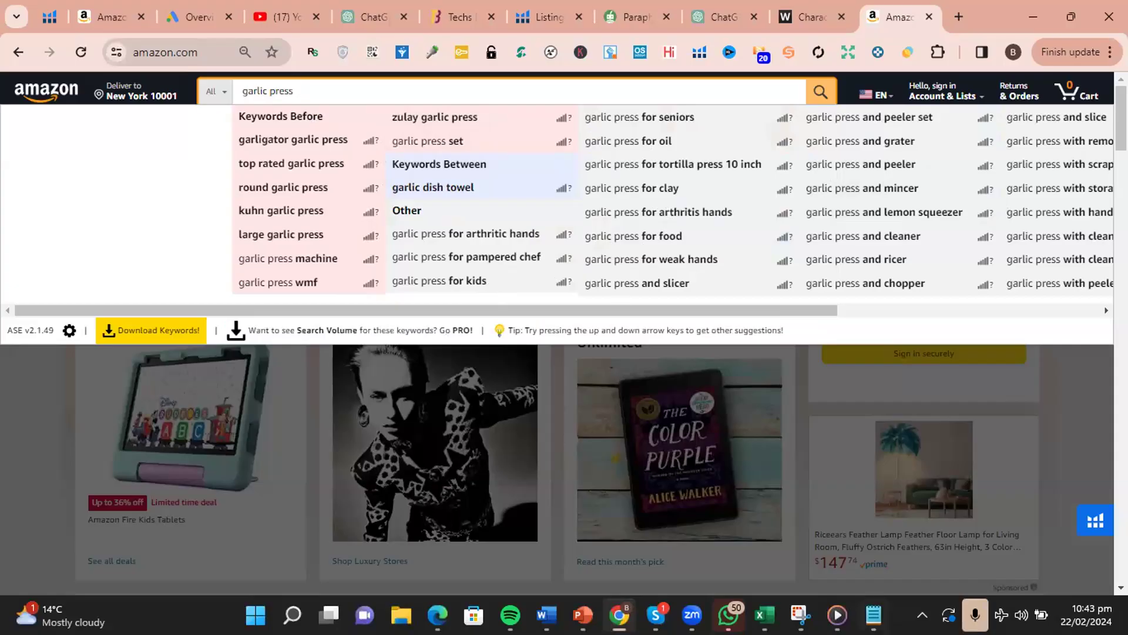
- Switch to the Notepad notes and add a "===" separator line and "garlic press set" below "new born"
{"action": "key", "text": "alt+Tab"}
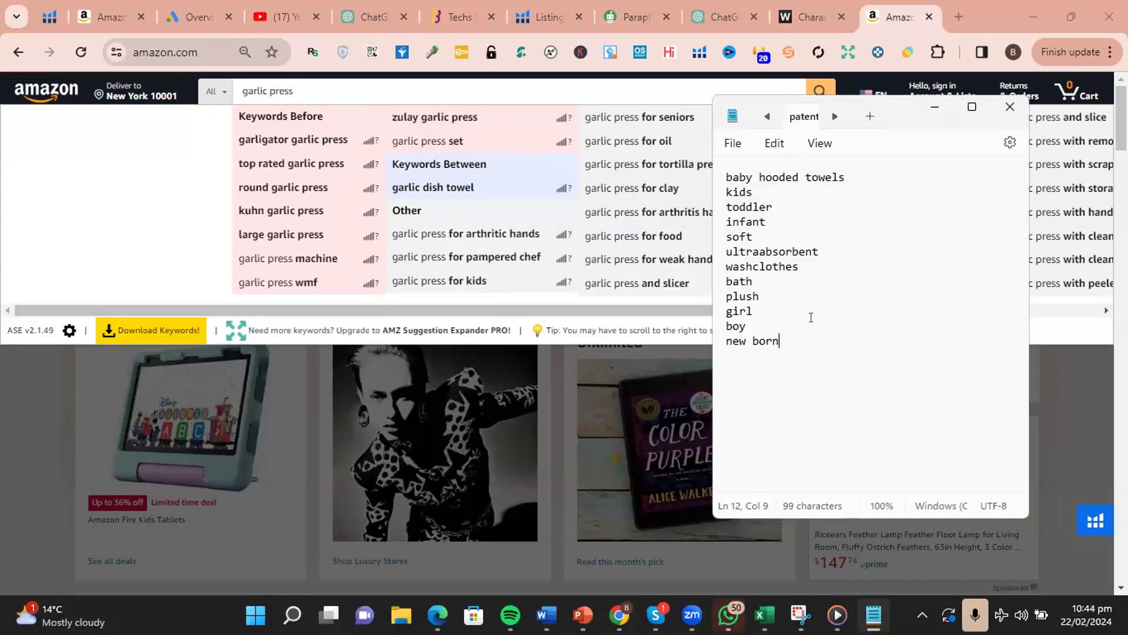
{"action": "type", "text": "==="}
{"action": "key", "text": "BackSpace"}
{"action": "key", "text": "Return"}
{"action": "type", "text": "==="}
{"action": "key", "text": "Return"}
{"action": "type", "text": "garli"}
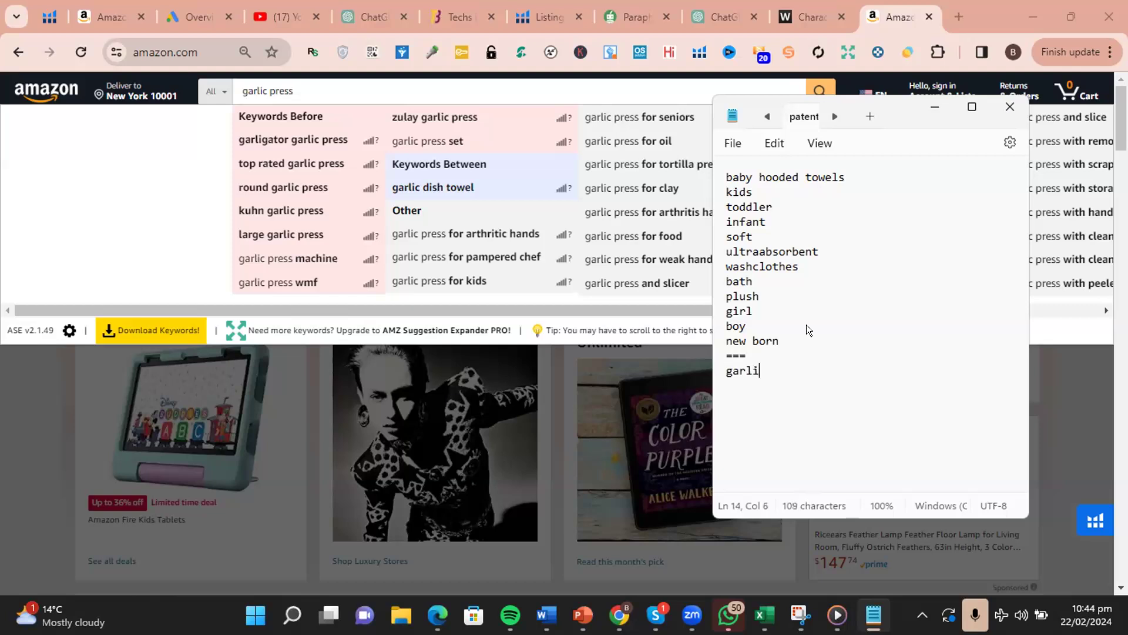
{"action": "type", "text": "c pres"}
{"action": "key", "text": "BackSpace"}
{"action": "type", "text": "ss set"}
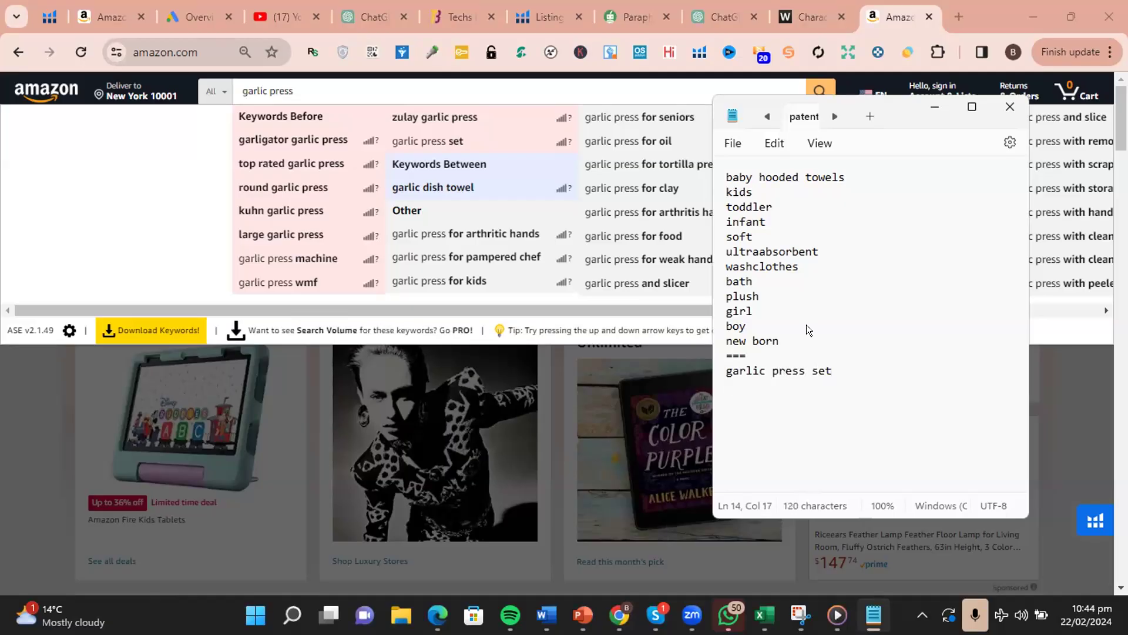
- Add "food" and "oil" on separate lines below "garlic press set" in the notes
{"action": "key", "text": "Return"}
{"action": "type", "text": "food"}
{"action": "key", "text": "Return"}
{"action": "type", "text": "oil"}
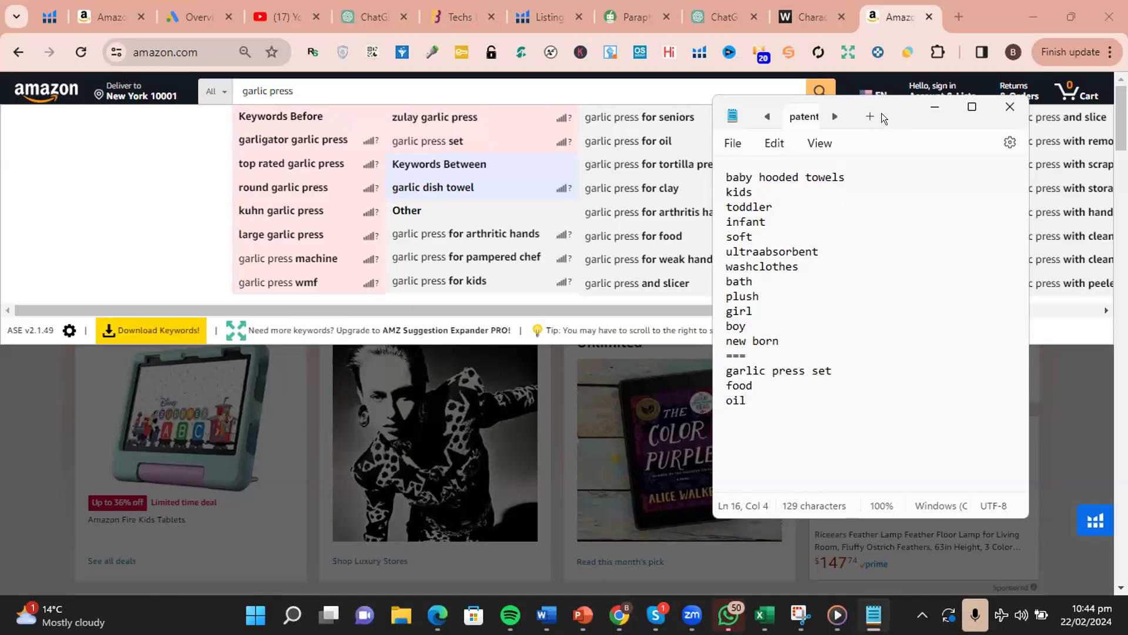
- Reposition the Notepad window to check the Amazon suggestions and add "weak hands" on a new line below "oil"
{"action": "left_click_drag", "start_coordinate": [882, 113], "coordinate": [616, 131]}
{"action": "key", "text": "alt+Tab"}
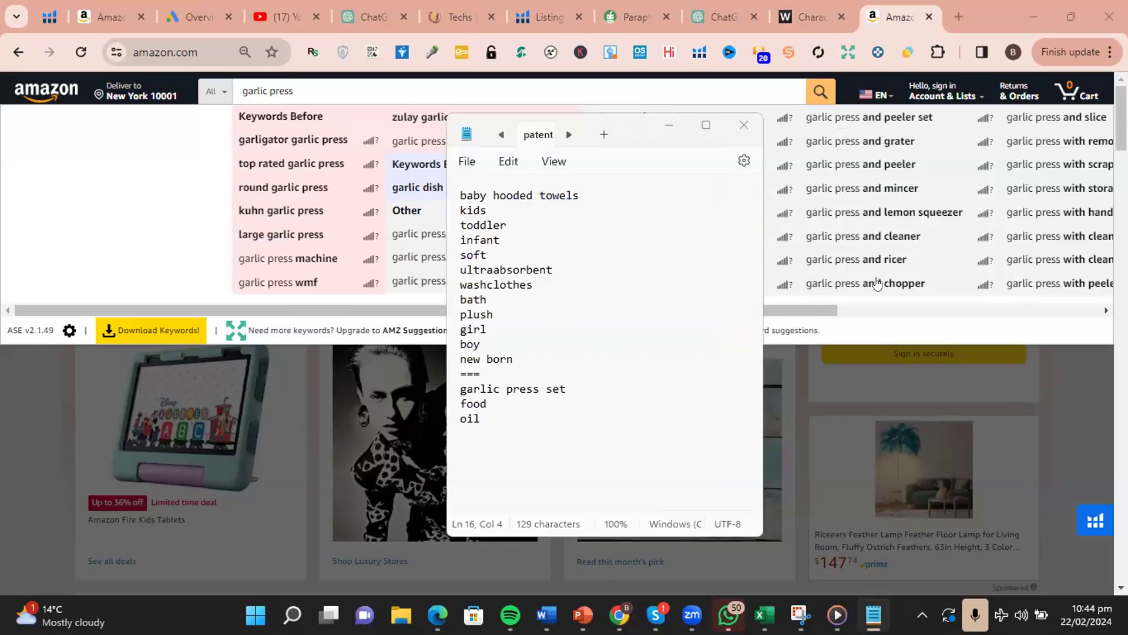
{"action": "left_click", "coordinate": [633, 128]}
{"action": "left_click_drag", "start_coordinate": [640, 125], "coordinate": [929, 88]}
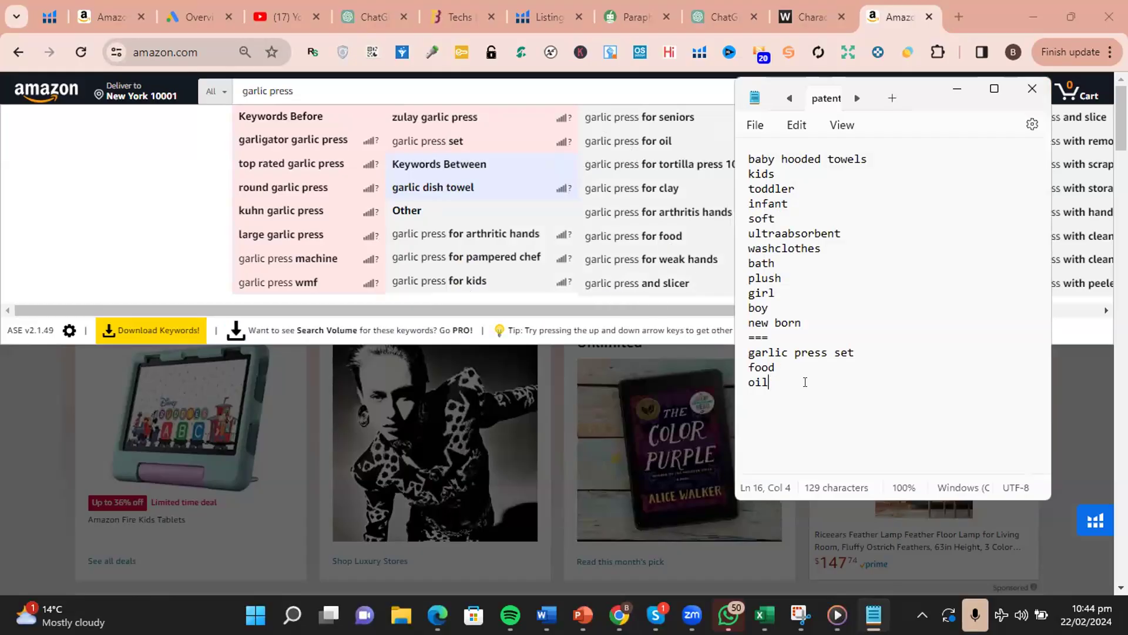
{"action": "key", "text": "Return"}
{"action": "type", "text": "weak hands"}
{"action": "key", "text": "Return"}
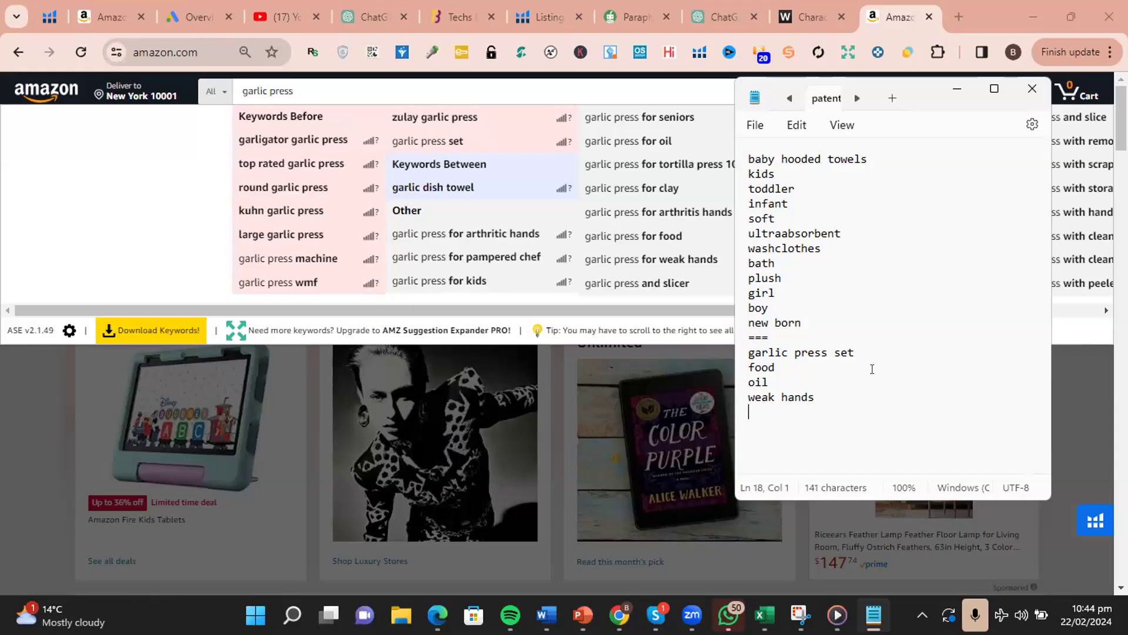
- Delete the garlic press keywords and the "===" separator from the end of the notes
{"action": "left_click", "coordinate": [857, 390]}
{"action": "left_click_drag", "start_coordinate": [815, 396], "coordinate": [737, 354]}
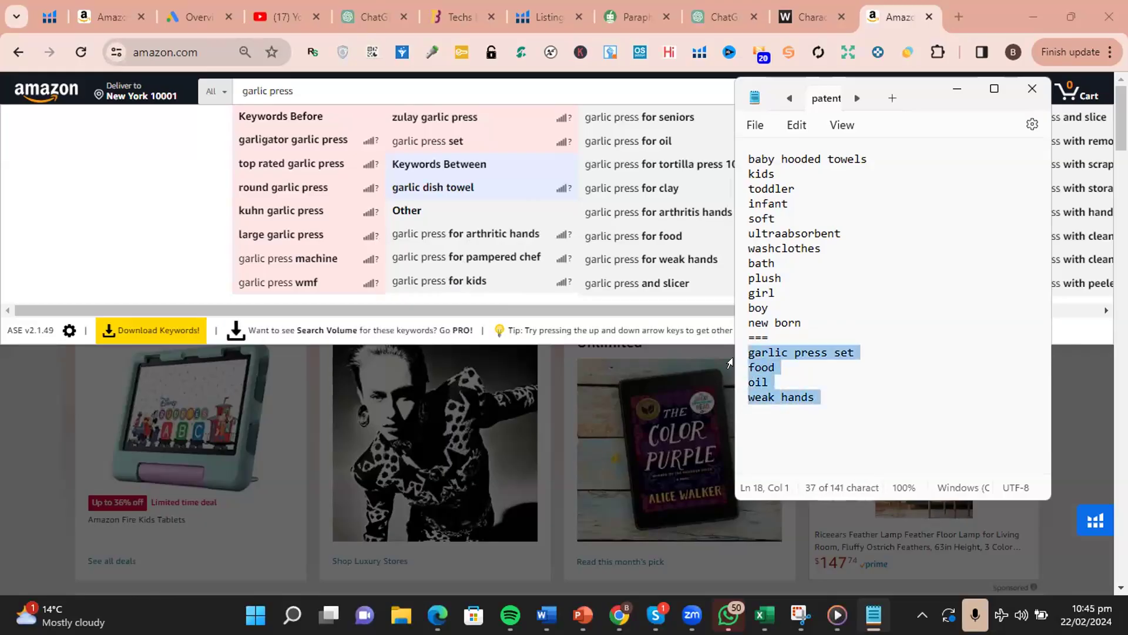
{"action": "key", "text": "BackSpace"}
{"action": "left_click", "coordinate": [767, 340]}
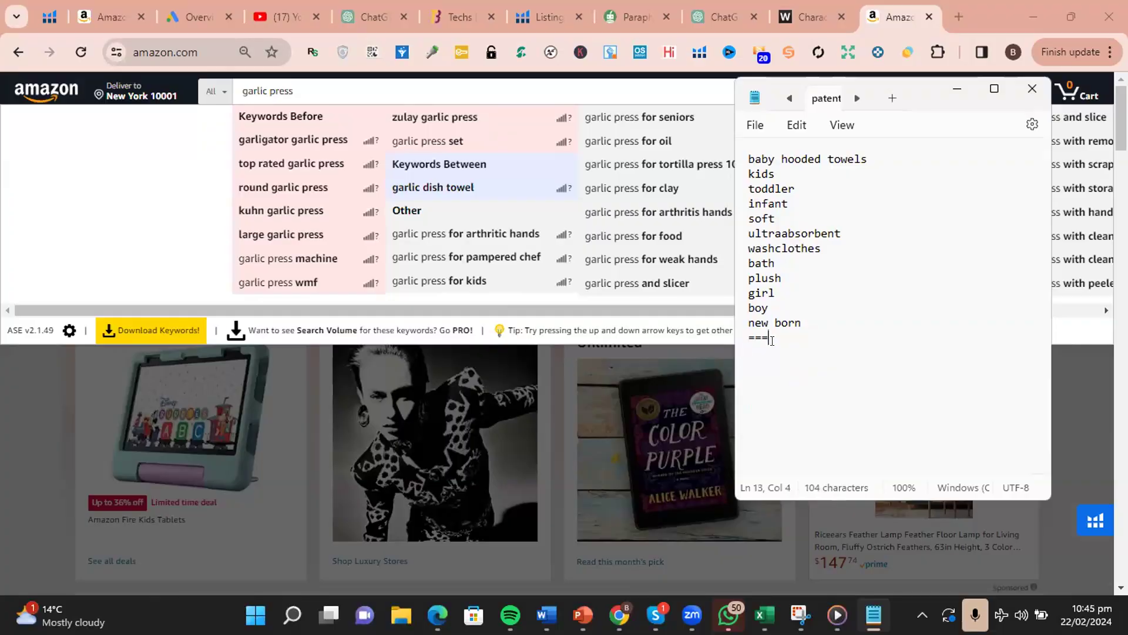
{"action": "key", "text": "BackSpace"}
{"action": "key", "text": "BackSpace"}
{"action": "key", "text": "BackSpace"}
- Switch to Helium 10 in Chrome and open the Misspellinator tool from the full list of keyword research tools
{"action": "left_click", "coordinate": [536, 5]}
{"action": "left_click", "coordinate": [539, 16]}
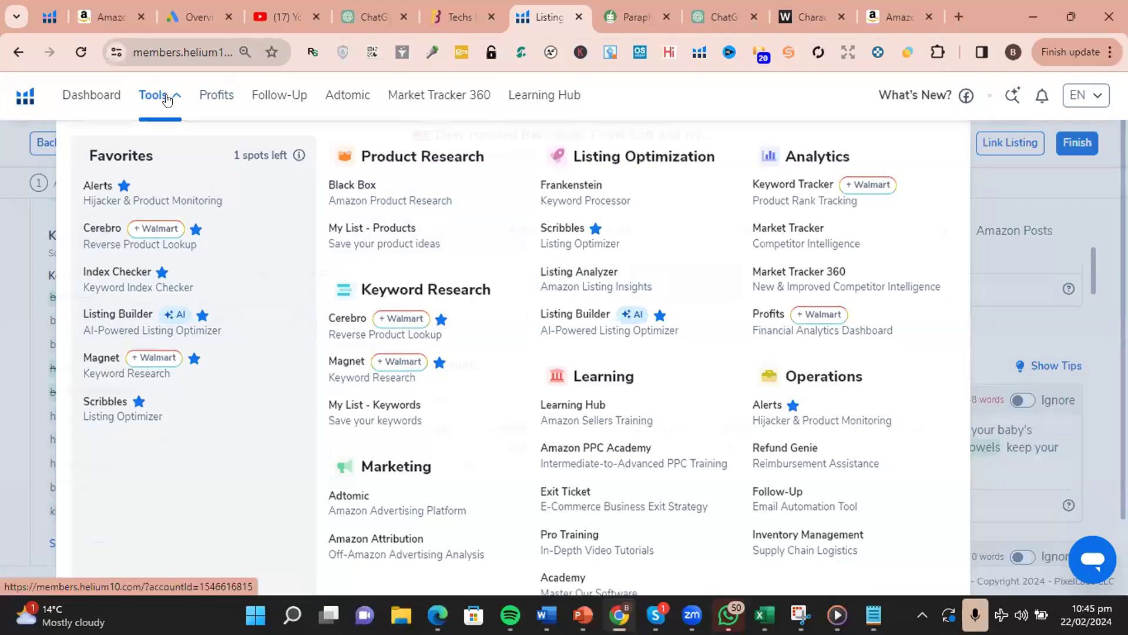
{"action": "scroll", "coordinate": [467, 335], "scroll_direction": "down", "scroll_amount": 3}
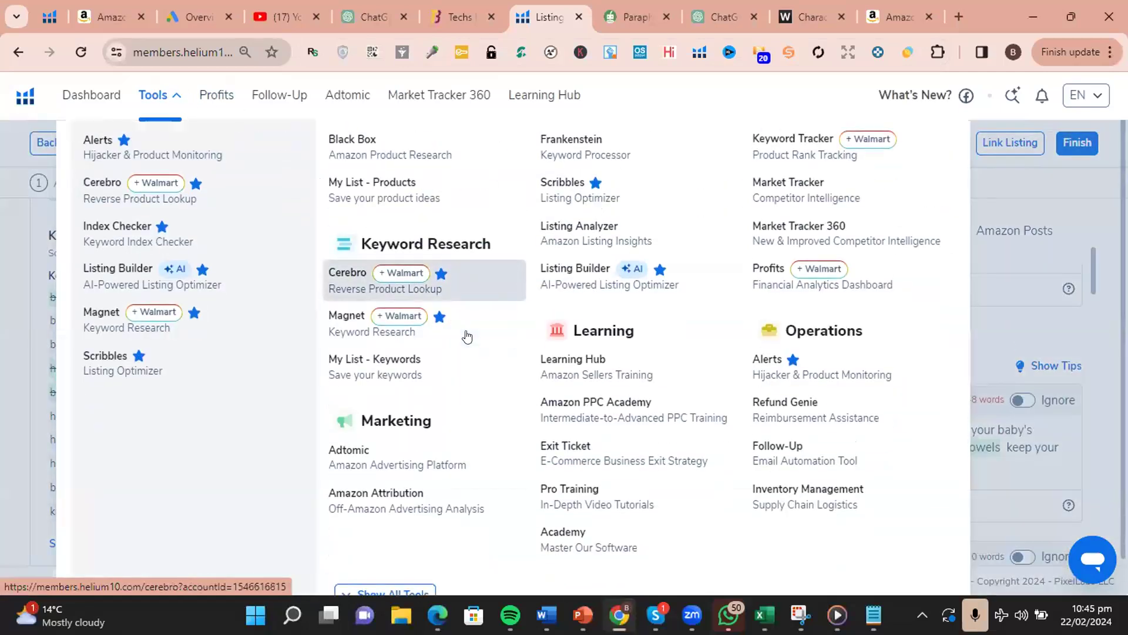
{"action": "left_click", "coordinate": [393, 565]}
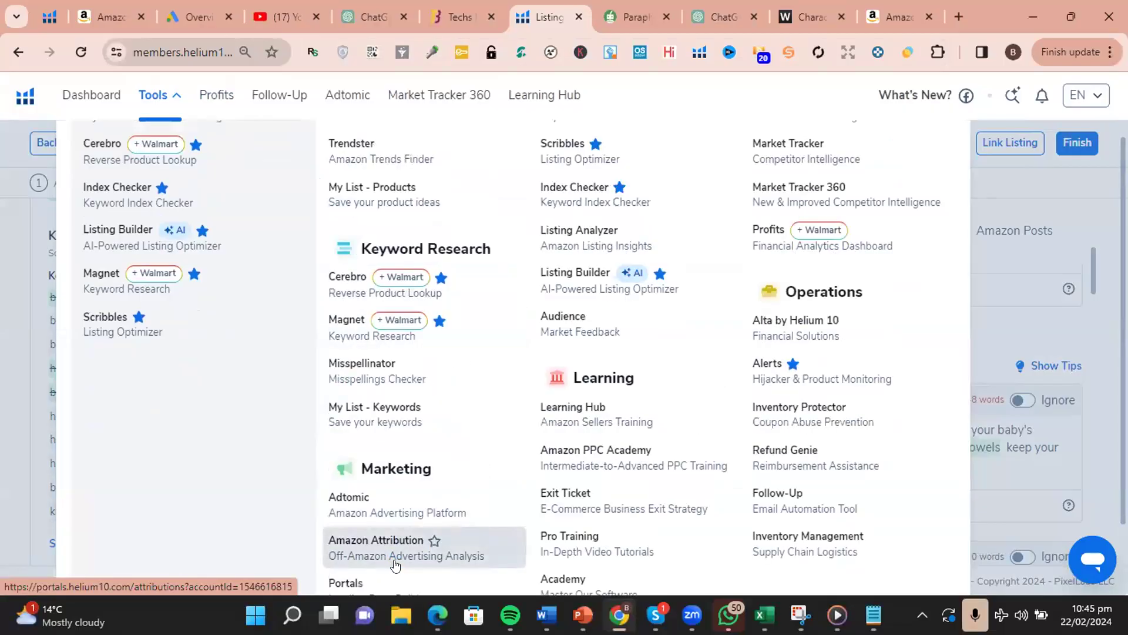
{"action": "left_click", "coordinate": [364, 375]}
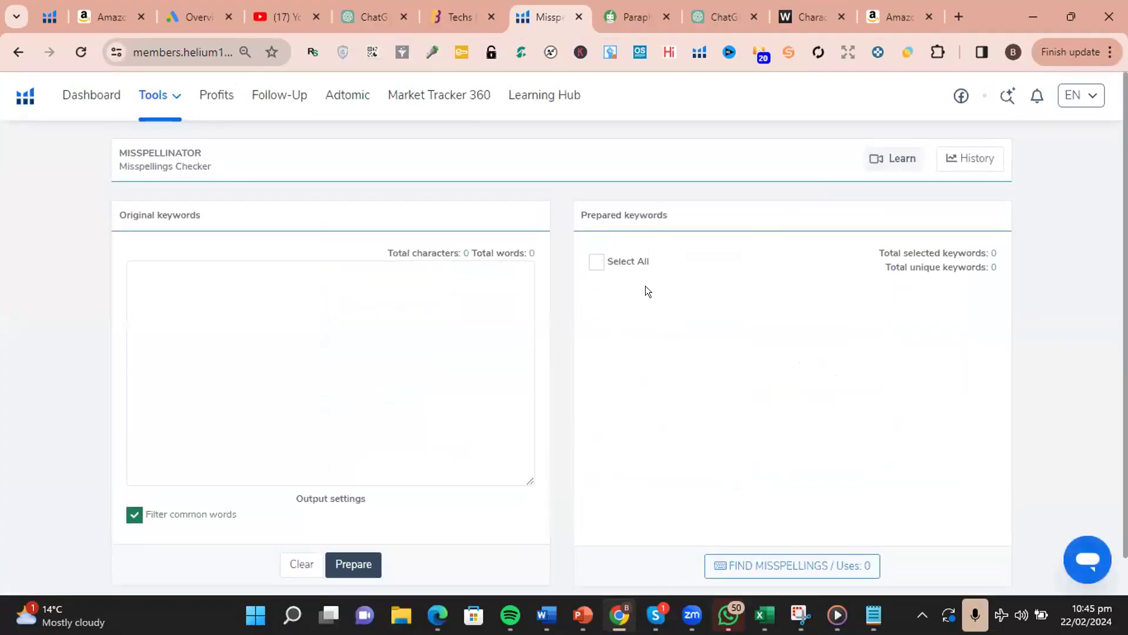
- Enter "baby hooded bath towels" as the original keywords in Misspellinator and prepare them
{"action": "left_click", "coordinate": [445, 283]}
{"action": "type", "text": "baby hooded"}
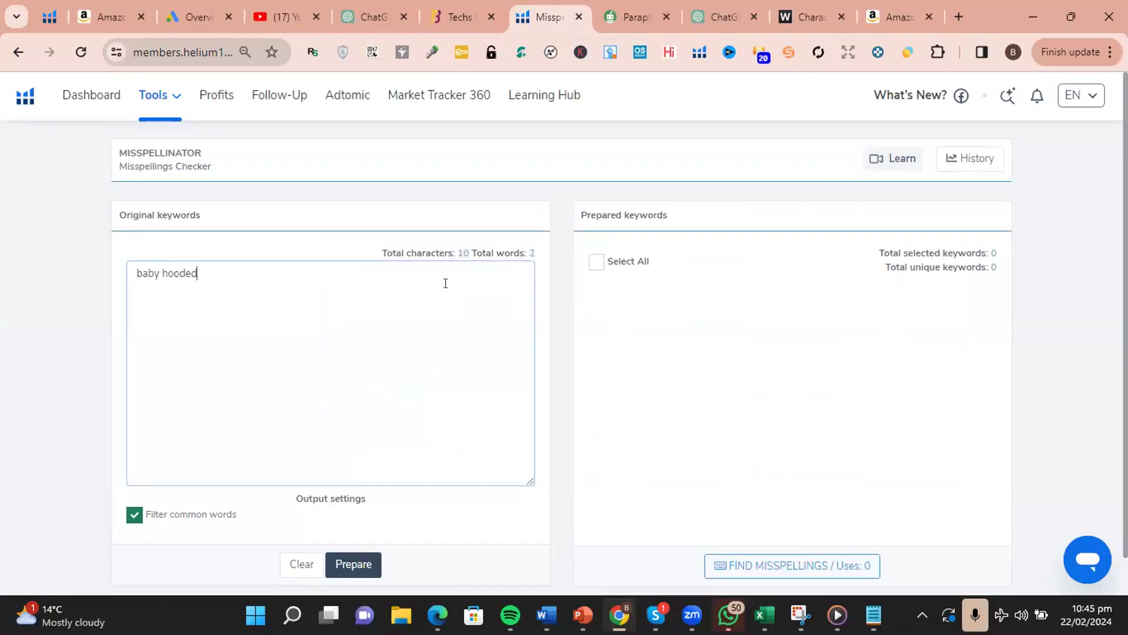
{"action": "type", "text": " bath towels"}
{"action": "key", "text": "Return"}
{"action": "left_click", "coordinate": [365, 561]}
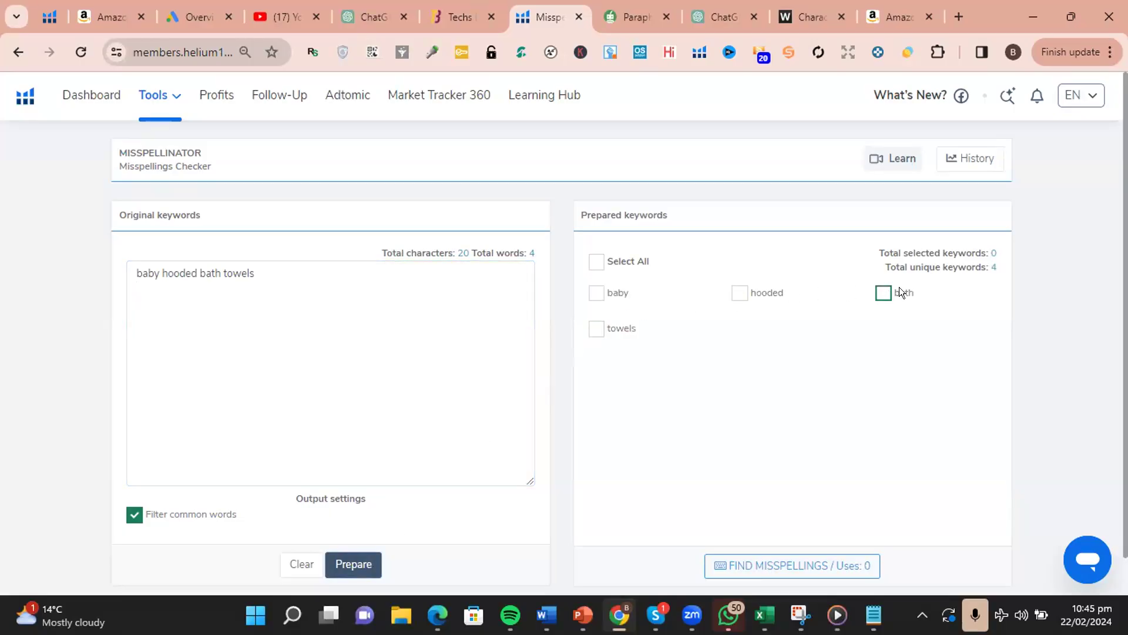
- Select all prepared keywords, find their misspellings and dismiss the completion message
{"action": "left_click", "coordinate": [618, 261]}
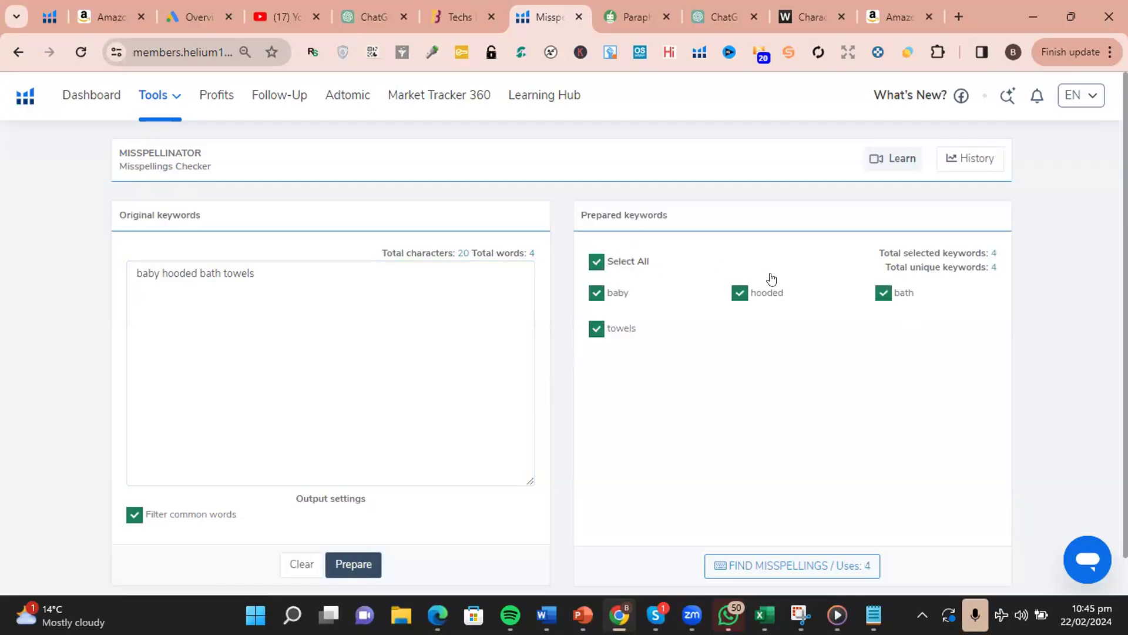
{"action": "left_click", "coordinate": [801, 555]}
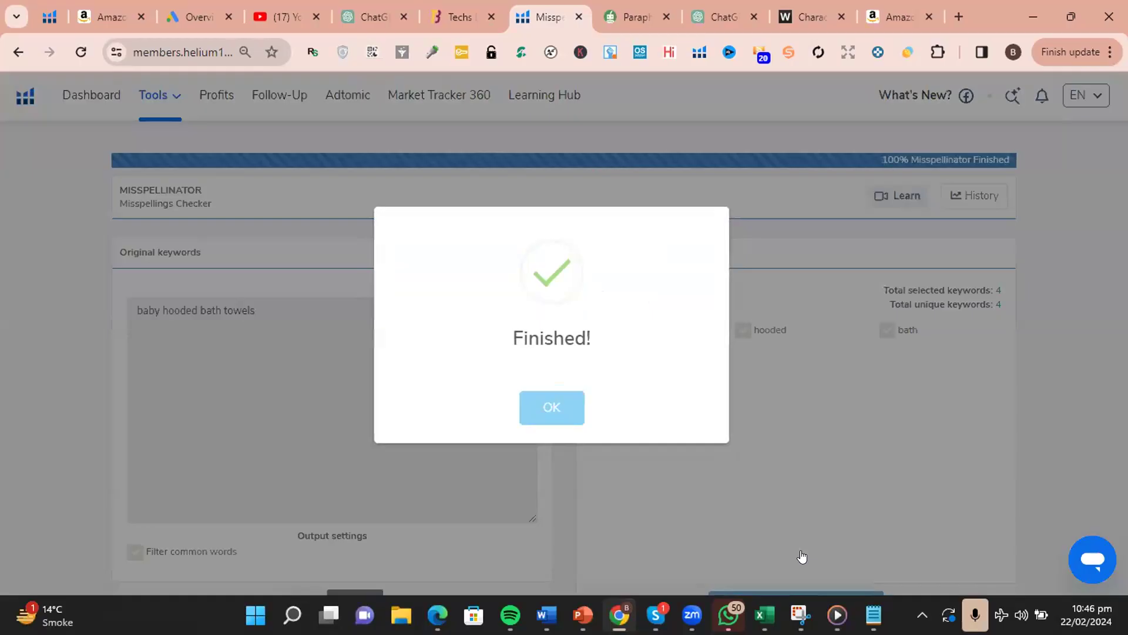
{"action": "left_click", "coordinate": [521, 415]}
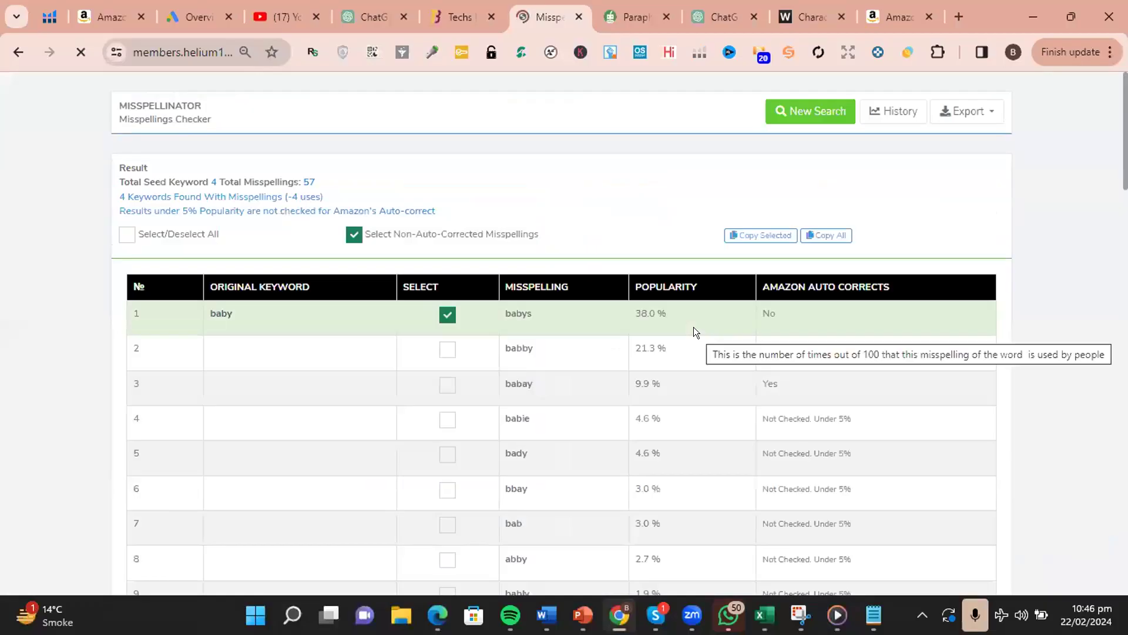
- Add the baby misspellings "babys" and "babby" on separate lines at the end of the Notepad keyword list
{"action": "scroll", "coordinate": [694, 327], "scroll_direction": "down", "scroll_amount": 2}
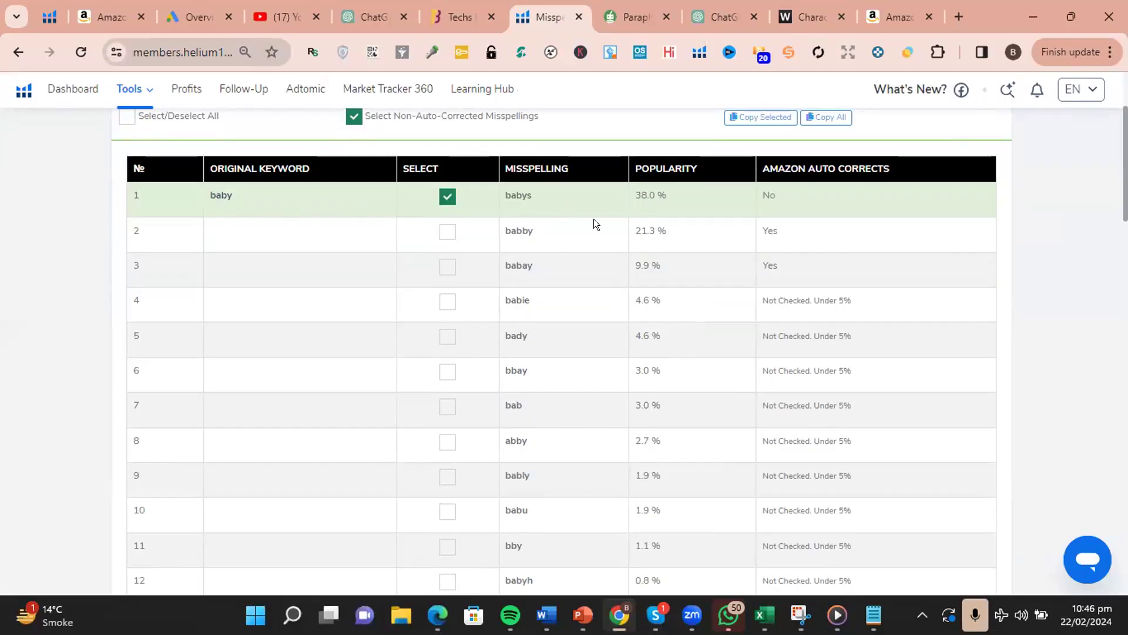
{"action": "mouse_move", "coordinate": [644, 244]}
{"action": "left_click", "coordinate": [884, 605]}
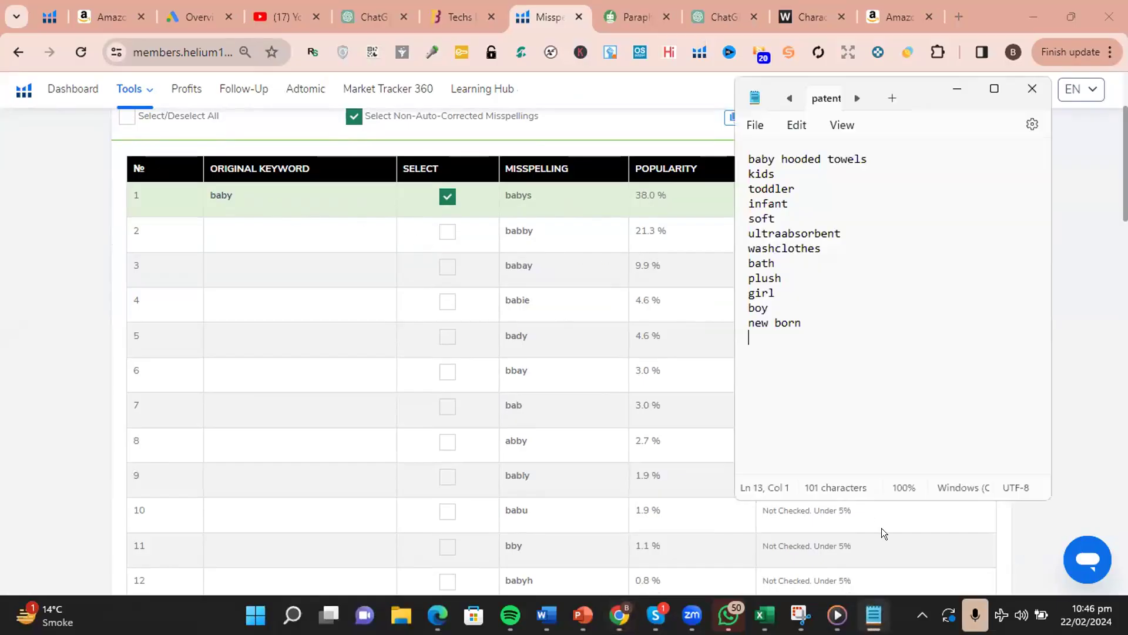
{"action": "type", "text": "babys"}
{"action": "key", "text": "Return"}
{"action": "type", "text": "babby"}
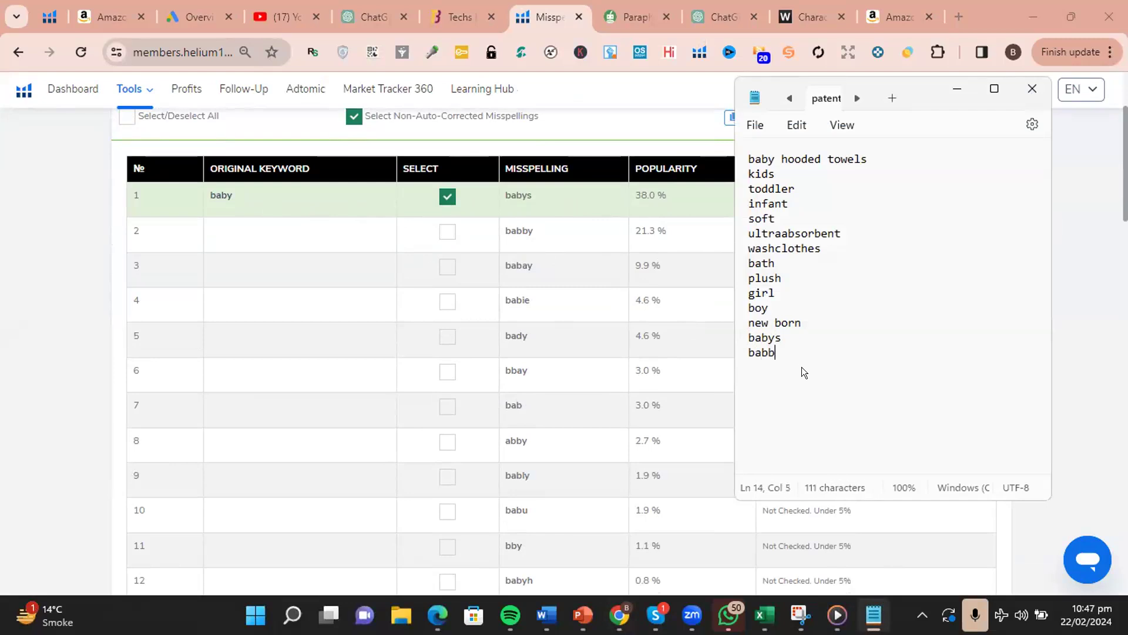
{"action": "key", "text": "Return"}
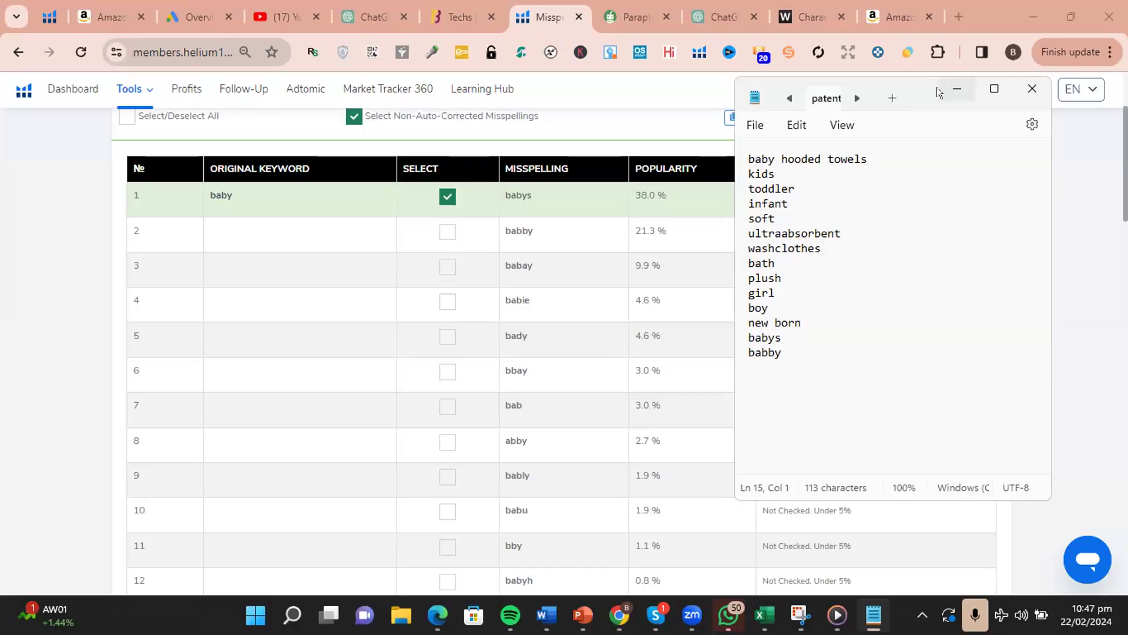
{"action": "left_click", "coordinate": [956, 88]}
- Find the misspellings of "hooded" in the results and add "hoodded" and "hoodie" to the end of the Notepad list
{"action": "scroll", "coordinate": [918, 259], "scroll_direction": "down", "scroll_amount": 1}
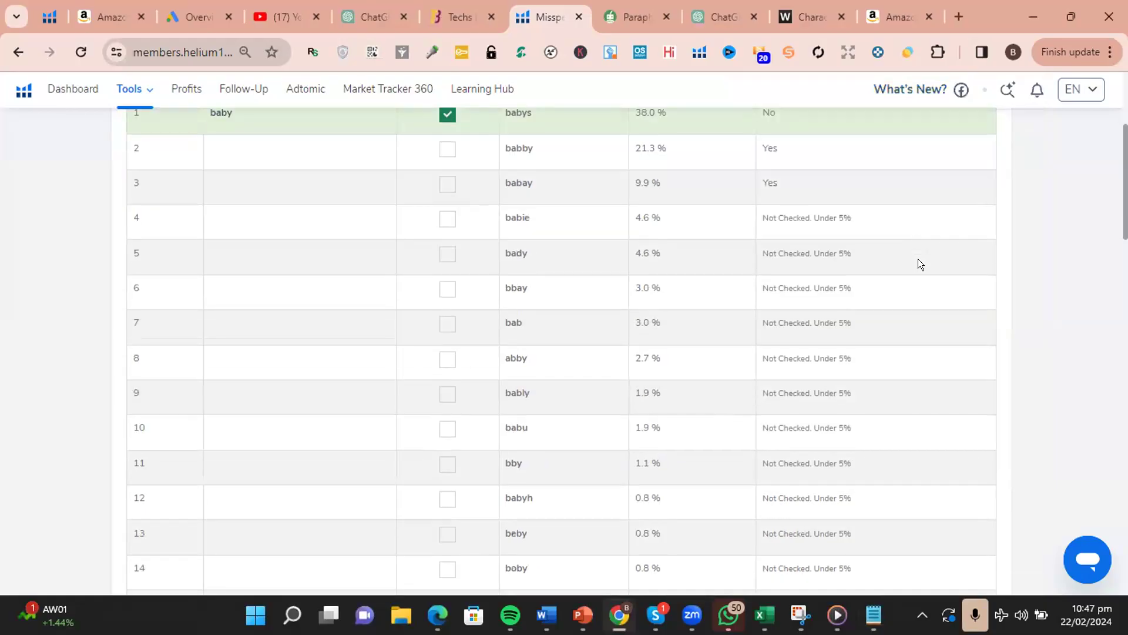
{"action": "scroll", "coordinate": [918, 259], "scroll_direction": "down", "scroll_amount": 9}
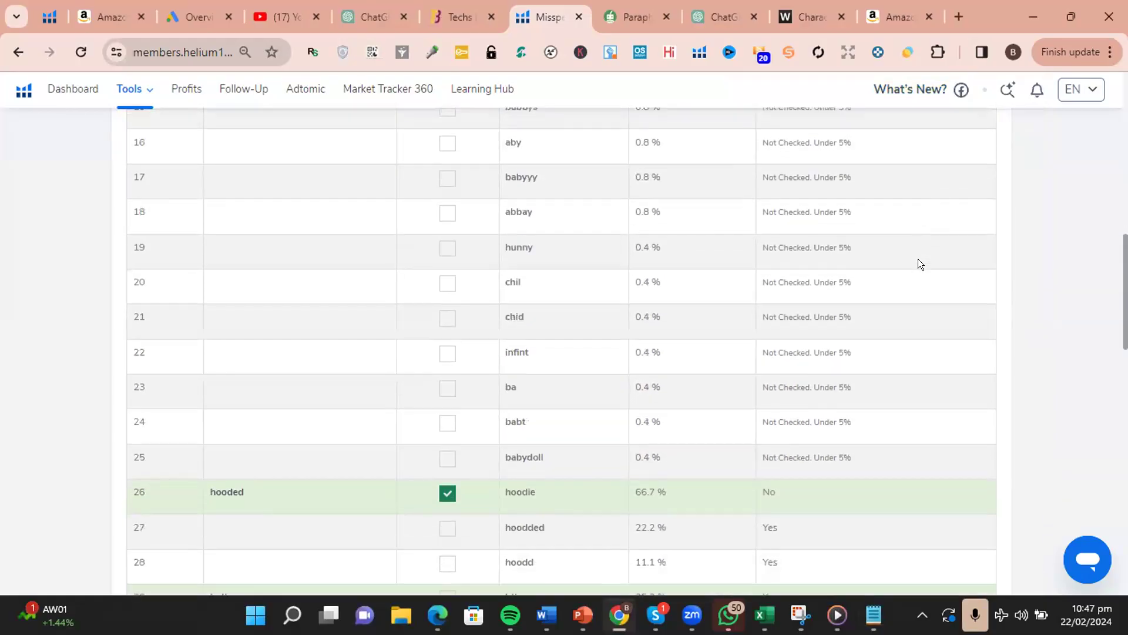
{"action": "scroll", "coordinate": [918, 260], "scroll_direction": "down", "scroll_amount": 4}
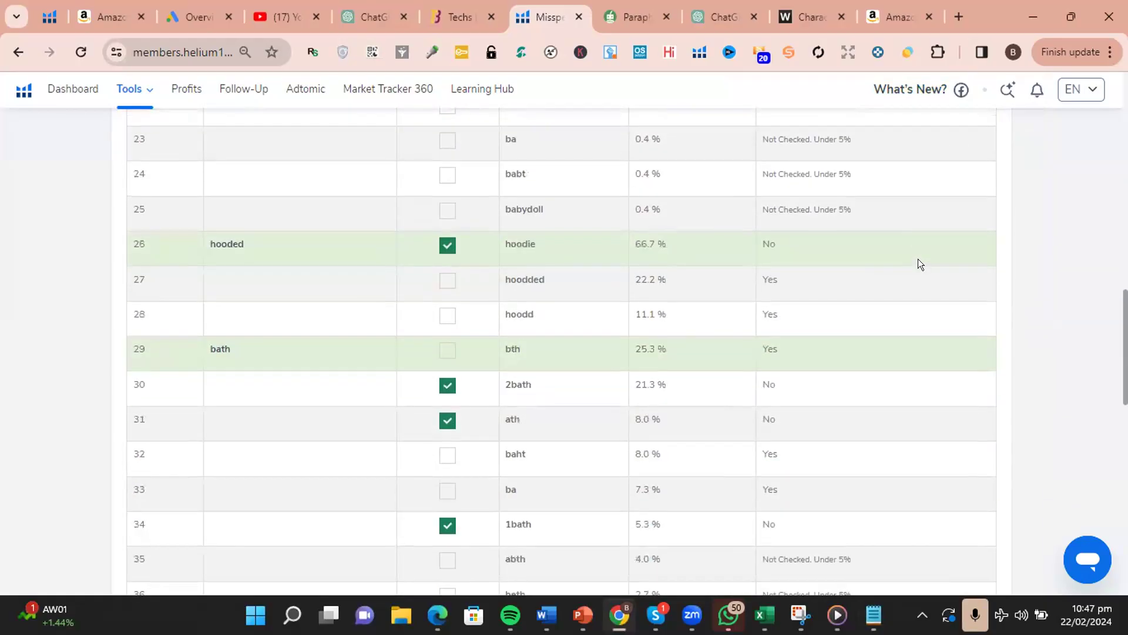
{"action": "scroll", "coordinate": [918, 259], "scroll_direction": "down", "scroll_amount": 1}
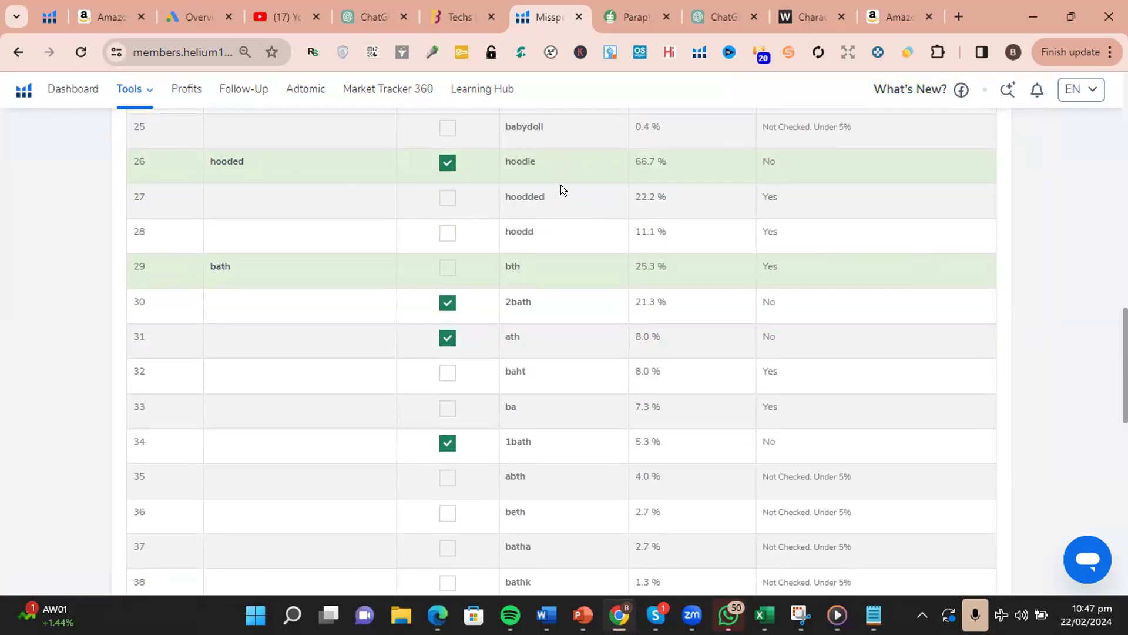
{"action": "mouse_move", "coordinate": [640, 171]}
{"action": "left_click", "coordinate": [873, 615]}
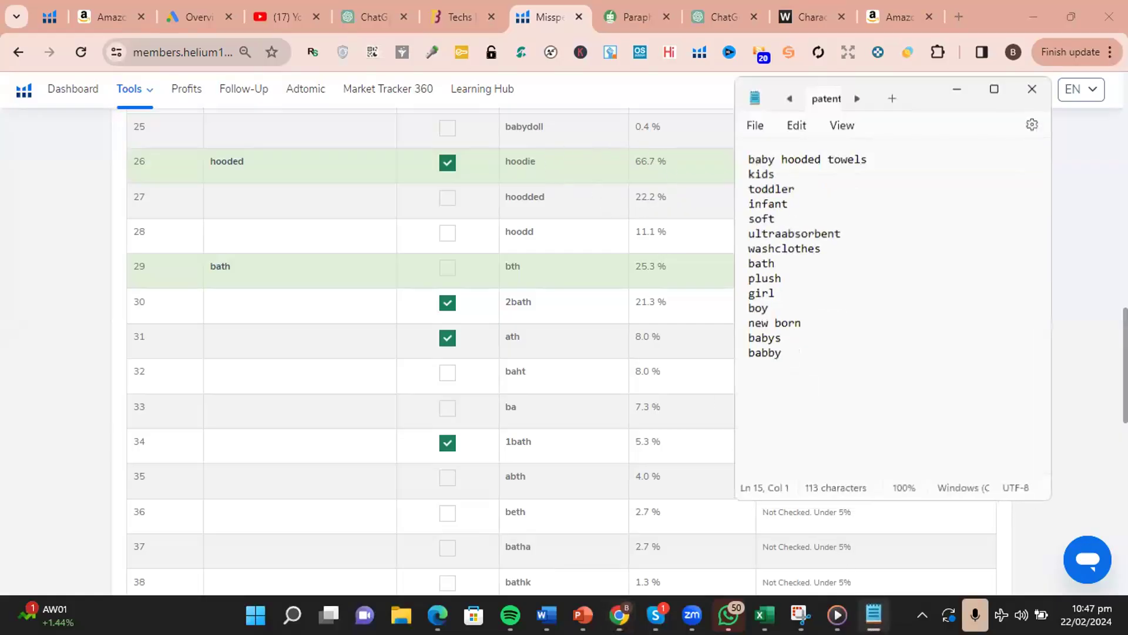
{"action": "left_click", "coordinate": [793, 353]}
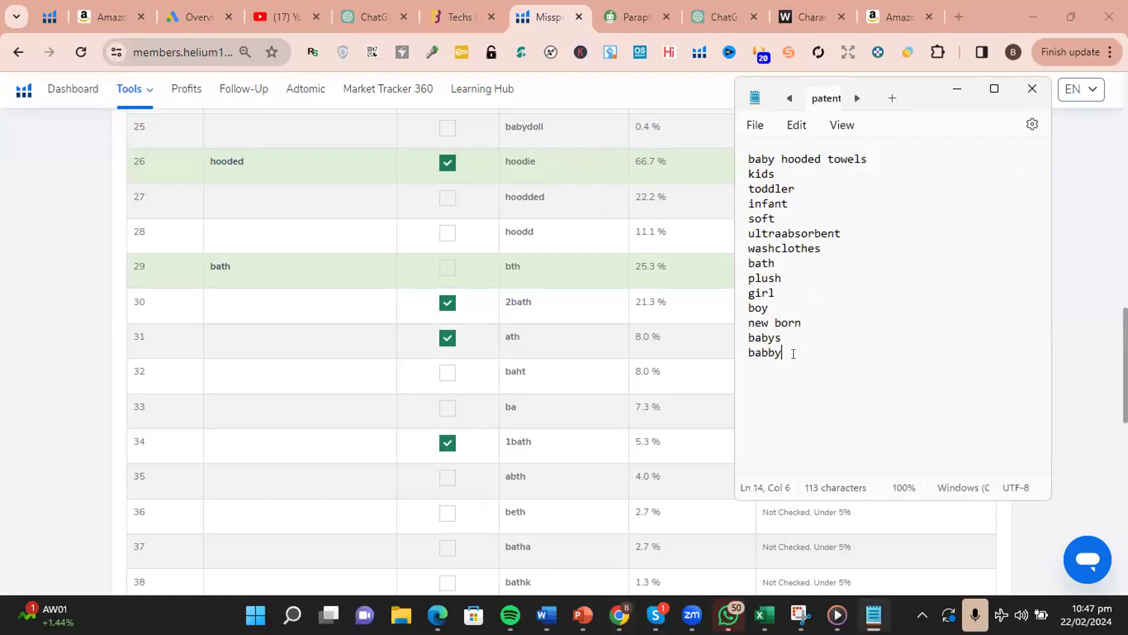
{"action": "key", "text": "Return"}
{"action": "type", "text": "hoo"}
{"action": "type", "text": "dded"}
{"action": "key", "text": "Return"}
{"action": "type", "text": "hoodie"}
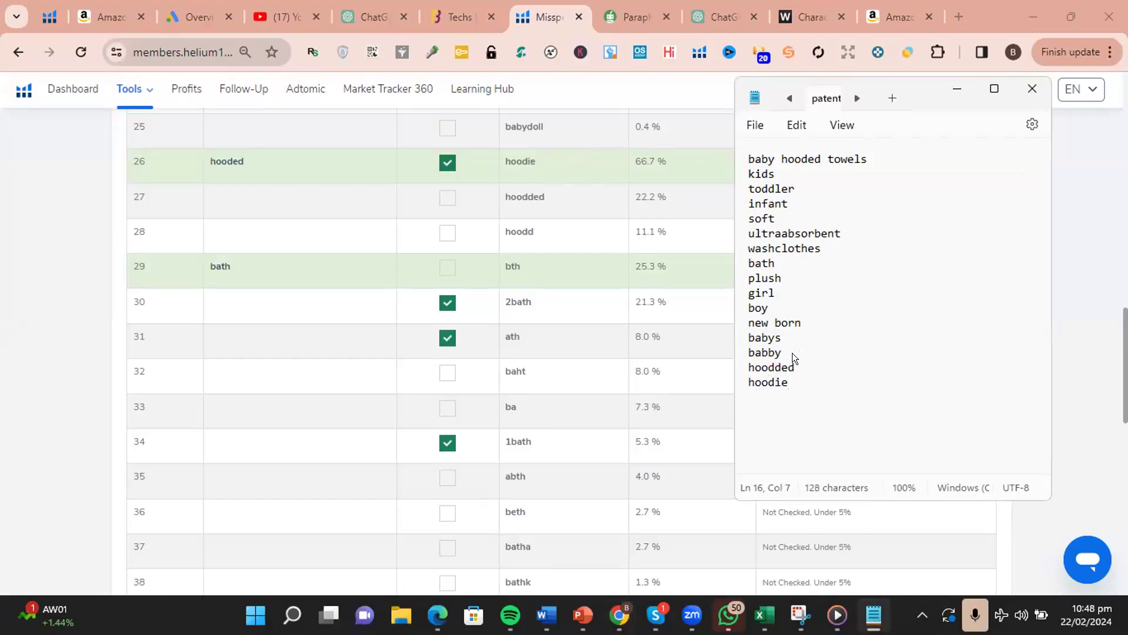
- Add the bath misspelling "bth" from the results on a new line of the Notepad keyword list
{"action": "left_click", "coordinate": [1124, 364]}
{"action": "scroll", "coordinate": [1125, 365], "scroll_direction": "down", "scroll_amount": 3}
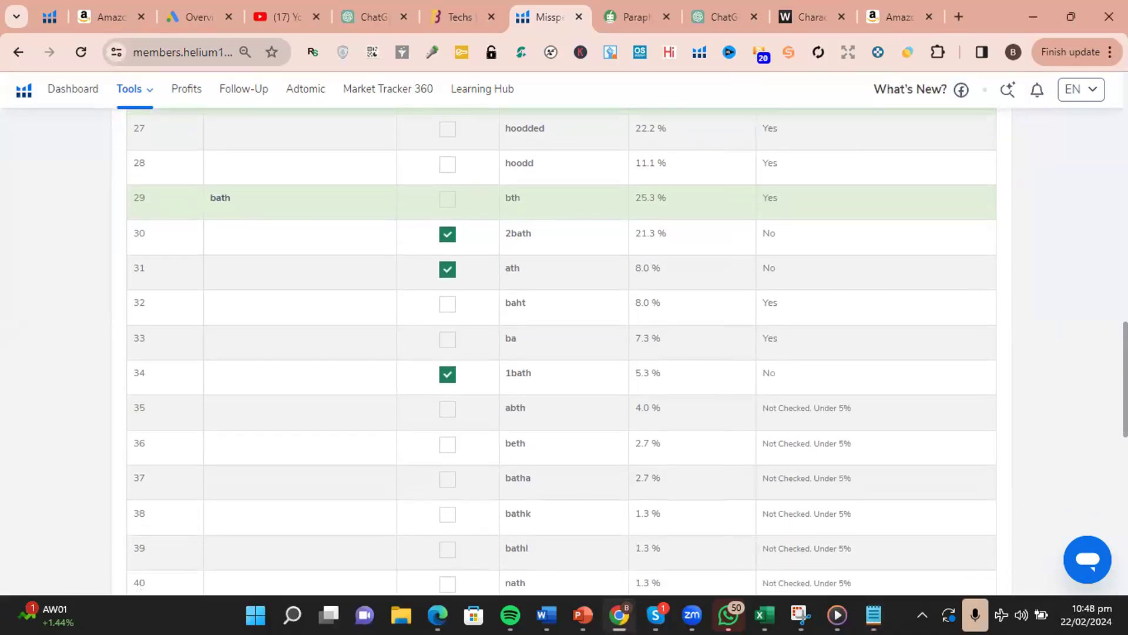
{"action": "scroll", "coordinate": [275, 354], "scroll_direction": "up", "scroll_amount": 2}
{"action": "left_click", "coordinate": [874, 615]}
{"action": "type", "text": "bth"}
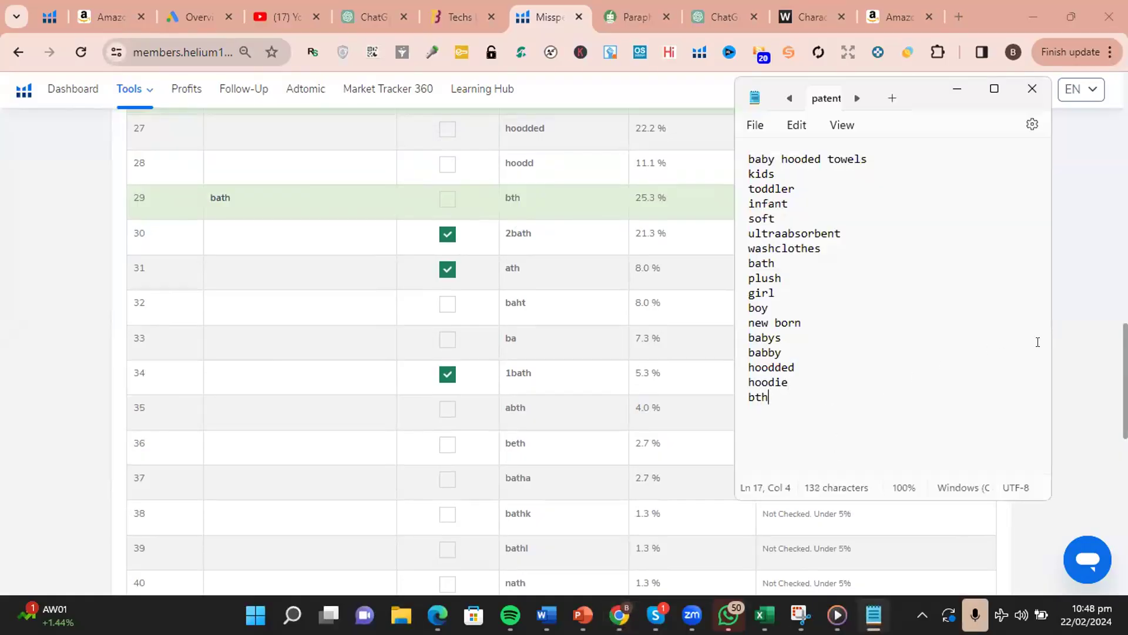
- Find the misspellings of "towels" in the results, add "towles" to the Notepad list and minimize the notes
{"action": "left_click", "coordinate": [1080, 346]}
{"action": "scroll", "coordinate": [1081, 346], "scroll_direction": "down", "scroll_amount": 12}
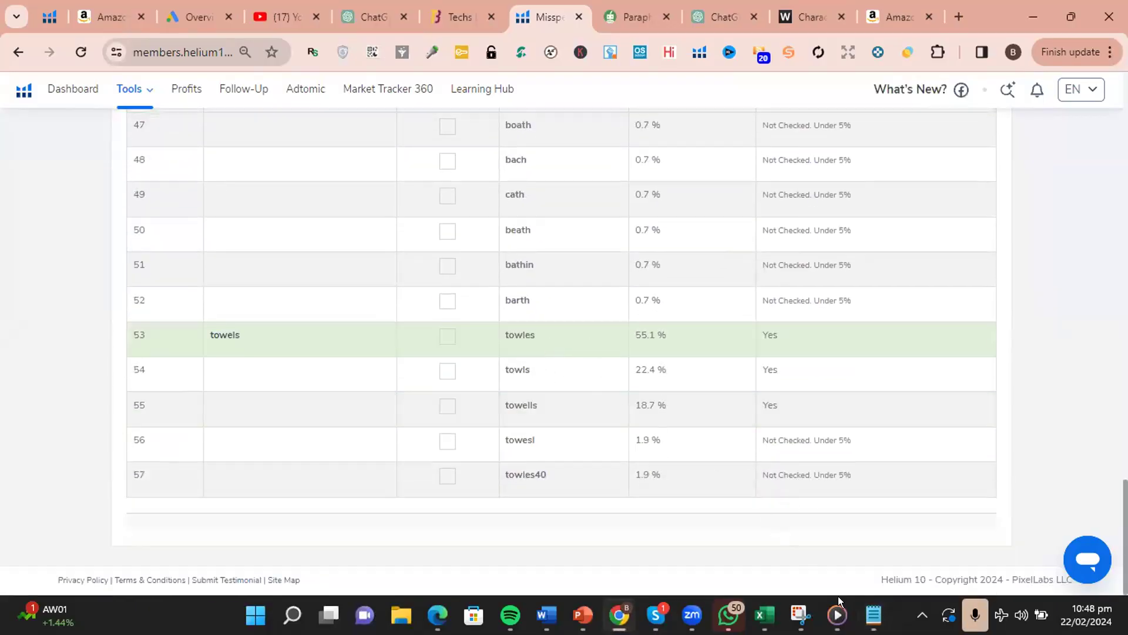
{"action": "left_click", "coordinate": [874, 615]}
{"action": "key", "text": "Return"}
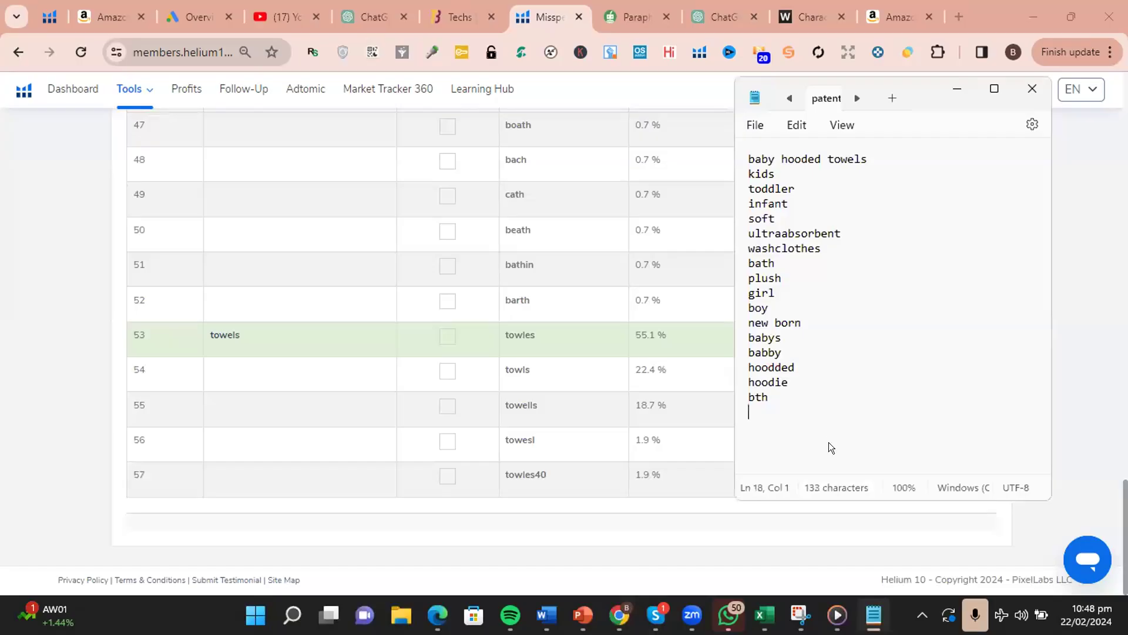
{"action": "type", "text": "toe"}
{"action": "key", "text": "BackSpace"}
{"action": "type", "text": "wles"}
{"action": "left_click", "coordinate": [956, 88]}
- Examine the misspelling results for all original keywords, comparing their popularity and whether Amazon auto-corrects them
{"action": "scroll", "coordinate": [830, 275], "scroll_direction": "up", "scroll_amount": 2}
{"action": "scroll", "coordinate": [830, 303], "scroll_direction": "down", "scroll_amount": 2}
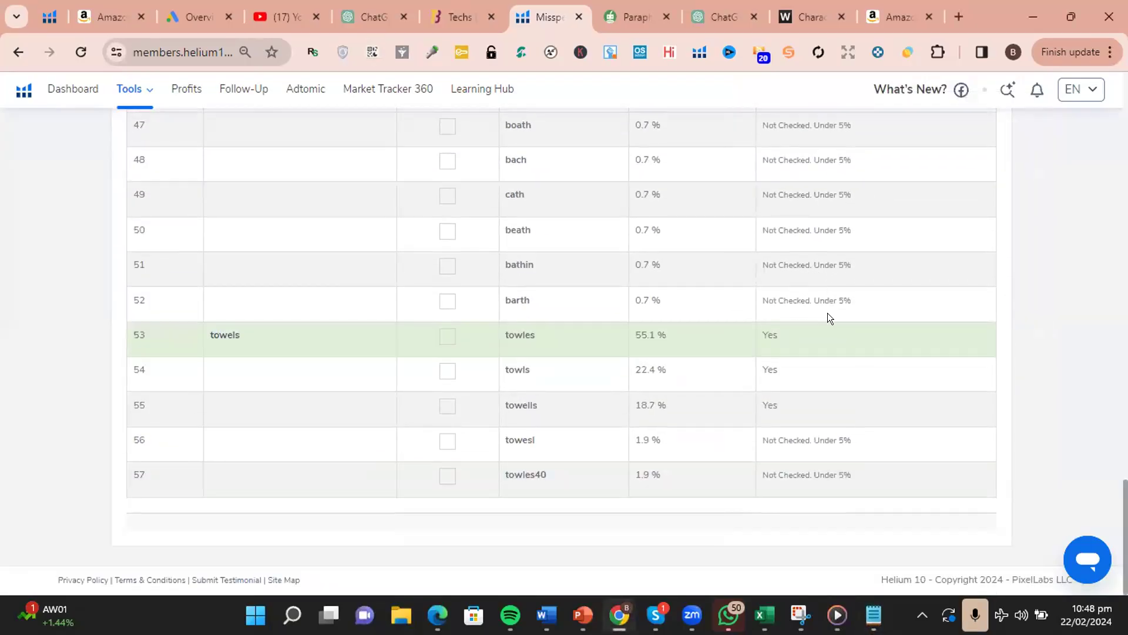
{"action": "scroll", "coordinate": [830, 308], "scroll_direction": "up", "scroll_amount": 5}
{"action": "scroll", "coordinate": [828, 313], "scroll_direction": "up", "scroll_amount": 20}
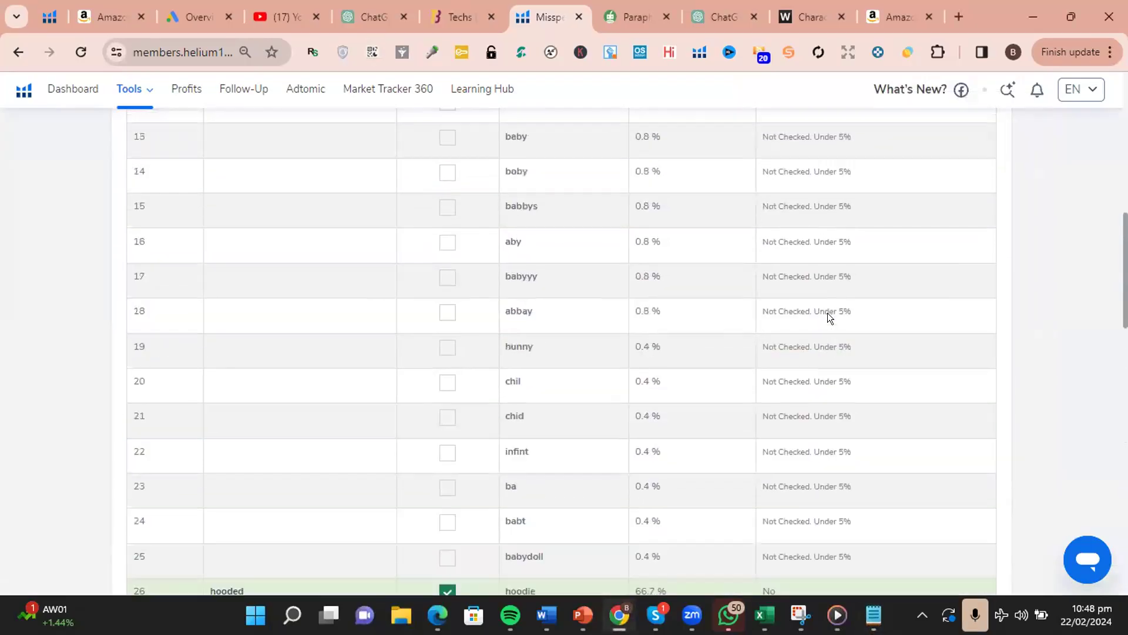
{"action": "scroll", "coordinate": [828, 312], "scroll_direction": "up", "scroll_amount": 1}
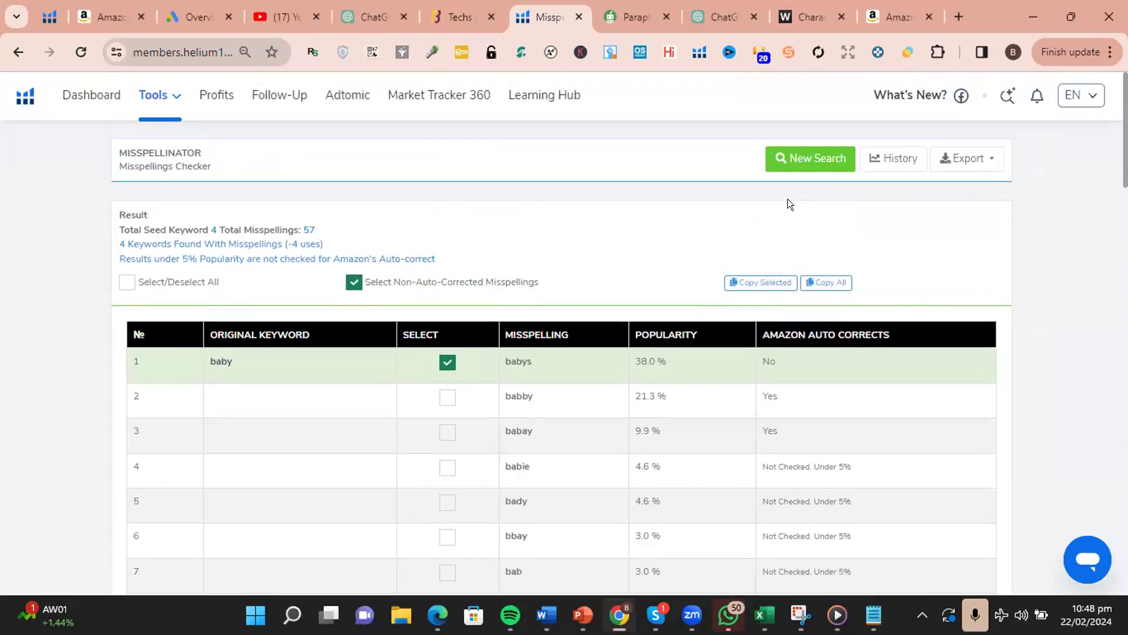
{"action": "scroll", "coordinate": [788, 203], "scroll_direction": "down", "scroll_amount": 2}
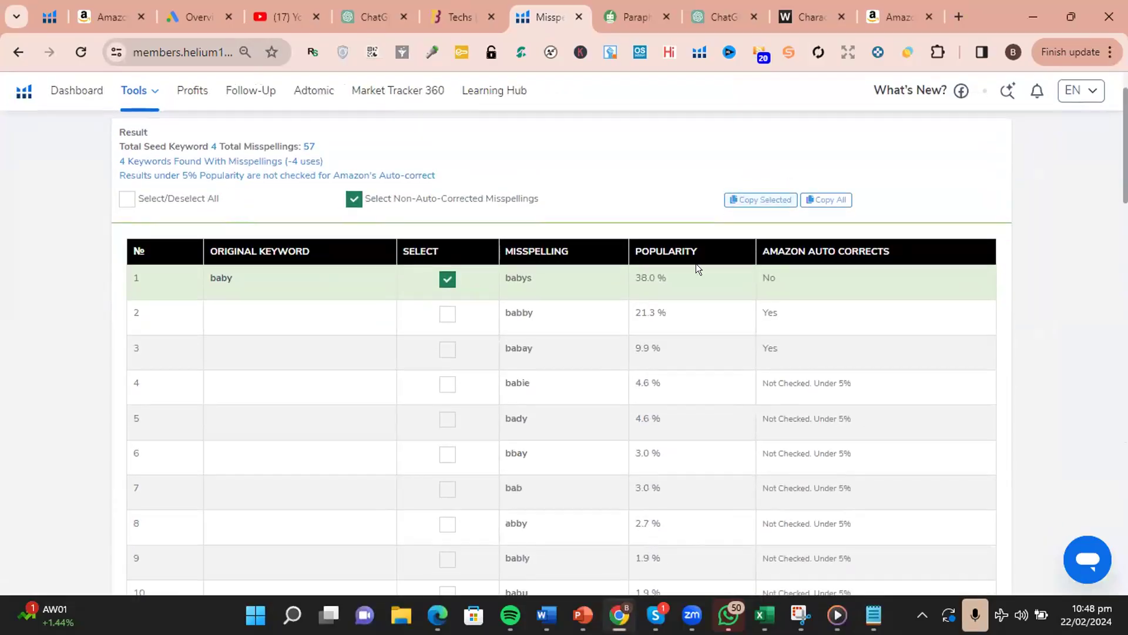
{"action": "mouse_move", "coordinate": [669, 272]}
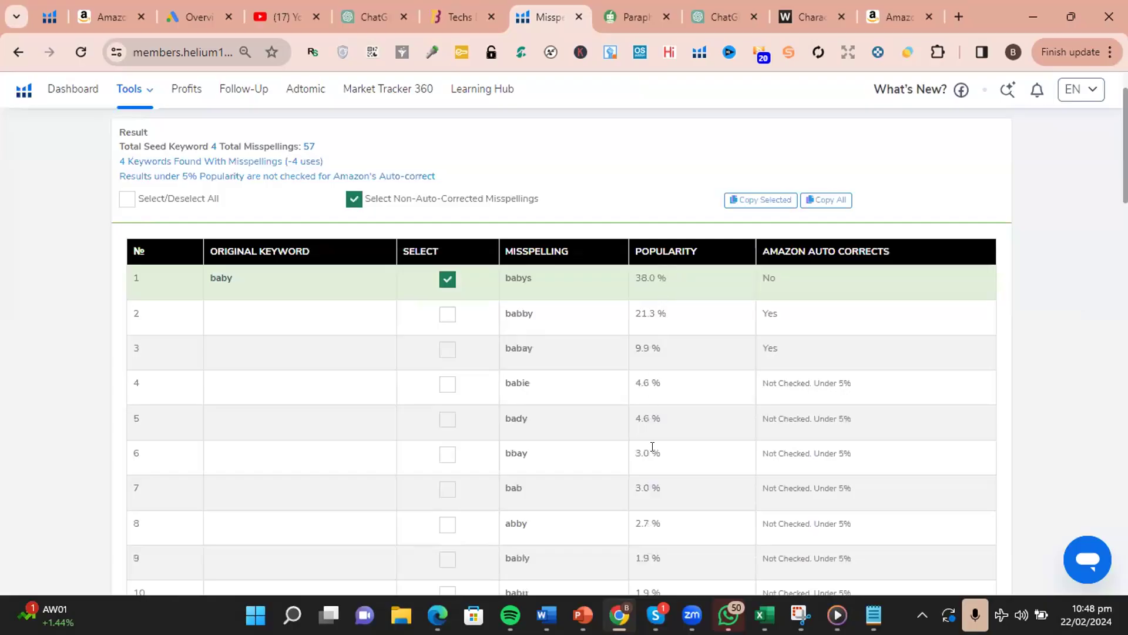
{"action": "scroll", "coordinate": [647, 287], "scroll_direction": "down", "scroll_amount": 13}
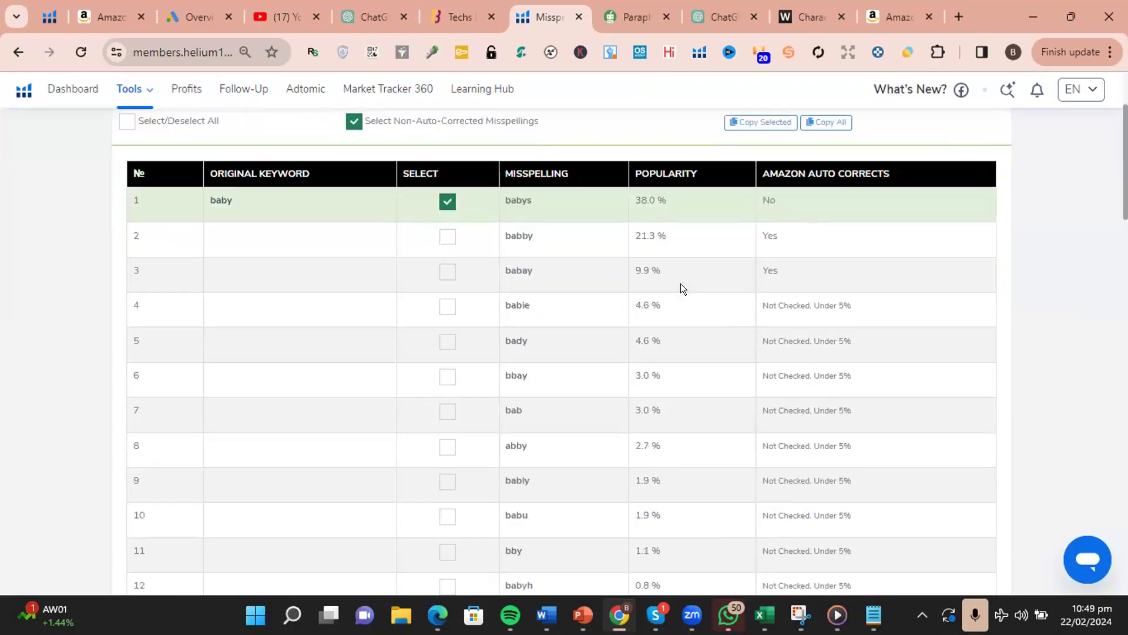
{"action": "scroll", "coordinate": [695, 294], "scroll_direction": "down", "scroll_amount": 12}
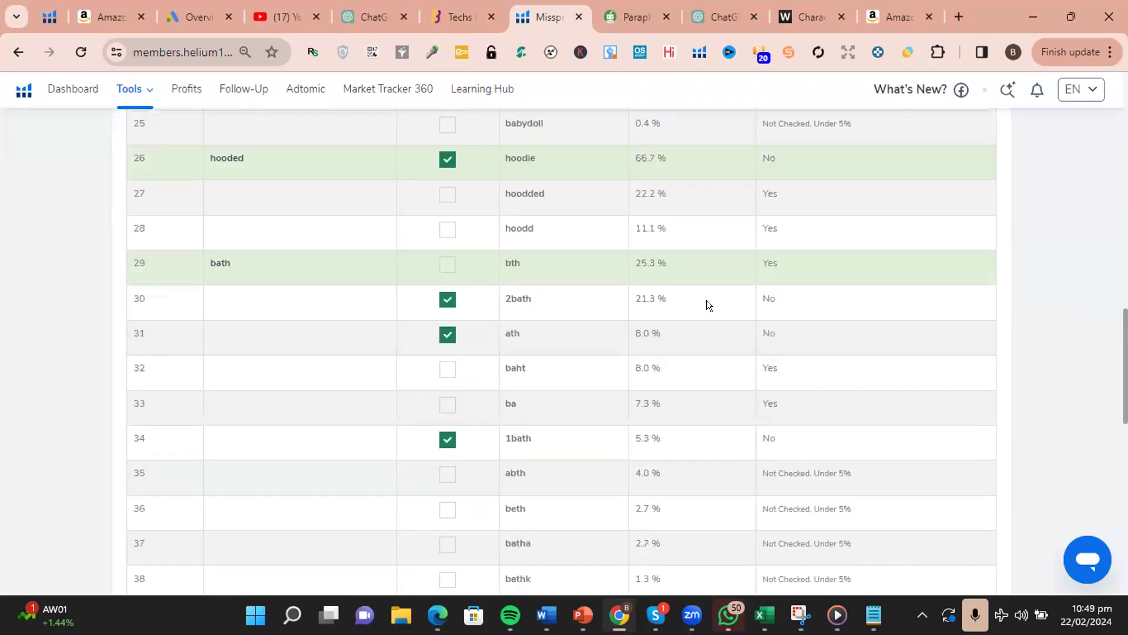
{"action": "scroll", "coordinate": [803, 511], "scroll_direction": "up", "scroll_amount": 20}
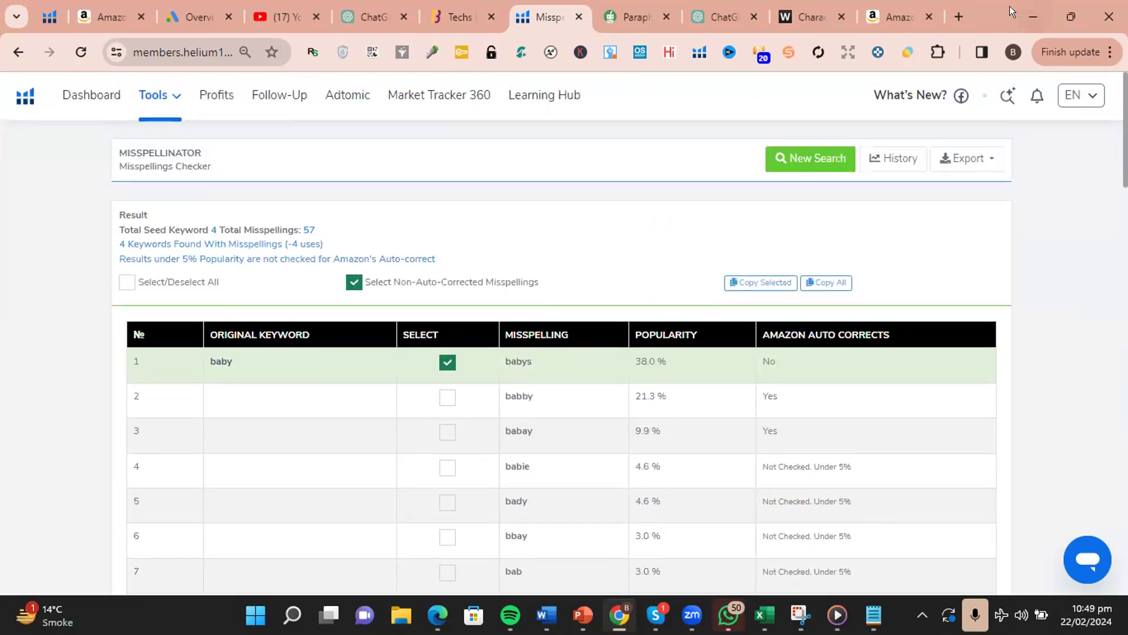
- Search for "google translator" in a new browser tab and open the Google Translate site
{"action": "left_click", "coordinate": [958, 12]}
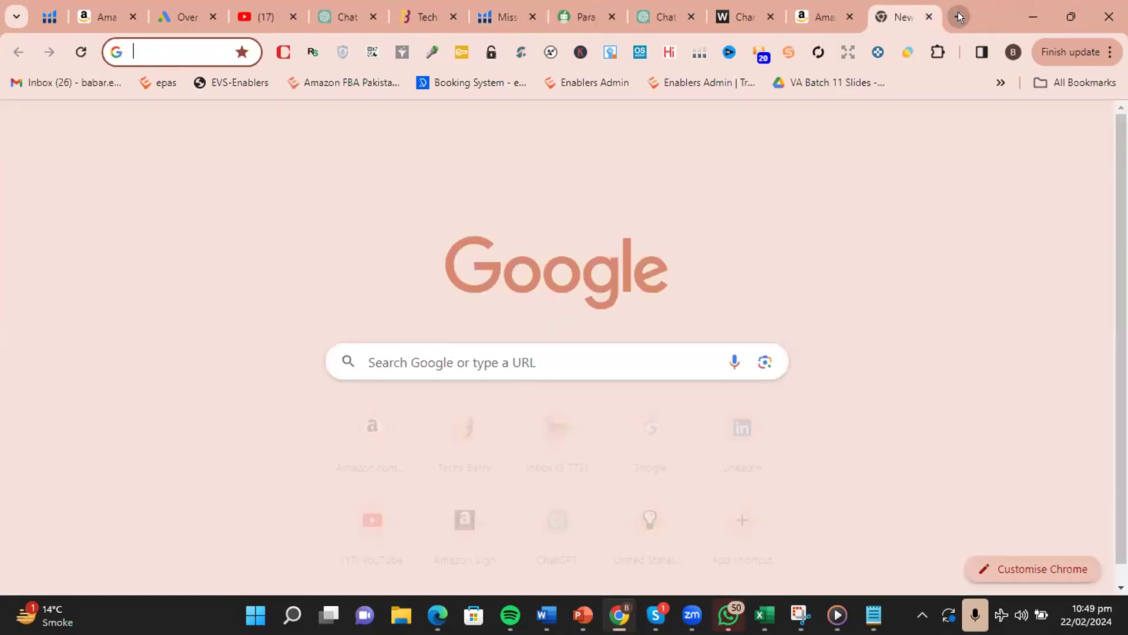
{"action": "type", "text": "google "}
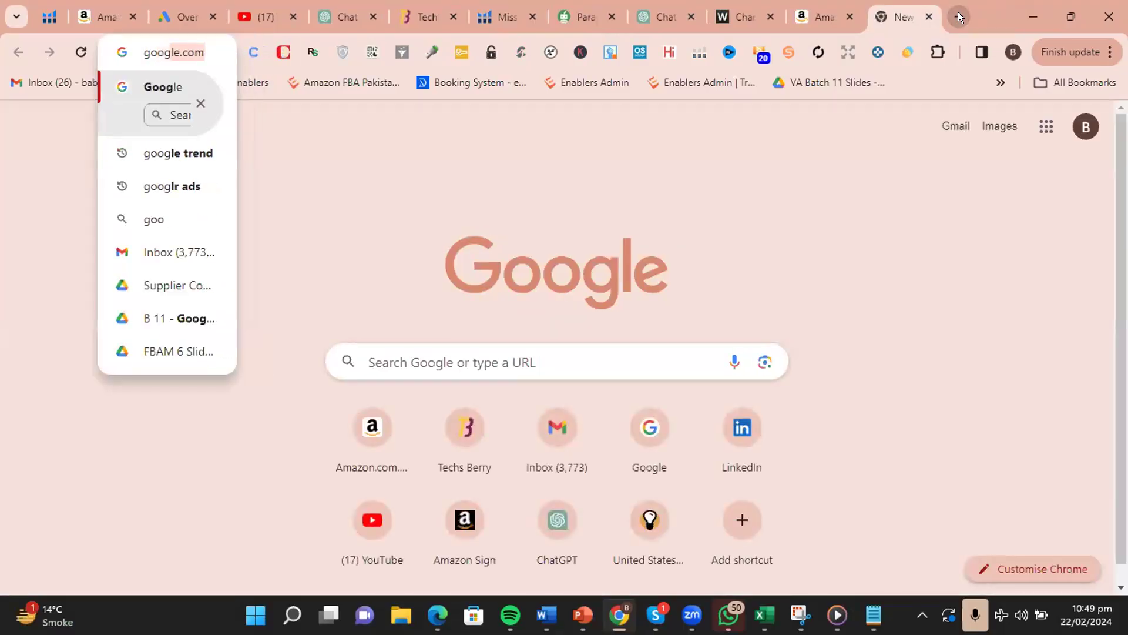
{"action": "type", "text": "t"}
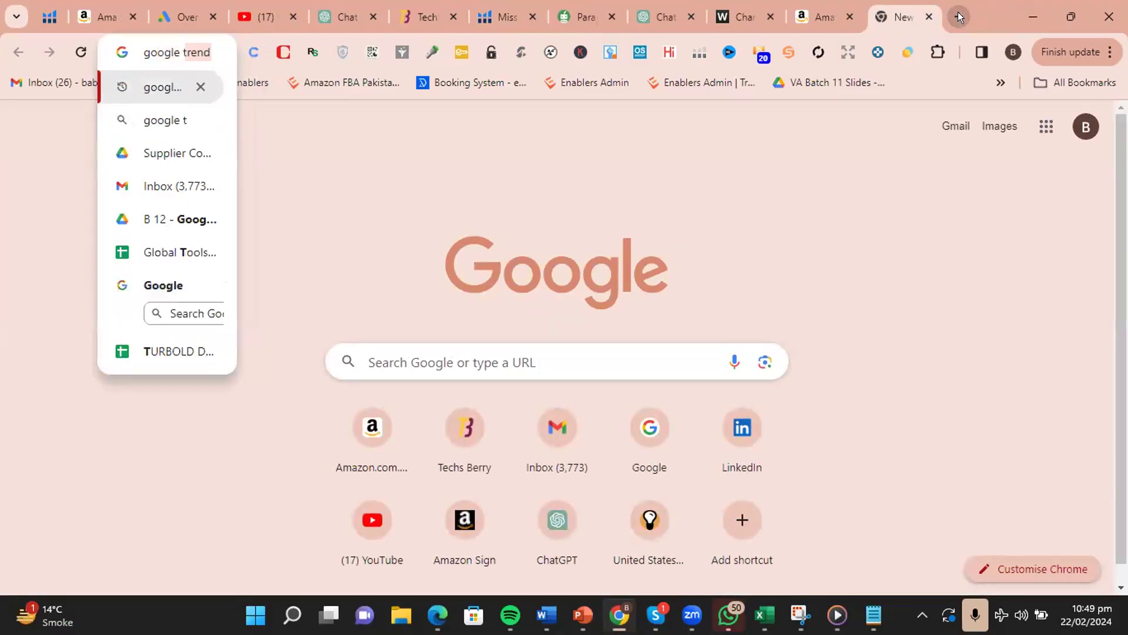
{"action": "type", "text": "rans"}
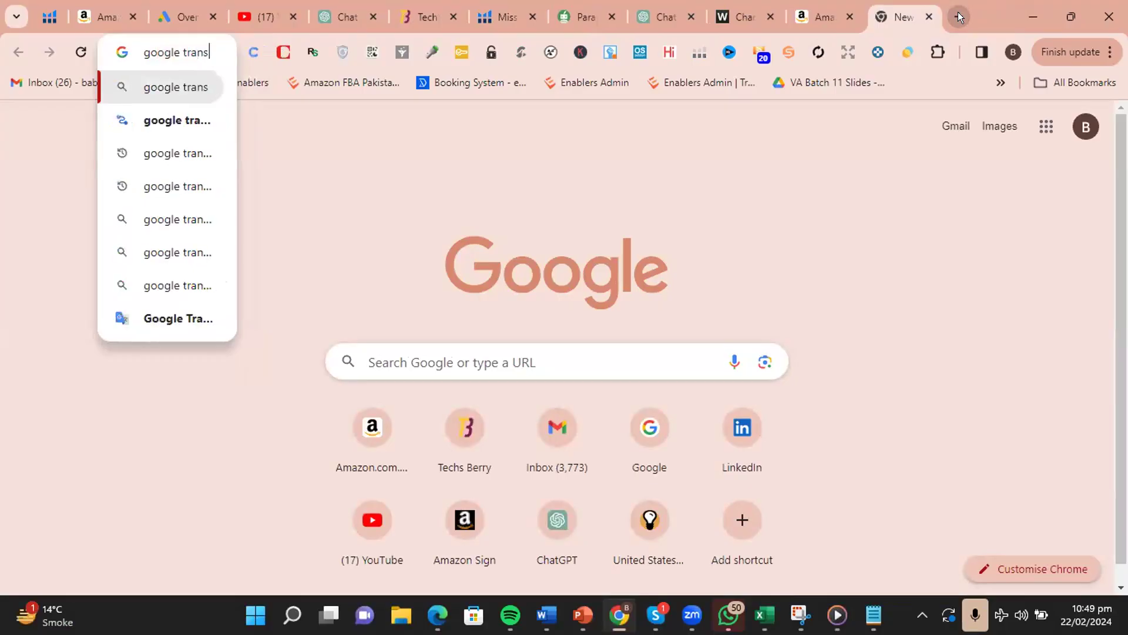
{"action": "type", "text": "lator"}
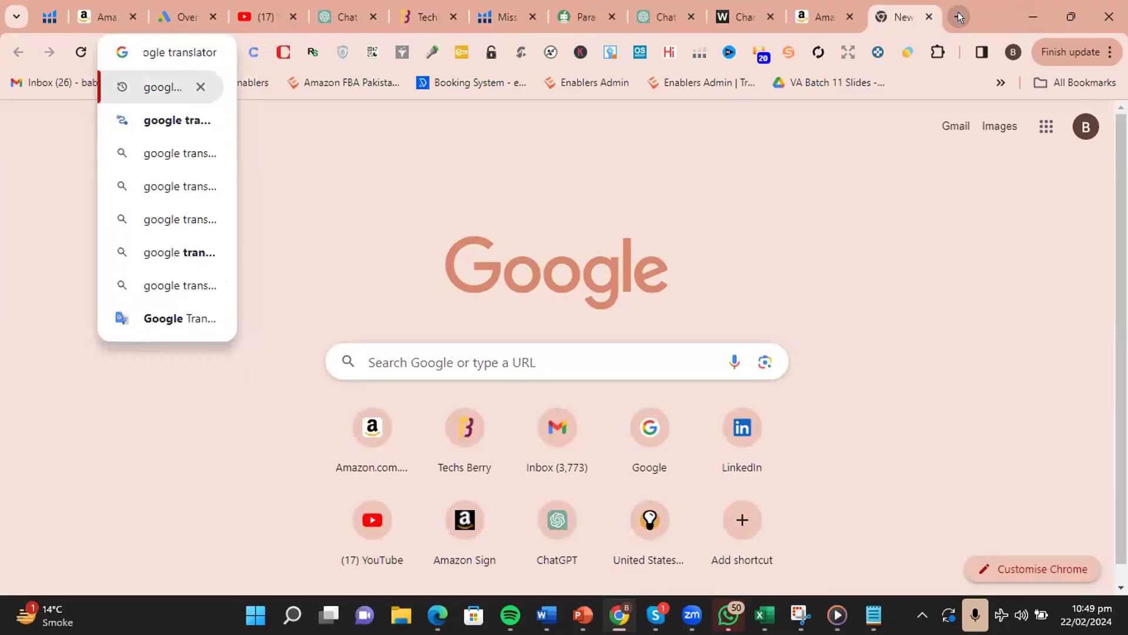
{"action": "key", "text": "Return"}
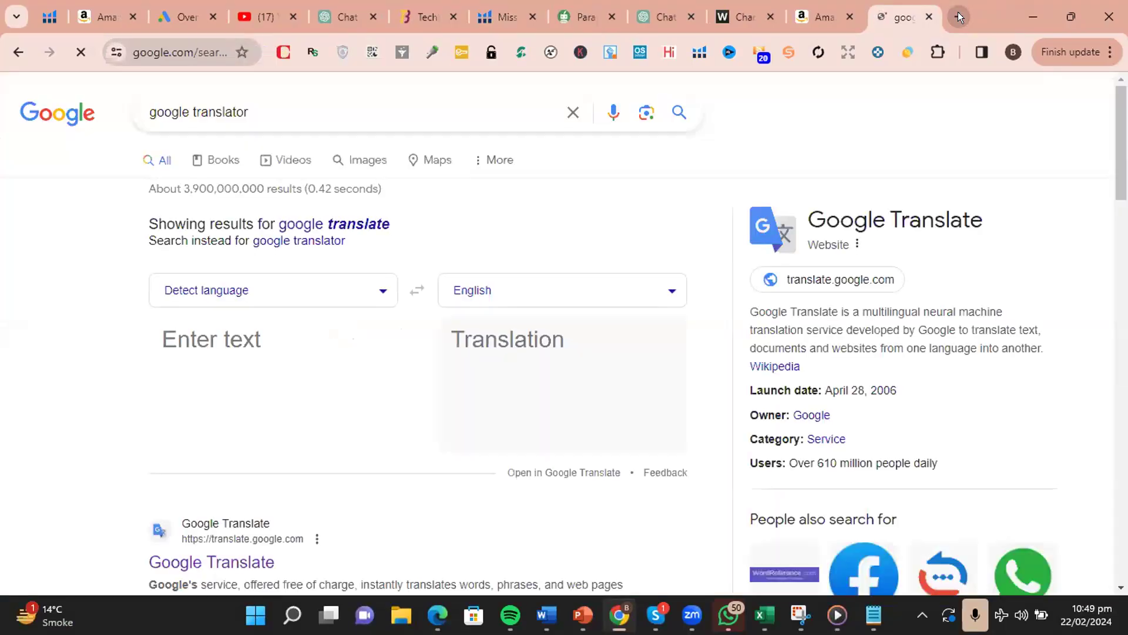
{"action": "scroll", "coordinate": [323, 422], "scroll_direction": "down", "scroll_amount": 3}
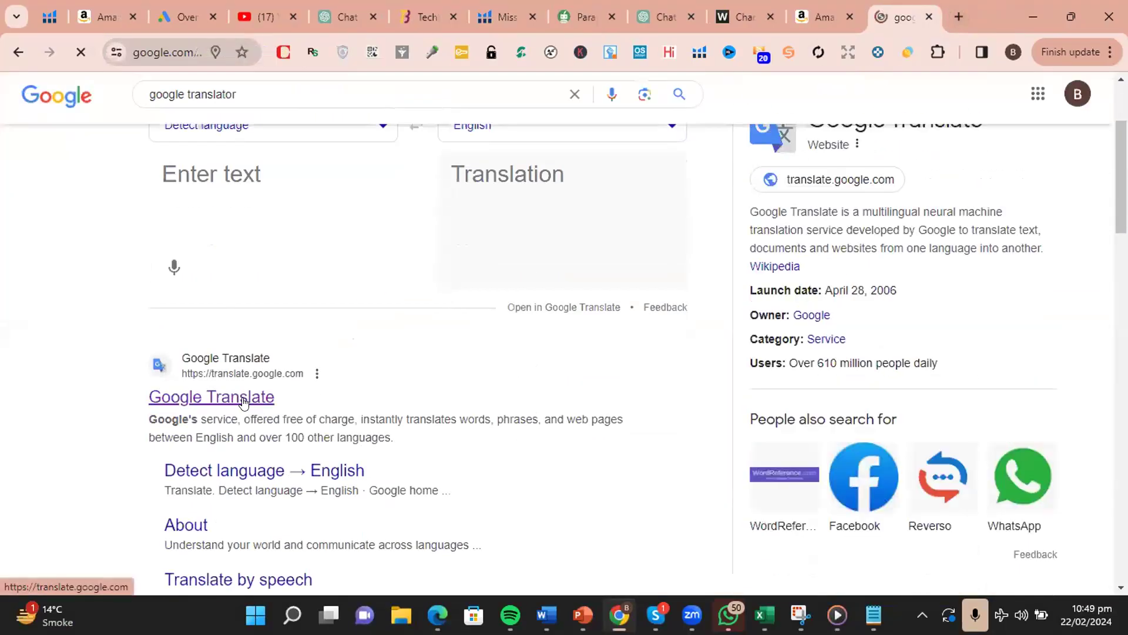
{"action": "left_click", "coordinate": [239, 397]}
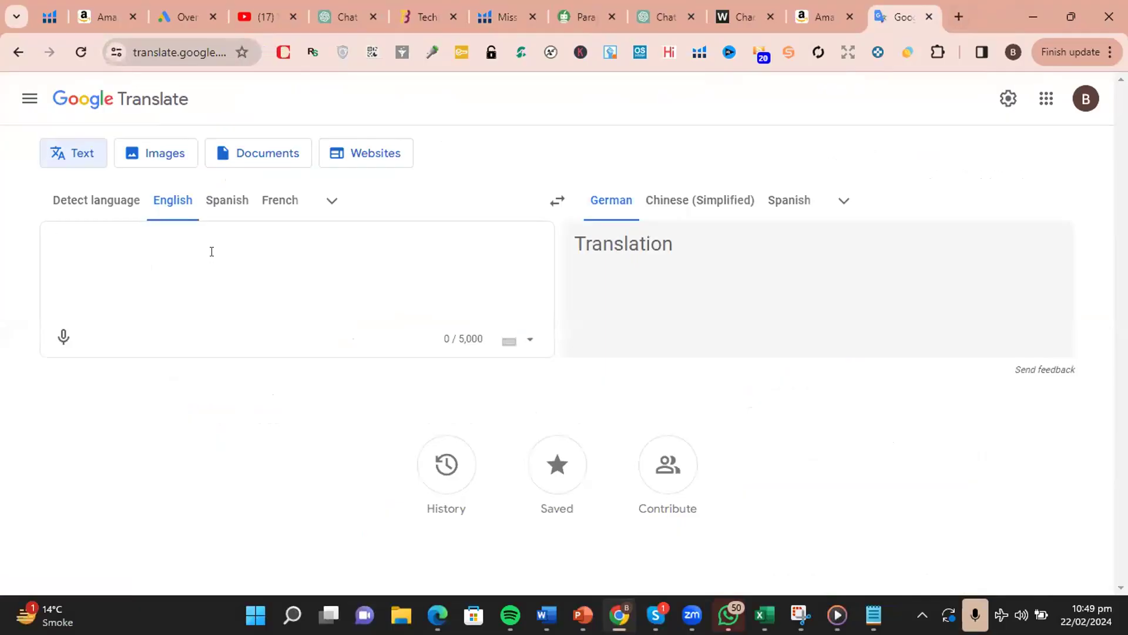
- Enter "baby hooded towels" and "baby towels" on separate lines as the English text for translation into German
{"action": "type", "text": "baby hoode"}
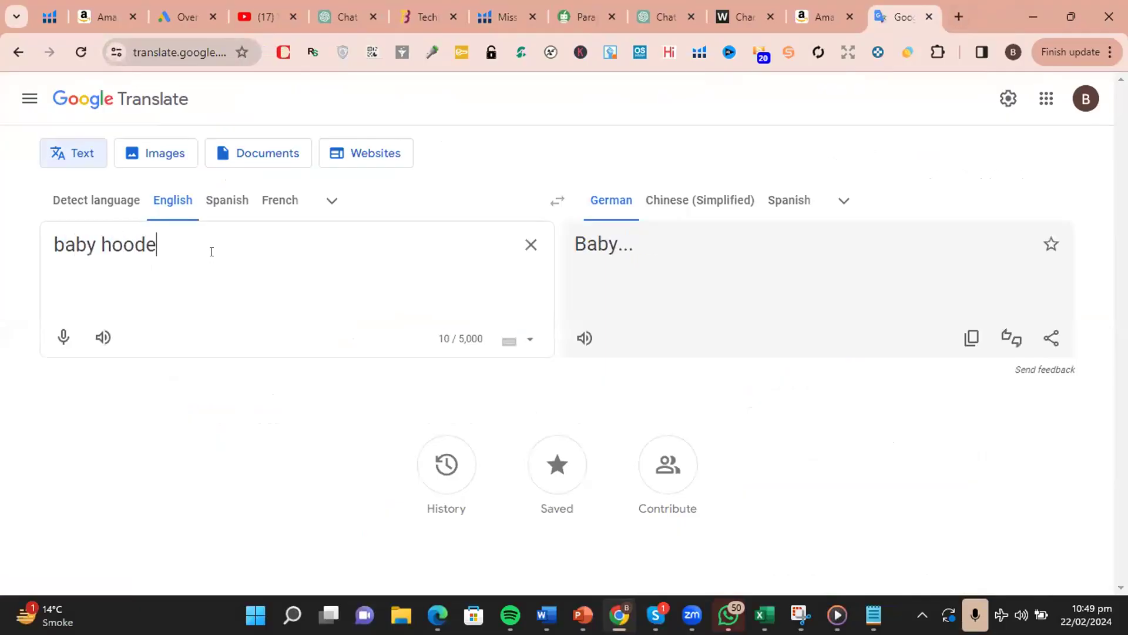
{"action": "type", "text": "d towels"}
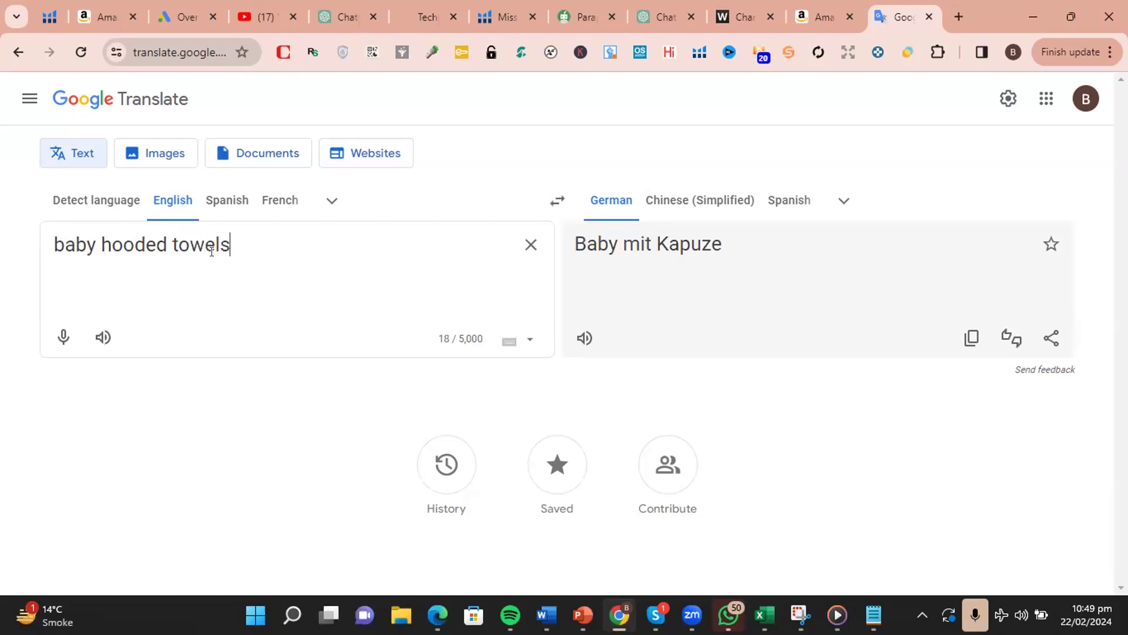
{"action": "key", "text": "Return"}
{"action": "type", "text": "baby "}
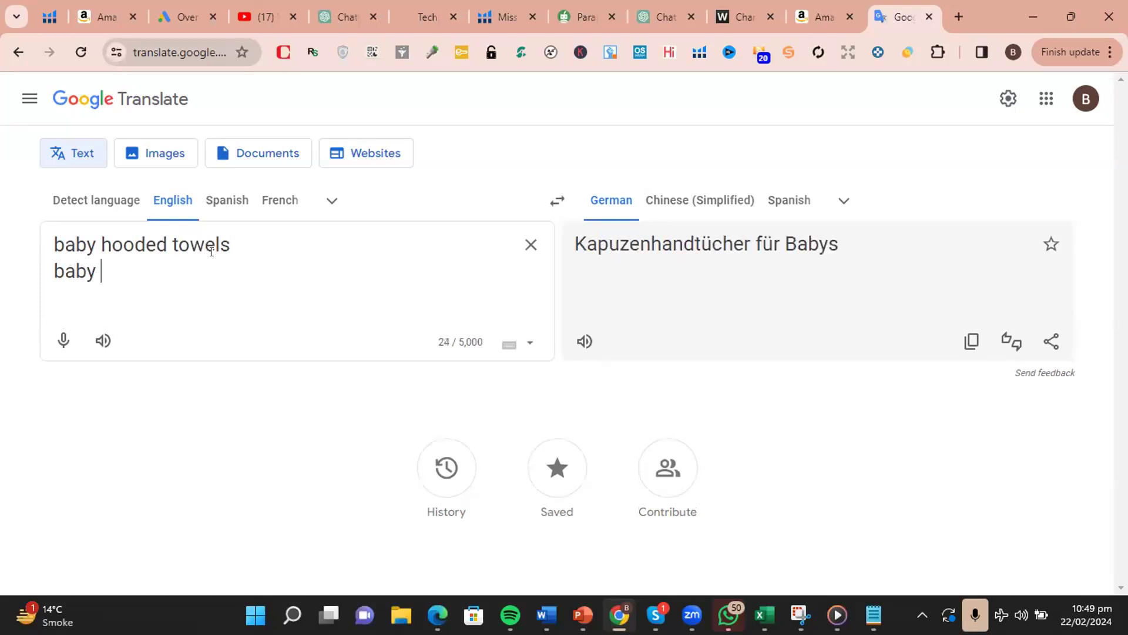
{"action": "type", "text": "towels"}
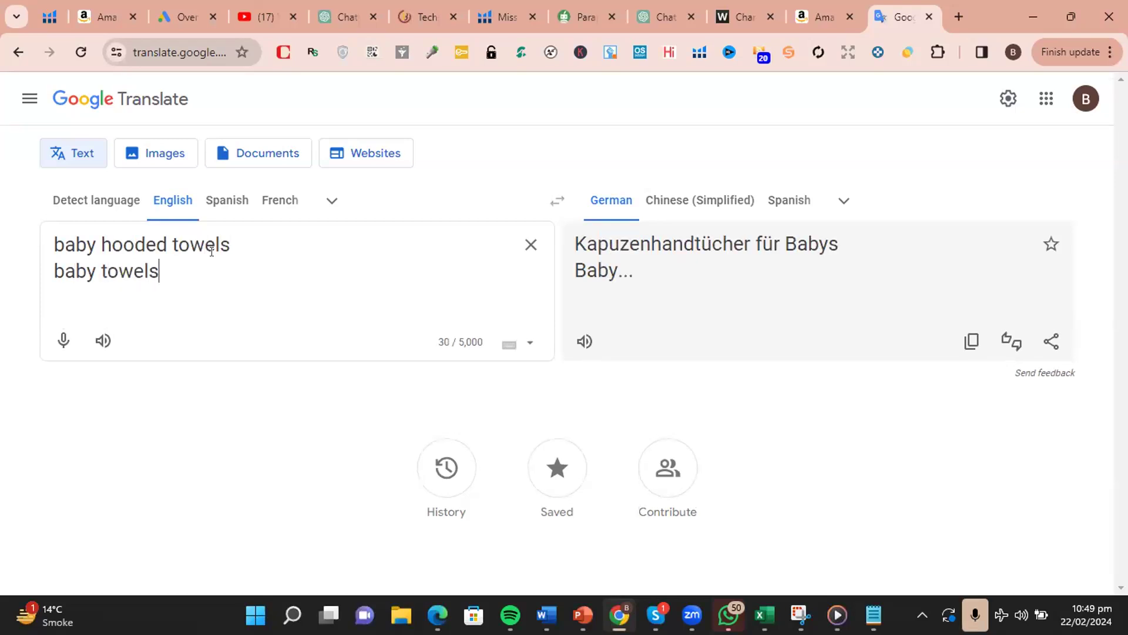
- Add "baby hooded bath towels" as a third line of the English text for translation
{"action": "key", "text": "Return"}
{"action": "type", "text": "baby hoo"}
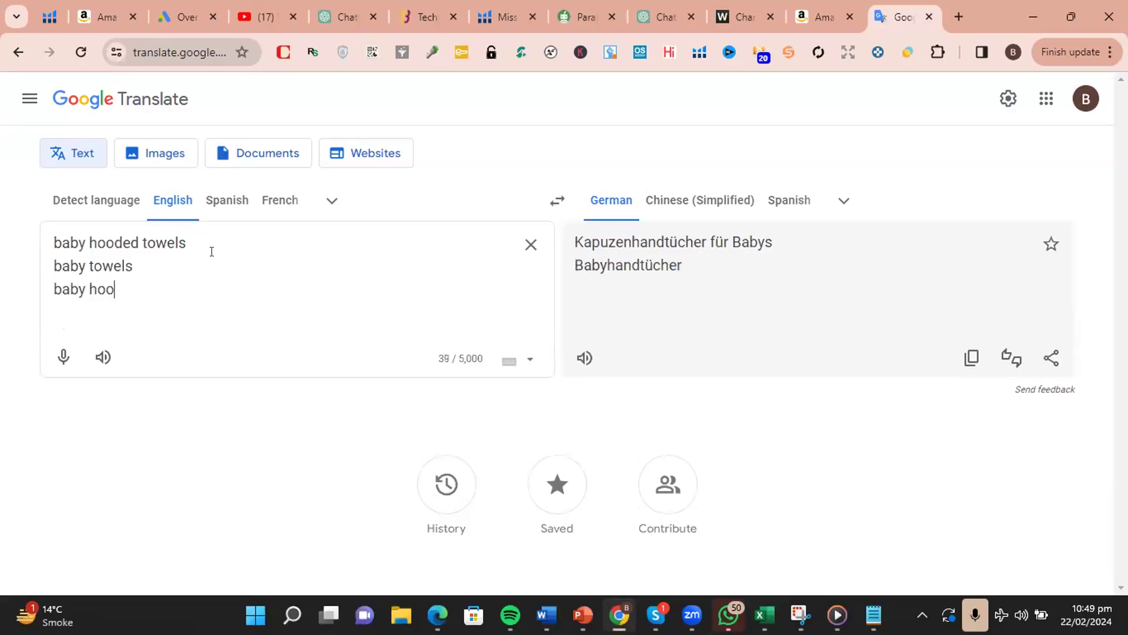
{"action": "type", "text": "ded bath "}
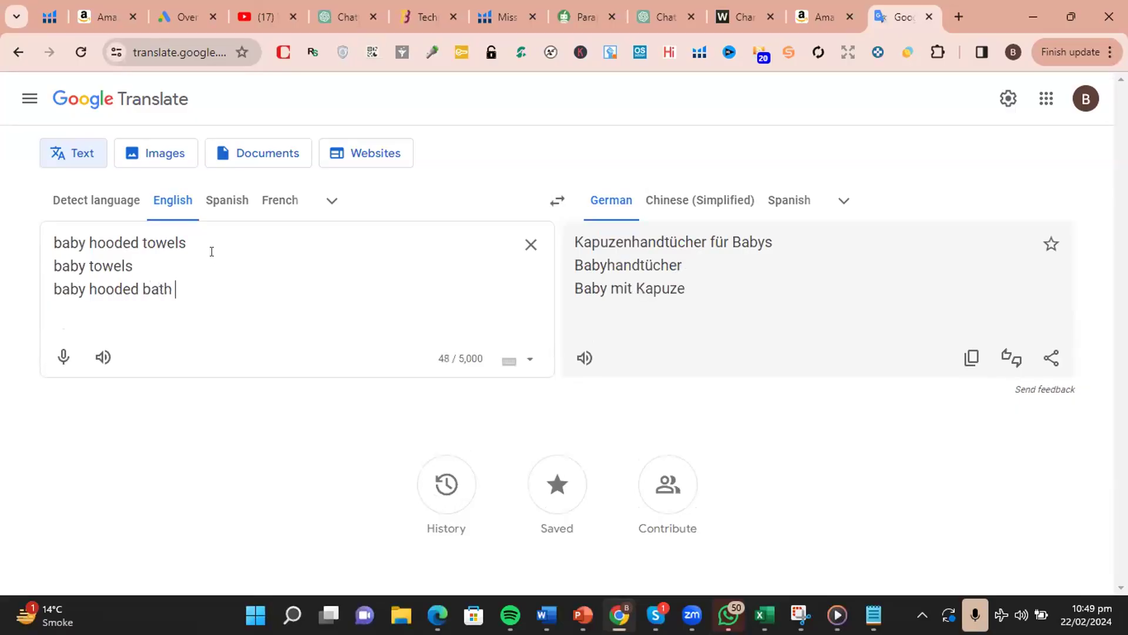
{"action": "type", "text": "towels"}
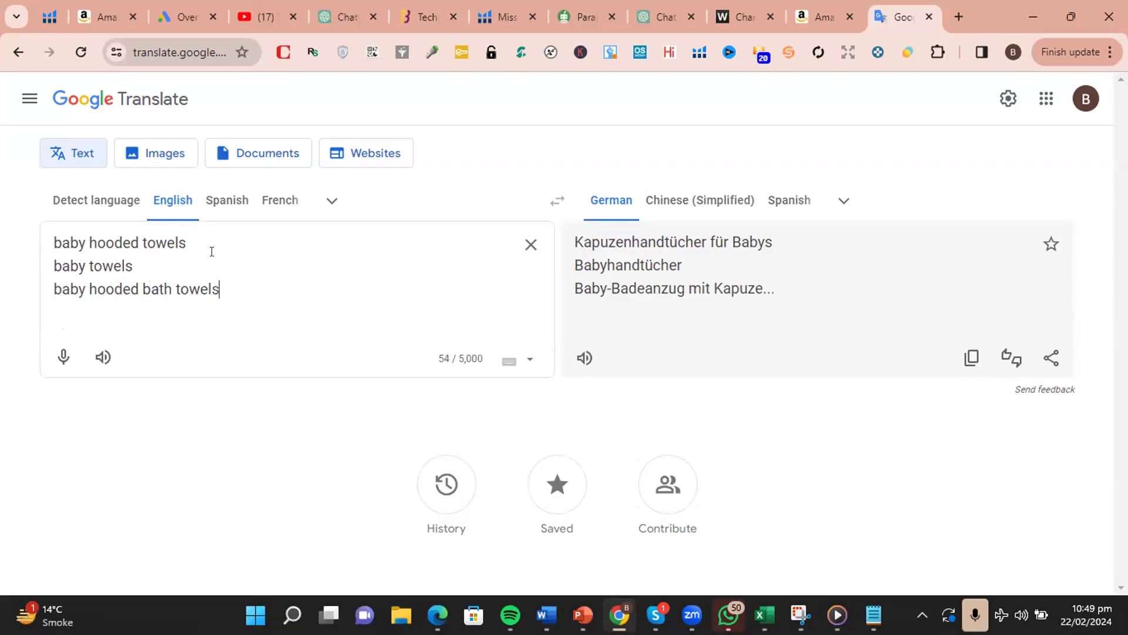
- Translate the three keywords into Spanish and paste the translations at the end of the Notepad keyword list
{"action": "left_click", "coordinate": [790, 201]}
{"action": "left_click_drag", "start_coordinate": [839, 286], "coordinate": [569, 239]}
{"action": "right_click", "coordinate": [579, 242]}
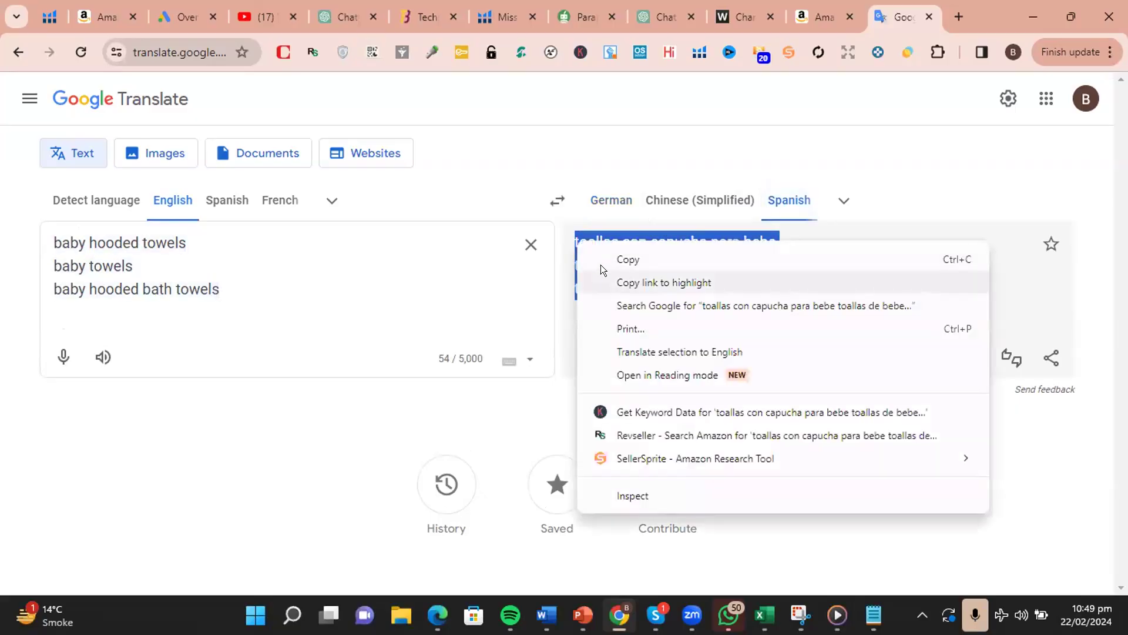
{"action": "left_click", "coordinate": [600, 264]}
{"action": "right_click", "coordinate": [631, 272]}
{"action": "left_click", "coordinate": [652, 287]}
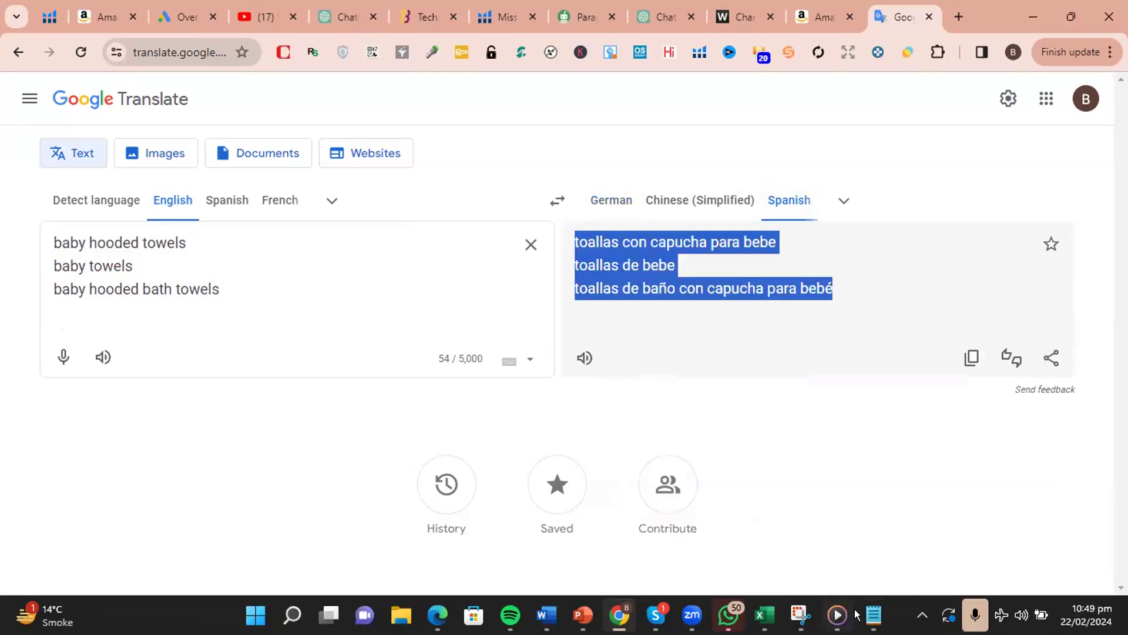
{"action": "left_click", "coordinate": [874, 614]}
{"action": "key", "text": "Return"}
{"action": "key", "text": "ctrl+v"}
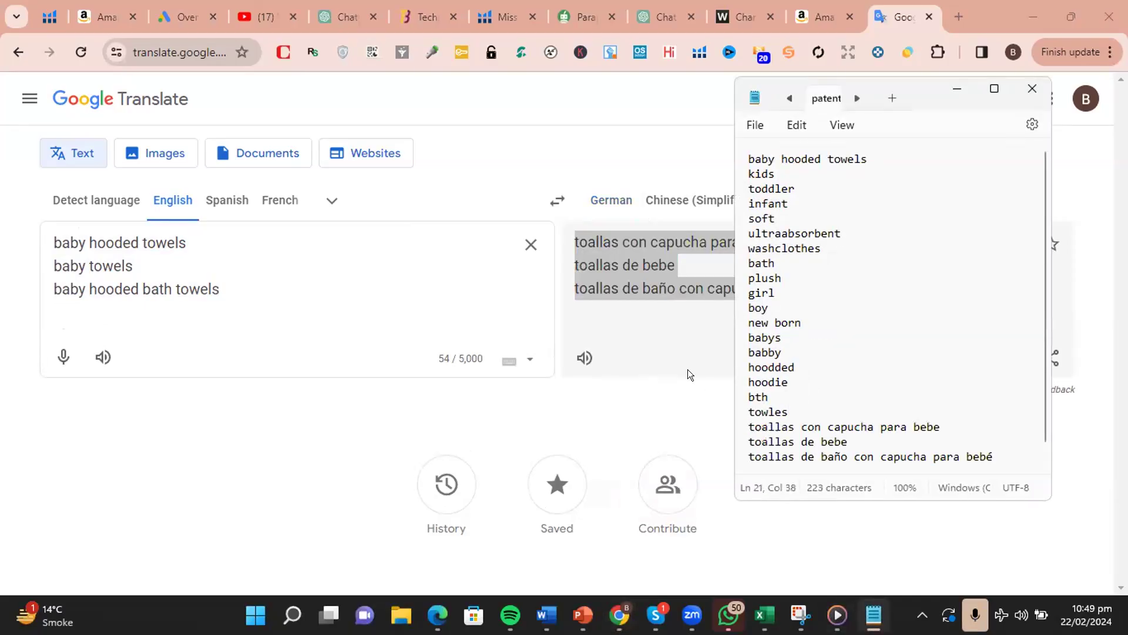
- Translate the keywords into Chinese (Simplified) and paste the characters and their romanized forms at the end of the Notepad list
{"action": "left_click", "coordinate": [688, 369]}
{"action": "left_click", "coordinate": [669, 202]}
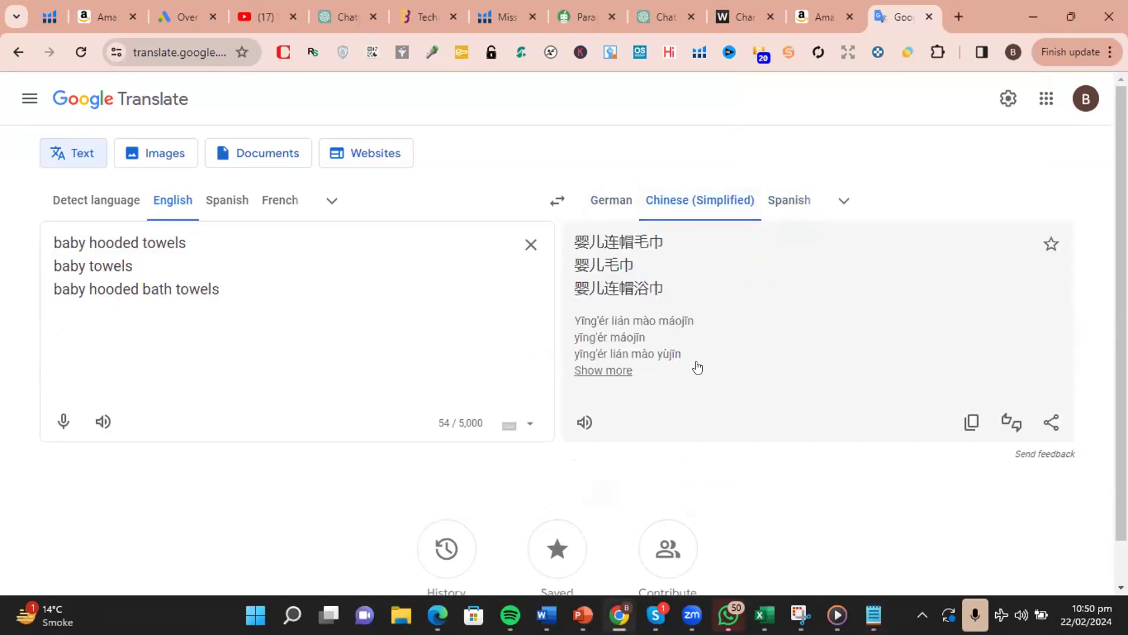
{"action": "left_click", "coordinate": [614, 371]}
{"action": "left_click_drag", "start_coordinate": [700, 351], "coordinate": [549, 248]}
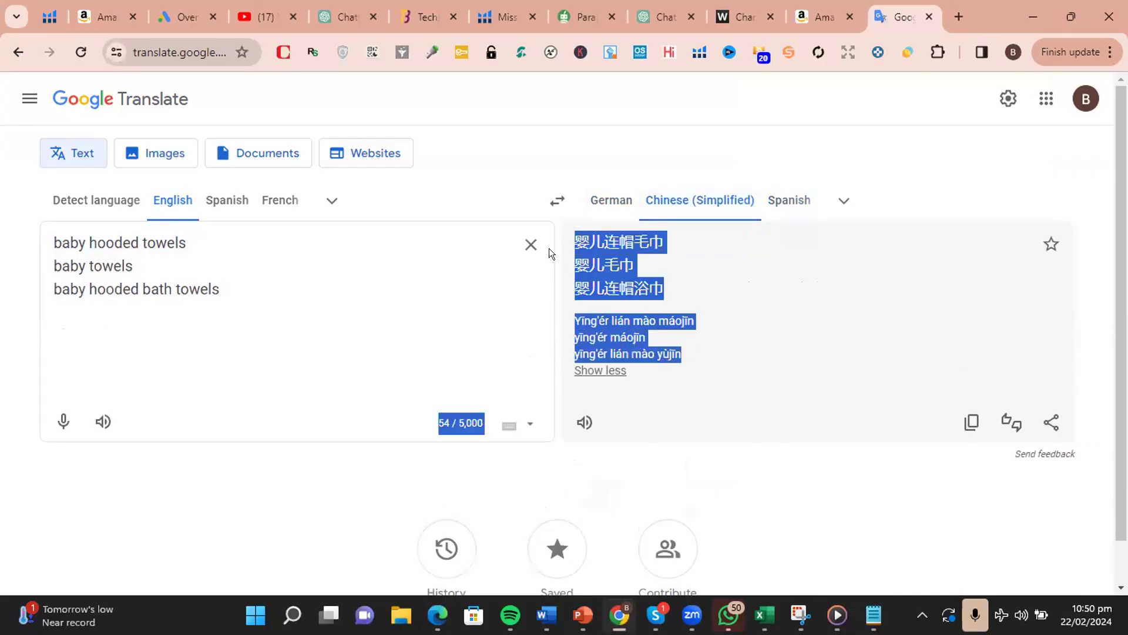
{"action": "right_click", "coordinate": [594, 248]}
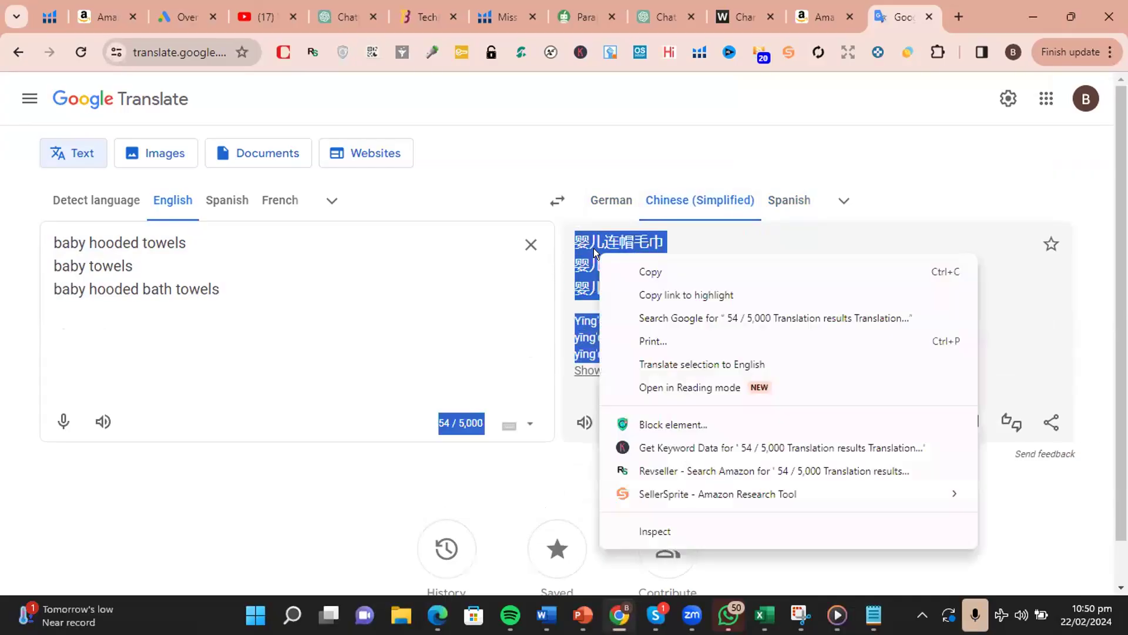
{"action": "left_click", "coordinate": [712, 235]}
{"action": "left_click_drag", "start_coordinate": [684, 353], "coordinate": [574, 241]}
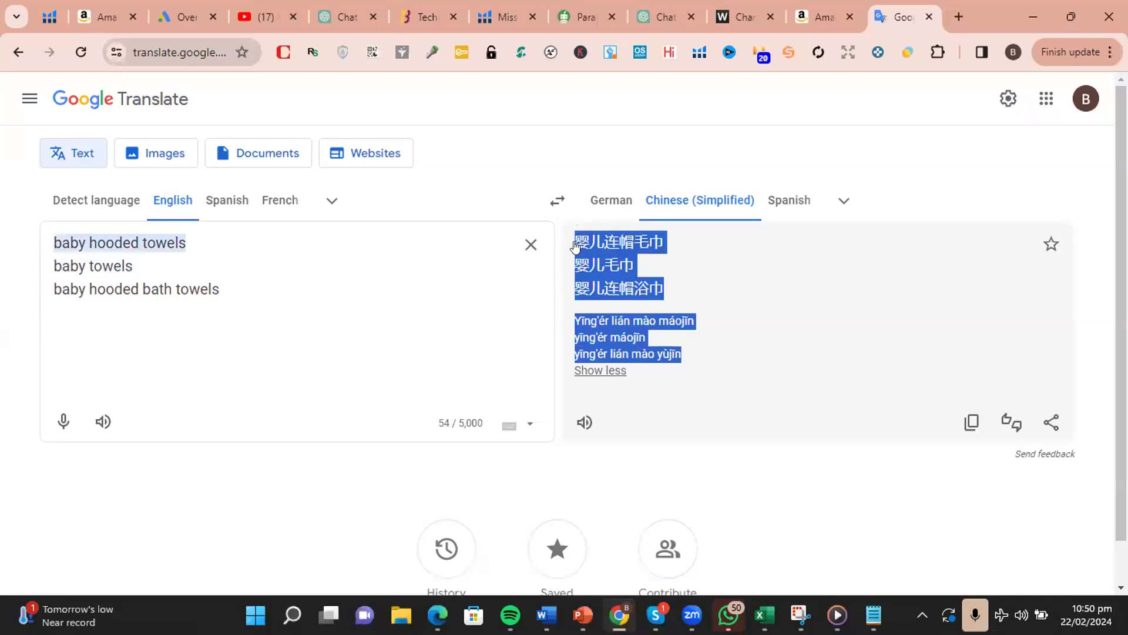
{"action": "right_click", "coordinate": [582, 251]}
{"action": "left_click", "coordinate": [588, 259]}
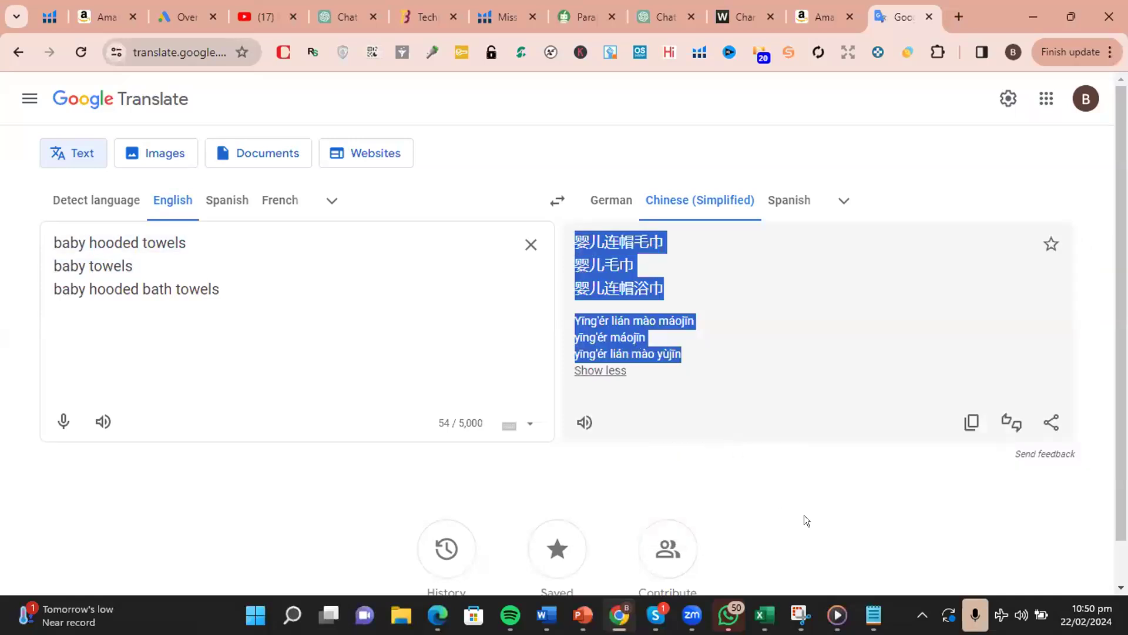
{"action": "left_click", "coordinate": [874, 614]}
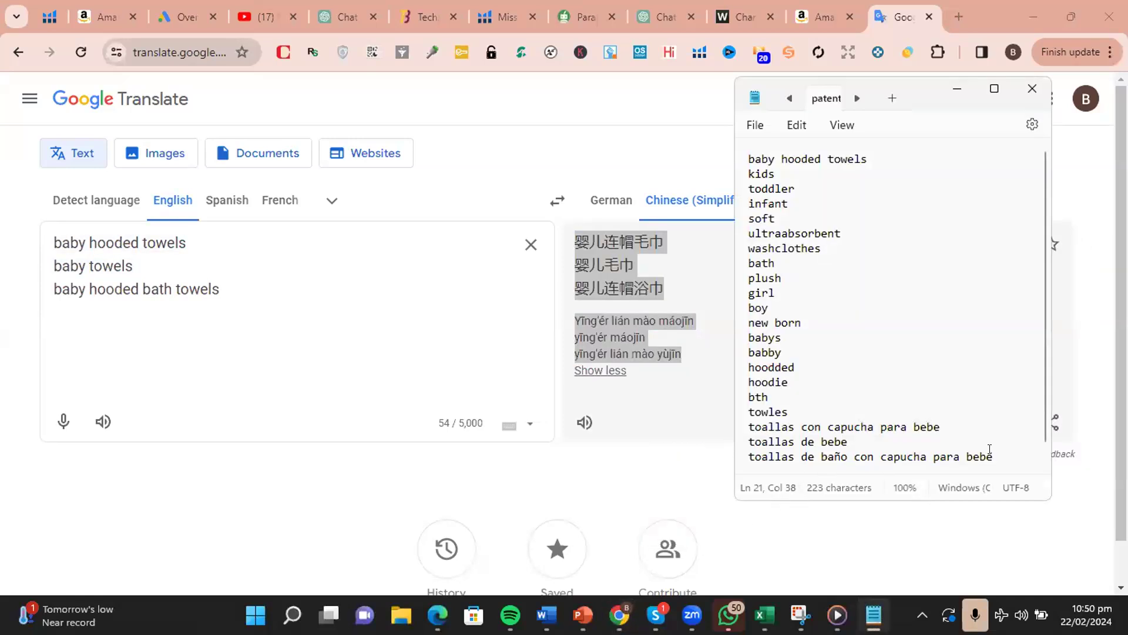
{"action": "key", "text": "Return"}
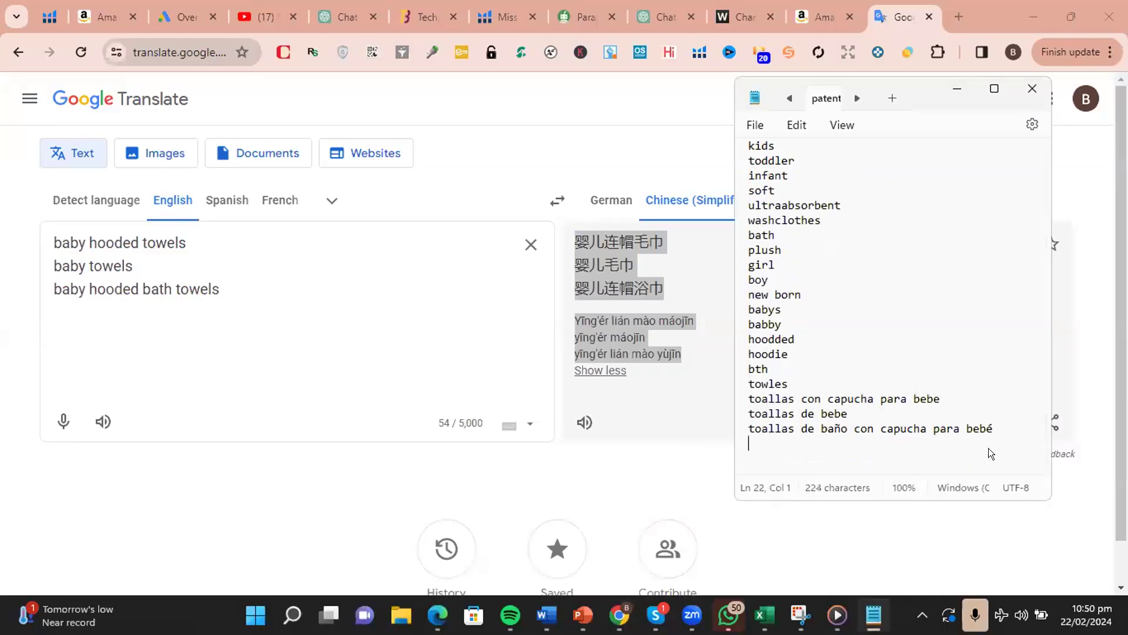
{"action": "key", "text": "ctrl+v"}
- Copy the whole keyword list from Notepad, including the translations, and minimize the notes
{"action": "left_click_drag", "start_coordinate": [931, 461], "coordinate": [661, 97]}
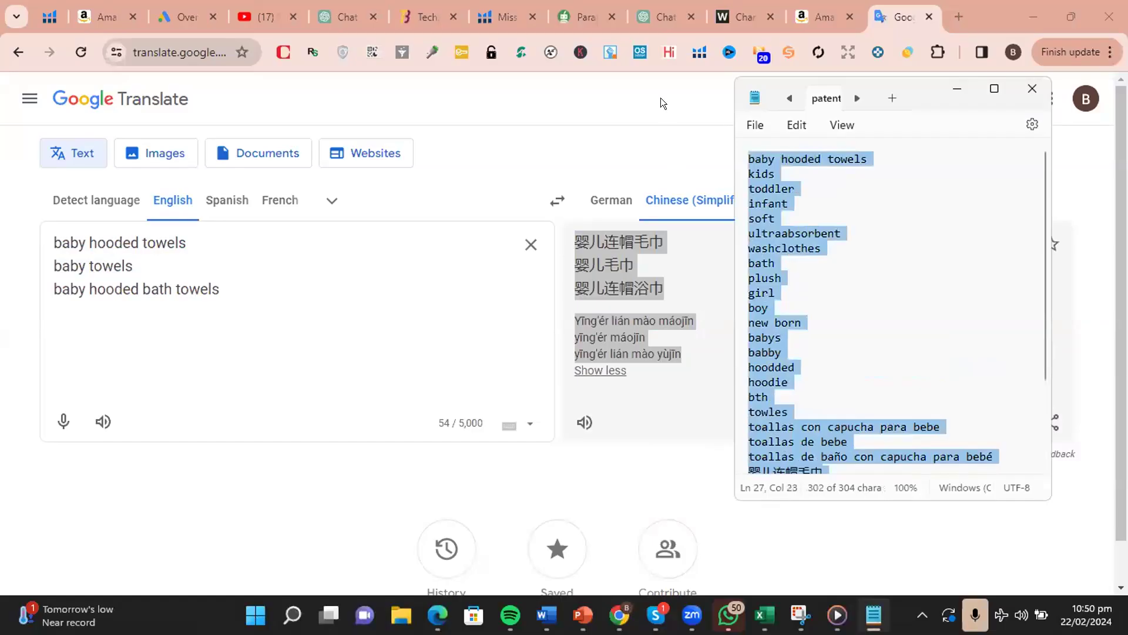
{"action": "right_click", "coordinate": [748, 166]}
{"action": "left_click", "coordinate": [799, 254]}
{"action": "left_click", "coordinate": [957, 88]}
- Open the Frankenstein keyword processor from the Misspellinator page, paste the copied list as original keywords and process it
{"action": "left_click", "coordinate": [498, 10]}
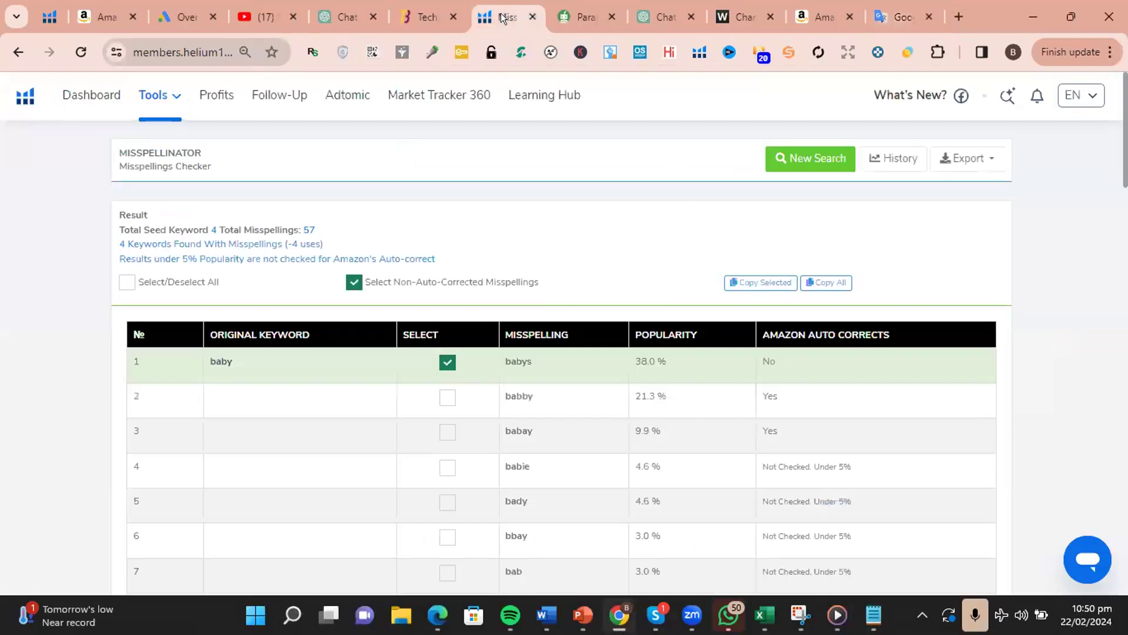
{"action": "left_click", "coordinate": [169, 97]}
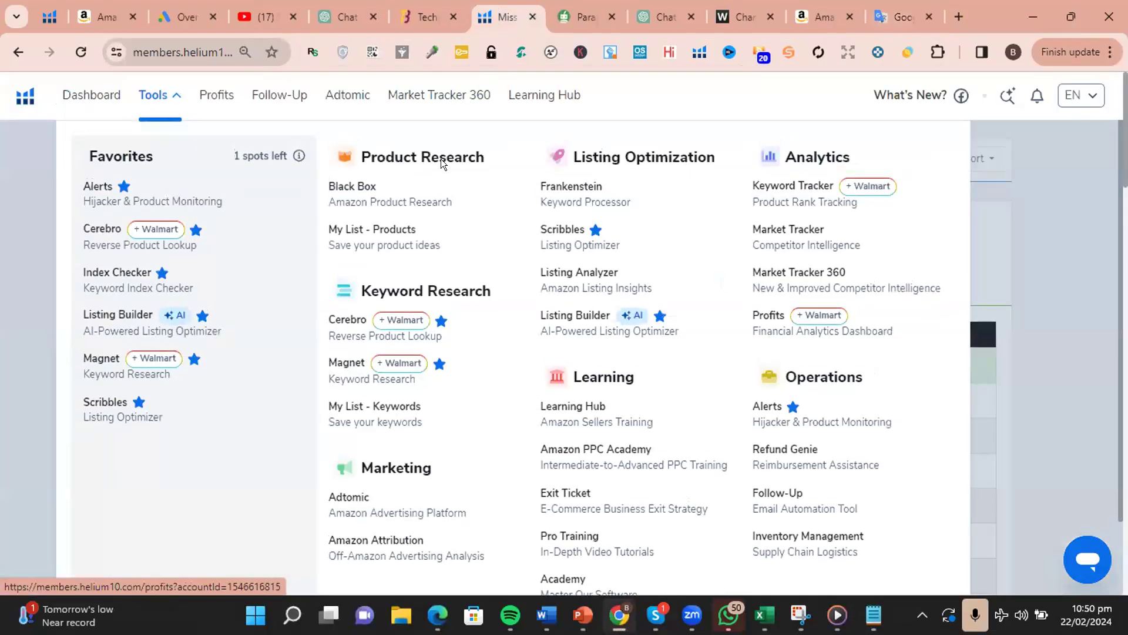
{"action": "left_click", "coordinate": [552, 188]}
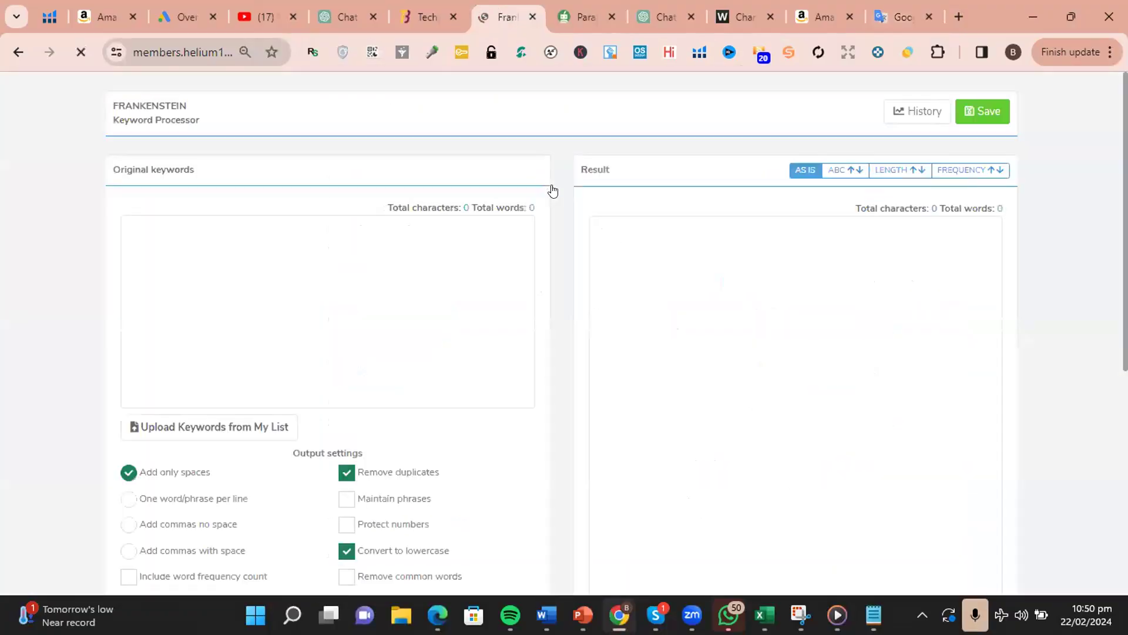
{"action": "left_click", "coordinate": [407, 271]}
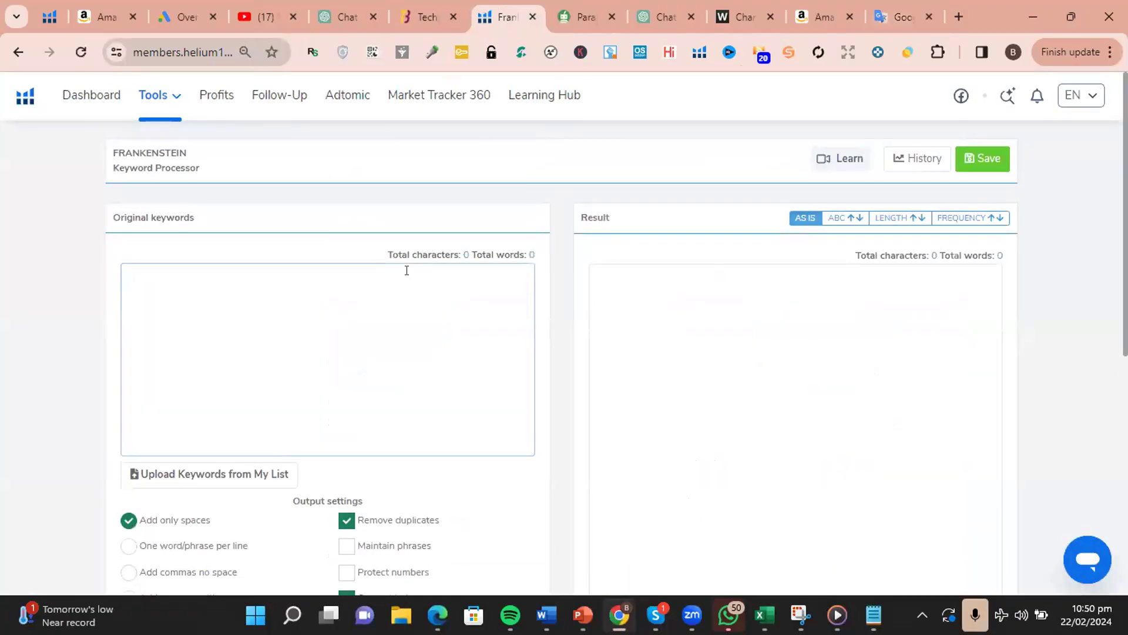
{"action": "key", "text": "ctrl+v"}
{"action": "scroll", "coordinate": [659, 286], "scroll_direction": "down", "scroll_amount": 7}
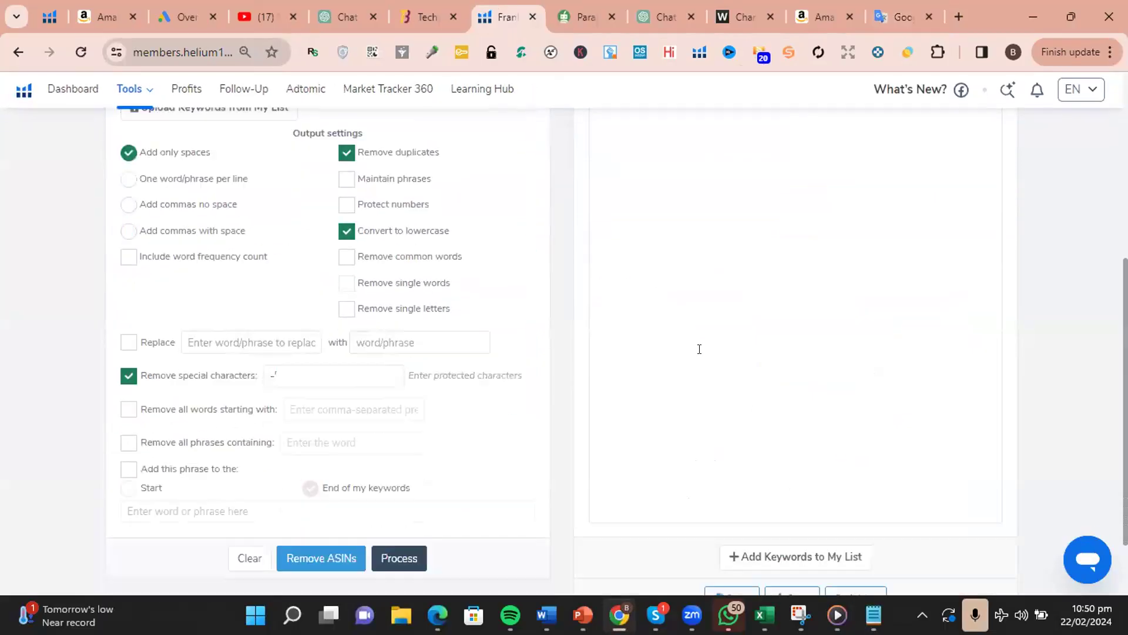
{"action": "left_click", "coordinate": [399, 484]}
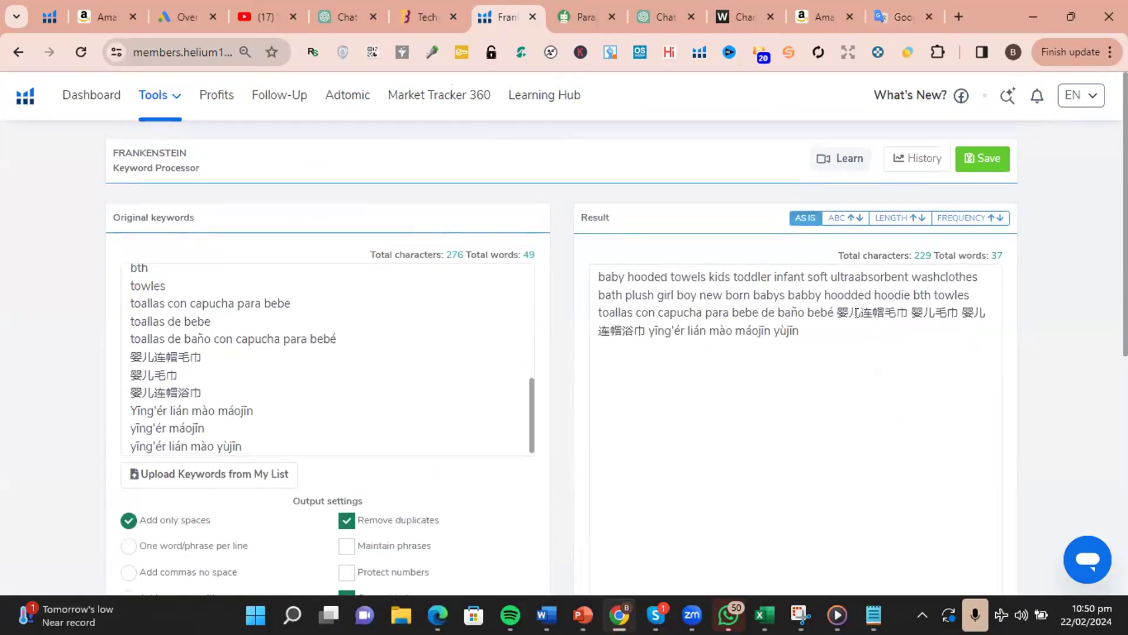
- Copy all the processed keywords from the Frankenstein result
{"action": "left_click", "coordinate": [852, 317]}
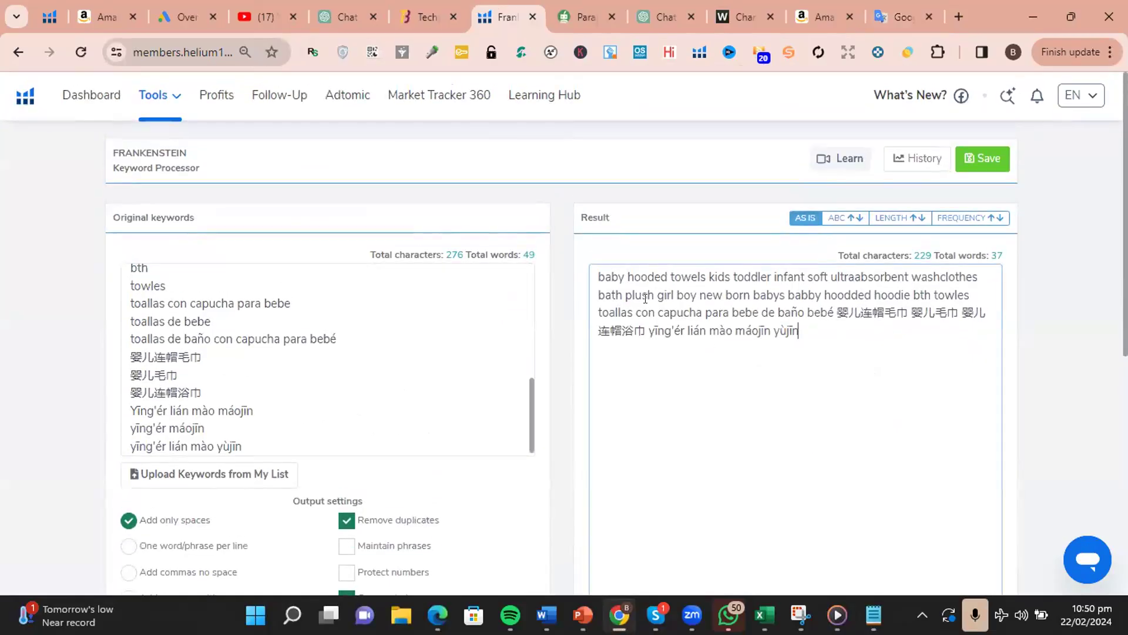
{"action": "left_click_drag", "start_coordinate": [805, 327], "coordinate": [594, 272]}
{"action": "right_click", "coordinate": [599, 276]}
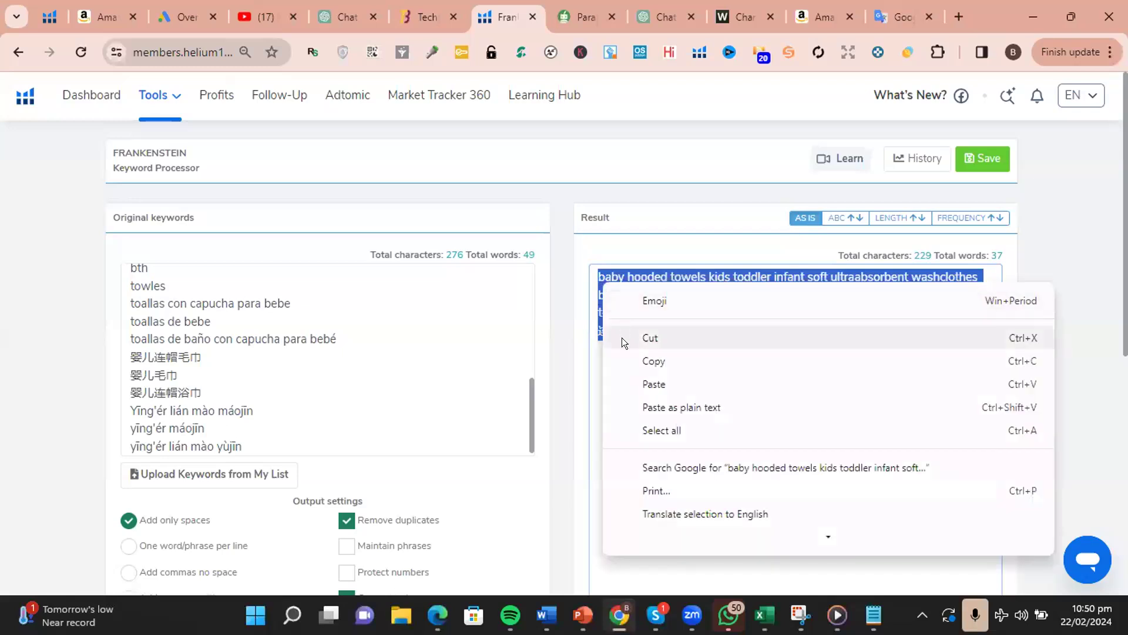
{"action": "left_click", "coordinate": [630, 355]}
- Open Listing Builder and start adding a new listing
{"action": "left_click", "coordinate": [175, 97]}
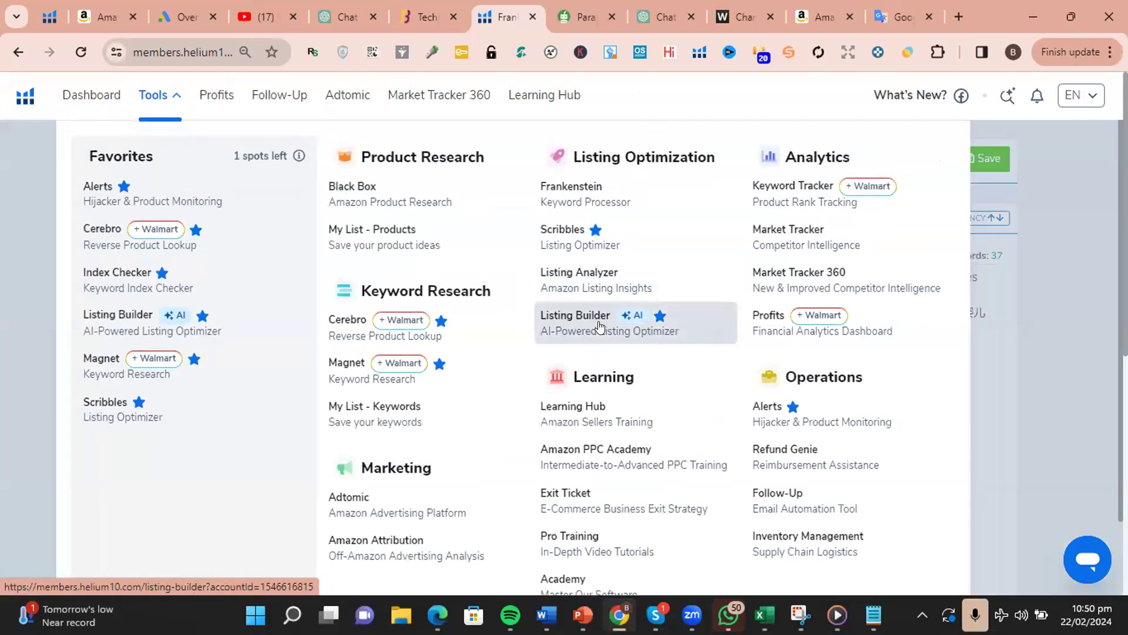
{"action": "left_click", "coordinate": [599, 326]}
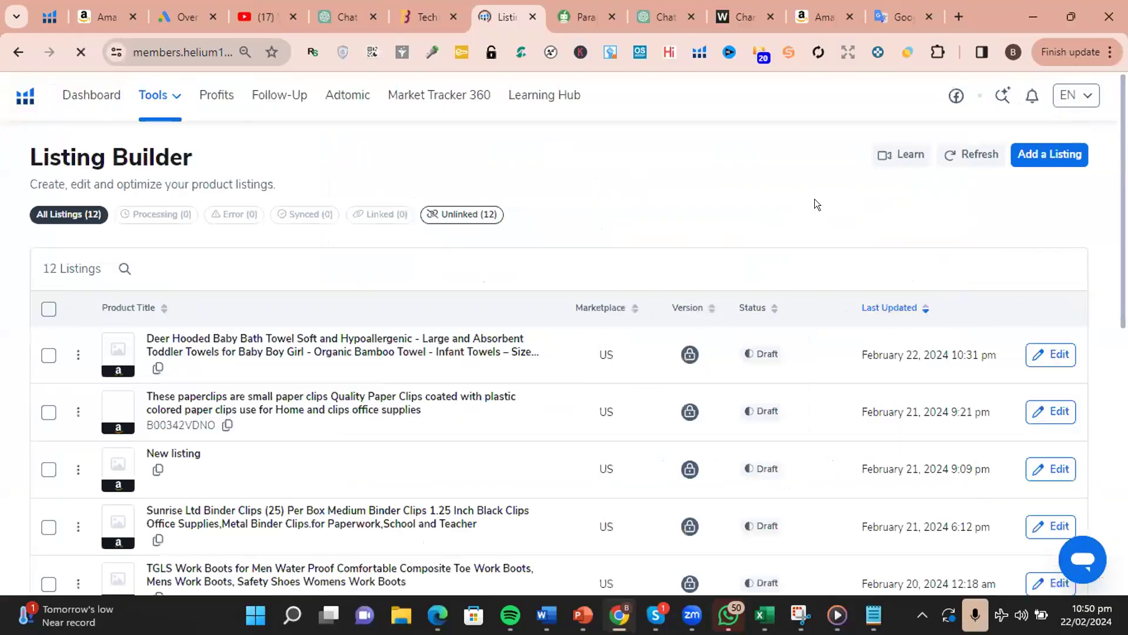
{"action": "left_click", "coordinate": [1012, 155]}
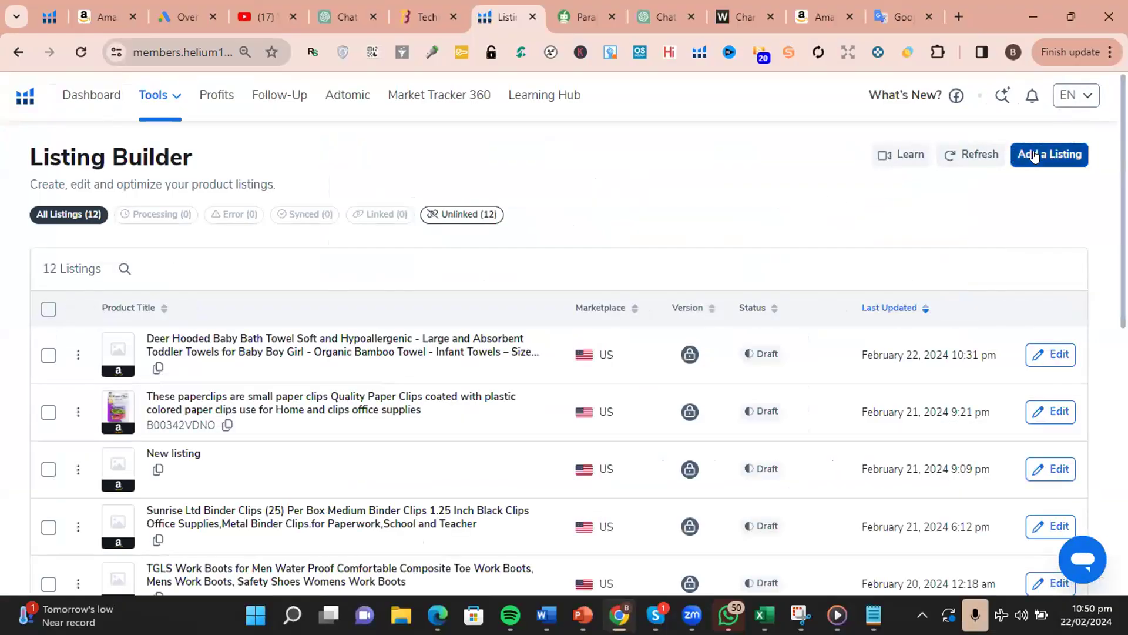
{"action": "scroll", "coordinate": [659, 185], "scroll_direction": "down", "scroll_amount": 3}
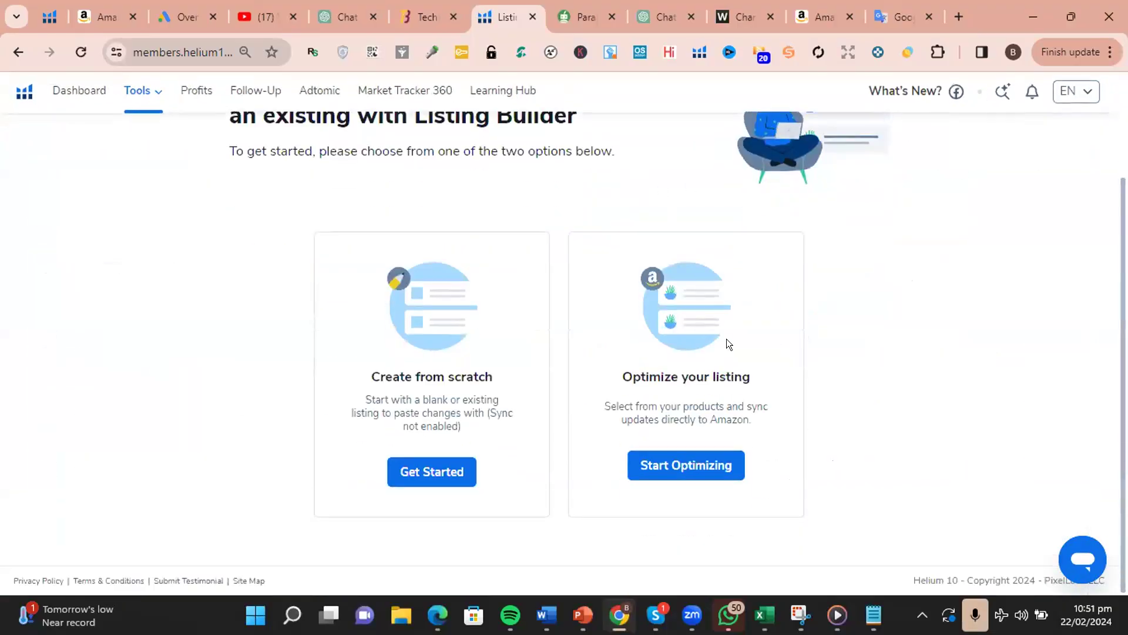
- Check the keywords and search volumes in the "master keywords" Excel workbook, then minimize it
{"action": "mouse_move", "coordinate": [764, 615]}
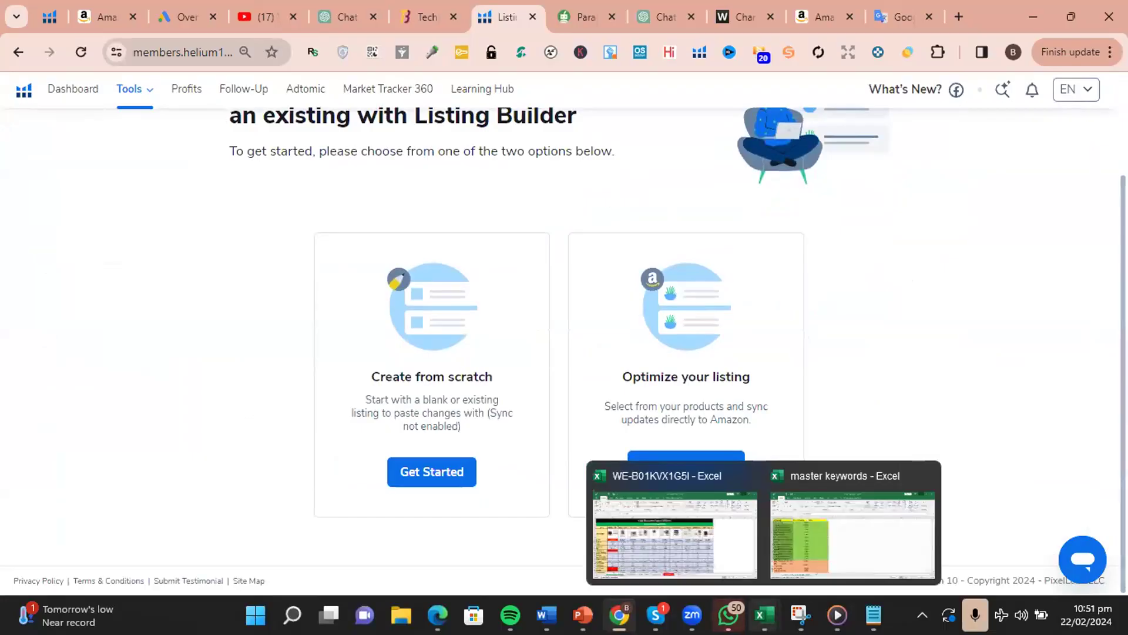
{"action": "left_click", "coordinate": [786, 564]}
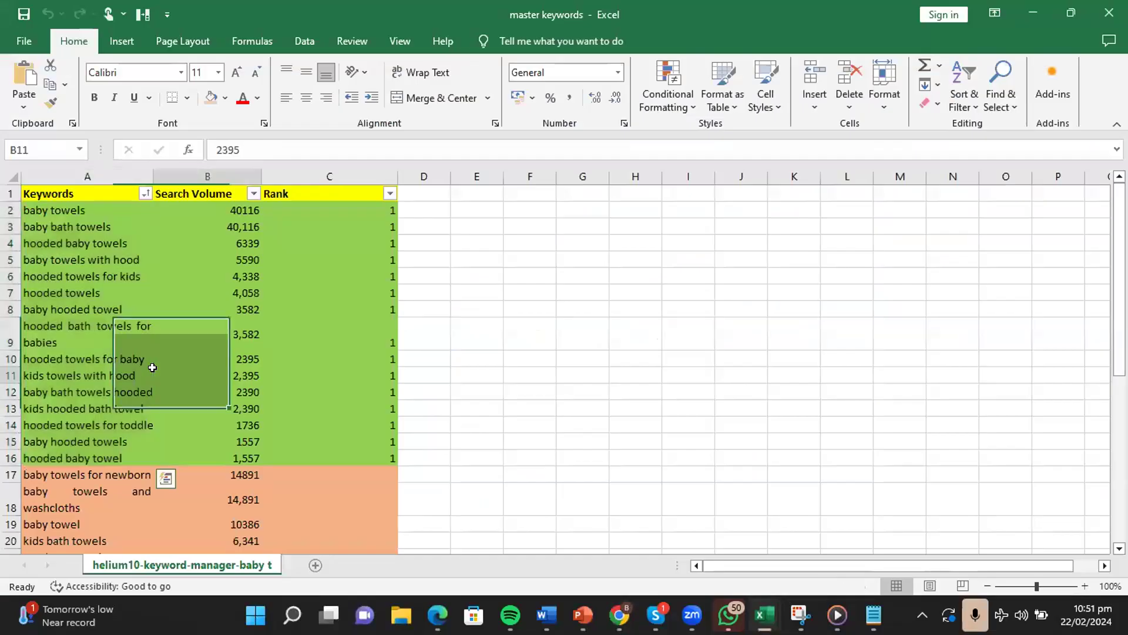
{"action": "left_click", "coordinate": [200, 378]}
{"action": "left_click", "coordinate": [1014, 10]}
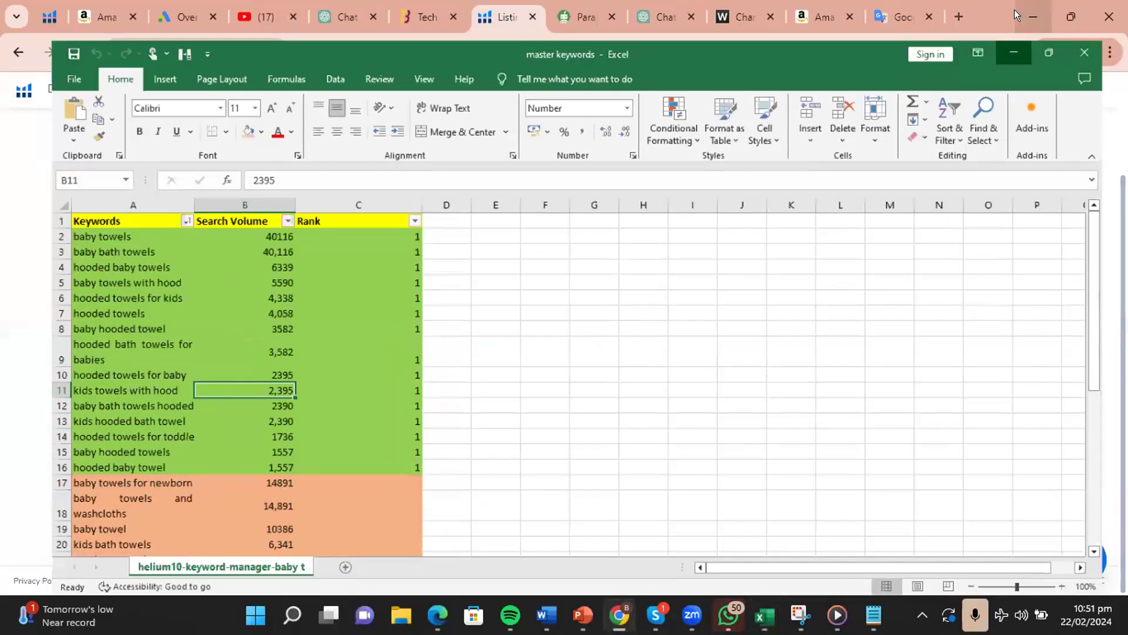
- Create the listing from scratch and proceed to the listing content without adding keywords to the bank
{"action": "left_click", "coordinate": [435, 471]}
{"action": "left_click", "coordinate": [525, 458]}
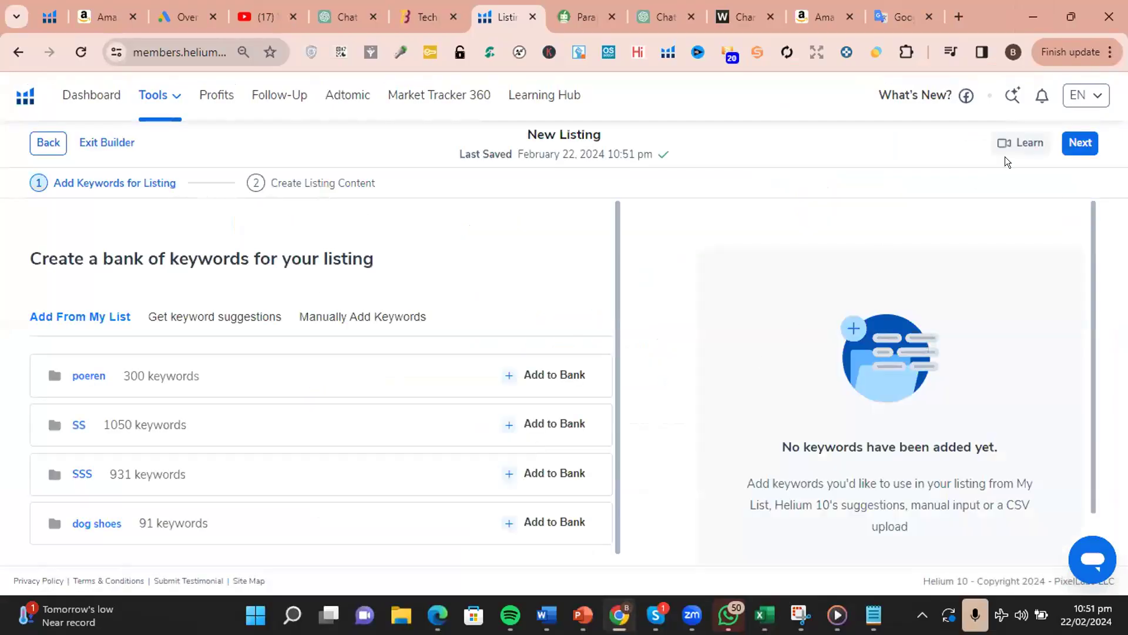
{"action": "left_click", "coordinate": [1071, 142]}
- Paste the processed keywords into the new listing's Search Terms
{"action": "scroll", "coordinate": [668, 313], "scroll_direction": "down", "scroll_amount": 10}
{"action": "scroll", "coordinate": [669, 313], "scroll_direction": "down", "scroll_amount": 8}
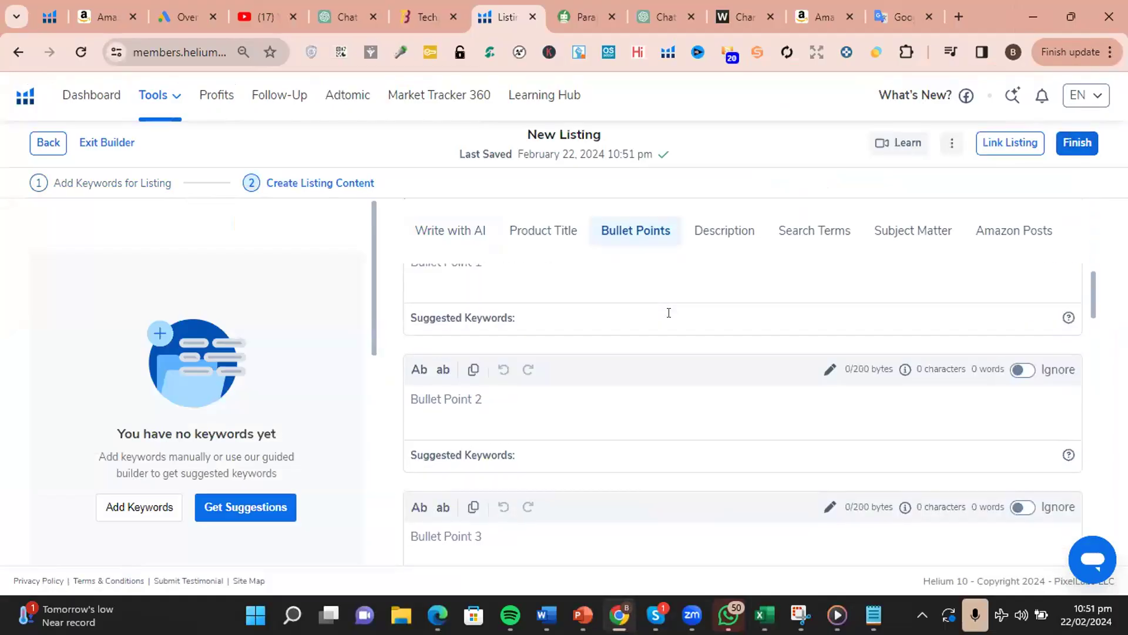
{"action": "scroll", "coordinate": [668, 313], "scroll_direction": "down", "scroll_amount": 5}
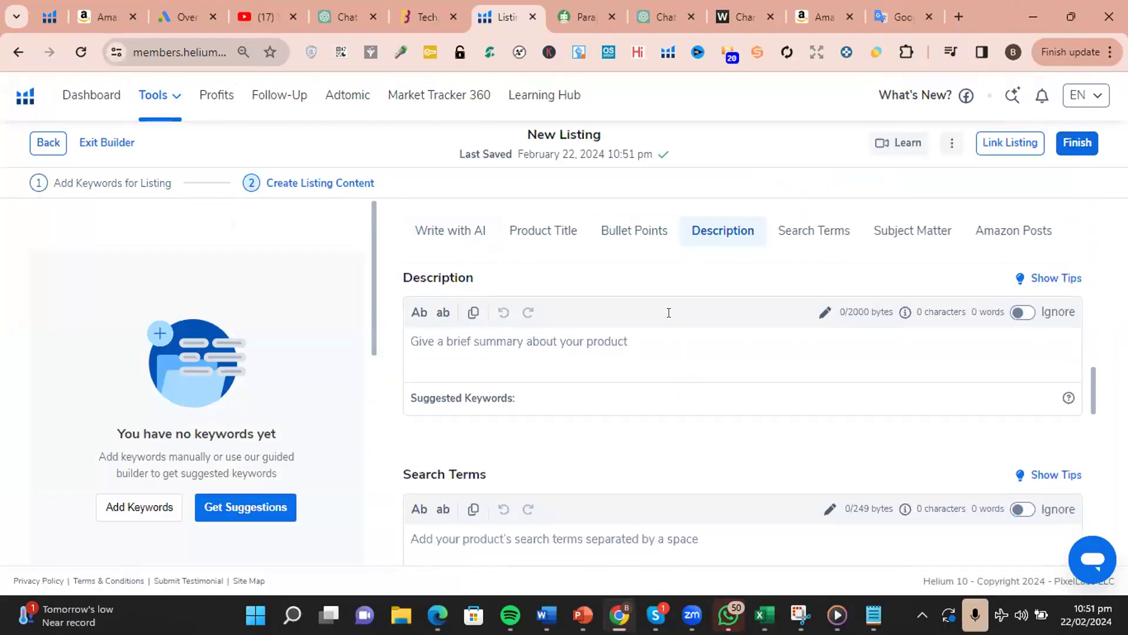
{"action": "left_click", "coordinate": [618, 323]}
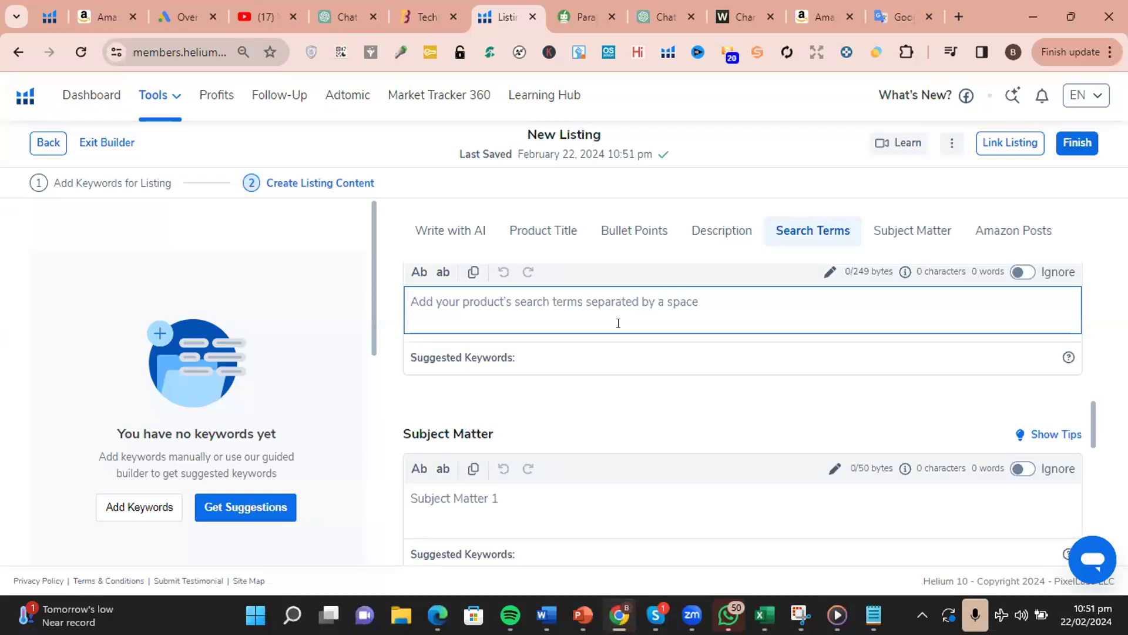
{"action": "key", "text": "ctrl+v"}
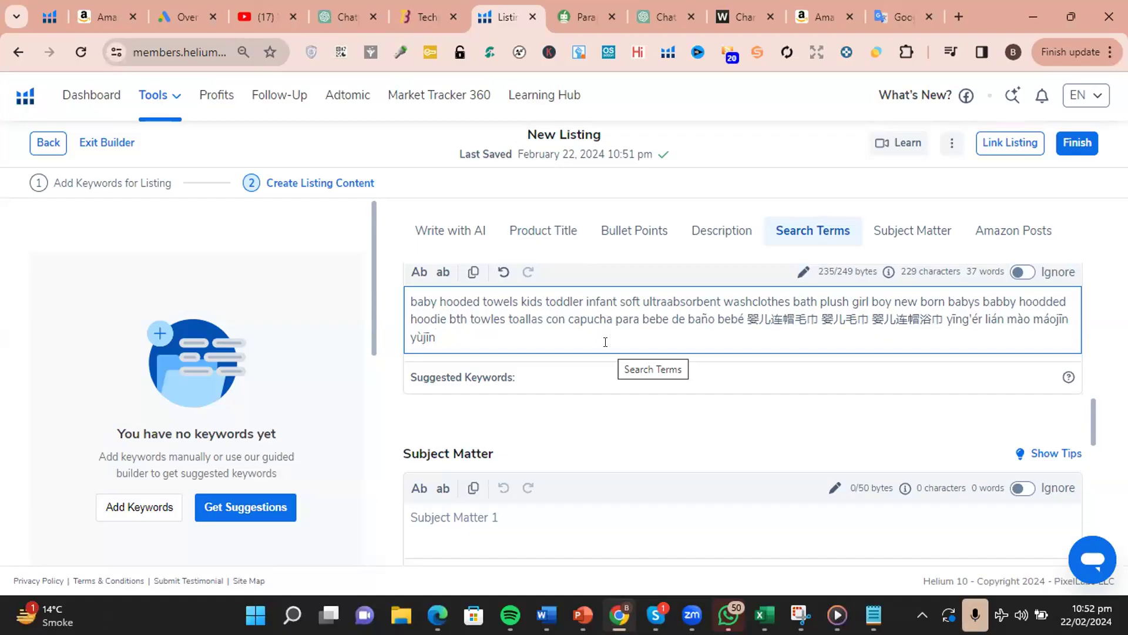
{"action": "mouse_move", "coordinate": [789, 602]}
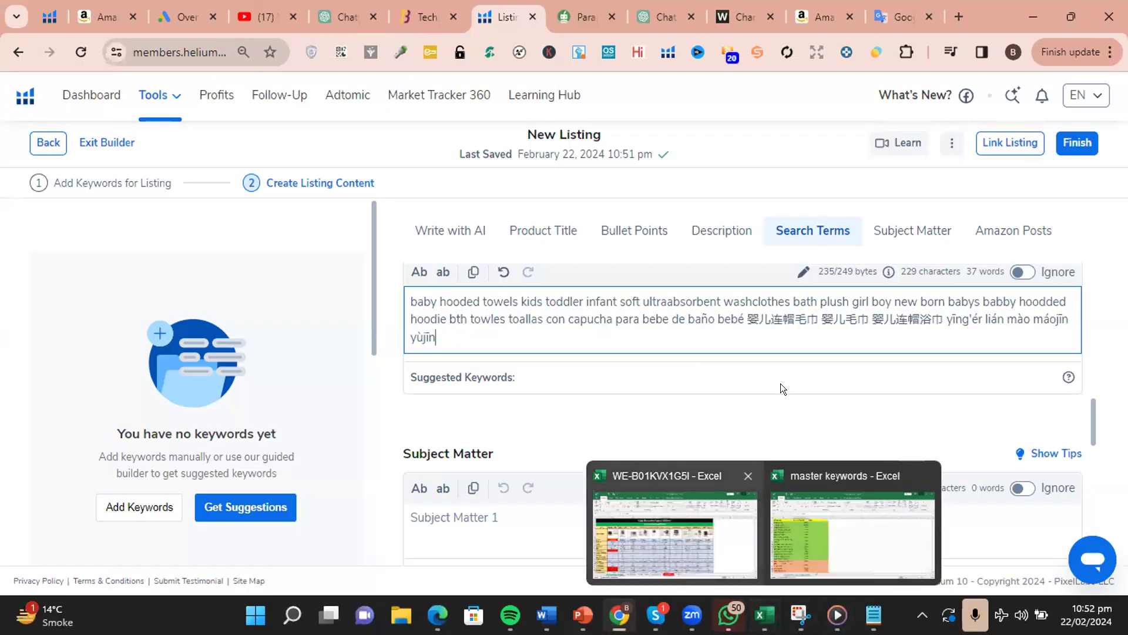
- Switch to the Amazon search page and bring up keyword suggestions for "straight razor"
{"action": "left_click", "coordinate": [750, 362]}
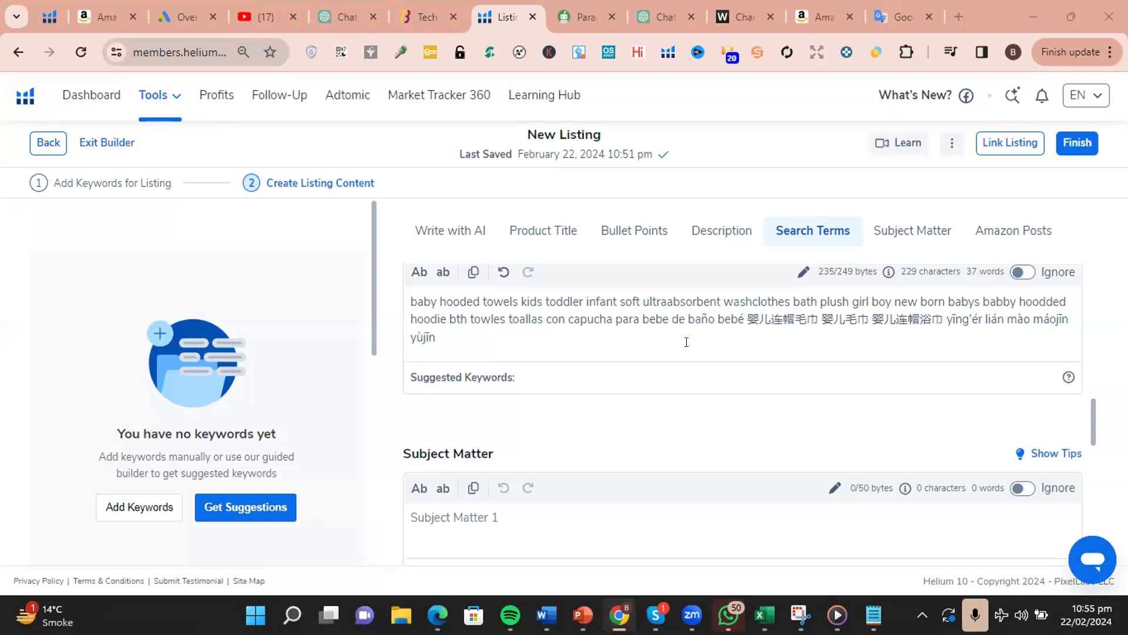
{"action": "left_click", "coordinate": [818, 11]}
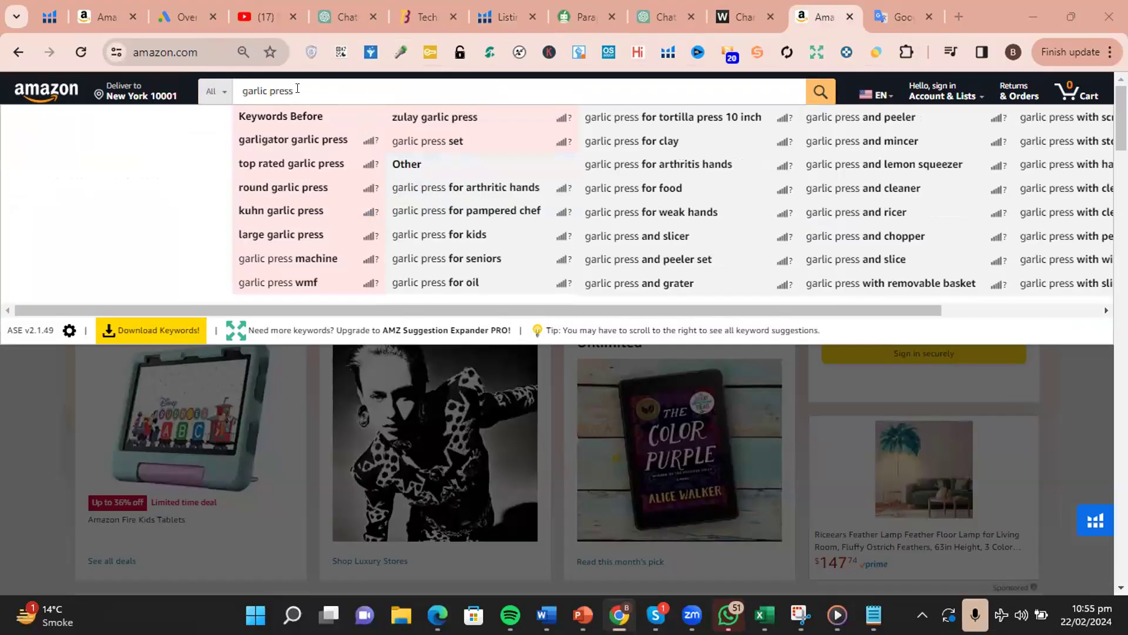
{"action": "left_click_drag", "start_coordinate": [297, 89], "coordinate": [238, 86]}
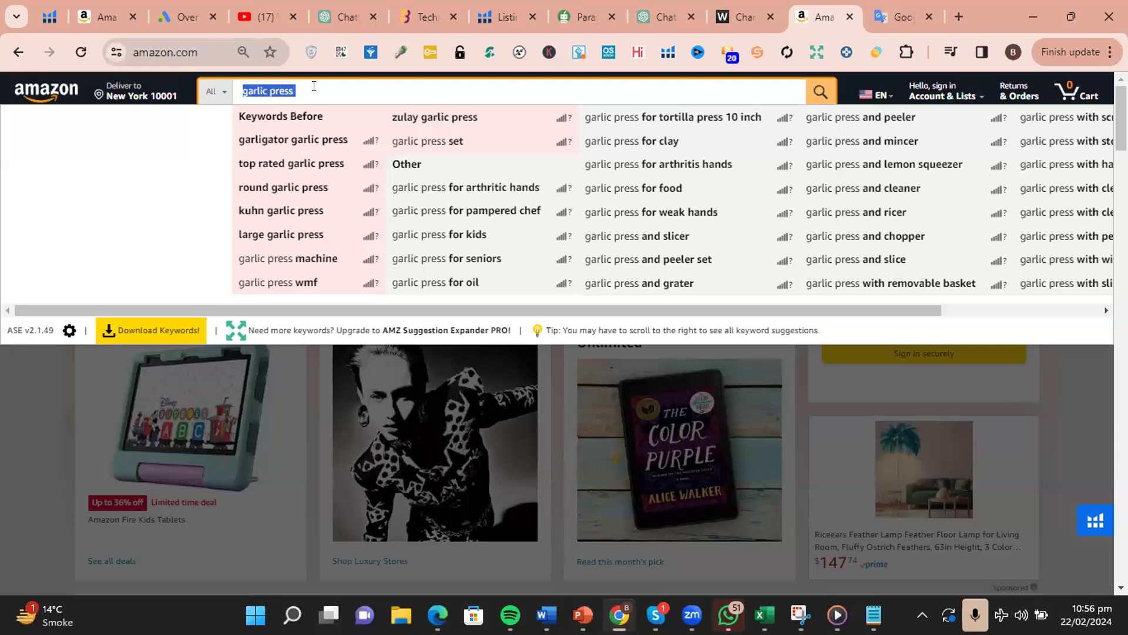
{"action": "type", "text": "stra"}
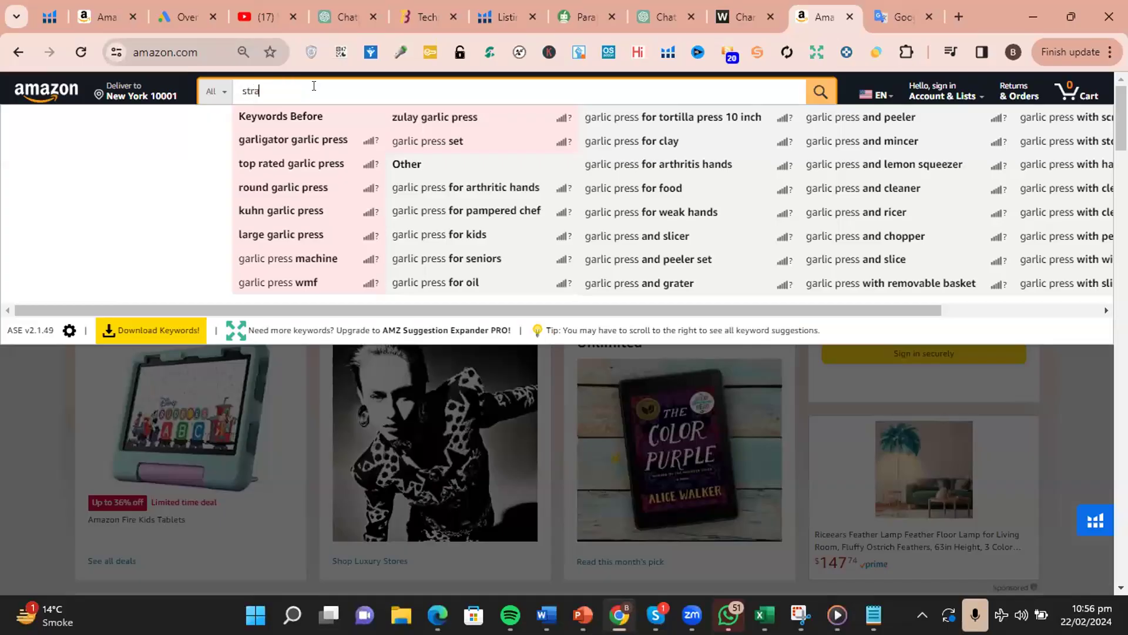
{"action": "type", "text": "ight razor"}
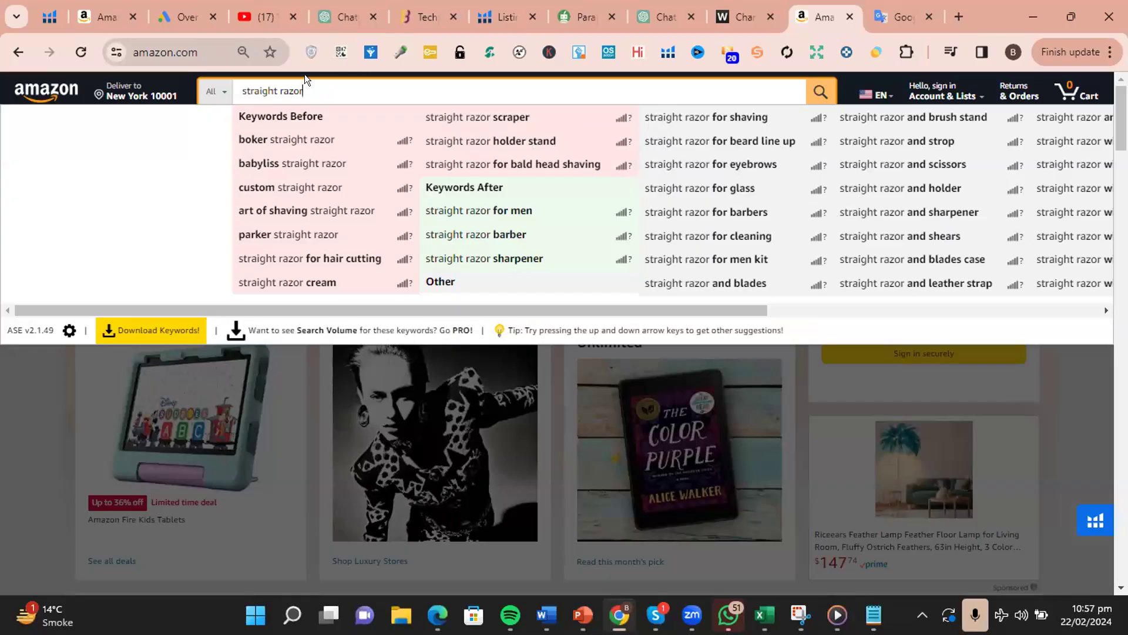
- Bring up Amazon keyword suggestions for "vegetable chopper", and return to the new listing in Listing Builder
{"action": "left_click_drag", "start_coordinate": [303, 85], "coordinate": [230, 79]}
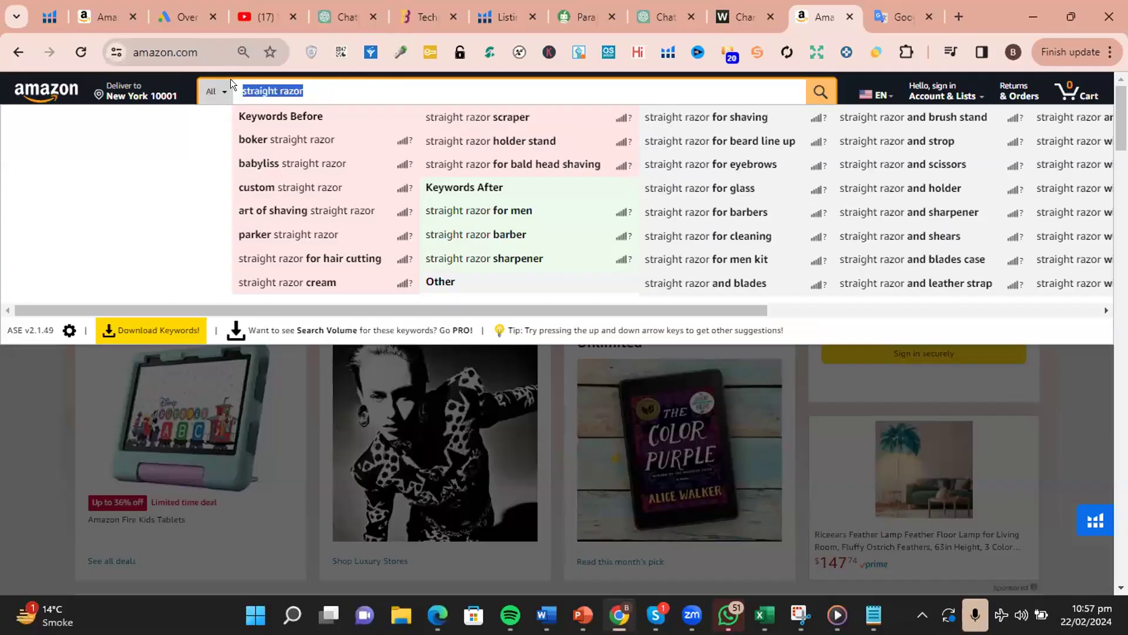
{"action": "type", "text": "vegetable chopper"}
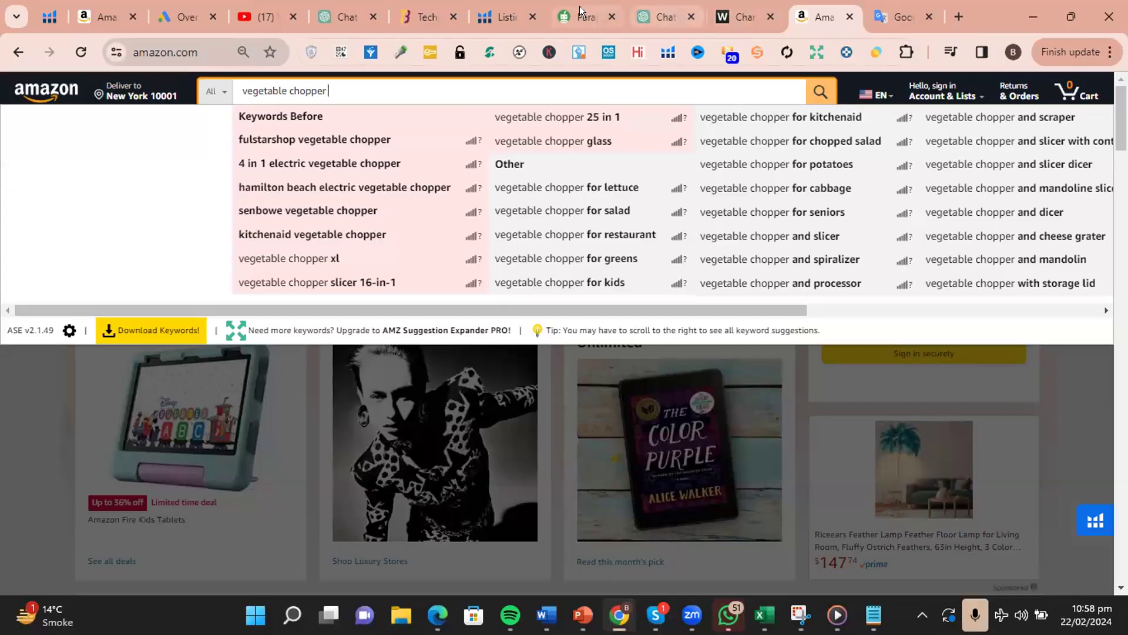
{"action": "left_click", "coordinate": [488, 16]}
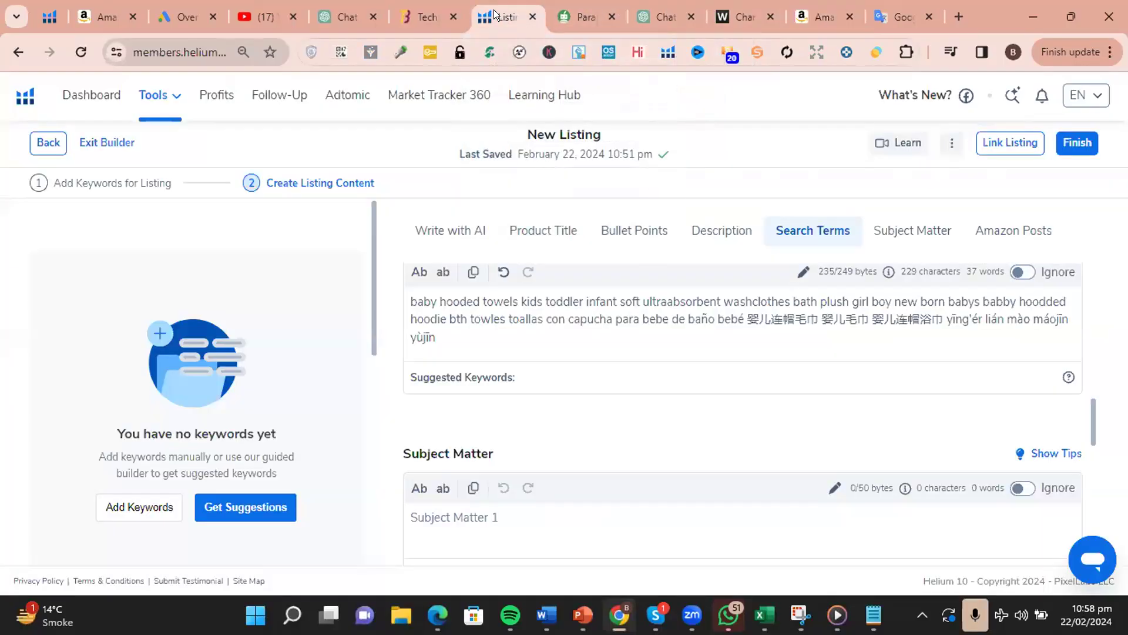